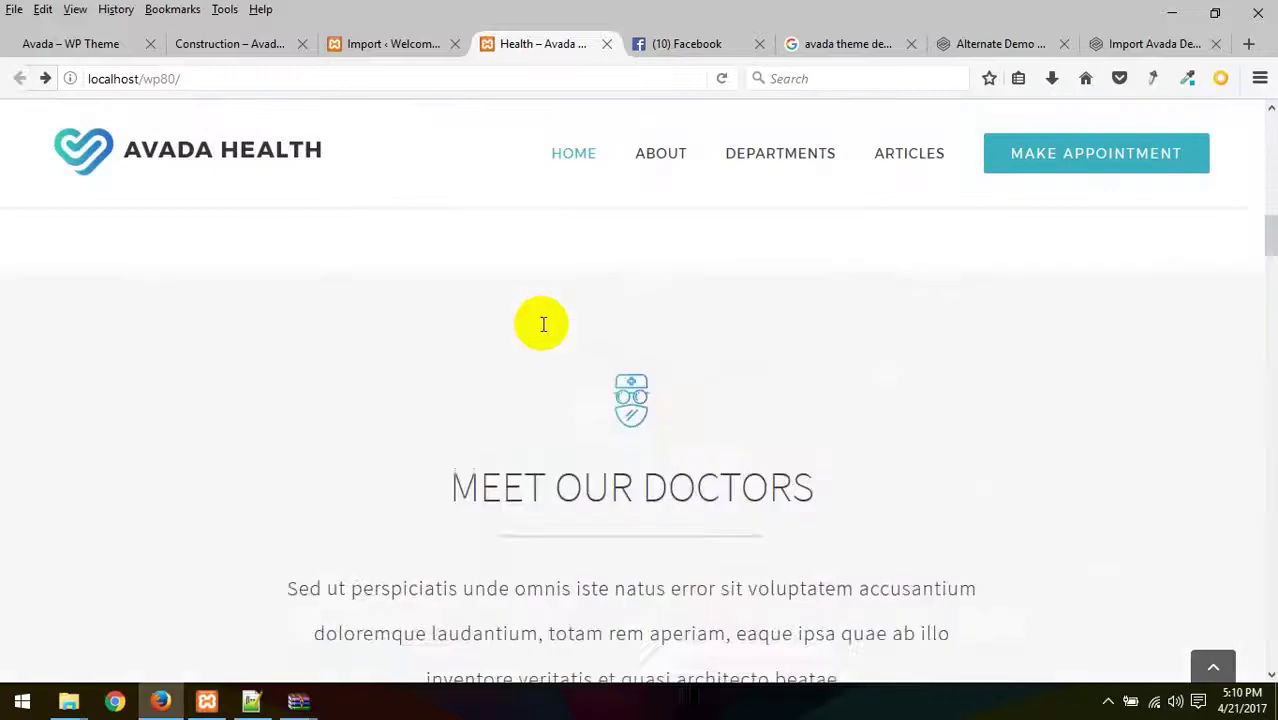
- Reload the Avada Health homepage and scroll it, then return to the Import Site page
scroll(533, 317, up, 10)
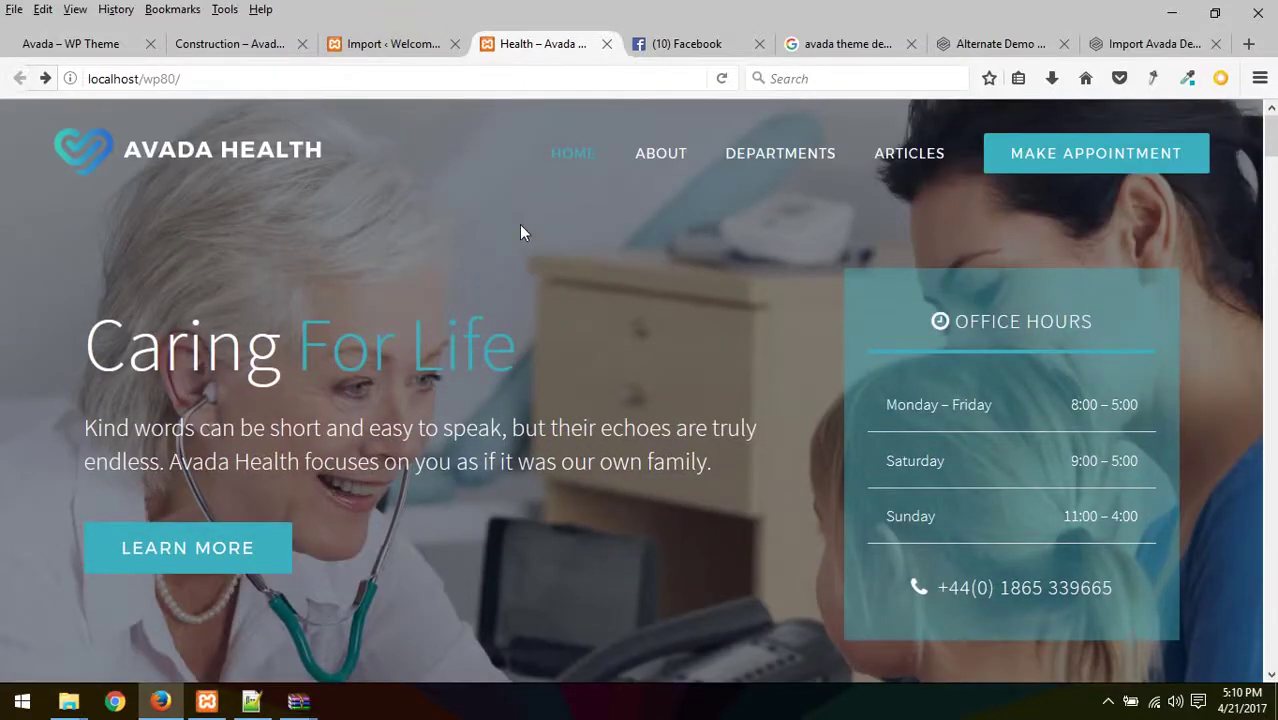
key(F5)
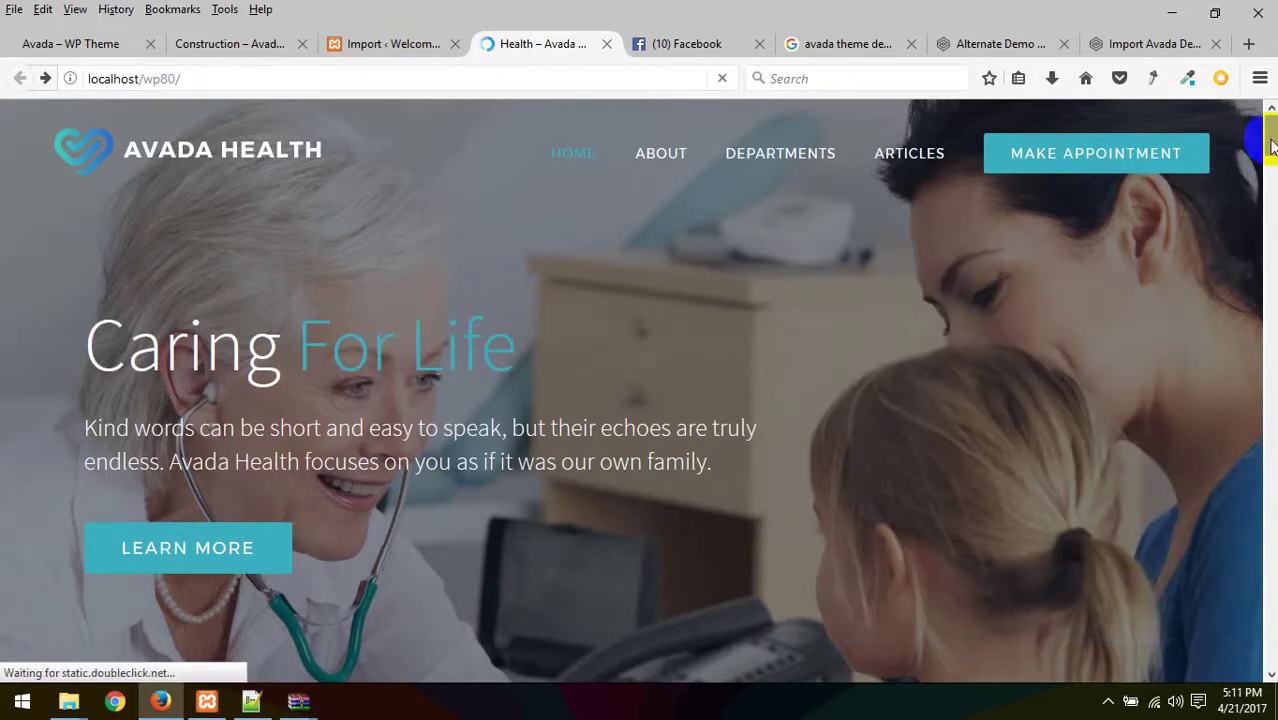
mouse_move(1271, 150)
mouse_down()
mouse_move(1270, 640)
mouse_move(1270, 130)
mouse_up()
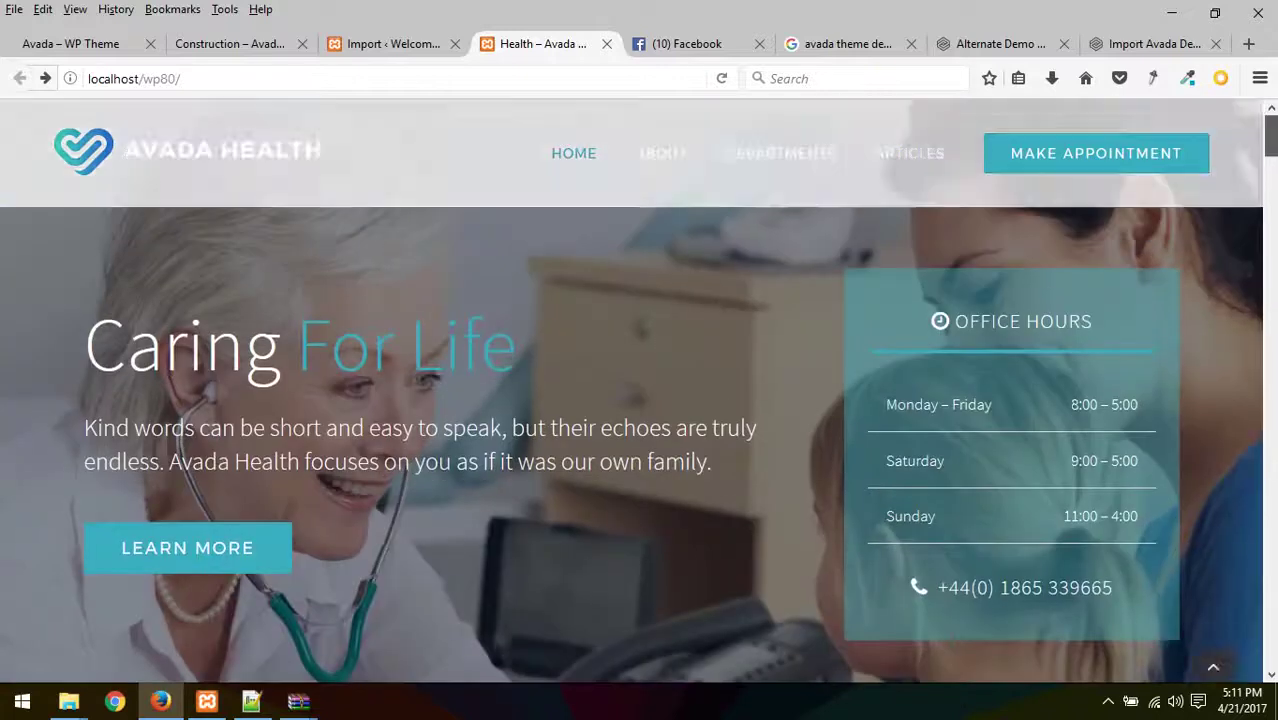
click(388, 40)
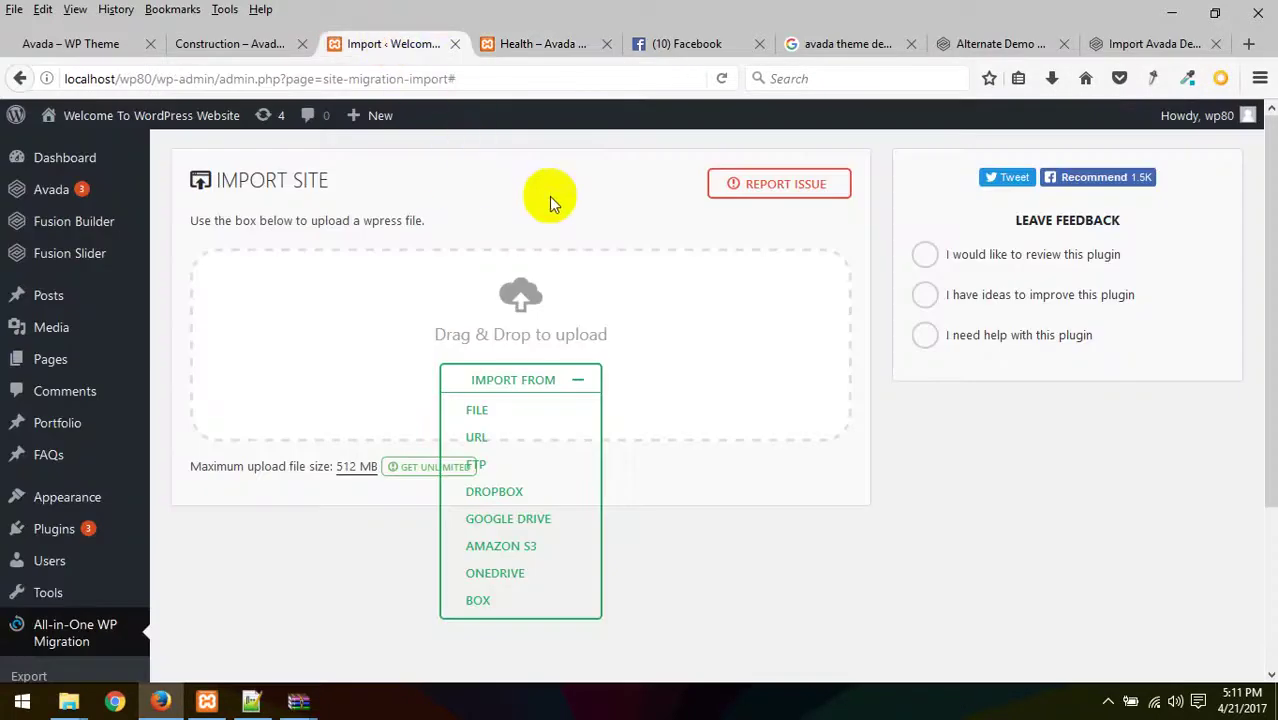
- Reload the import page, run the WordPress database update, and continue to the login page
click(503, 80)
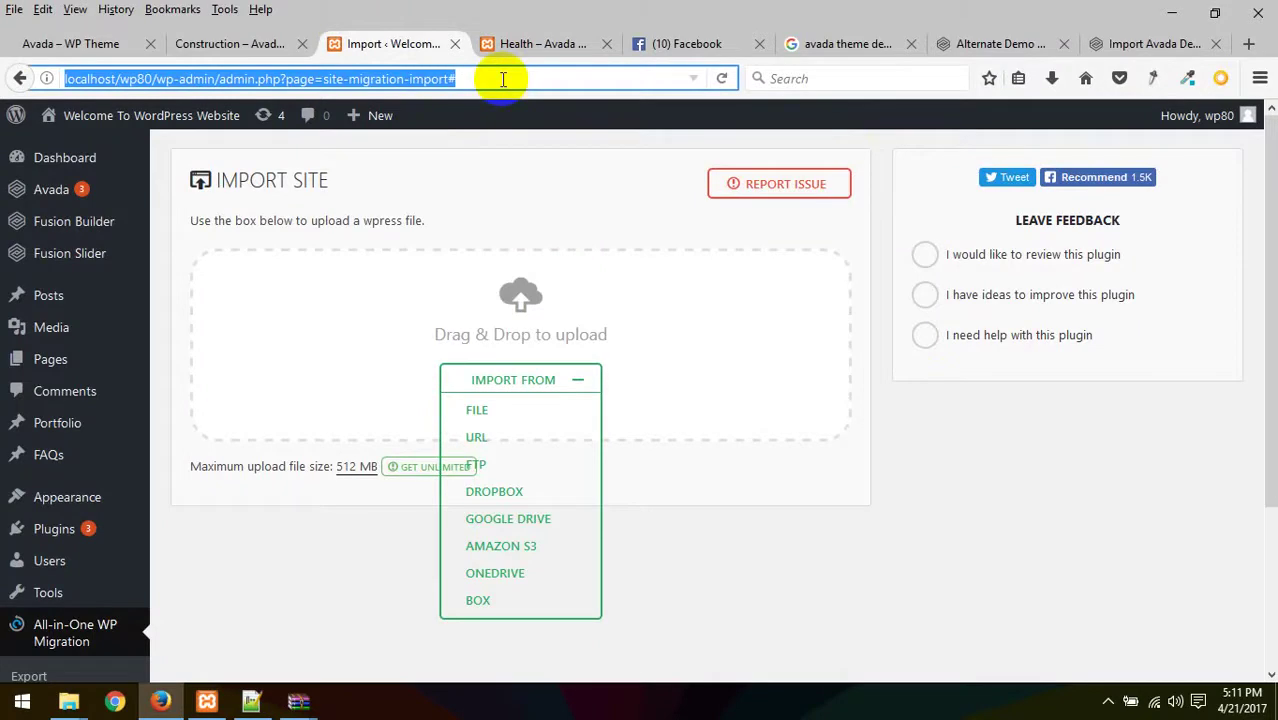
key(Return)
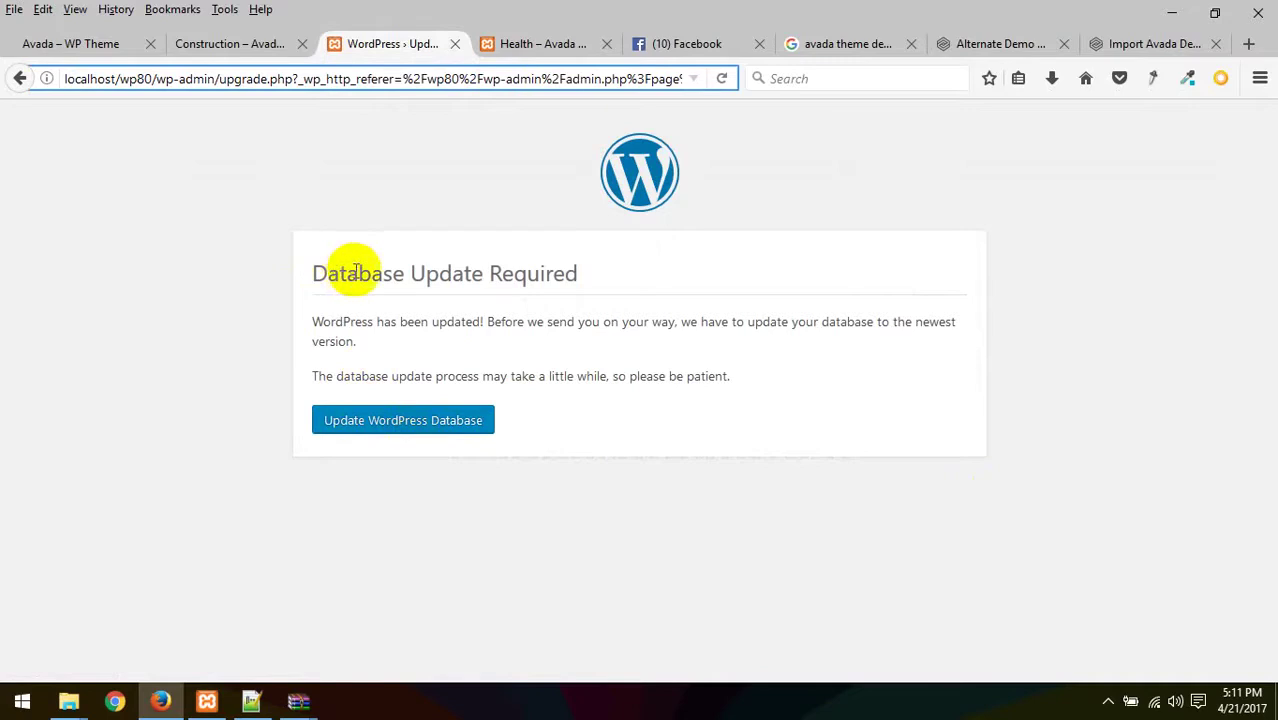
click(408, 422)
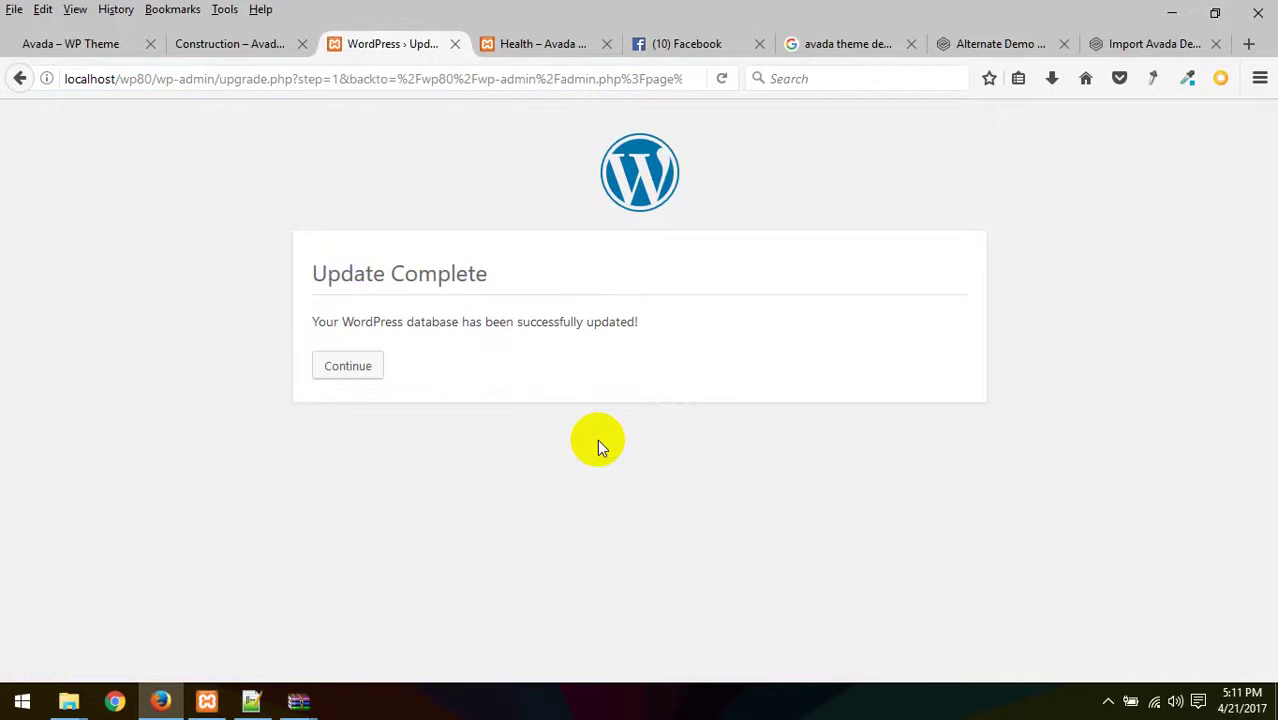
click(350, 378)
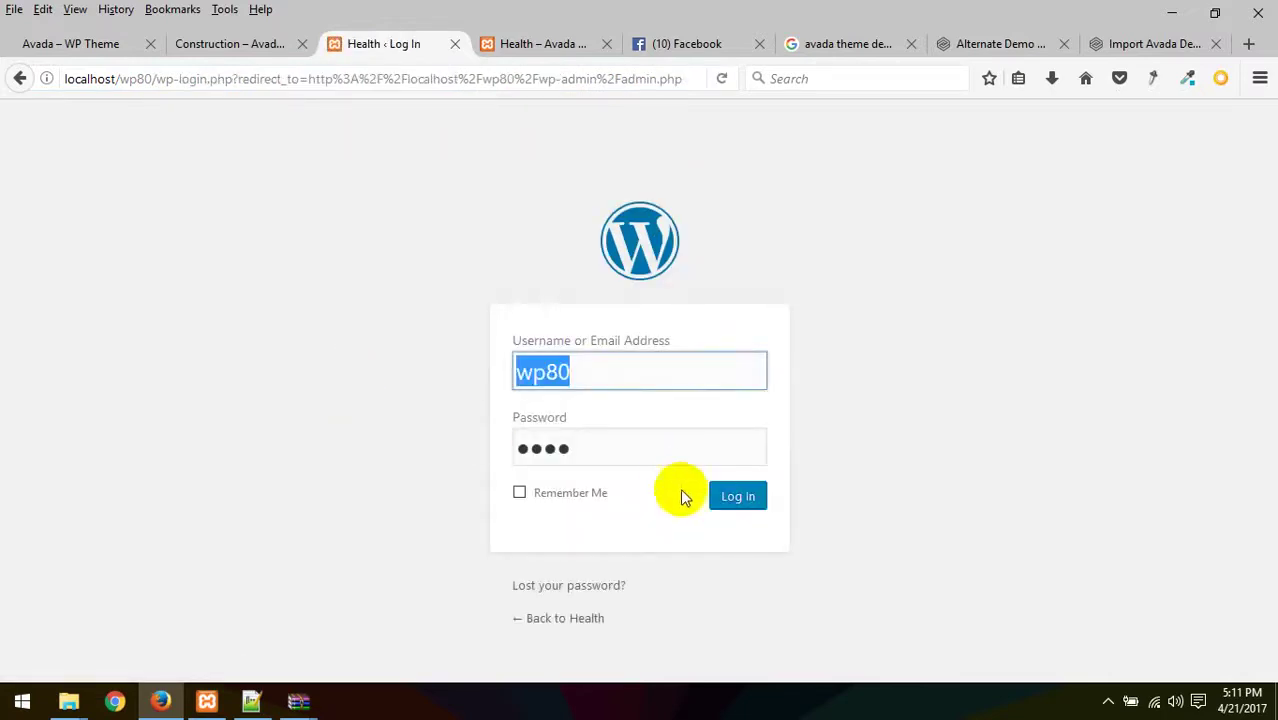
- Attempt login with the saved local username and password, which is rejected as invalid
click(738, 496)
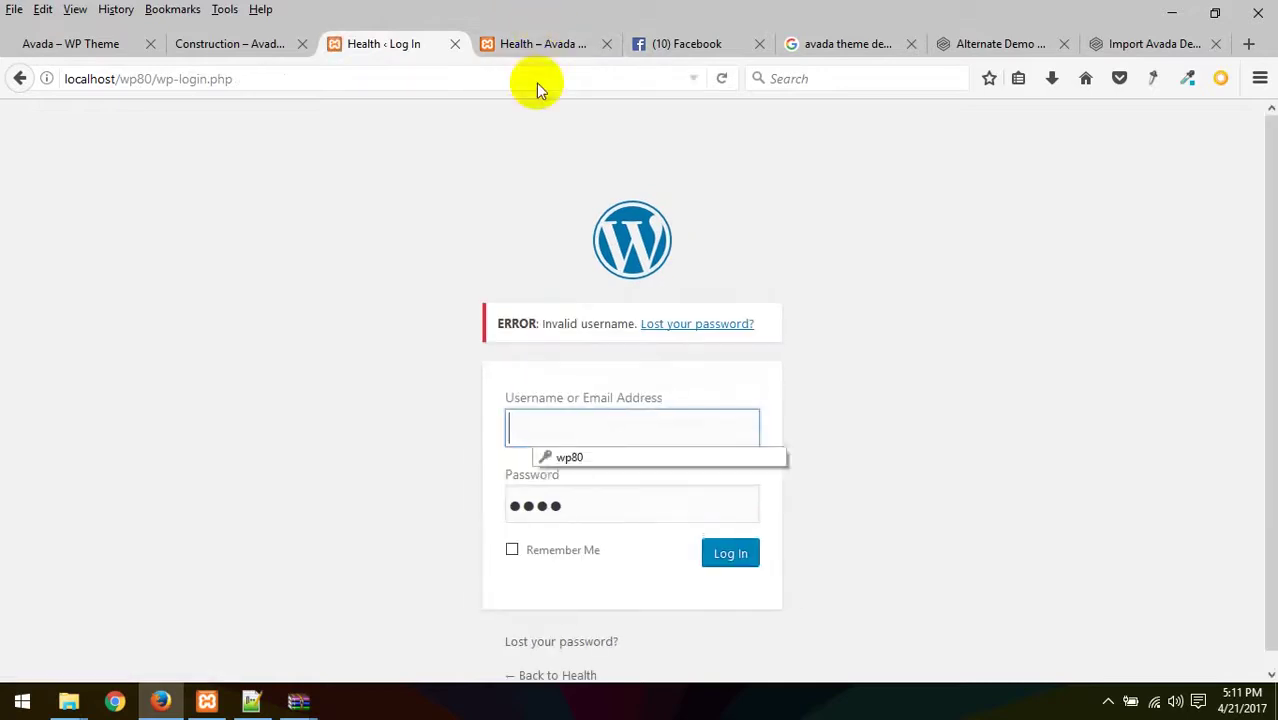
click(572, 456)
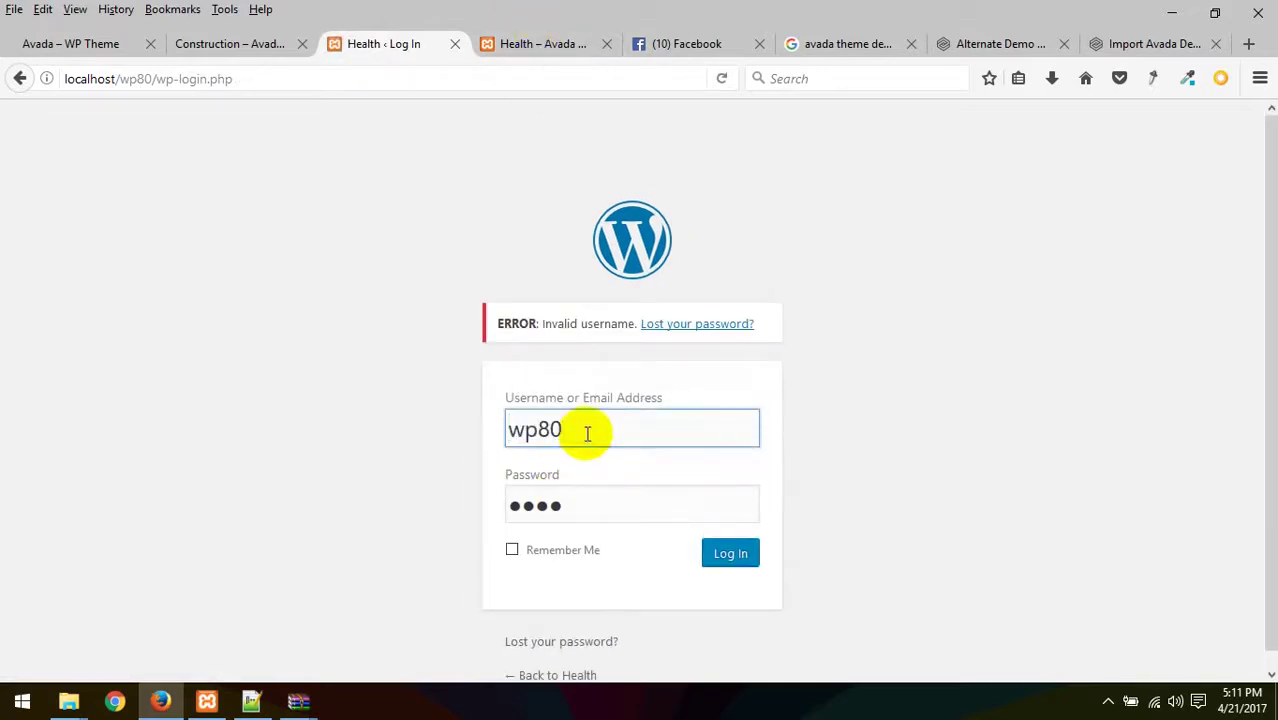
double_click(587, 432)
double_click(590, 506)
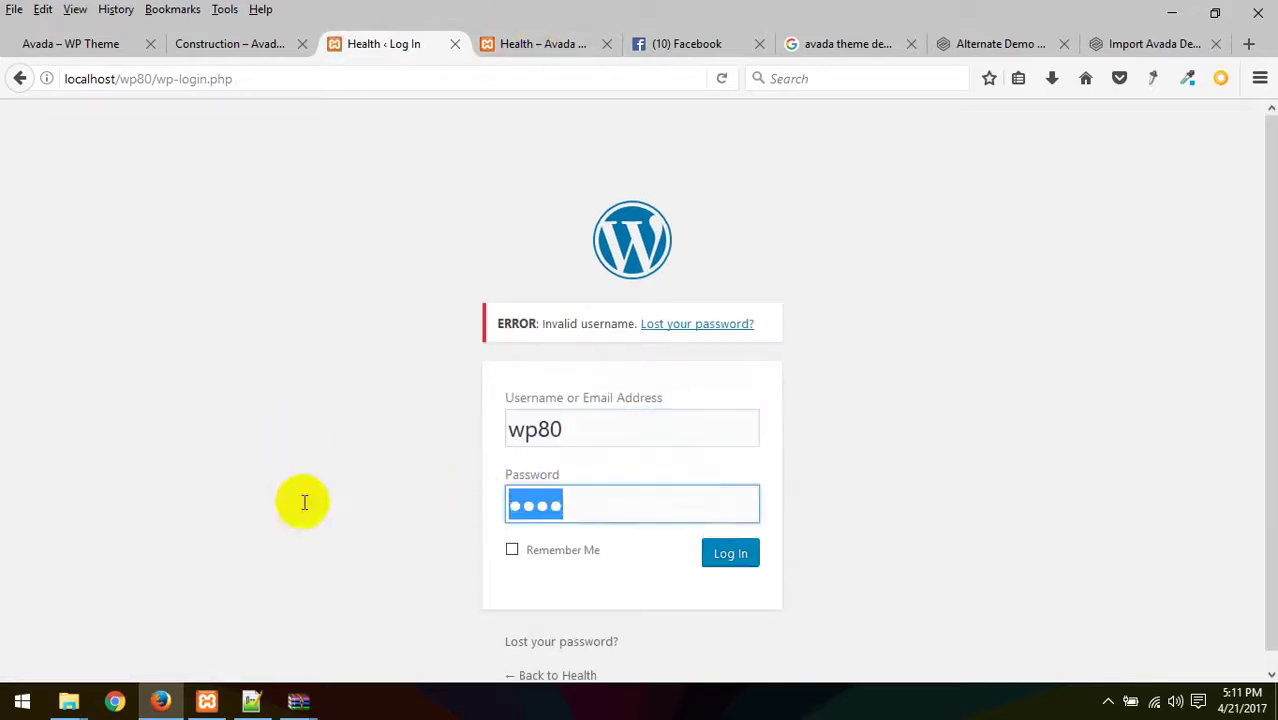
click(716, 558)
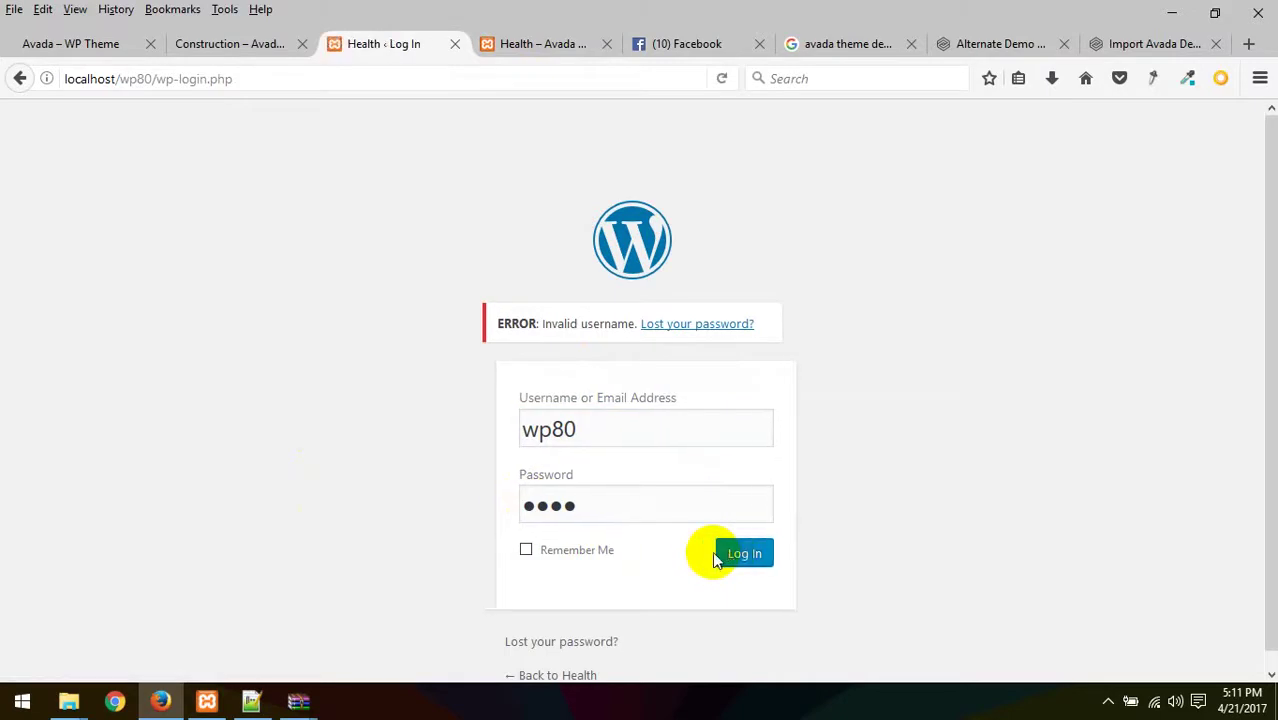
- Glance at the Avada Construction demo tab, then bring up the Alternate Demo import instructions
click(250, 43)
click(375, 56)
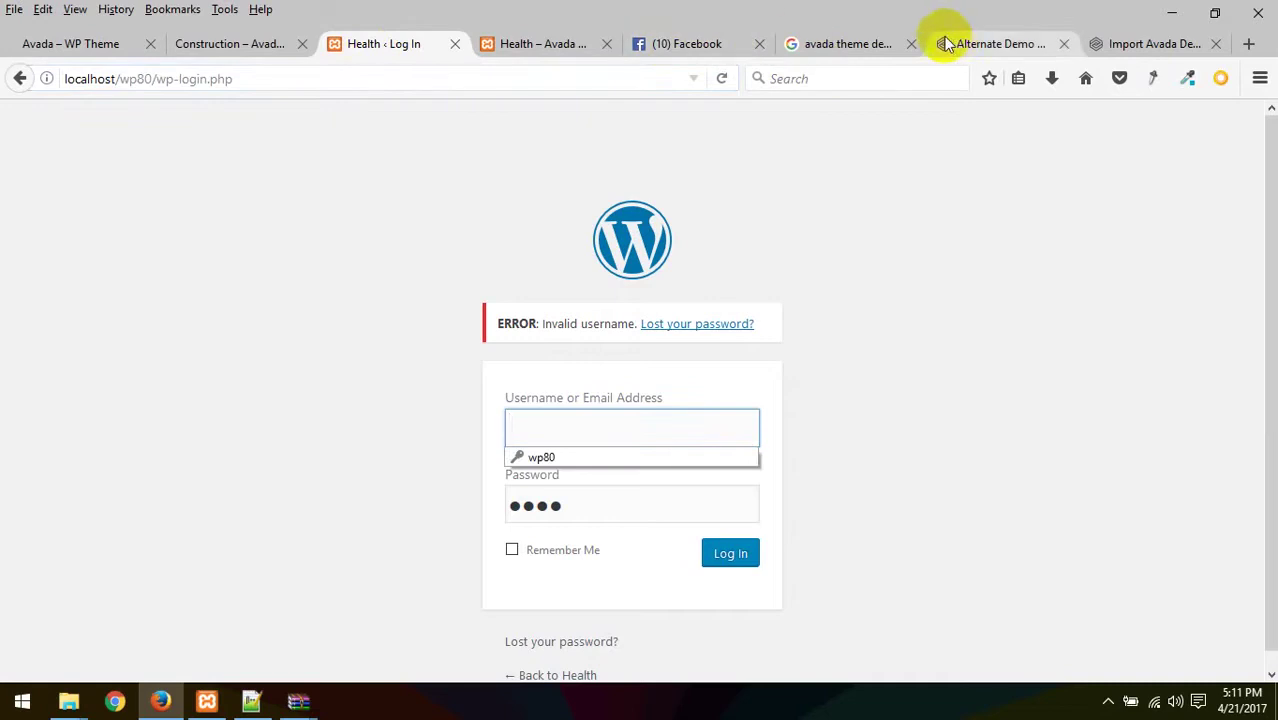
click(1030, 45)
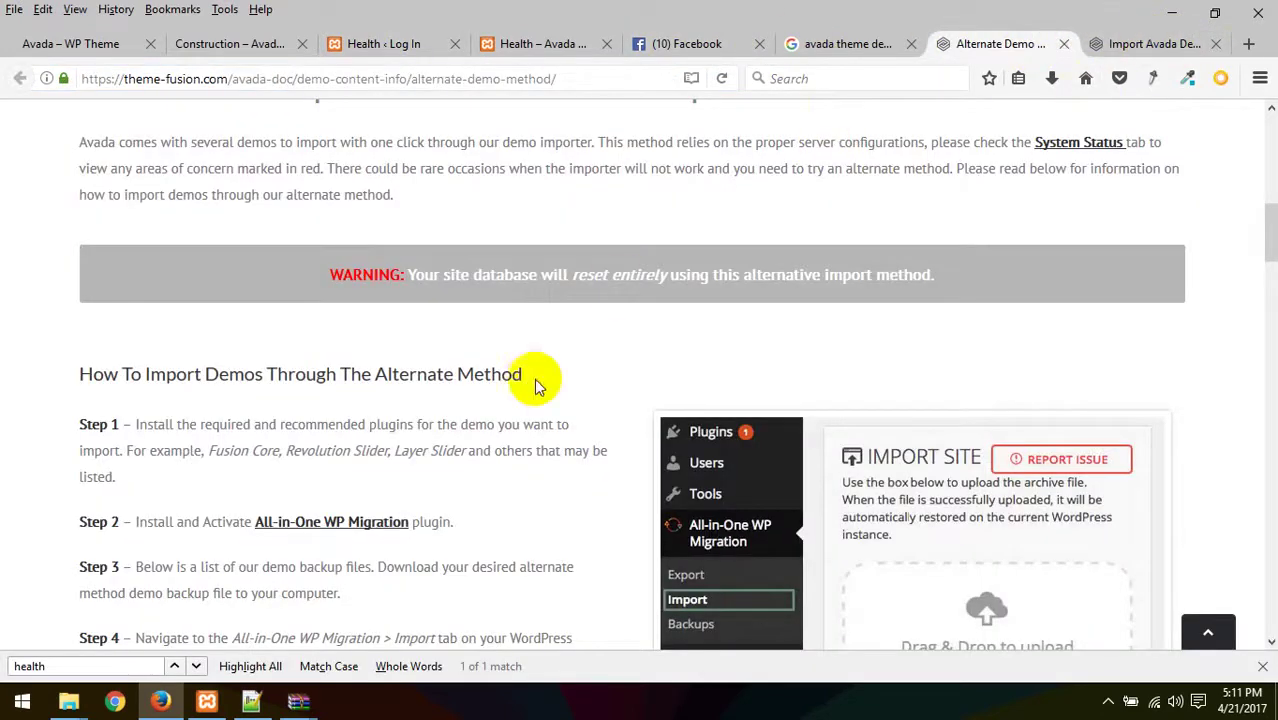
- Scroll to Step 8's post-import username and password, then return to the Health login tab
scroll(533, 380, down, 3)
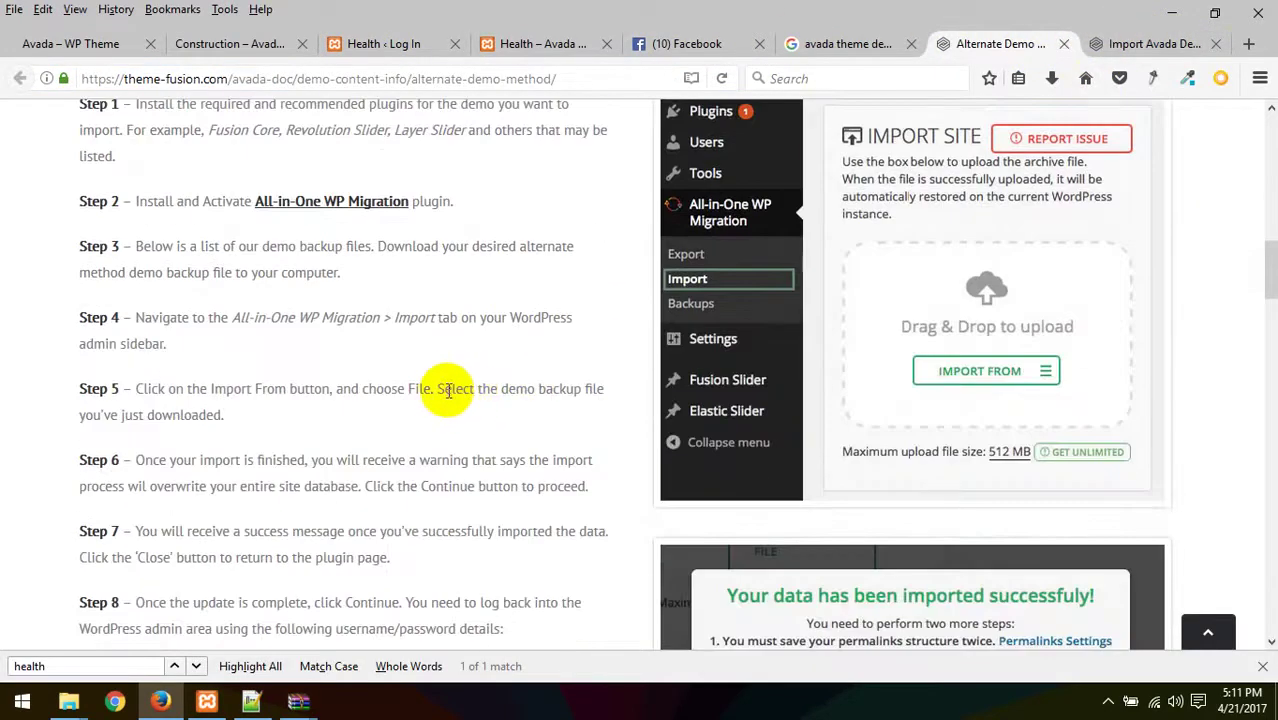
scroll(448, 390, down, 1)
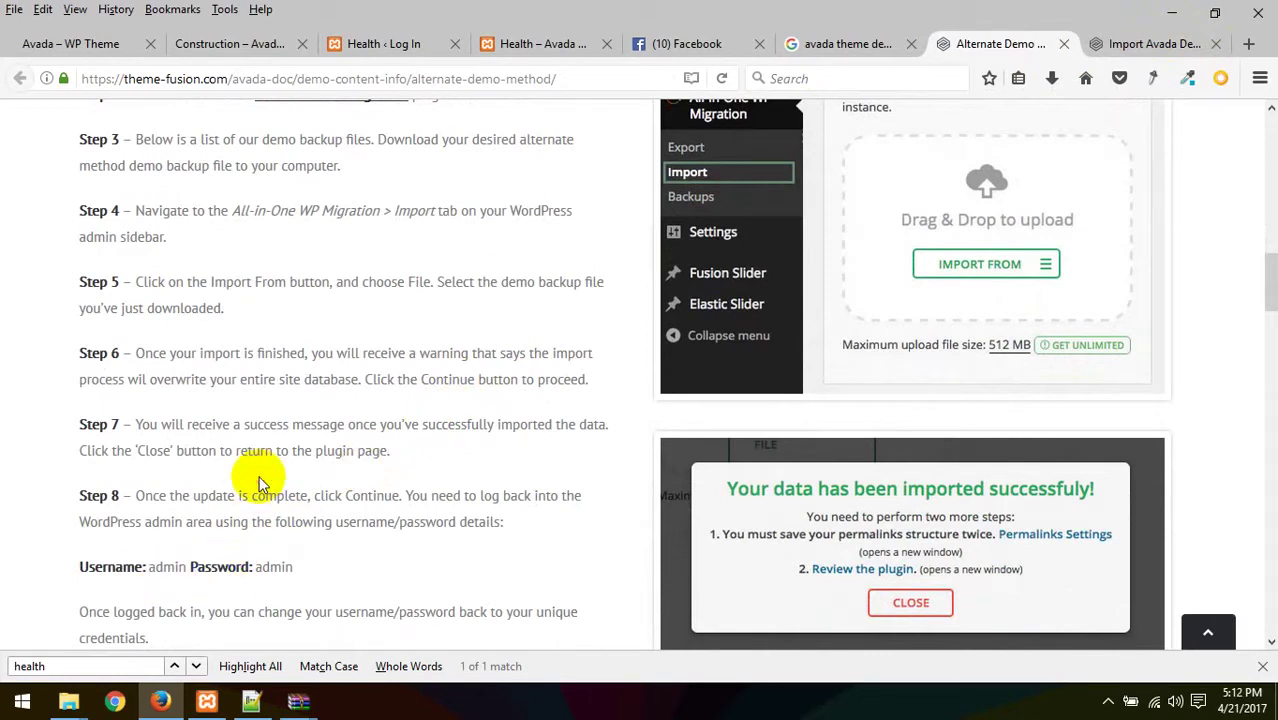
click(383, 45)
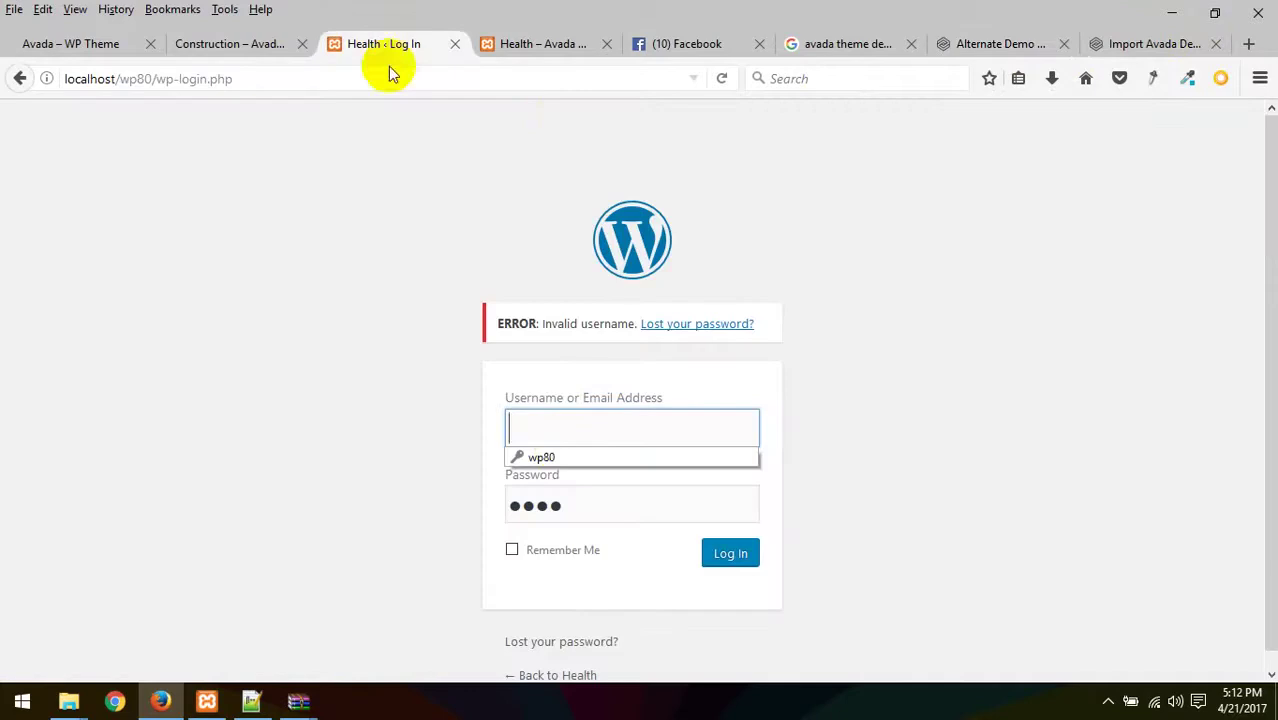
- Sign in with the demo's default admin username and password
click(544, 431)
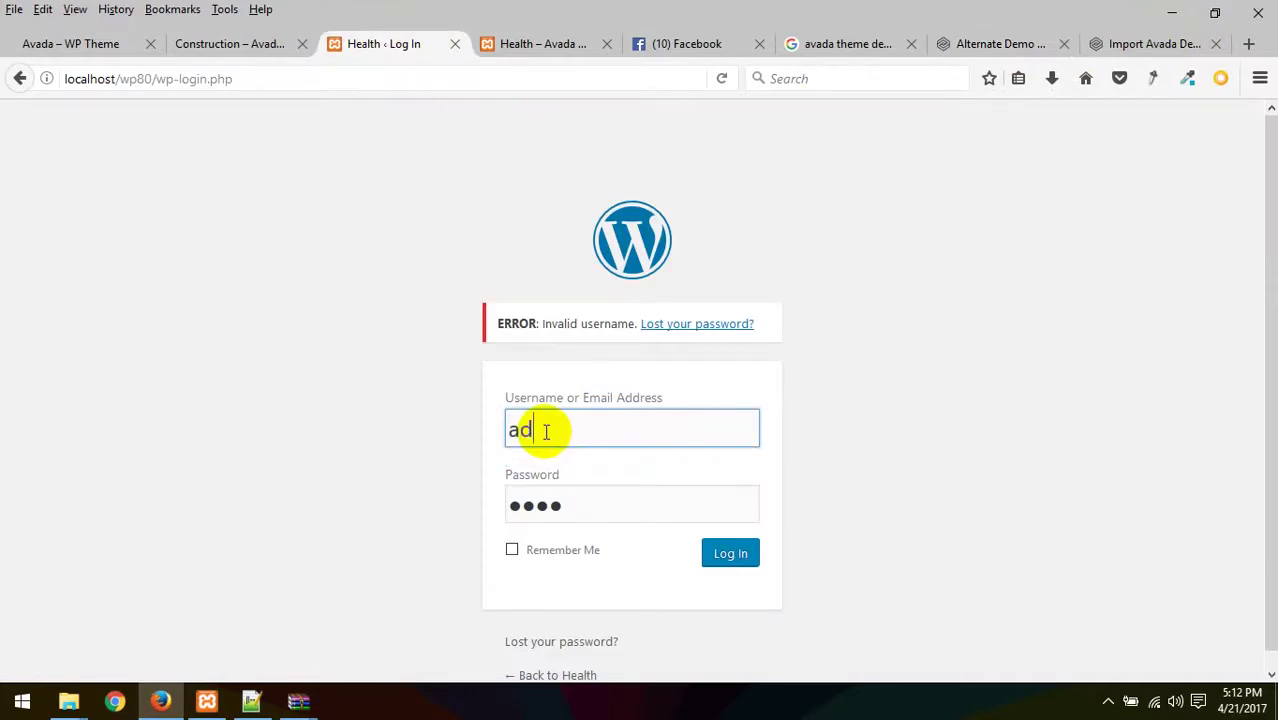
key(Tab)
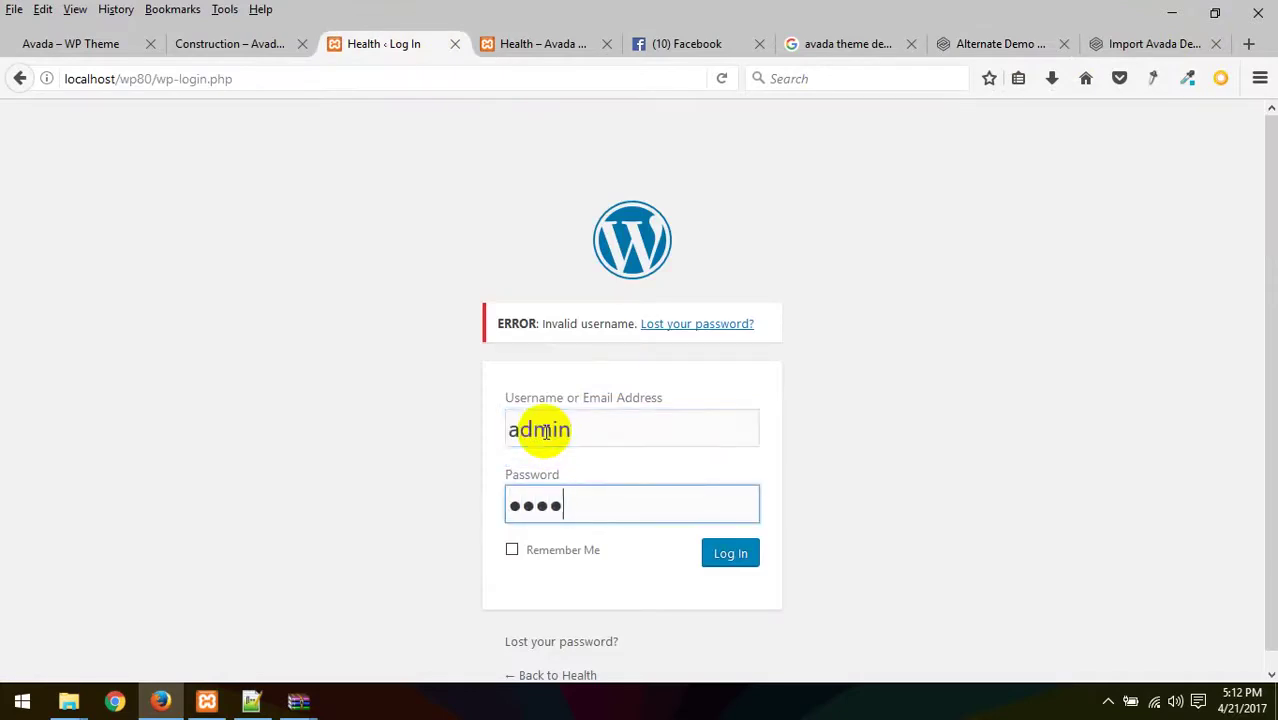
text(n)
key(Return)
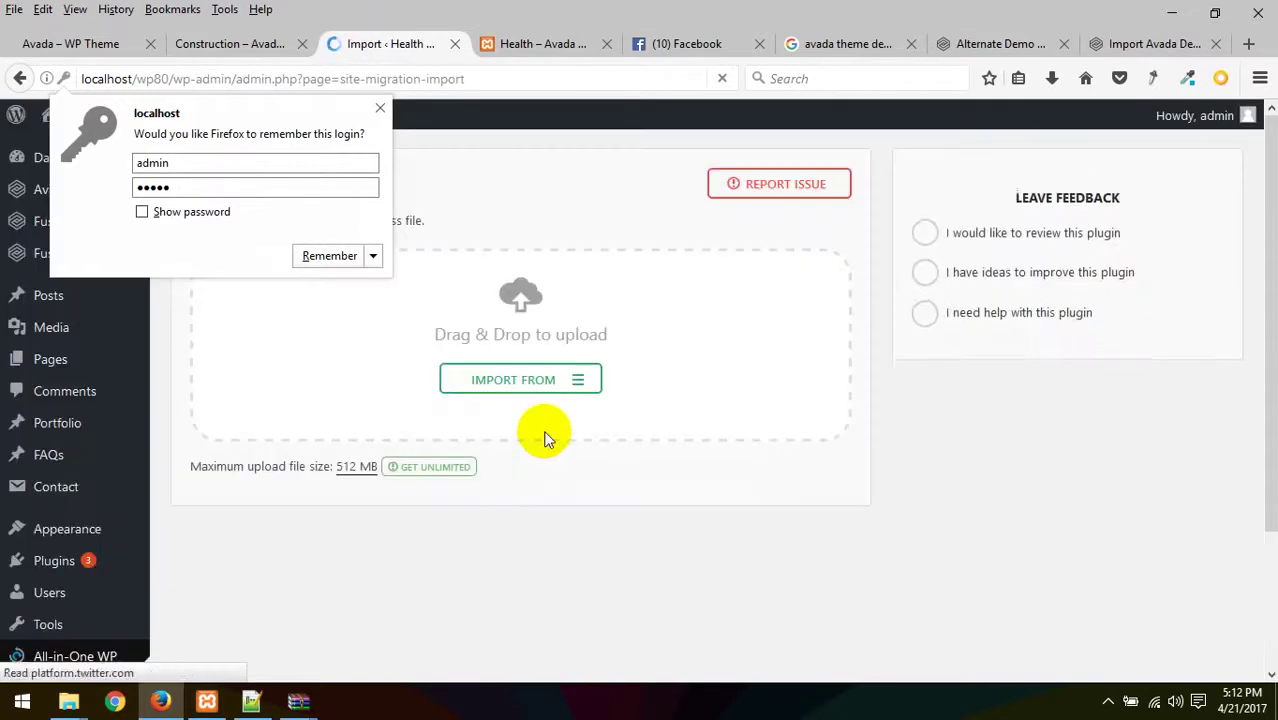
- Decline Firefox's offer to remember the login and switch to the Avada Health site
click(380, 108)
scroll(300, 370, down, 3)
scroll(277, 400, up, 3)
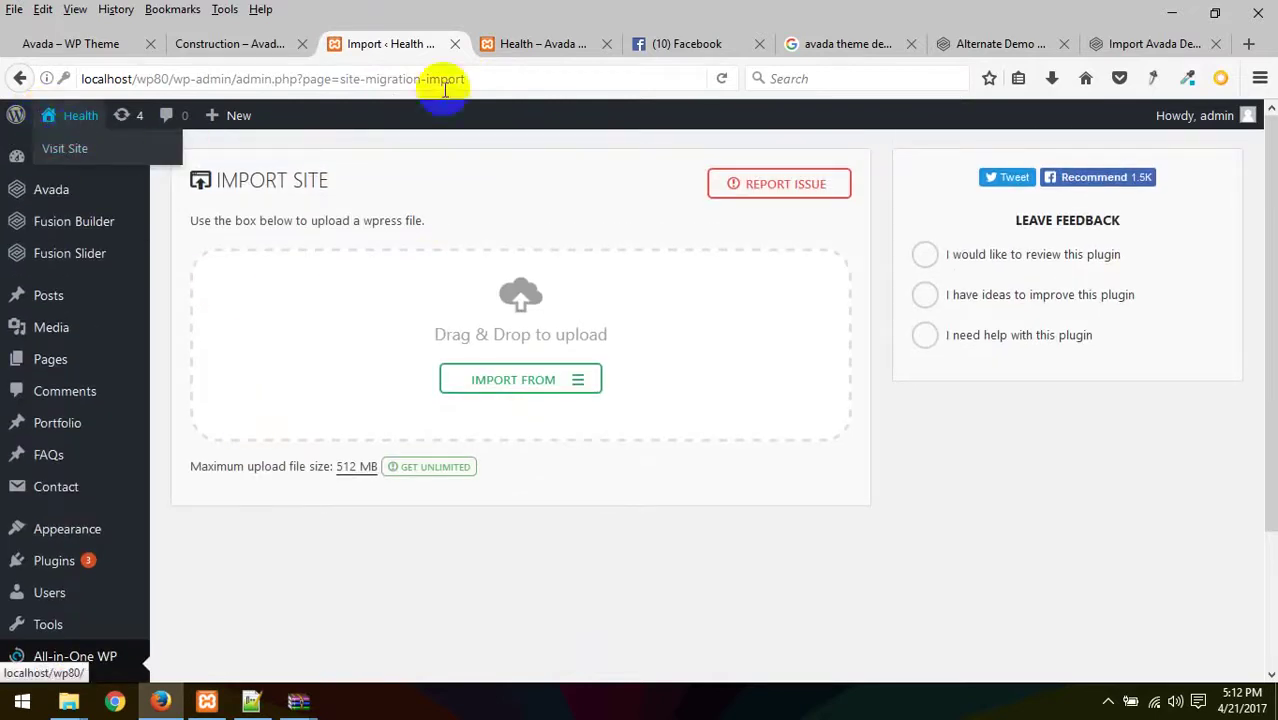
click(552, 46)
click(443, 248)
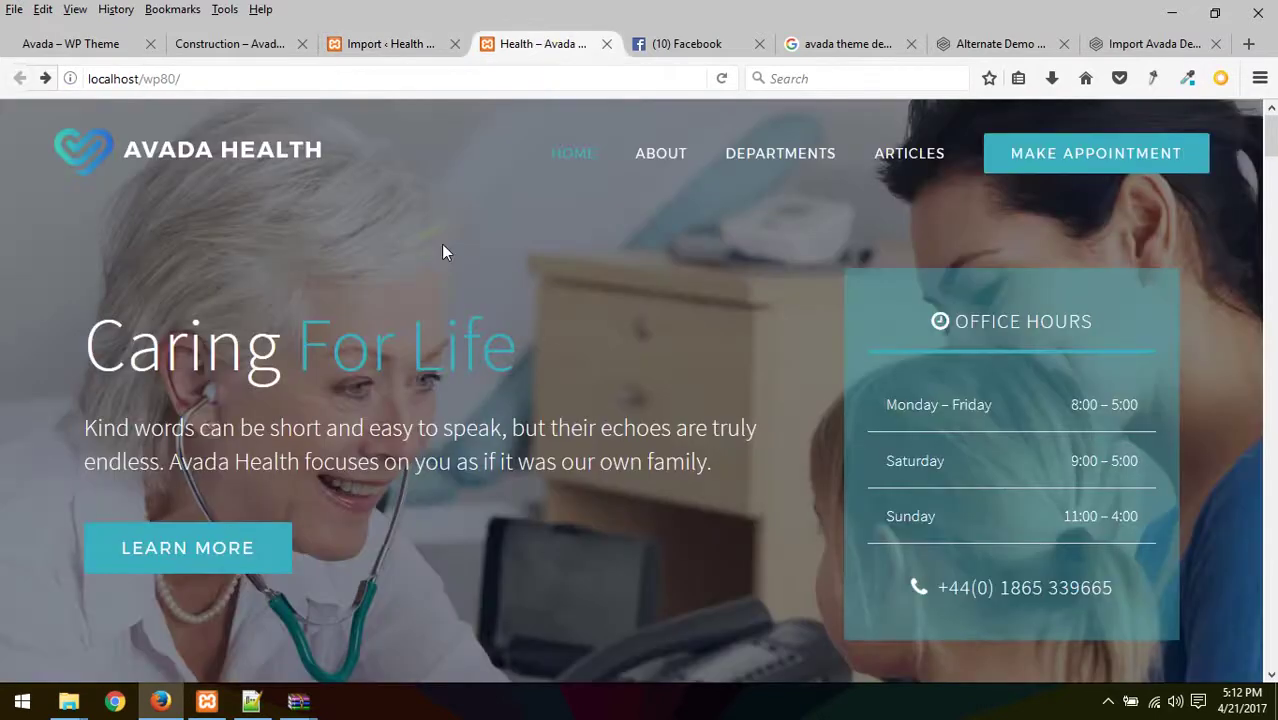
- Reload the Avada Health homepage as admin and scroll to the footer and back
key(F5)
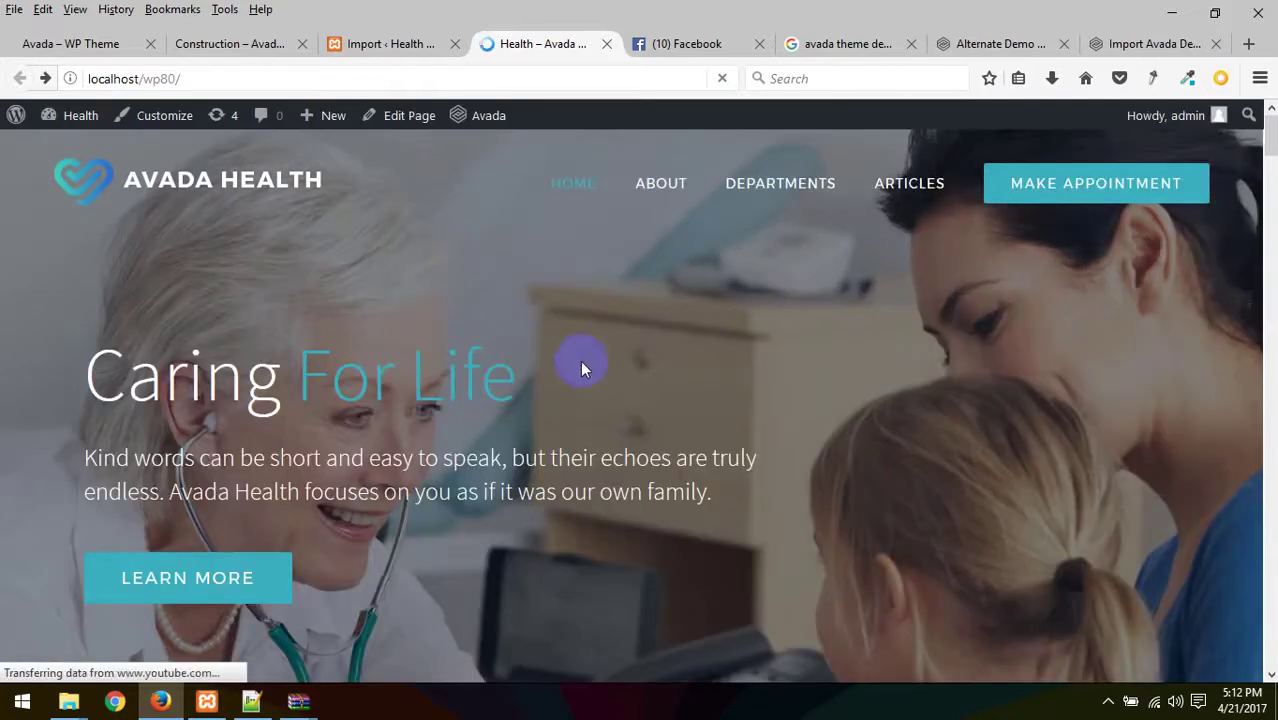
scroll(628, 379, down, 10)
scroll(538, 371, down, 10)
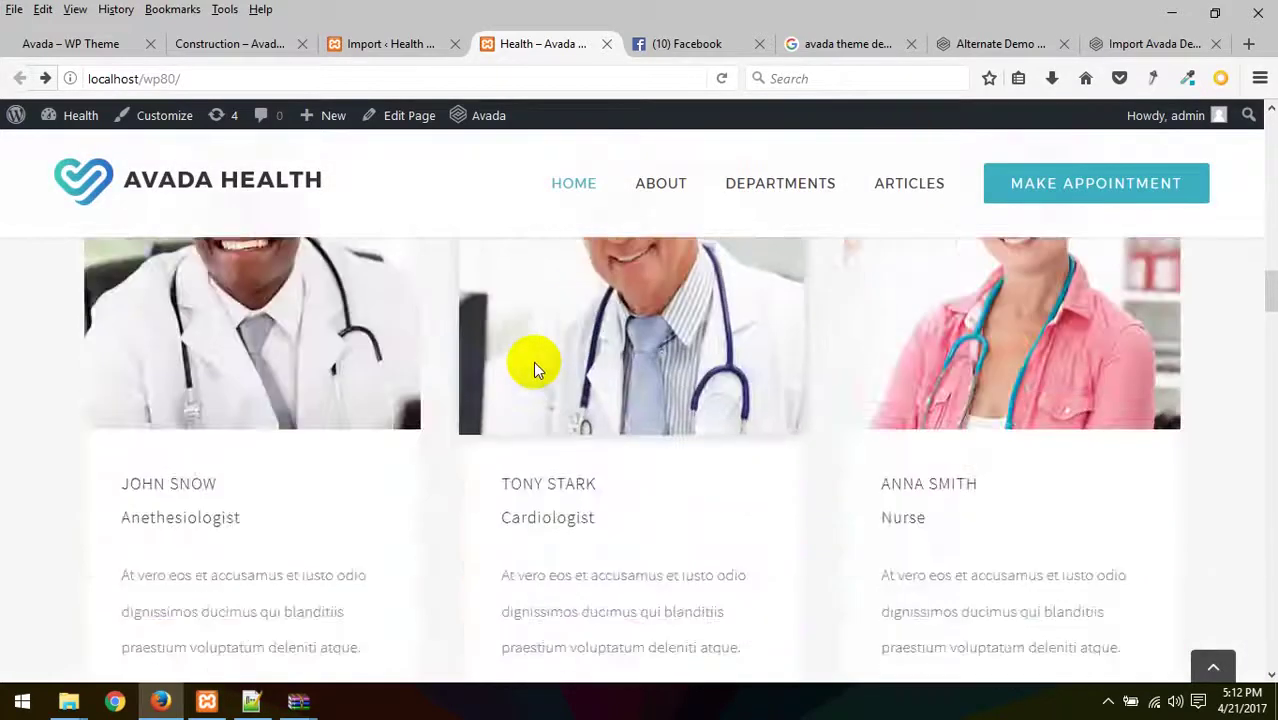
scroll(533, 363, down, 10)
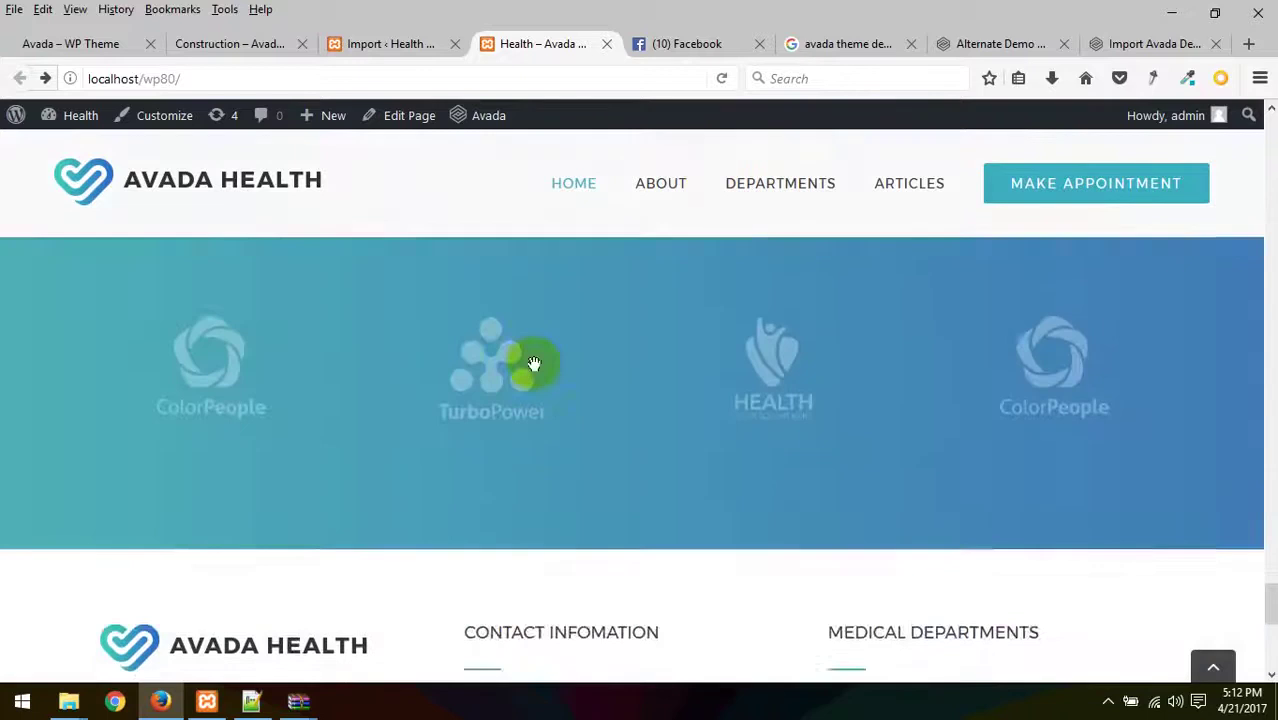
scroll(538, 394, up, 15)
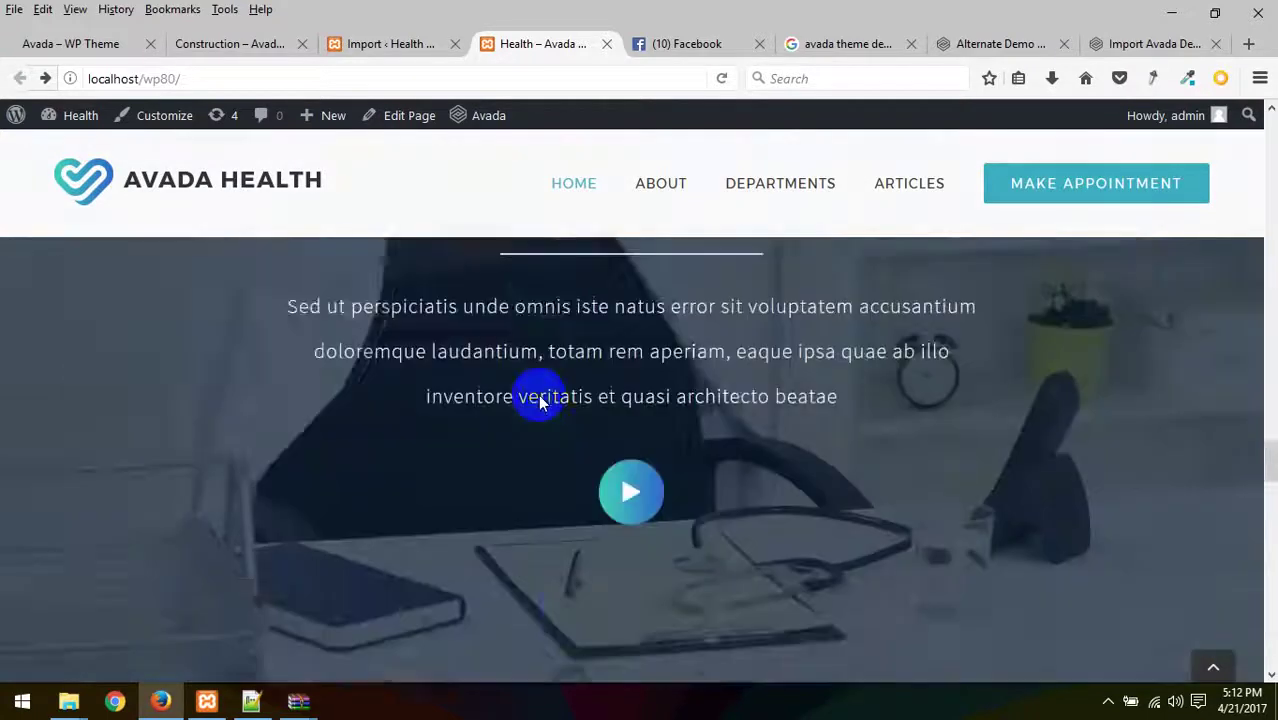
scroll(538, 394, up, 1)
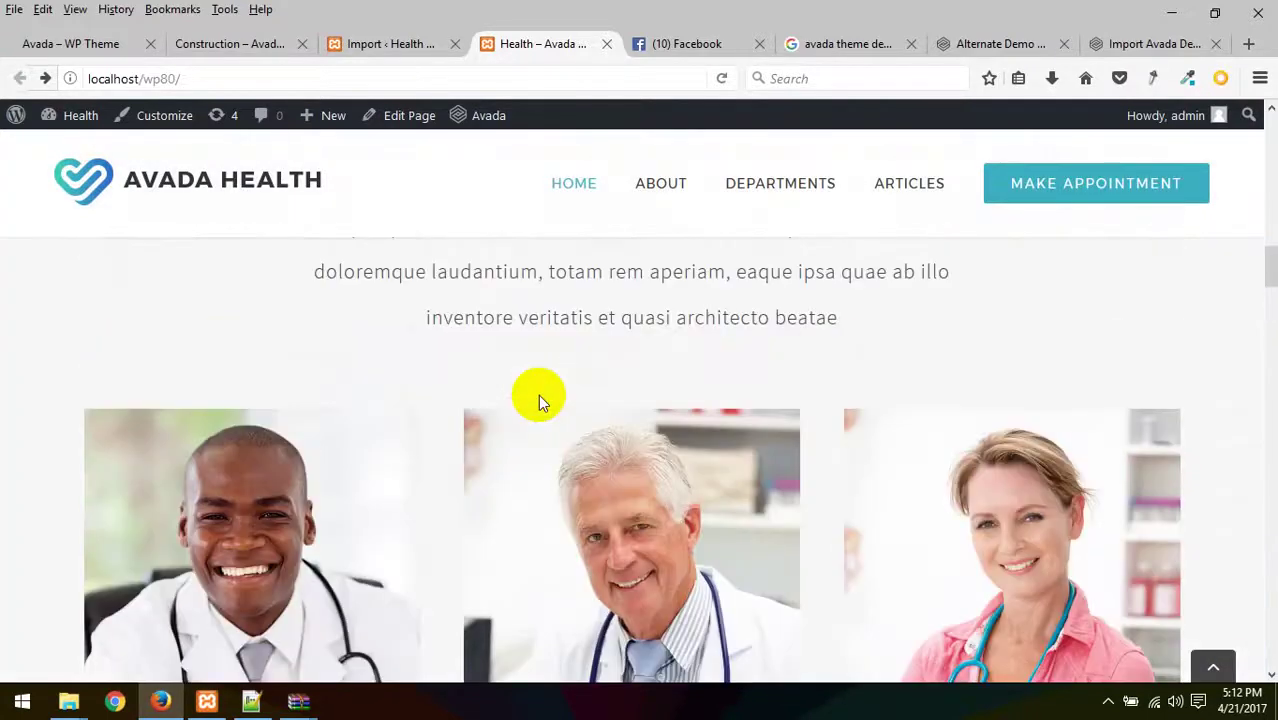
scroll(538, 394, up, 10)
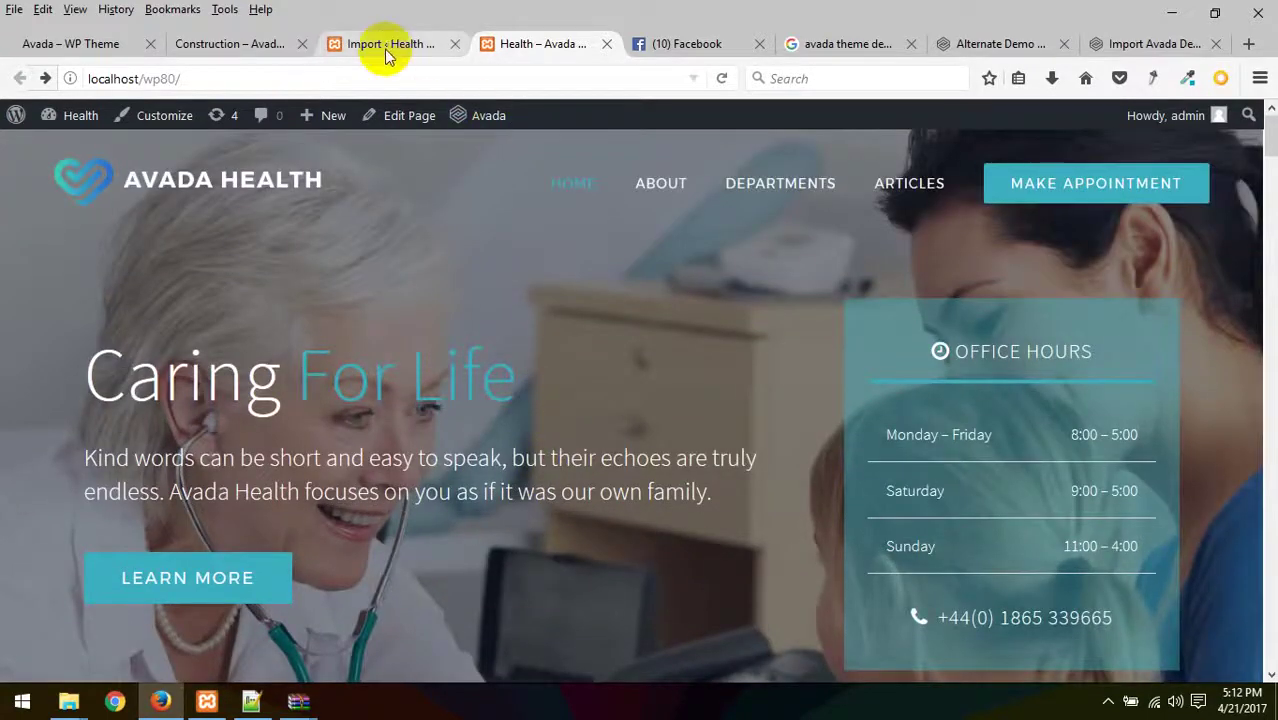
- Check the Import tab, return to the homepage, and close the extra Facebook tab
click(388, 44)
click(532, 46)
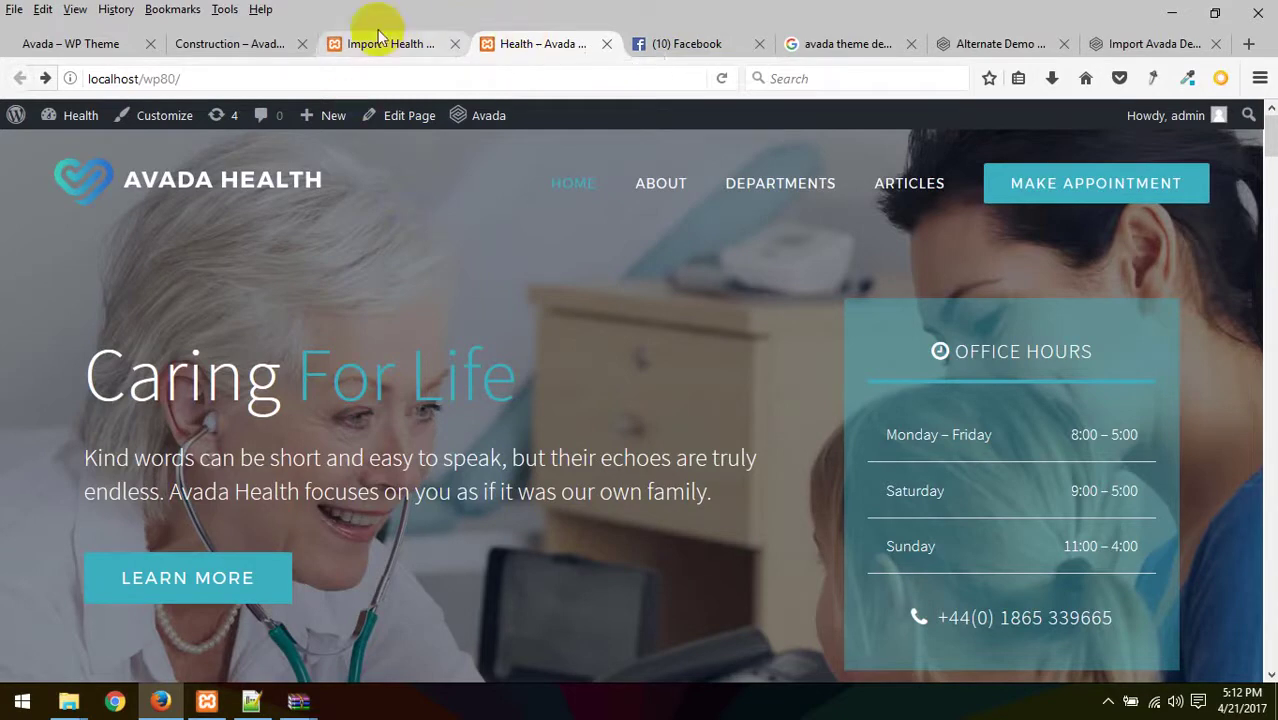
click(761, 46)
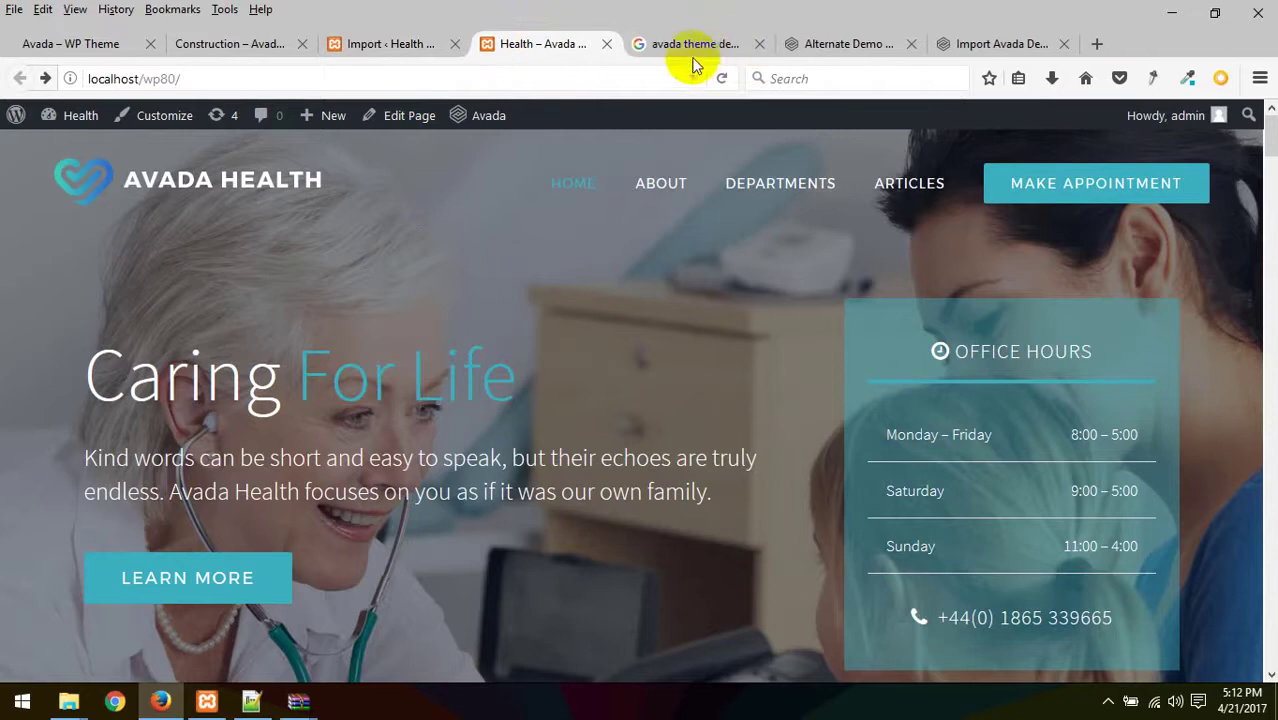
- Close the leftover Avada documentation tabs, including Import Avada Demo
click(757, 44)
click(761, 46)
click(761, 46)
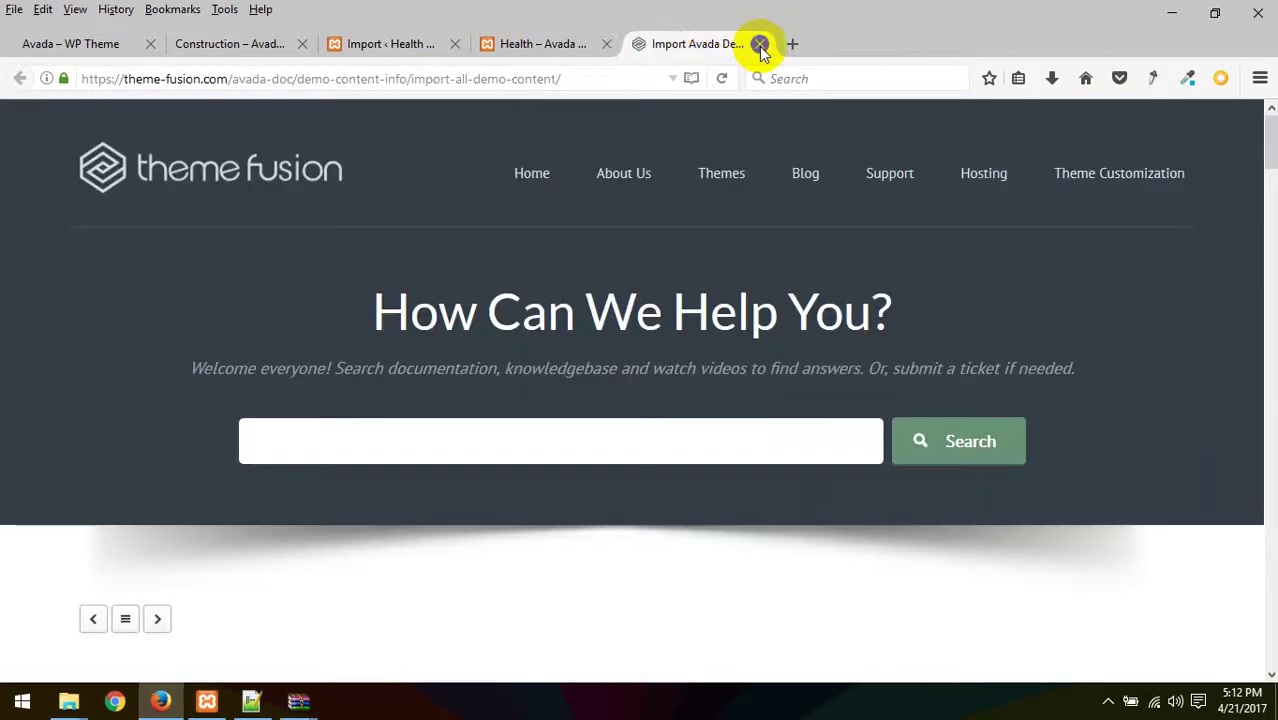
click(761, 46)
- Load localhost/phpmyadmin in a new browser tab
click(788, 45)
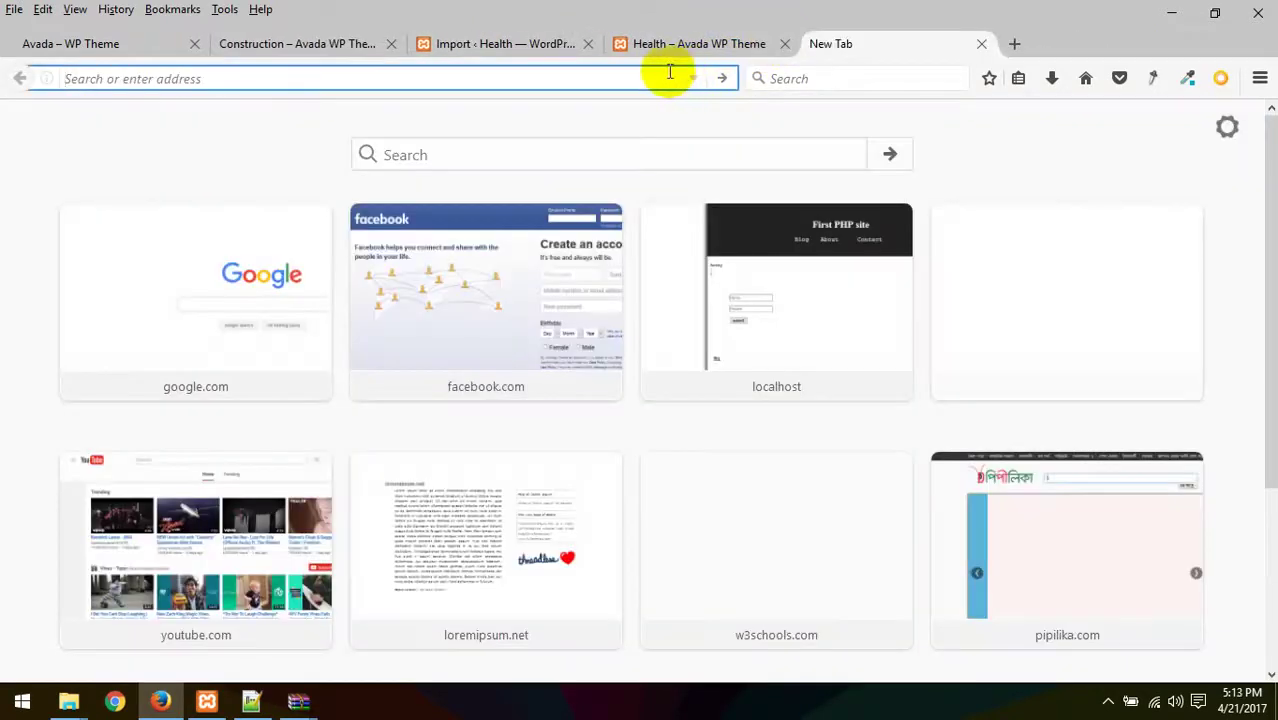
text(localhost/)
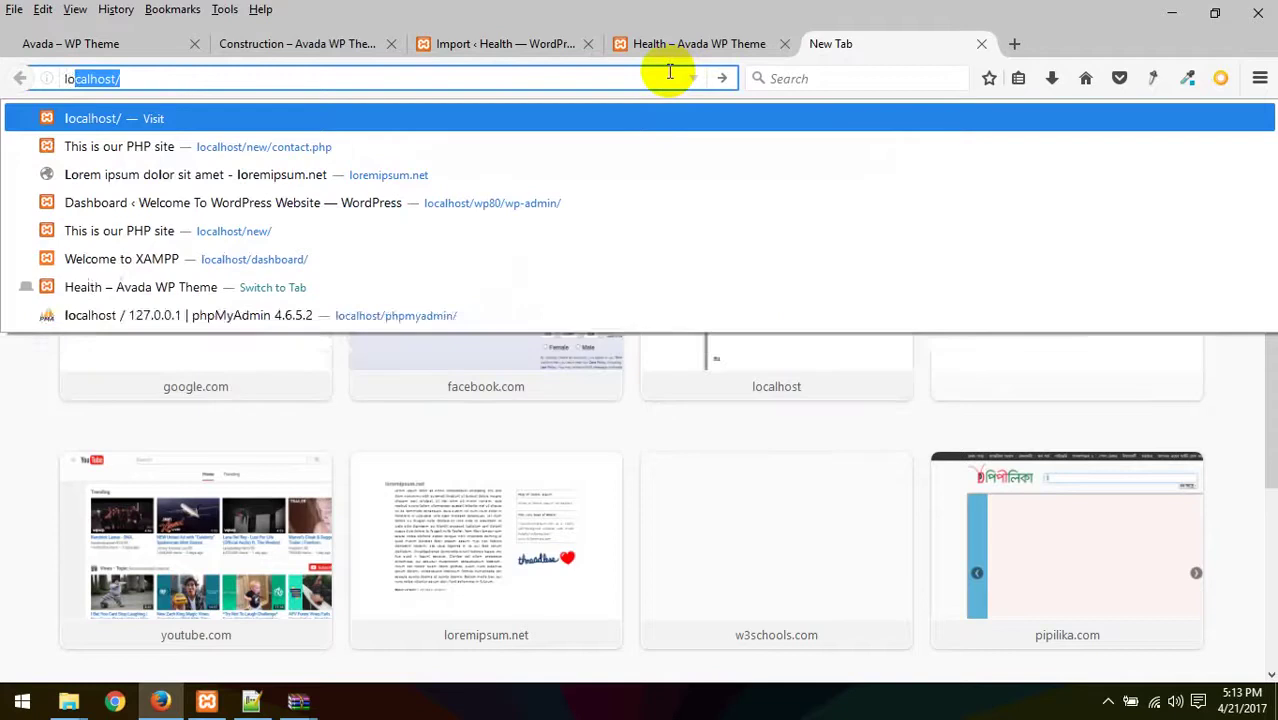
text(phm)
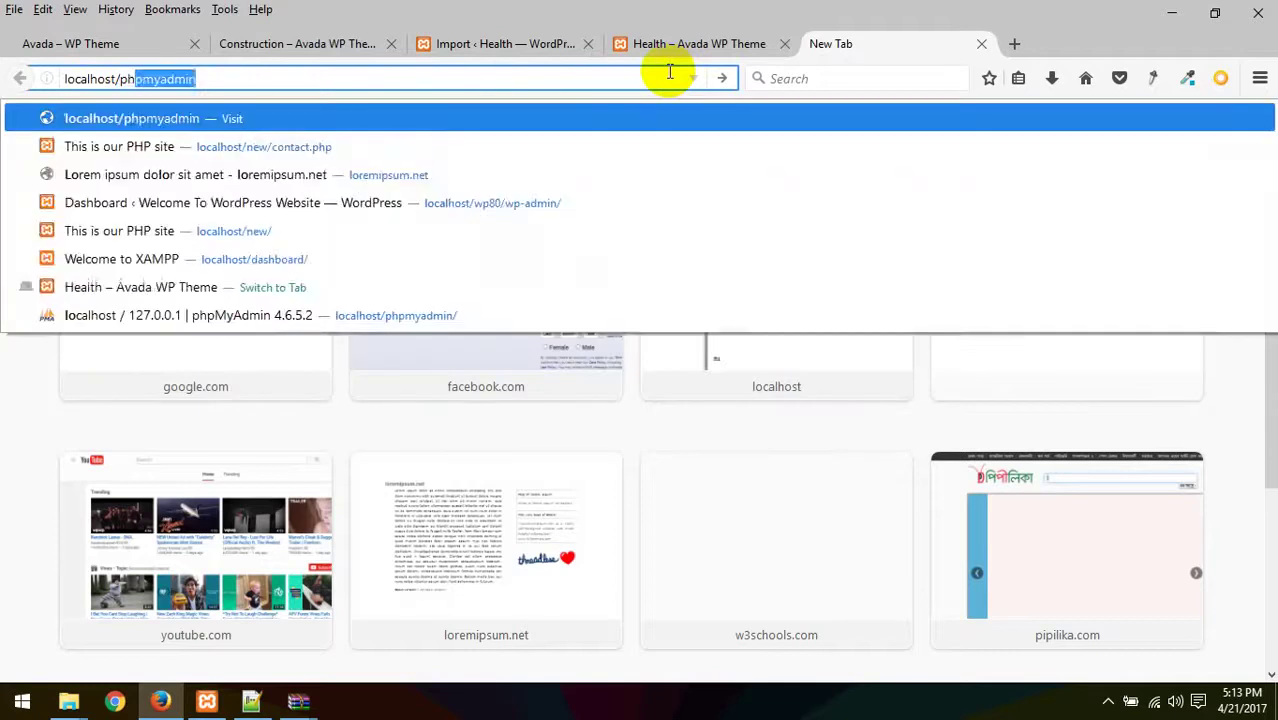
key(BackSpace)
text(h)
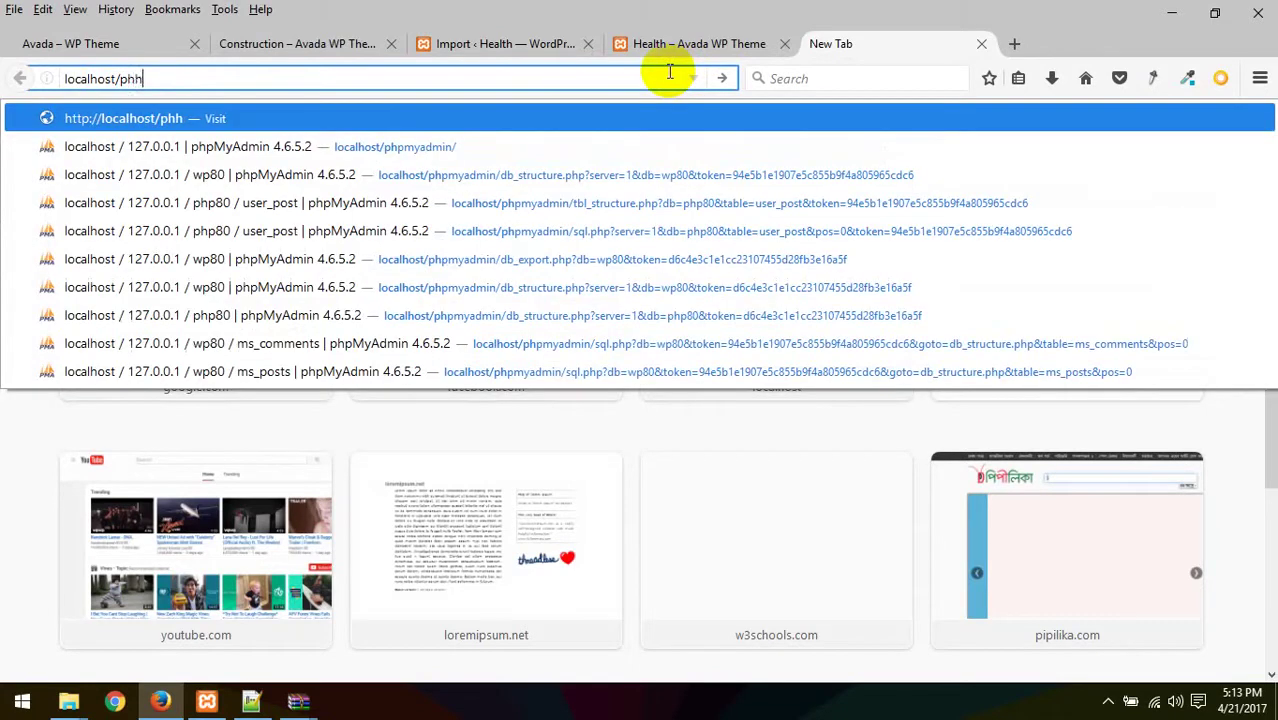
key(BackSpace)
text(pmyadmin)
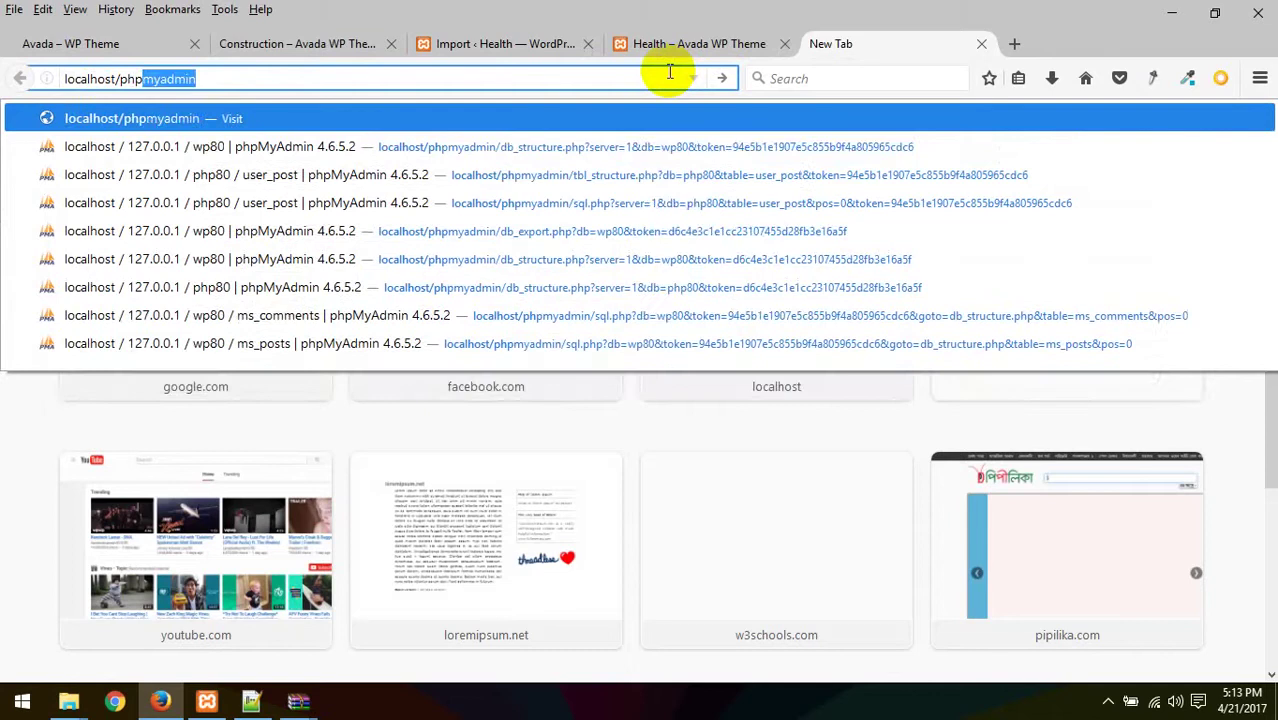
key(Return)
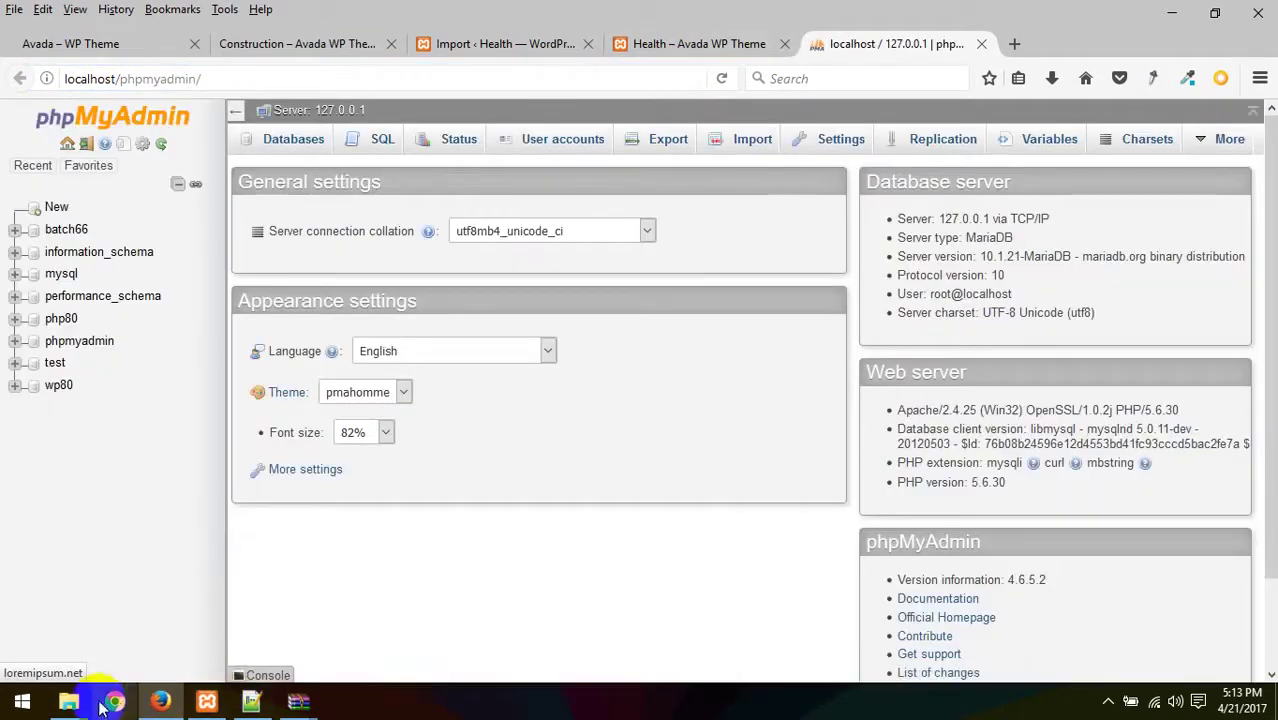
click(68, 702)
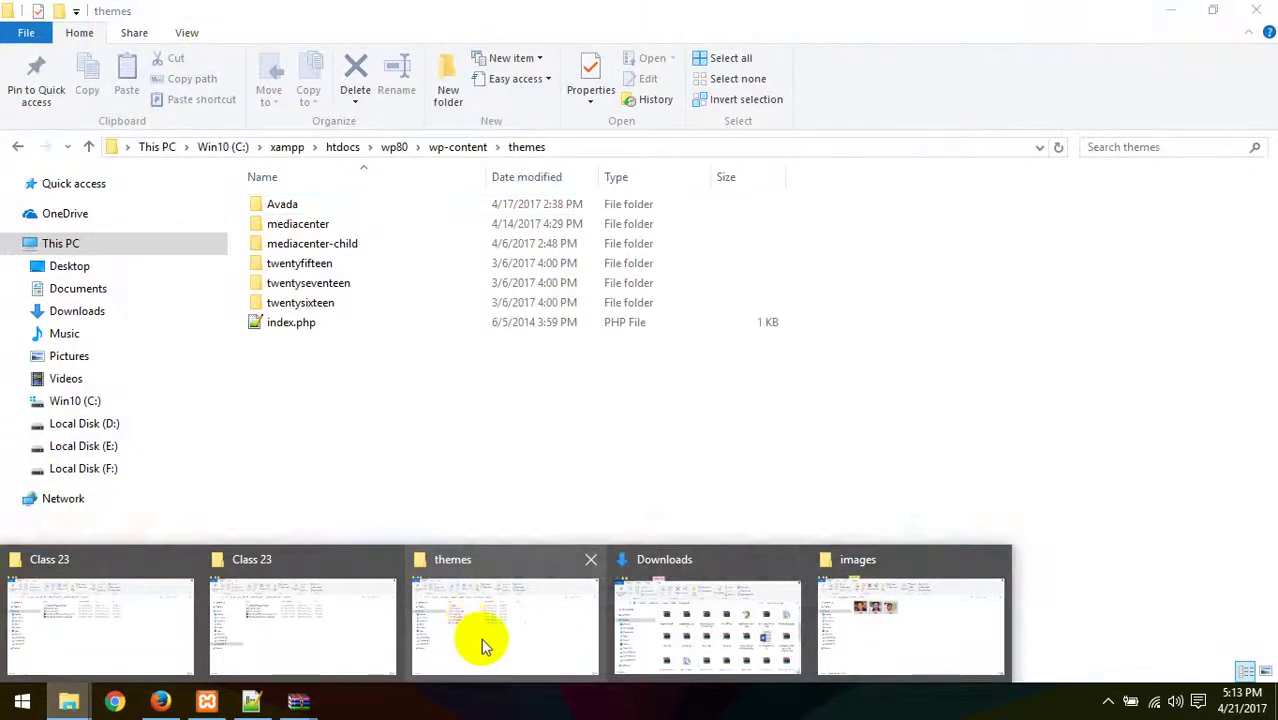
- Go back to the wp80 site folder and delete wp-content.zip
click(485, 643)
click(16, 143)
click(16, 143)
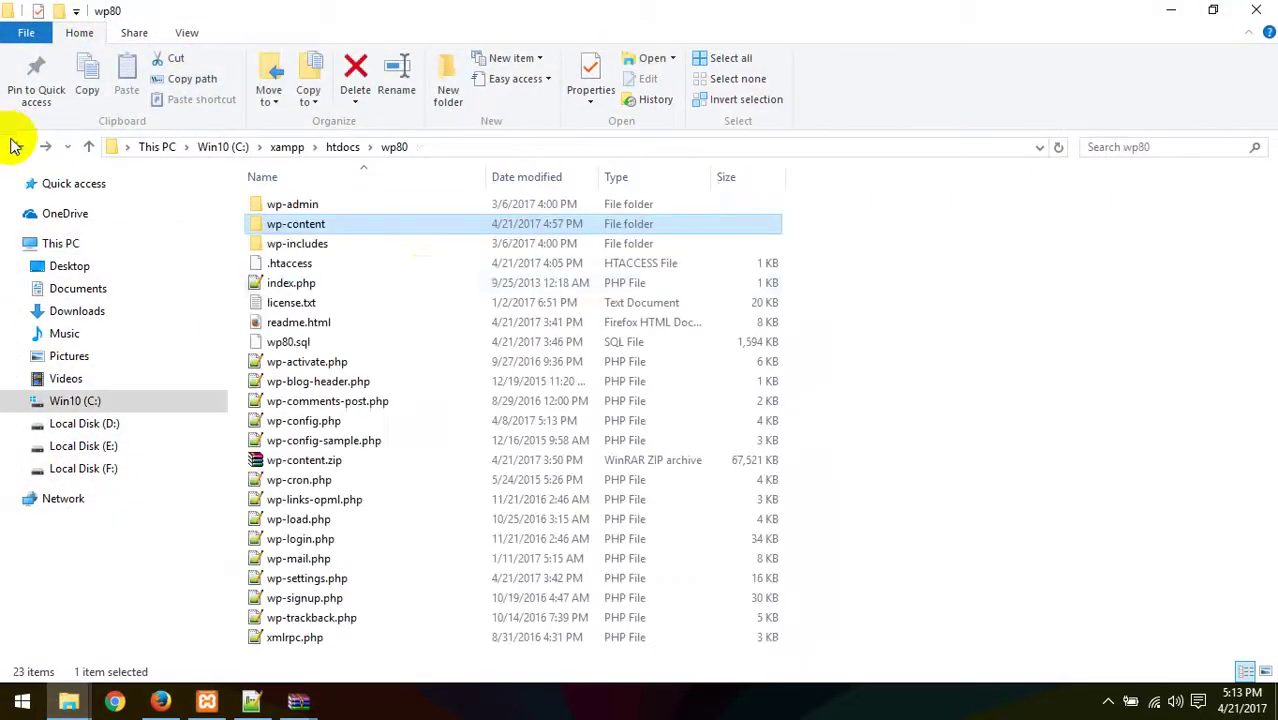
right_click(326, 459)
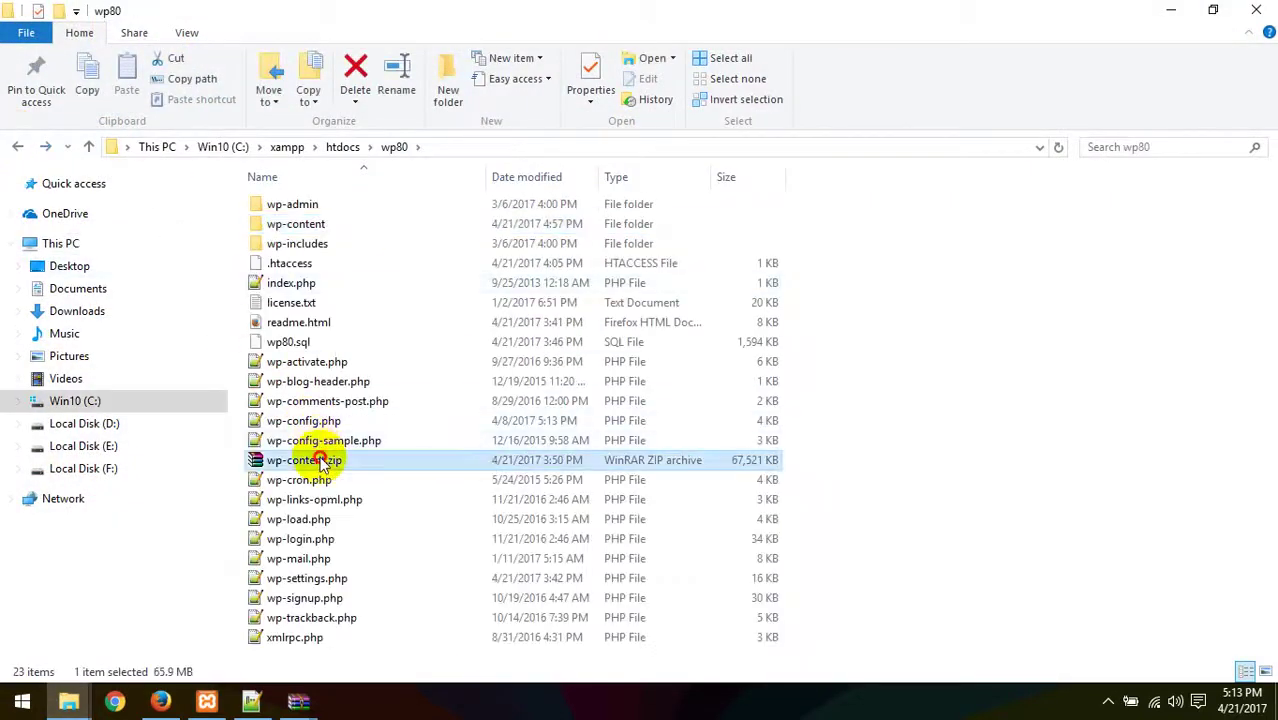
click(368, 393)
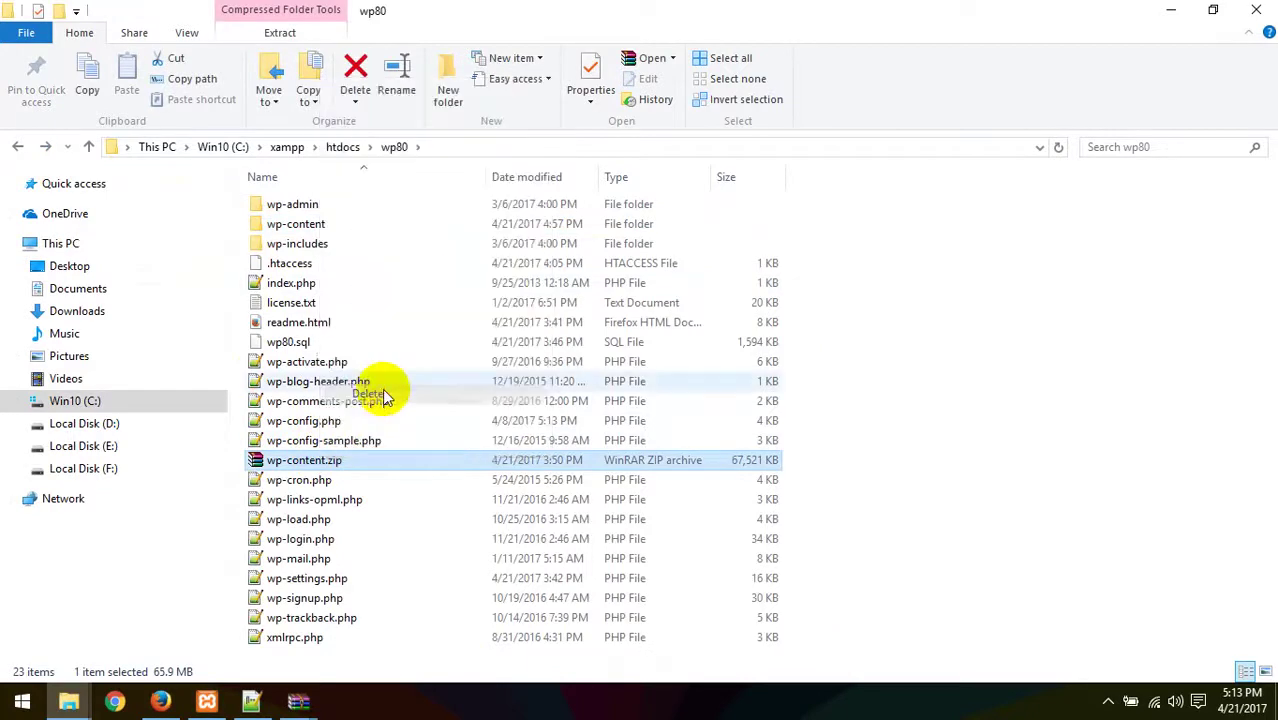
- Delete the wp80.sql database dump from the wp80 folder
click(277, 340)
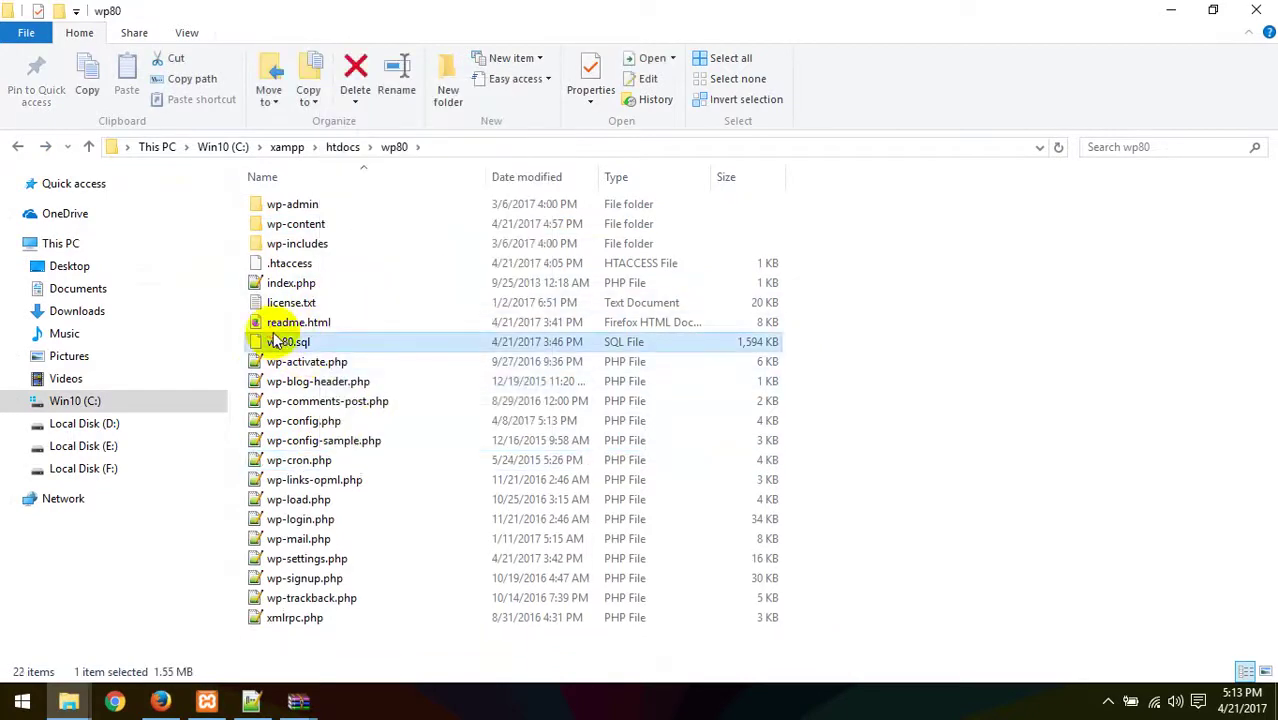
right_click(277, 340)
click(343, 616)
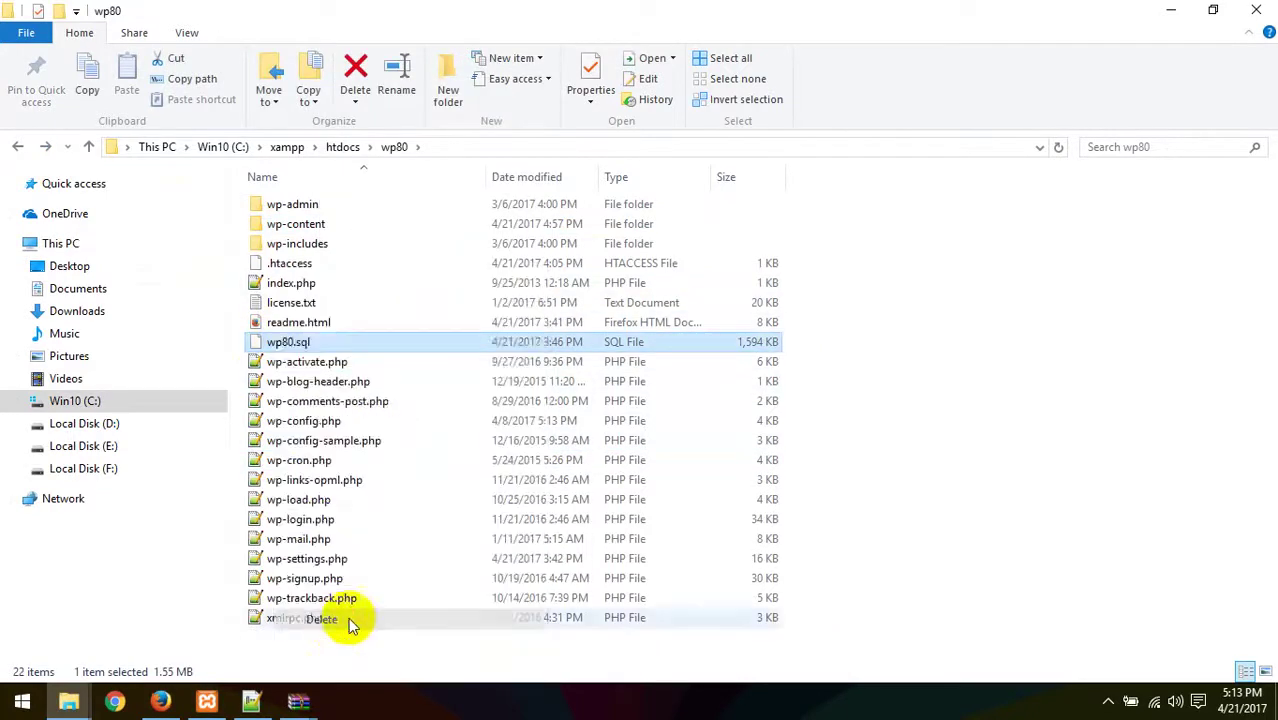
- Select all 21 wp80 items and send them to a Compressed (zipped) folder
drag(322, 645, 285, 205)
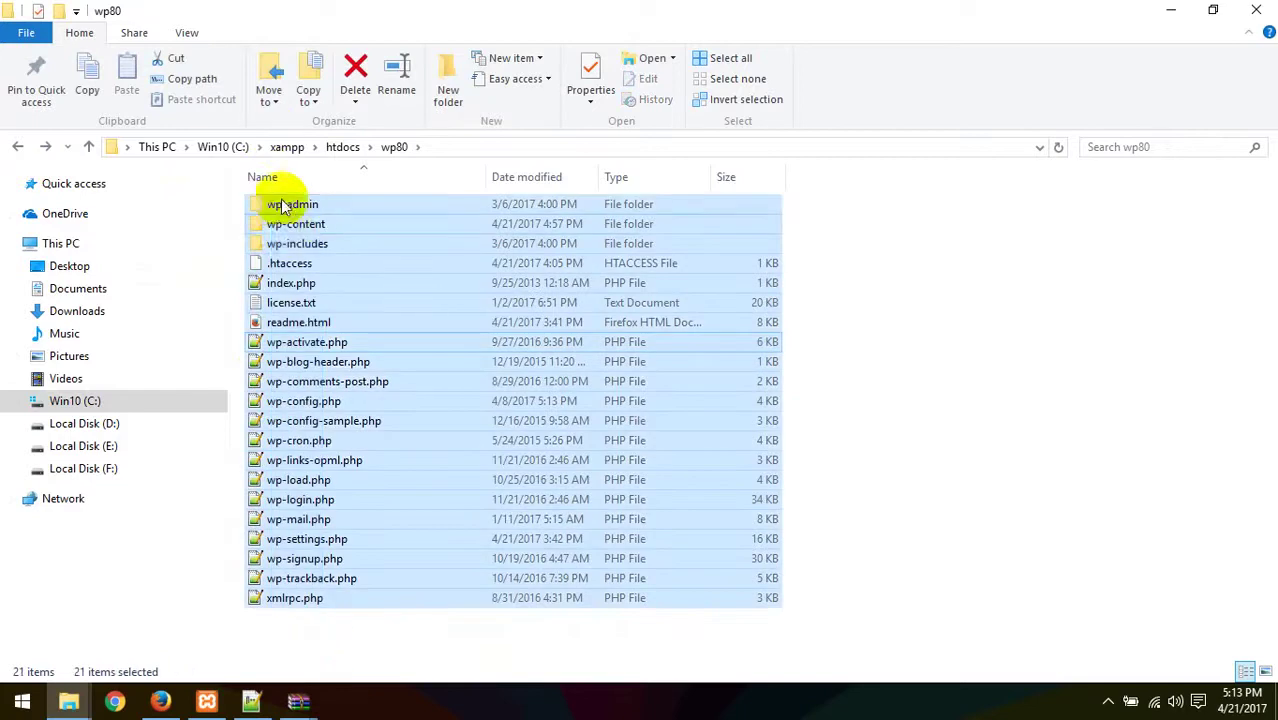
right_click(289, 238)
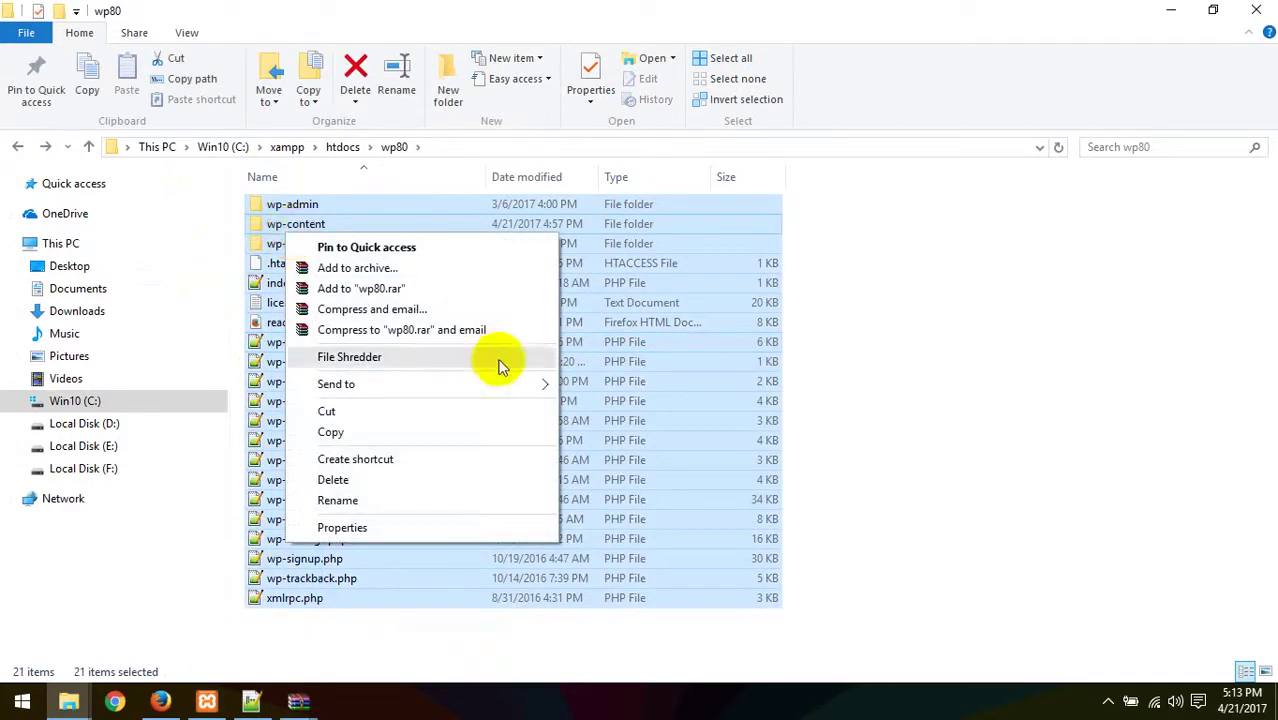
mouse_move(508, 383)
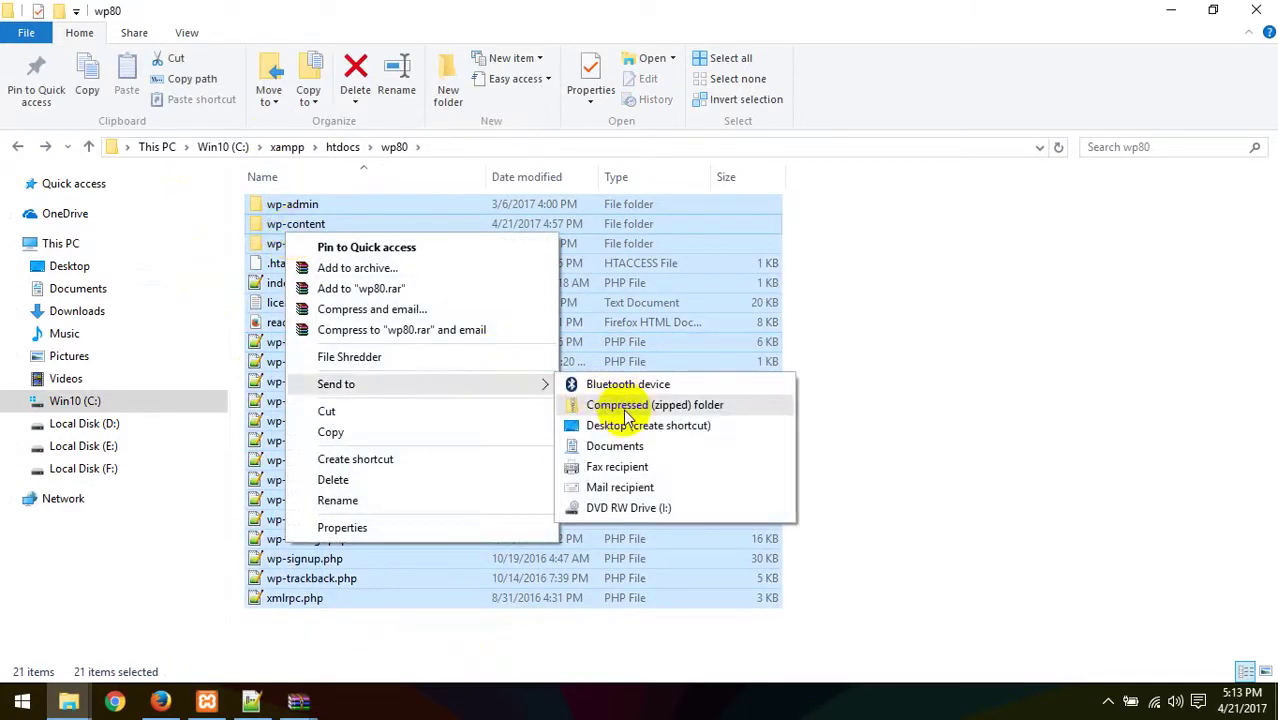
click(627, 405)
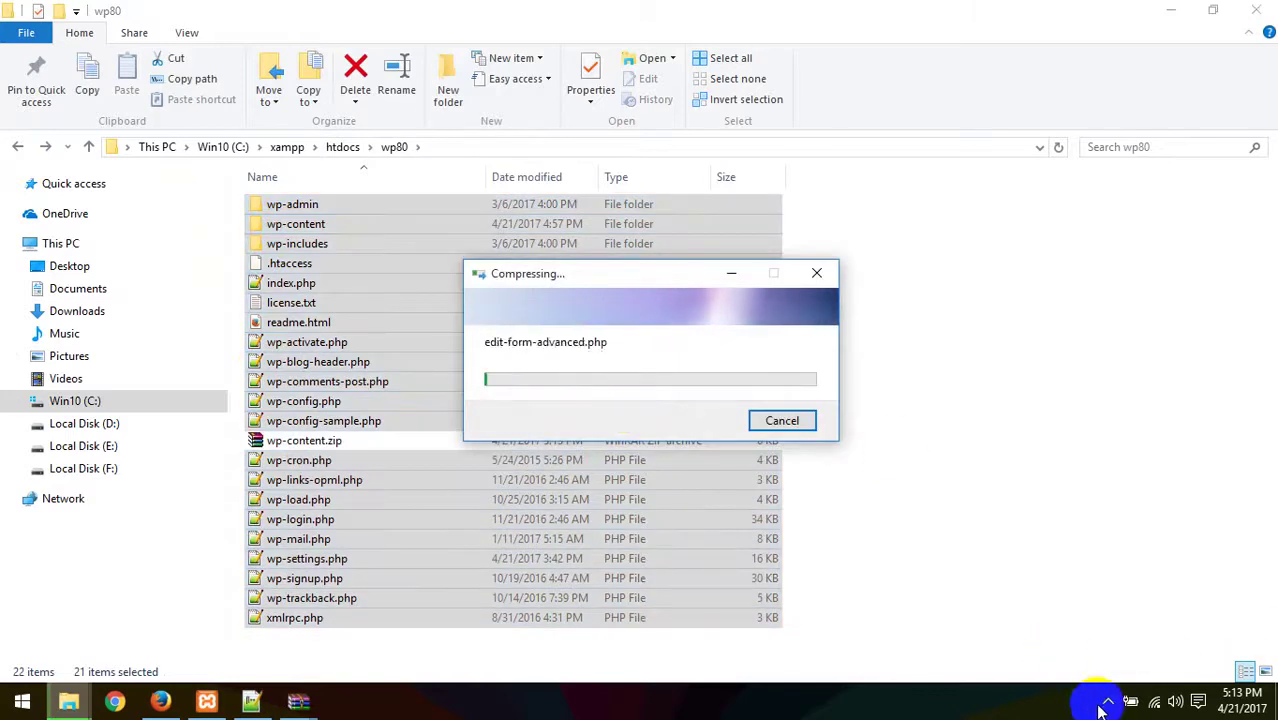
click(160, 701)
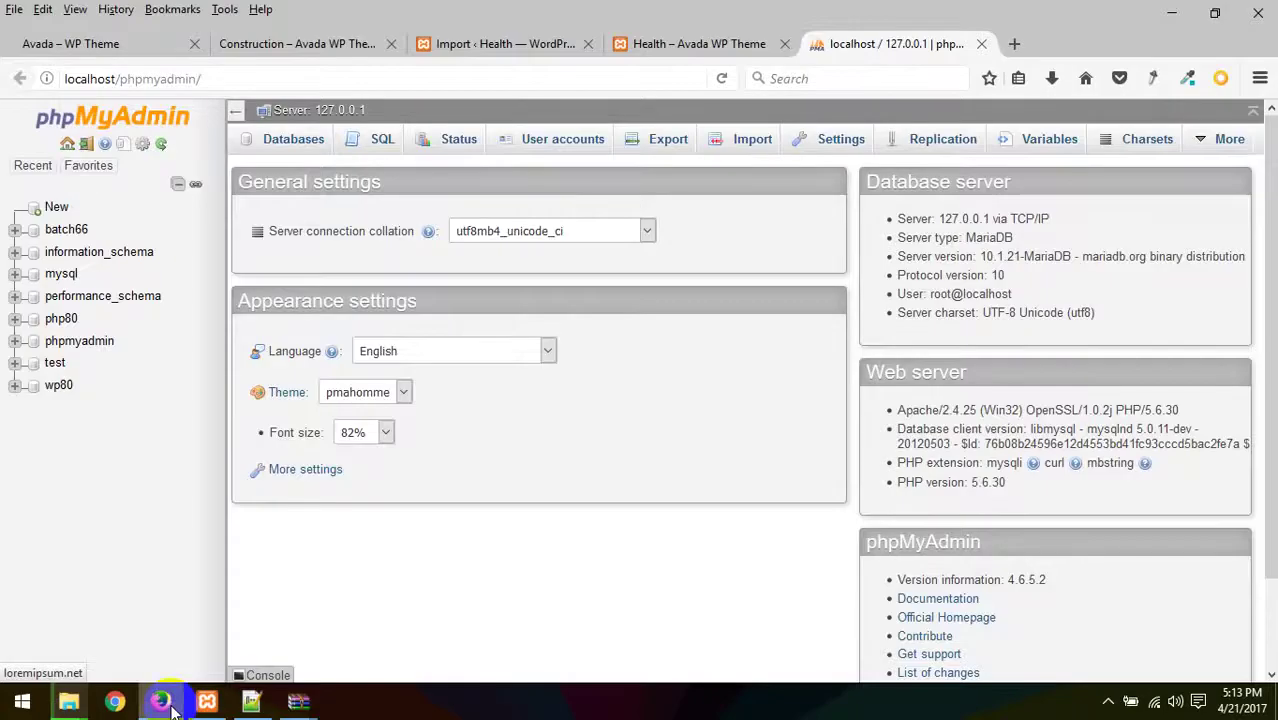
- Export the wp80 database as wp80.sql, save it, and show it in Downloads
click(54, 386)
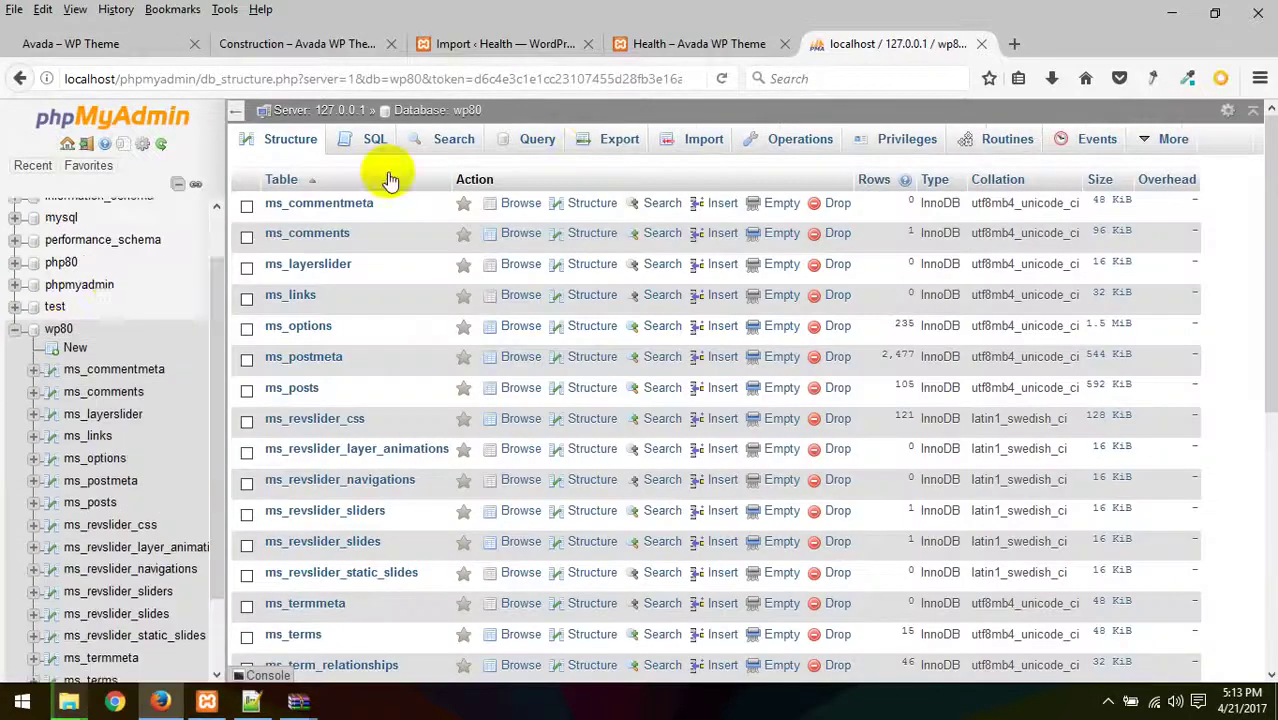
click(619, 146)
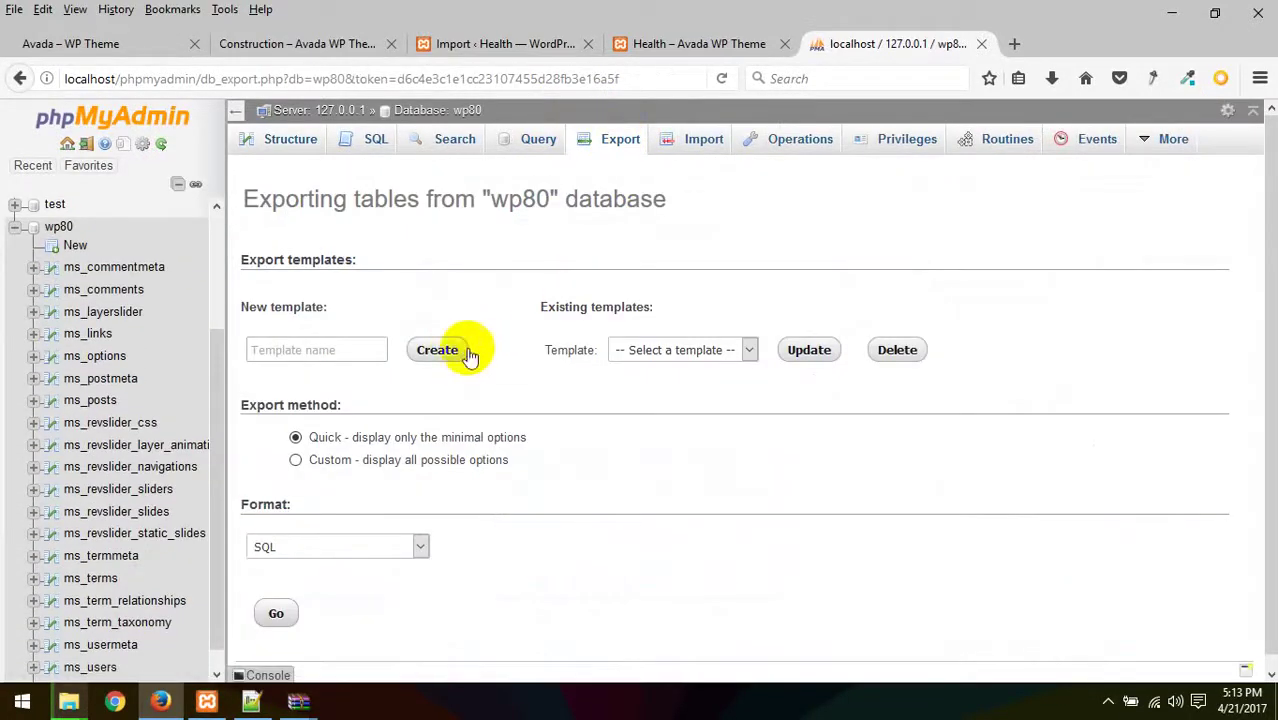
scroll(456, 479, down, 1)
click(276, 601)
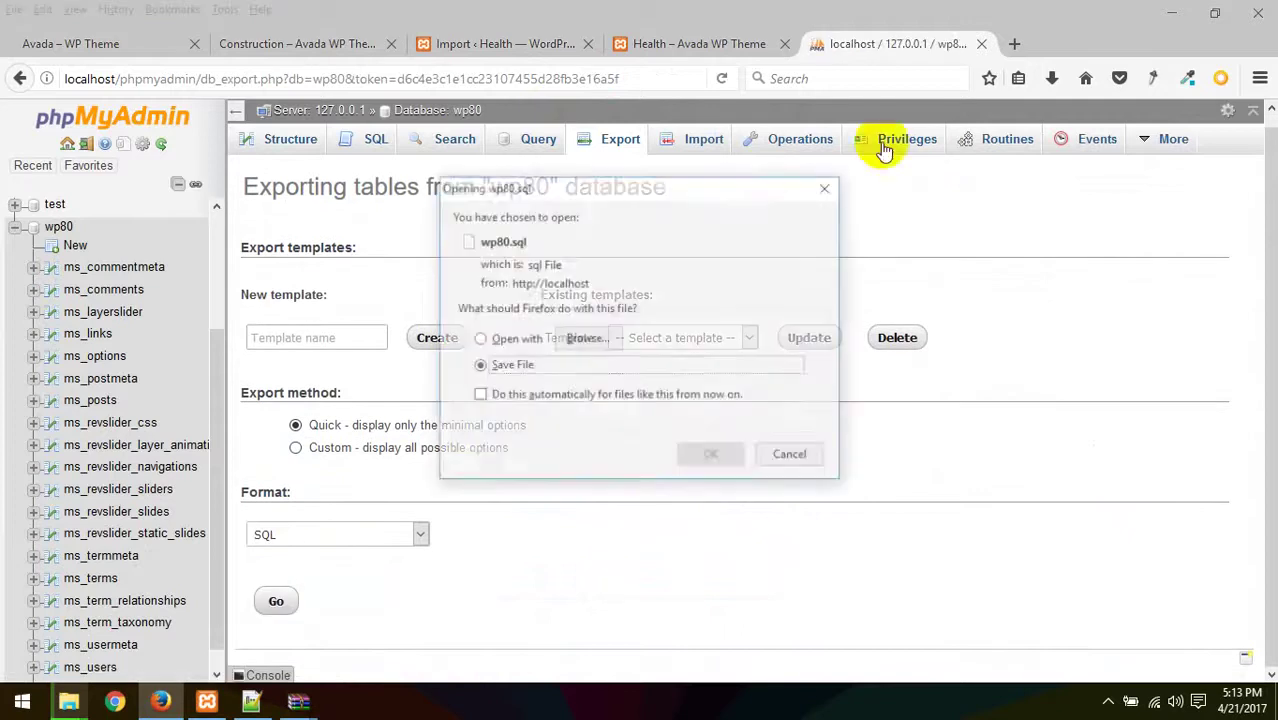
click(697, 459)
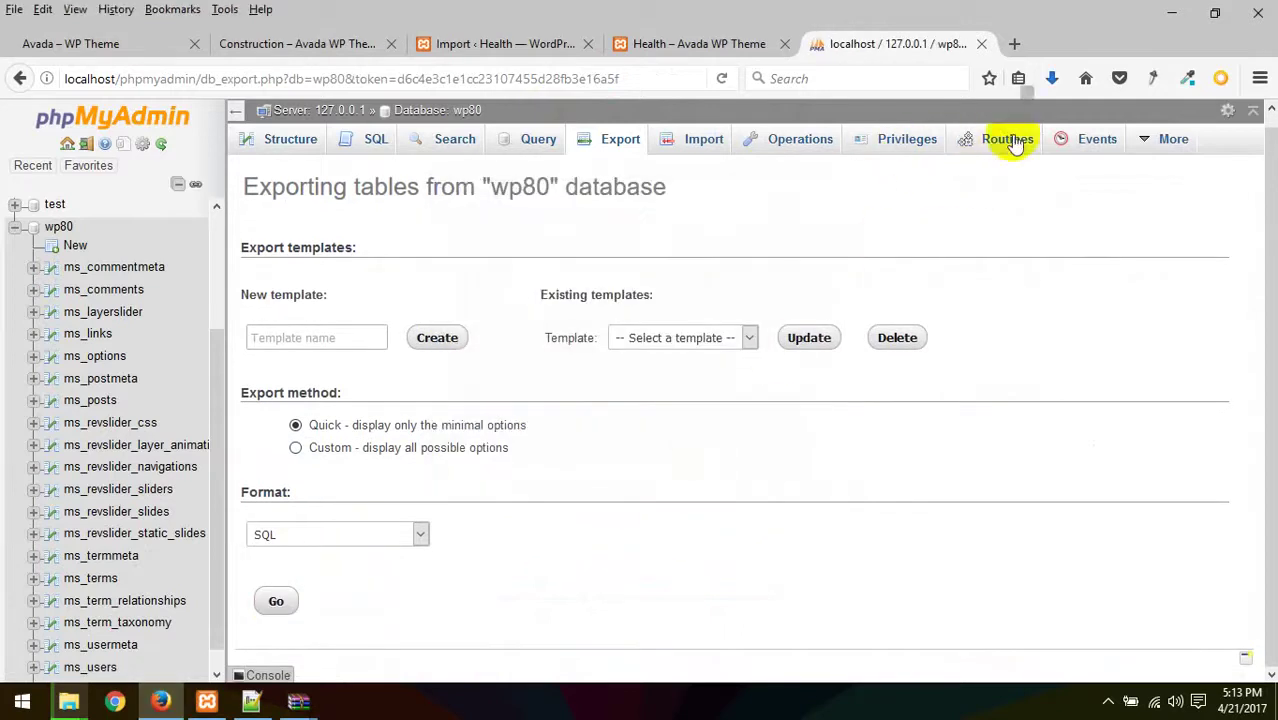
click(1053, 92)
click(1052, 125)
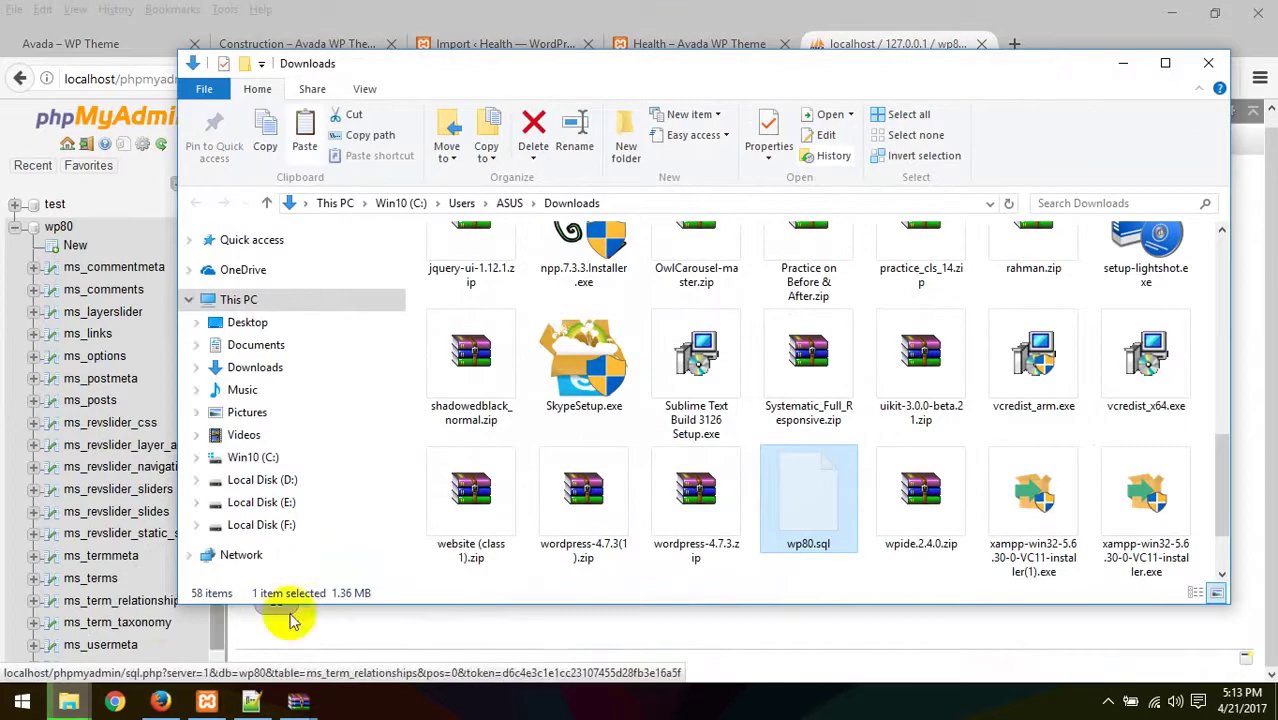
- Paste the exported wp80.sql file into the Class 23 folder
click(90, 703)
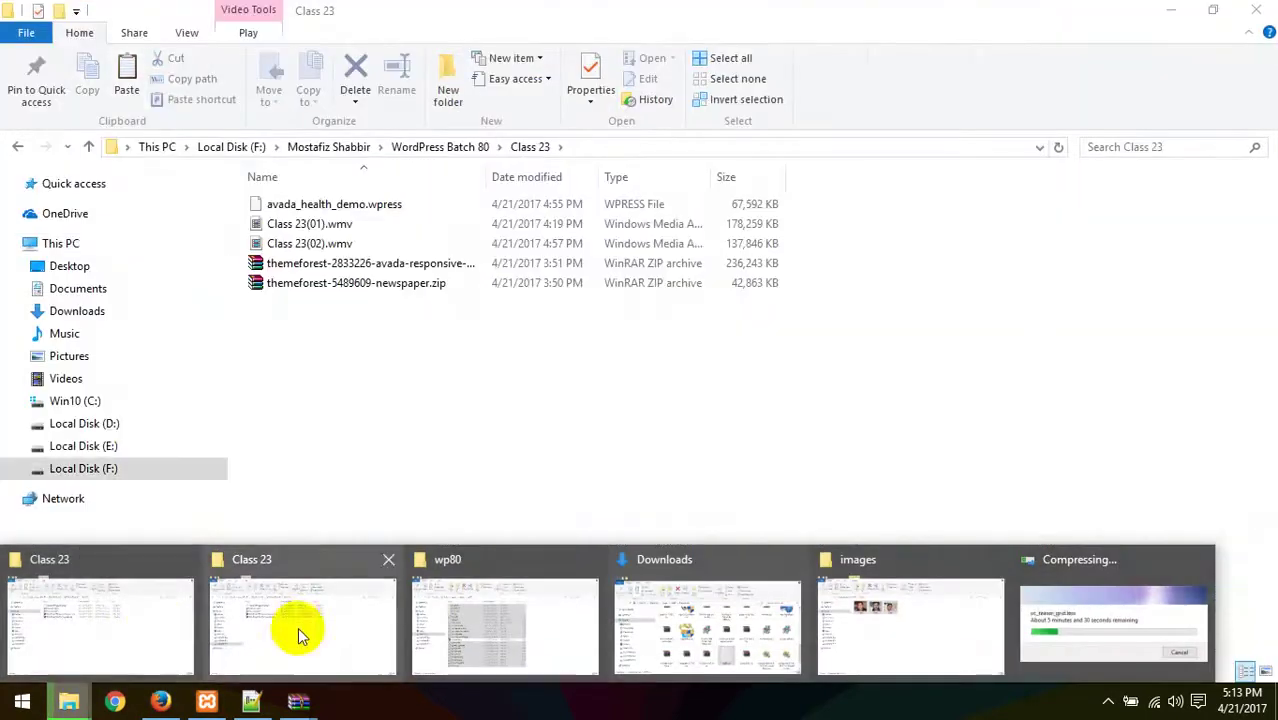
click(297, 628)
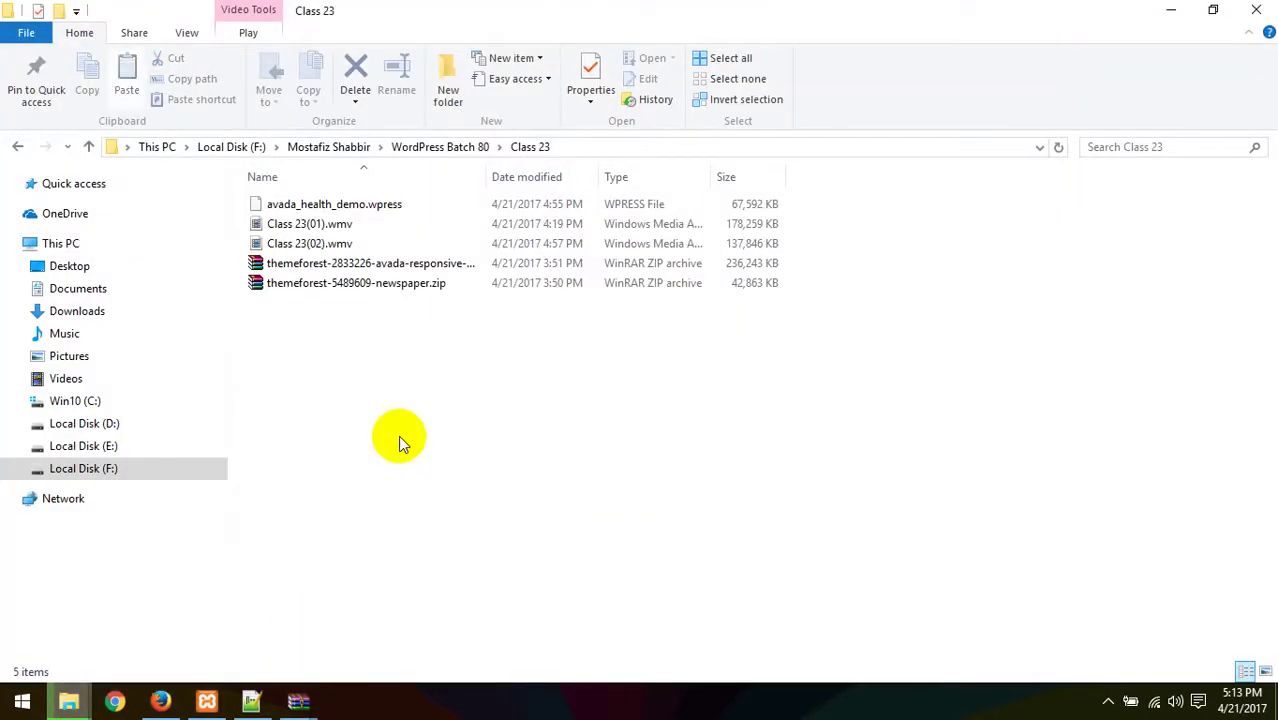
key(ctrl+v)
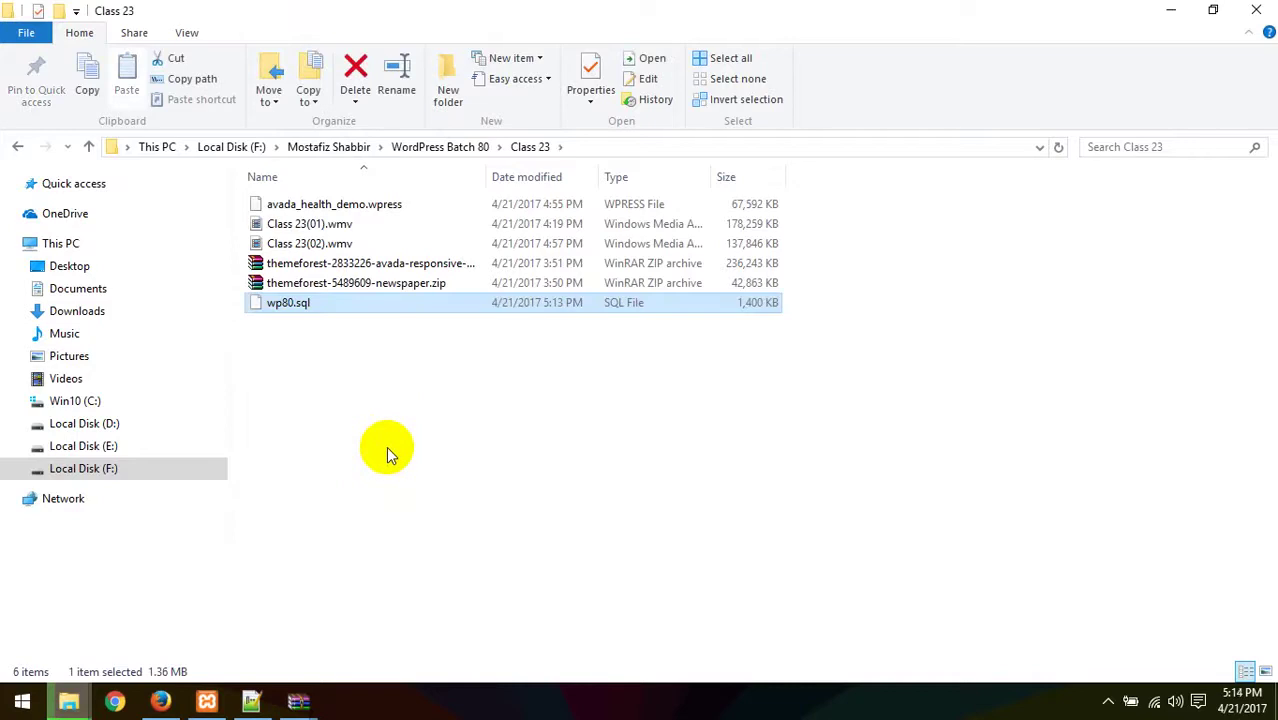
- Check the wp80 zipping progress and return to the Avada Health site tab in Firefox
click(161, 703)
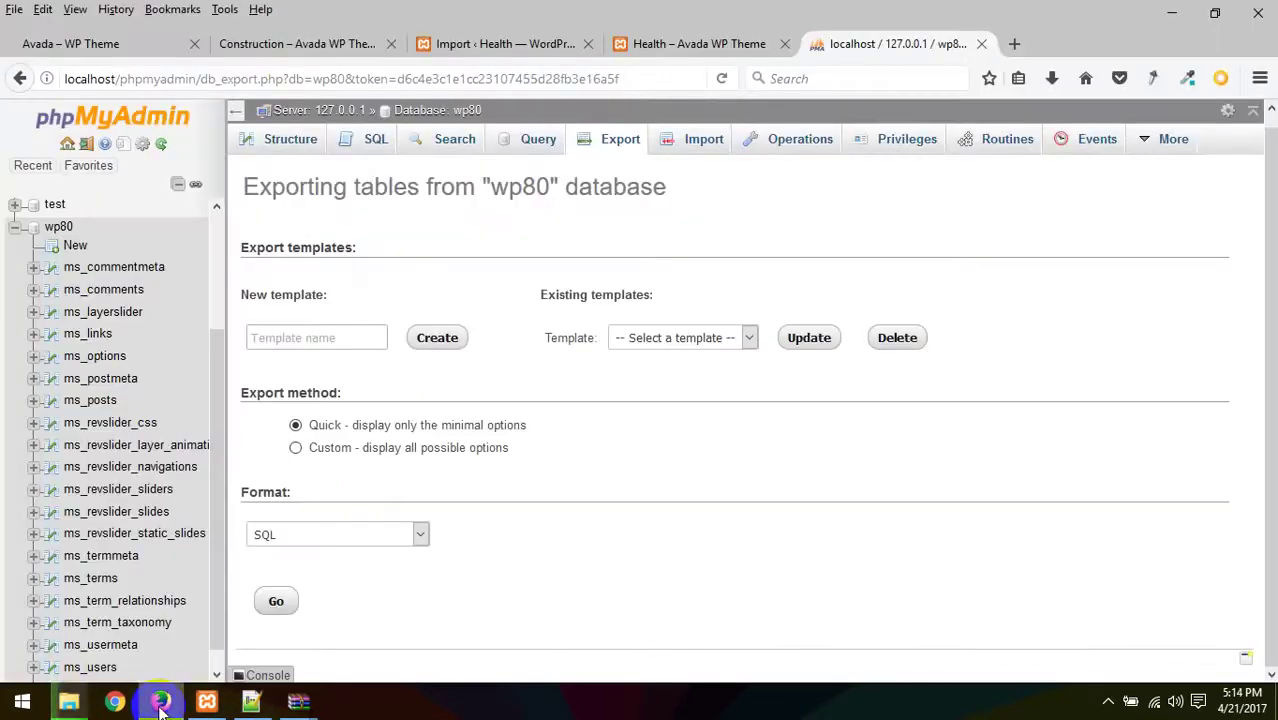
mouse_move(69, 703)
click(1000, 640)
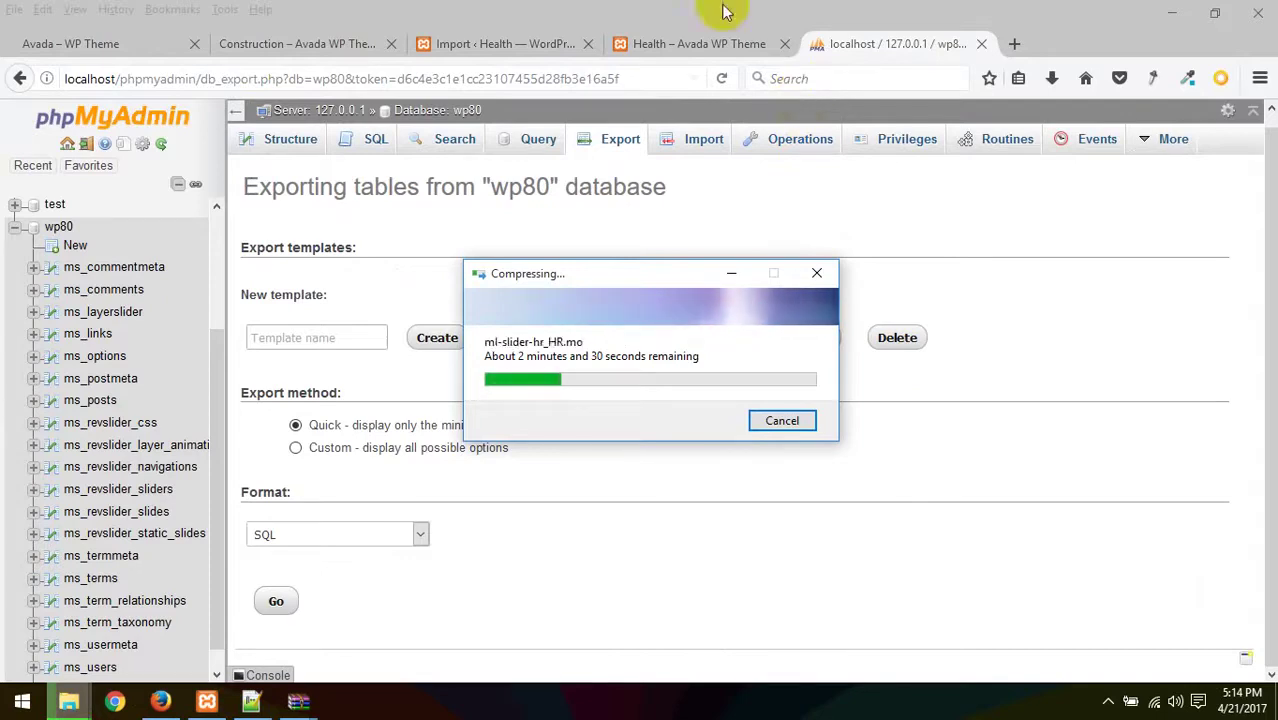
click(720, 46)
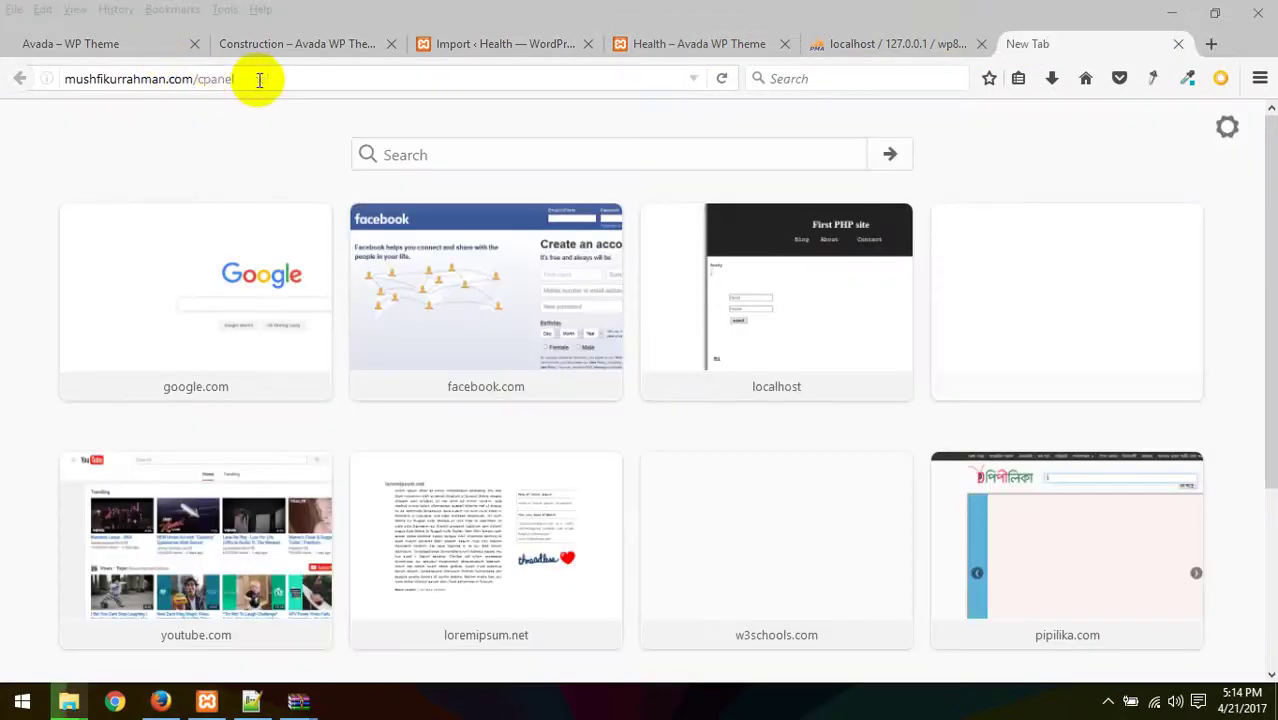
click(259, 80)
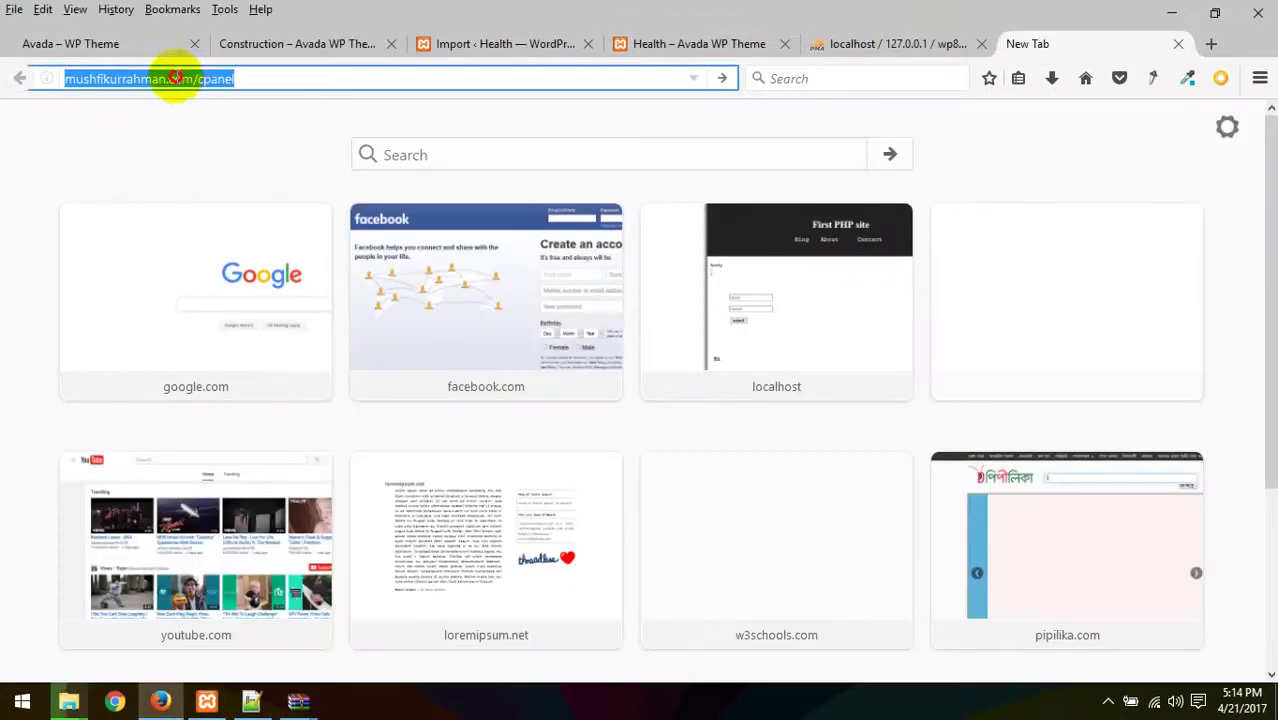
- Load the domain's /cpanel login page and sign in to the hosting account
click(170, 79)
key(Return)
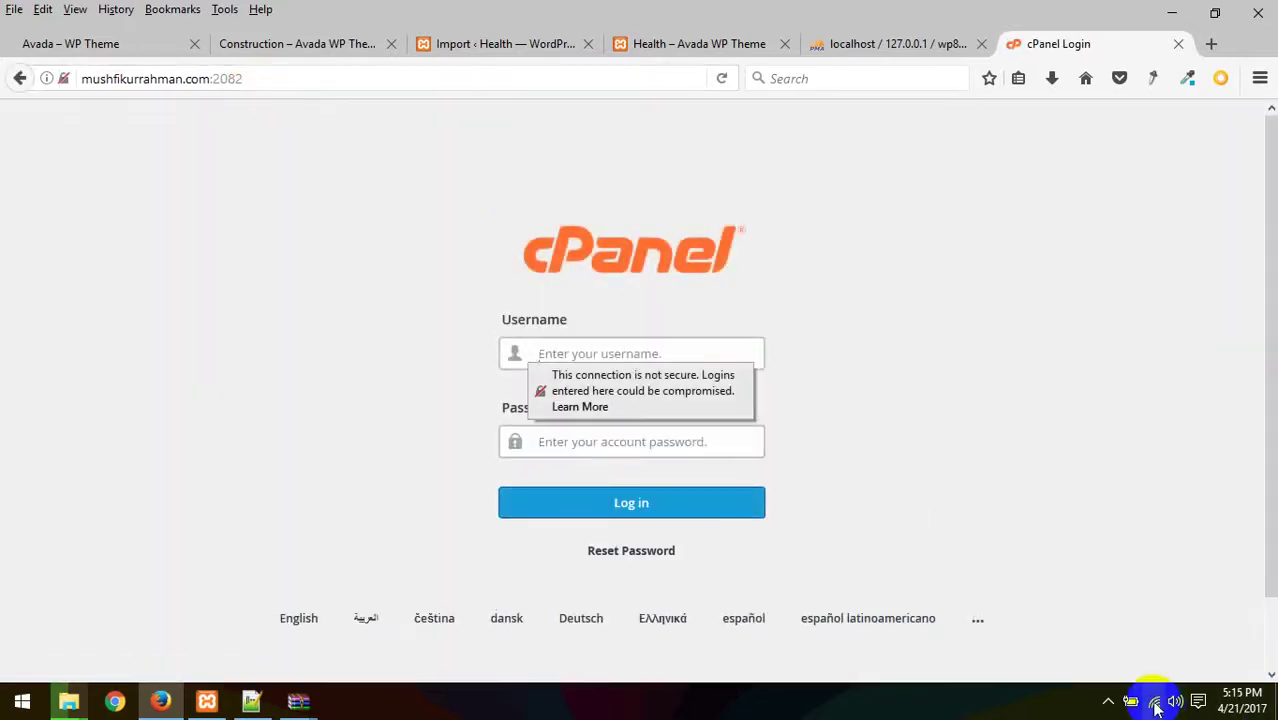
click(1107, 701)
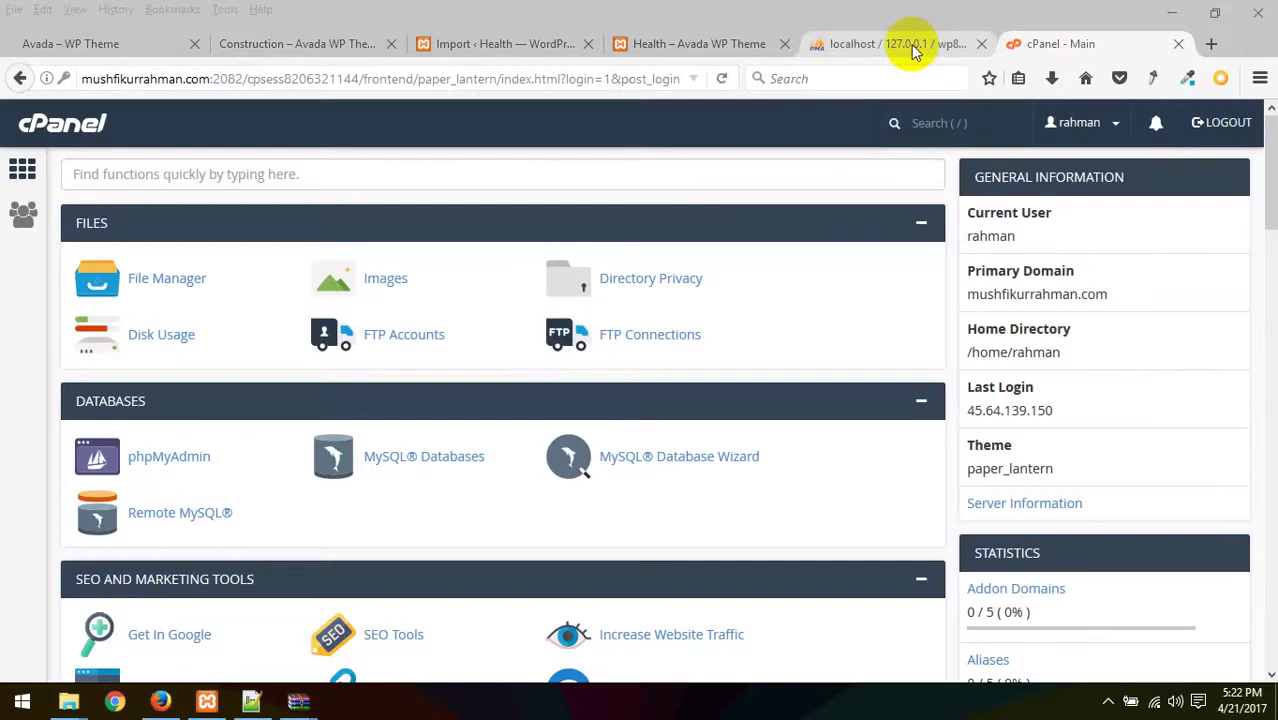
- Open the live domain in a new tab, which shows an empty 'Index of /' page, then return to cPanel
scroll(499, 371, down, 15)
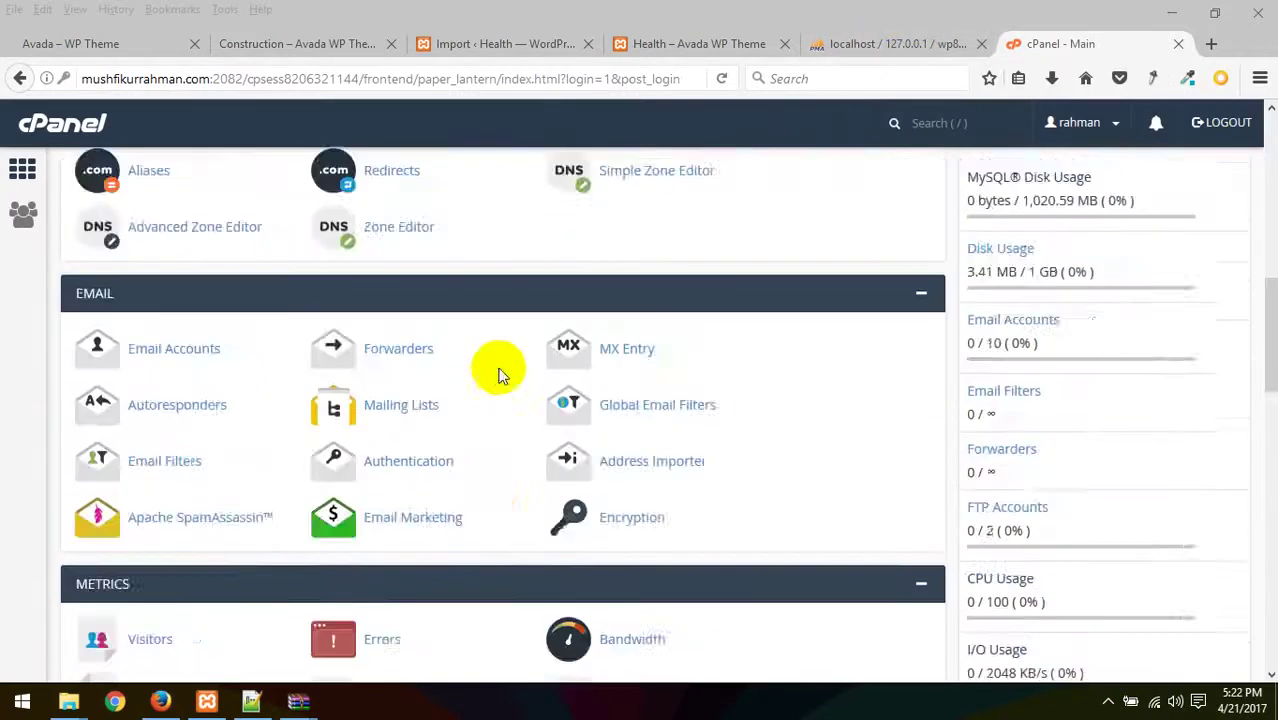
scroll(486, 371, down, 10)
scroll(486, 371, up, 15)
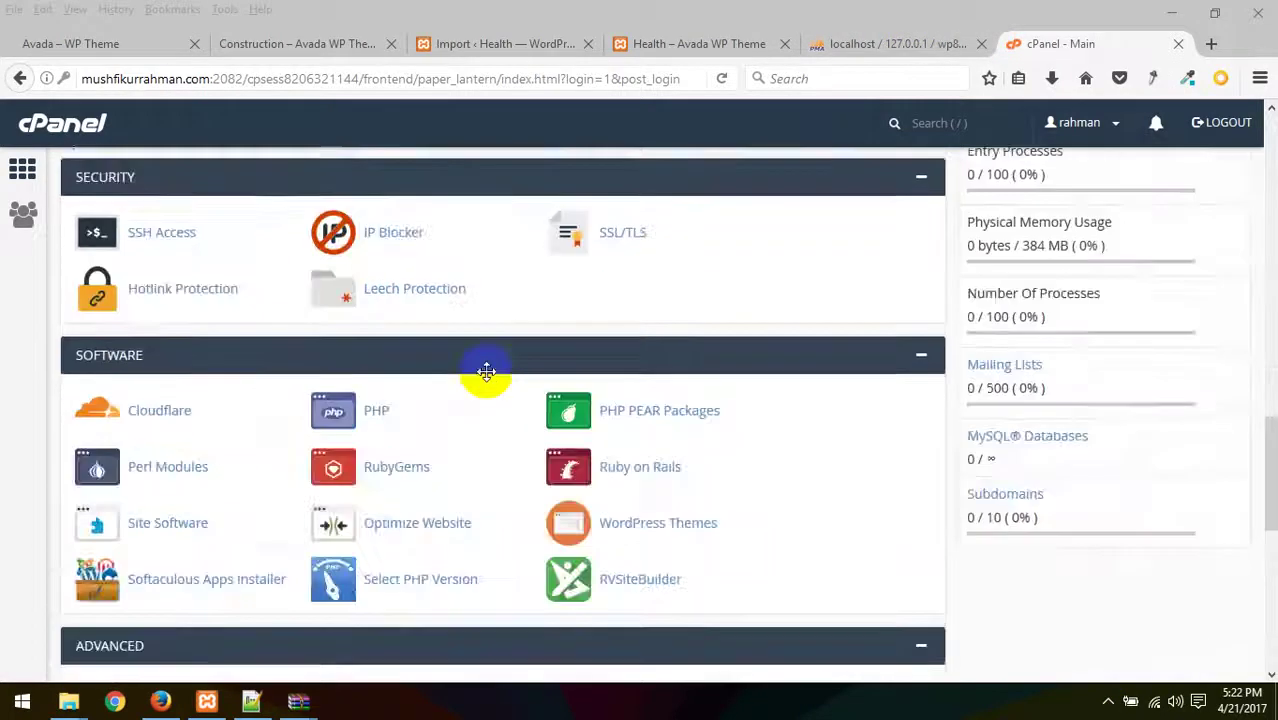
scroll(486, 371, up, 3)
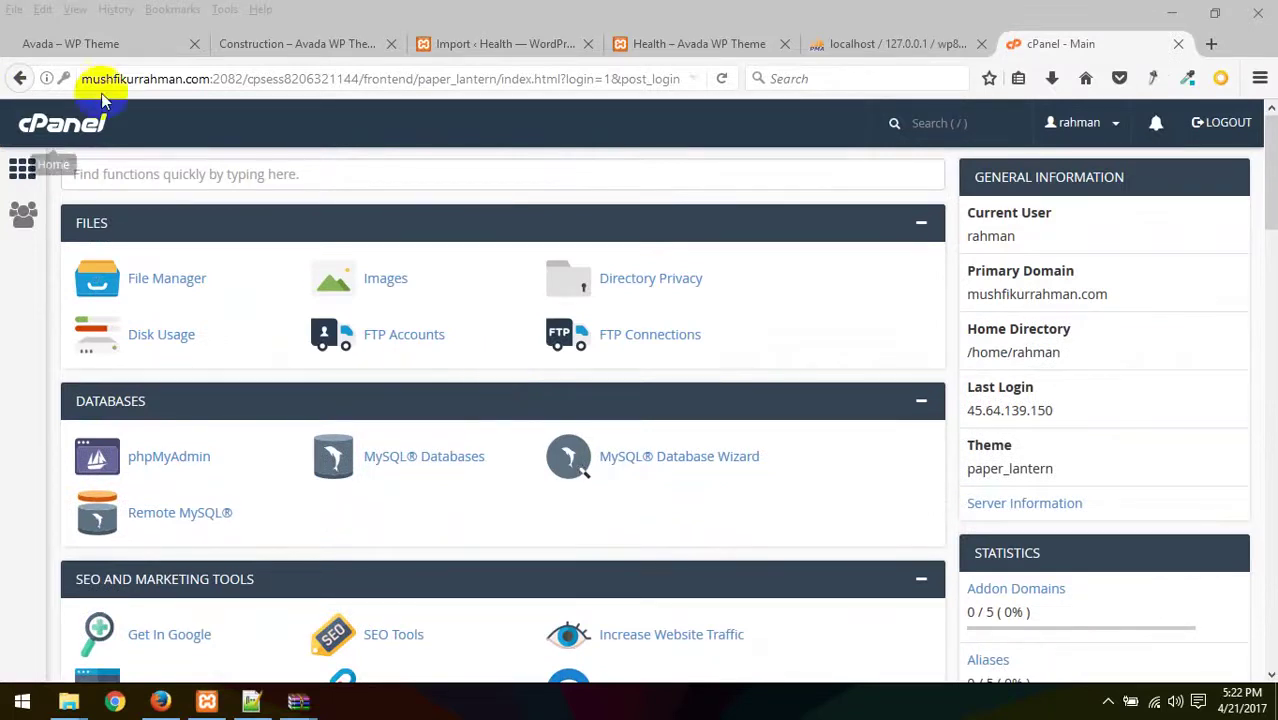
drag(210, 79, 14, 80)
key(ctrl+c)
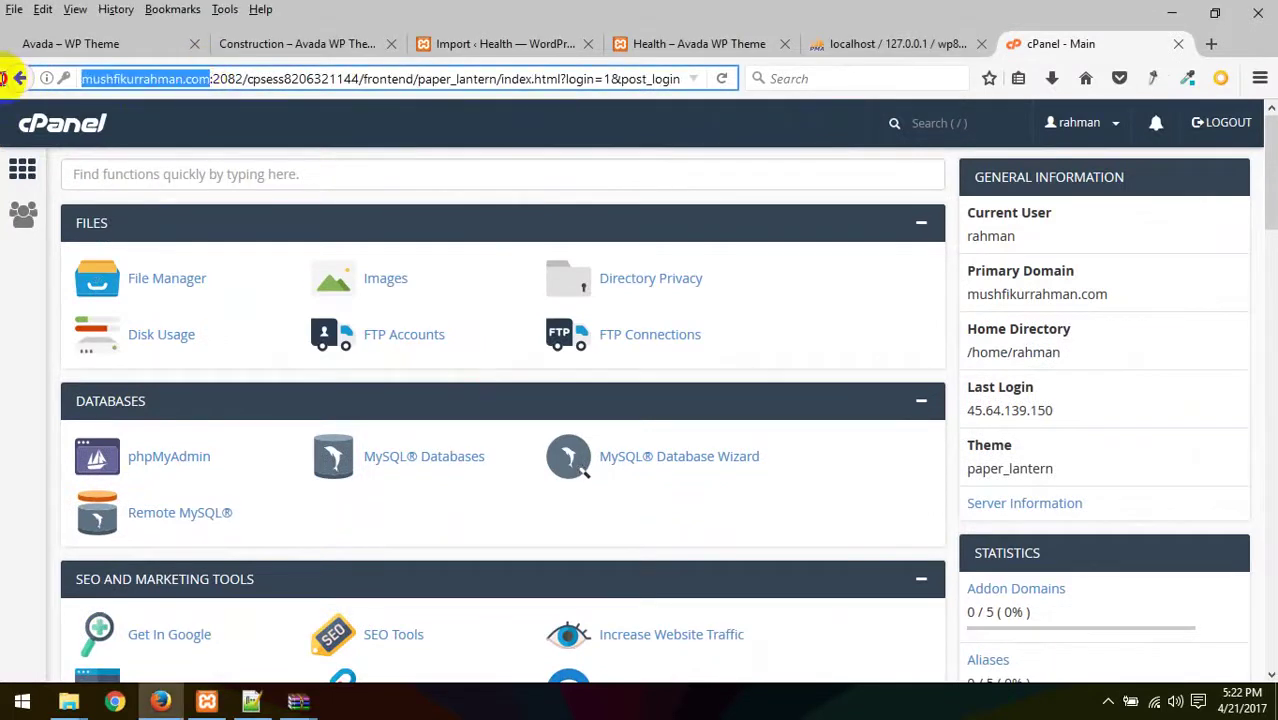
click(1211, 43)
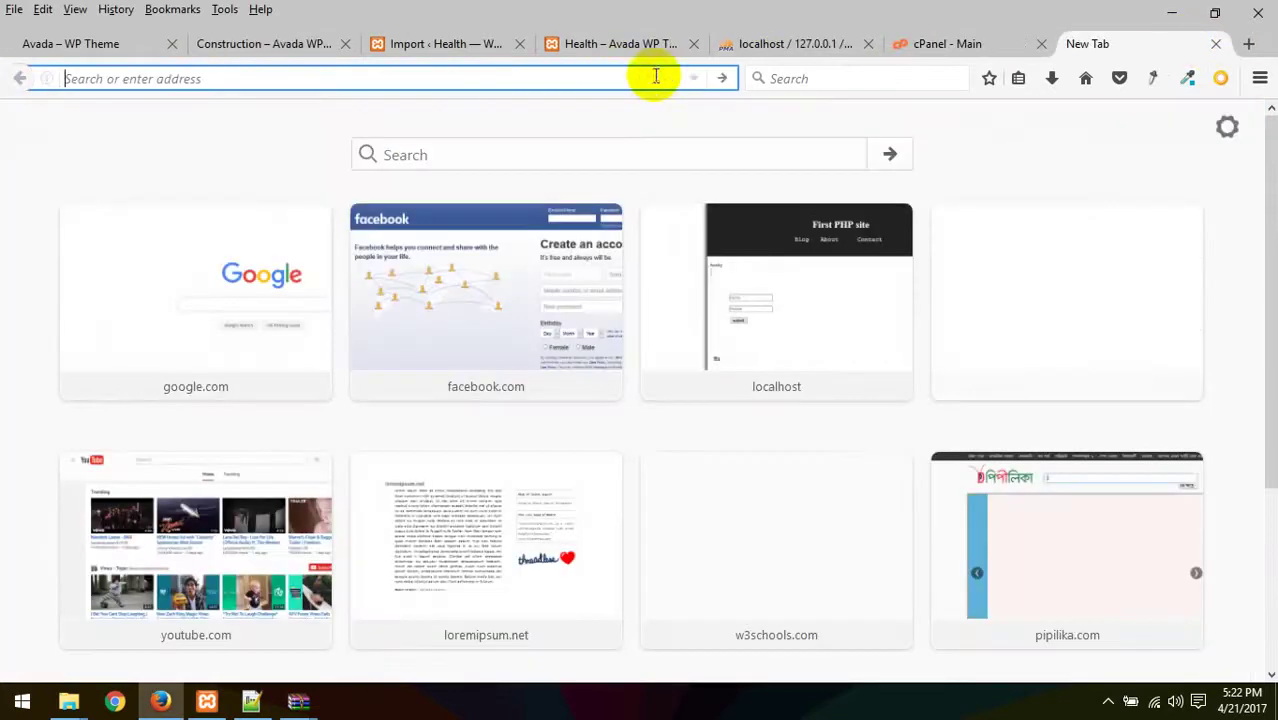
key(ctrl+v)
key(Return)
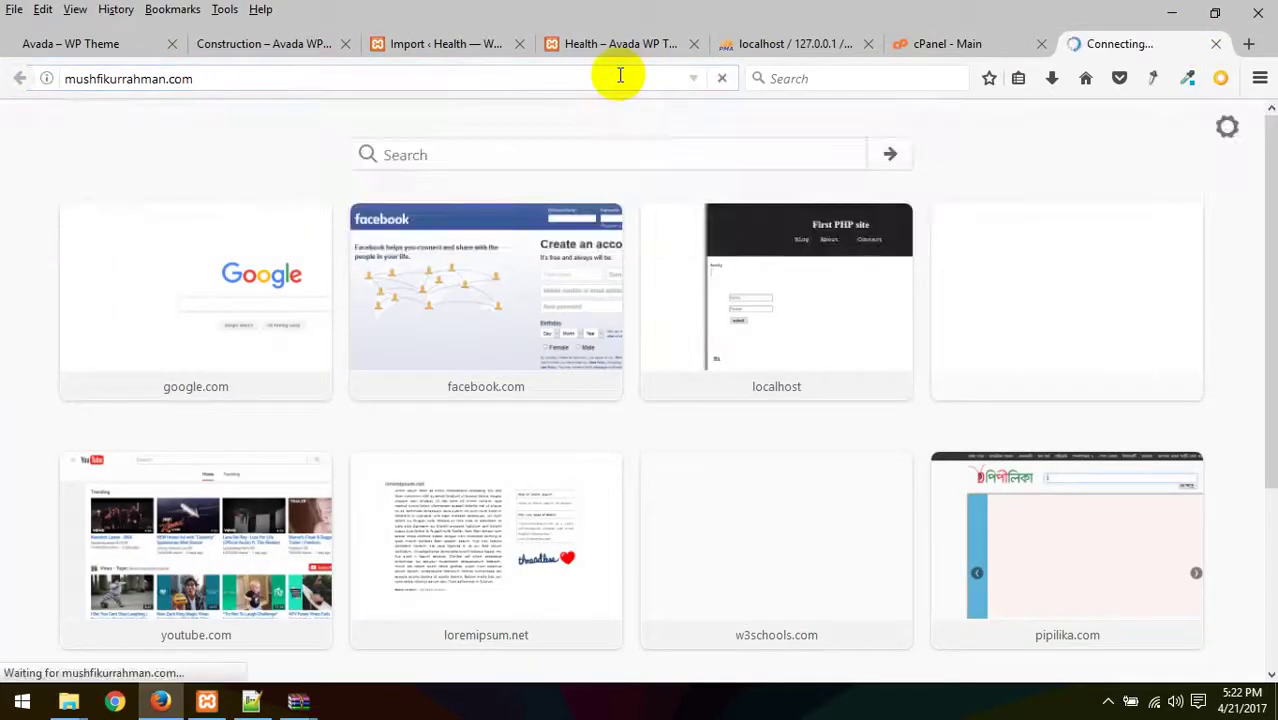
click(948, 44)
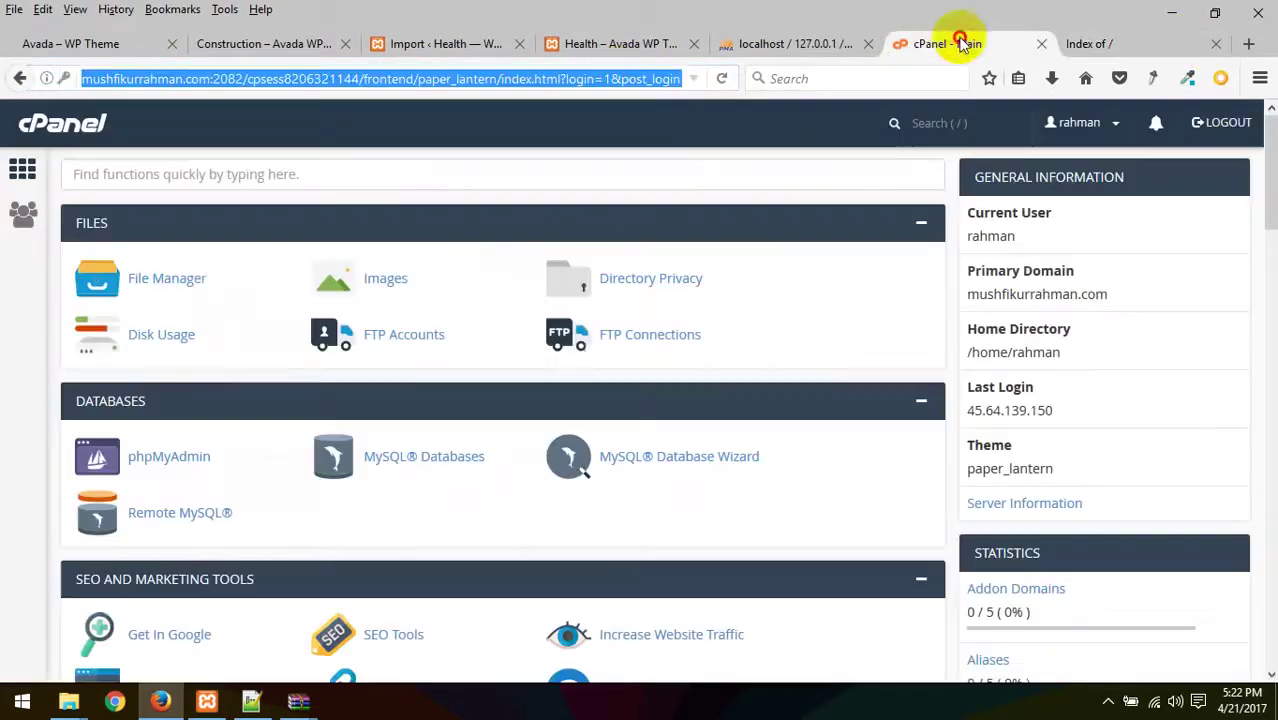
scroll(698, 320, down, 8)
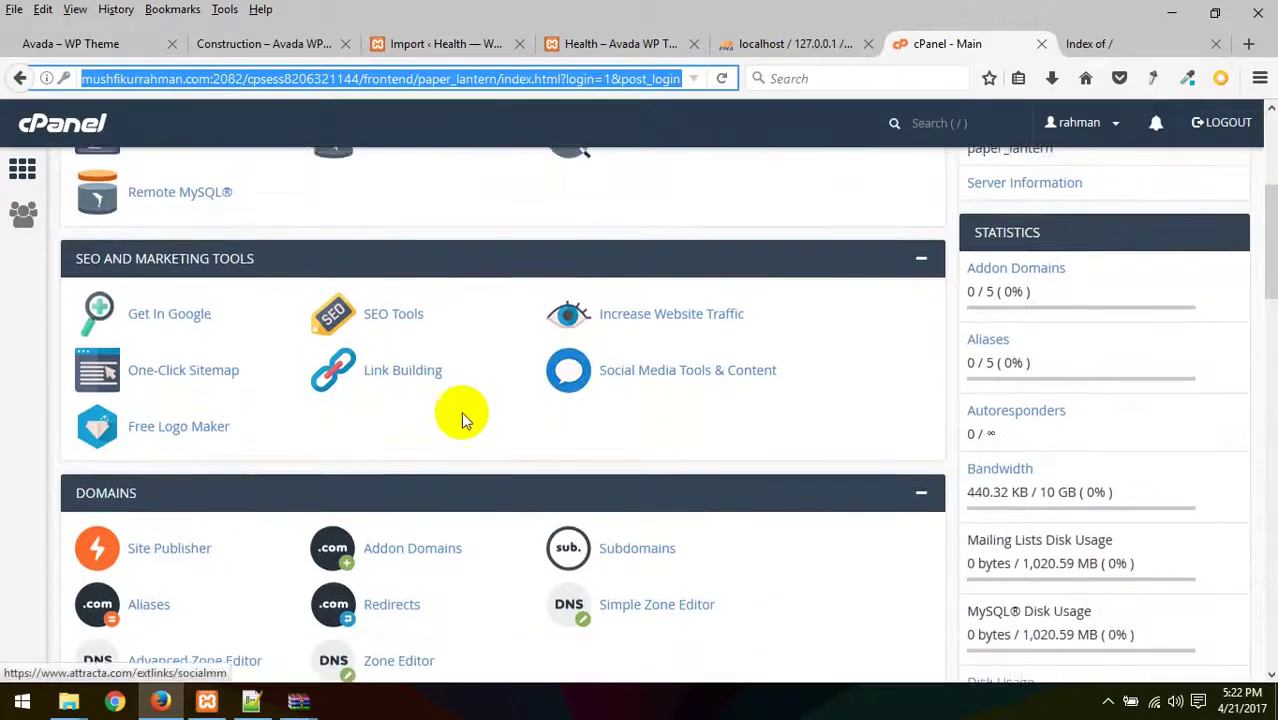
scroll(443, 390, up, 2)
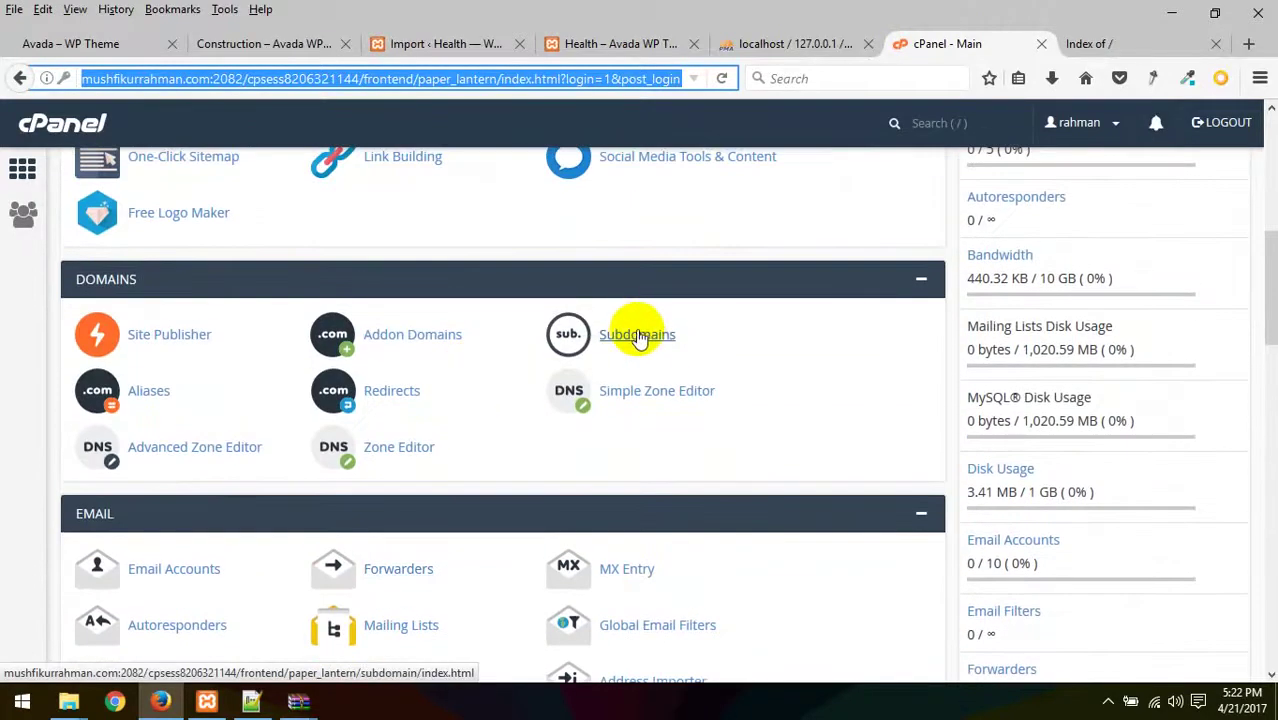
- Create subdomain helth.mushfikurrahman.com with document root public_html/helth
click(641, 337)
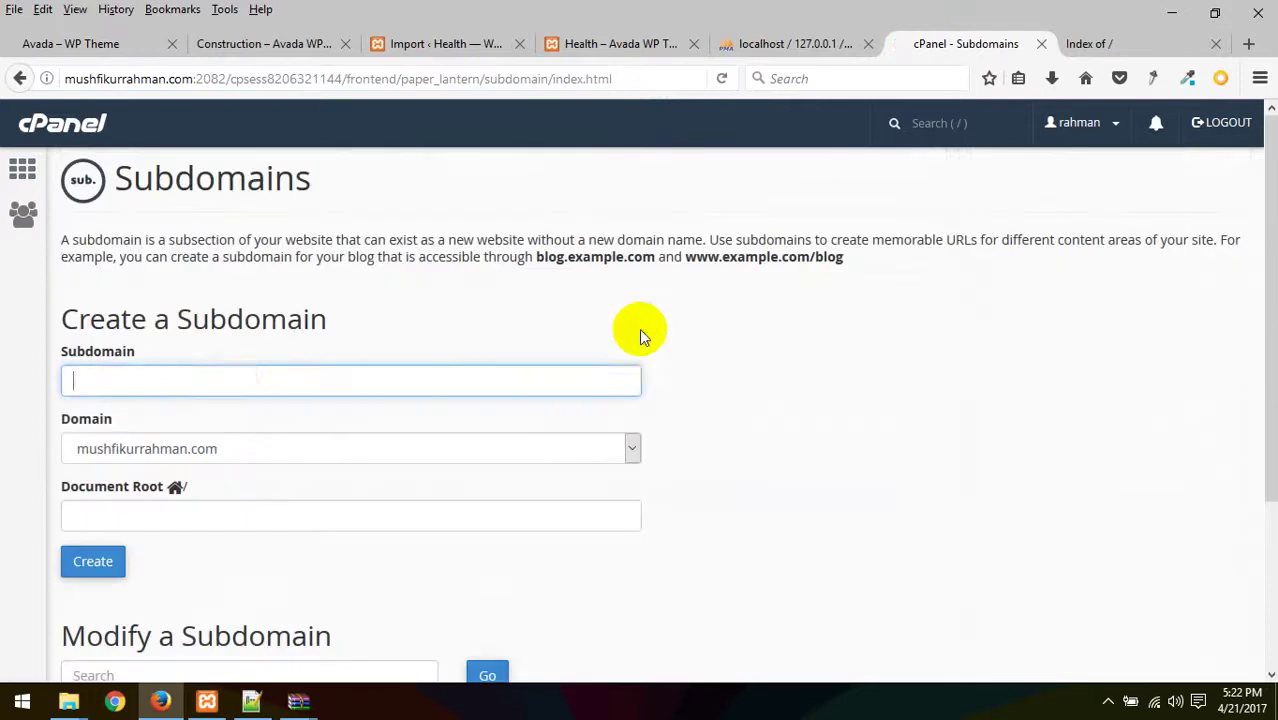
click(151, 387)
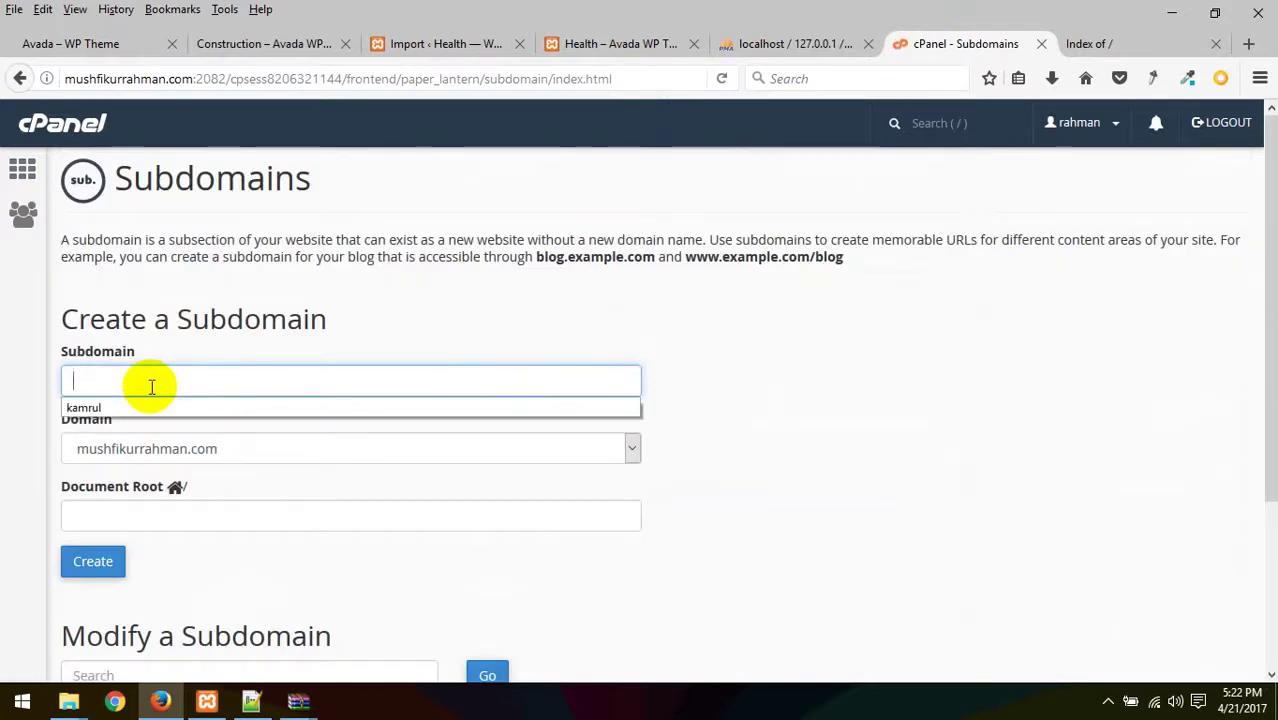
text(avada)
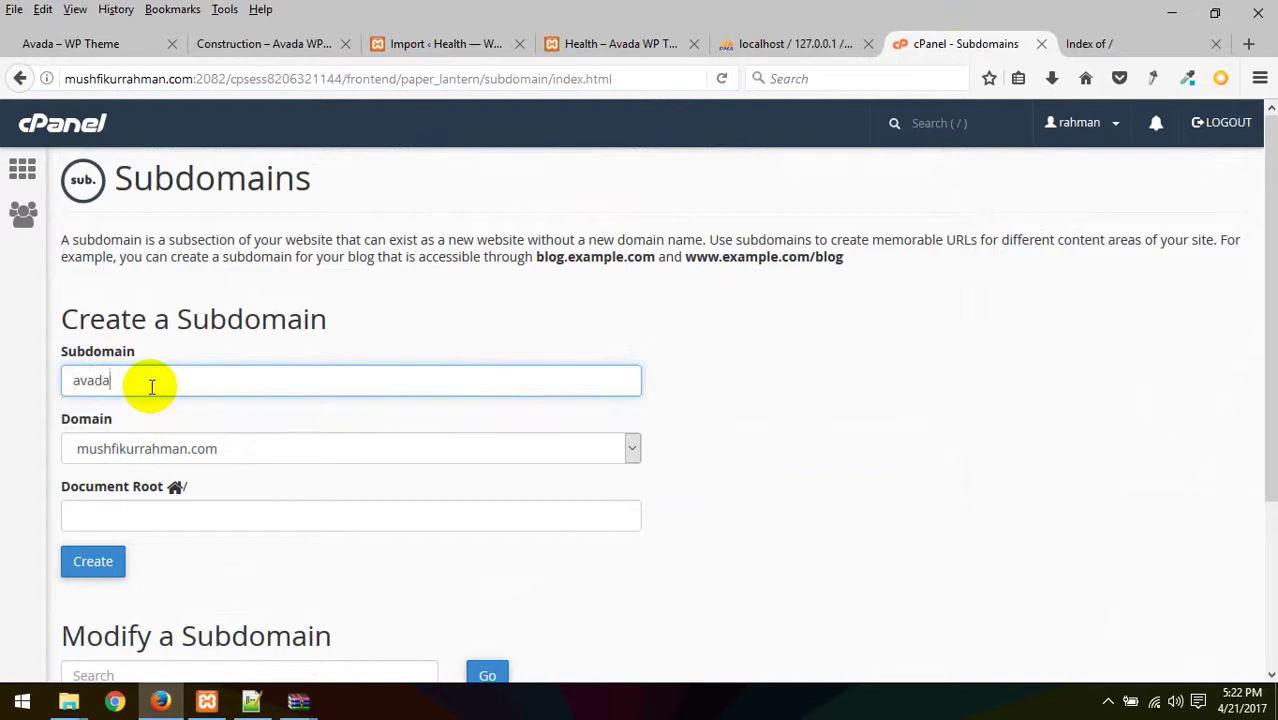
drag(151, 387, 2, 346)
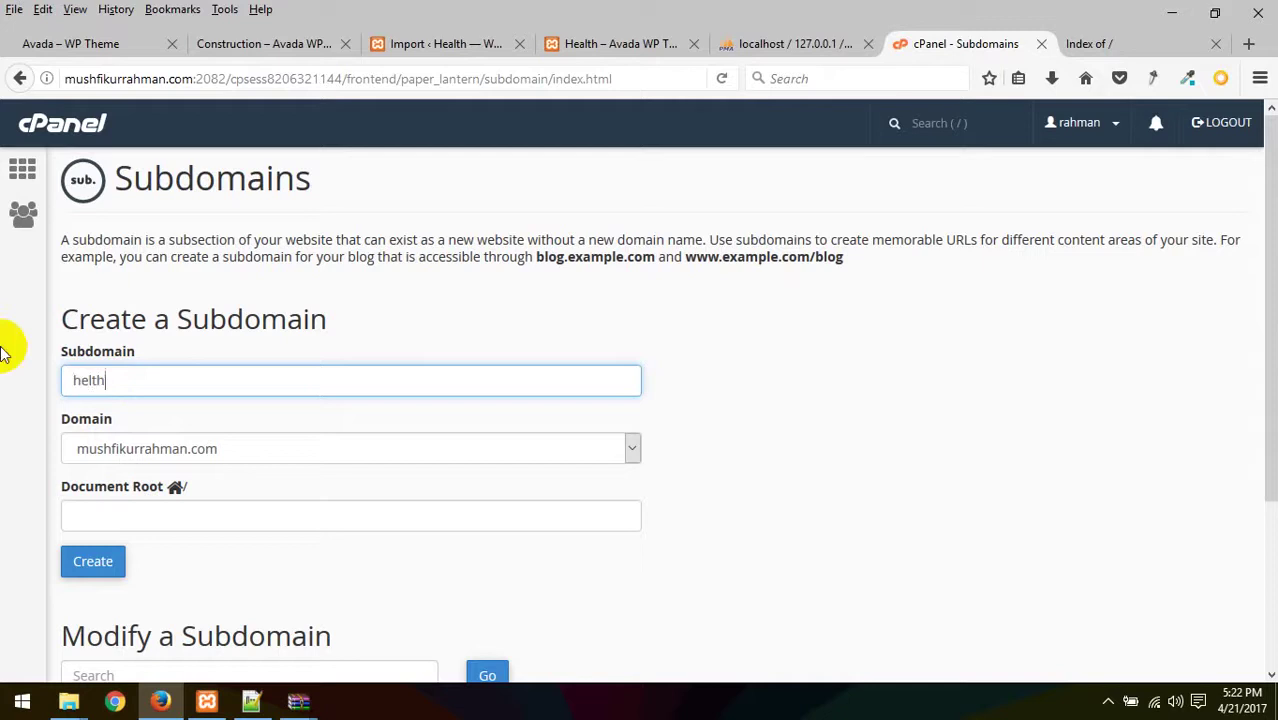
click(93, 562)
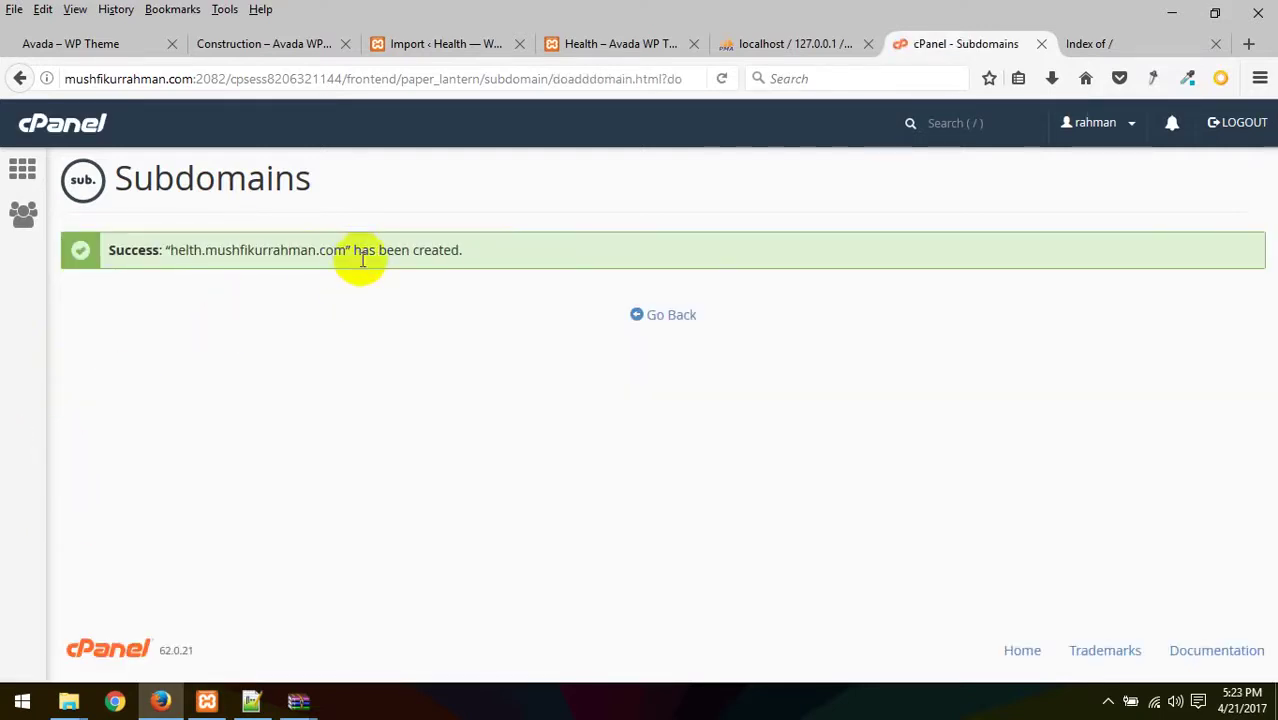
drag(343, 249, 177, 254)
key(ctrl+c)
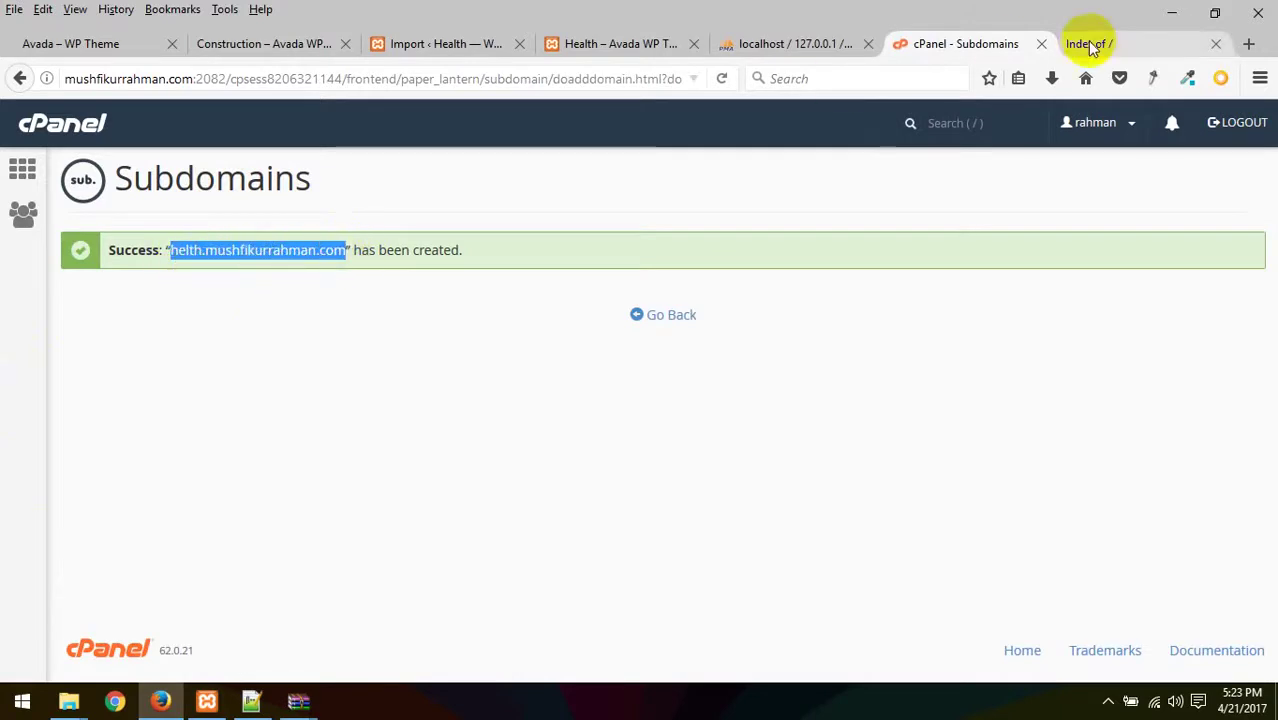
click(1263, 46)
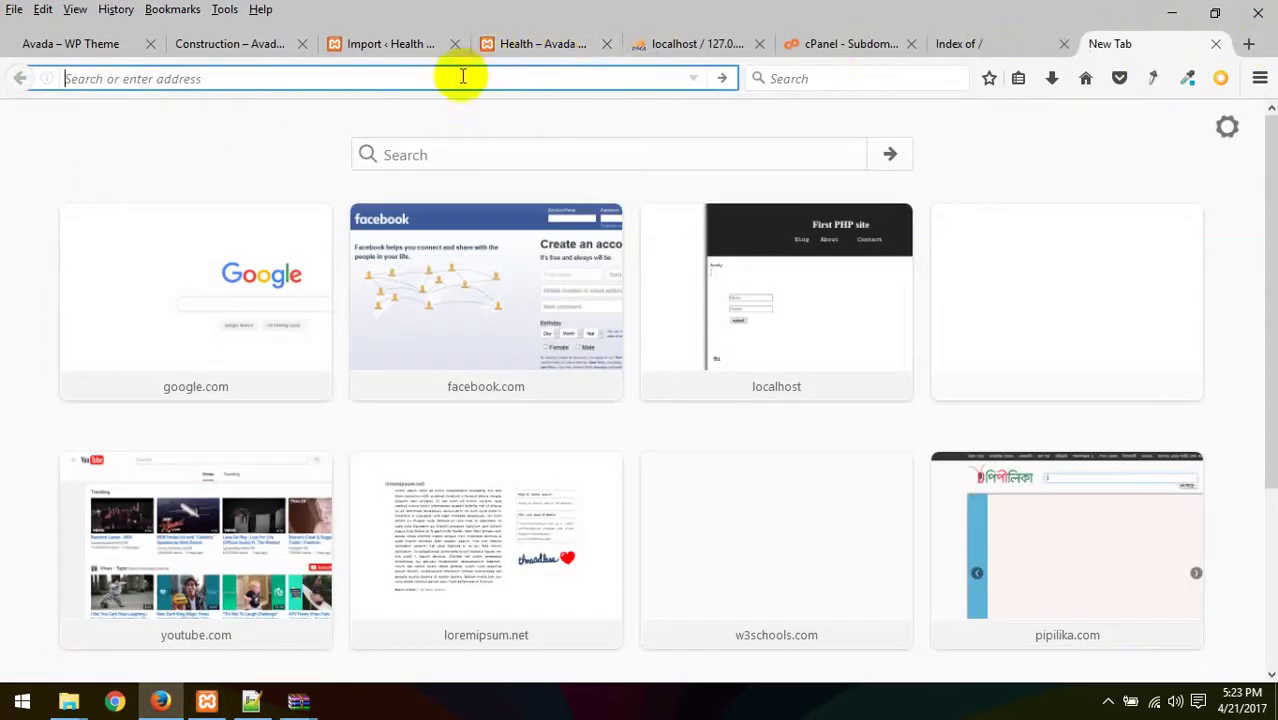
key(ctrl+v)
key(Return)
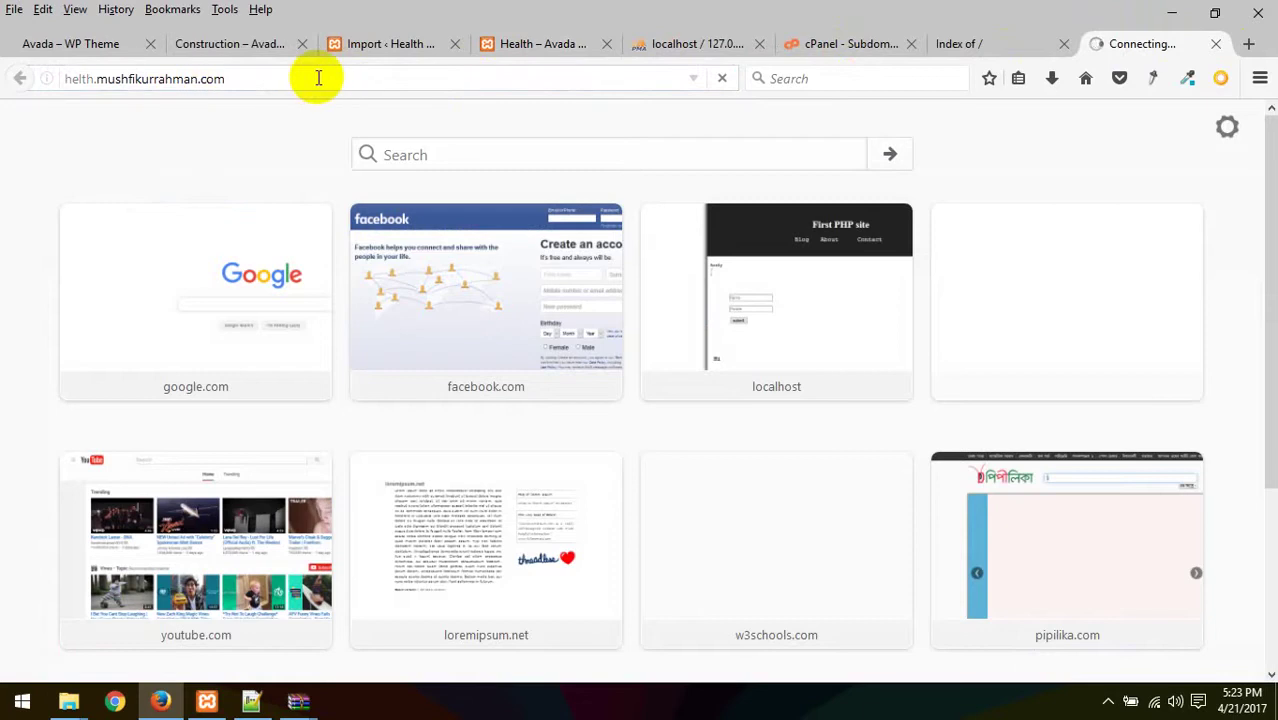
click(1001, 33)
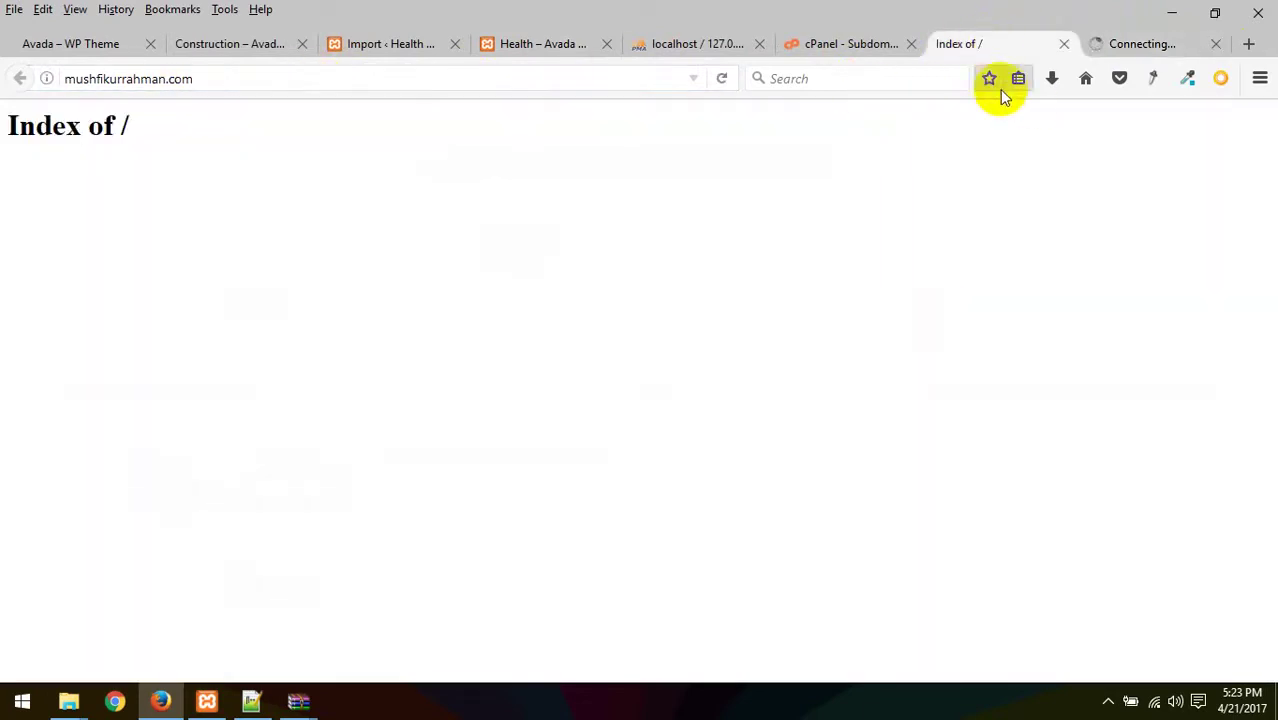
click(1190, 45)
click(1216, 44)
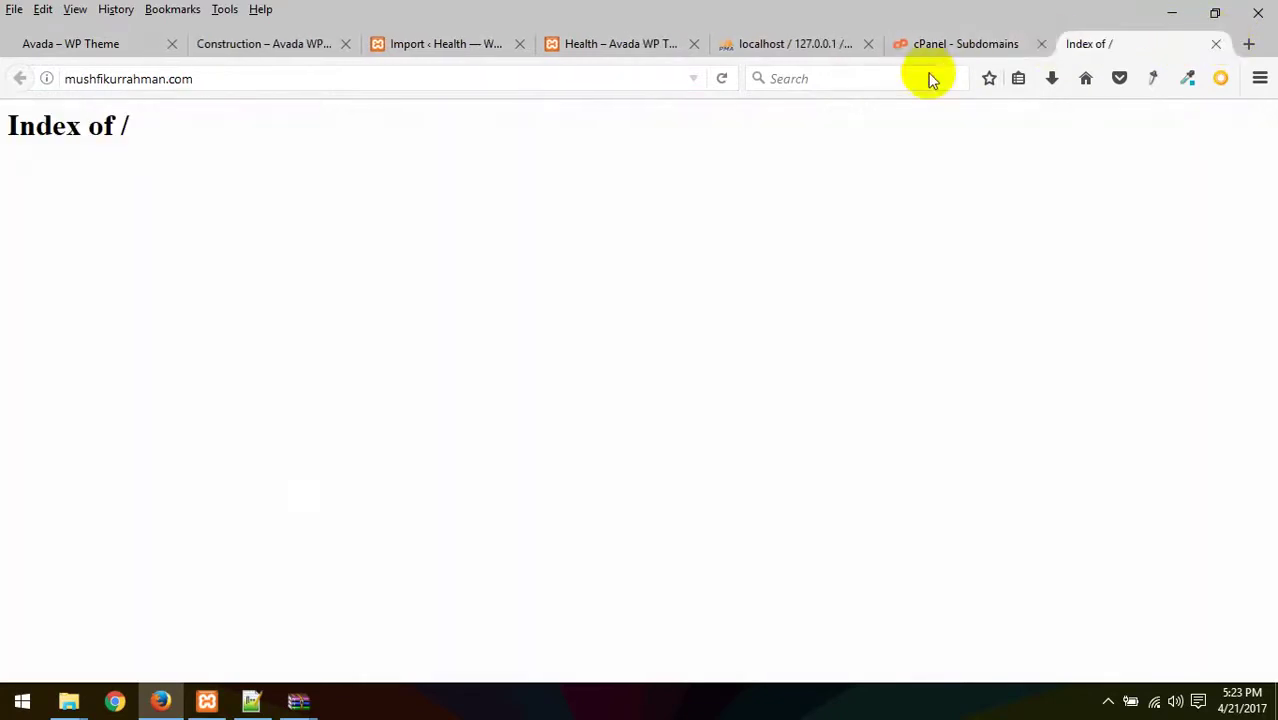
click(978, 46)
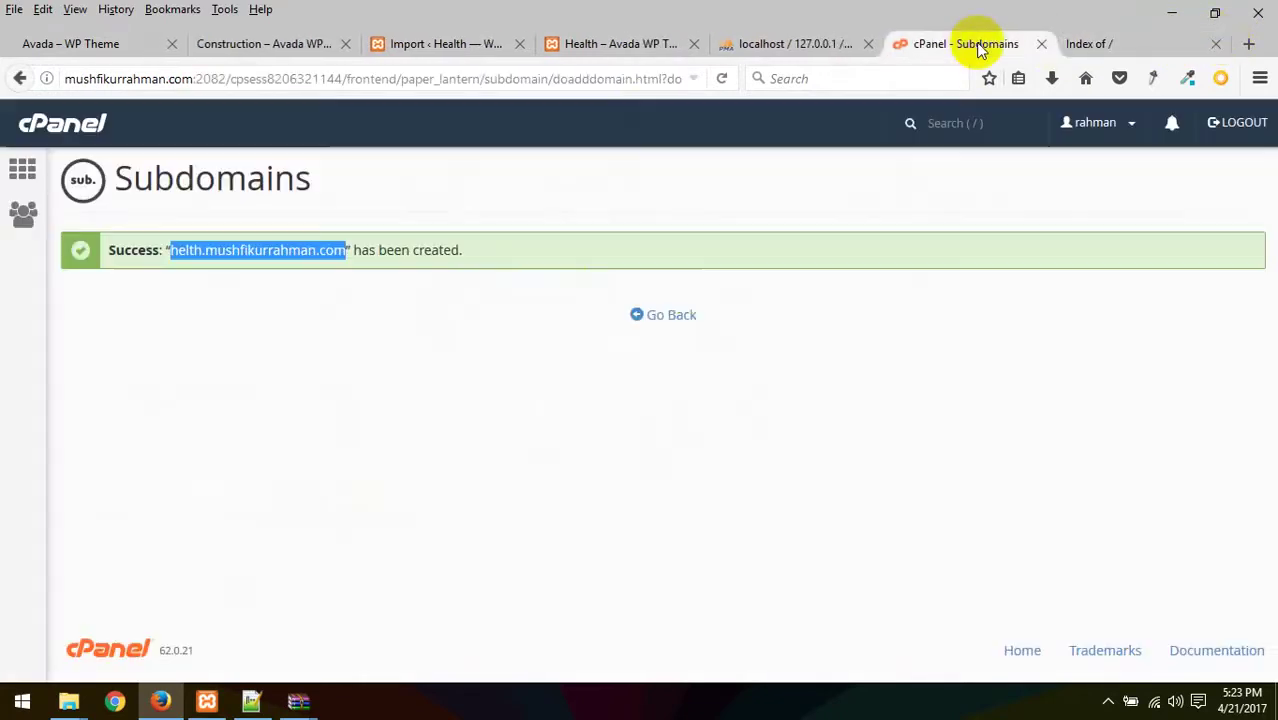
- Delete the helth.mushfikurrahman.com subdomain and go back to the cPanel dashboard
click(666, 316)
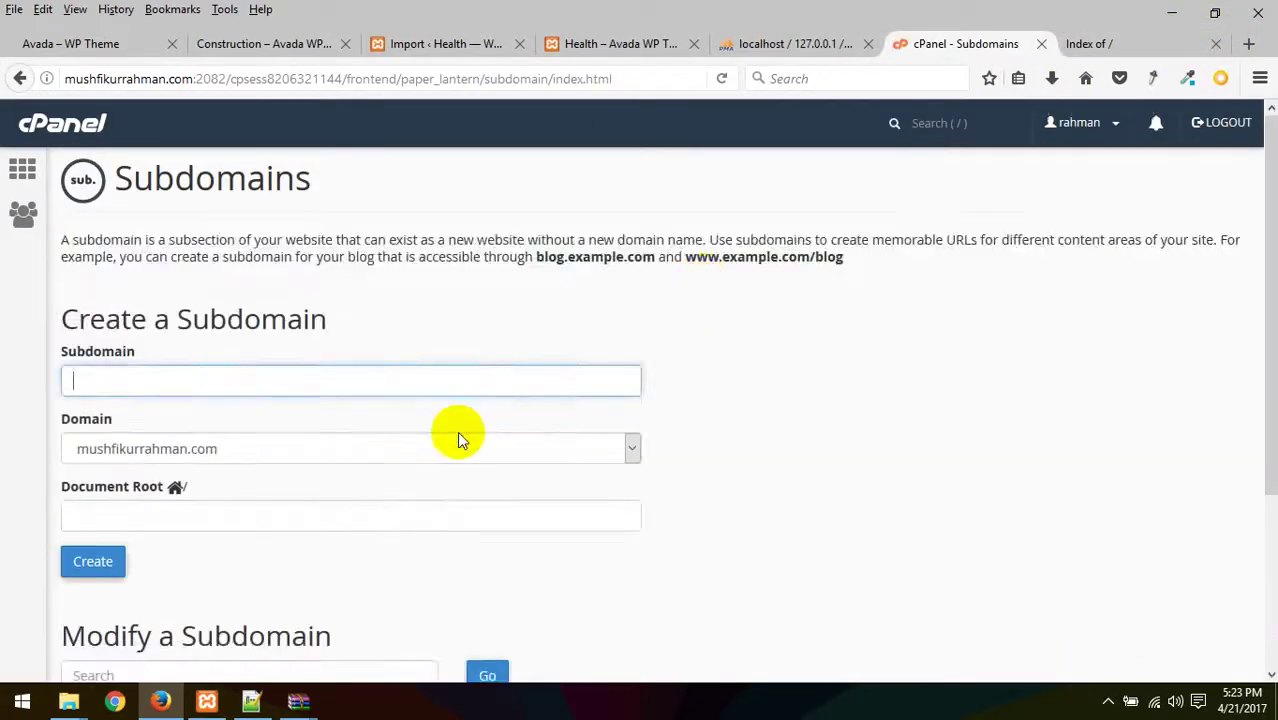
scroll(457, 434, down, 3)
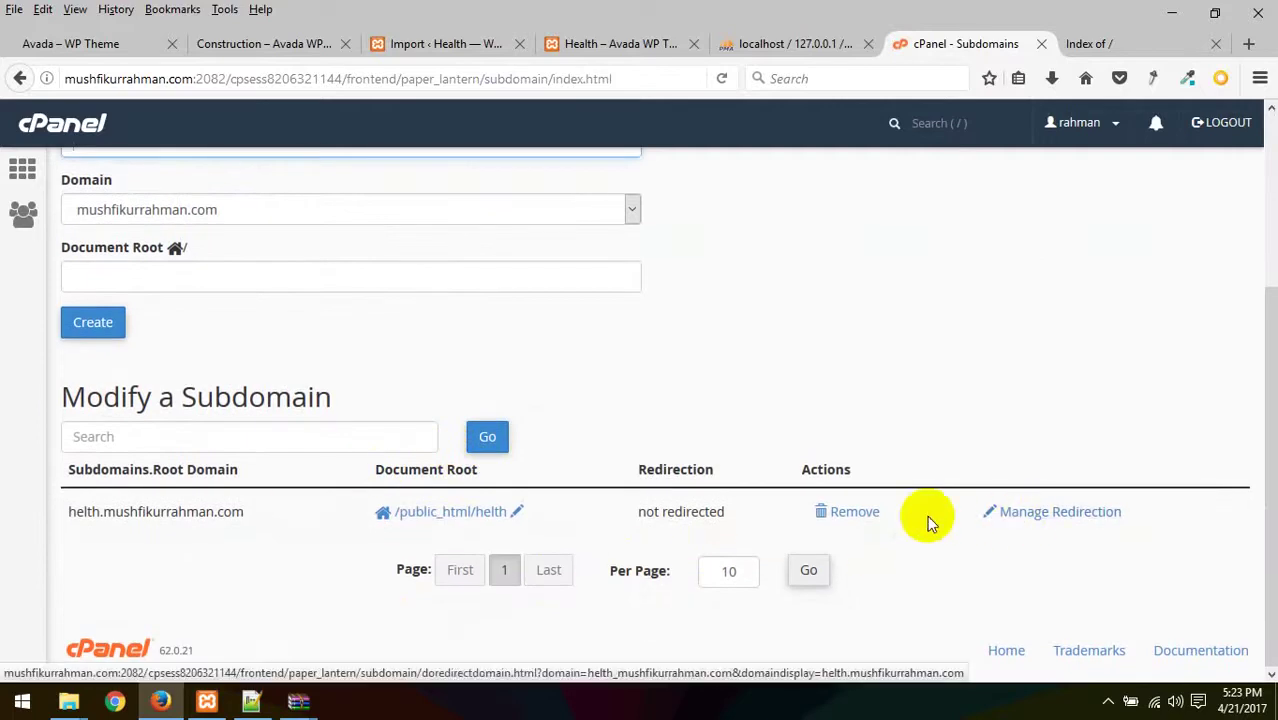
click(852, 512)
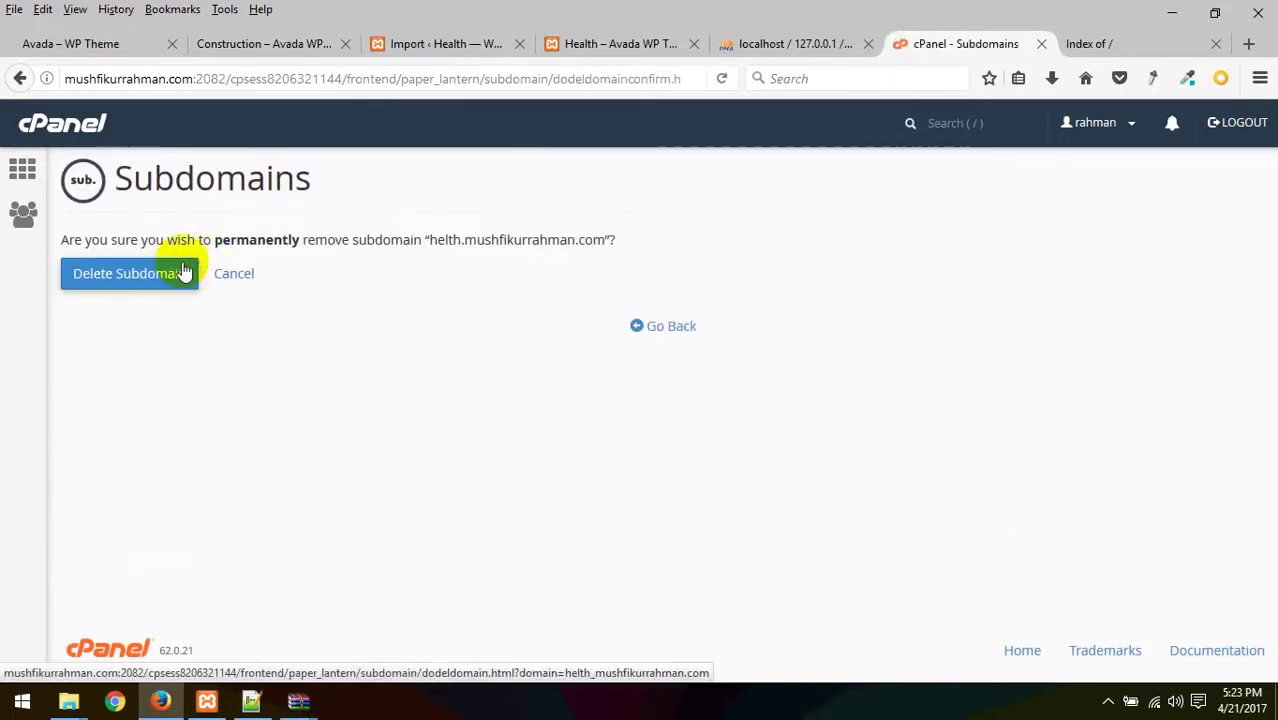
click(179, 274)
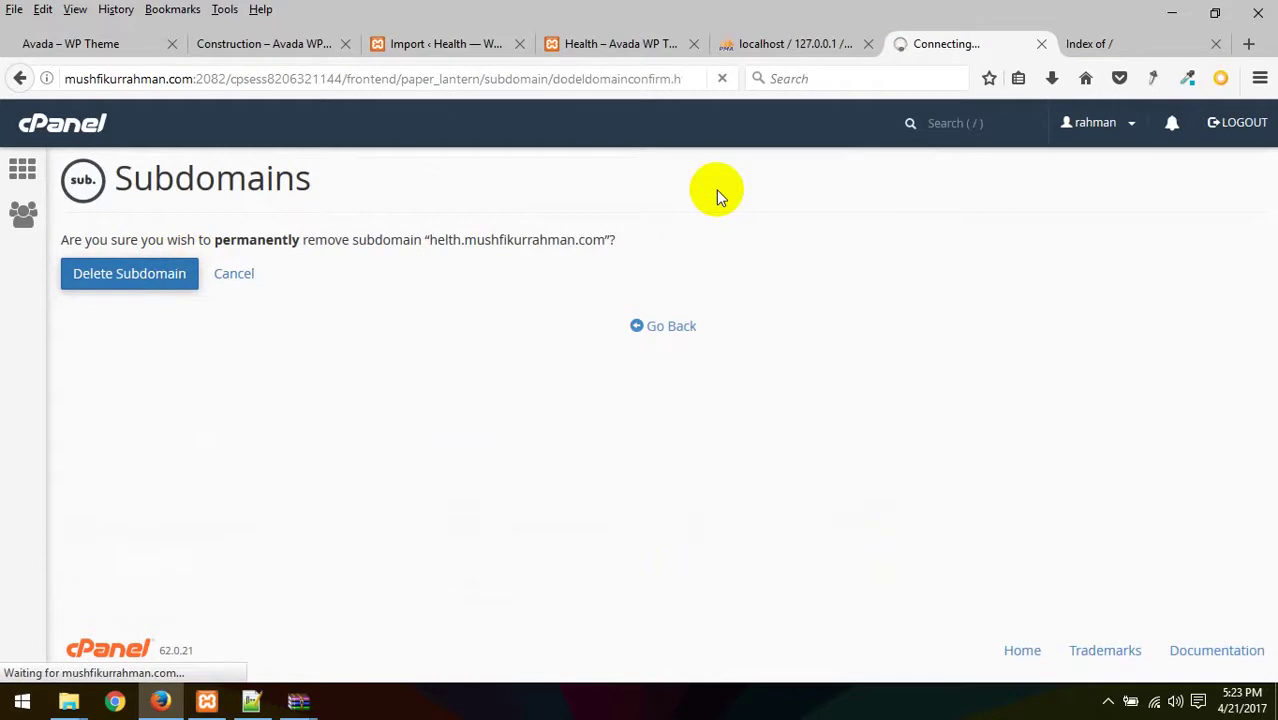
click(22, 170)
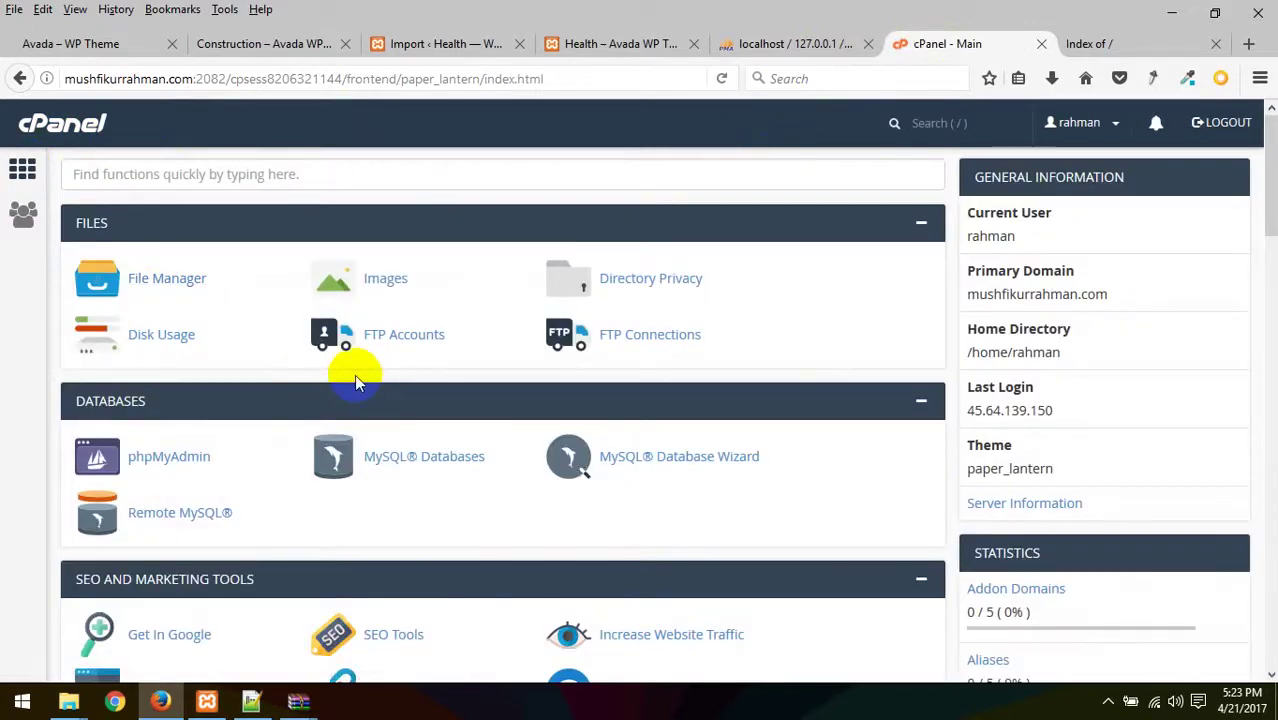
- In File Manager, trash the helth folder from public_html and create an empty index.php
click(137, 283)
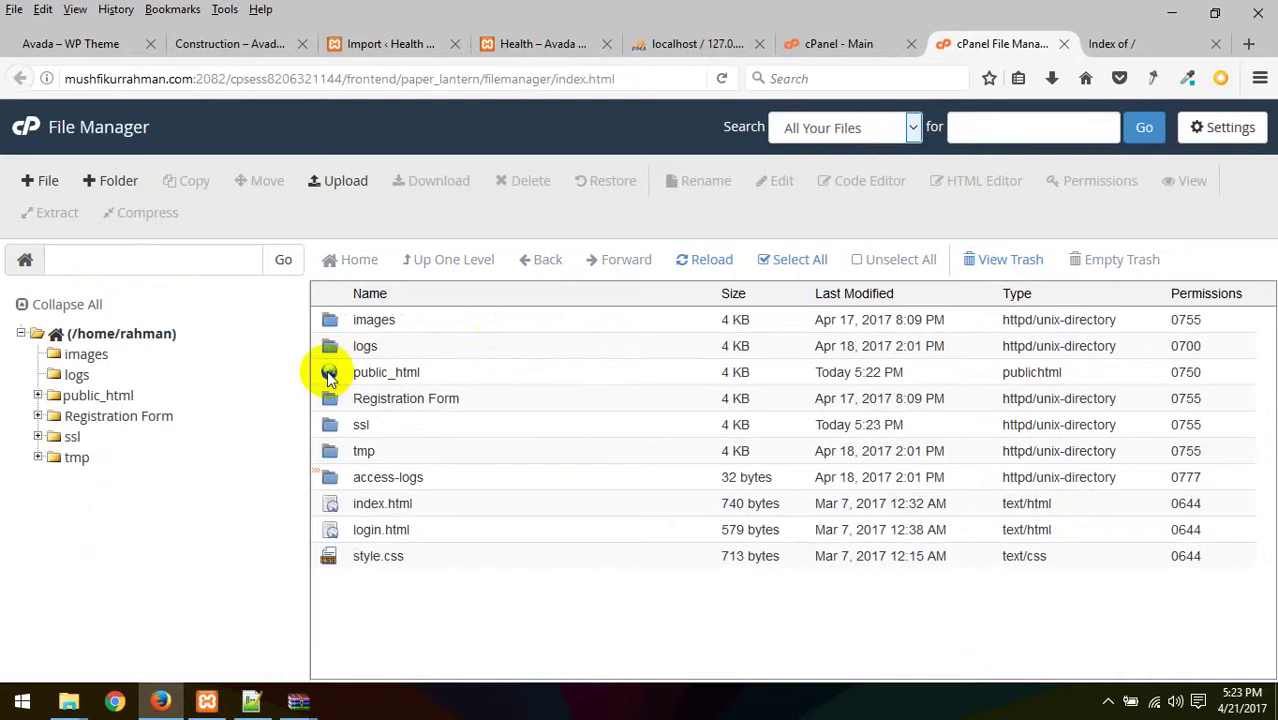
double_click(329, 376)
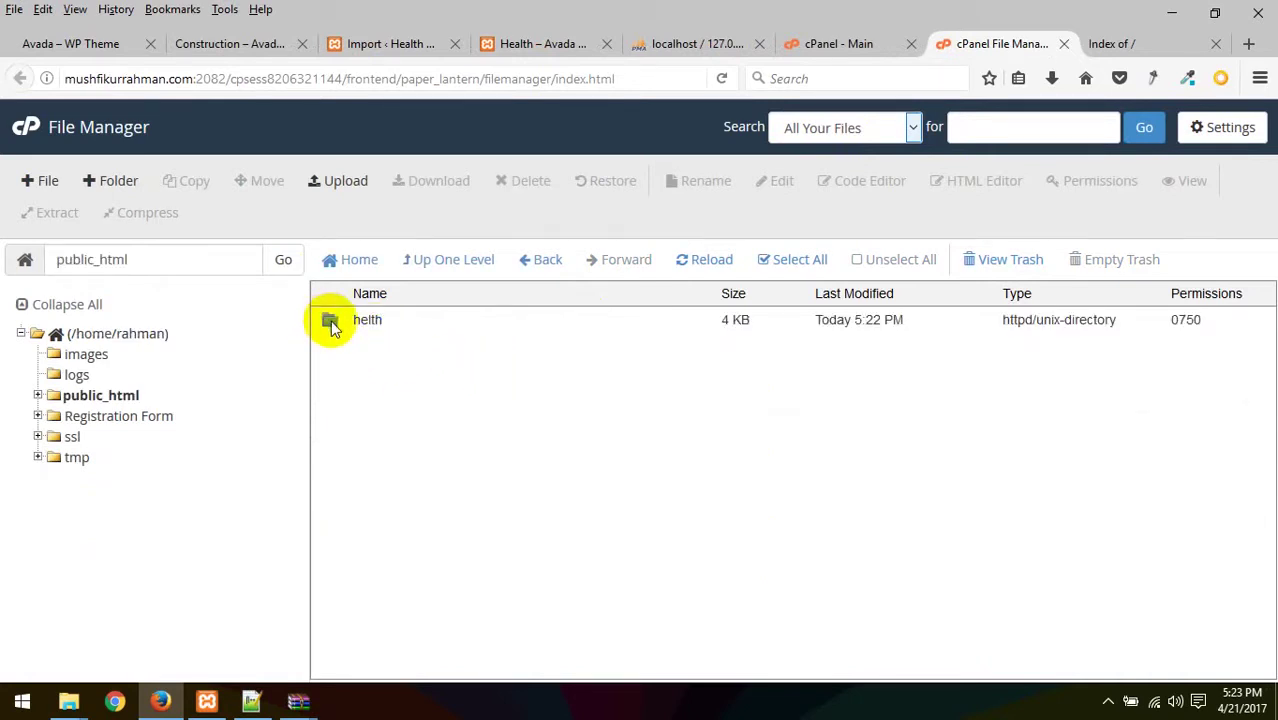
click(365, 327)
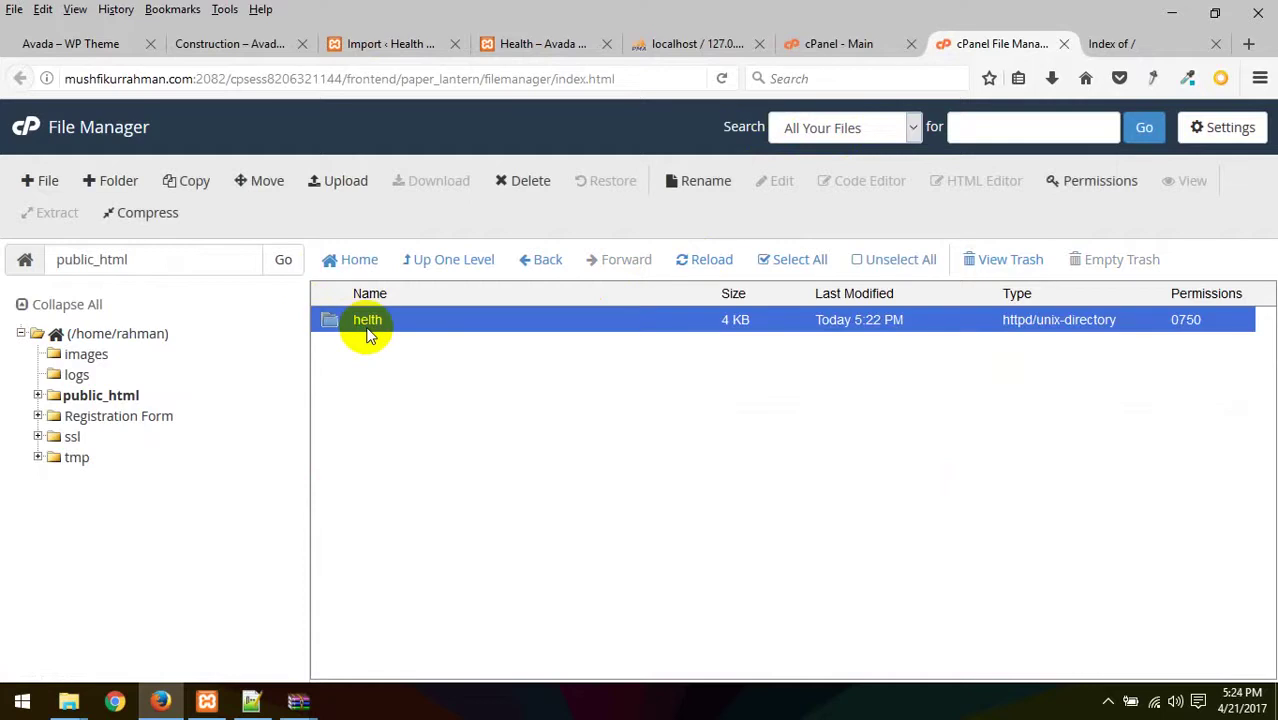
click(522, 179)
click(788, 449)
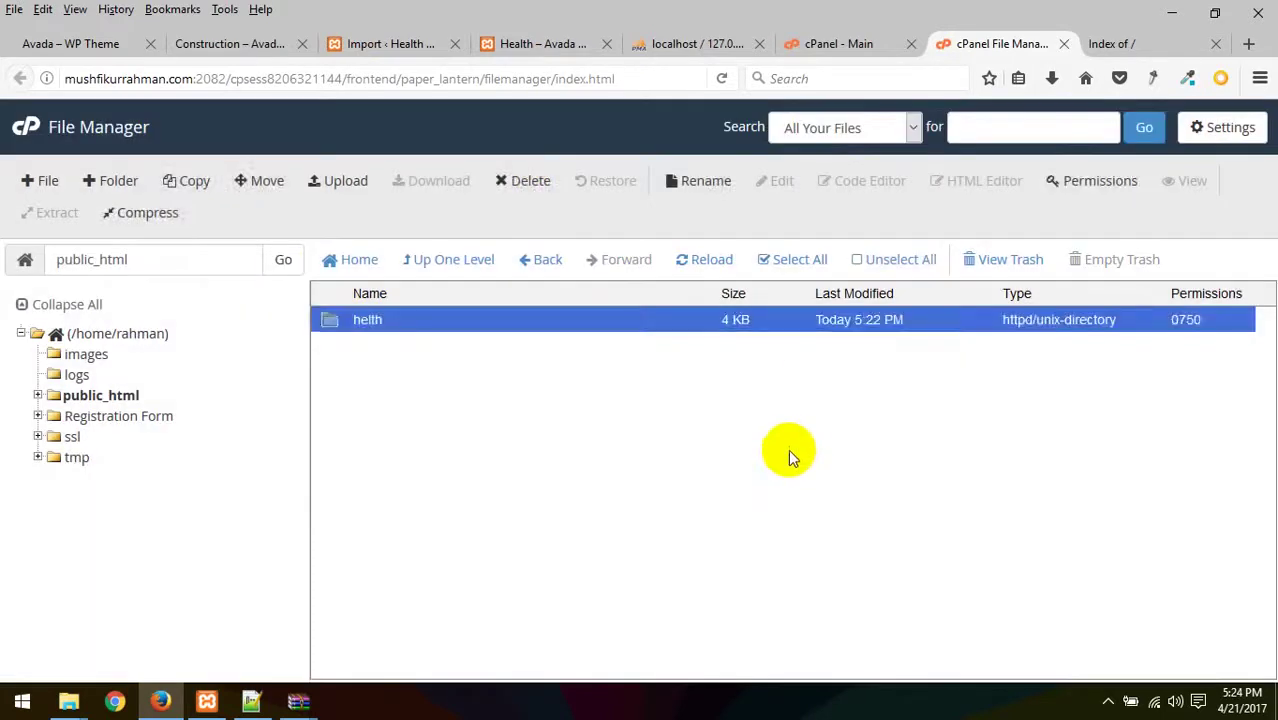
click(42, 182)
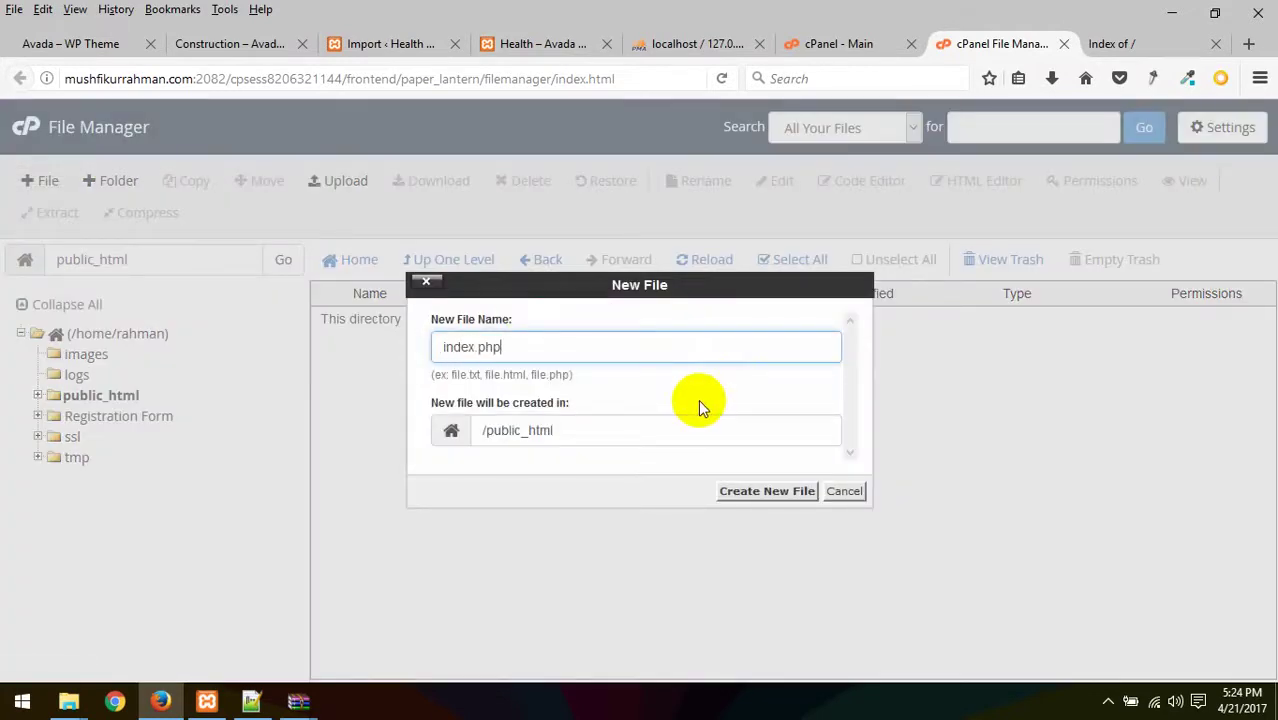
click(767, 491)
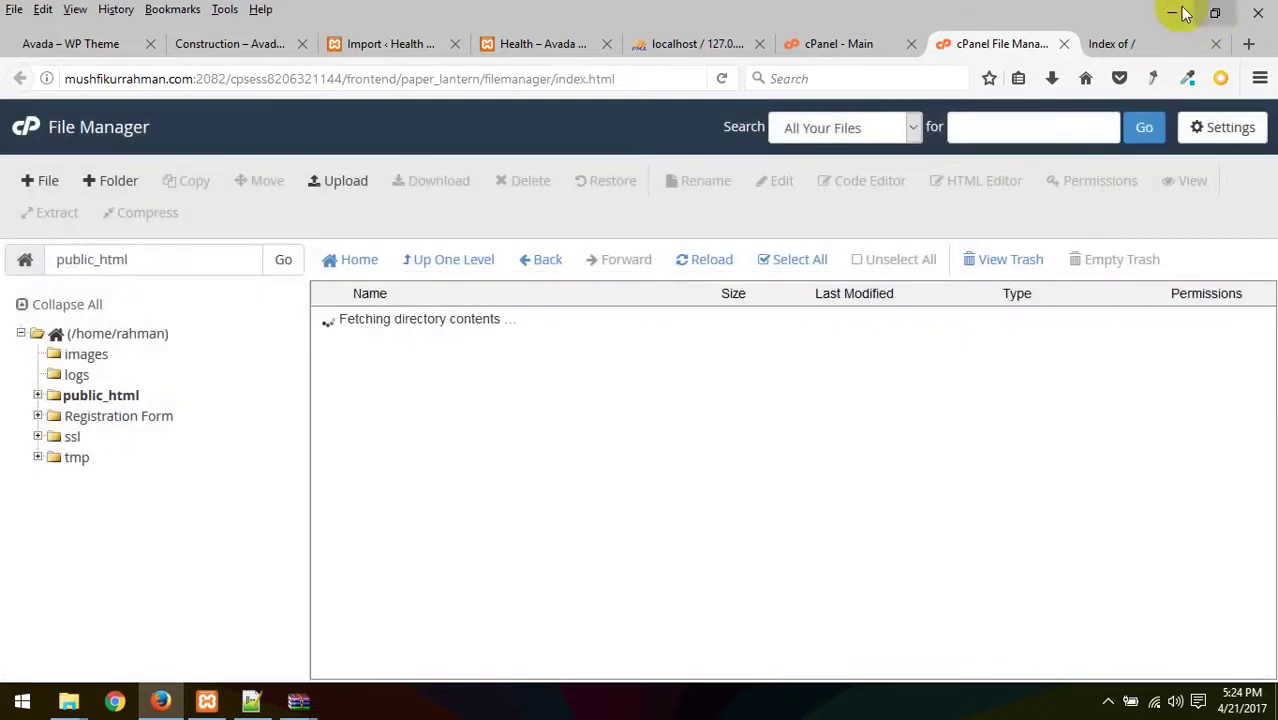
- Reload the live site tab to check how it looks
click(1140, 43)
triple_click(168, 123)
click(247, 185)
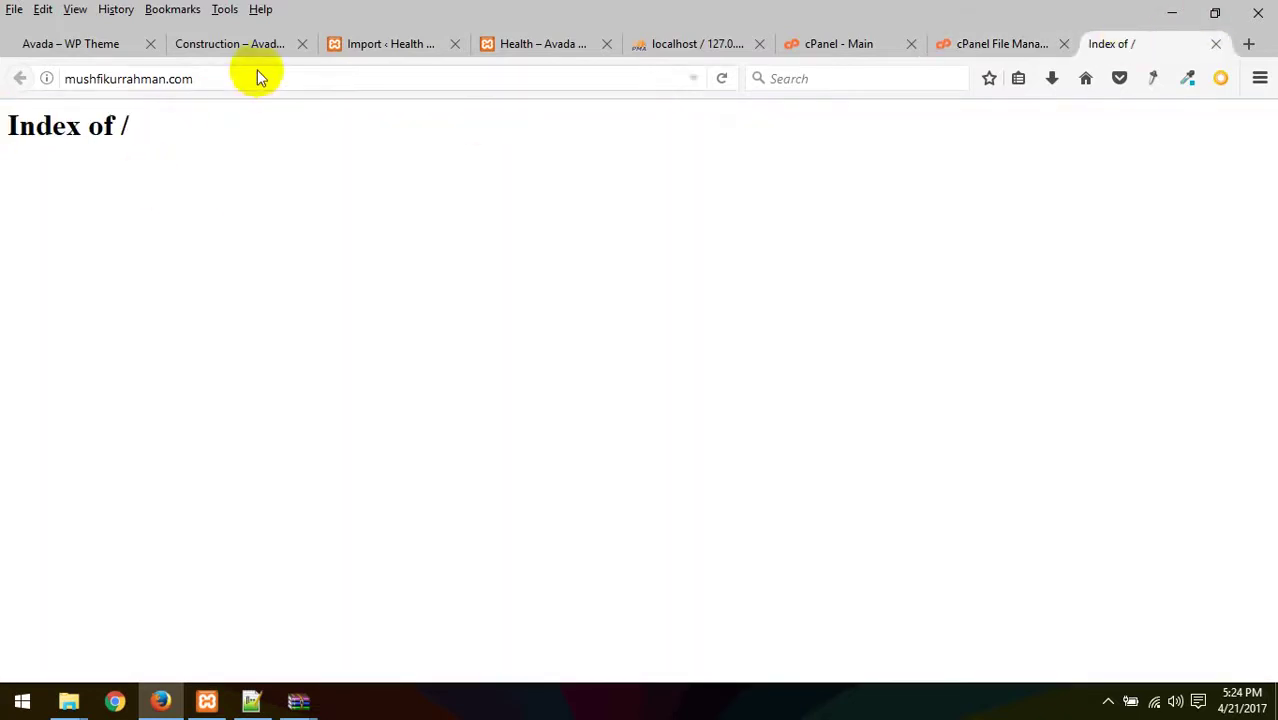
click(257, 69)
key(Return)
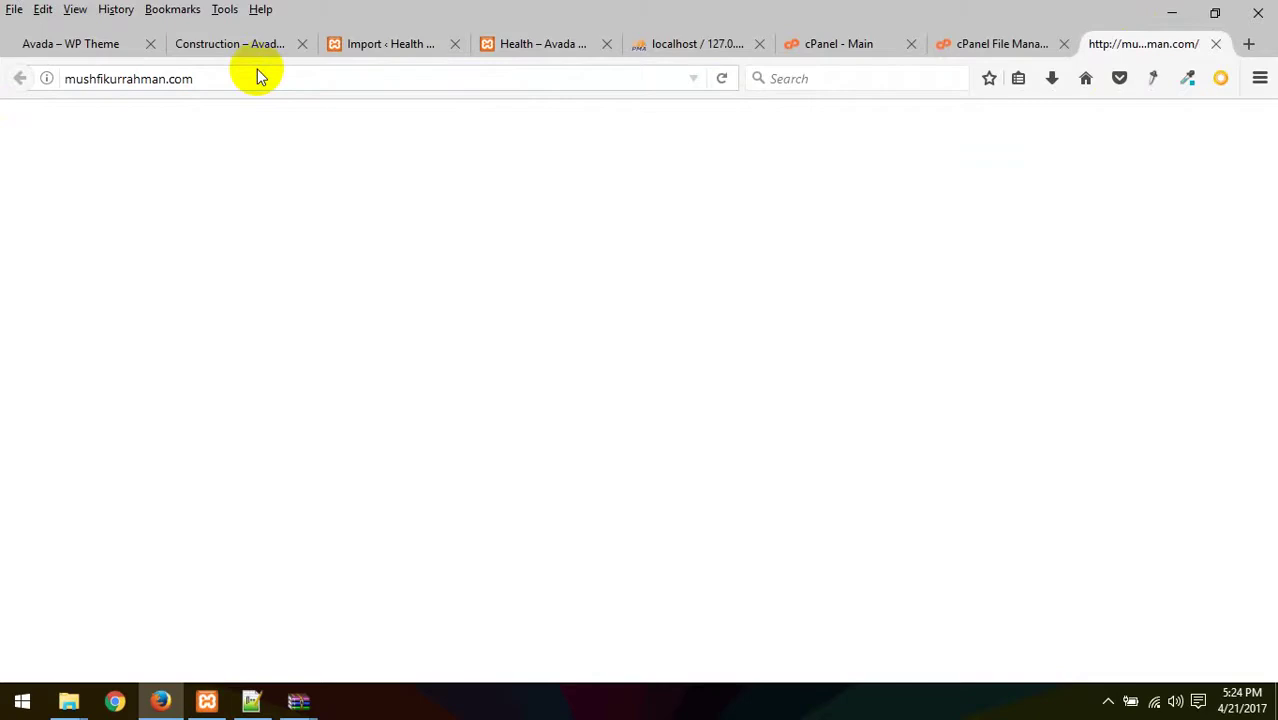
- Move the test index.php in public_html to trash
click(987, 40)
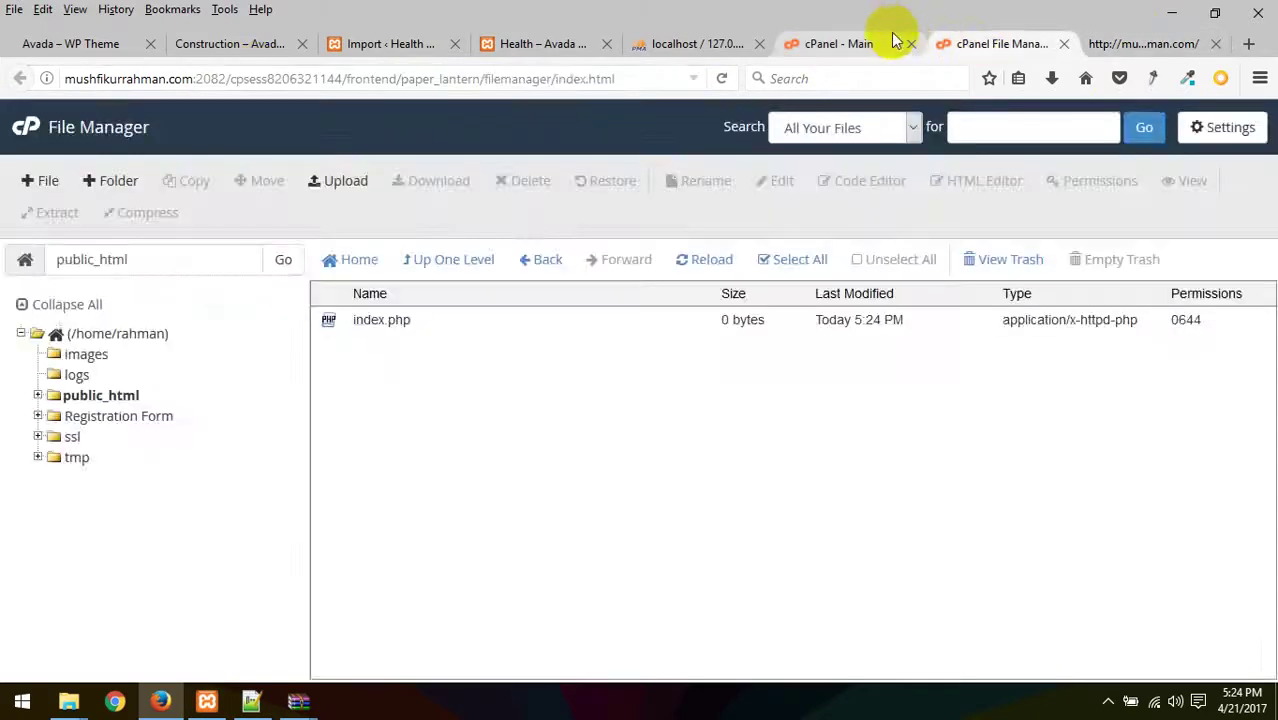
click(880, 43)
click(985, 44)
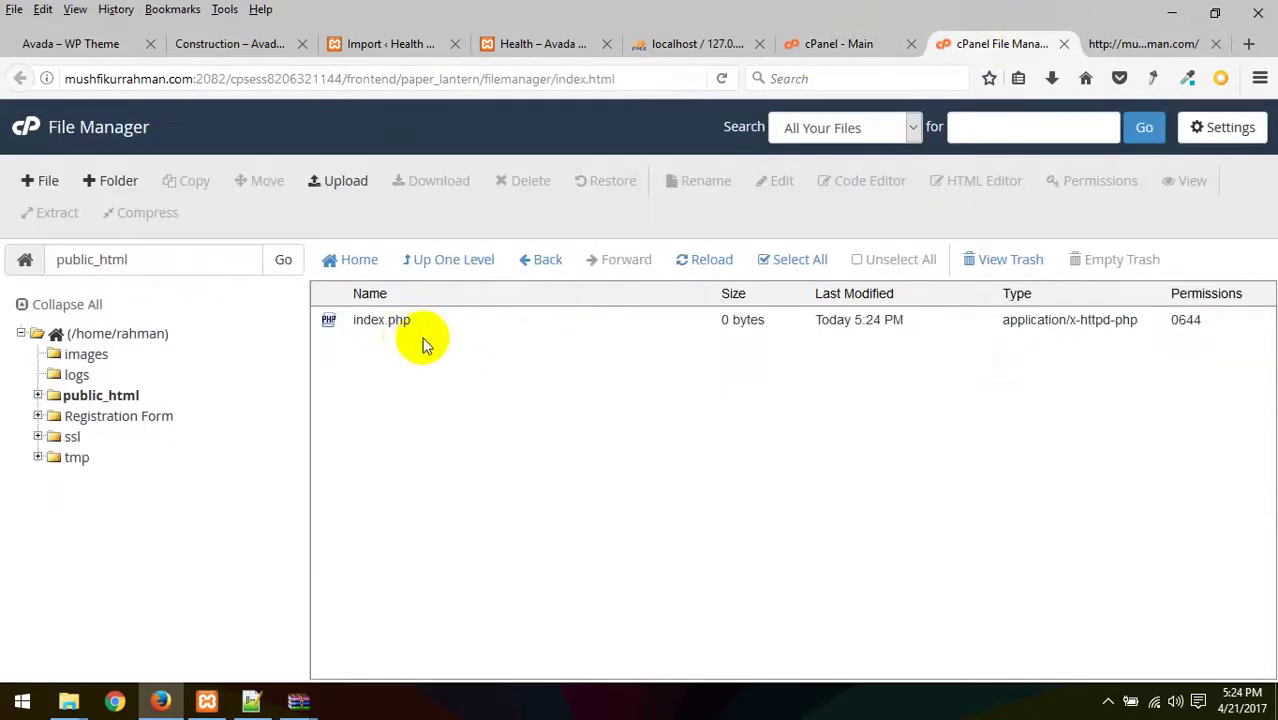
click(391, 329)
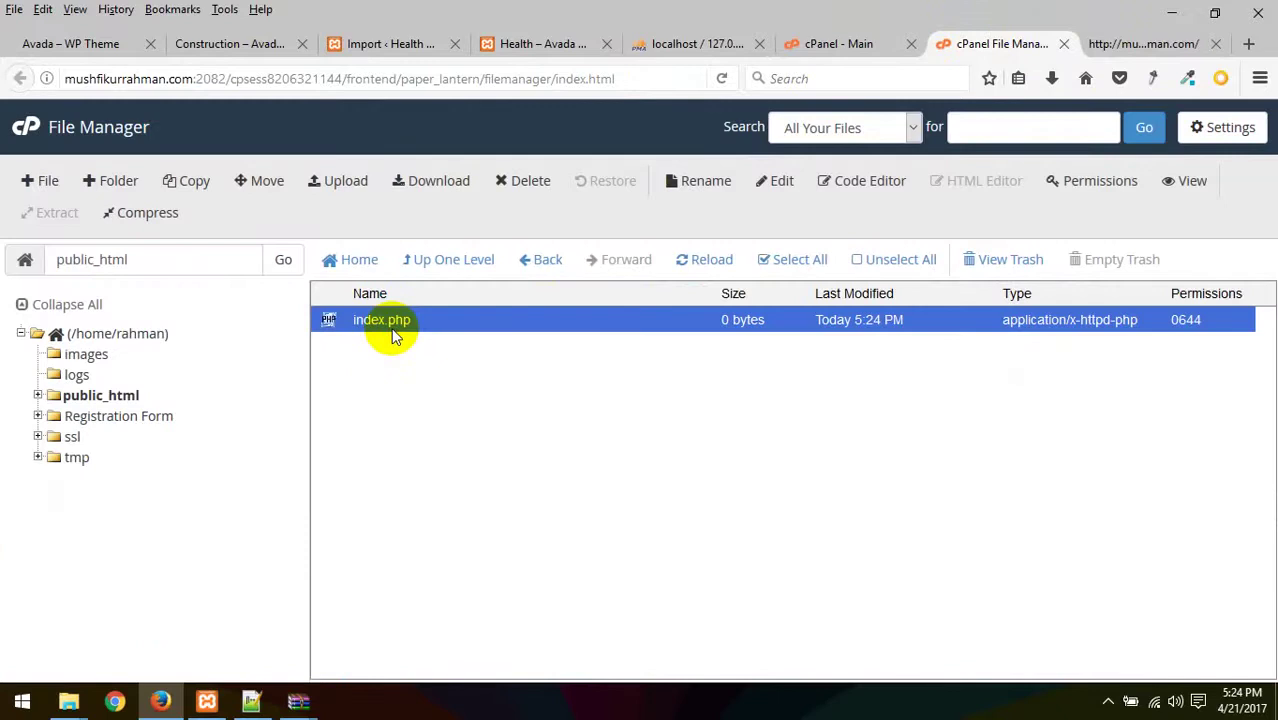
click(522, 180)
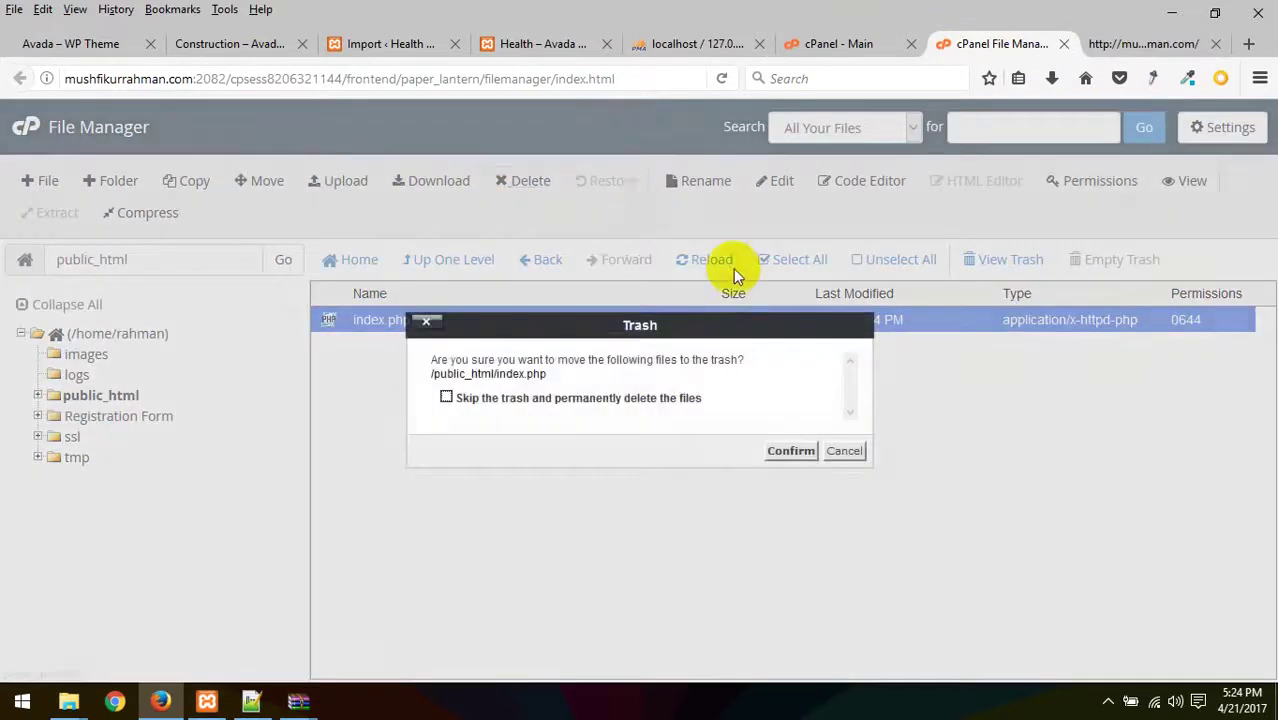
click(788, 451)
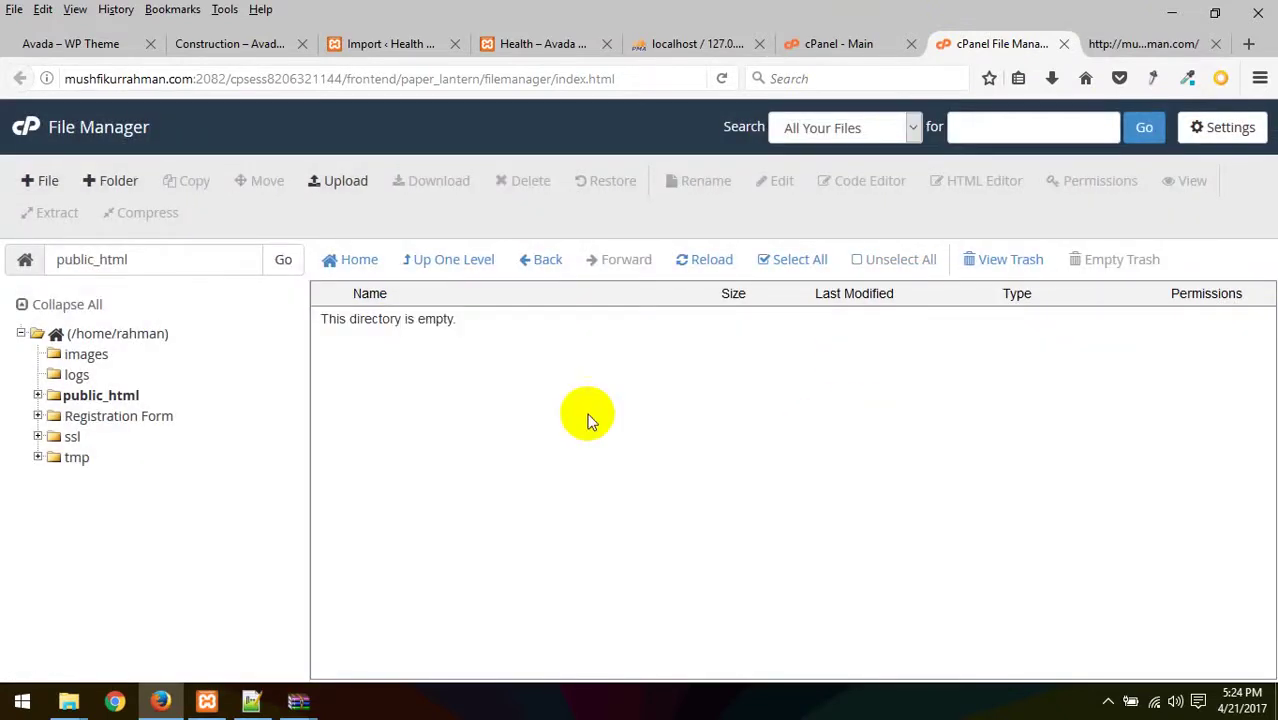
- Open the local wp80 folder and cancel an accidental drop of wp-content.zip into the browser
click(297, 702)
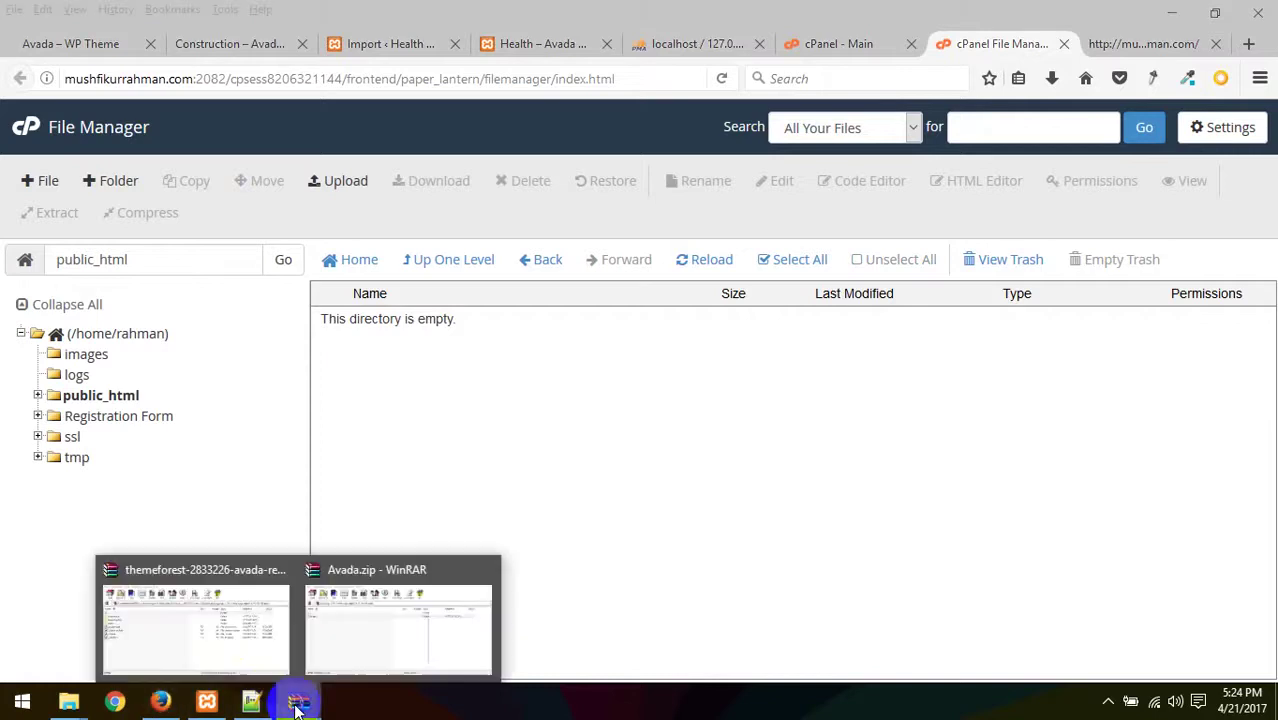
mouse_move(68, 702)
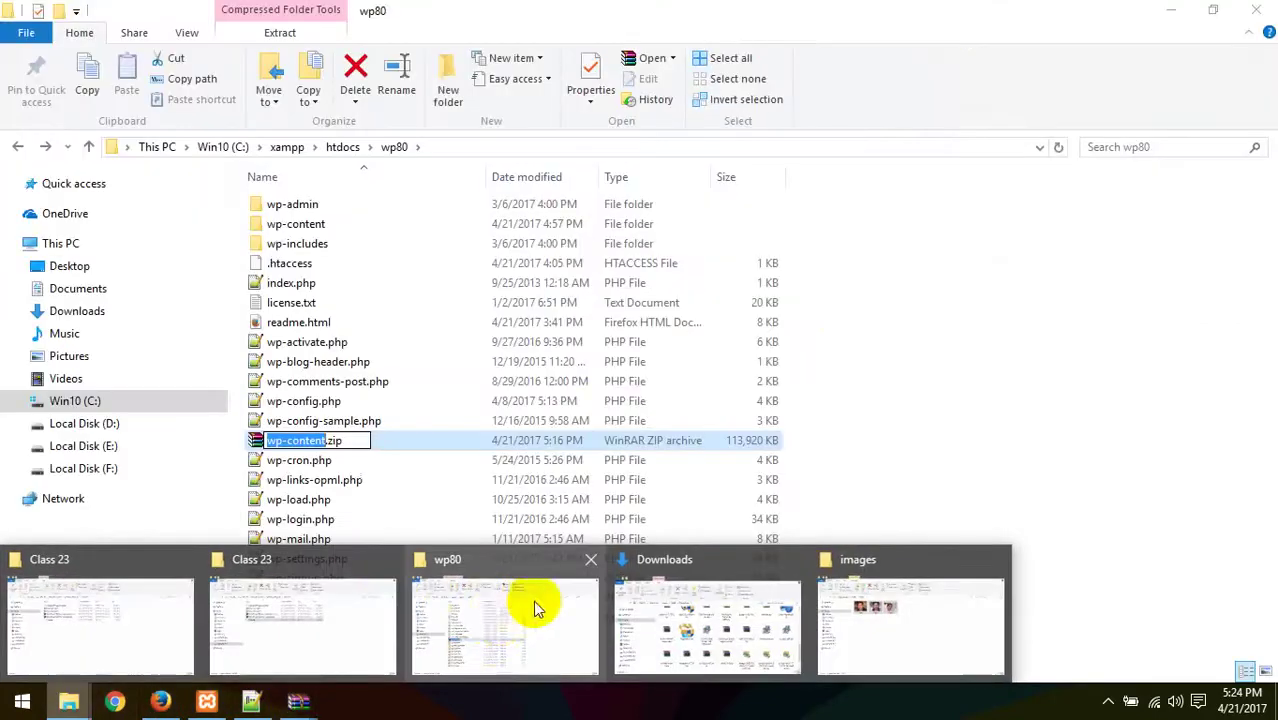
click(499, 622)
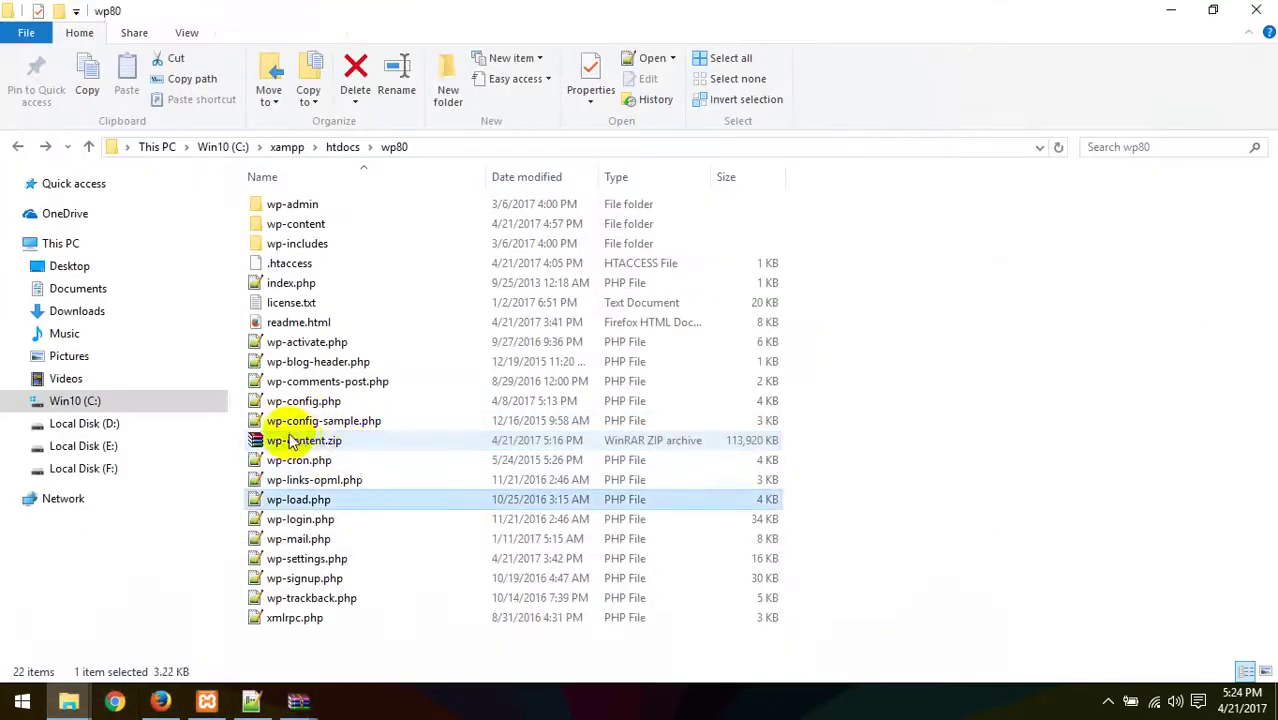
drag(285, 440, 471, 379)
click(779, 458)
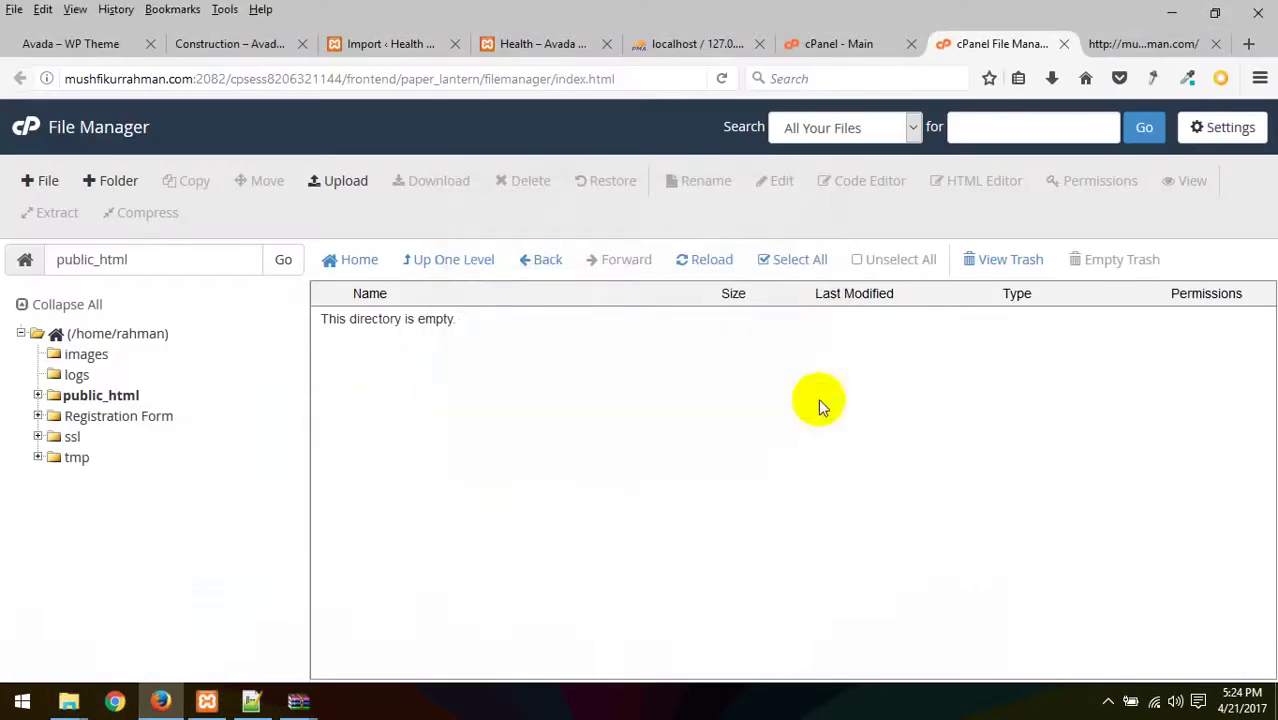
- Drag wp-content.zip (111.25 MB) onto the public_html File Upload page to start uploading
click(337, 183)
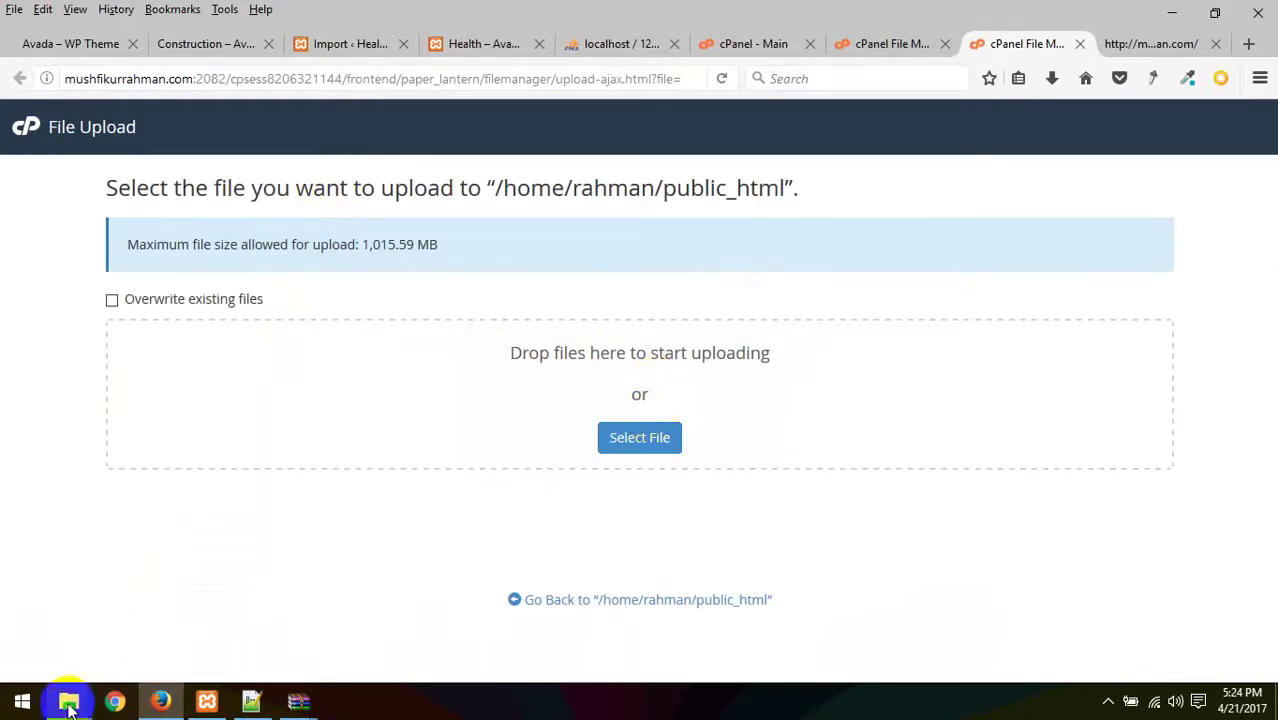
mouse_move(68, 700)
click(285, 608)
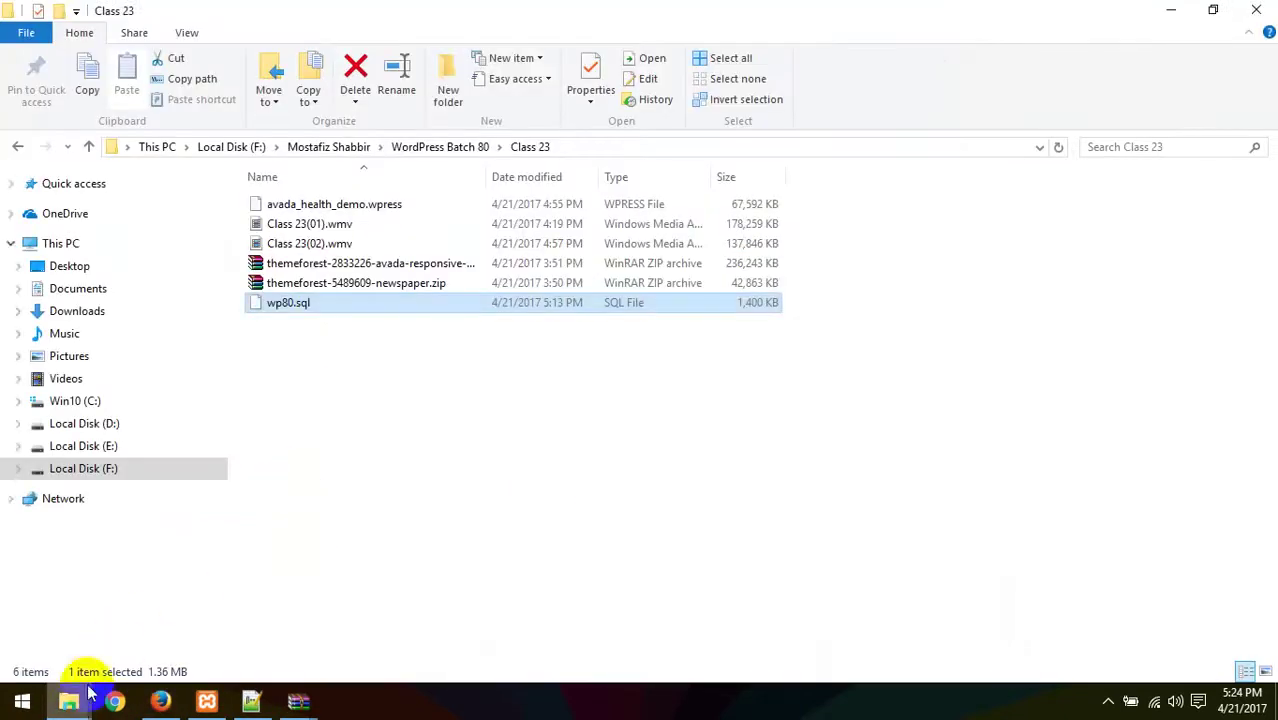
click(461, 600)
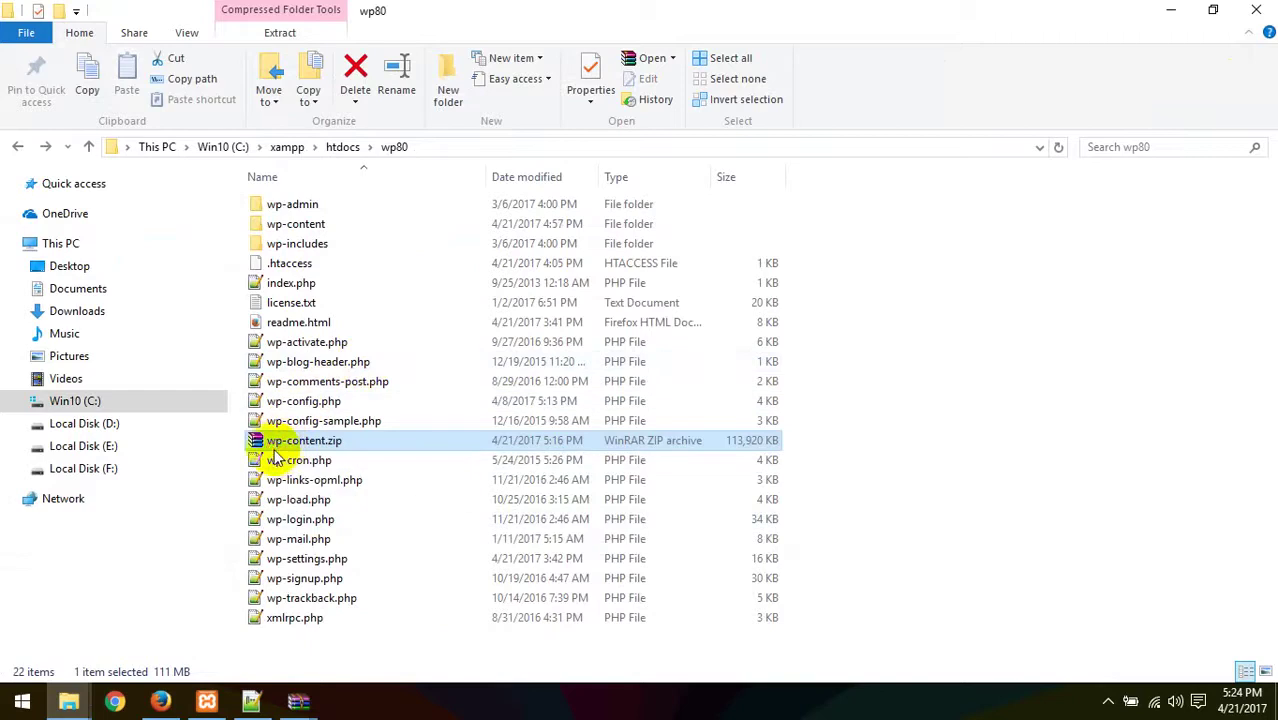
drag(271, 443, 500, 428)
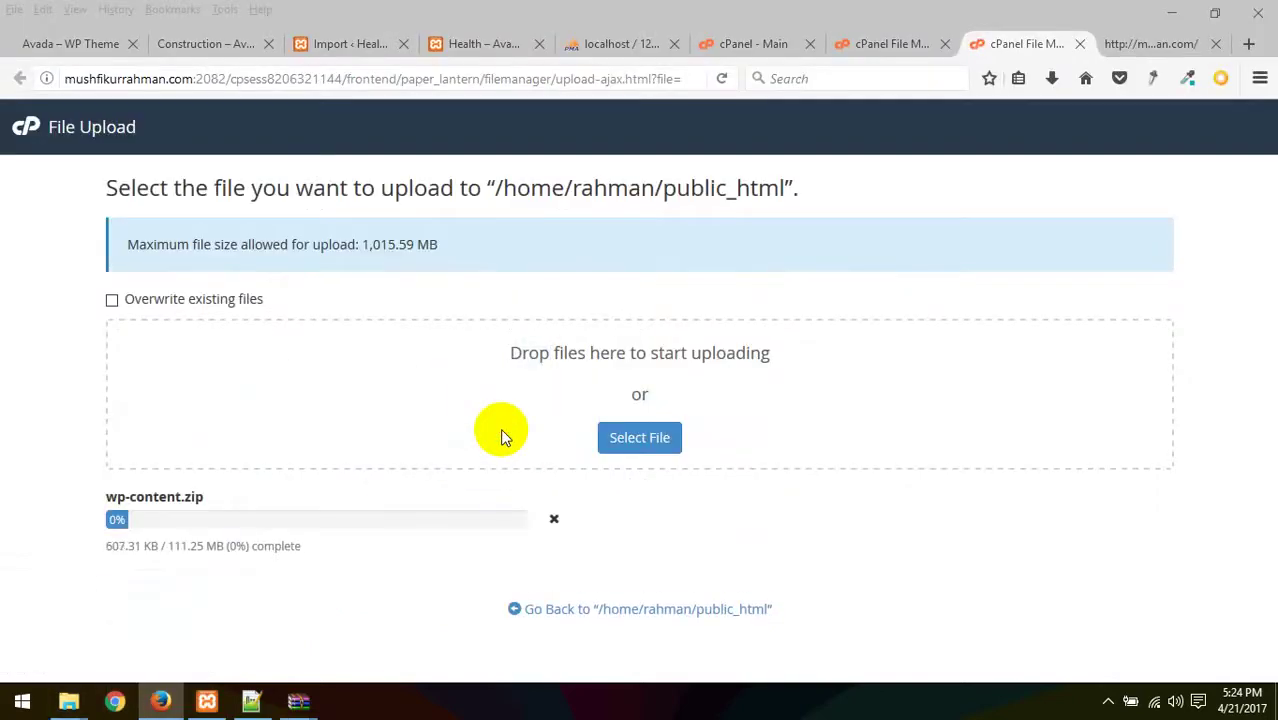
click(870, 48)
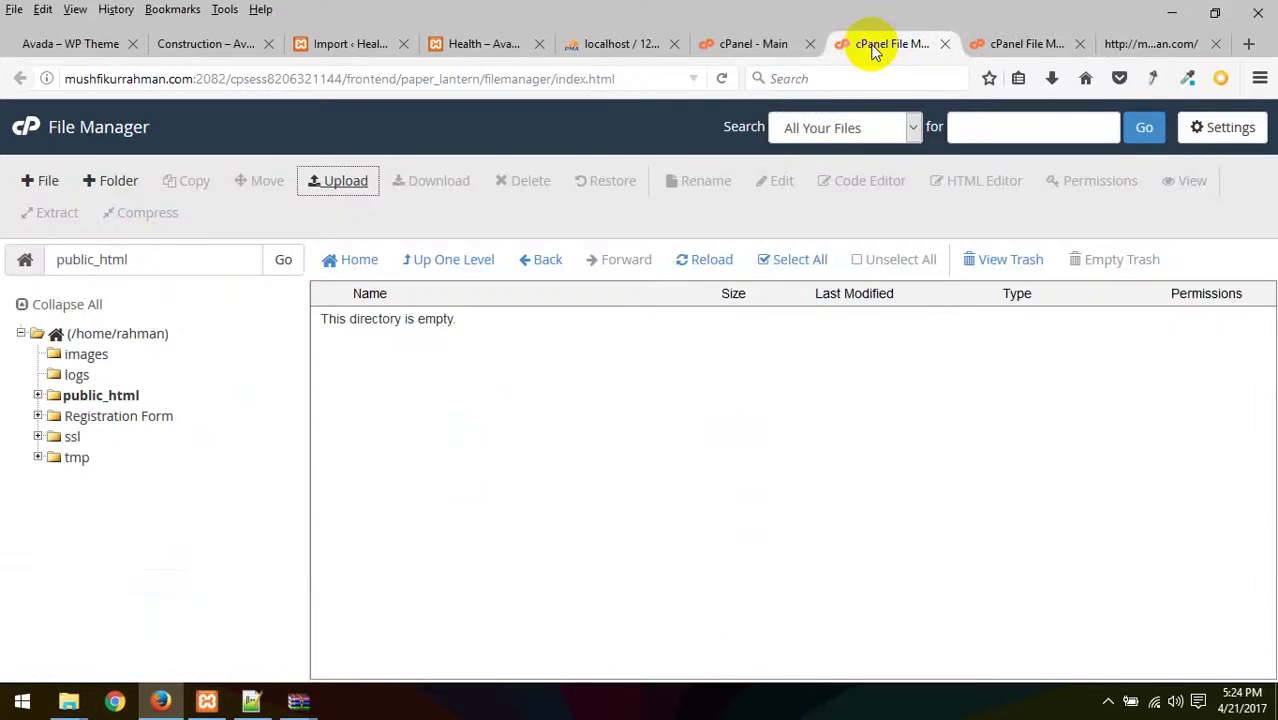
- Create the MySQL database rahman_avada from MySQL Databases opened in a new tab
click(728, 40)
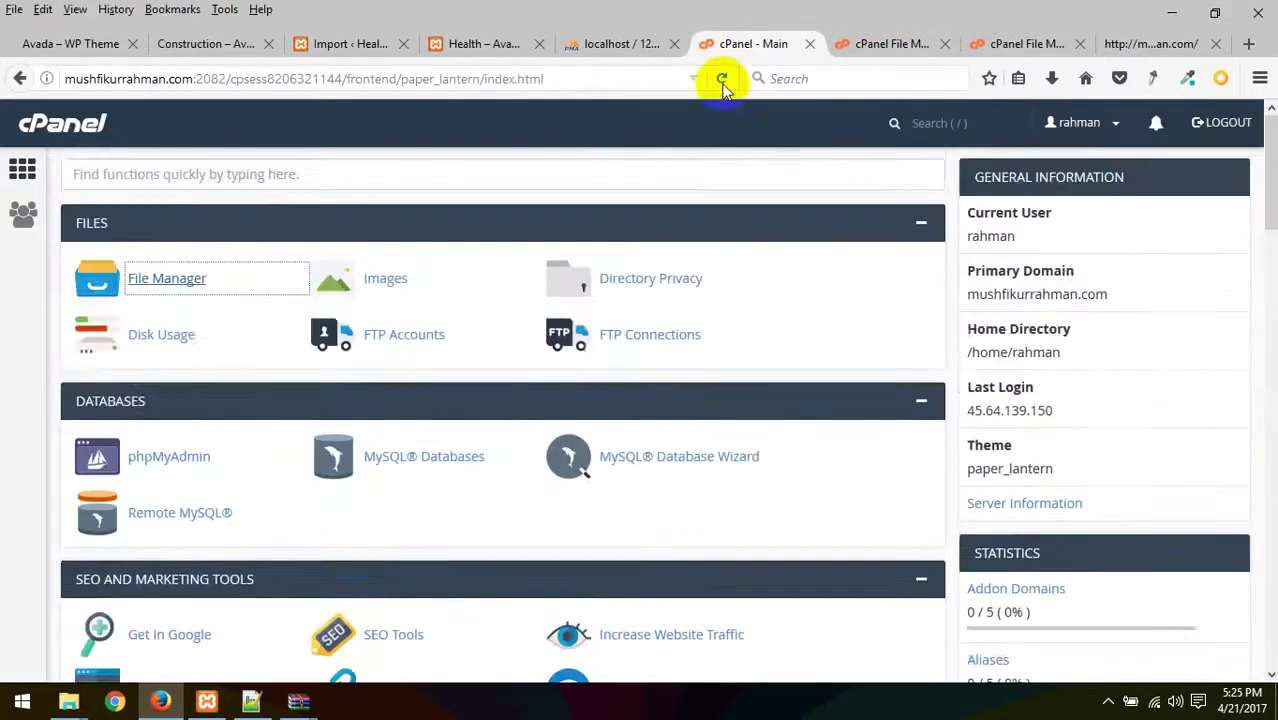
scroll(351, 378, down, 2)
scroll(357, 271, down, 1)
scroll(408, 371, up, 2)
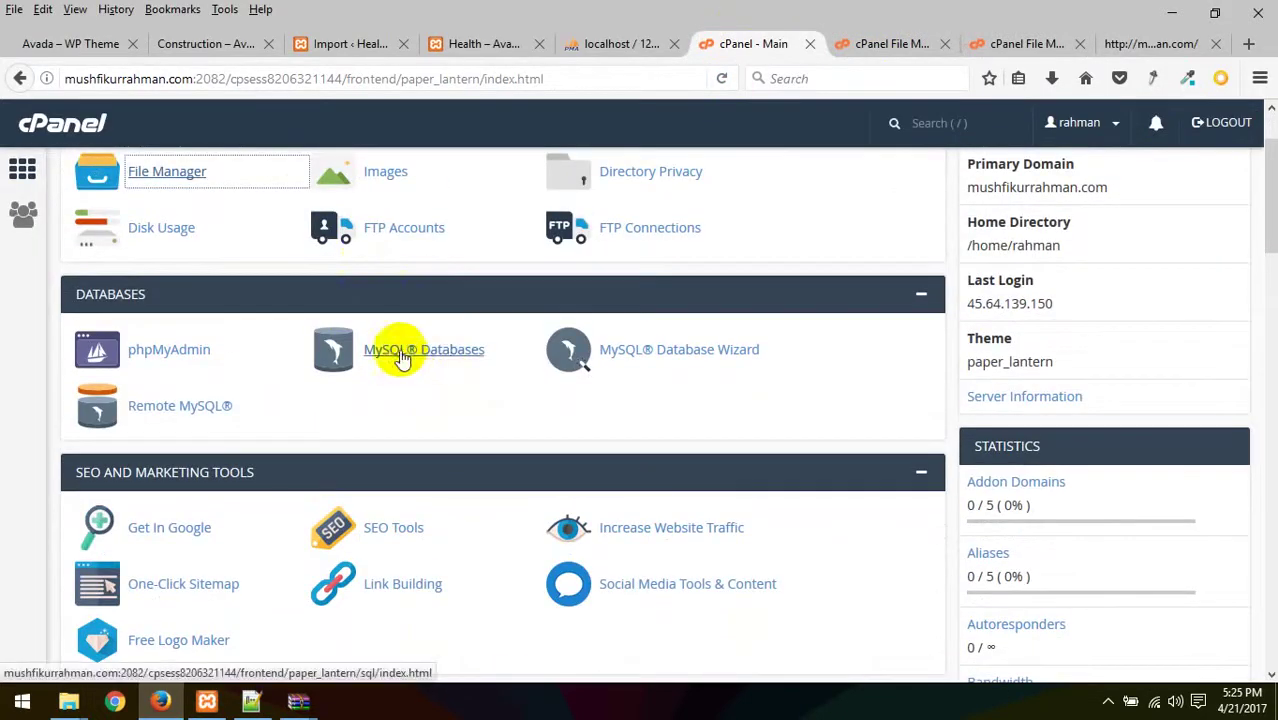
right_click(440, 362)
click(476, 363)
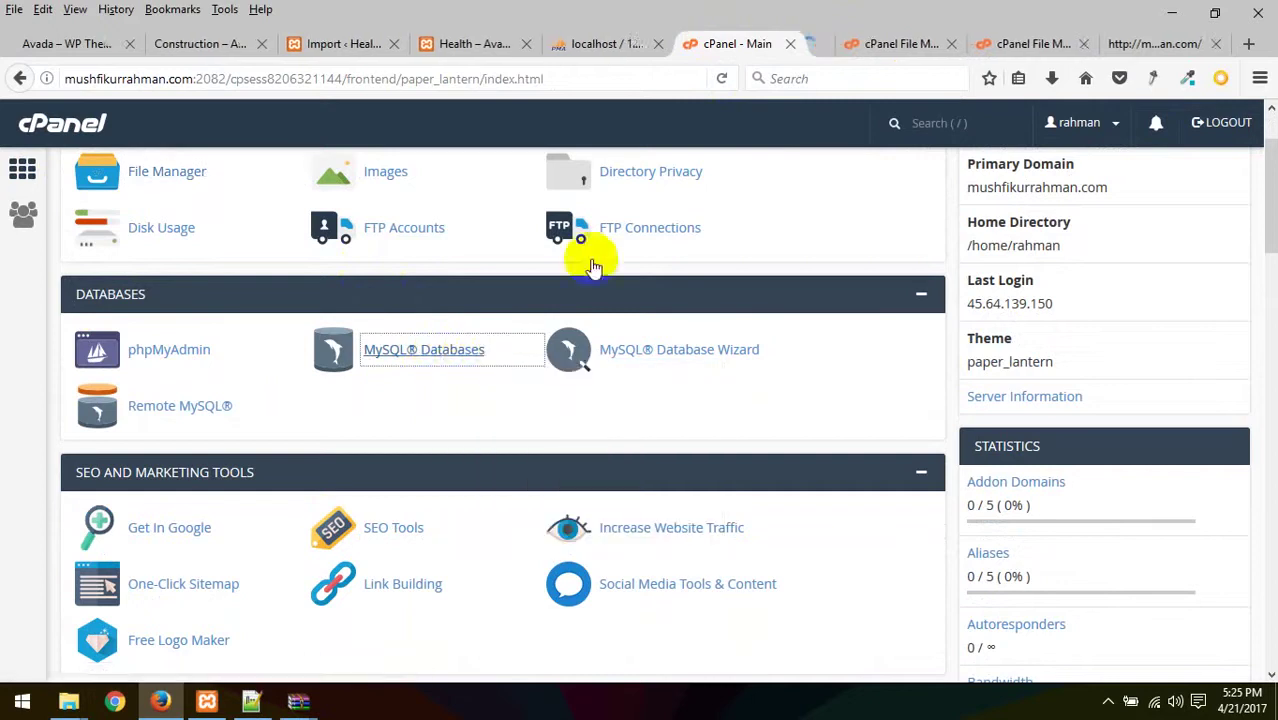
click(793, 46)
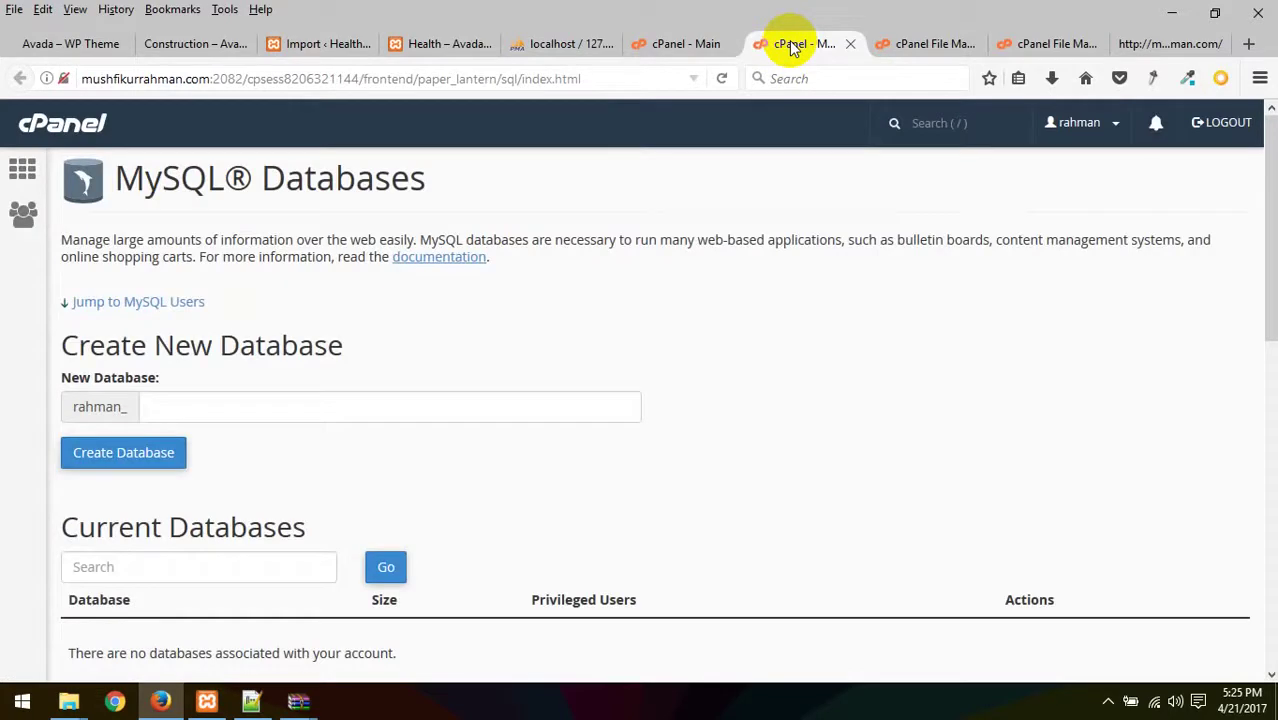
click(243, 408)
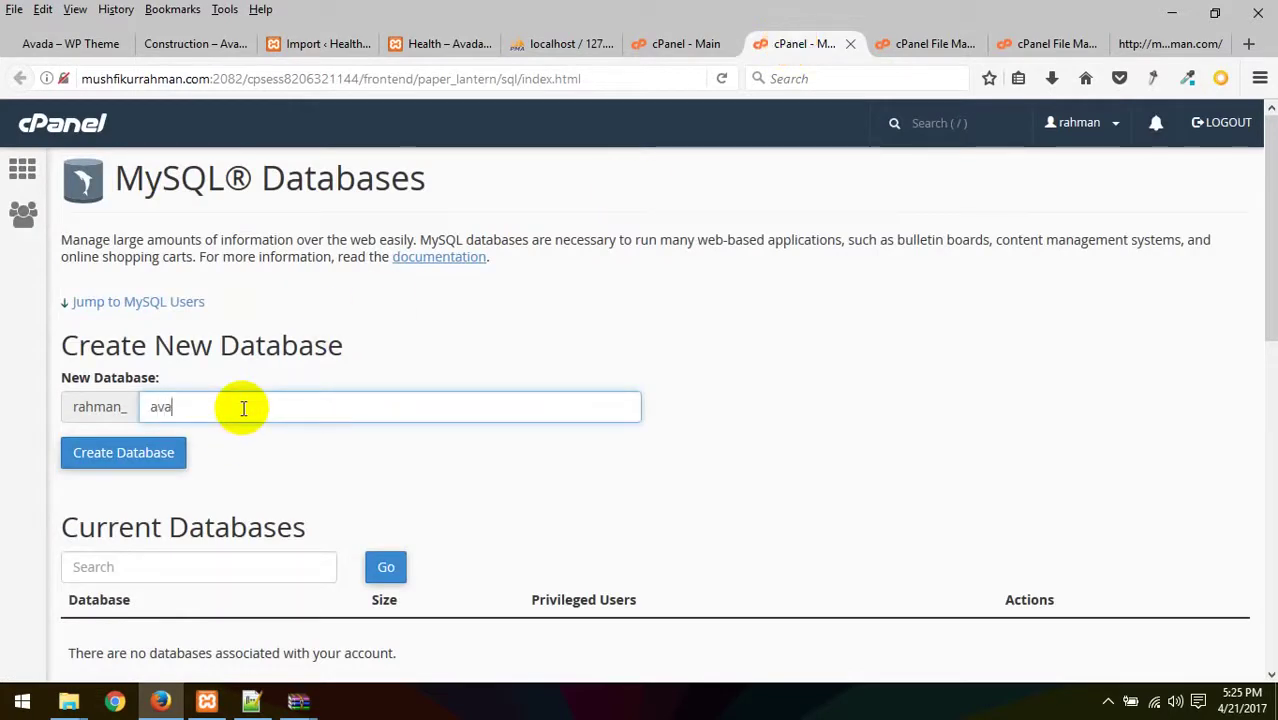
click(123, 456)
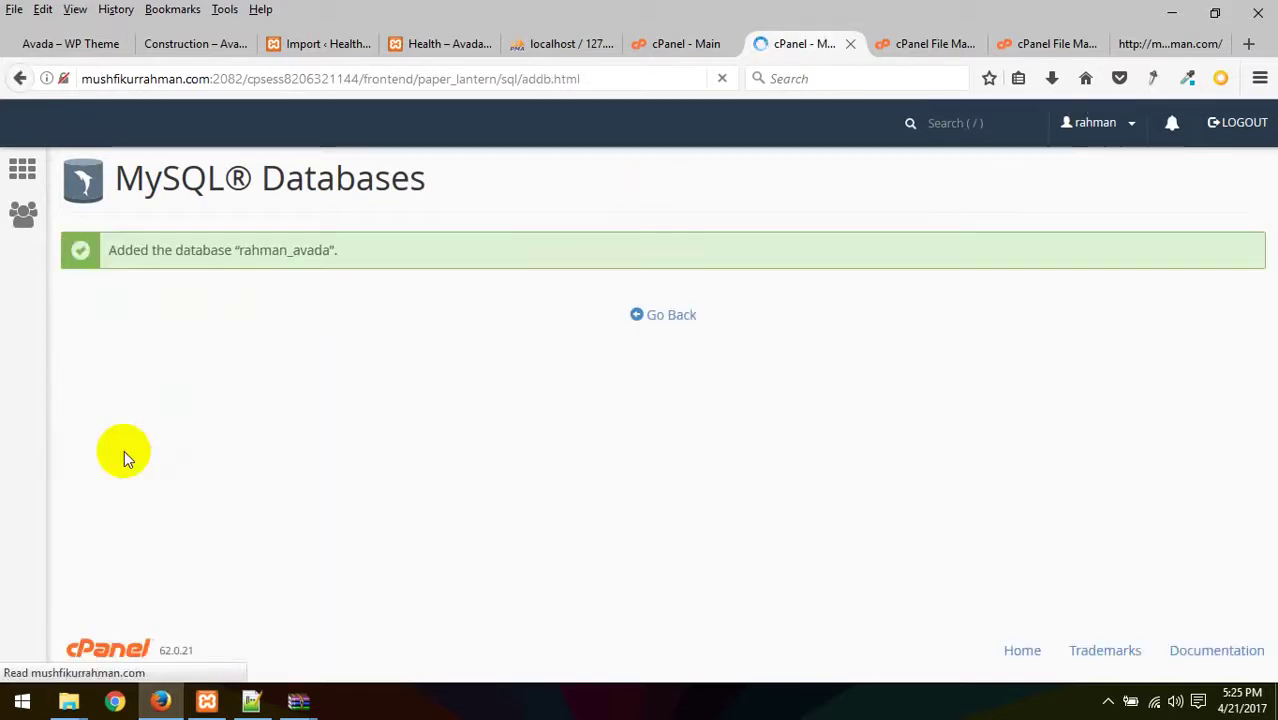
click(668, 316)
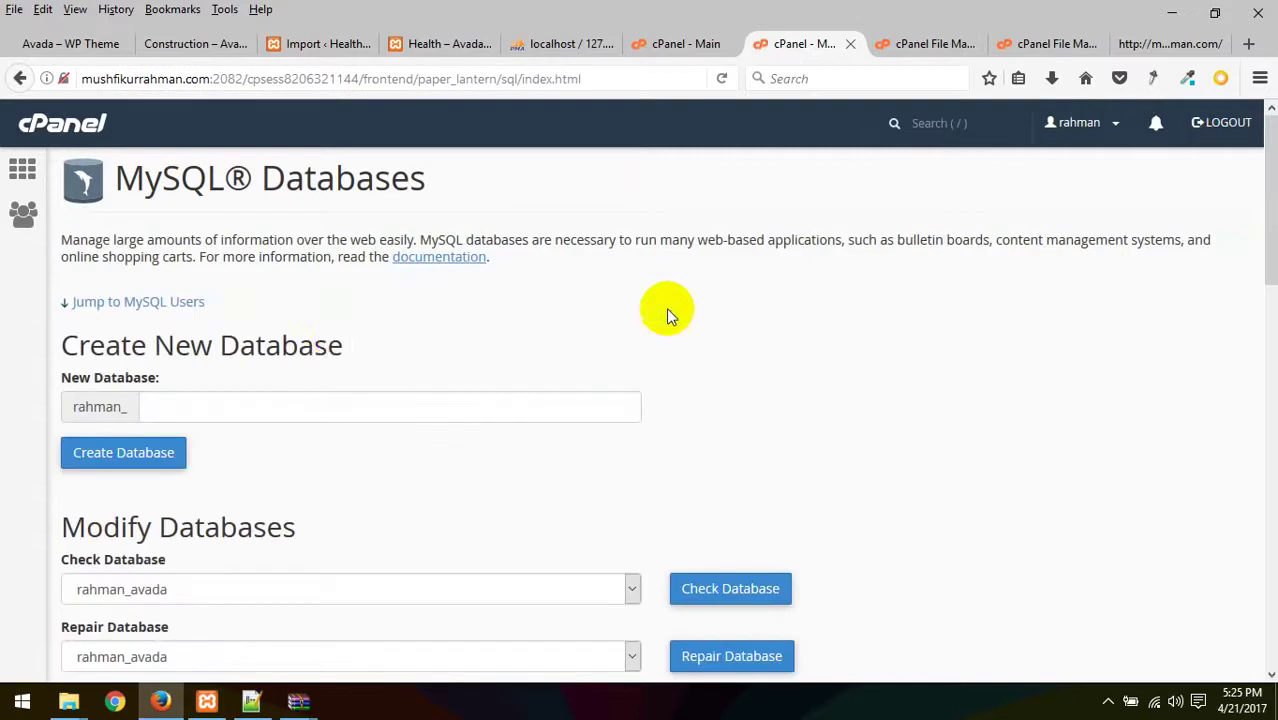
- Enter rahman_avada as the new MySQL user's name under Add New User
scroll(234, 437, down, 5)
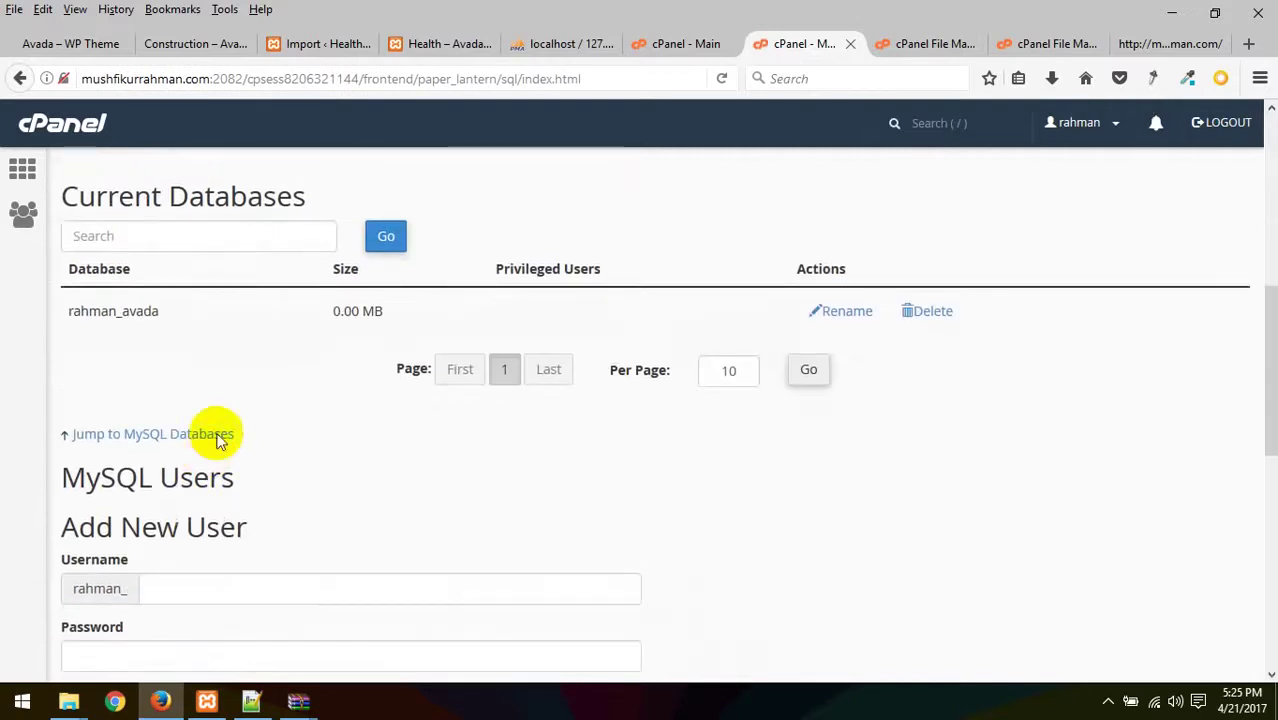
scroll(203, 320, down, 2)
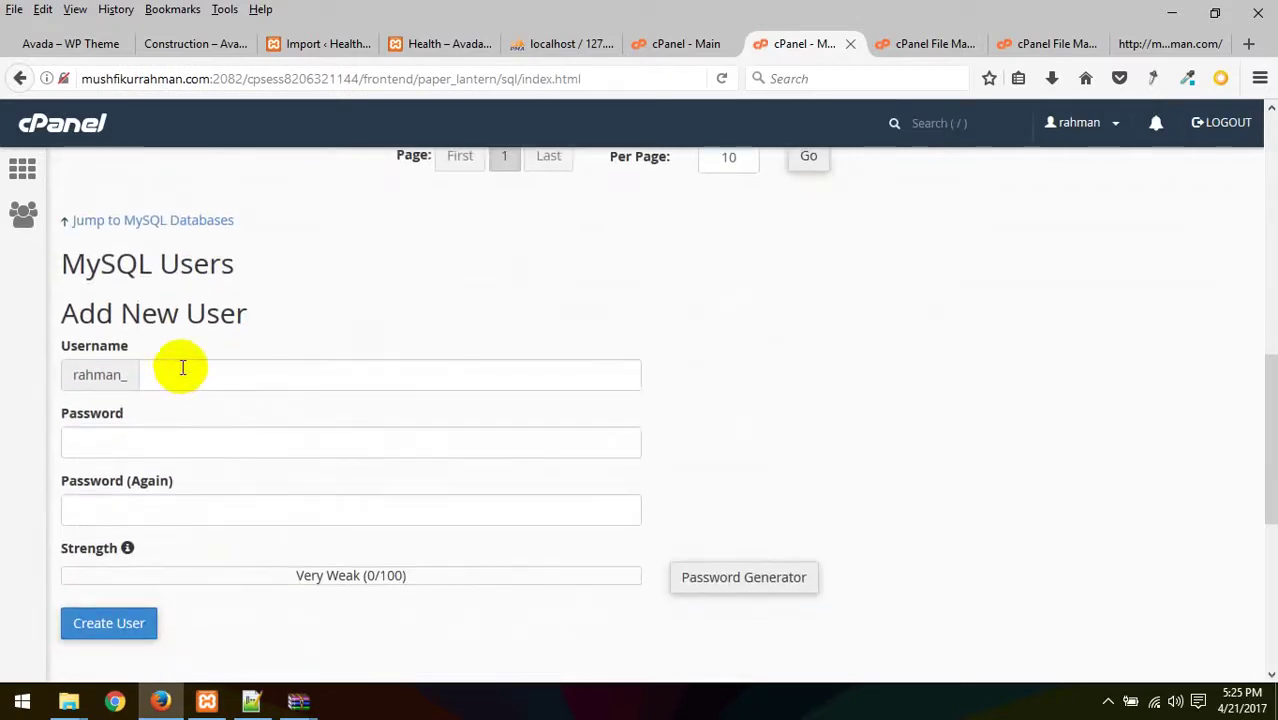
click(189, 373)
text(avada)
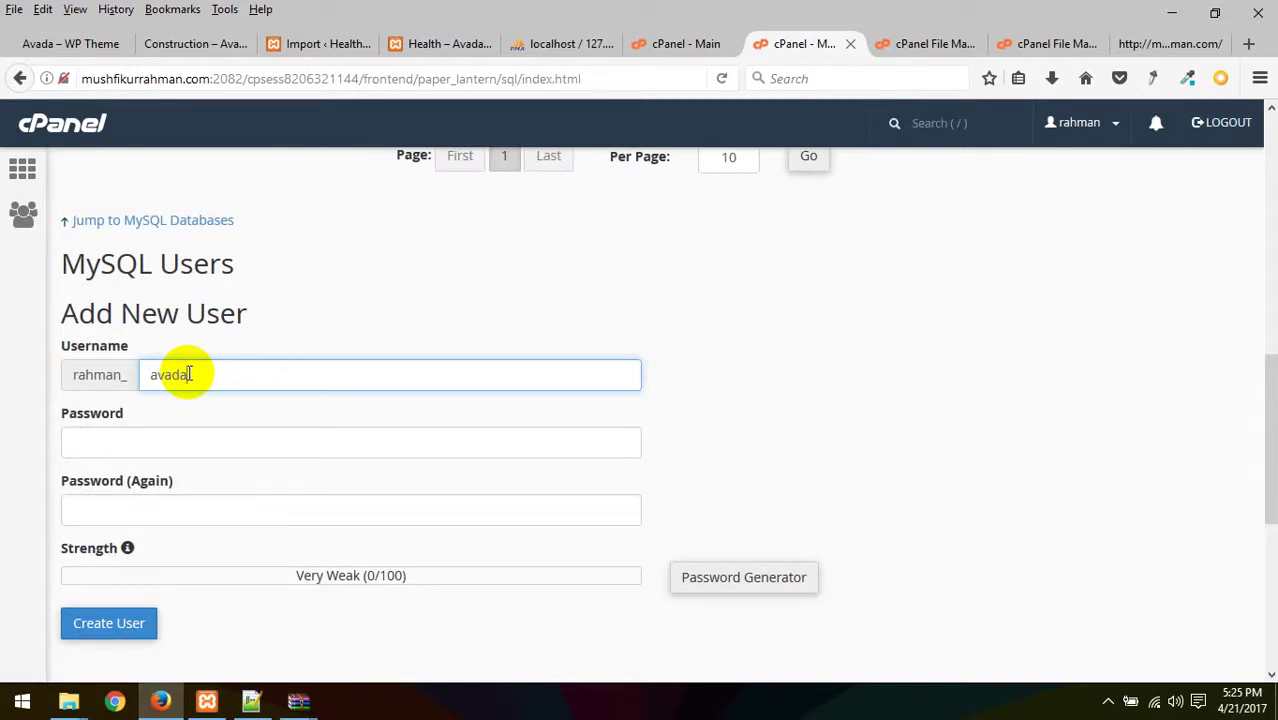
click(150, 430)
click(110, 468)
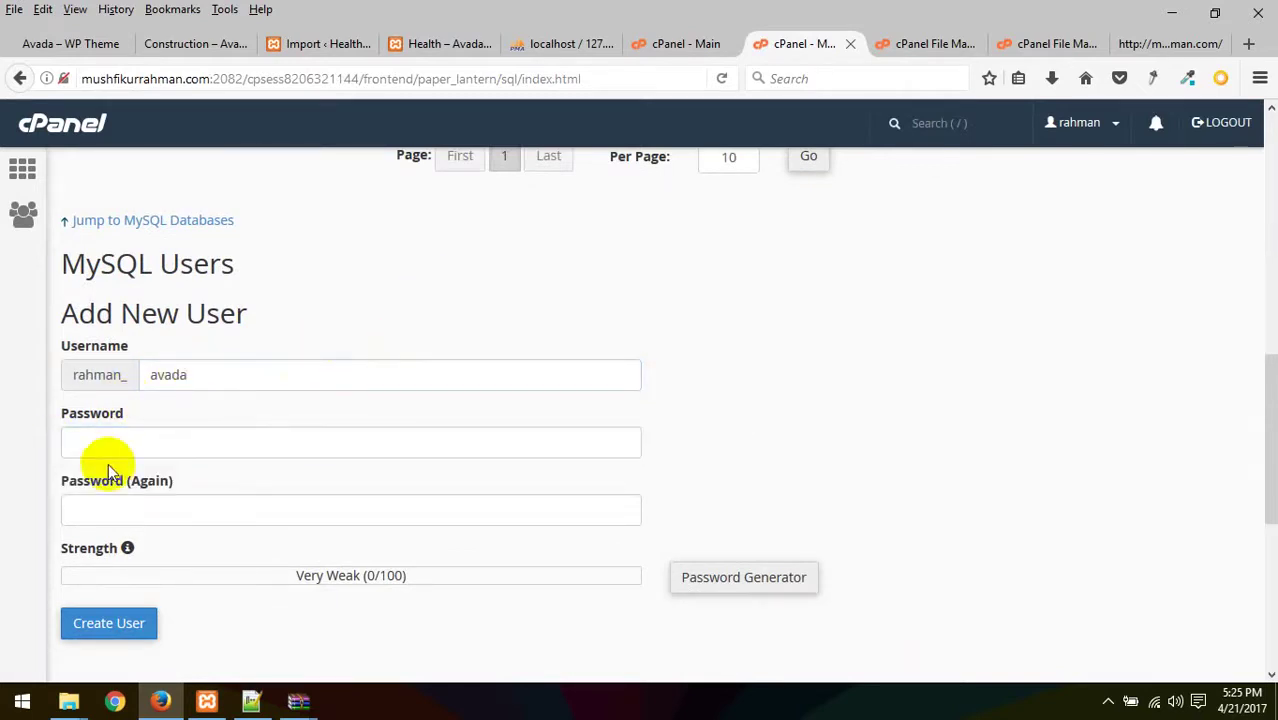
scroll(400, 530, down, 2)
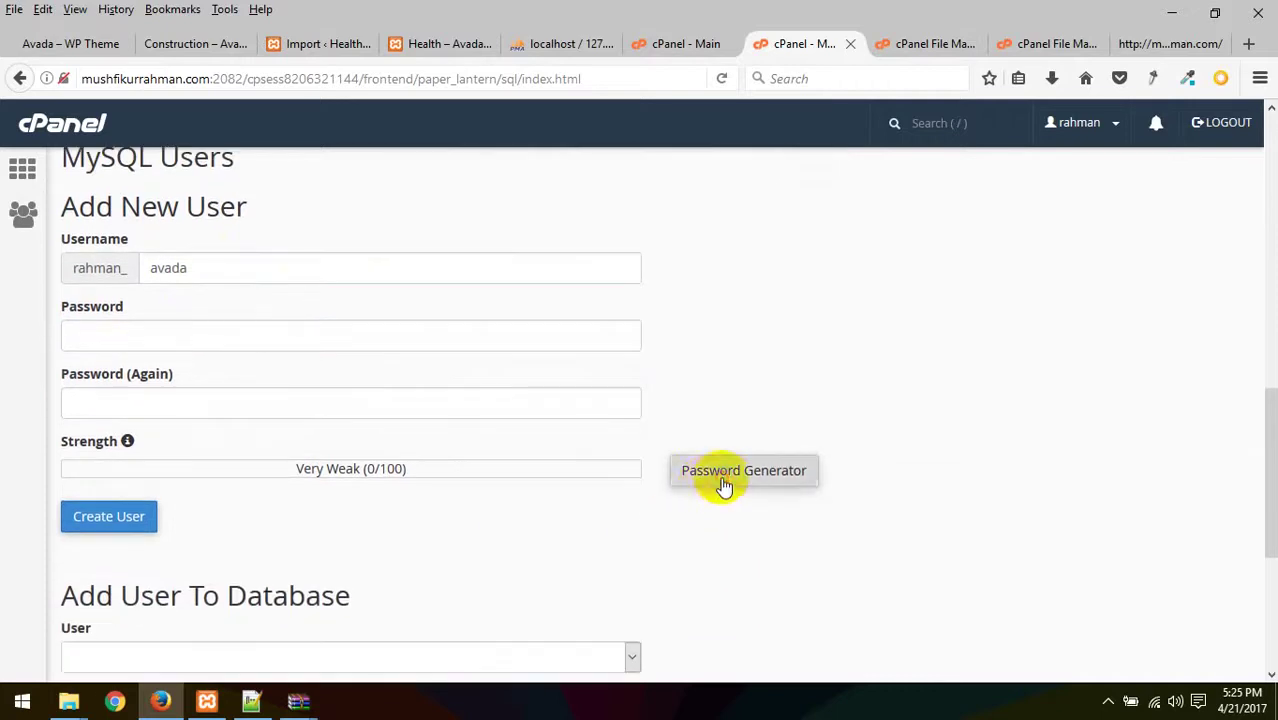
- Generate and copy a Very Strong password, apply it, and create the user
click(724, 485)
drag(565, 330, 234, 287)
key(ctrl+c)
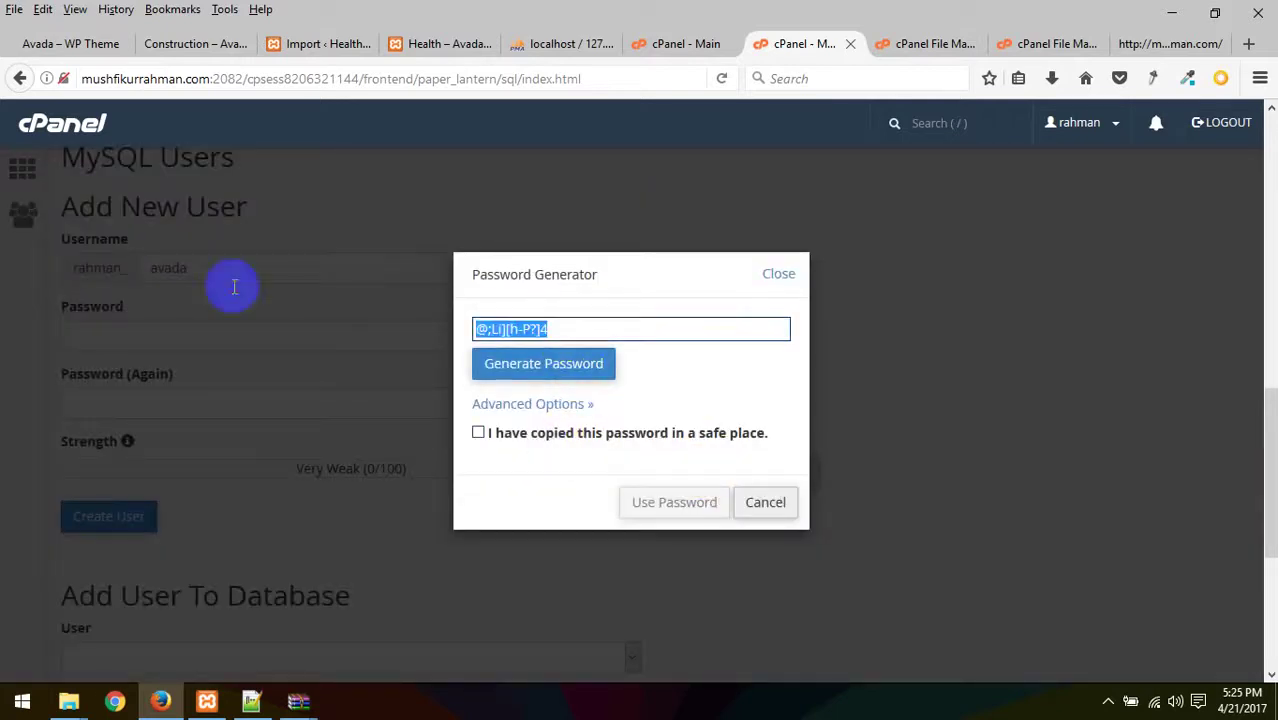
click(512, 436)
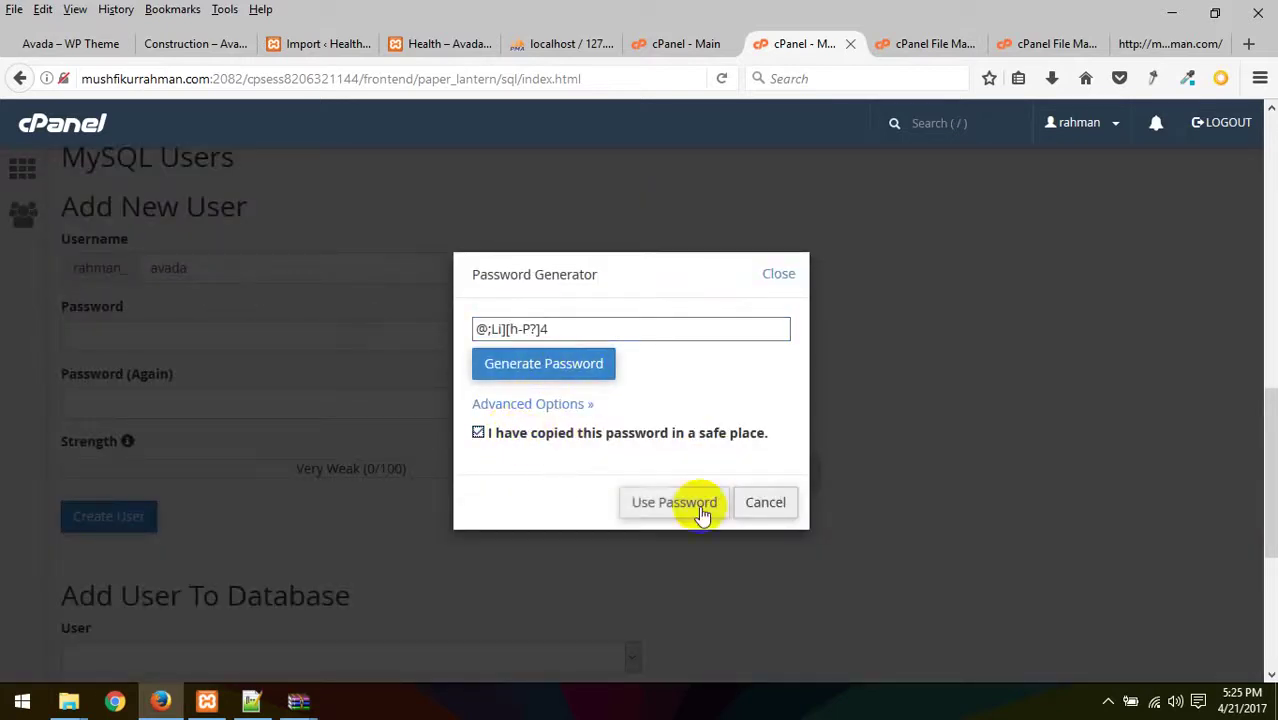
click(700, 506)
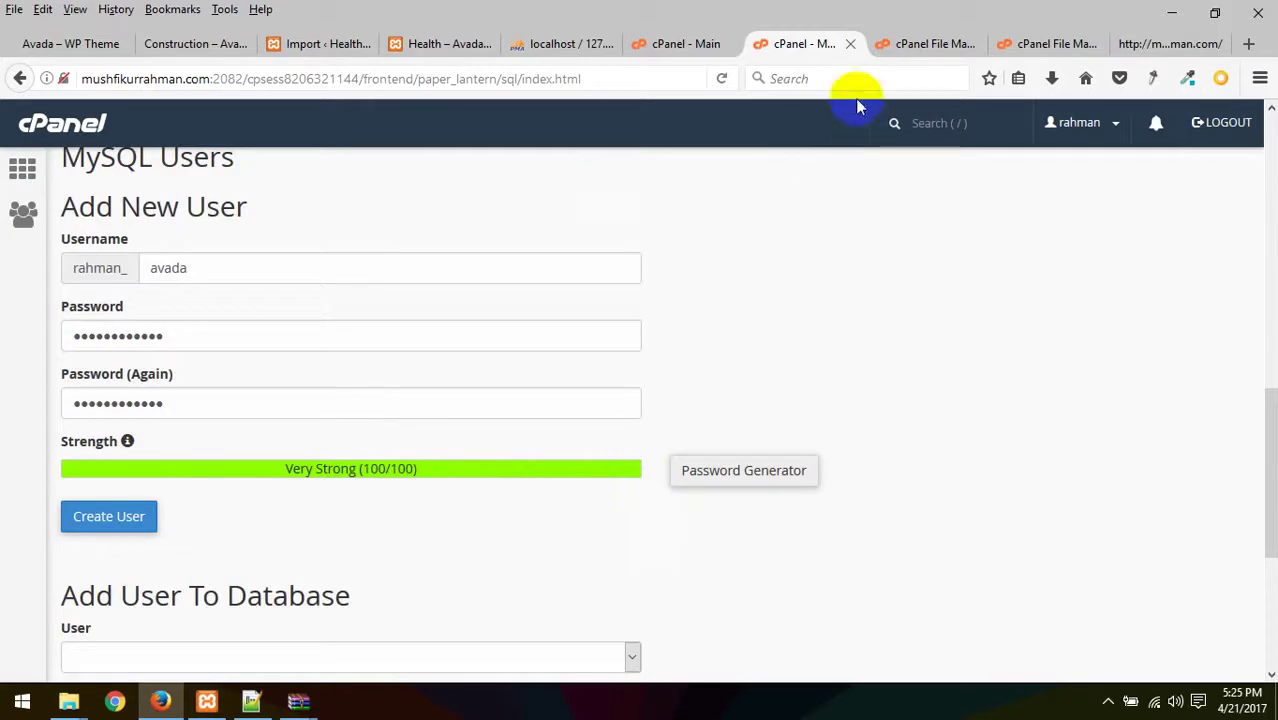
key(ctrl+v)
click(835, 88)
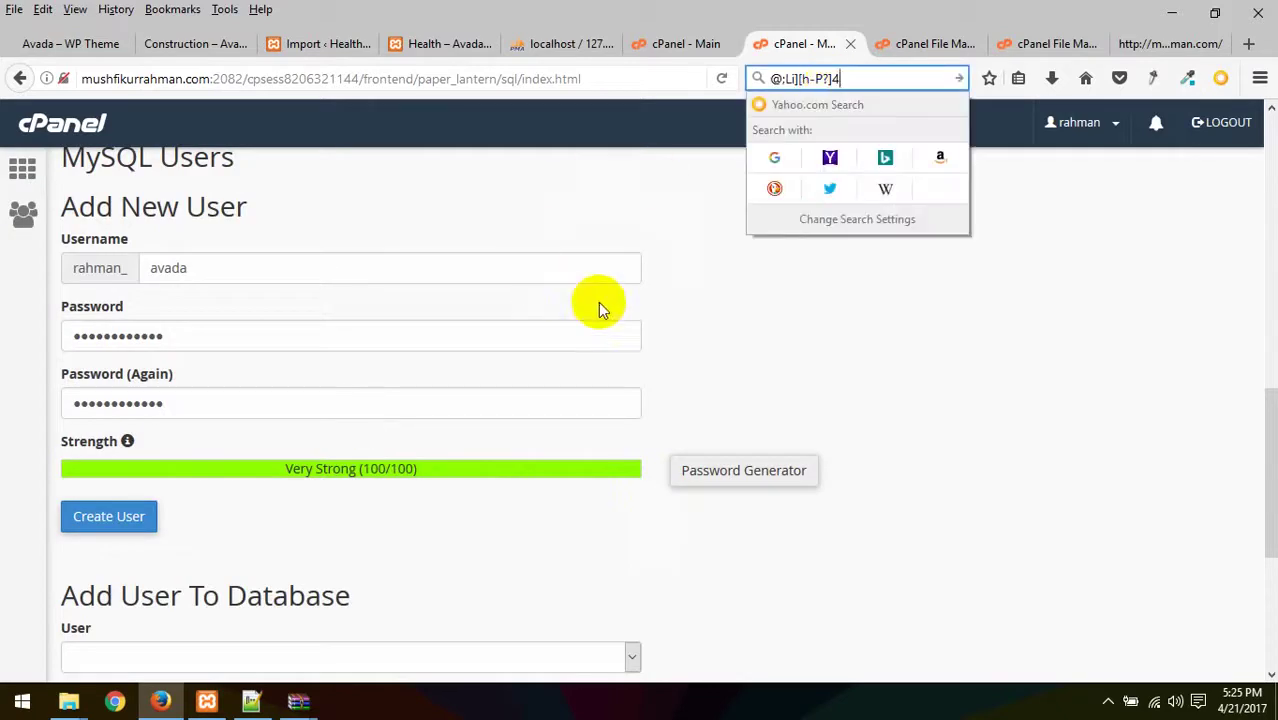
scroll(528, 328, down, 5)
scroll(363, 300, up, 3)
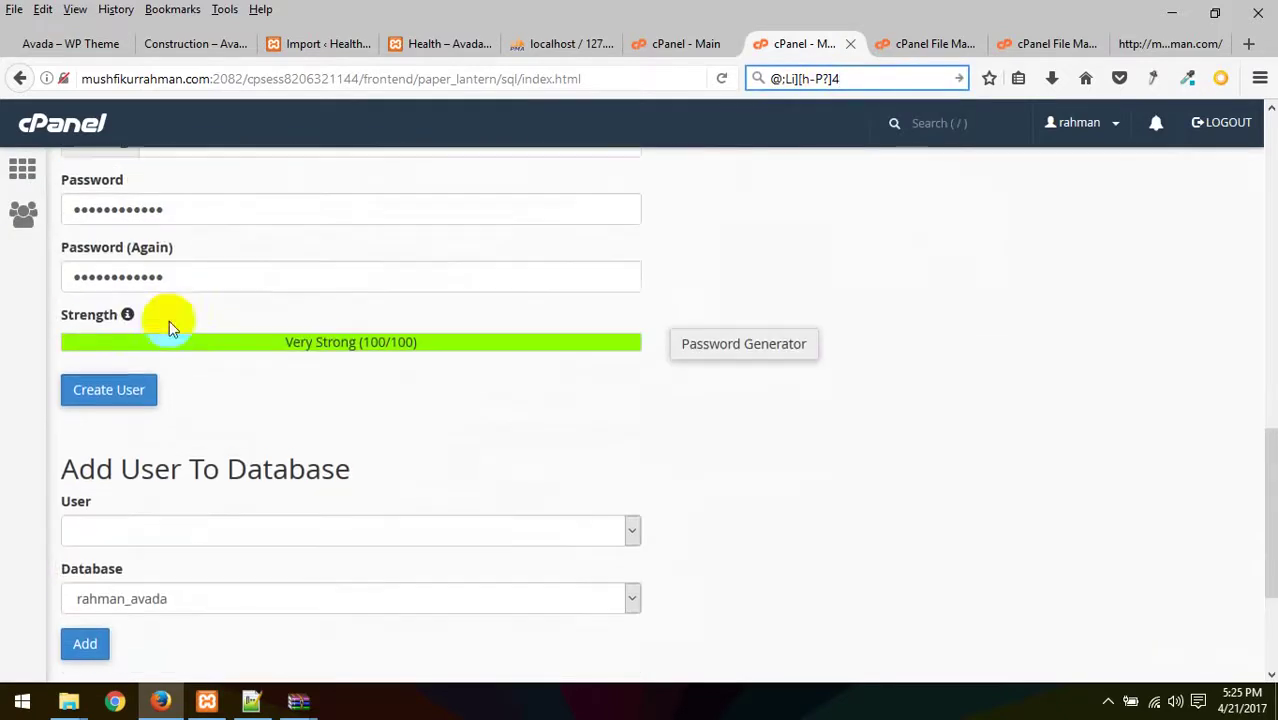
click(117, 383)
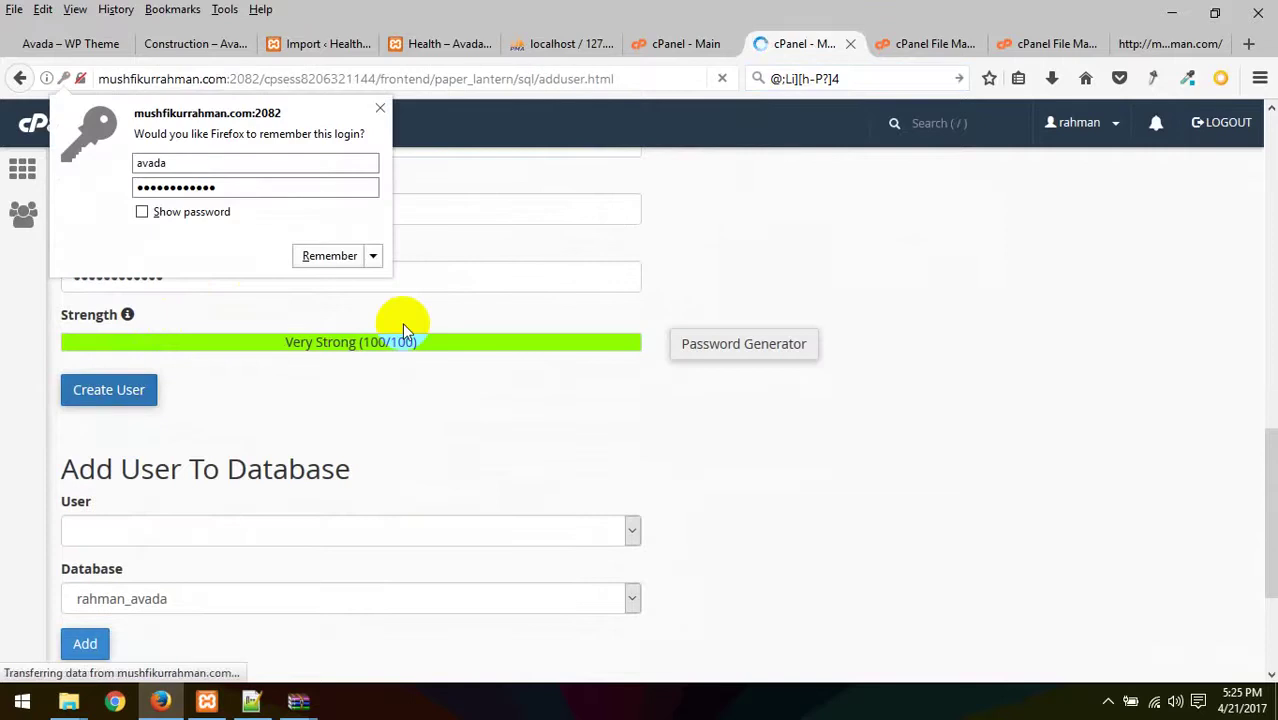
- Add the rahman_avada user to the rahman_avada database
click(380, 107)
click(652, 320)
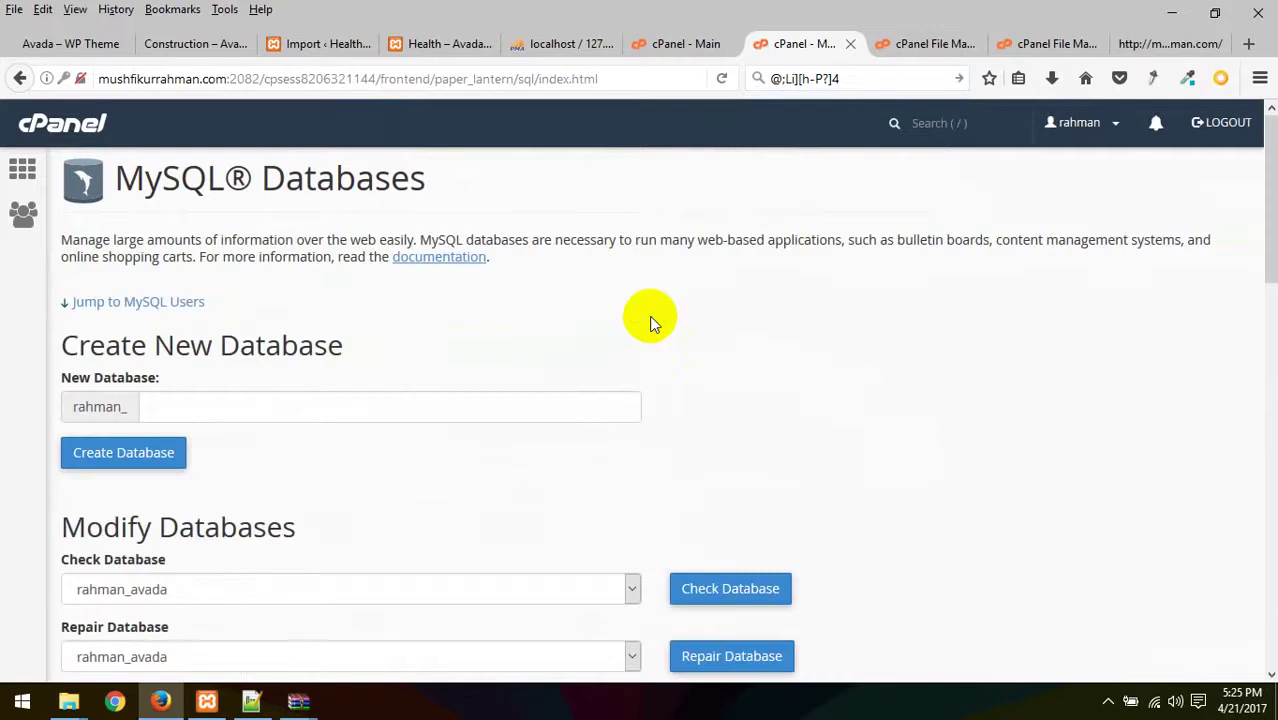
scroll(649, 316, down, 13)
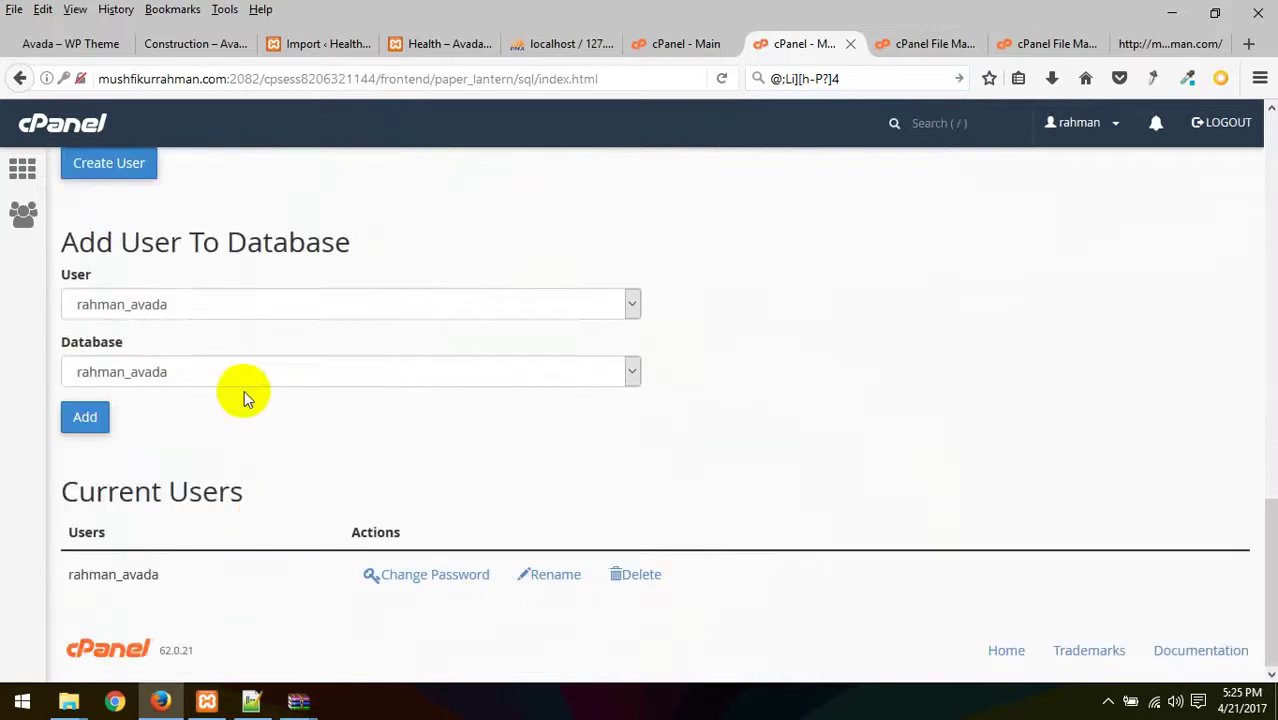
click(210, 292)
click(131, 330)
click(94, 416)
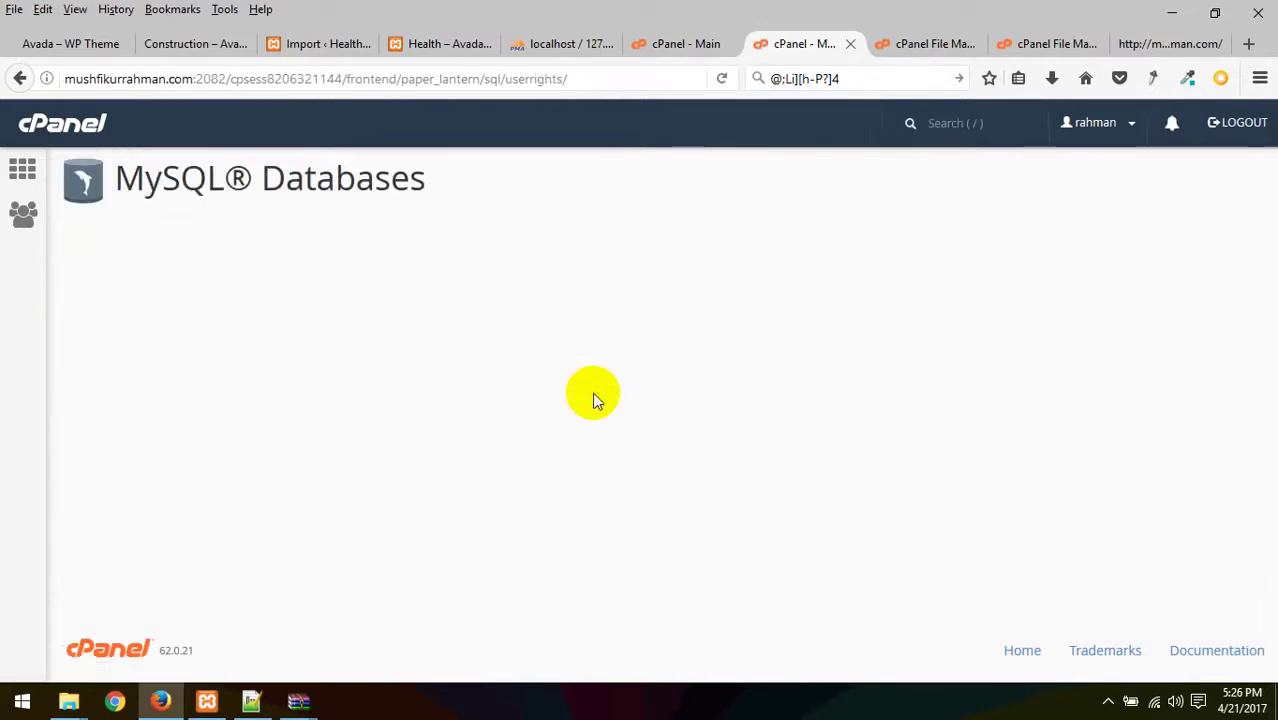
- Grant the user ALL PRIVILEGES, save the changes, and return to the cPanel home page
click(186, 358)
scroll(431, 431, down, 3)
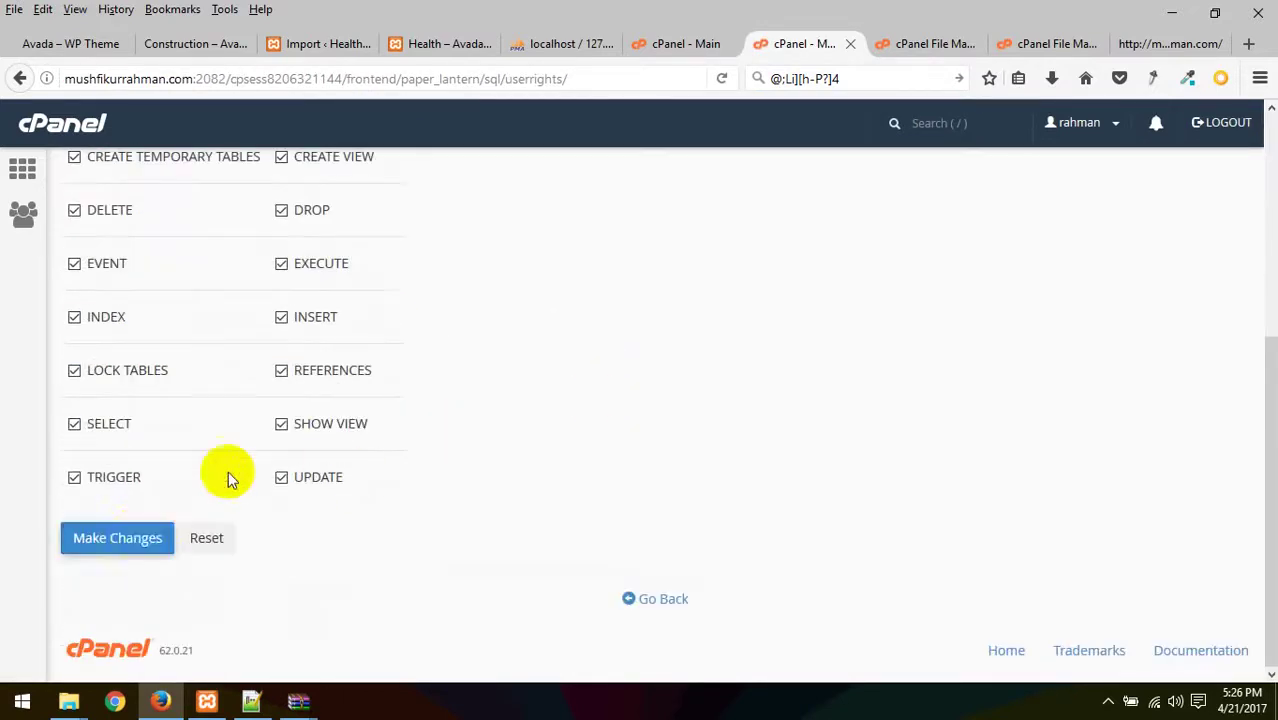
click(128, 540)
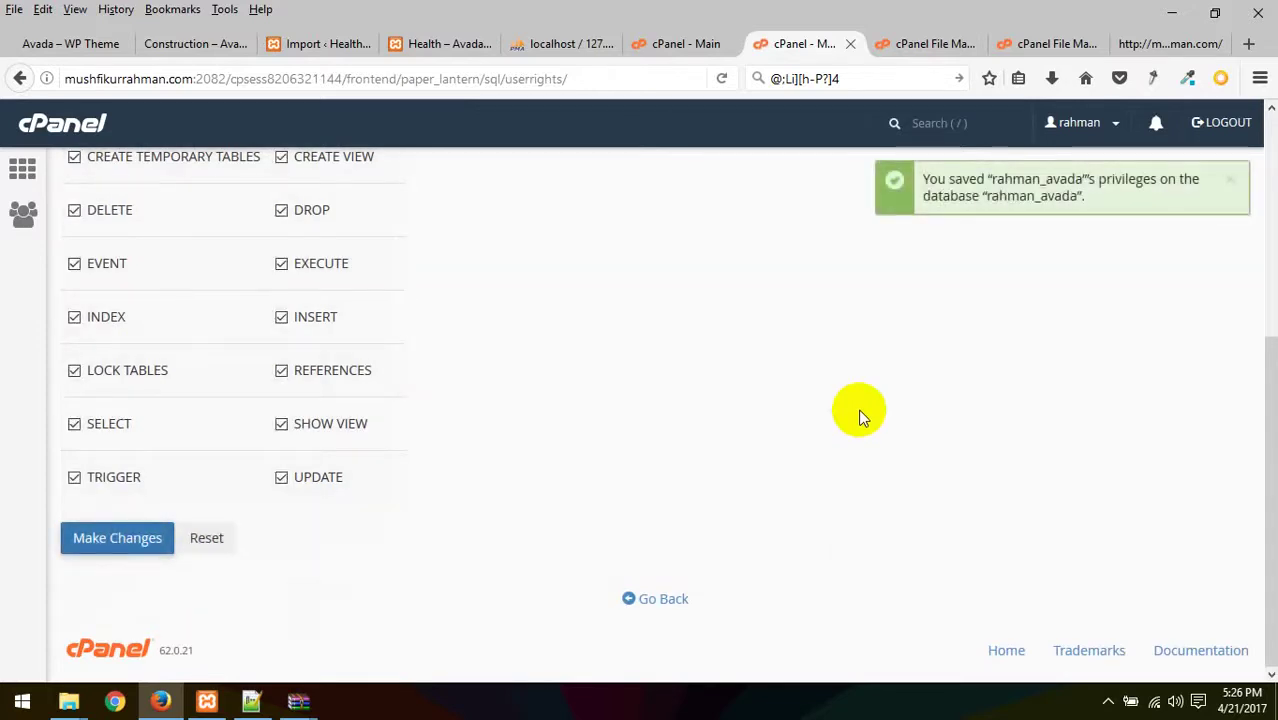
click(660, 597)
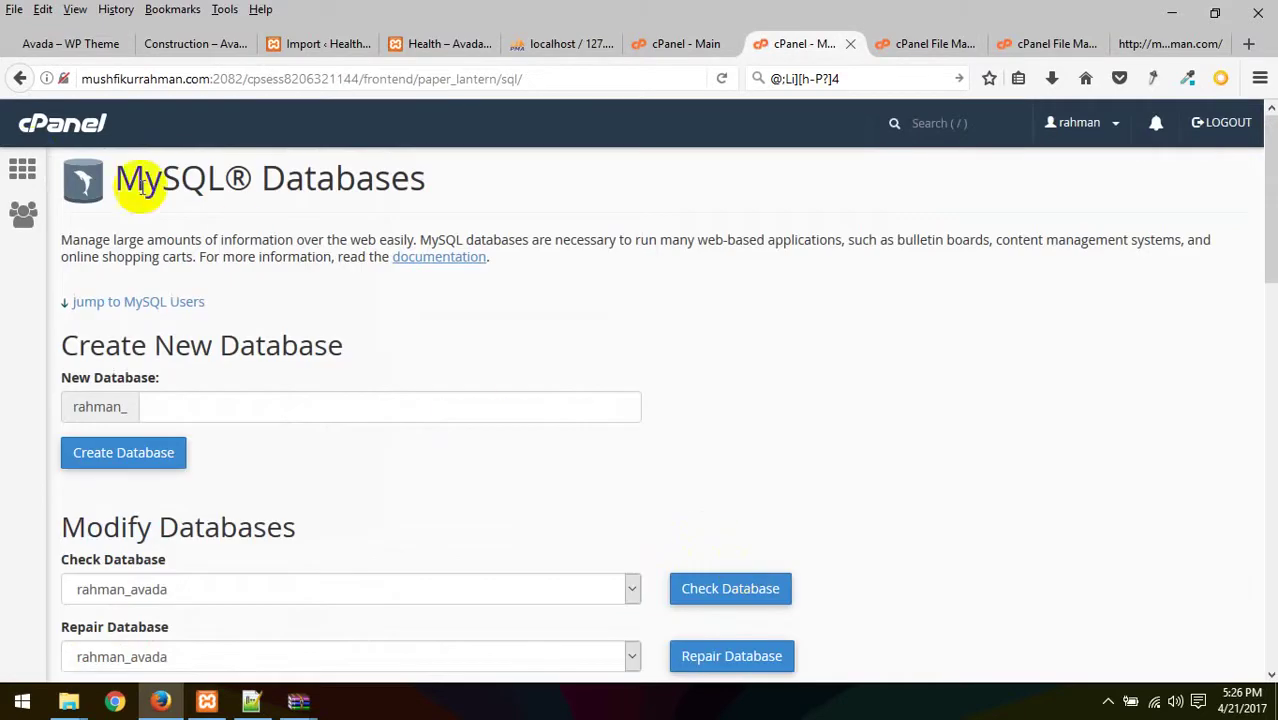
click(24, 166)
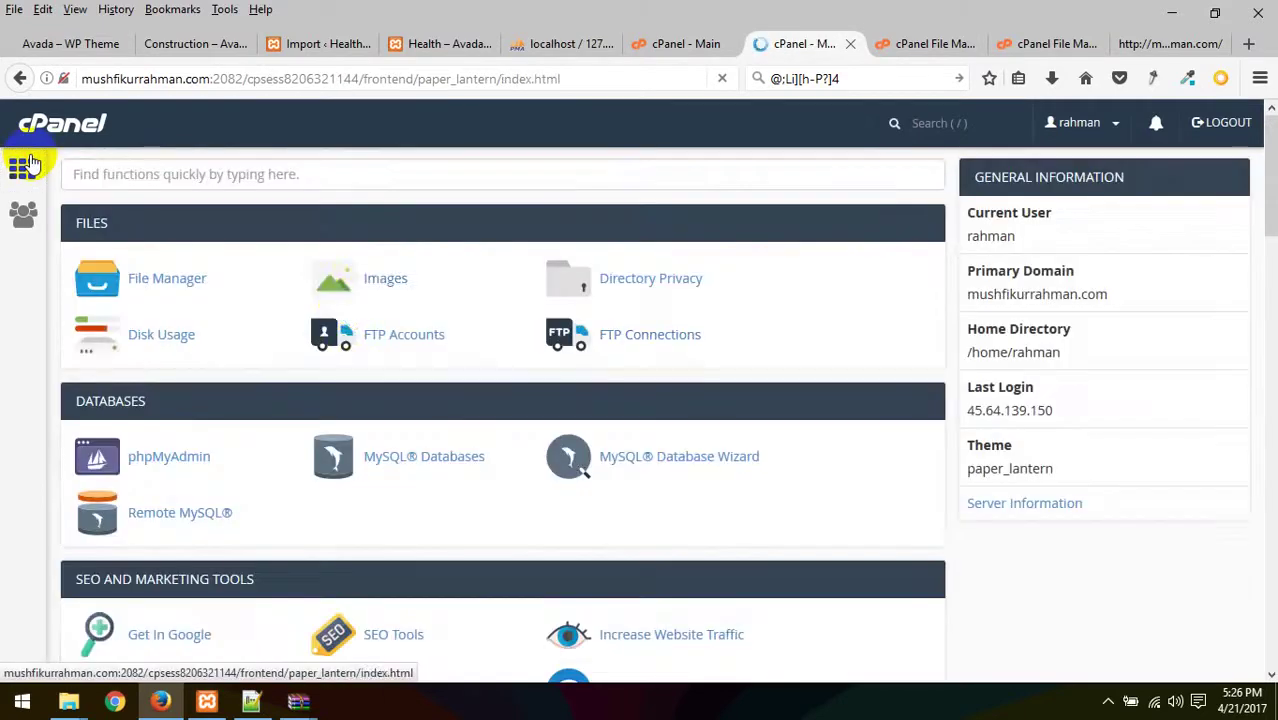
- Open phpMyAdmin in a new tab and close the finished file upload tab
right_click(190, 456)
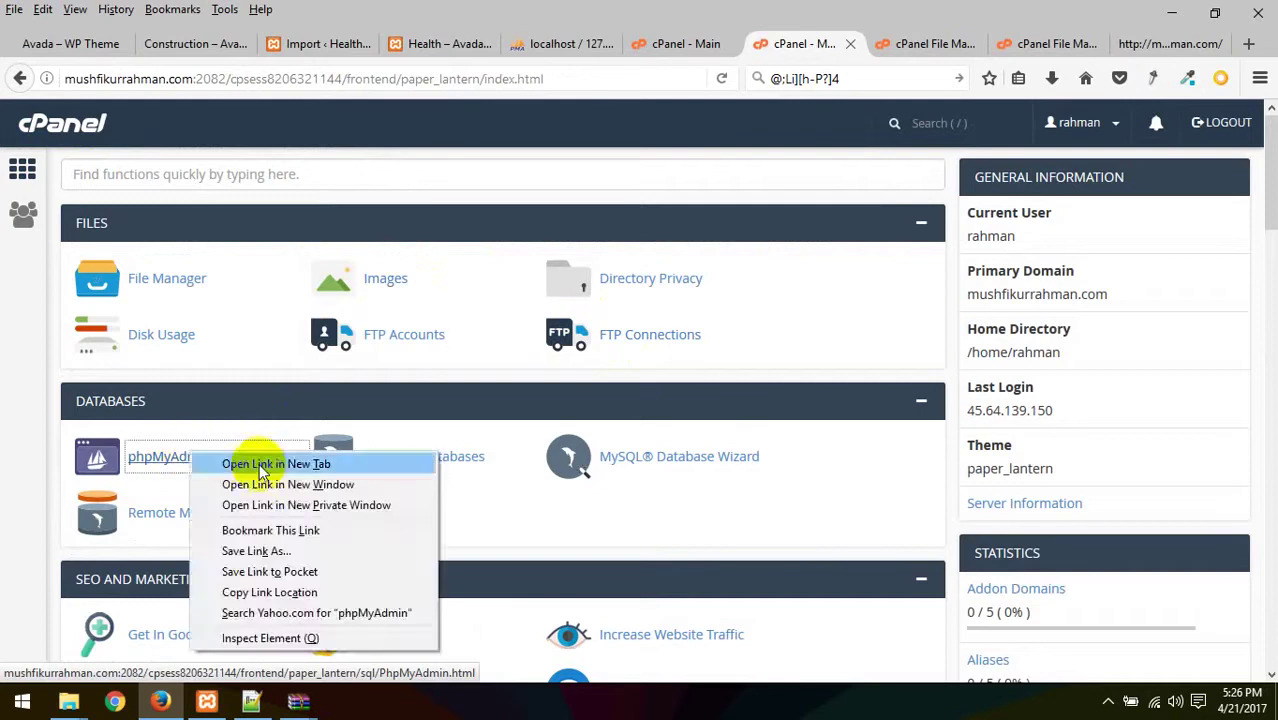
click(262, 464)
click(828, 44)
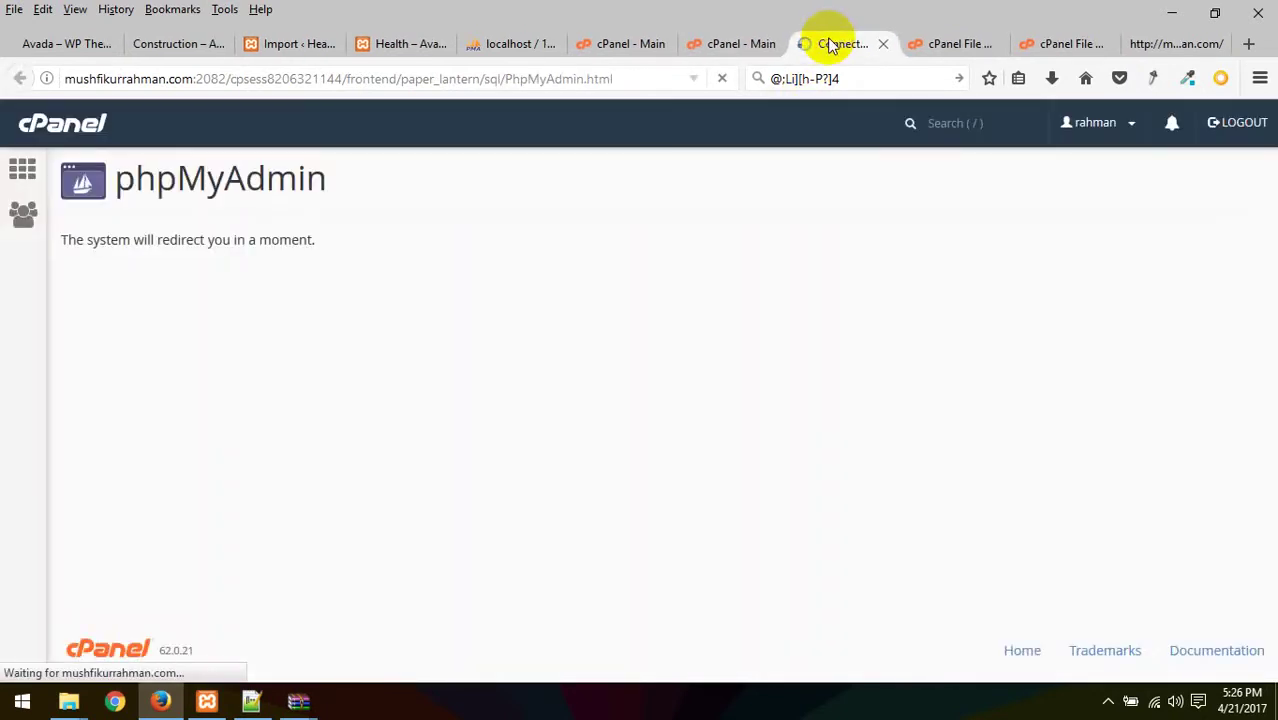
click(1062, 44)
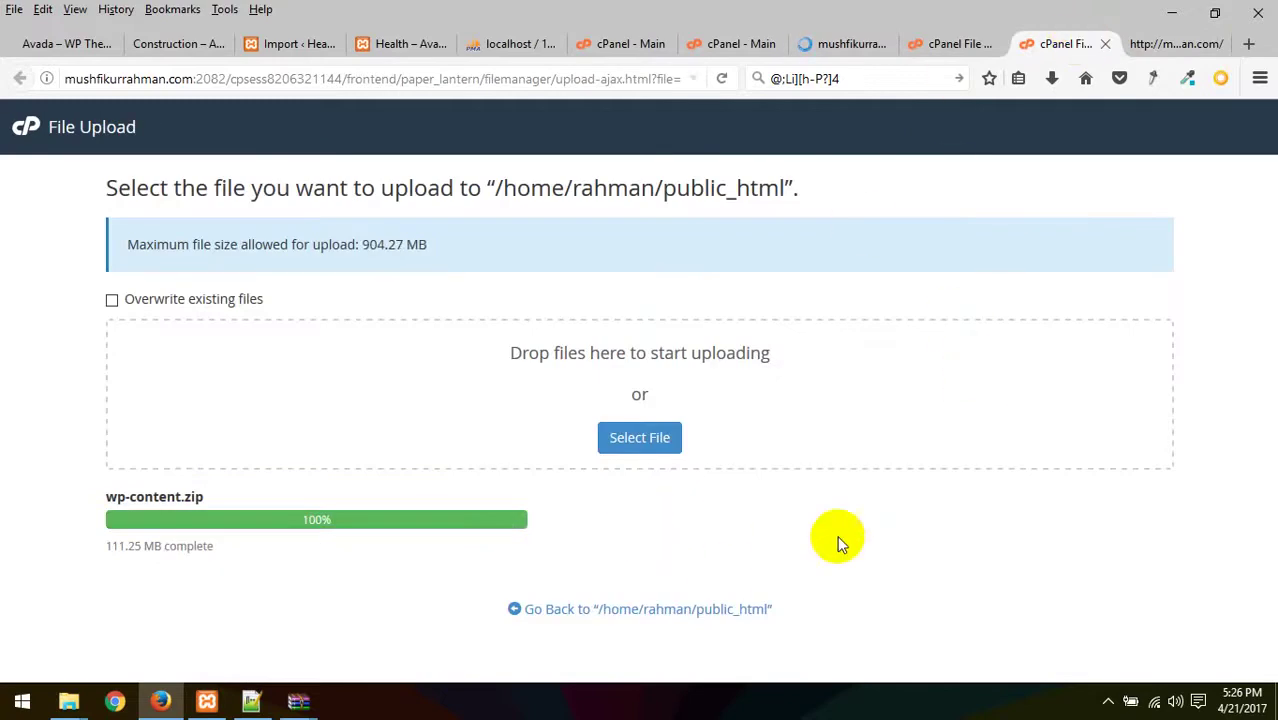
key(ctrl+w)
click(885, 44)
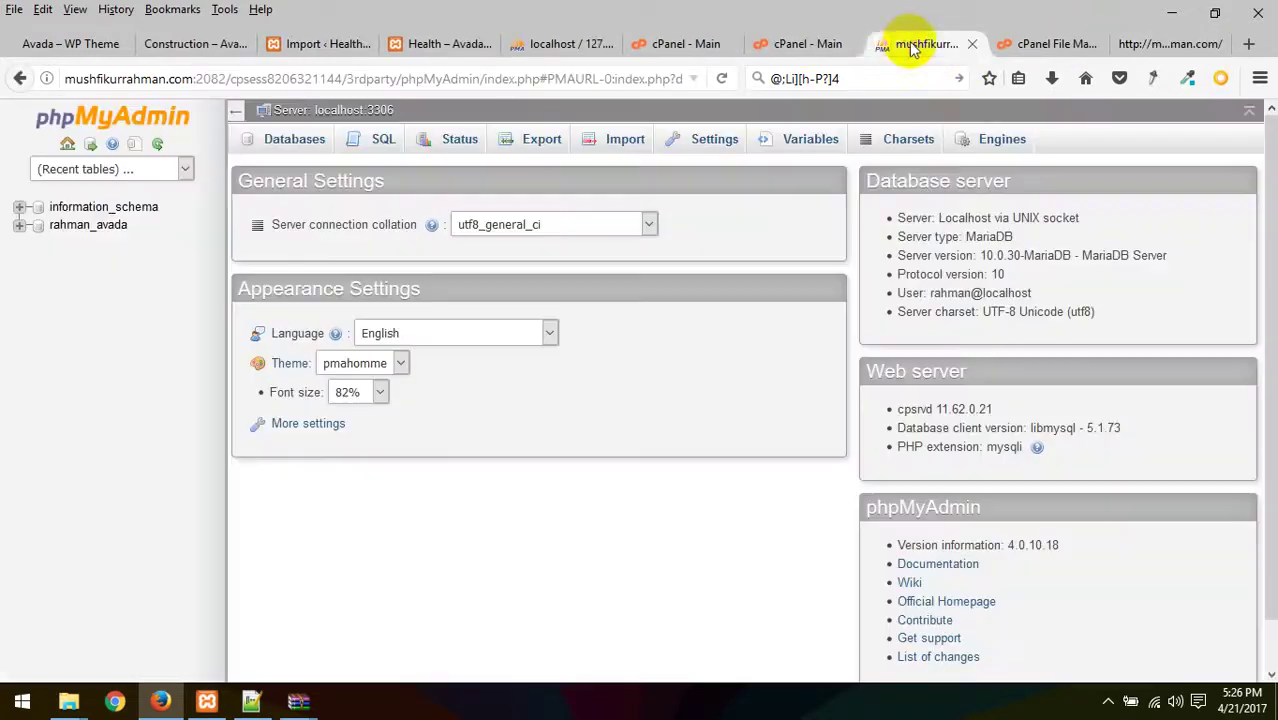
- Import wp80.sql from the Class 23 folder into rahman_avada, then view the ms_users table
click(60, 230)
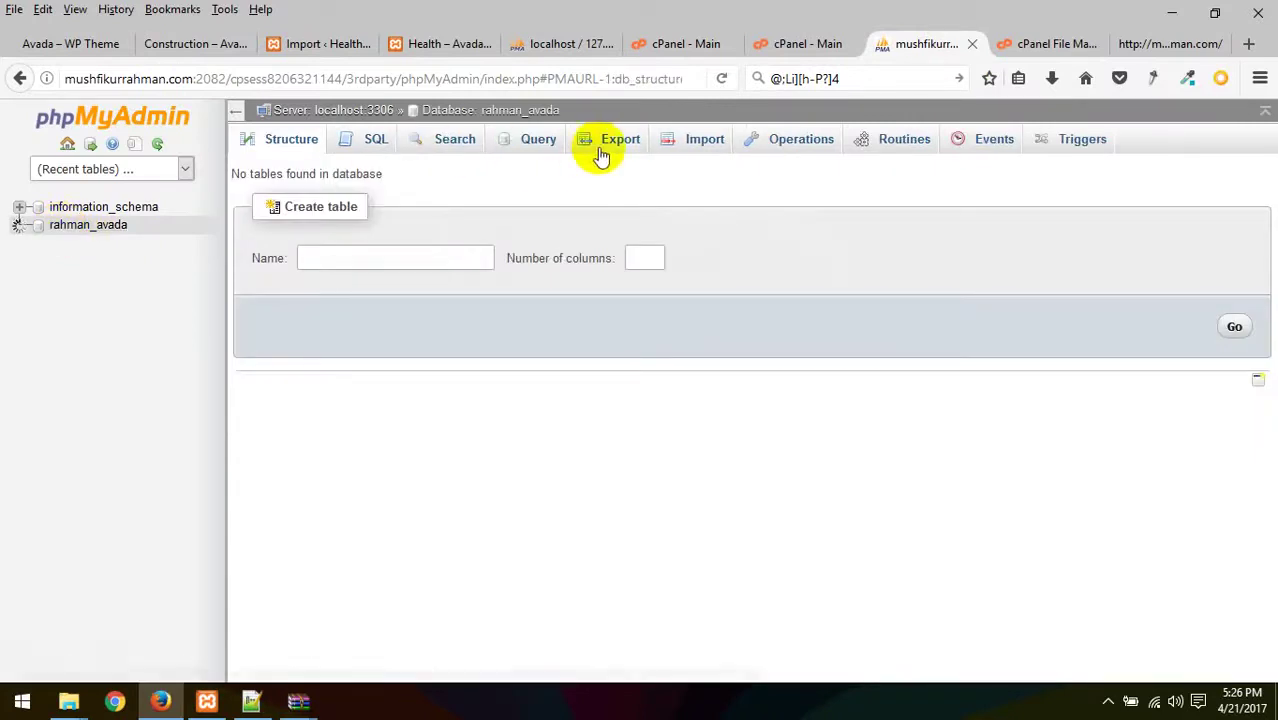
click(690, 146)
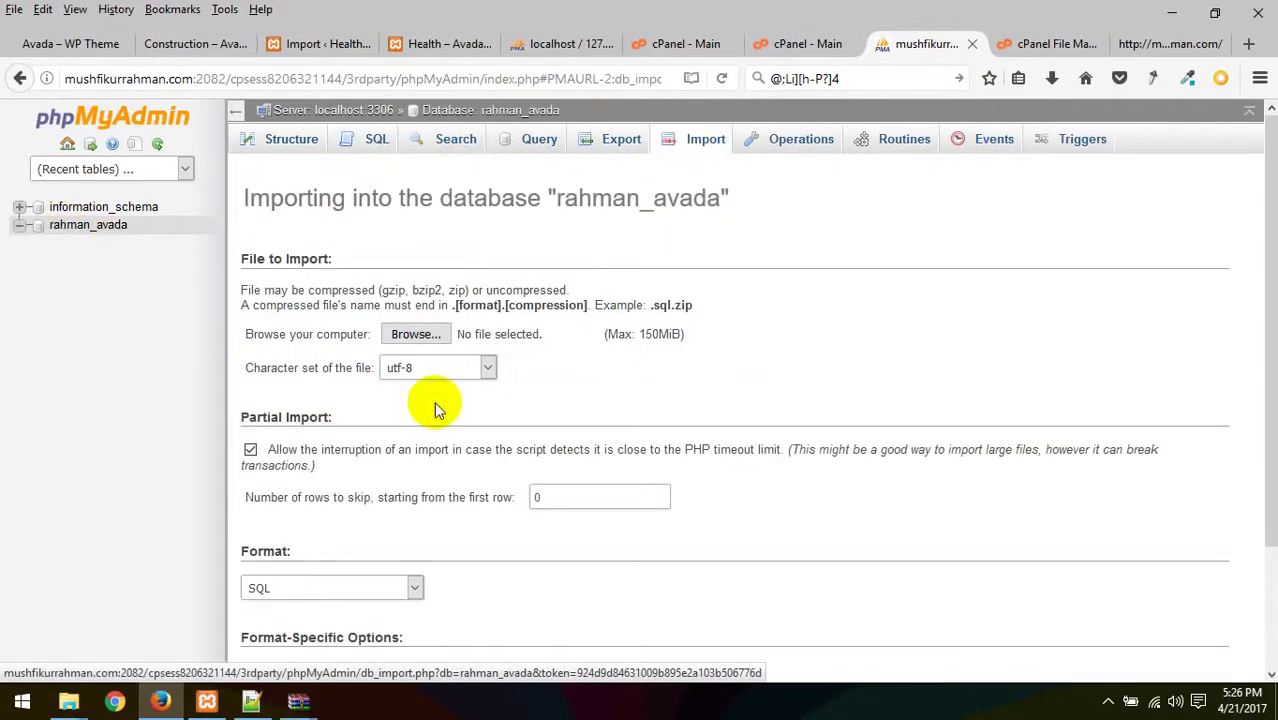
click(419, 334)
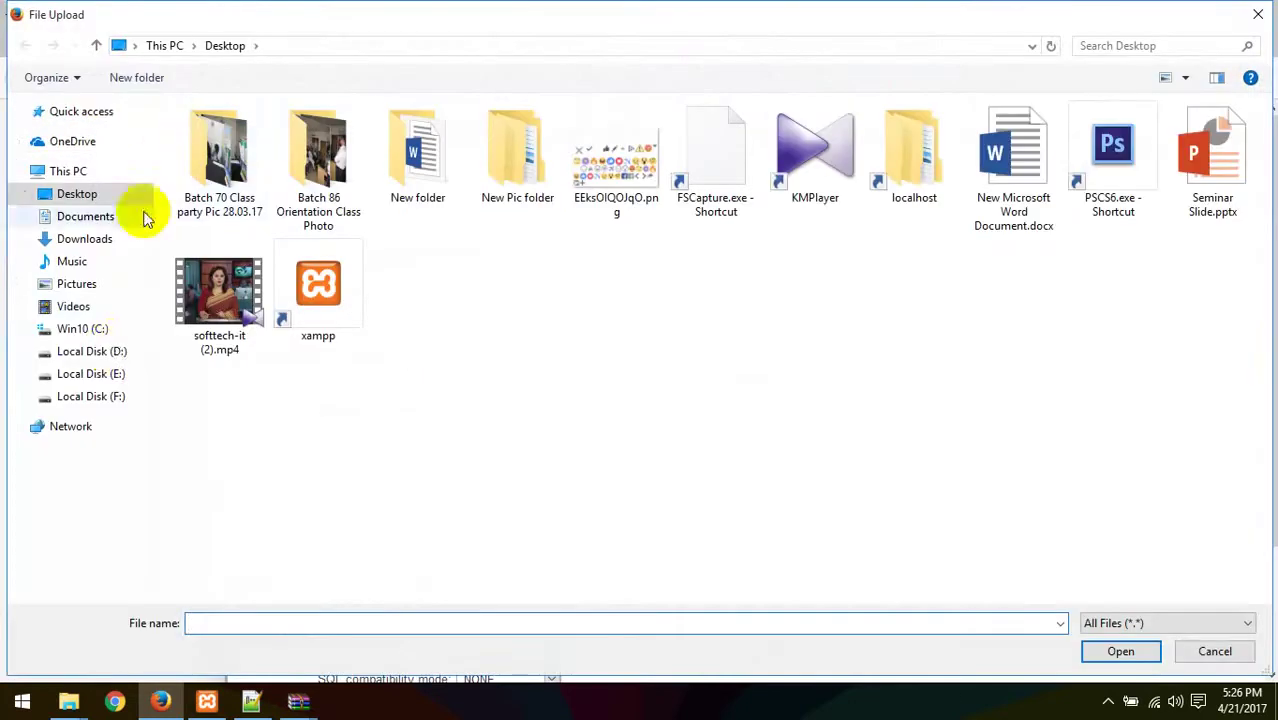
click(90, 398)
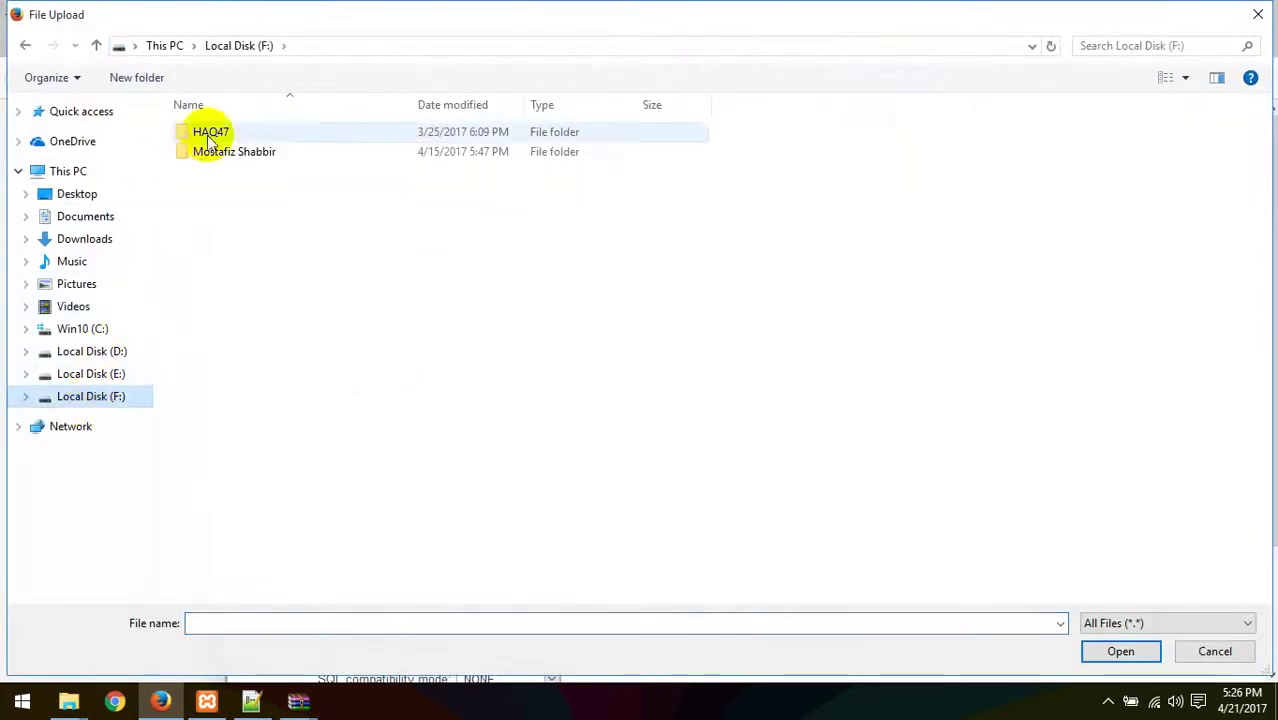
double_click(234, 154)
double_click(290, 151)
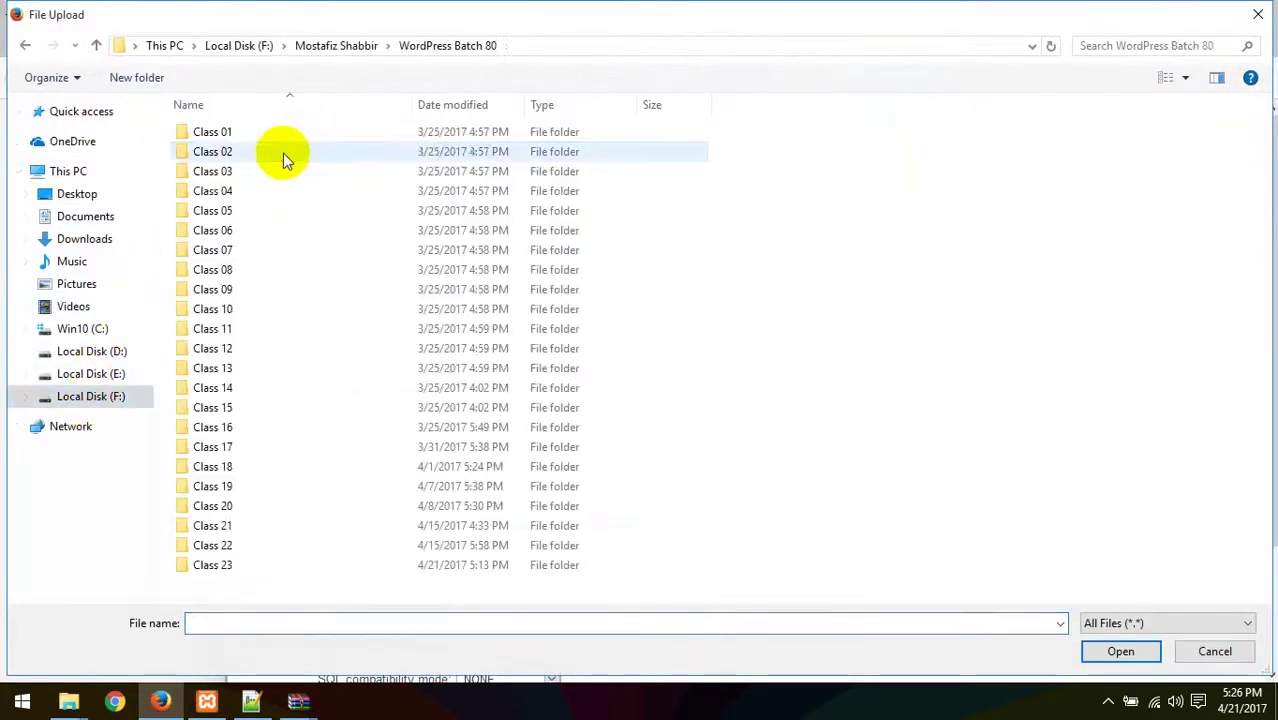
click(236, 565)
double_click(236, 563)
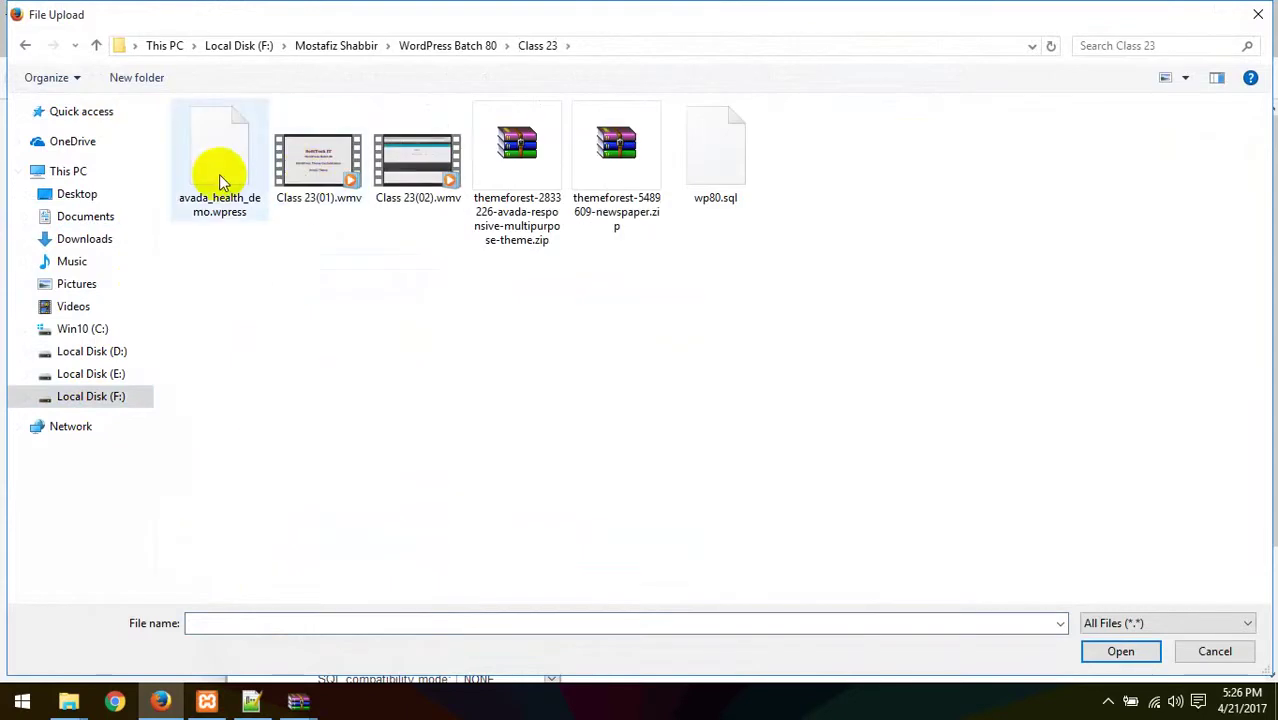
double_click(714, 185)
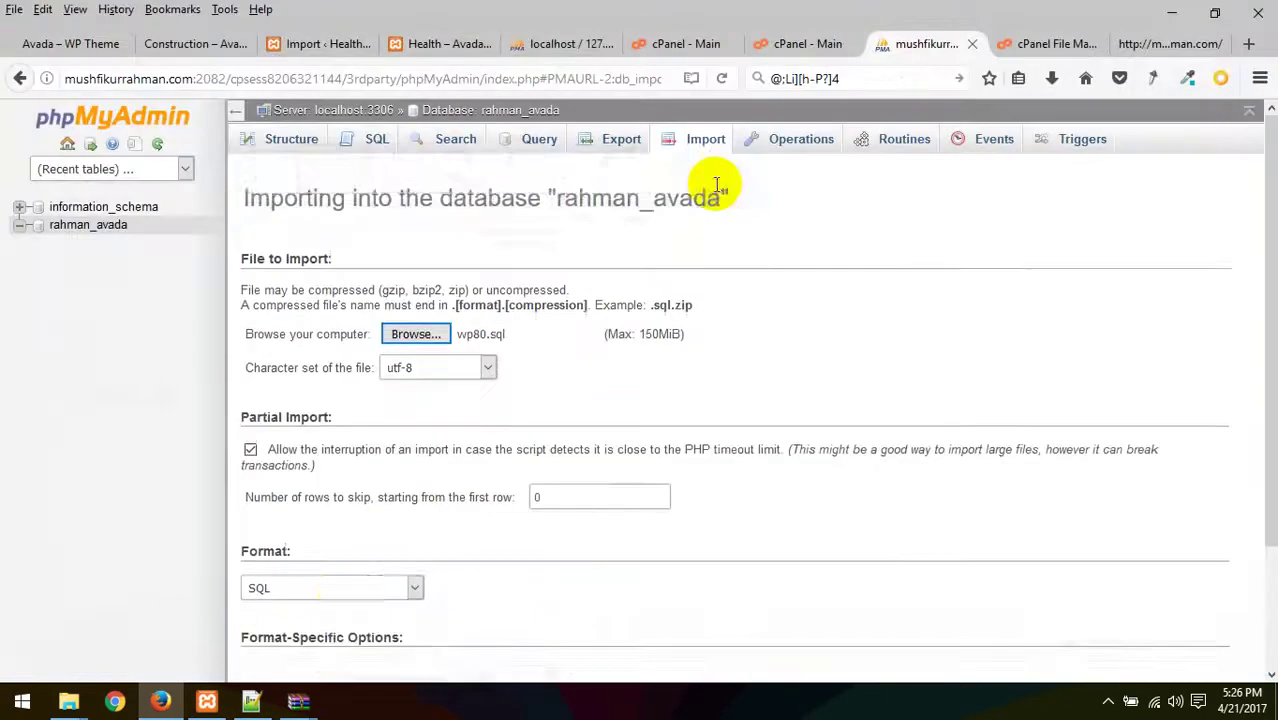
scroll(342, 550, down, 3)
click(280, 611)
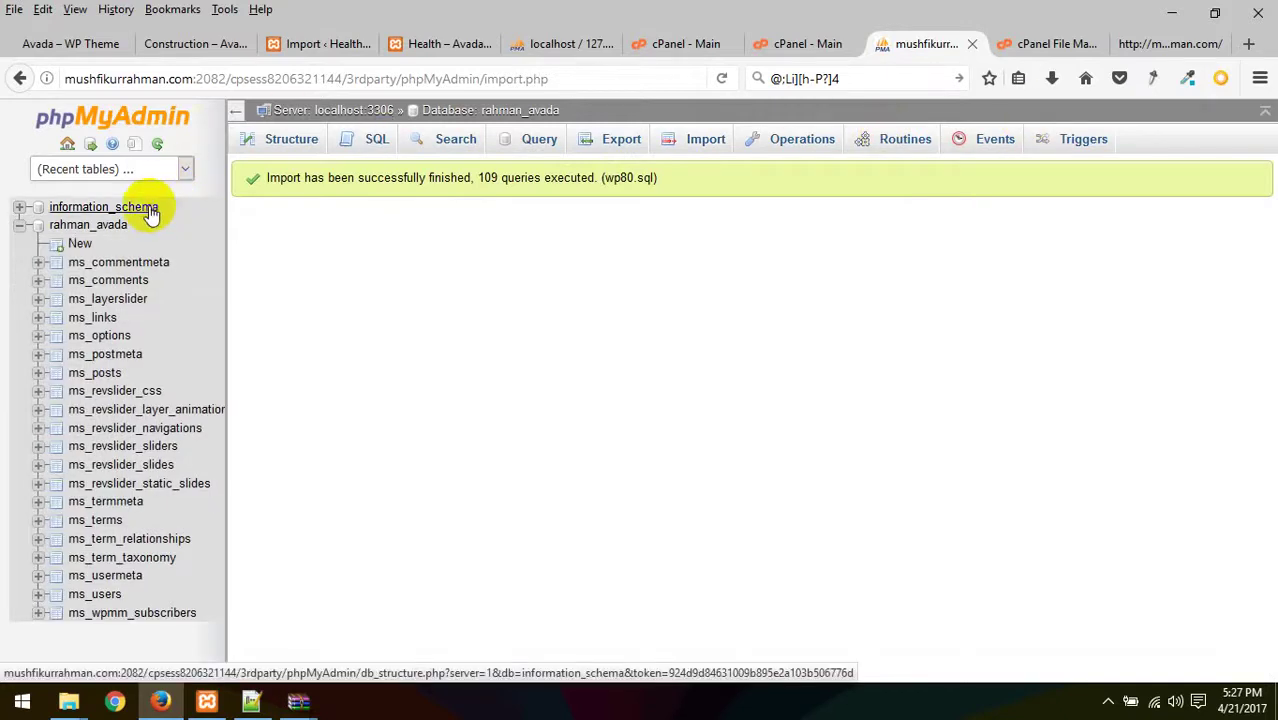
click(98, 597)
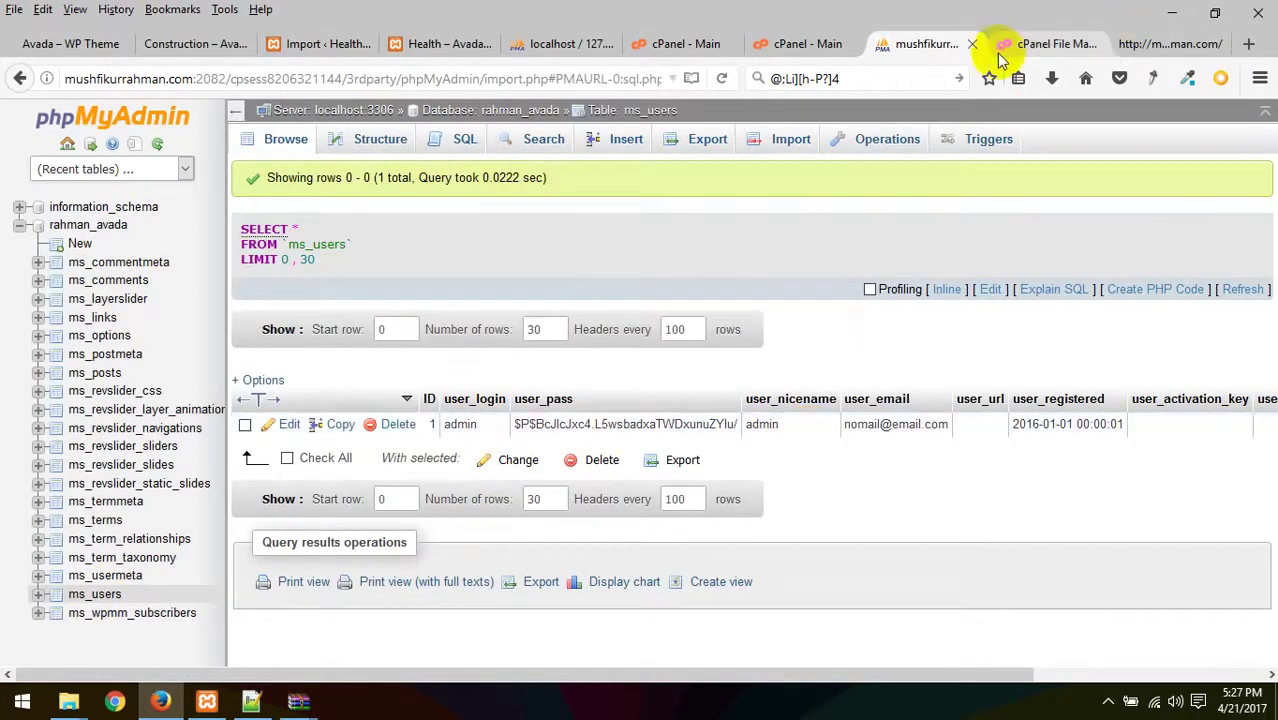
- Extract wp-content.zip into public_html and close the Extraction Results dialog
click(1052, 44)
click(1140, 46)
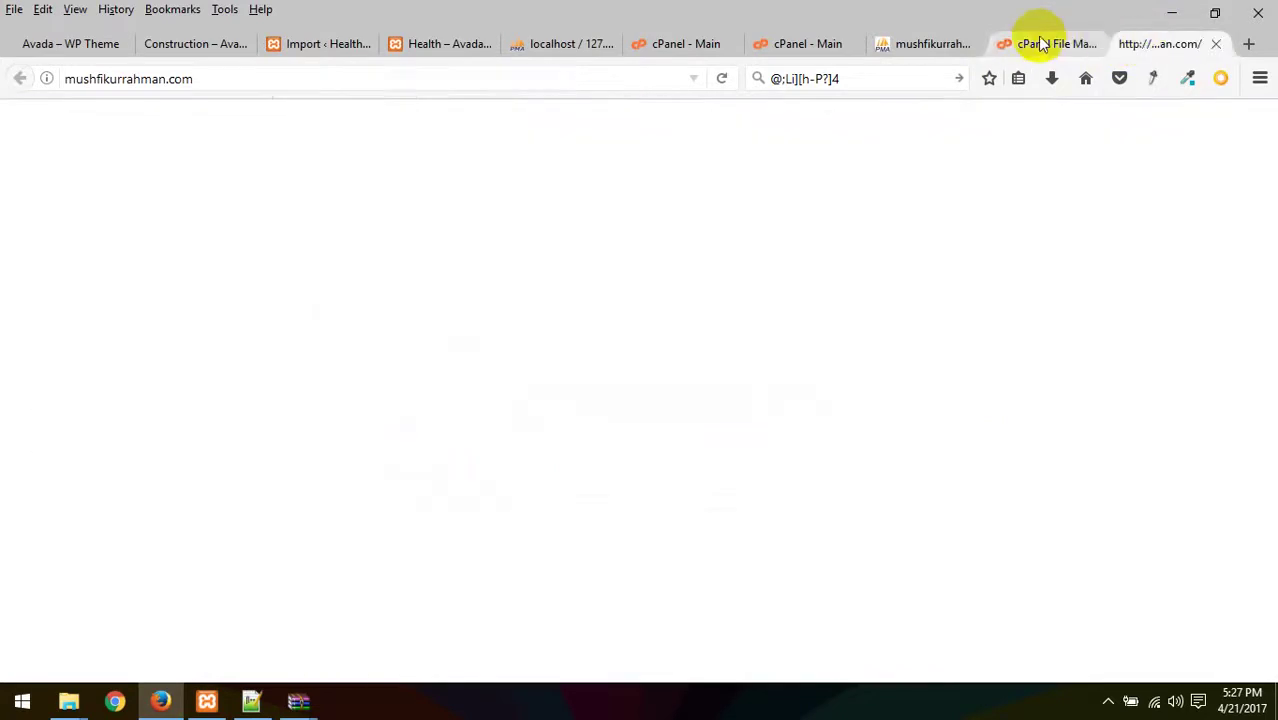
click(1035, 44)
right_click(407, 330)
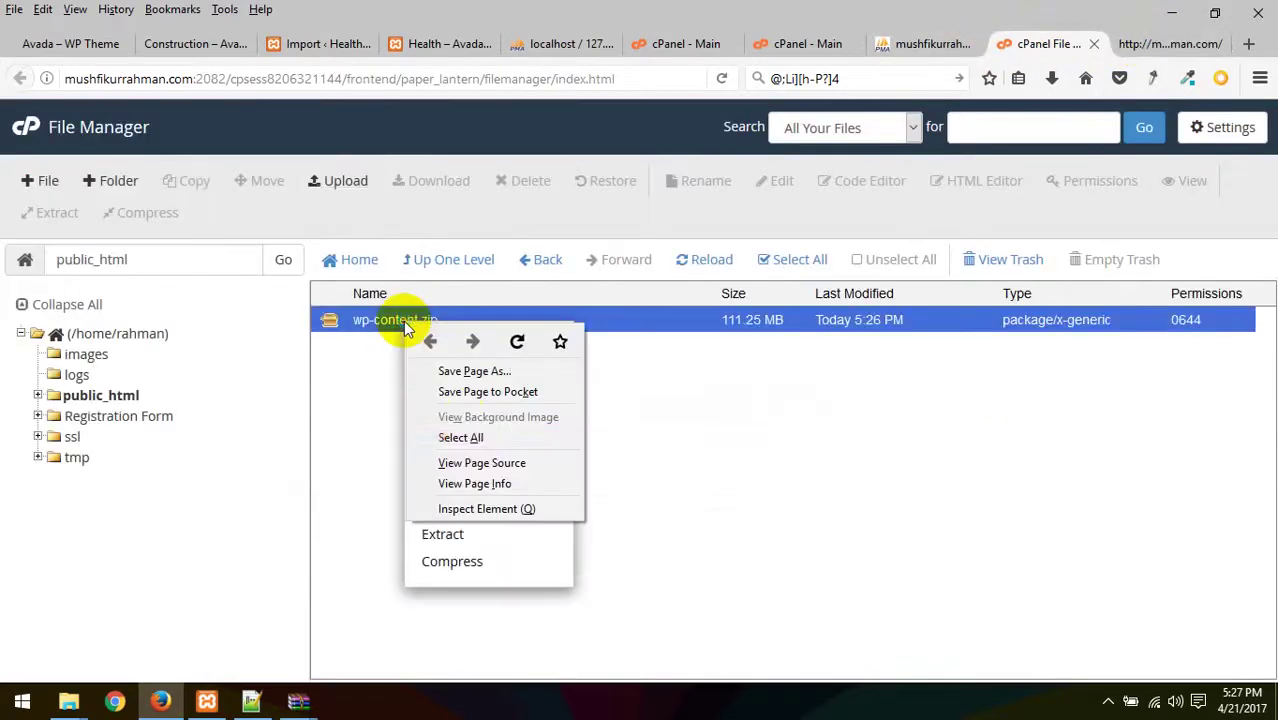
click(799, 465)
click(798, 466)
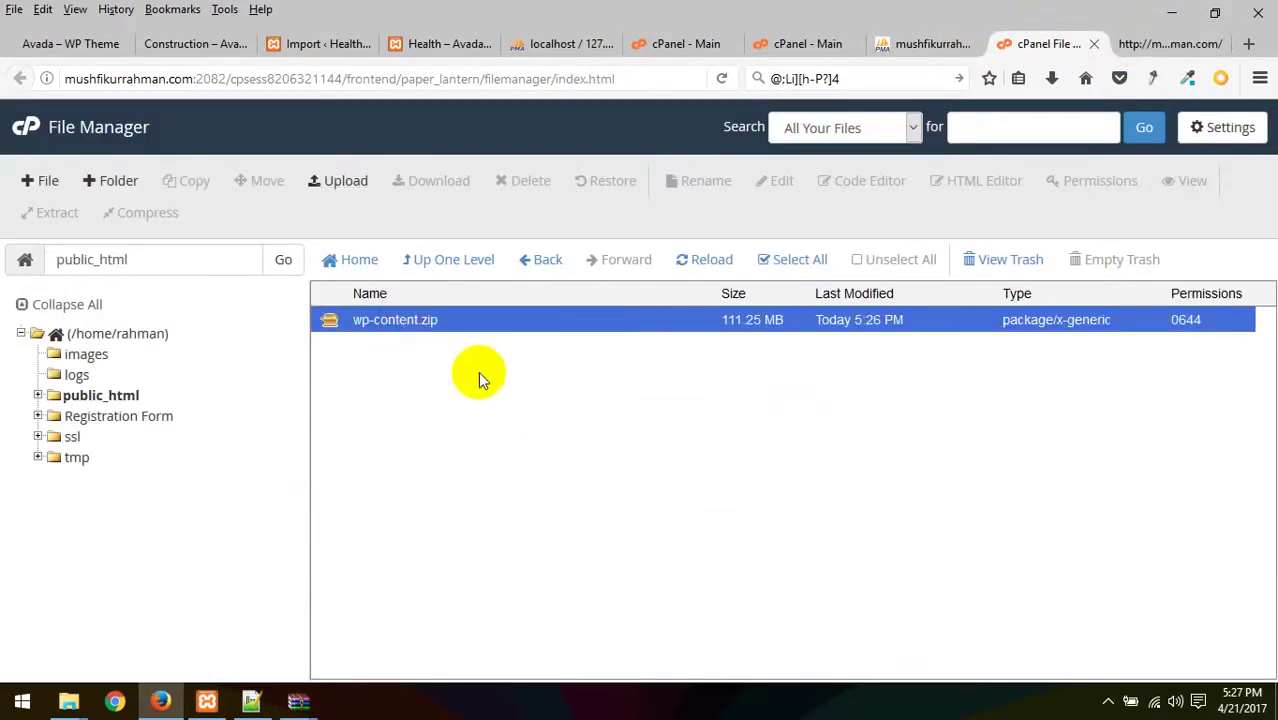
right_click(397, 321)
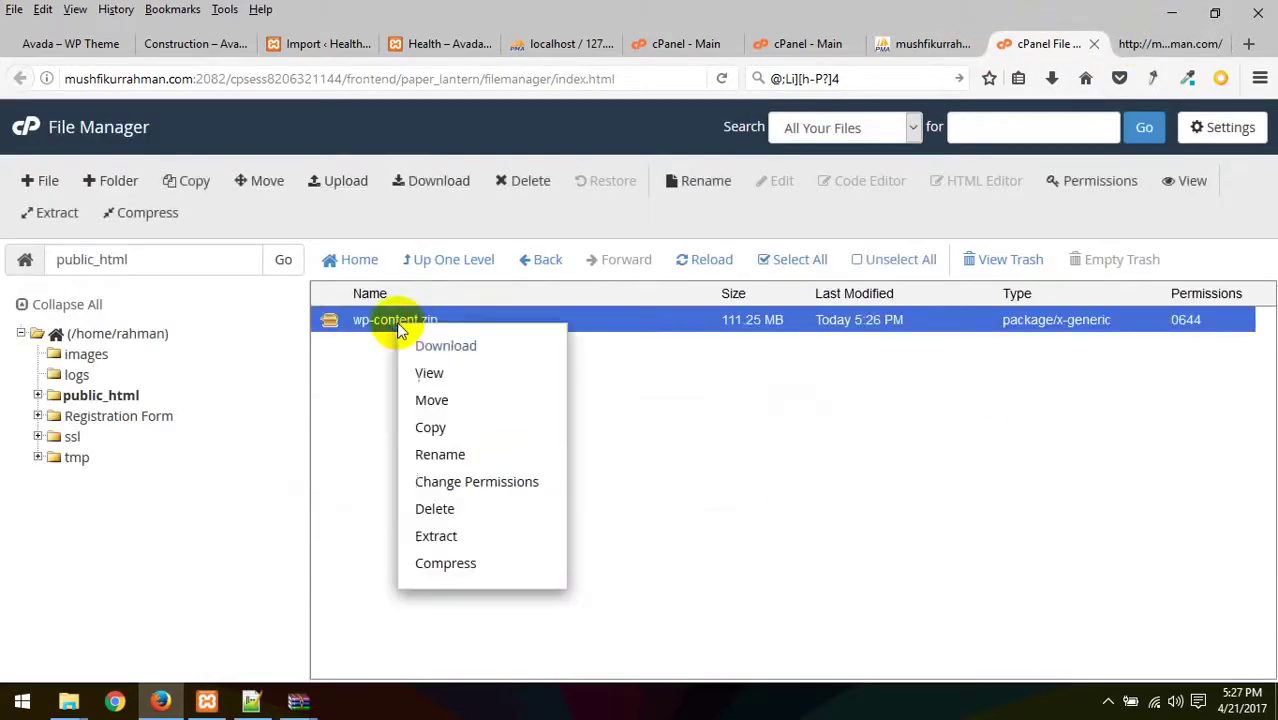
click(436, 536)
click(755, 487)
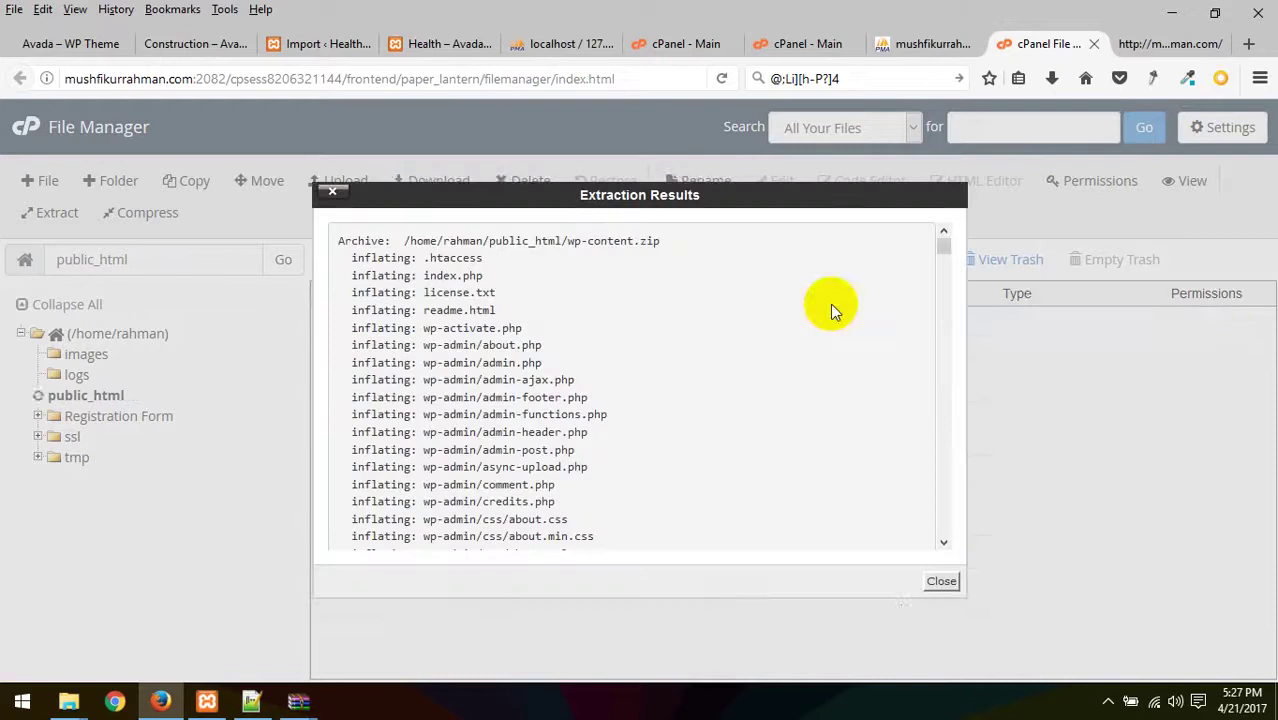
click(940, 582)
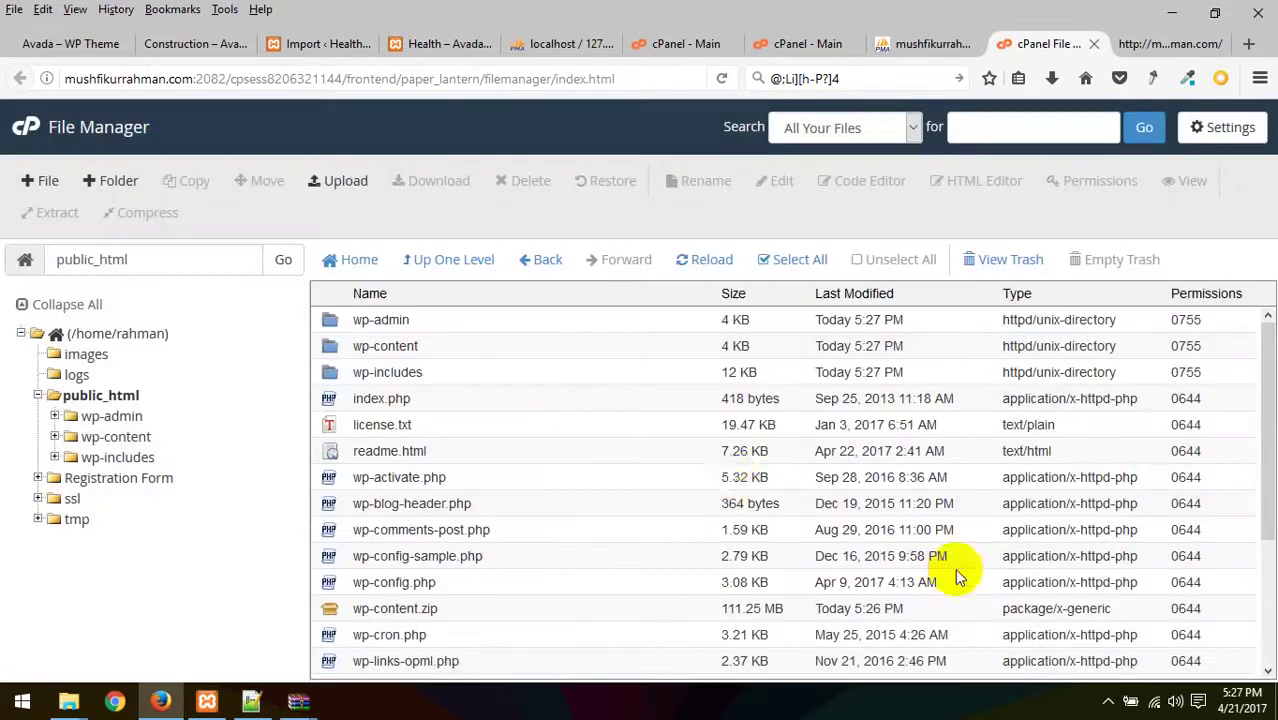
- Select wp-config.php in the extracted public_html listing
scroll(585, 512, down, 3)
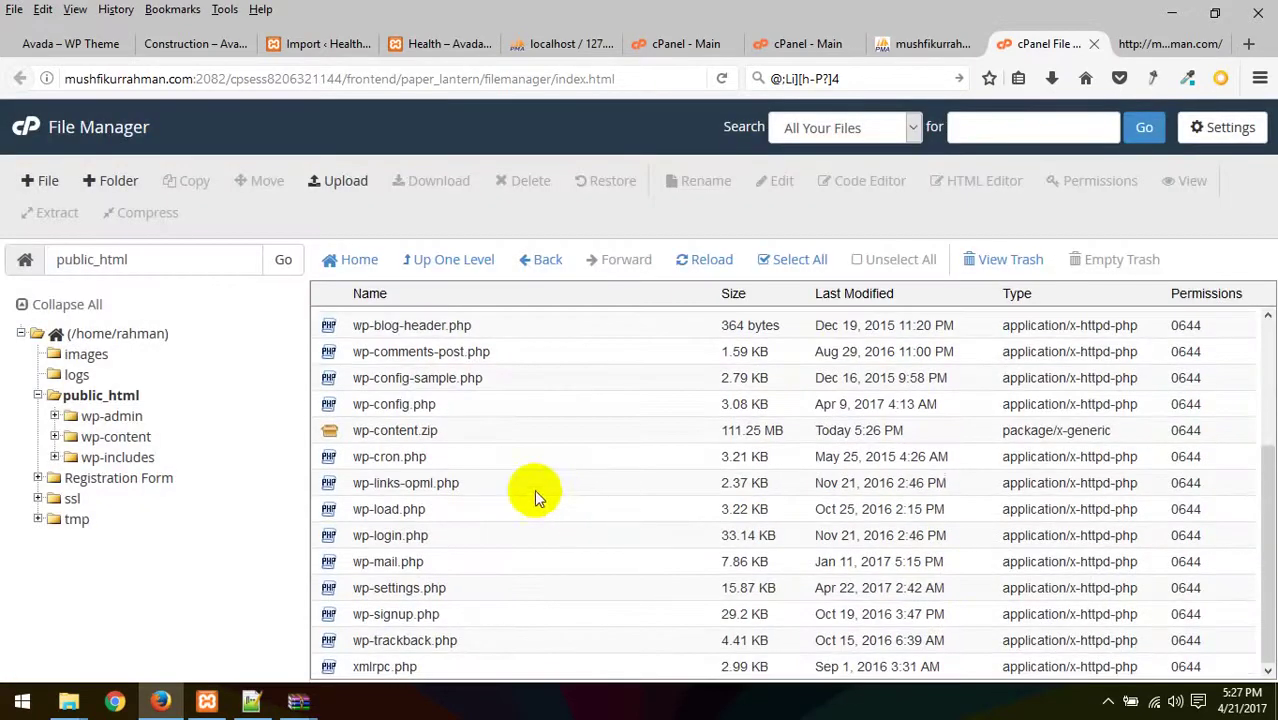
click(393, 430)
scroll(549, 426, up, 3)
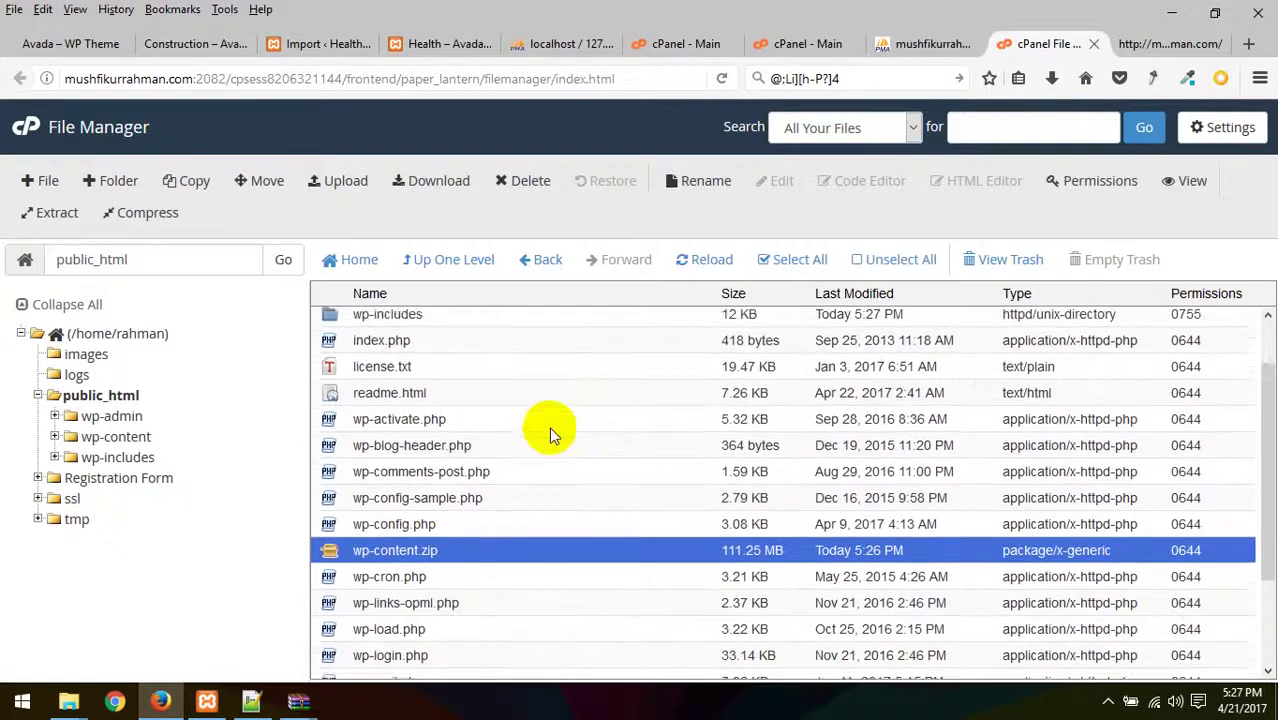
scroll(420, 550, down, 2)
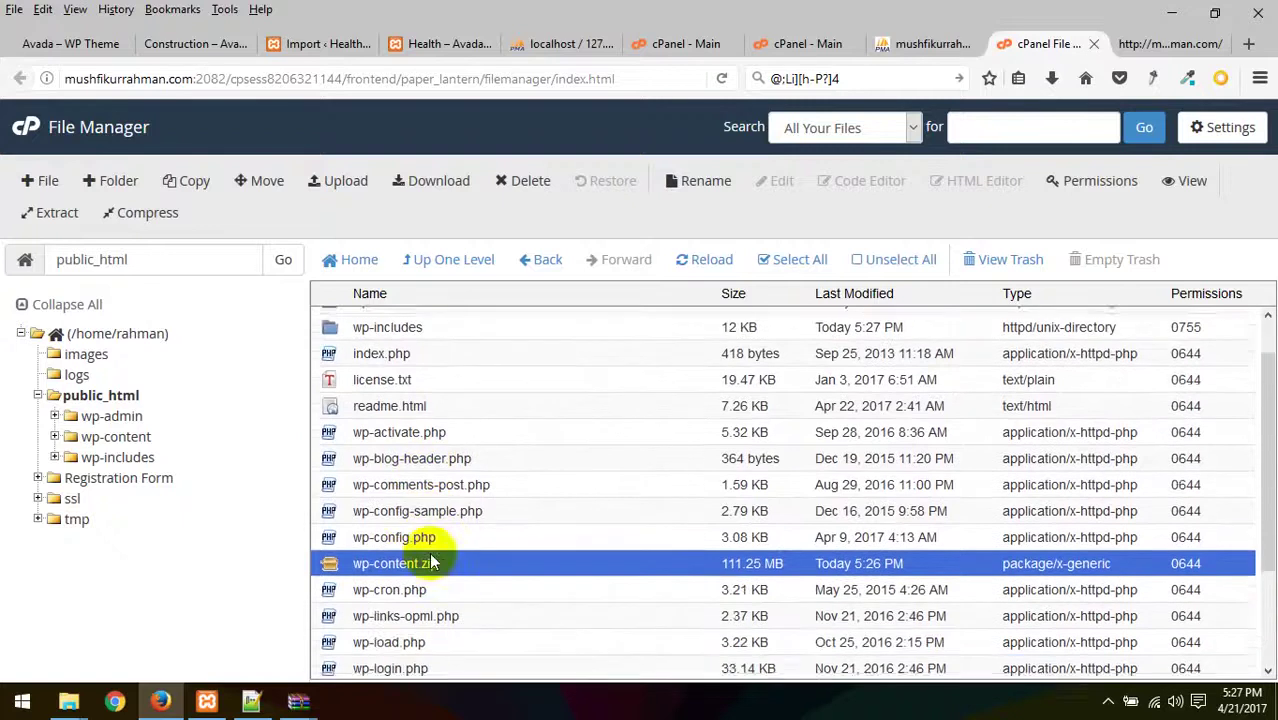
click(378, 472)
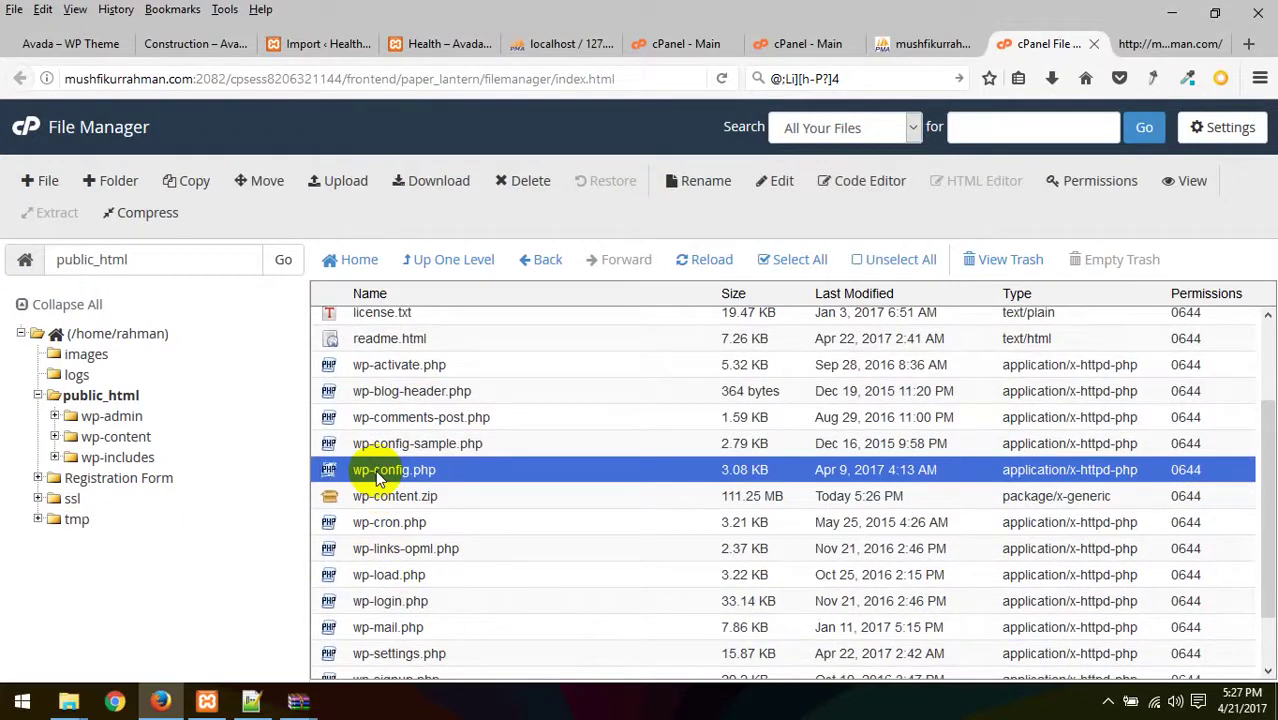
- Open wp-config.php in the Code Editor and place the caret in the DB_NAME value
click(886, 183)
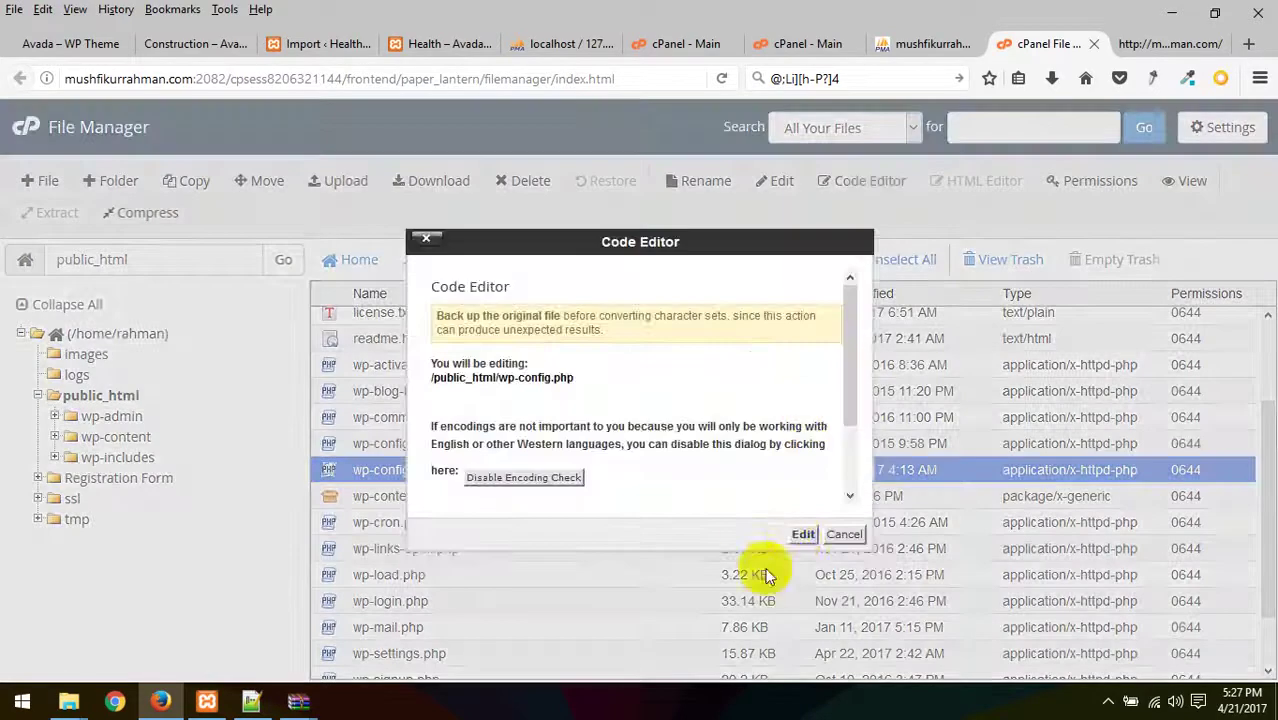
click(801, 534)
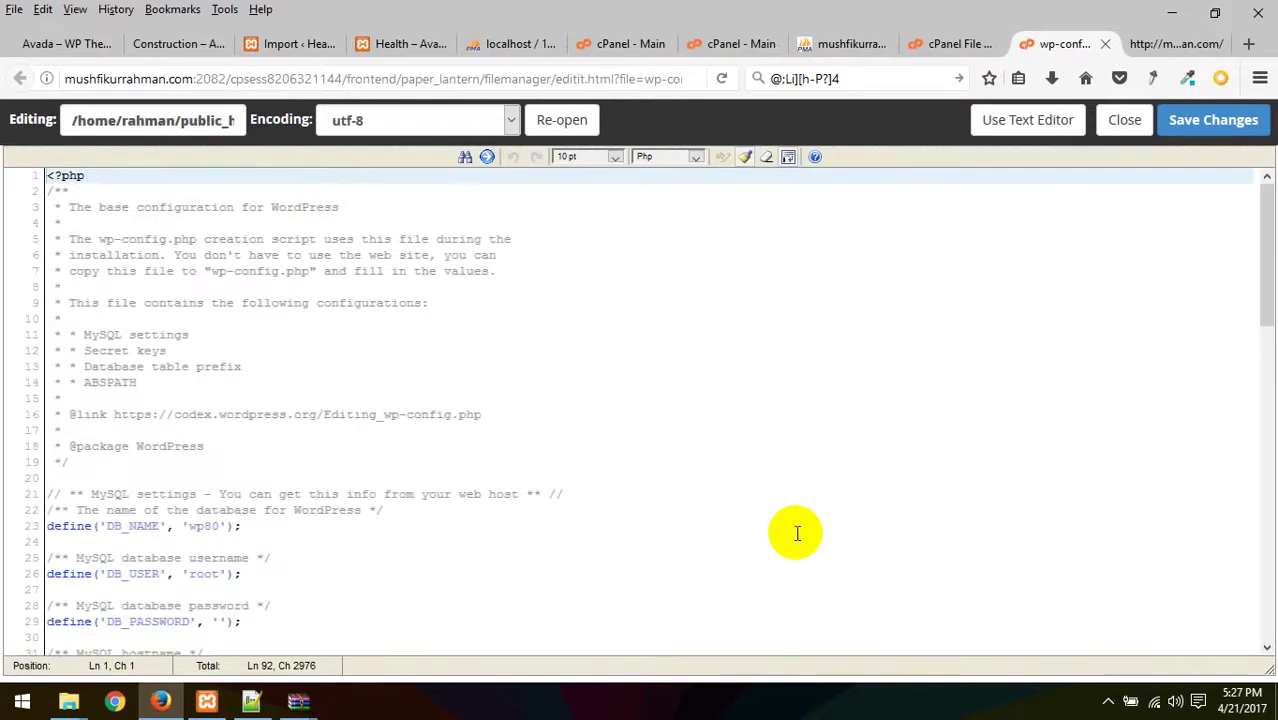
scroll(336, 567, down, 2)
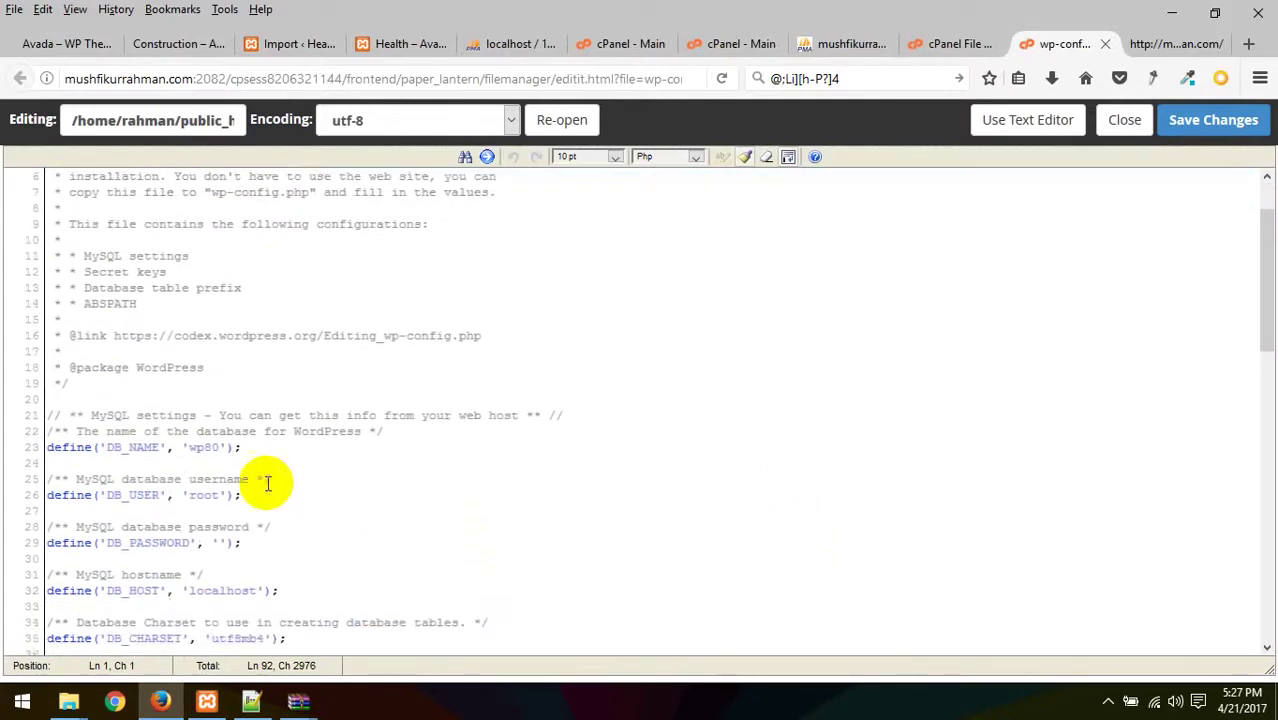
double_click(131, 447)
click(195, 447)
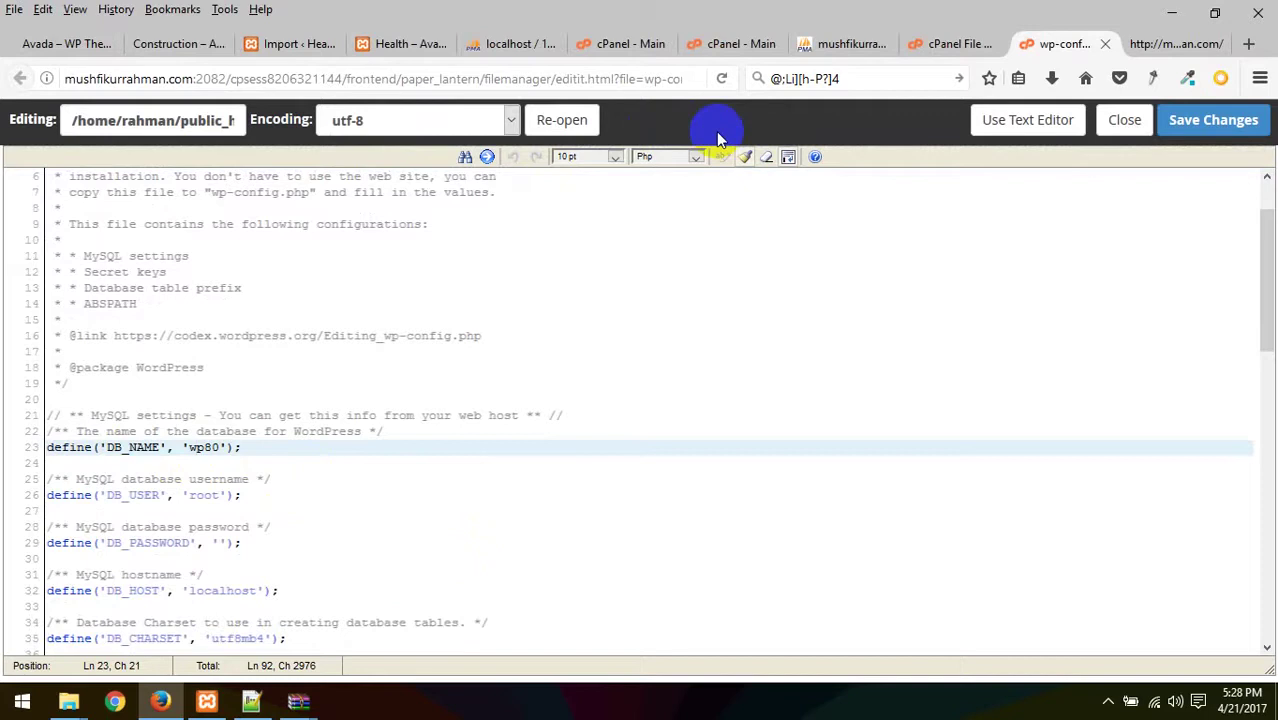
- Copy the rahman_avada name from phpMyAdmin and paste it as DB_NAME
click(720, 46)
click(835, 50)
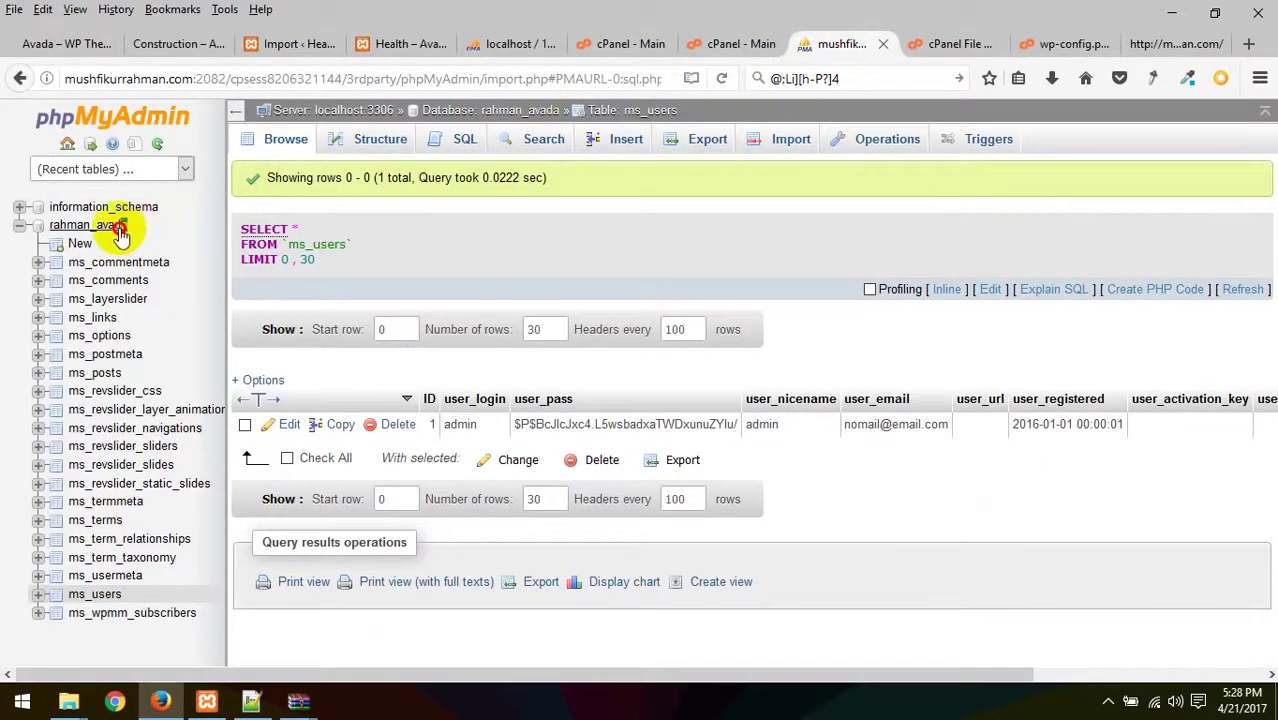
click(55, 228)
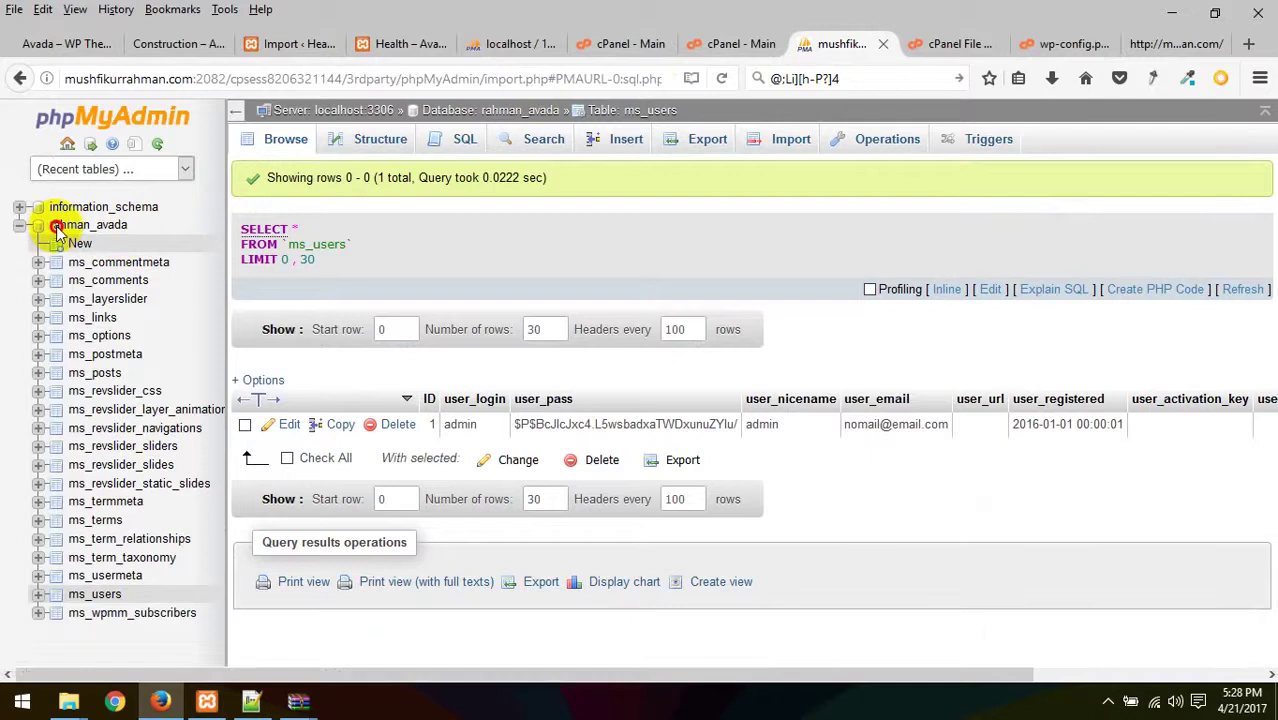
double_click(56, 227)
key(ctrl+c)
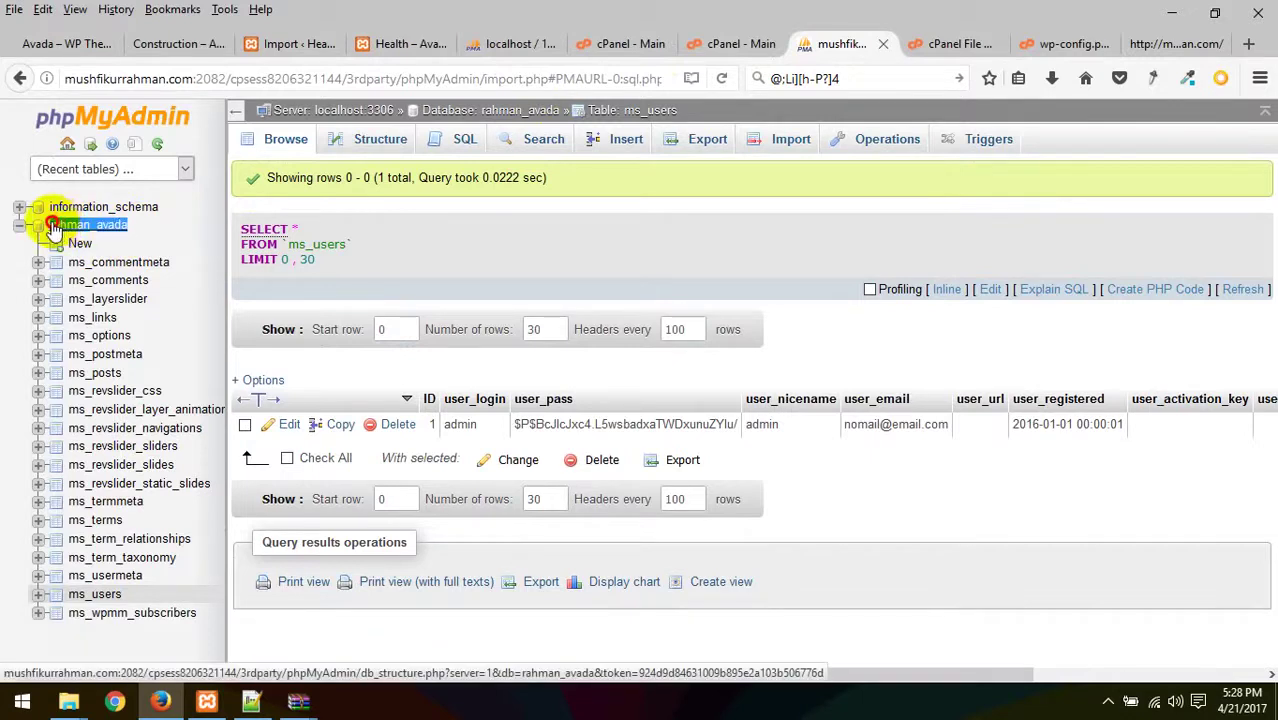
click(1062, 44)
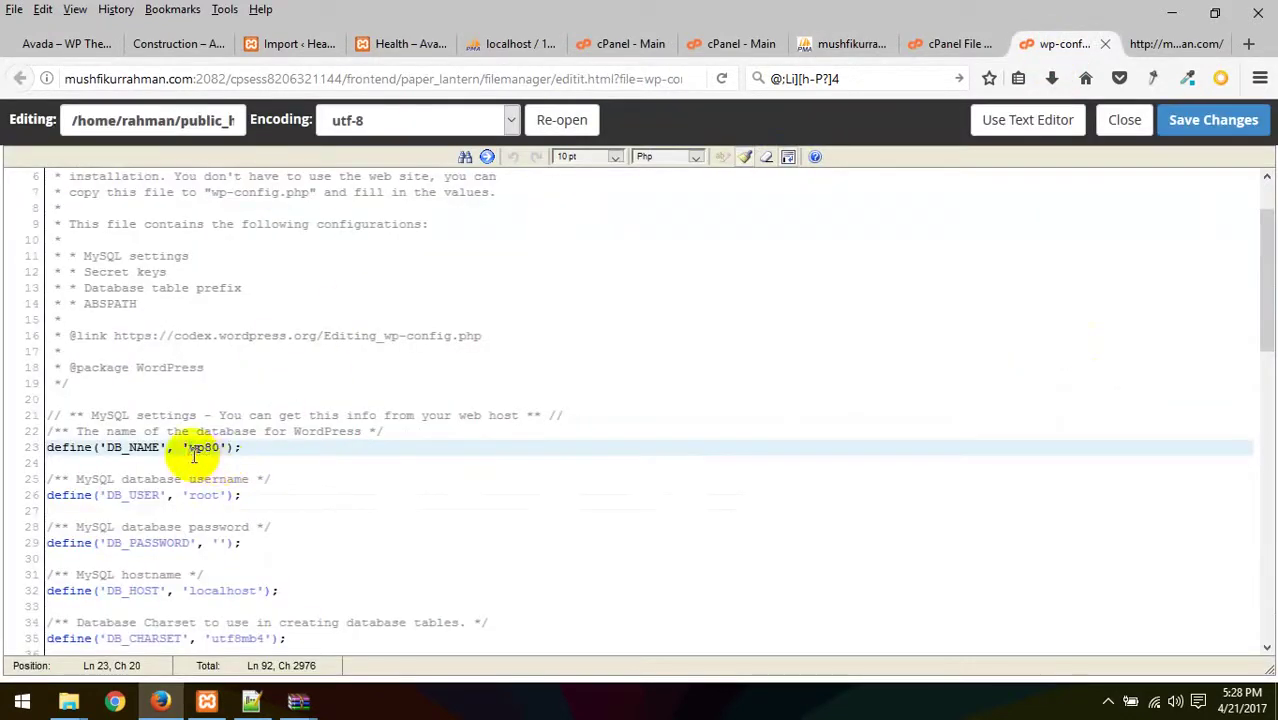
key(ctrl+v)
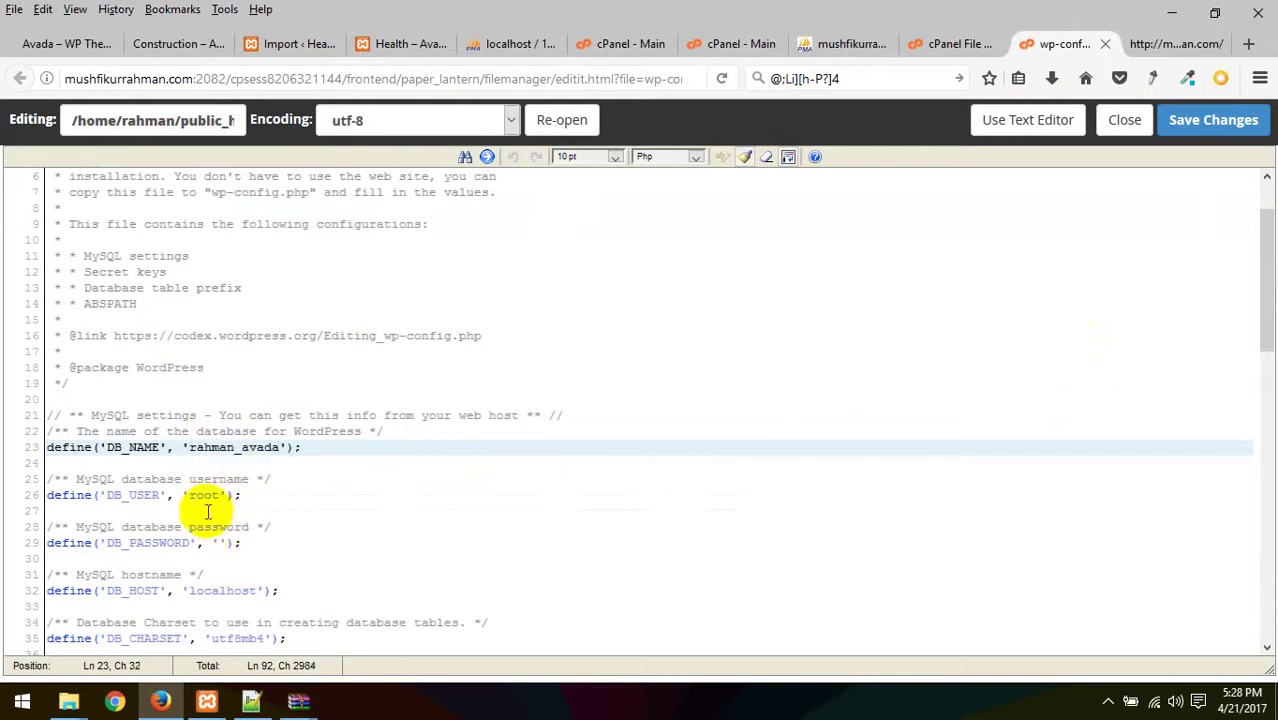
- Set DB_USER to rahman_avada, fill in the database password, and save wp-config.php
double_click(204, 495)
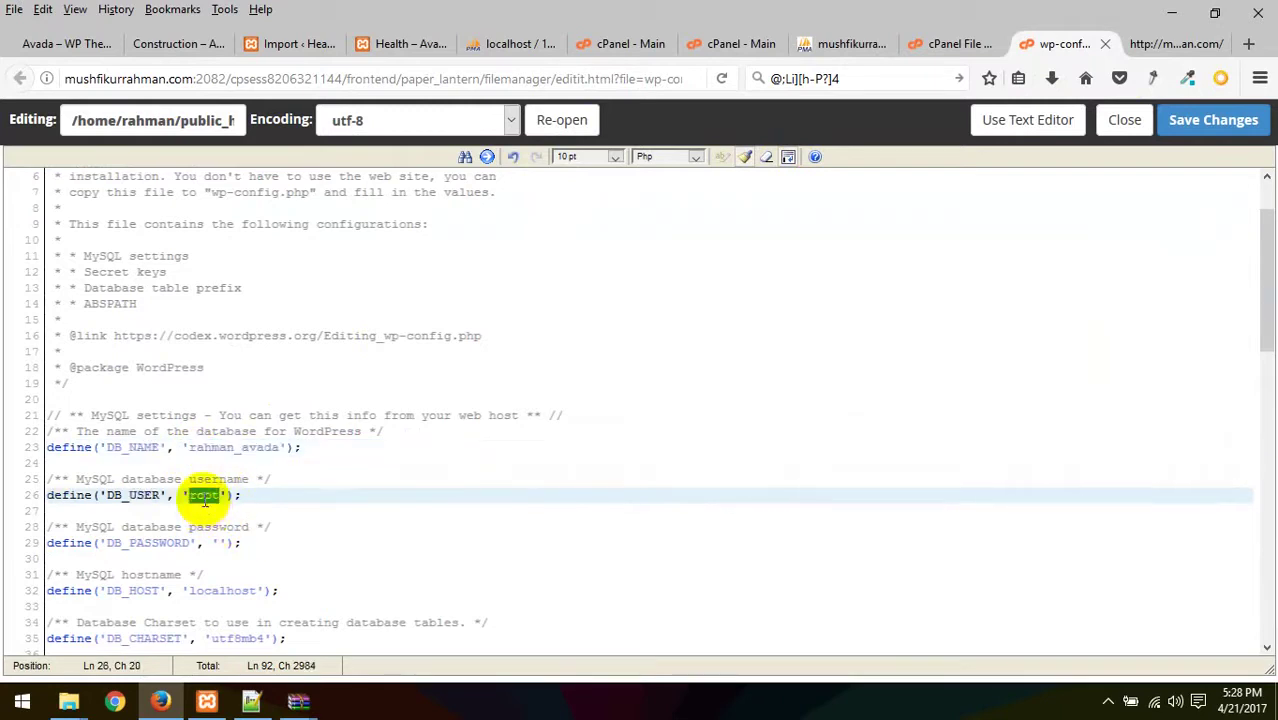
key(ctrl+v)
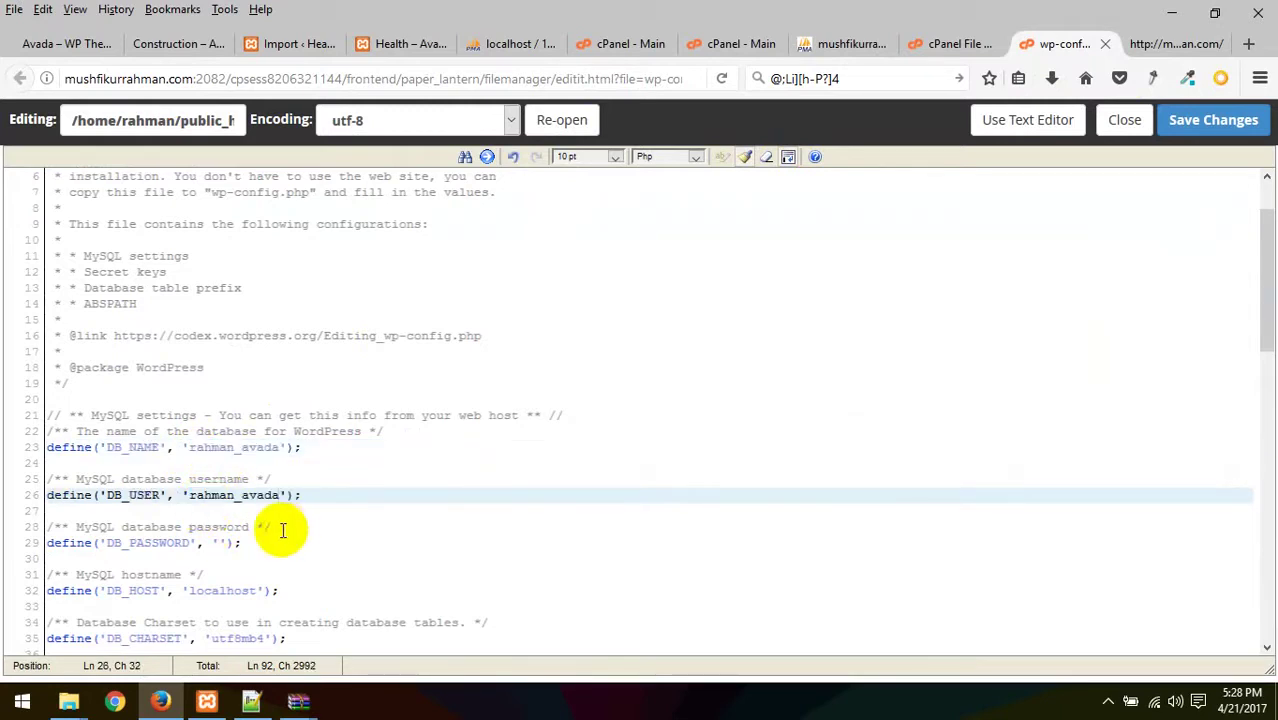
click(750, 79)
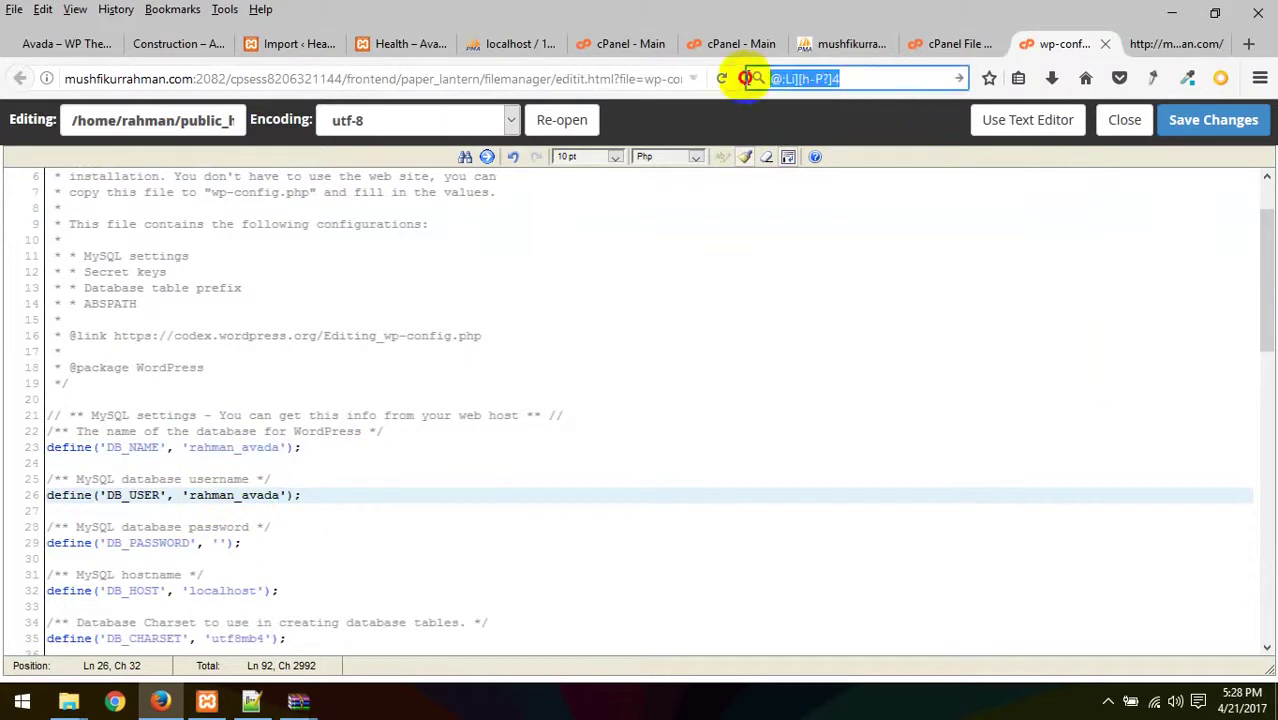
click(220, 546)
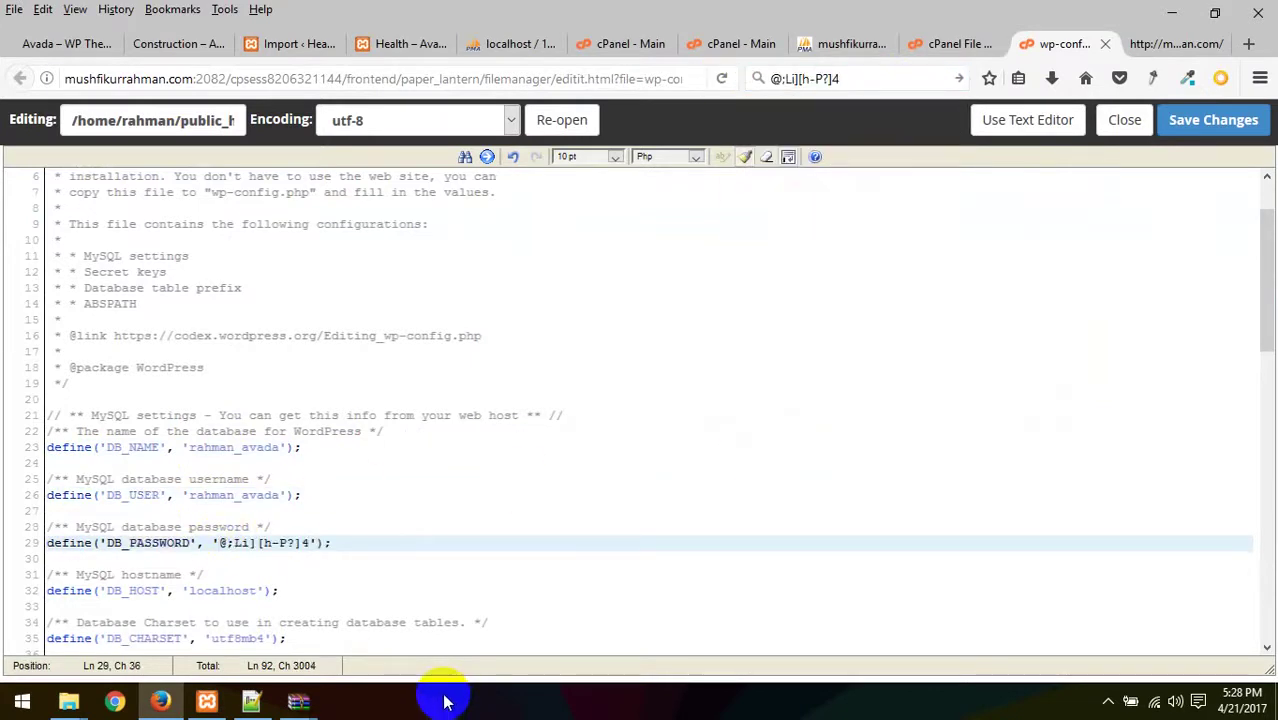
click(1221, 128)
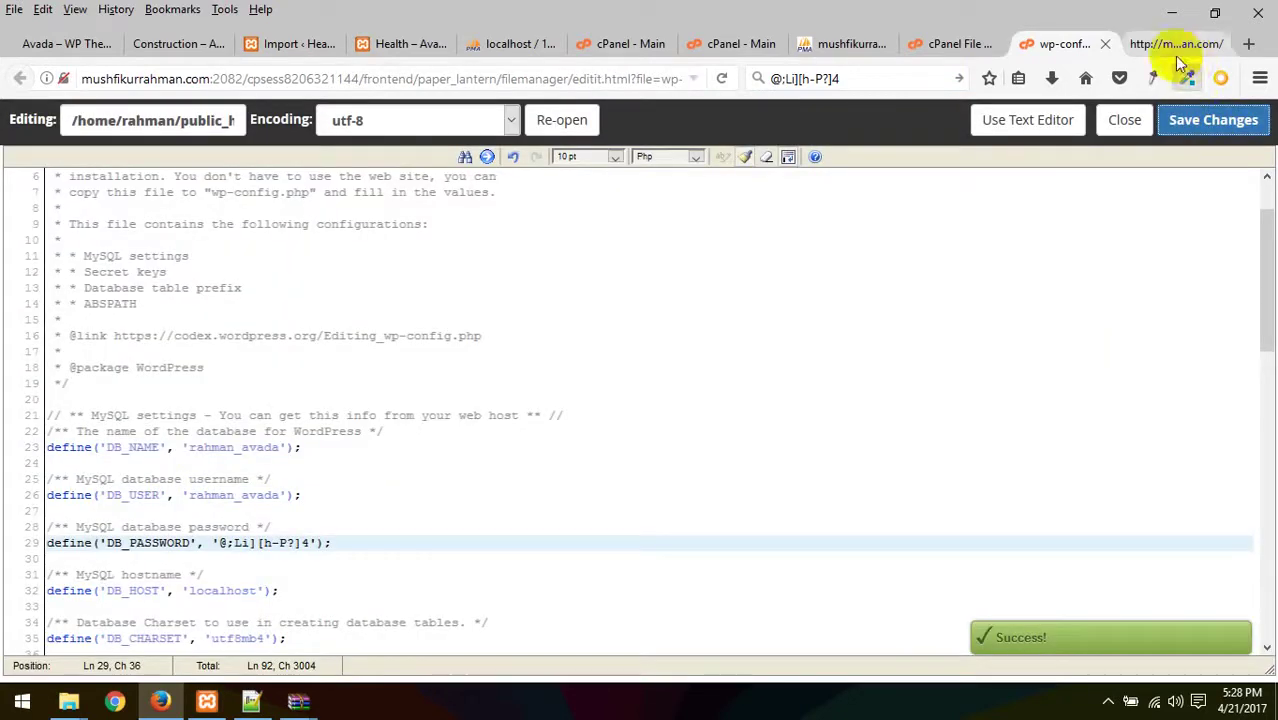
- Reload mushfikurrahman.com so it shows WordPress's install.php language-selection page
click(1160, 43)
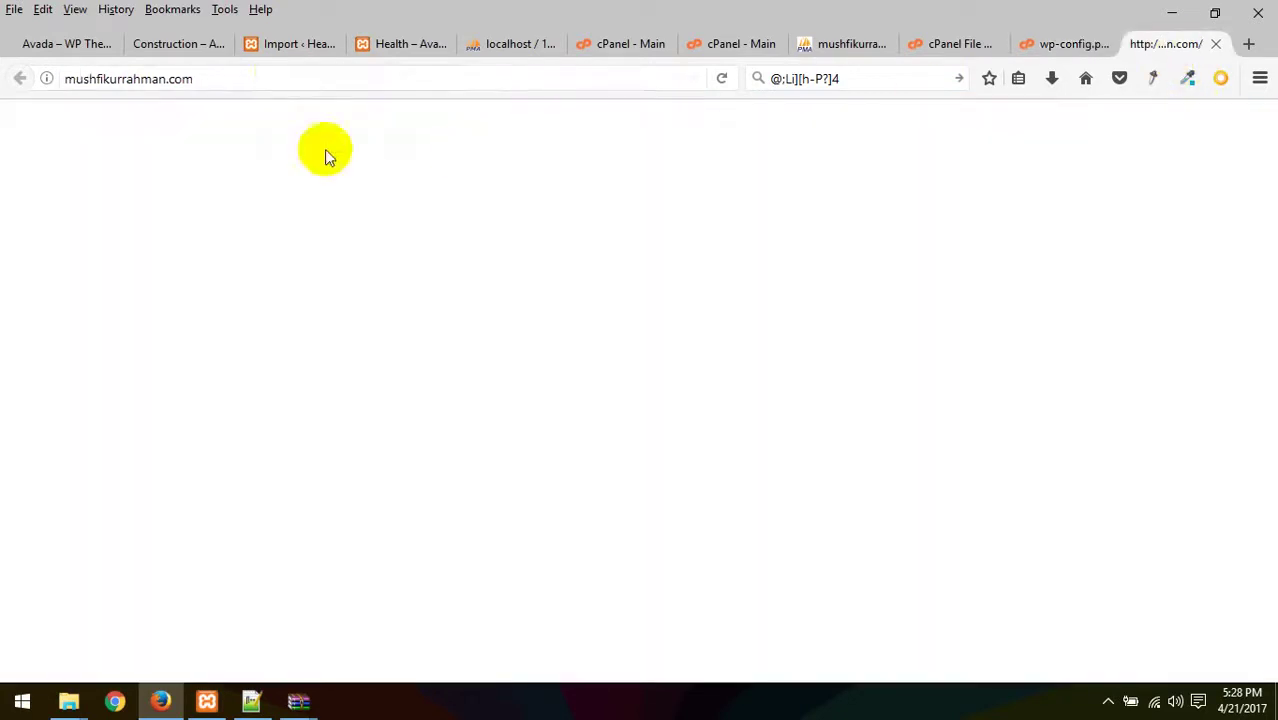
click(284, 72)
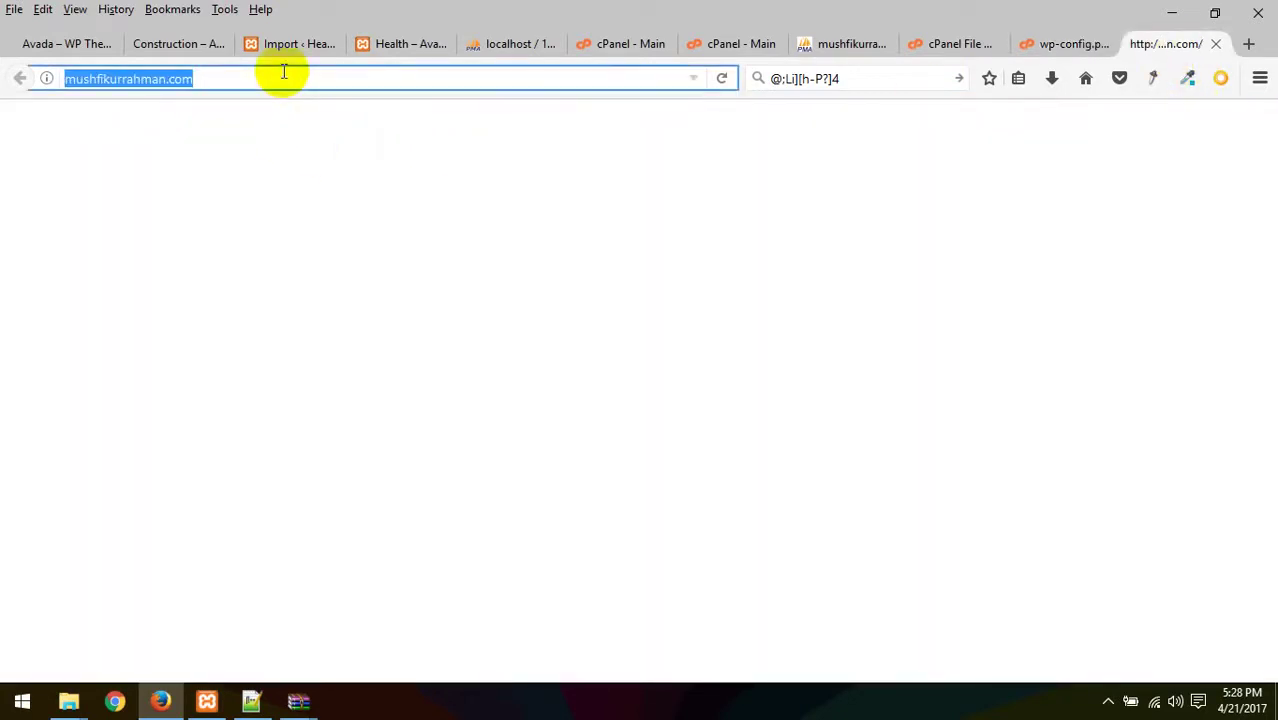
key(Return)
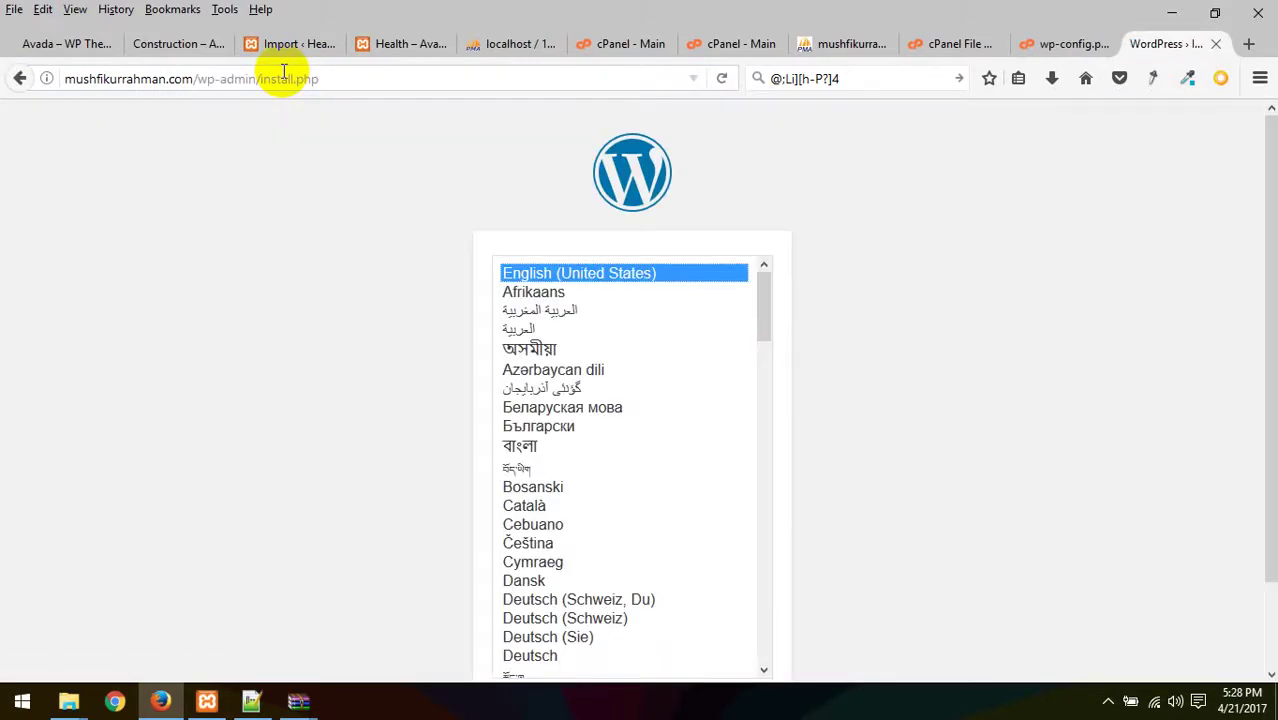
click(1066, 46)
- Load the live site's root address to confirm the WordPress installer appears
click(1163, 50)
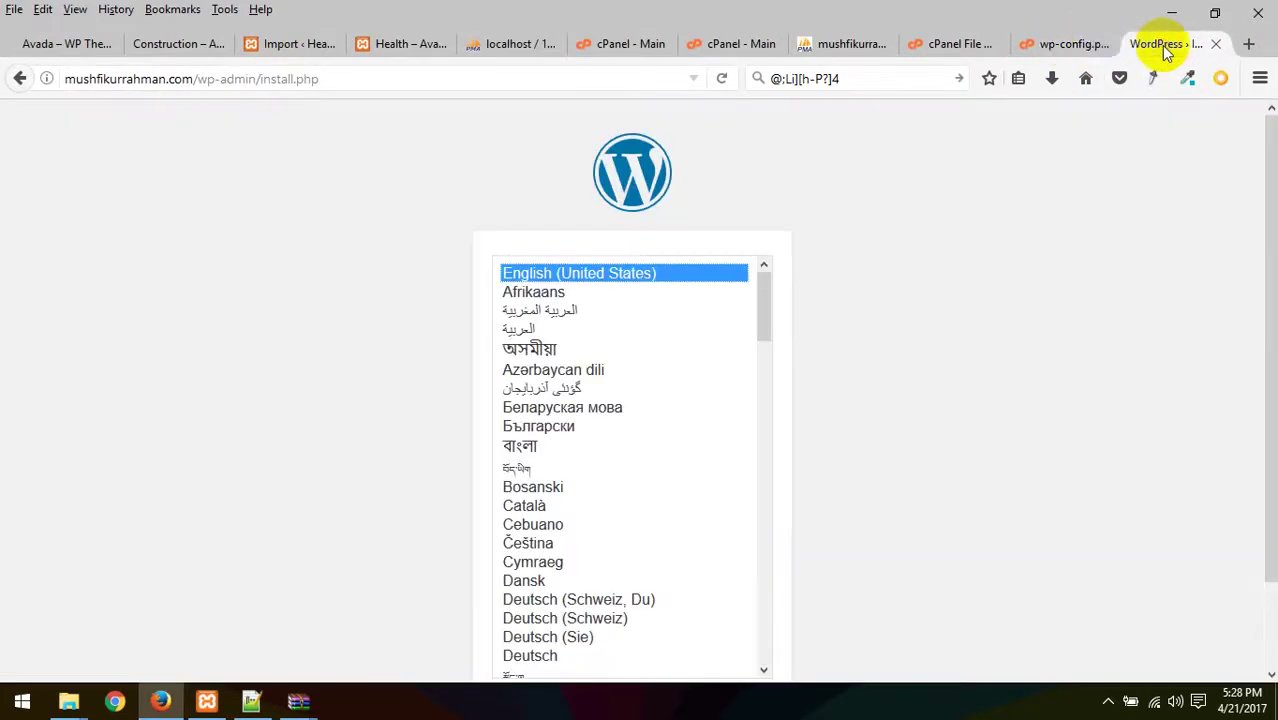
click(953, 44)
click(1062, 46)
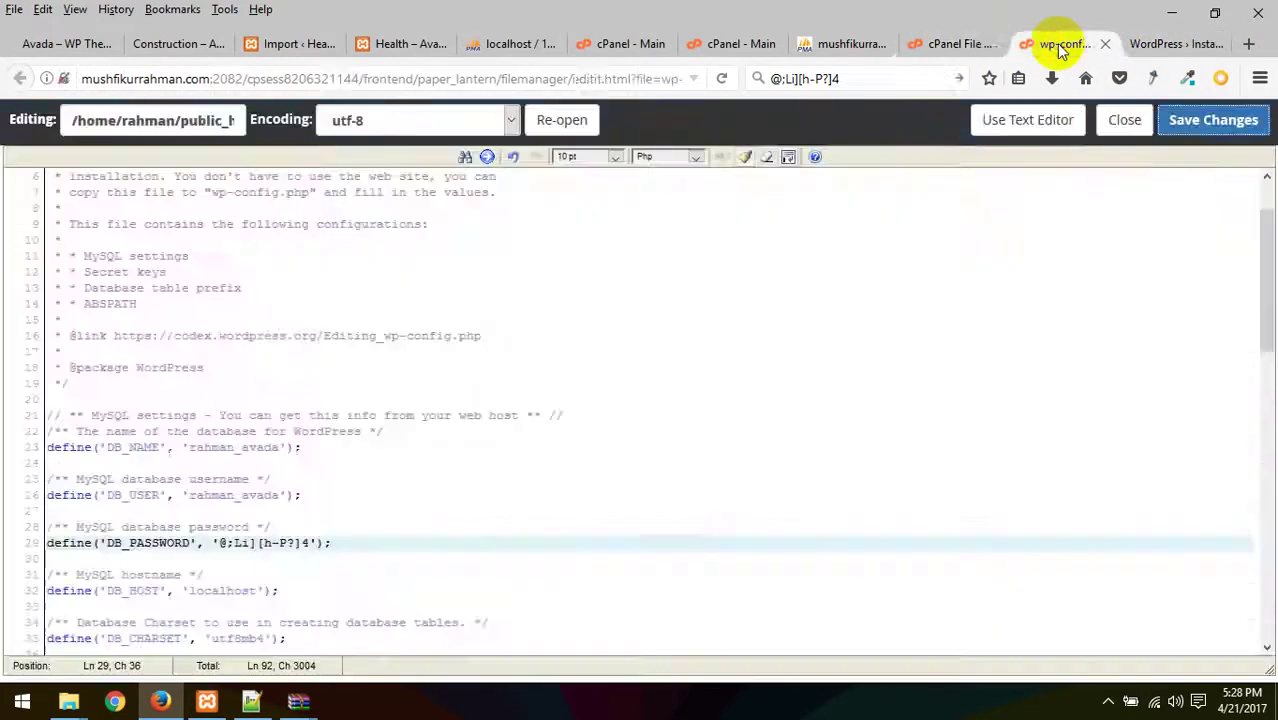
click(925, 42)
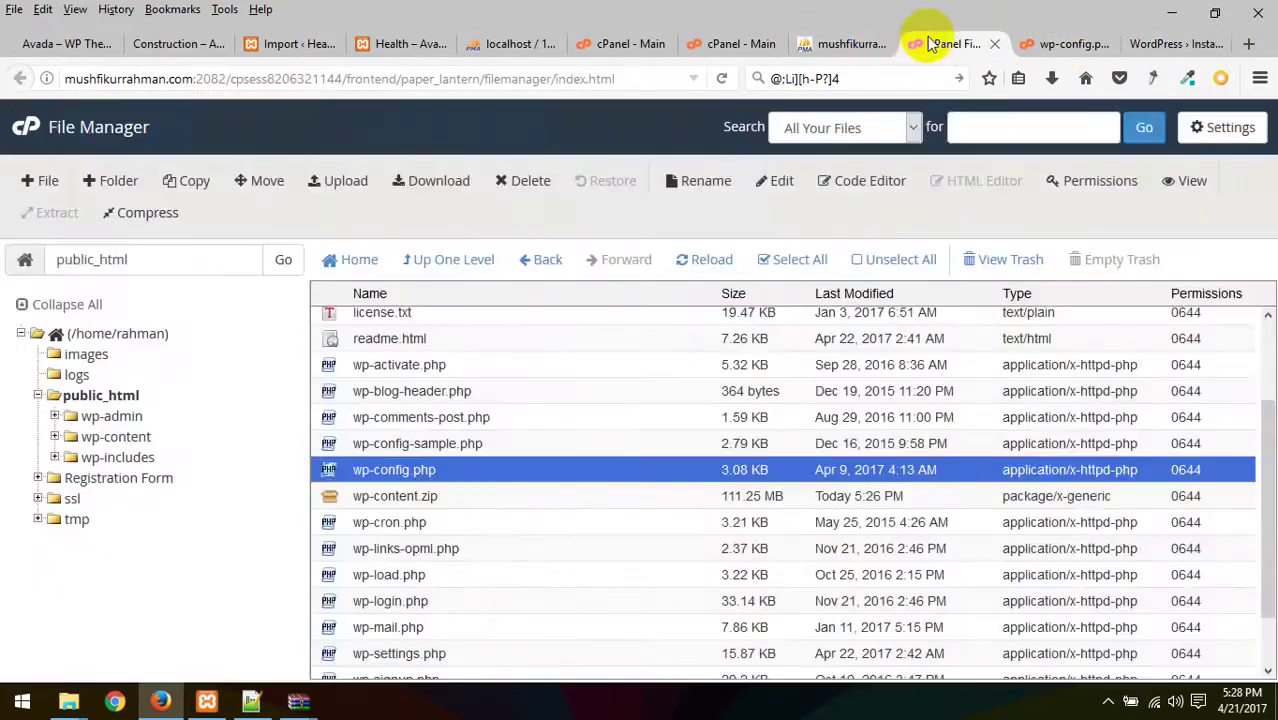
click(852, 44)
click(740, 44)
click(855, 50)
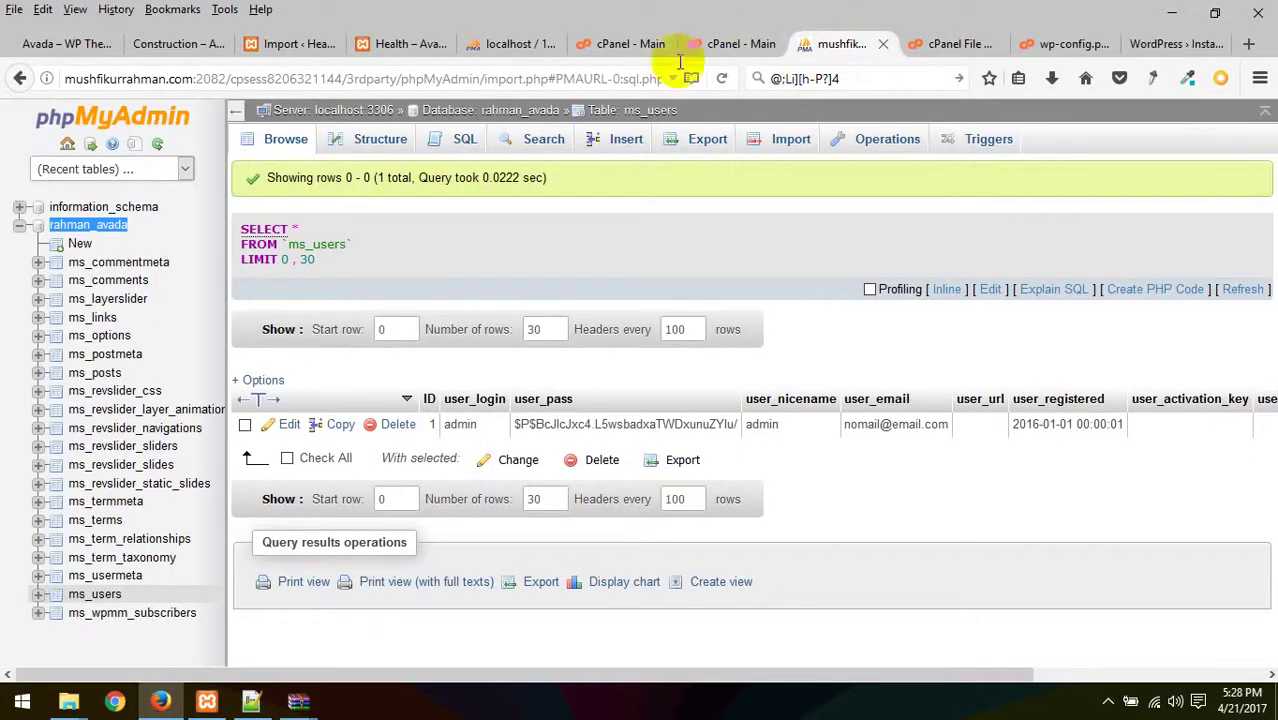
click(1165, 44)
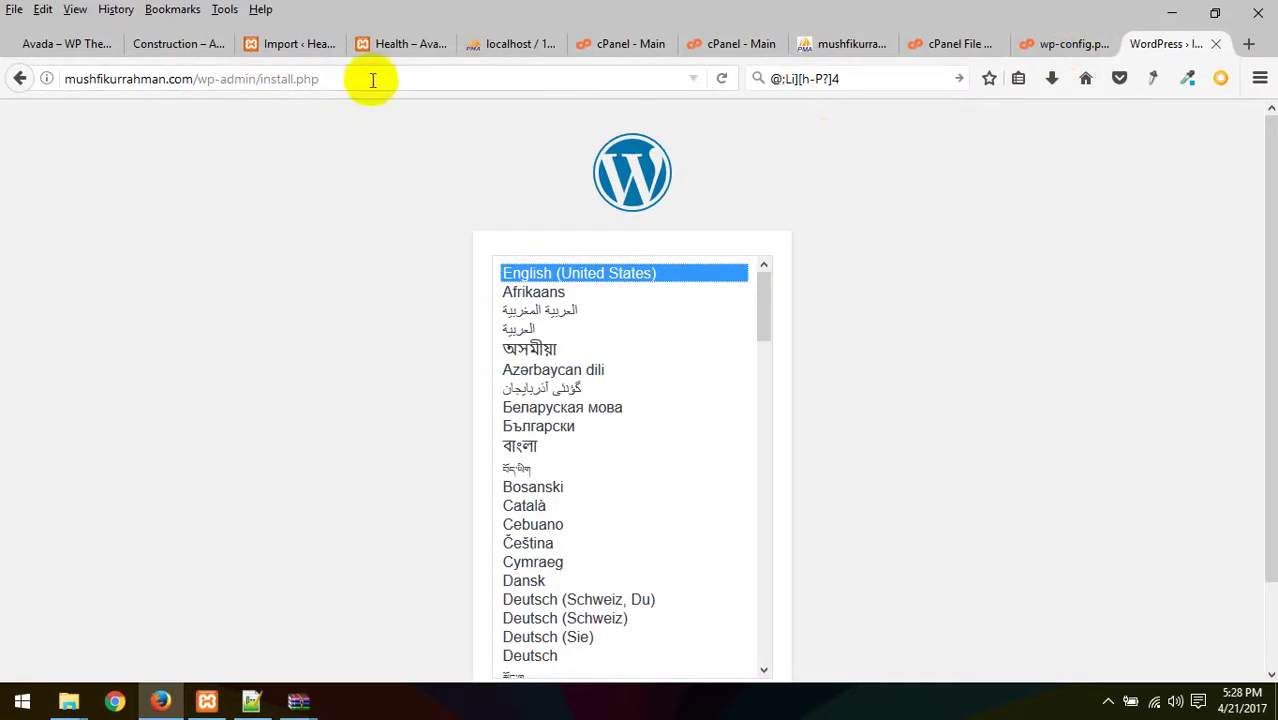
drag(198, 79, 441, 63)
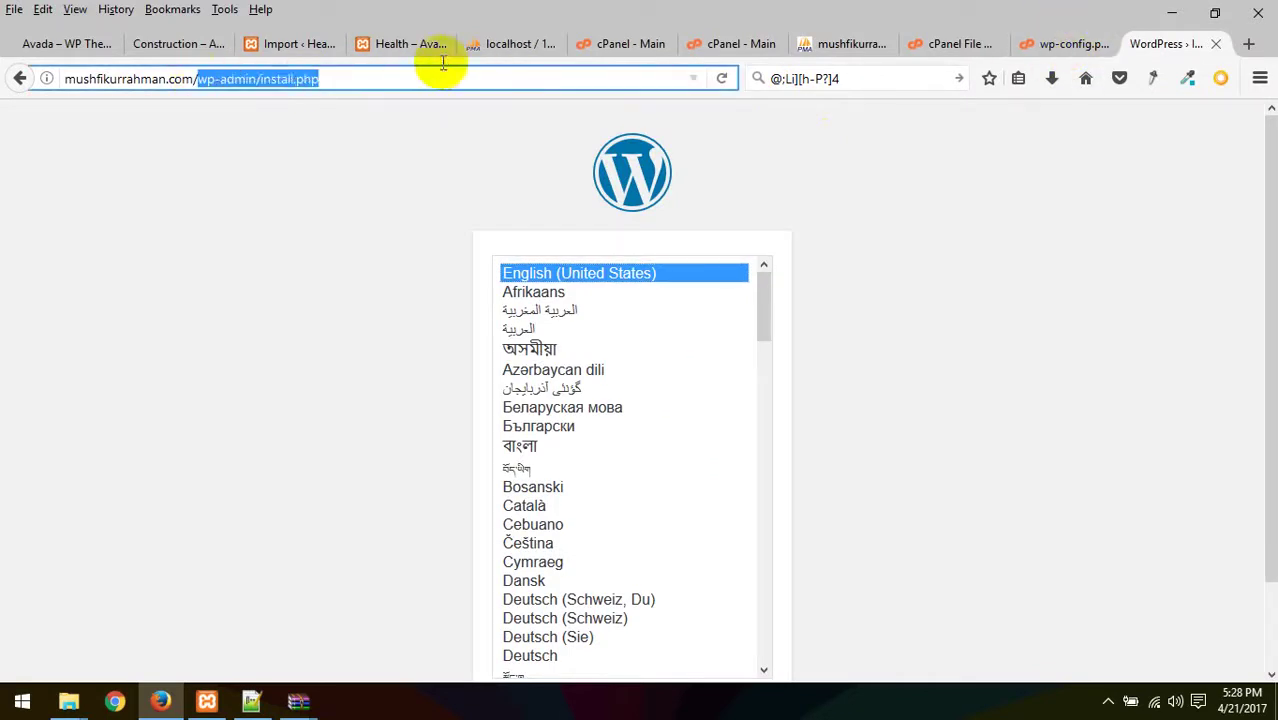
key(BackSpace)
key(Return)
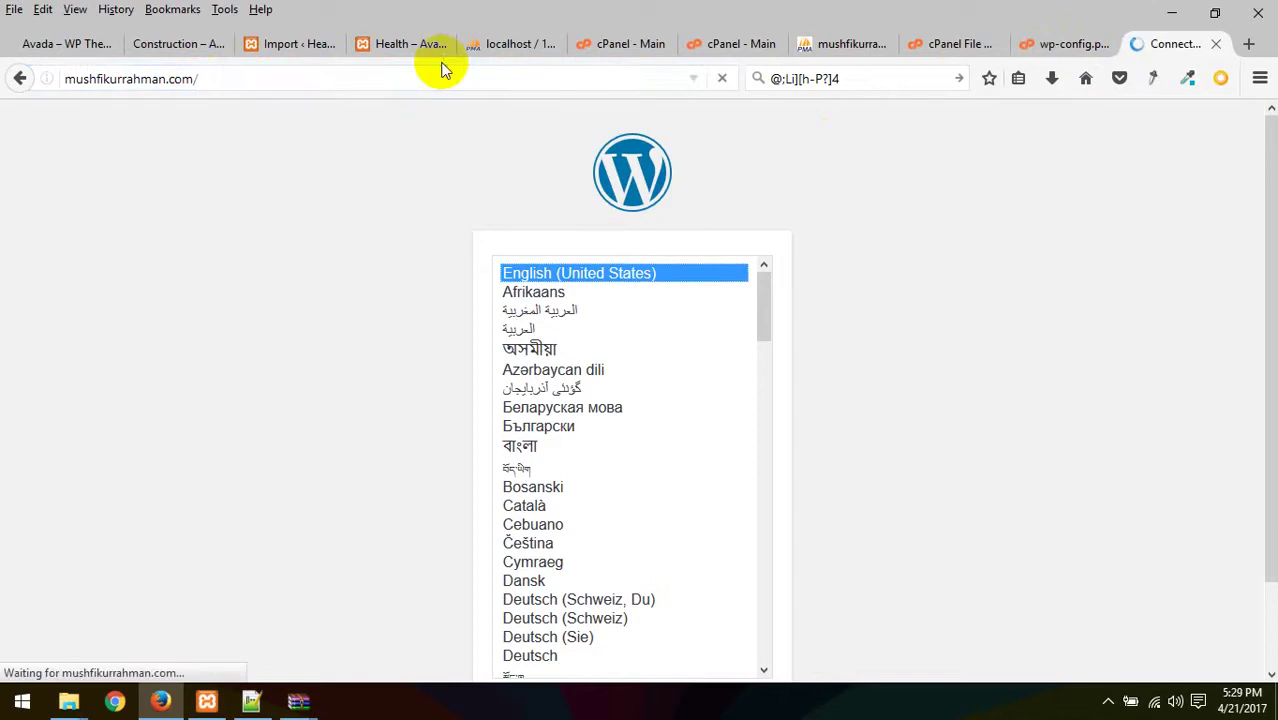
- Save wp-config.php again in the editor
scroll(918, 437, down, 2)
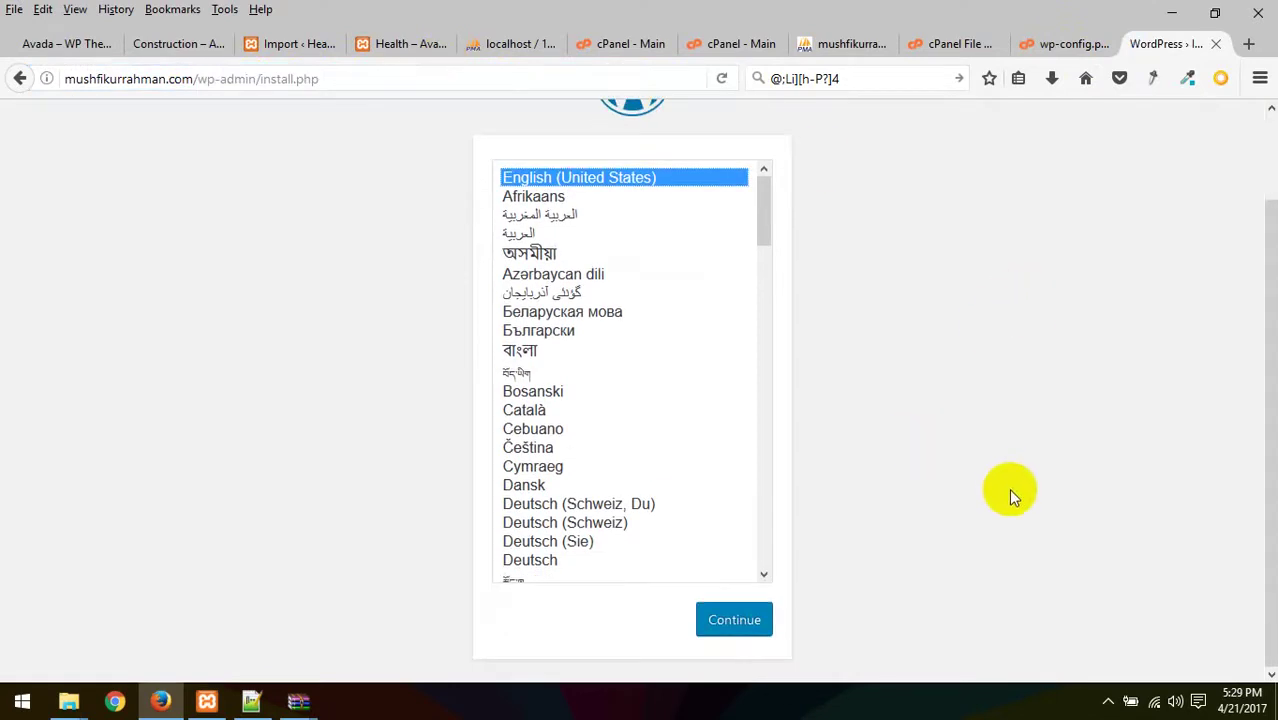
click(1065, 43)
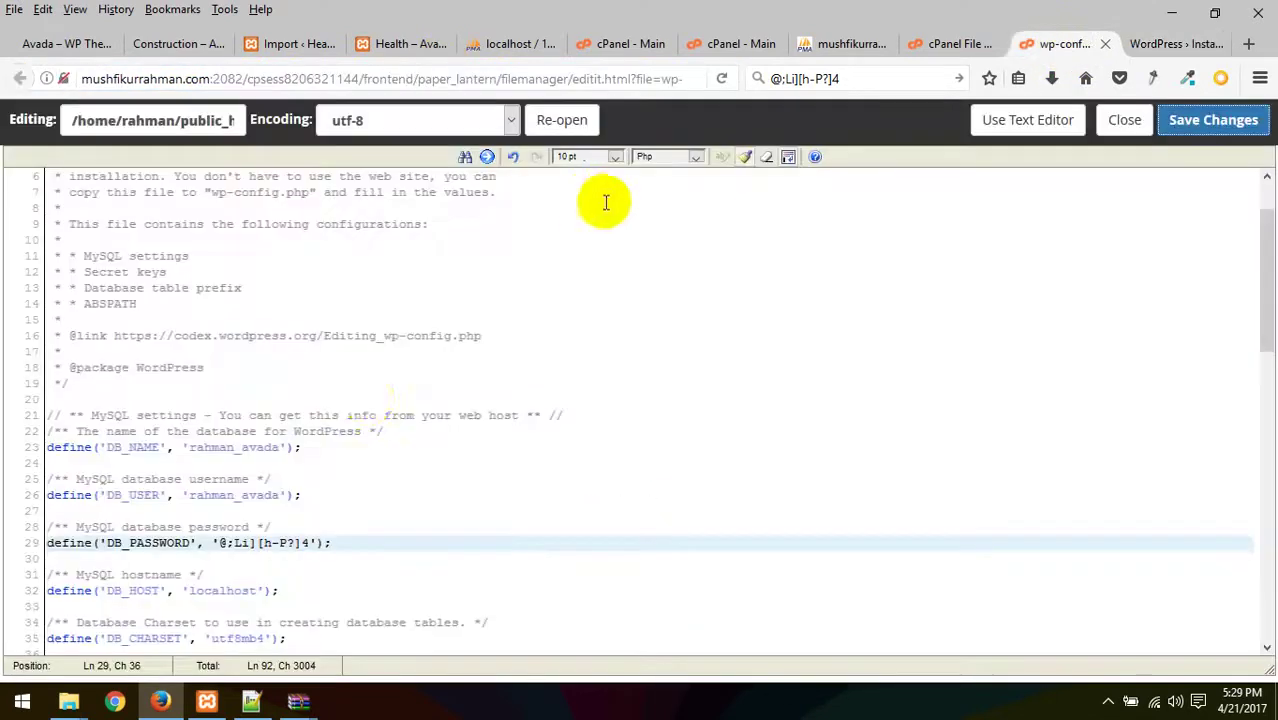
click(1180, 128)
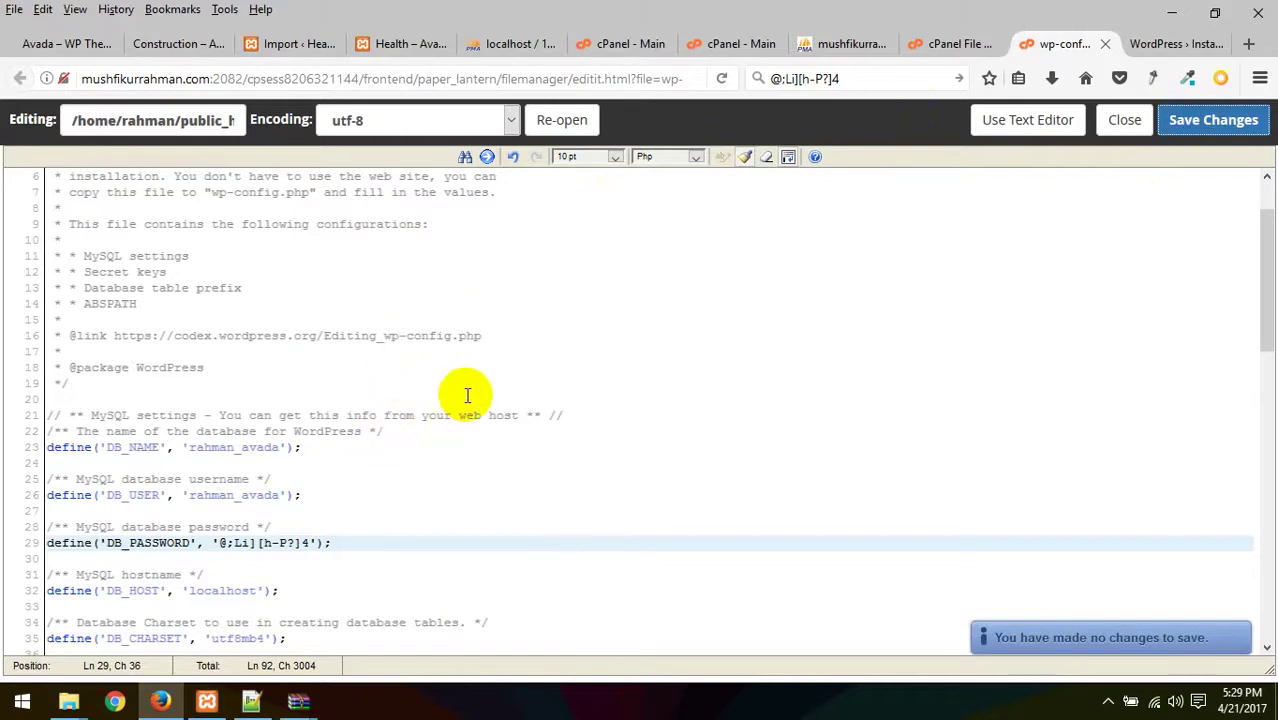
scroll(467, 395, up, 2)
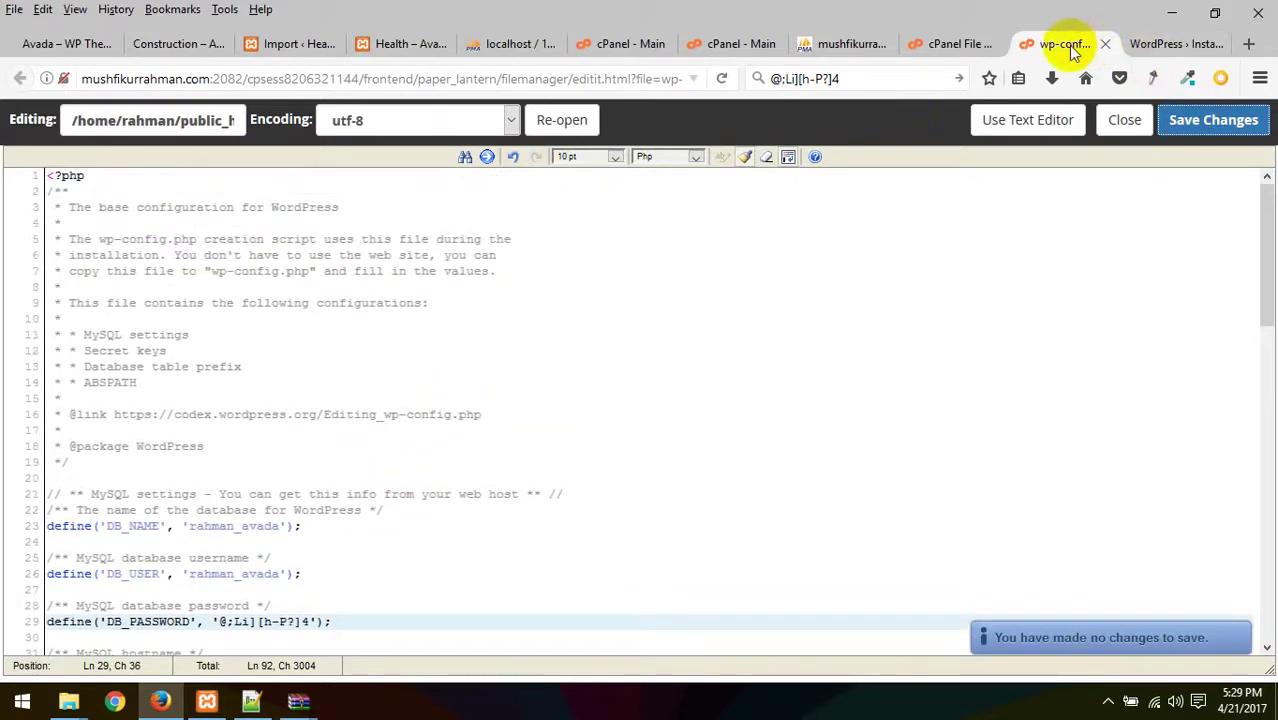
- Reload the File Manager listing and return to phpMyAdmin's ms_users table
click(960, 44)
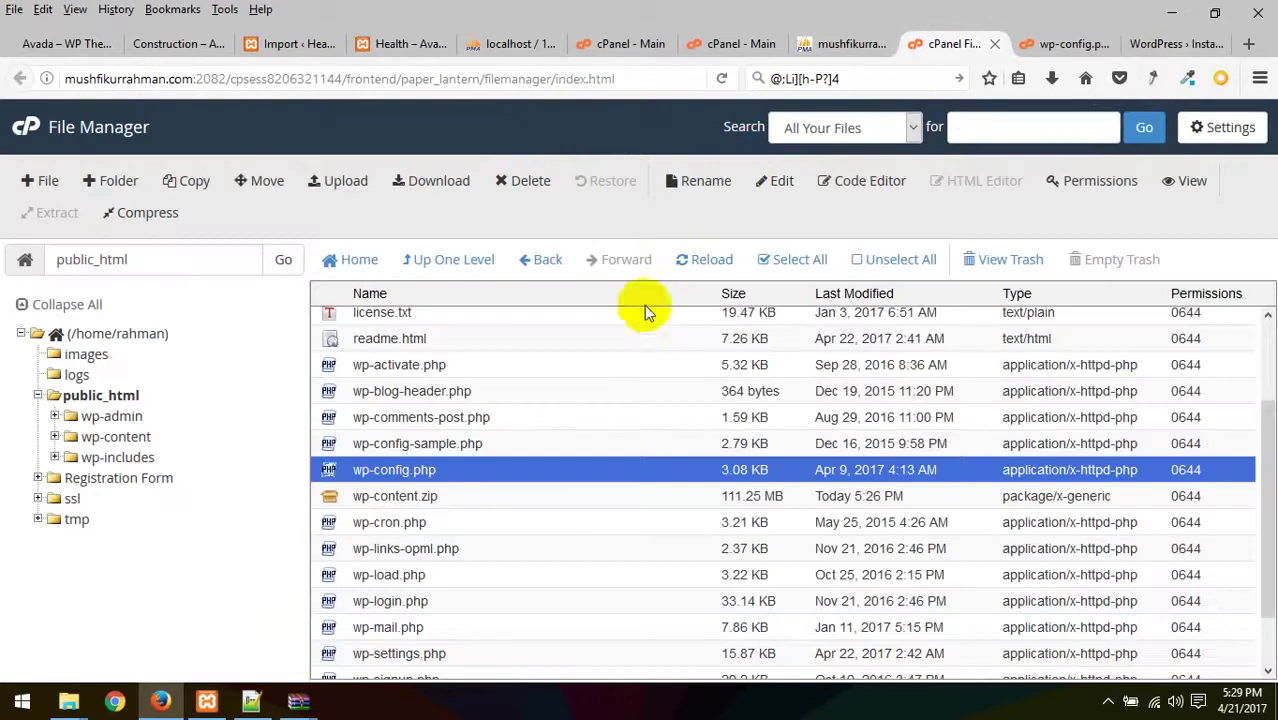
scroll(693, 357, up, 2)
scroll(693, 357, down, 3)
scroll(687, 414, up, 1)
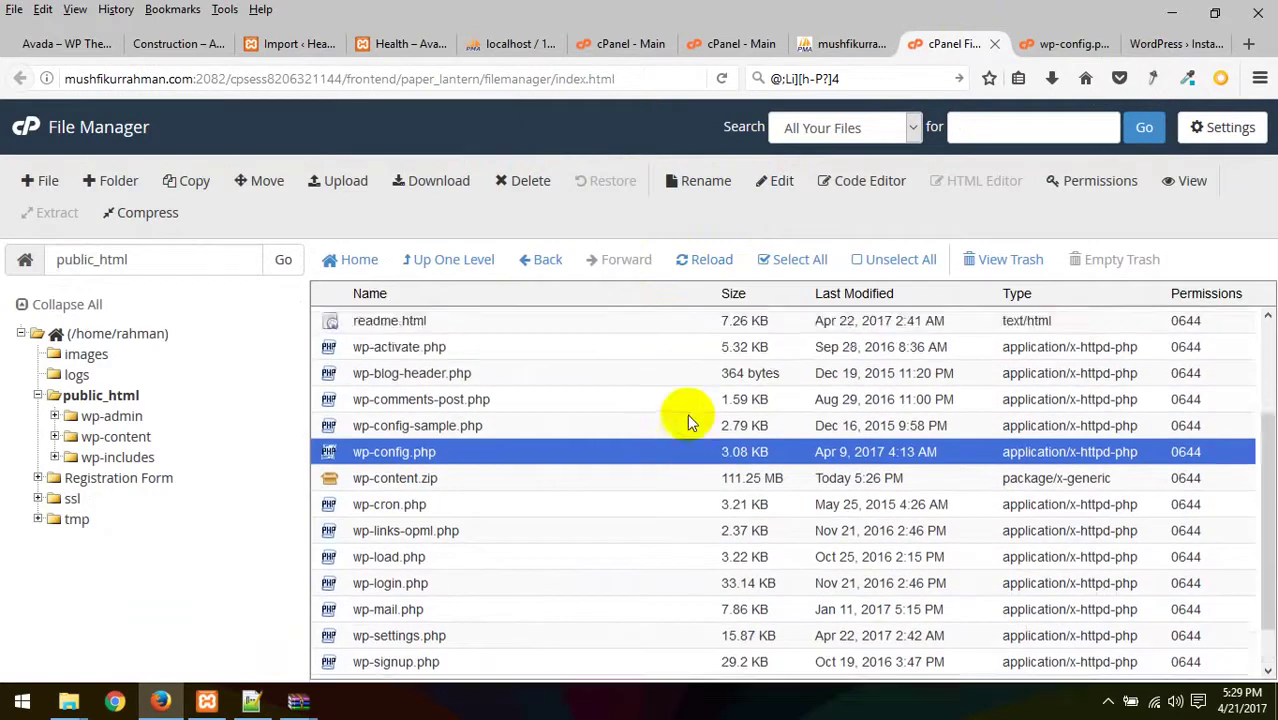
scroll(687, 414, up, 2)
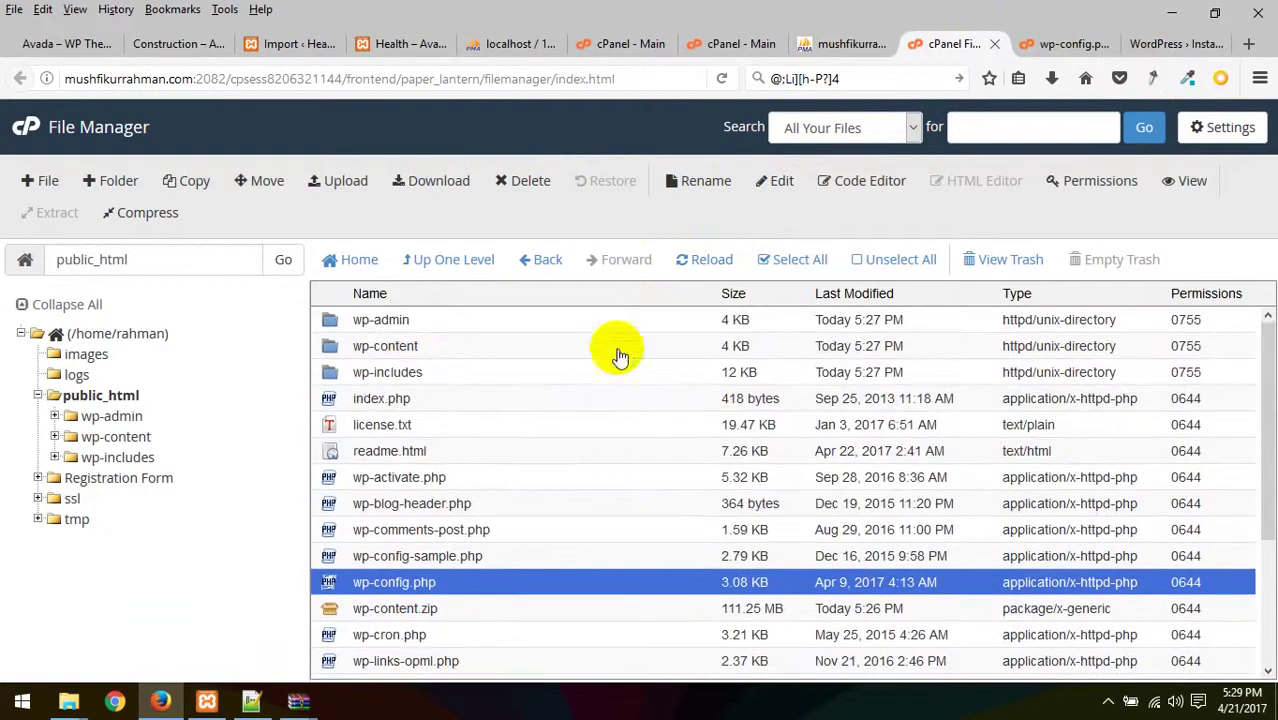
right_click(615, 228)
click(722, 243)
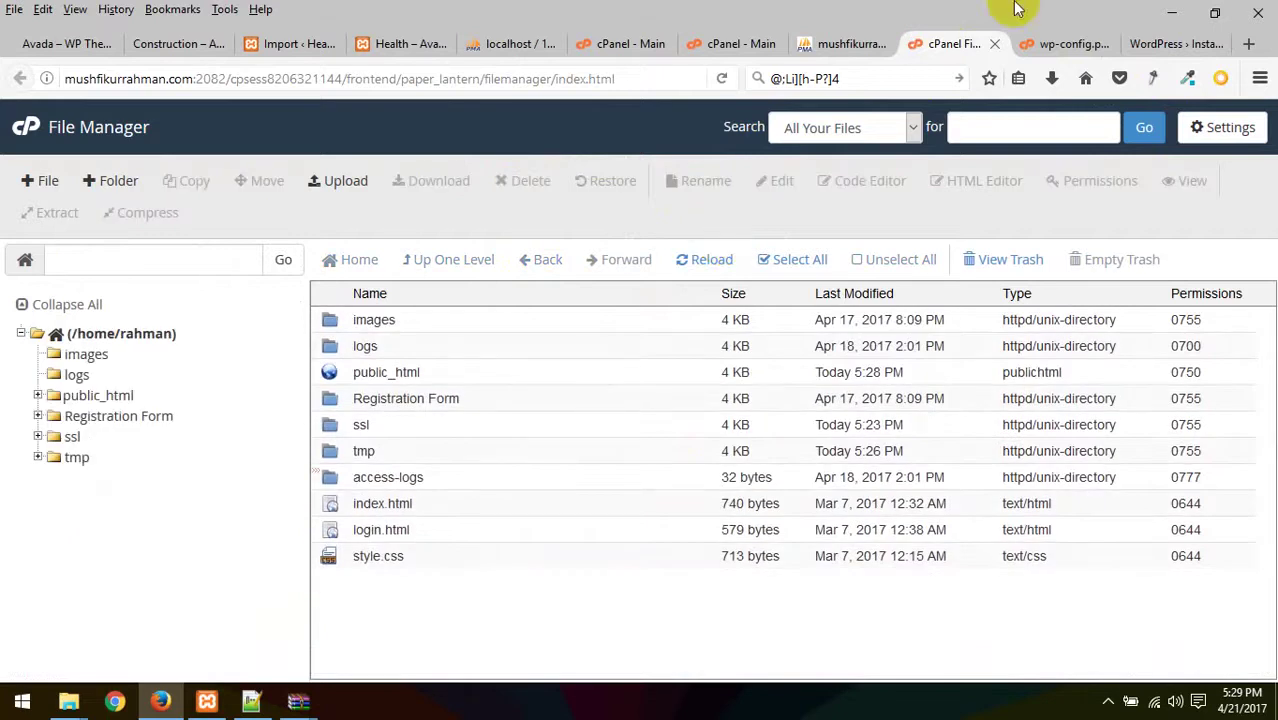
click(851, 44)
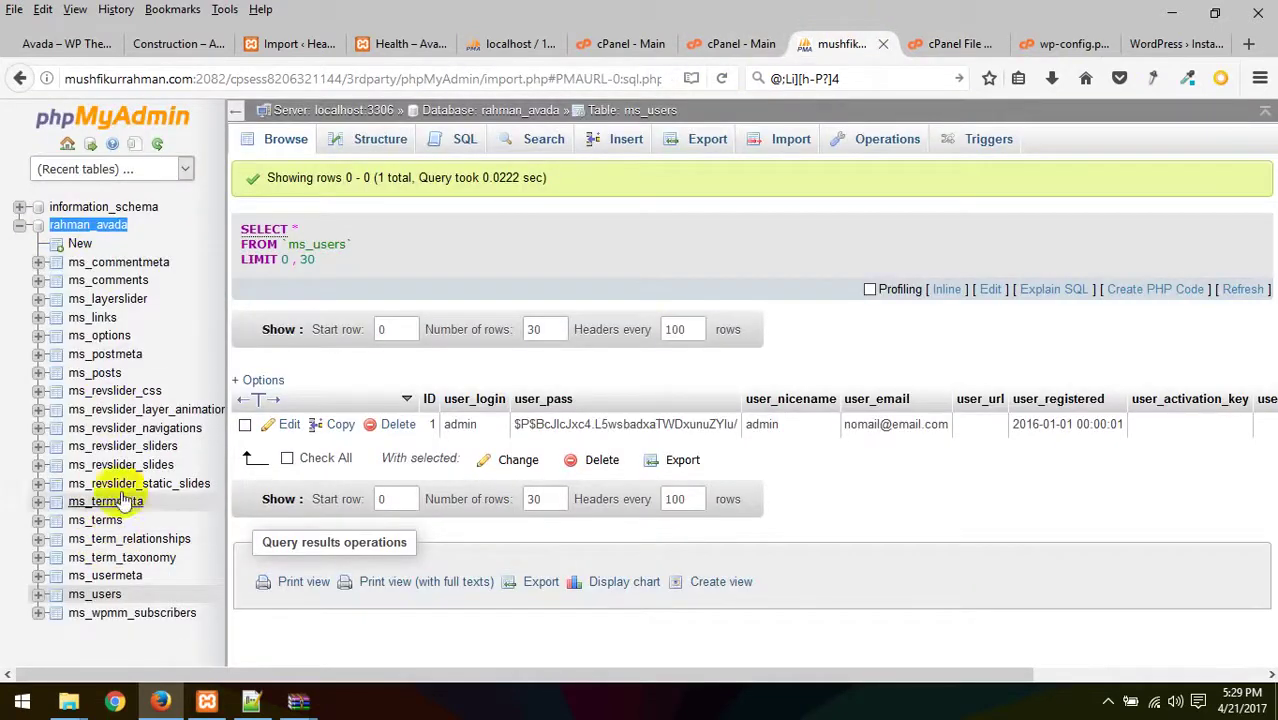
click(111, 337)
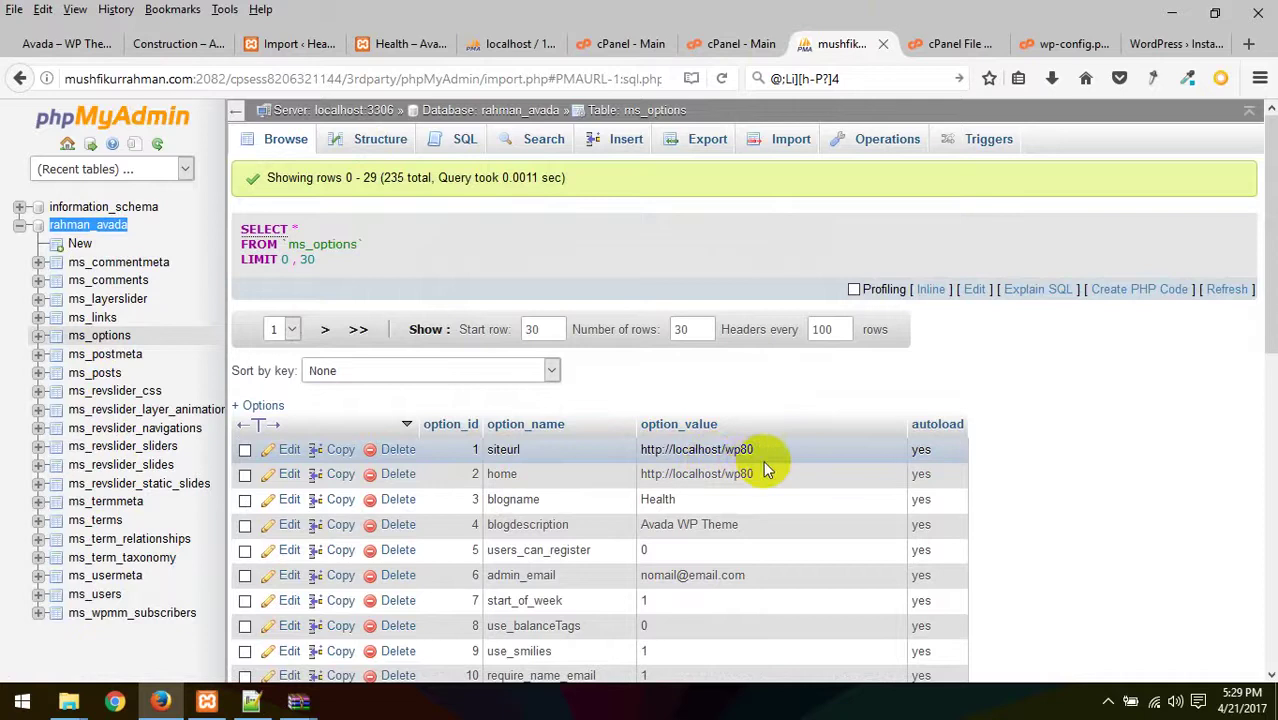
scroll(620, 495, down, 3)
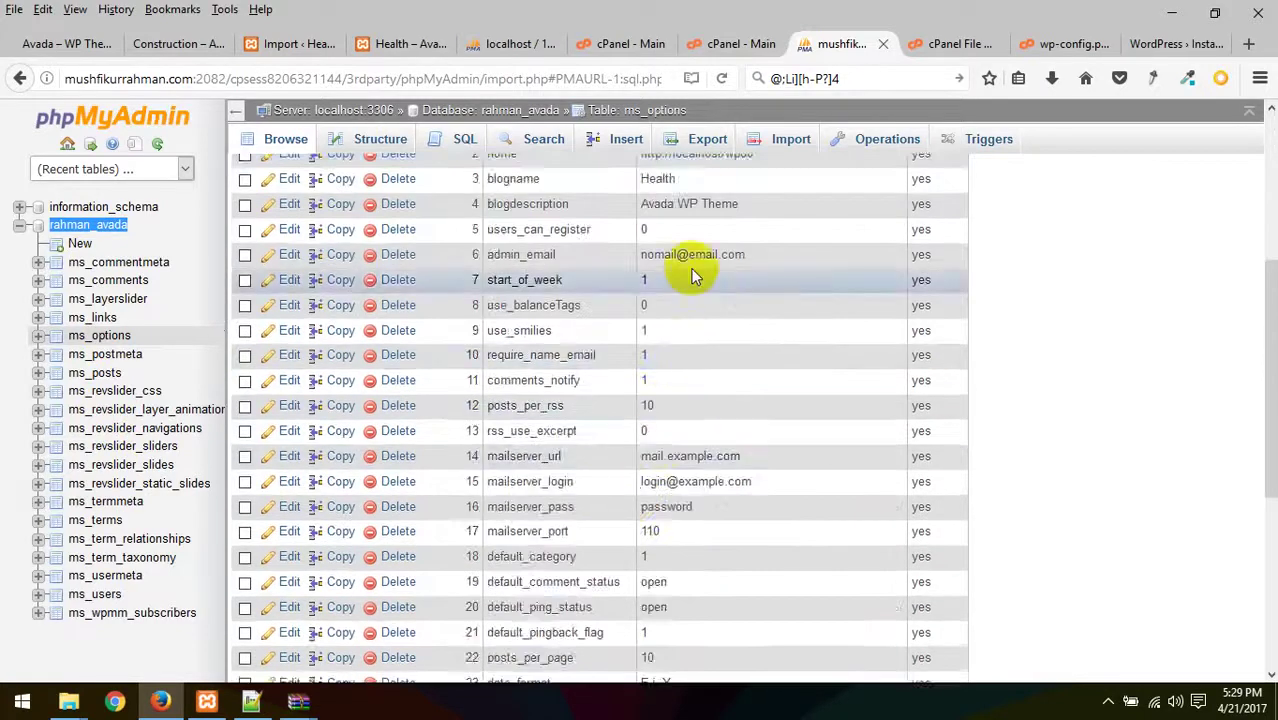
scroll(705, 320, down, 3)
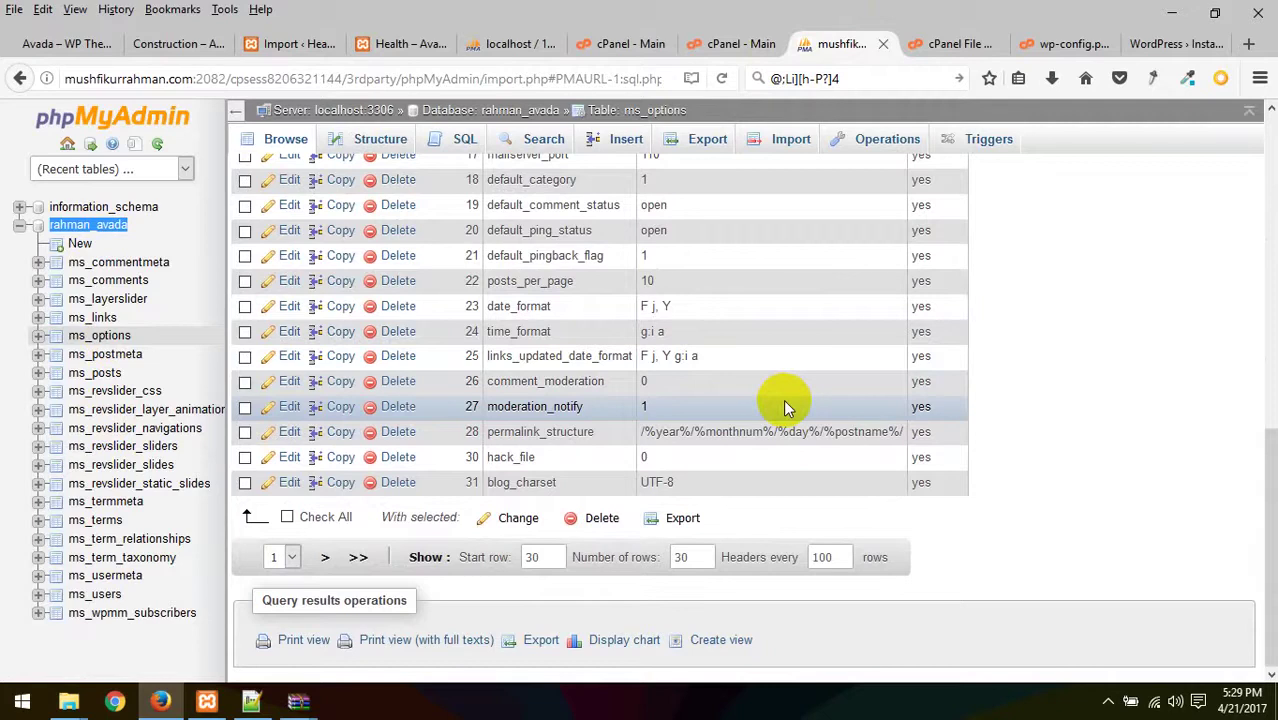
scroll(783, 399, up, 10)
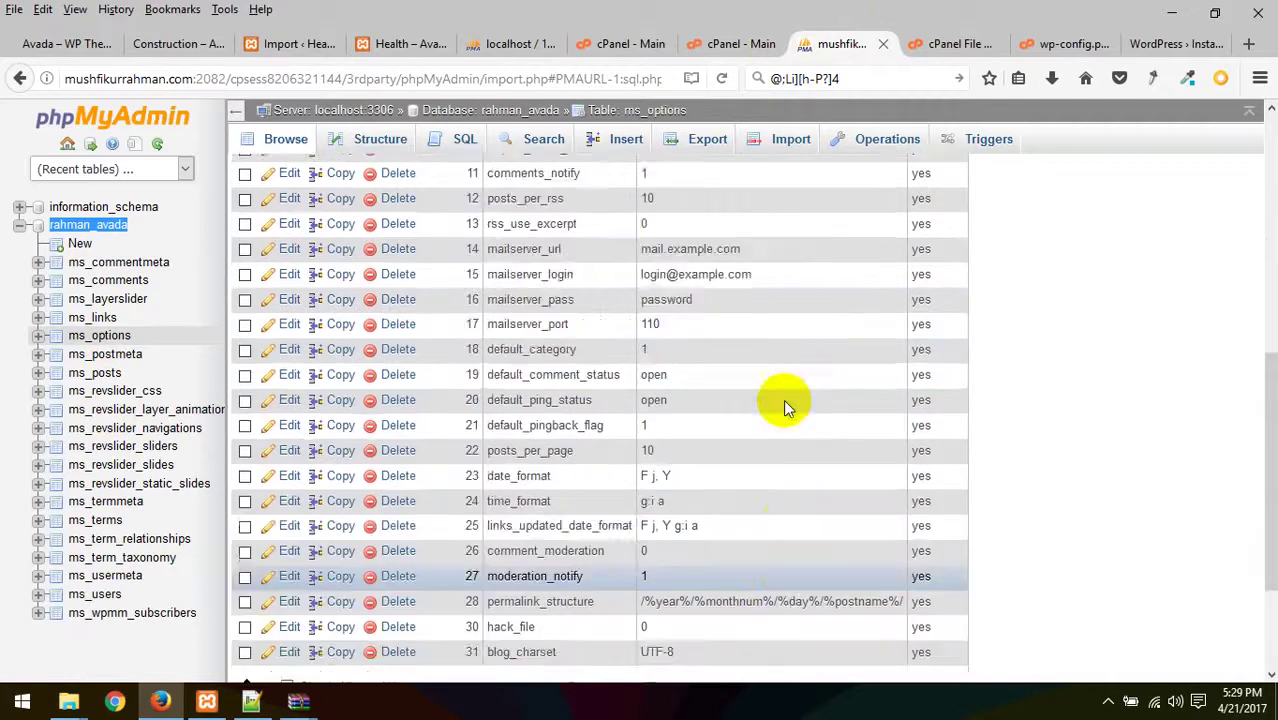
- Cycle through the open tabs and open a new empty browser tab
click(945, 46)
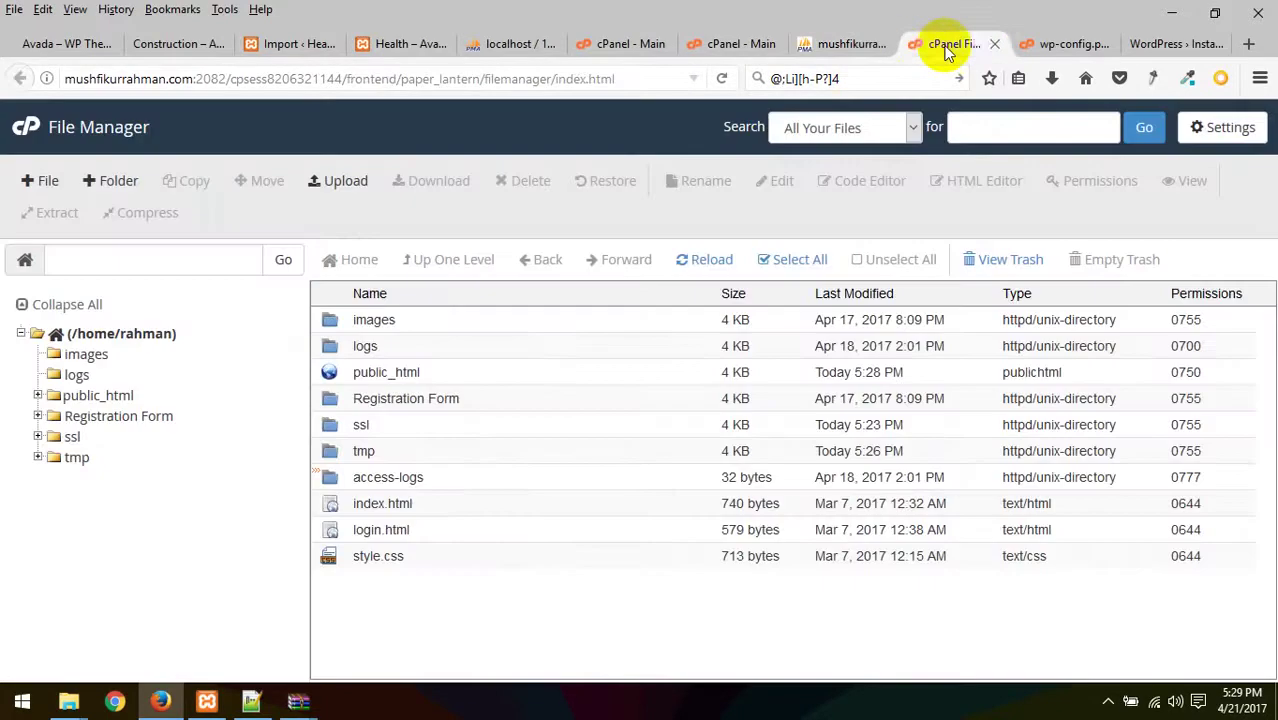
click(1045, 46)
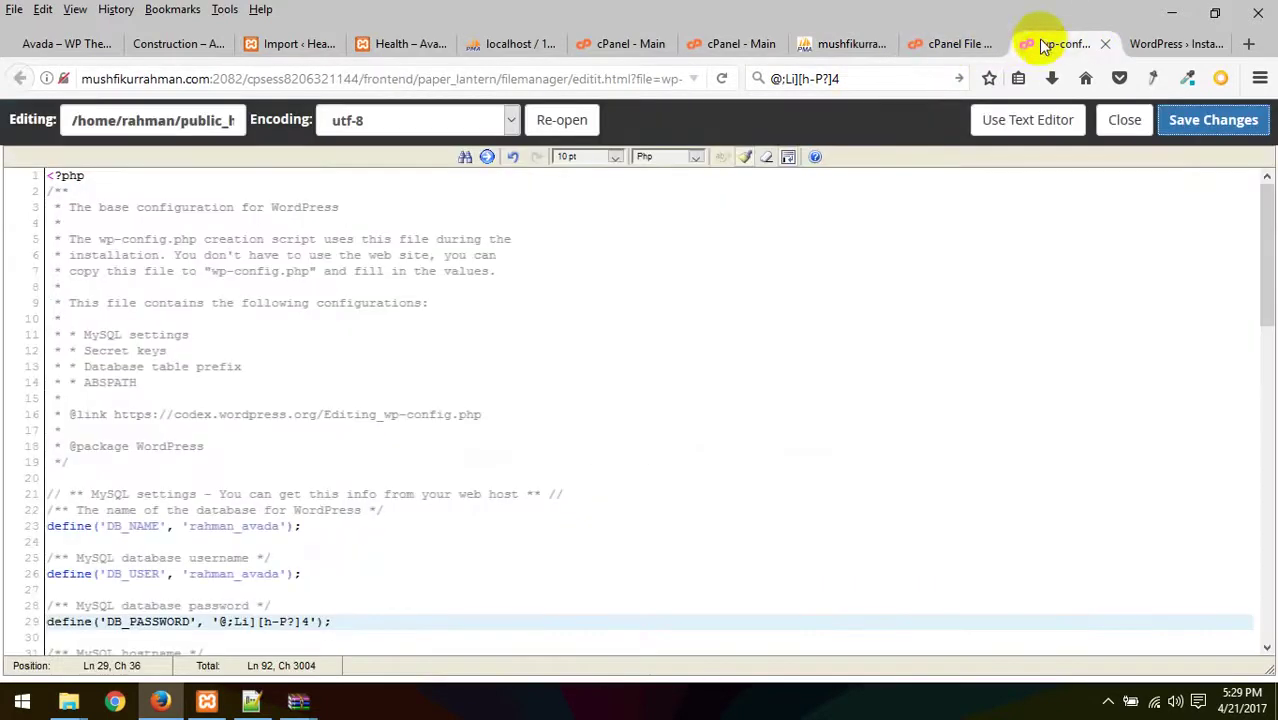
click(1185, 43)
click(1248, 43)
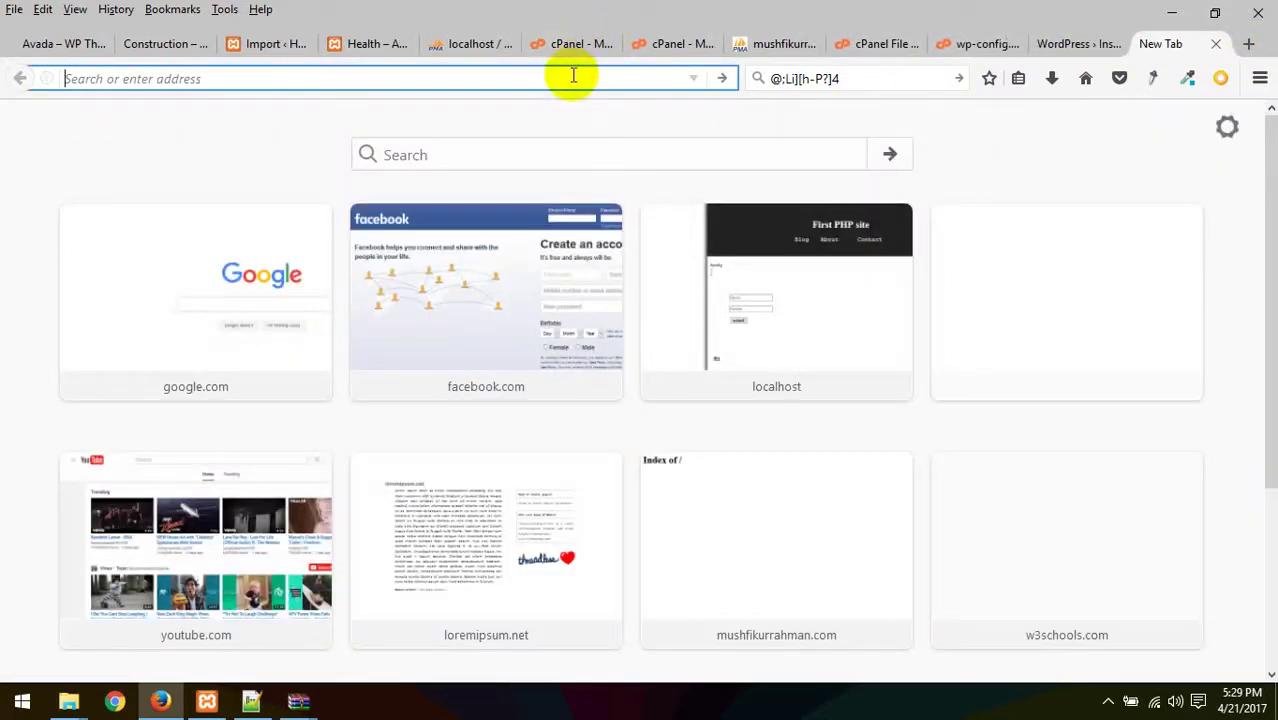
- Google 'wp replace and db' and open interconnect/it's Search Replace DB script page
text(google.com/)
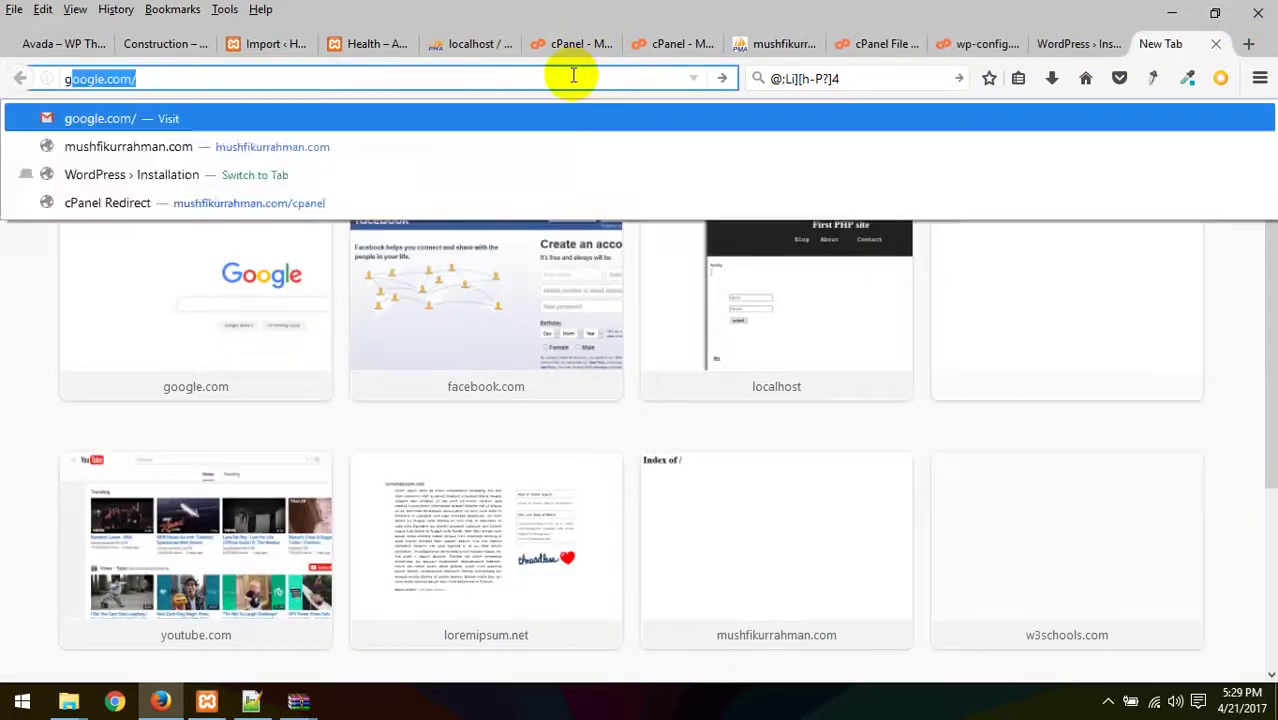
key(Return)
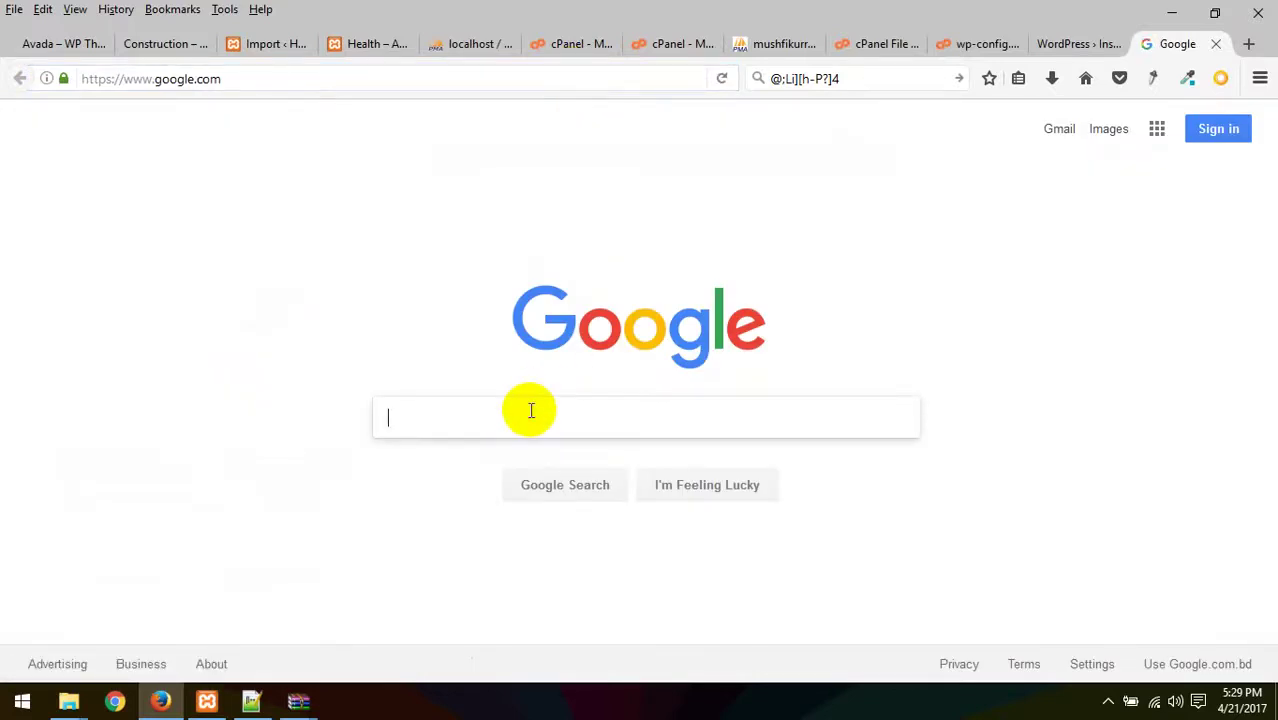
text(wp repla)
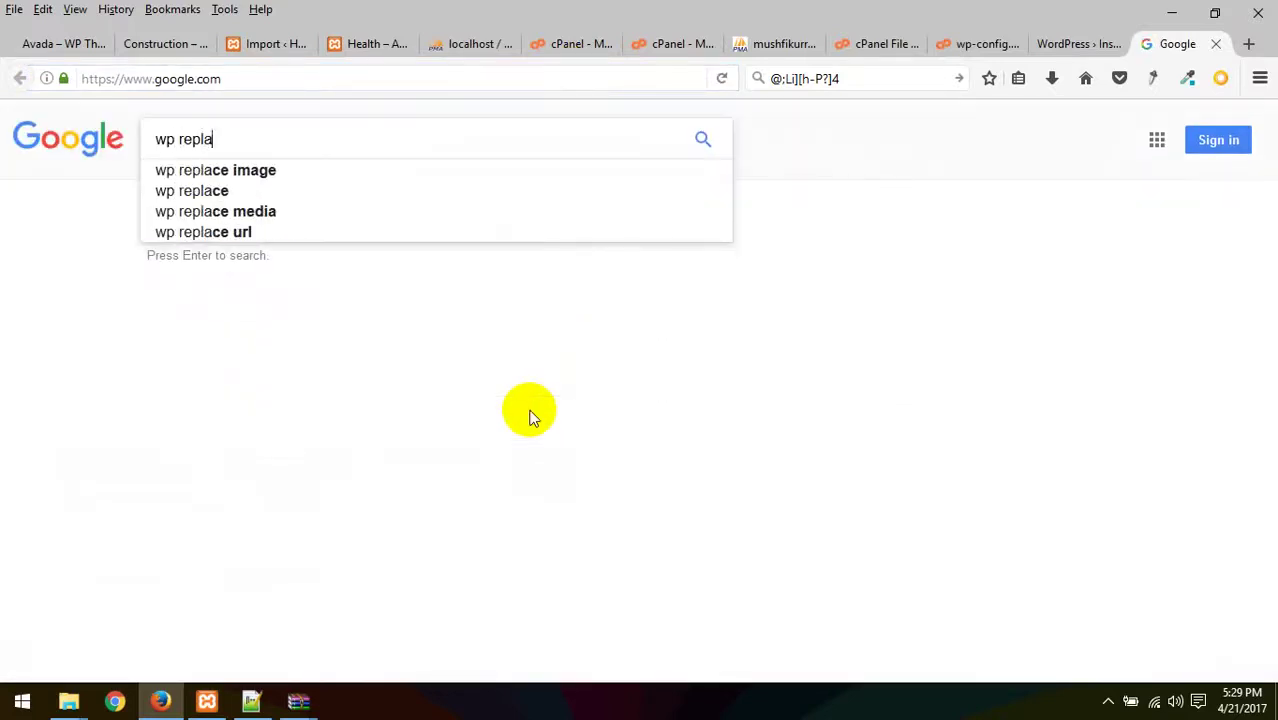
text(ce and d)
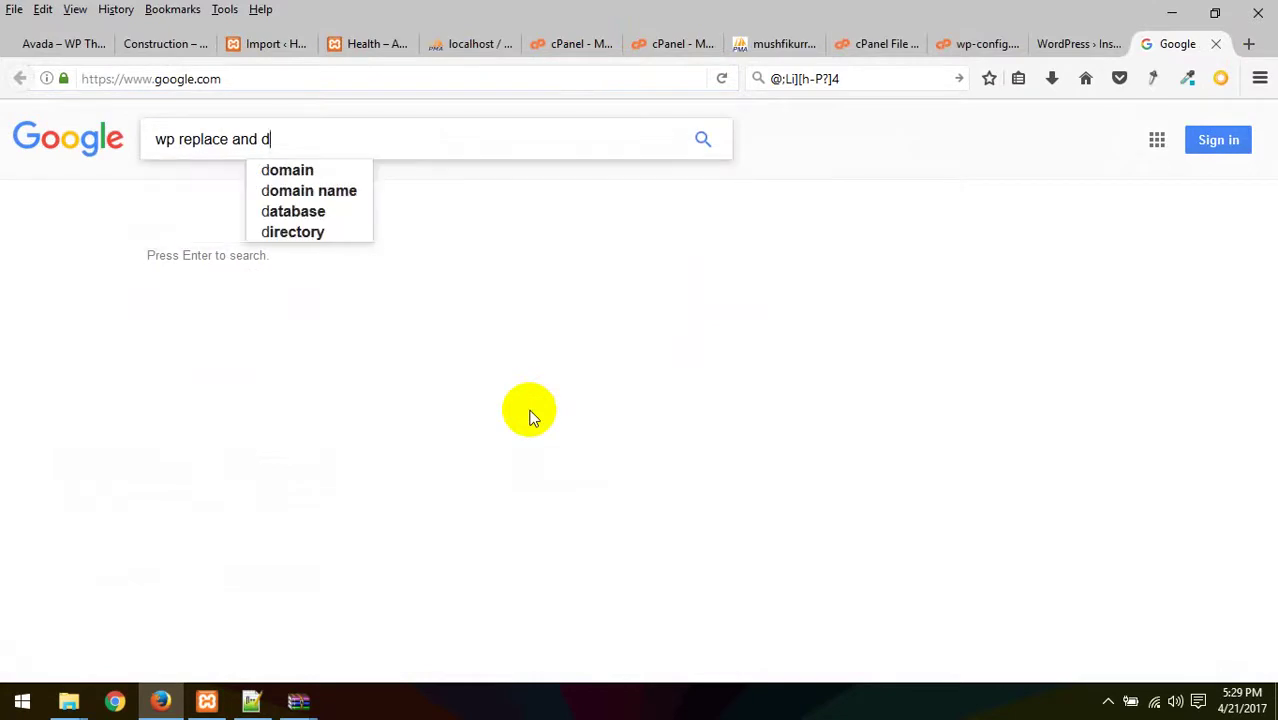
text(b)
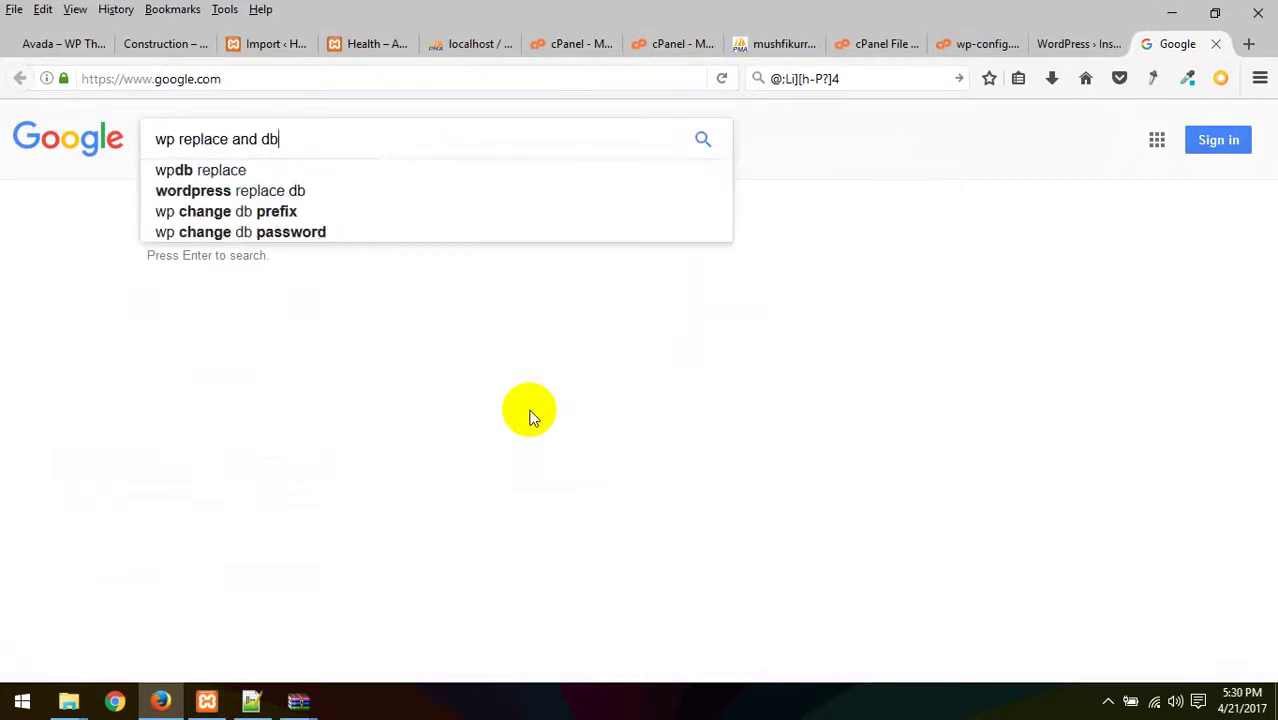
key(Return)
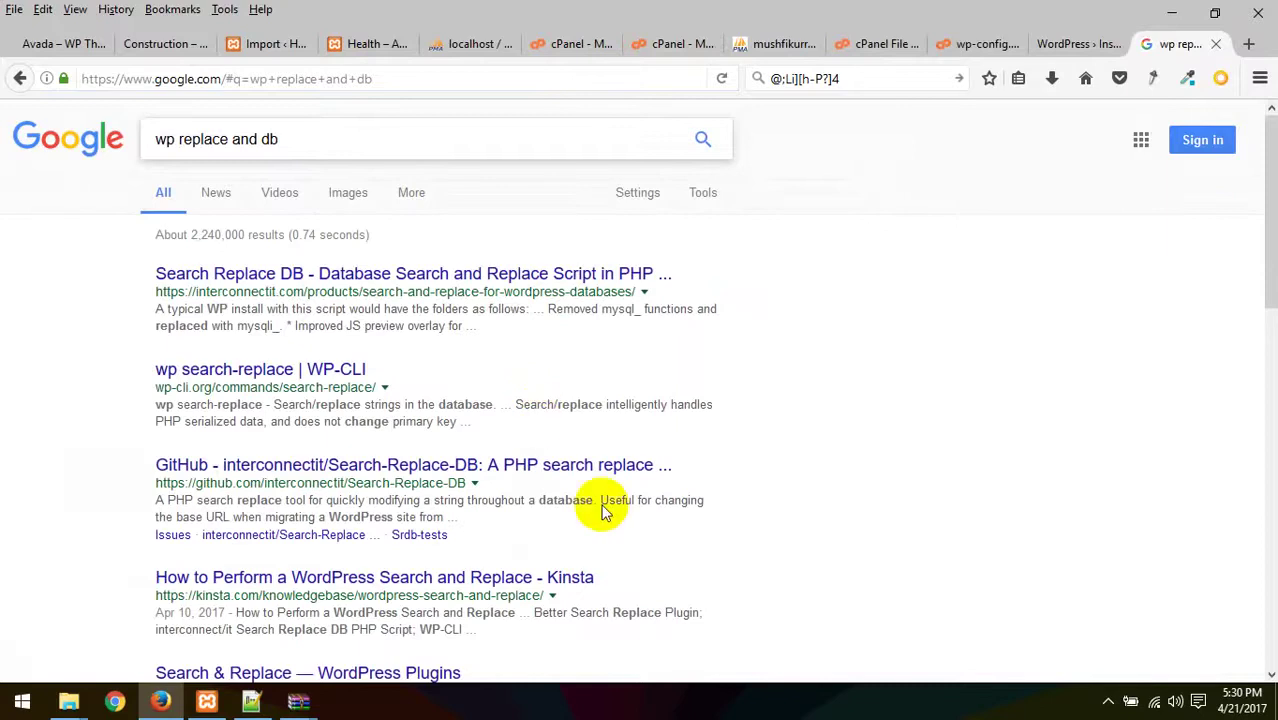
click(296, 284)
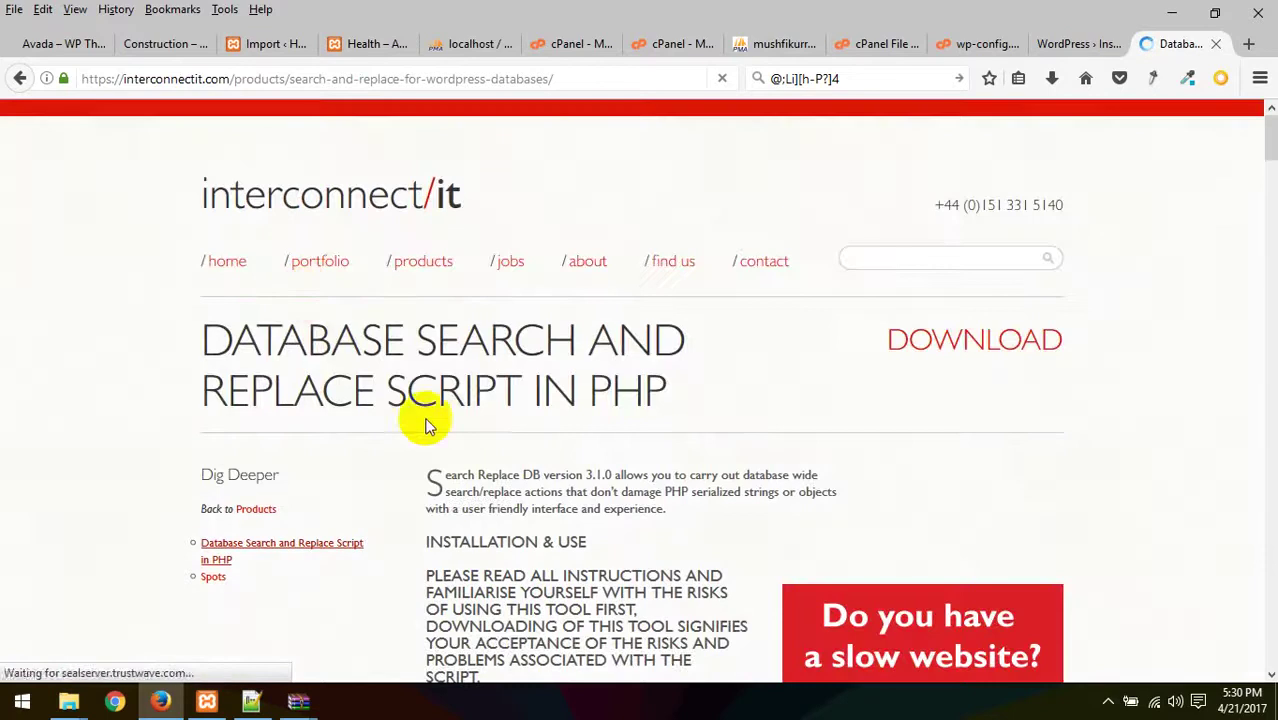
- Download Search-Replace-DB-master.zip and inspect its contents in WinRAR
click(984, 345)
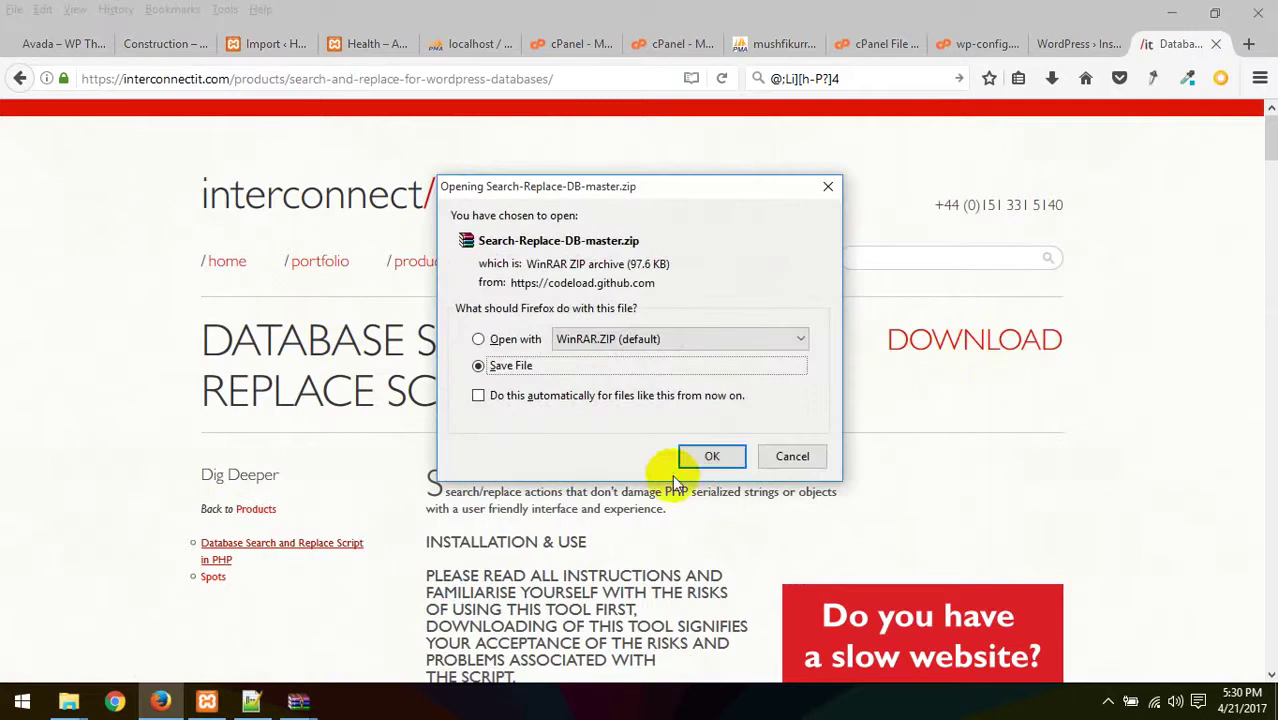
click(697, 459)
click(1051, 78)
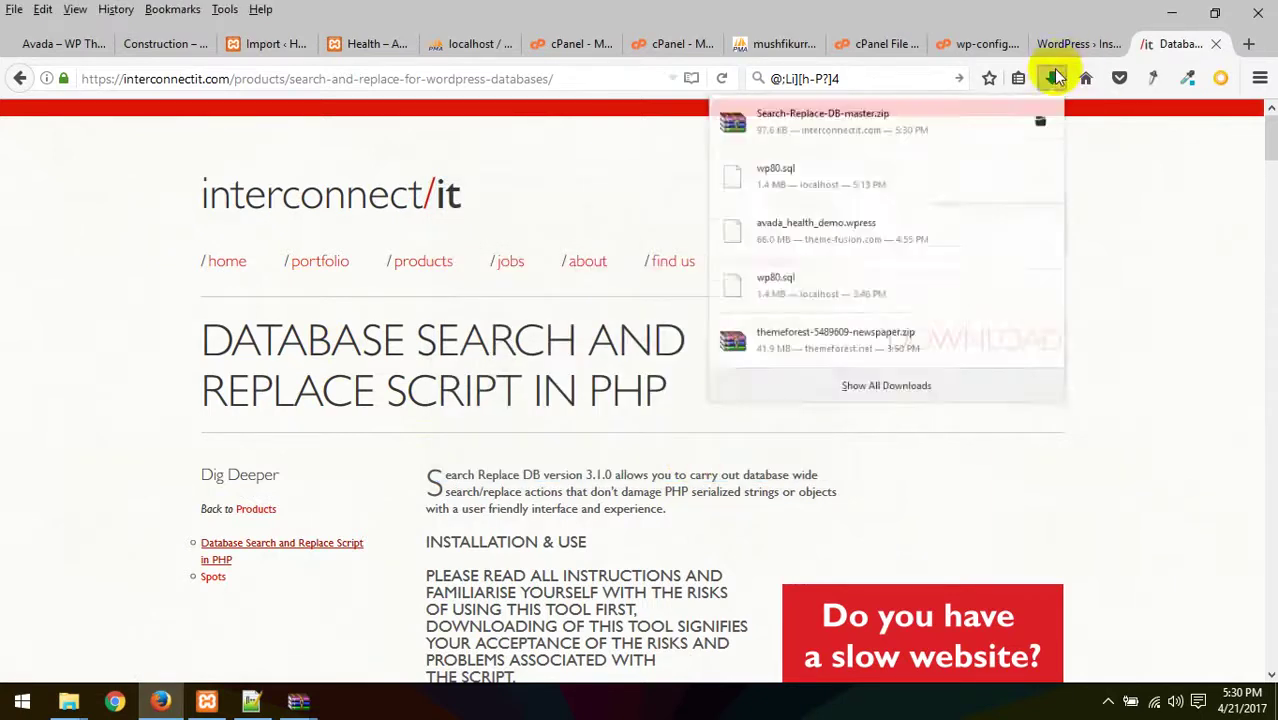
click(806, 120)
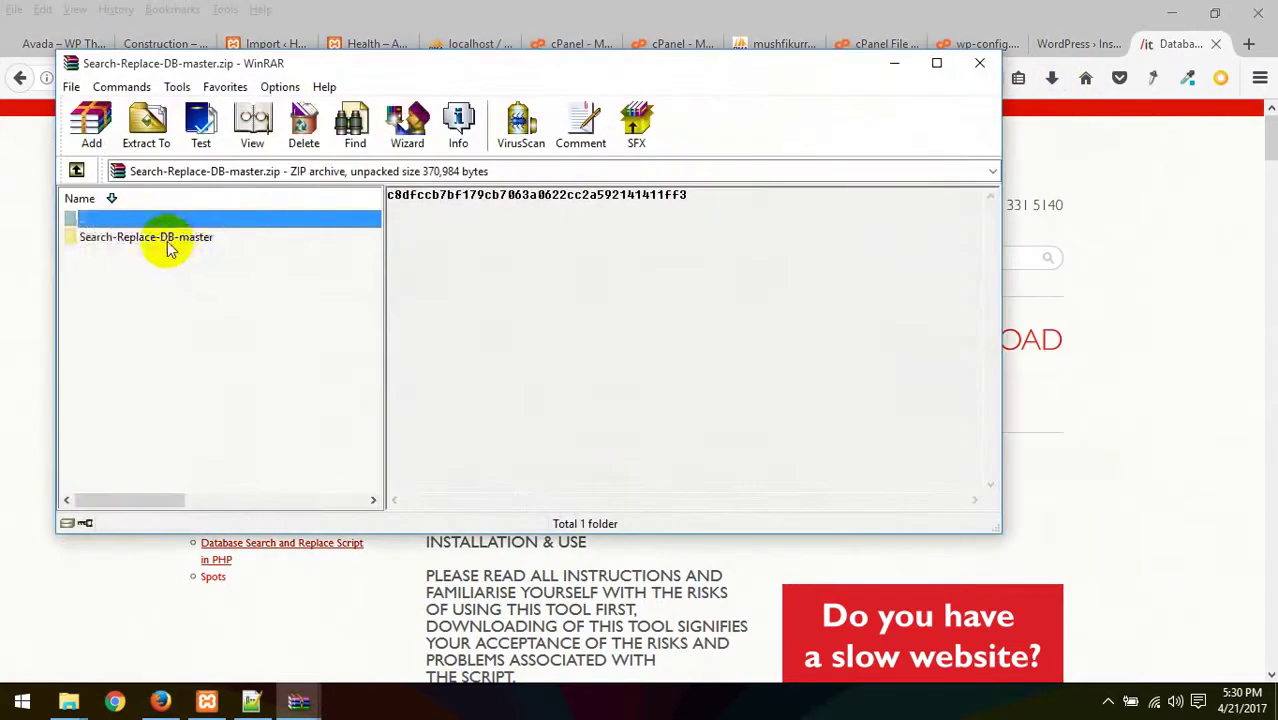
double_click(163, 236)
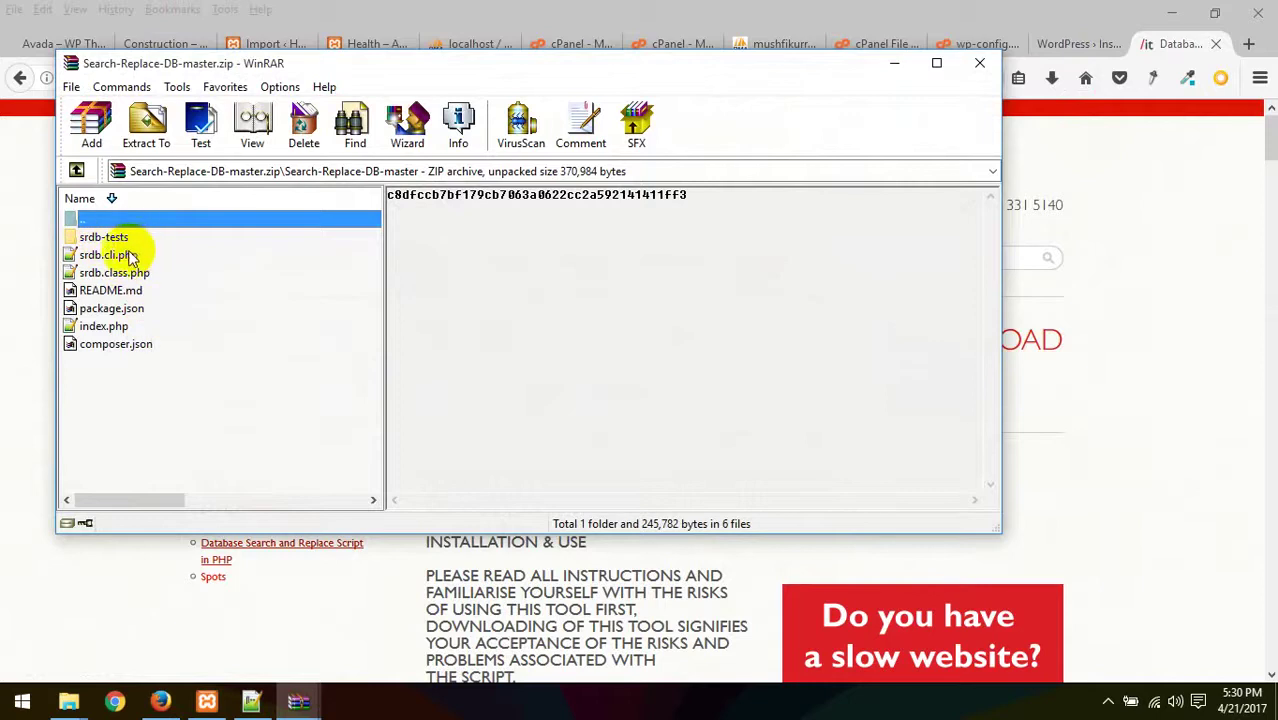
double_click(72, 218)
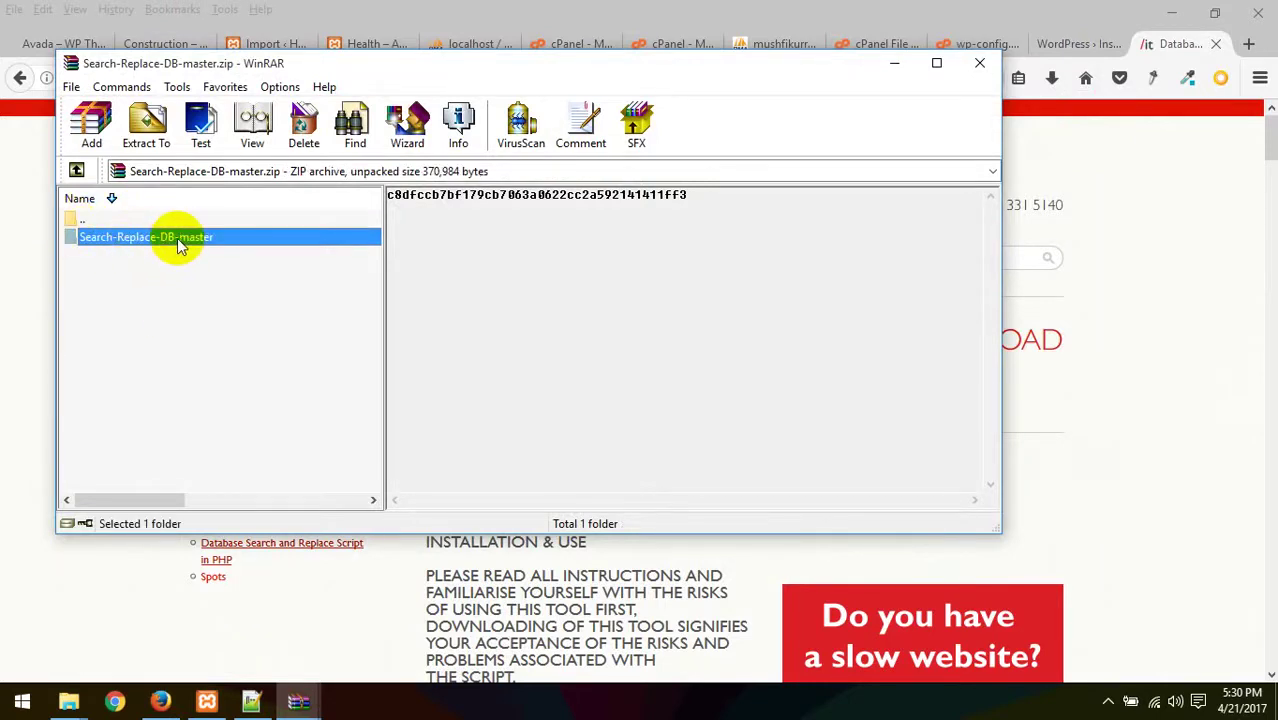
- Close WinRAR and show the downloaded zip in its folder
click(979, 63)
click(1051, 77)
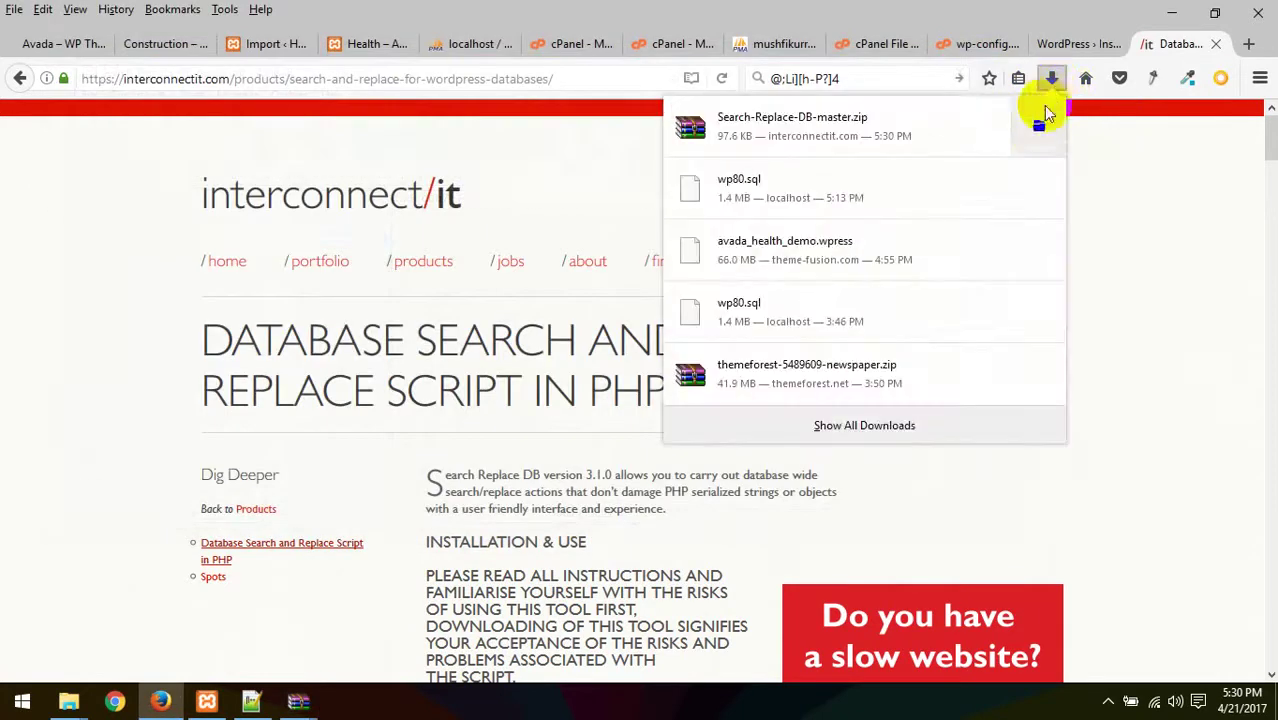
click(1043, 118)
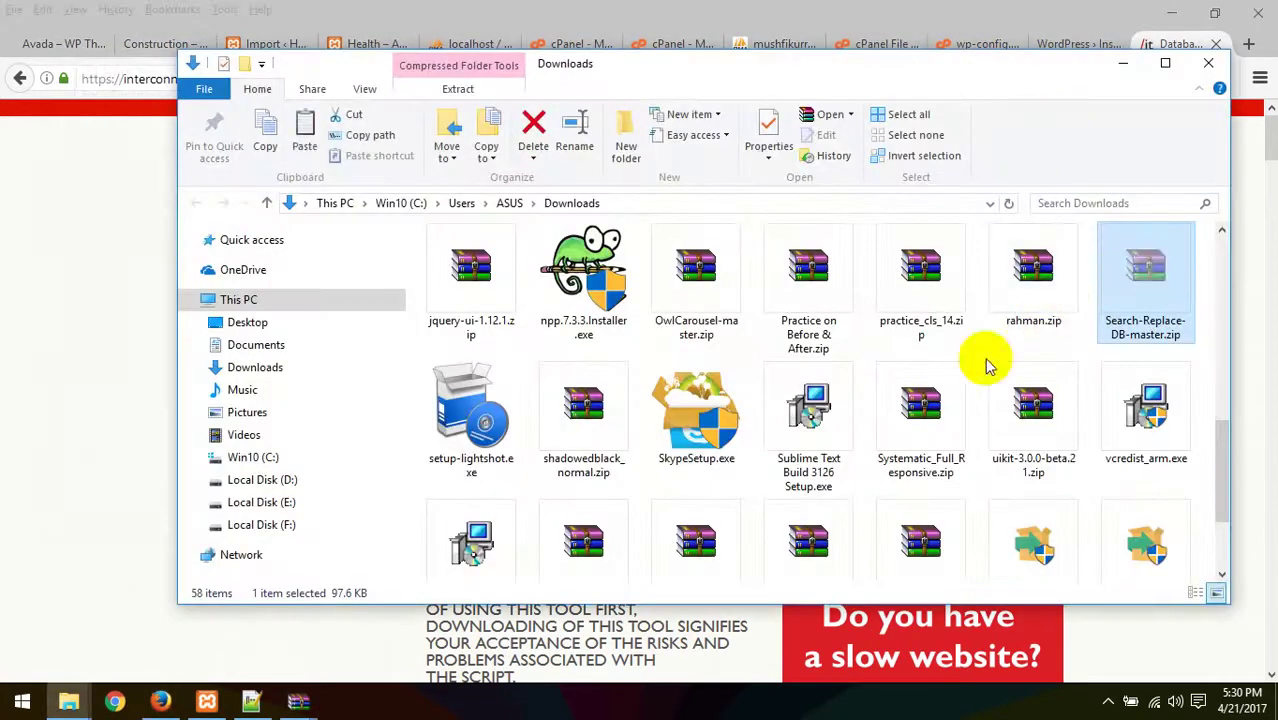
mouse_move(69, 701)
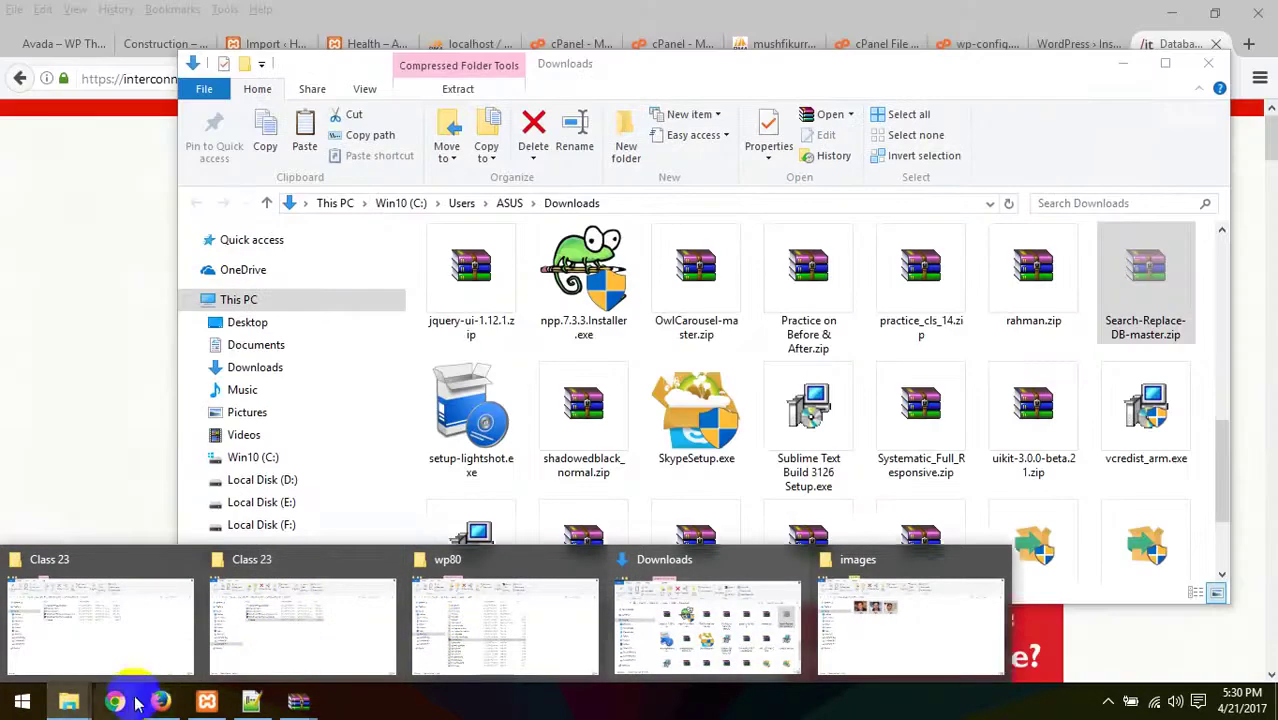
- Return to cPanel File Manager and open the public_html folder
click(162, 701)
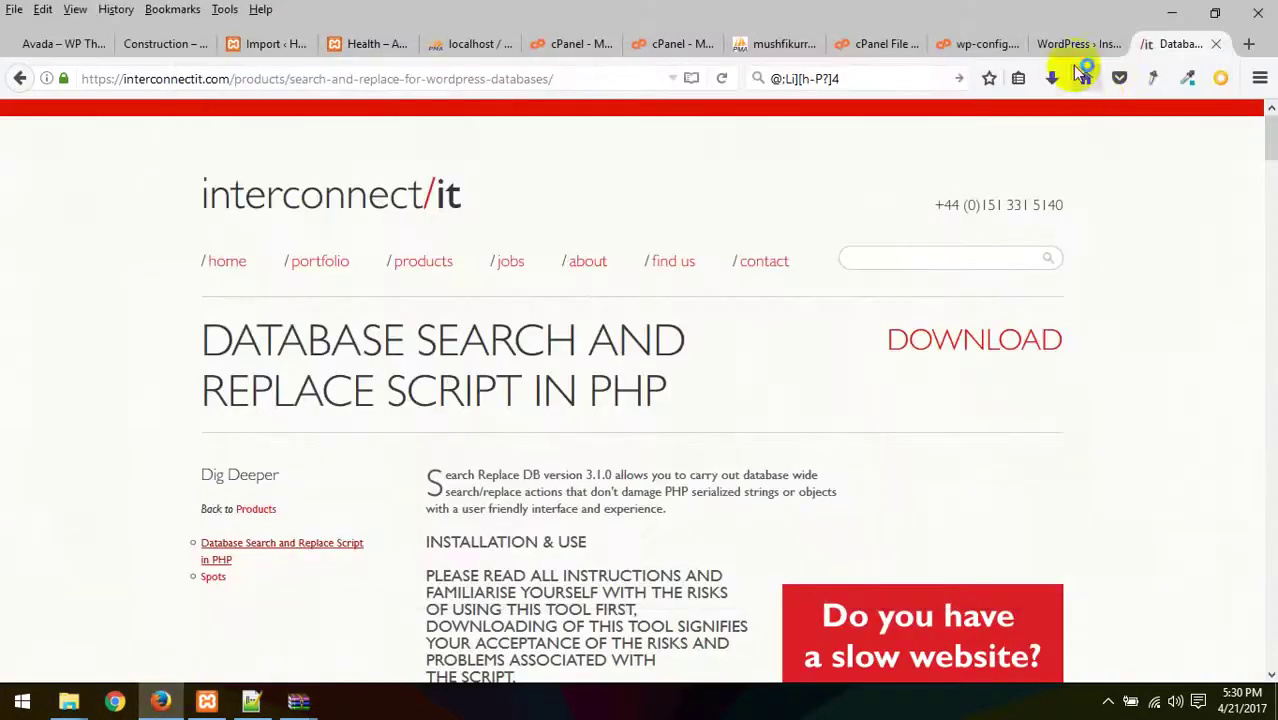
click(1065, 44)
click(945, 44)
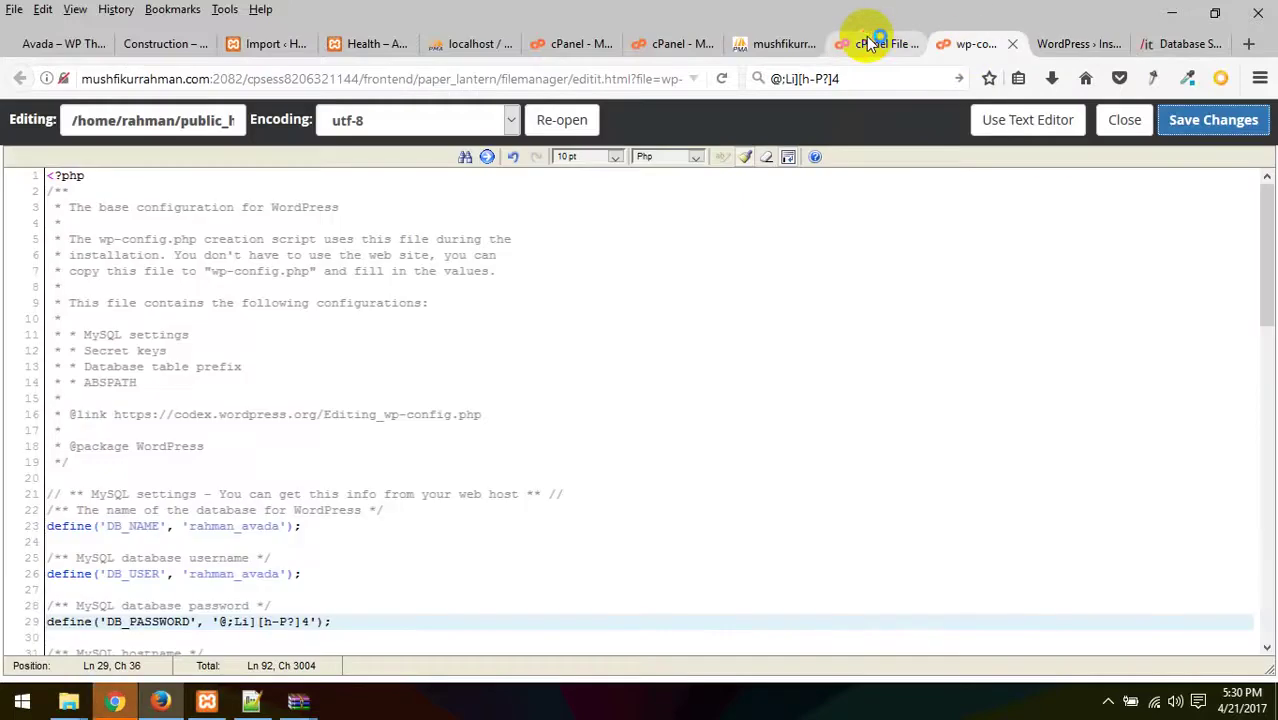
click(870, 44)
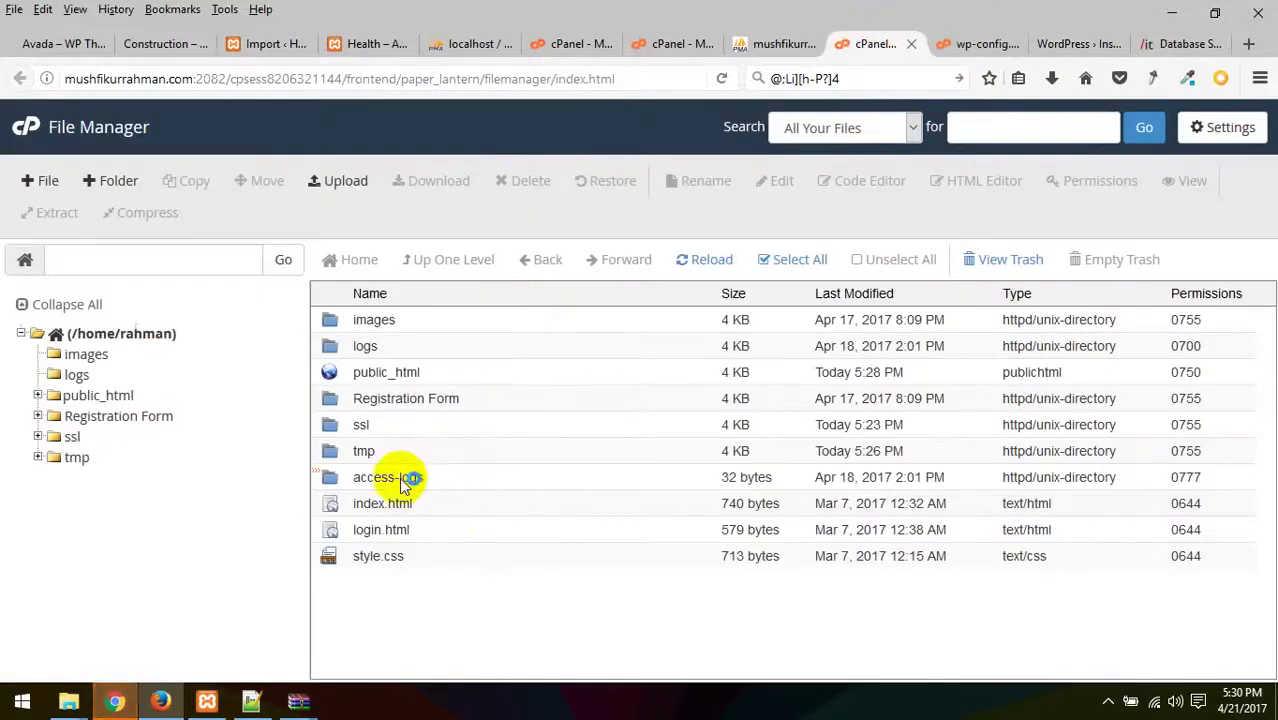
double_click(360, 373)
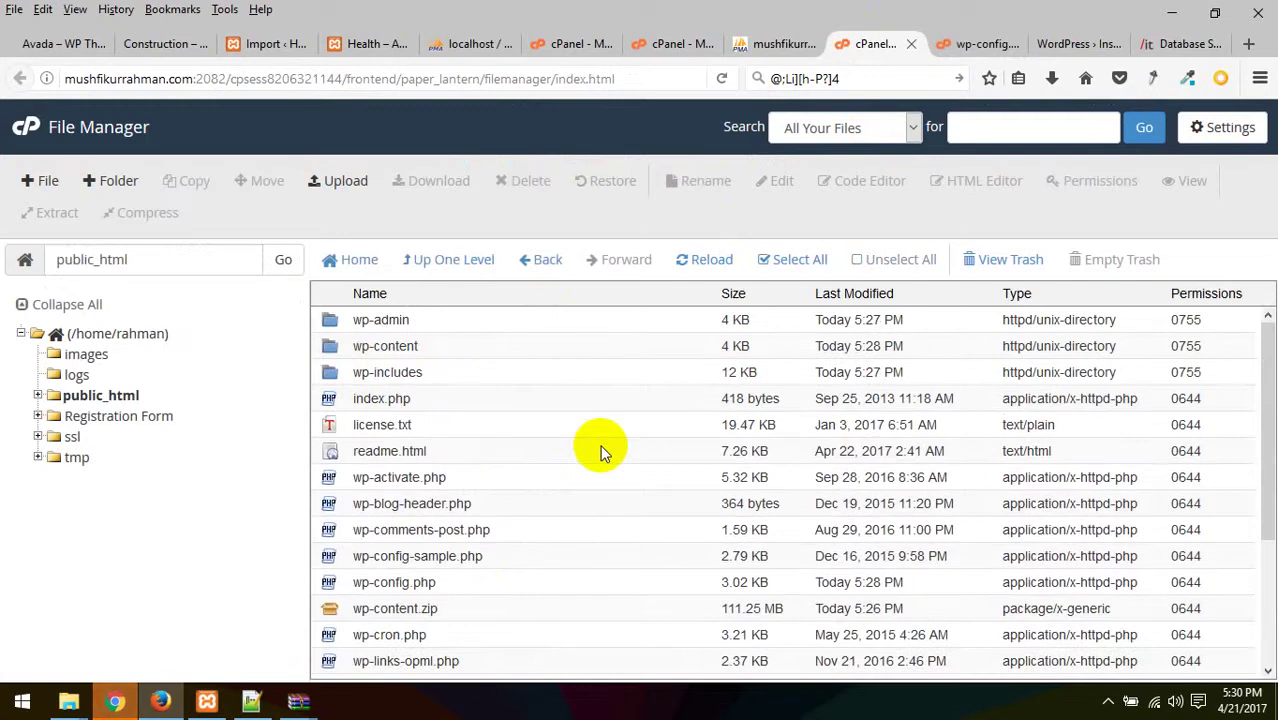
- Open the Upload page for public_html in its new tab
scroll(600, 450, down, 4)
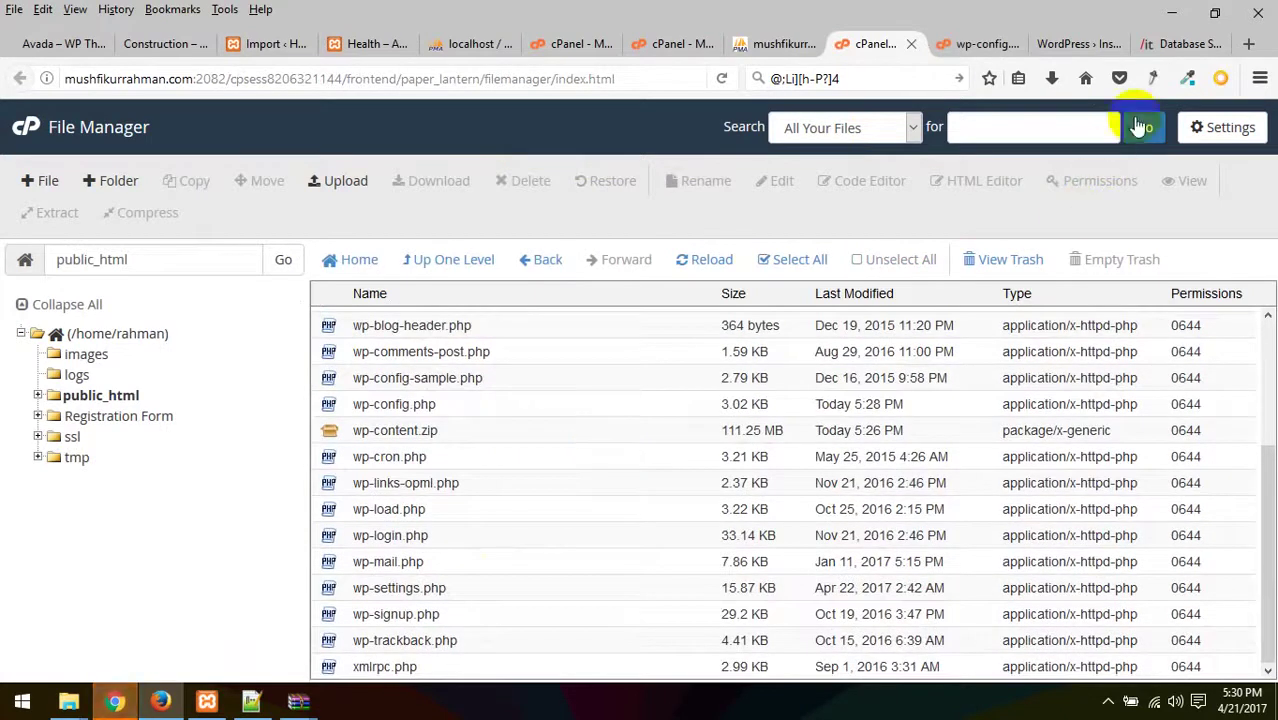
click(340, 188)
click(998, 44)
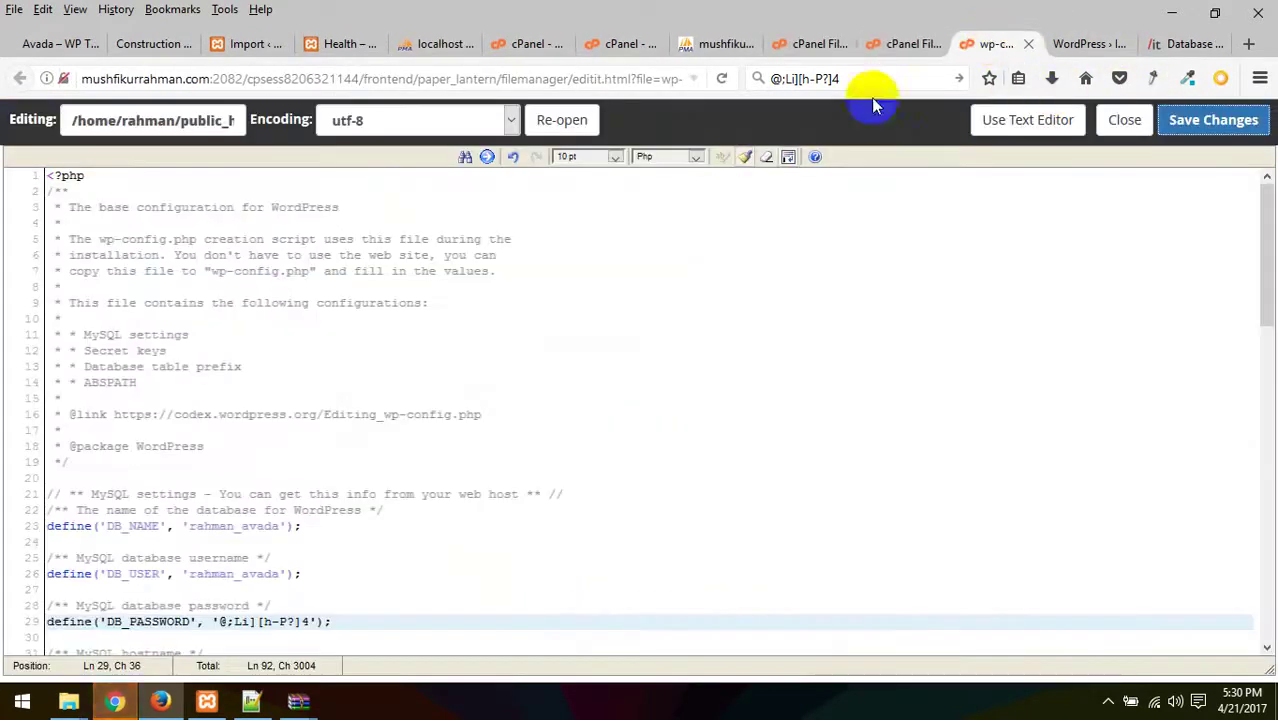
click(900, 43)
- Upload Search-Replace-DB-master.zip from Firefox downloads into public_html and refresh the file list
click(1053, 77)
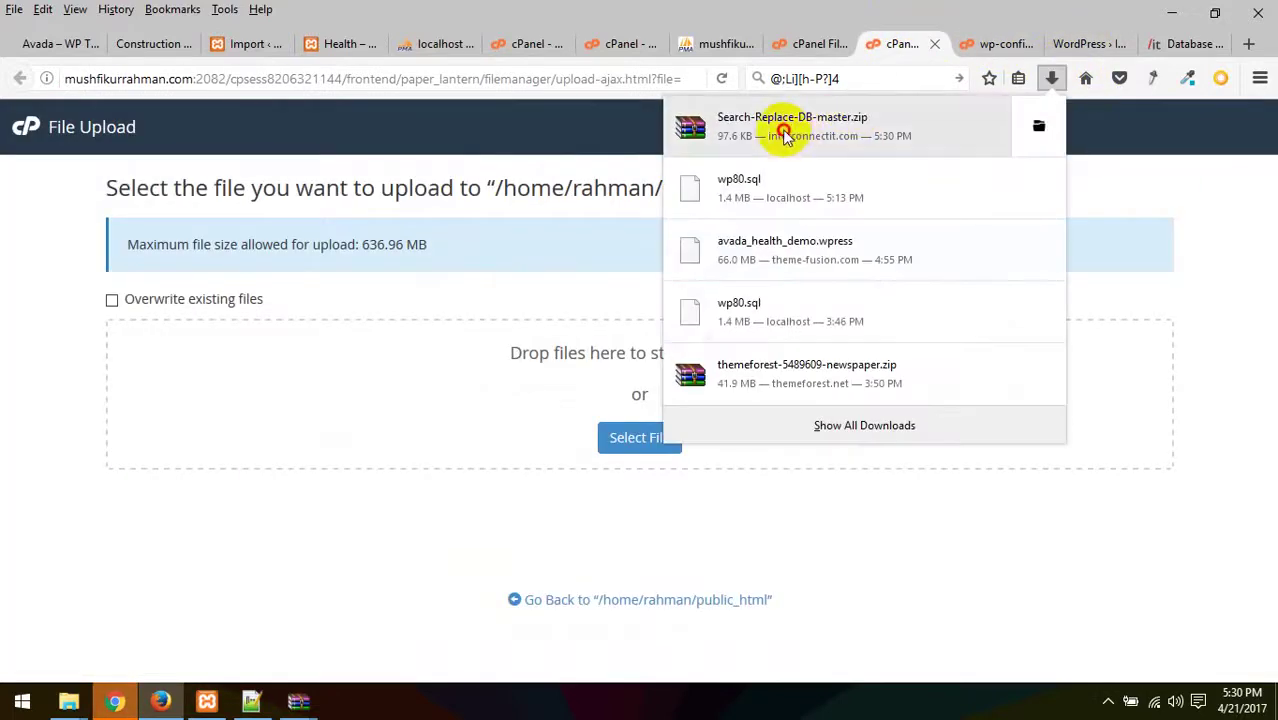
drag(775, 125, 434, 402)
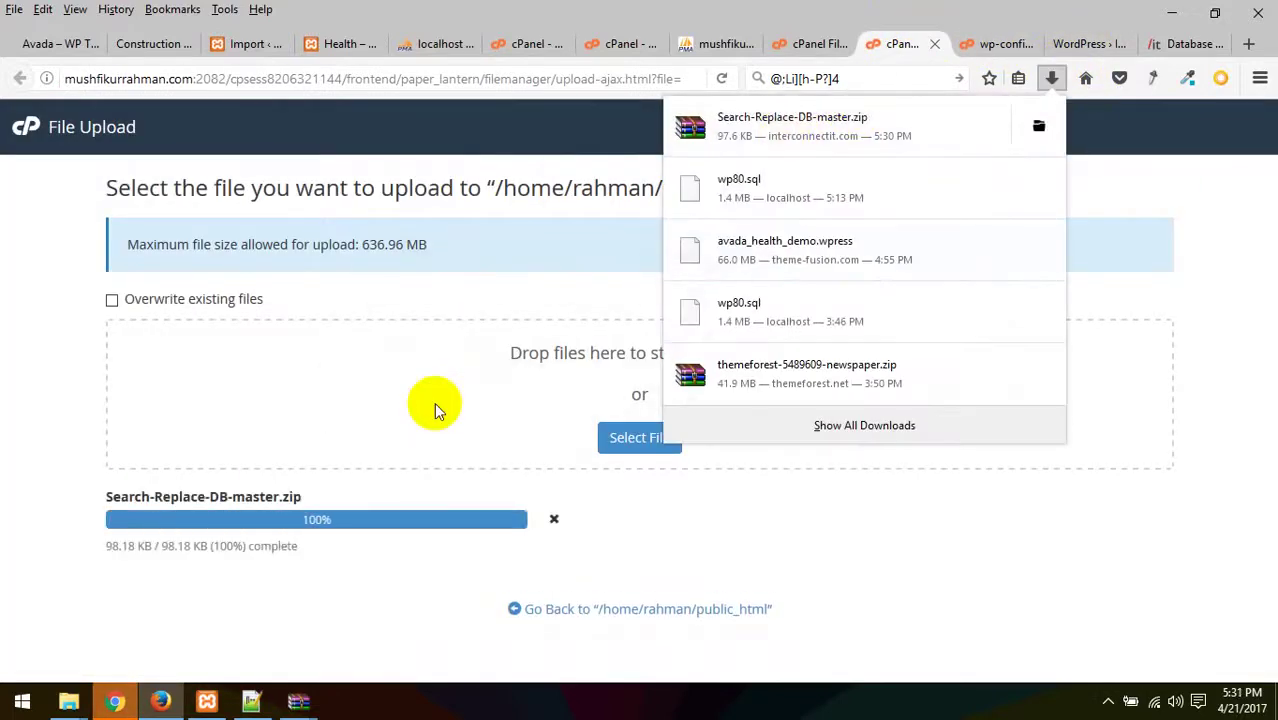
click(935, 43)
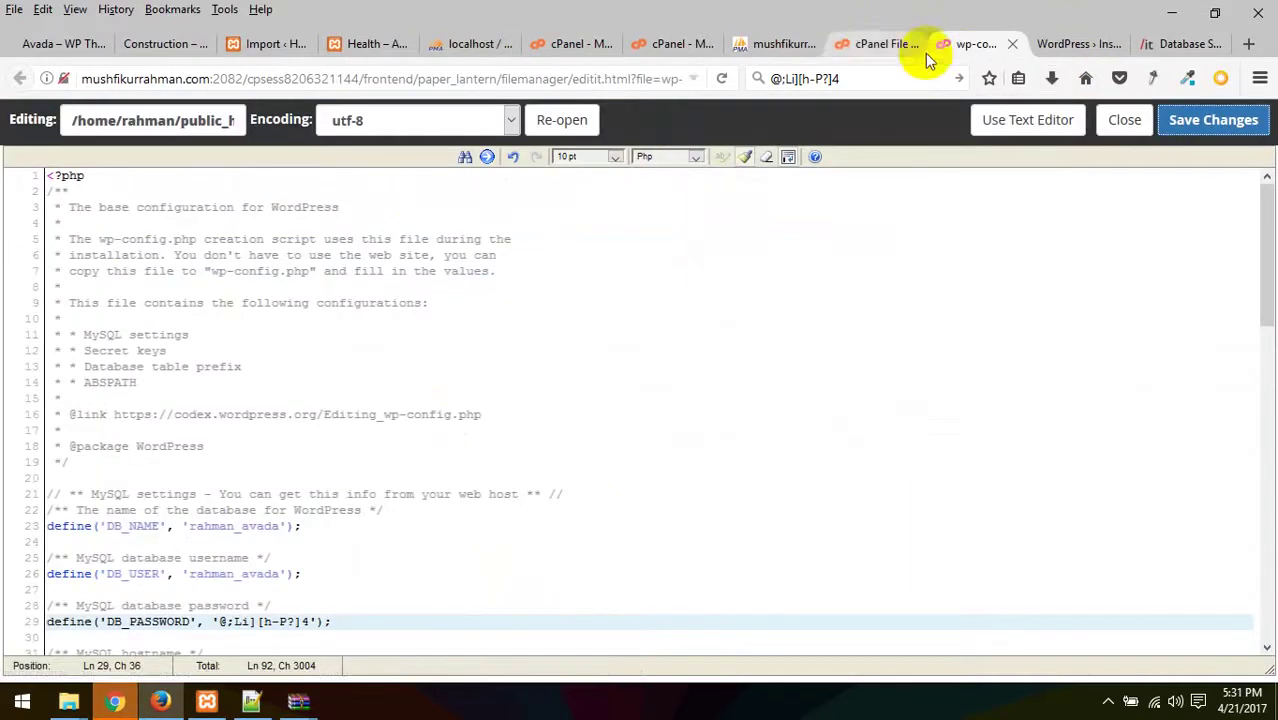
click(872, 45)
click(705, 262)
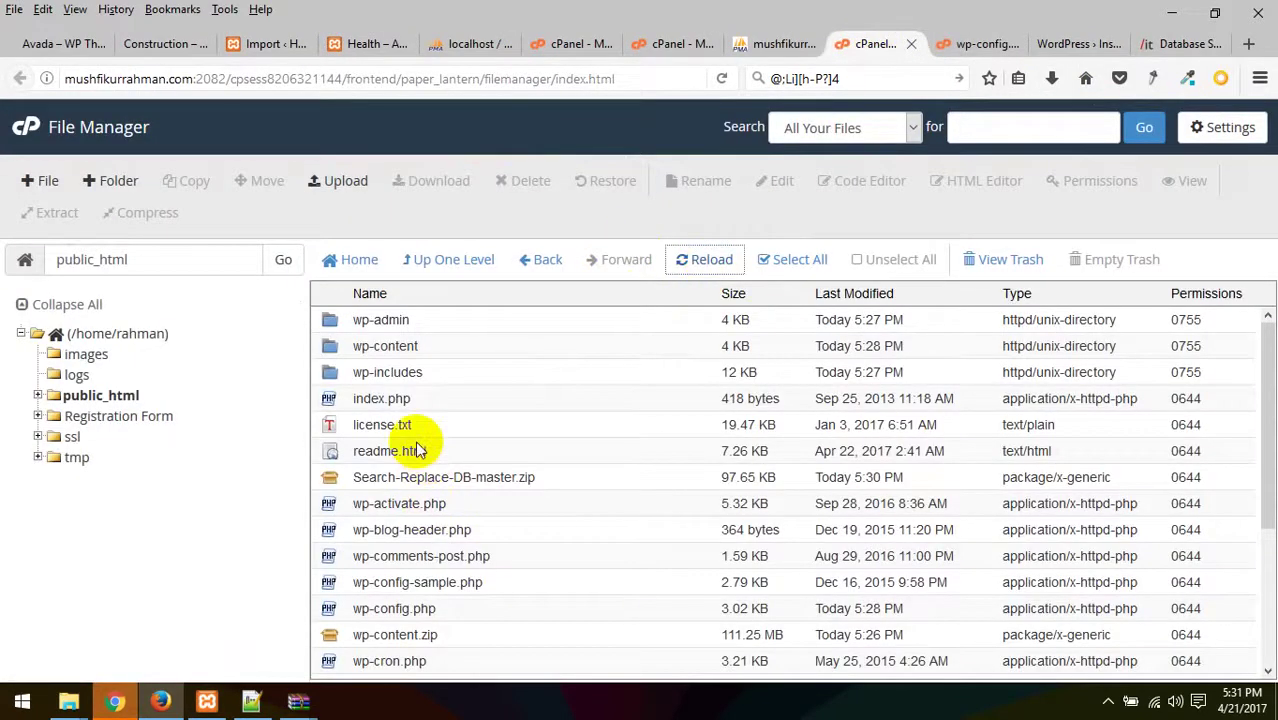
- Extract Search-Replace-DB-master.zip into public_html, creating the Search-Replace-DB-master folder
scroll(420, 450, down, 2)
right_click(427, 372)
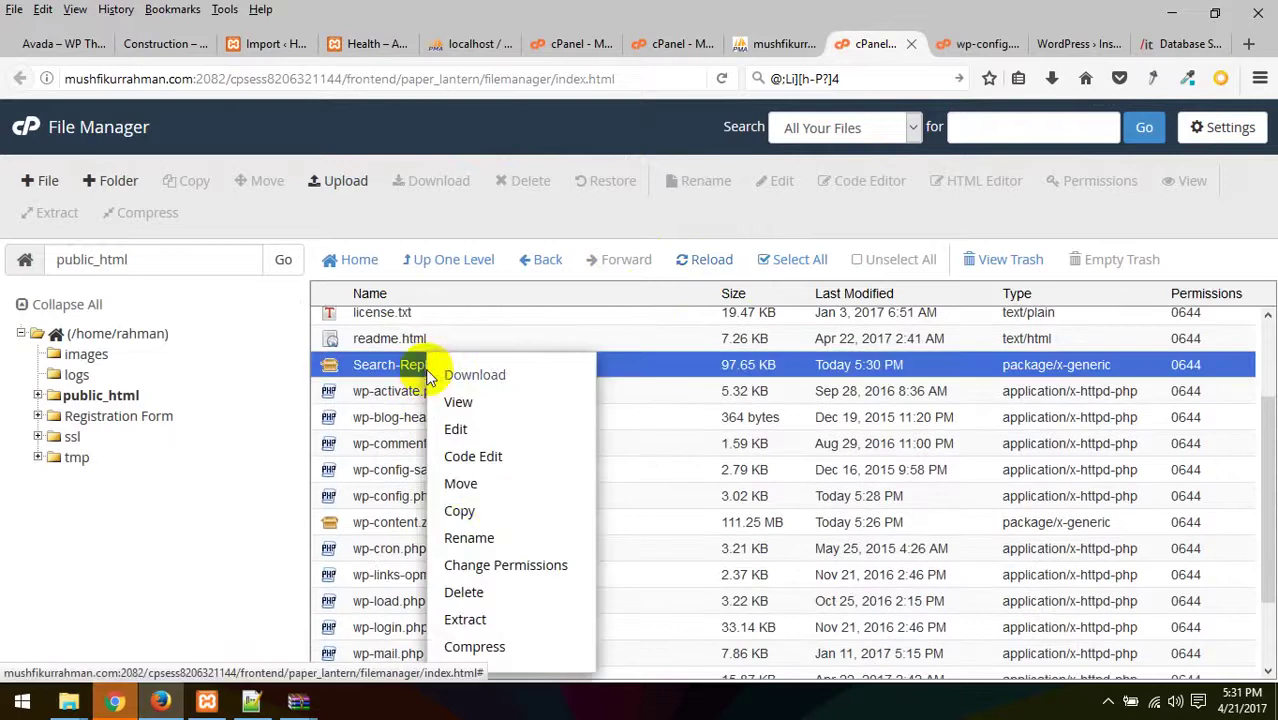
click(502, 619)
click(779, 490)
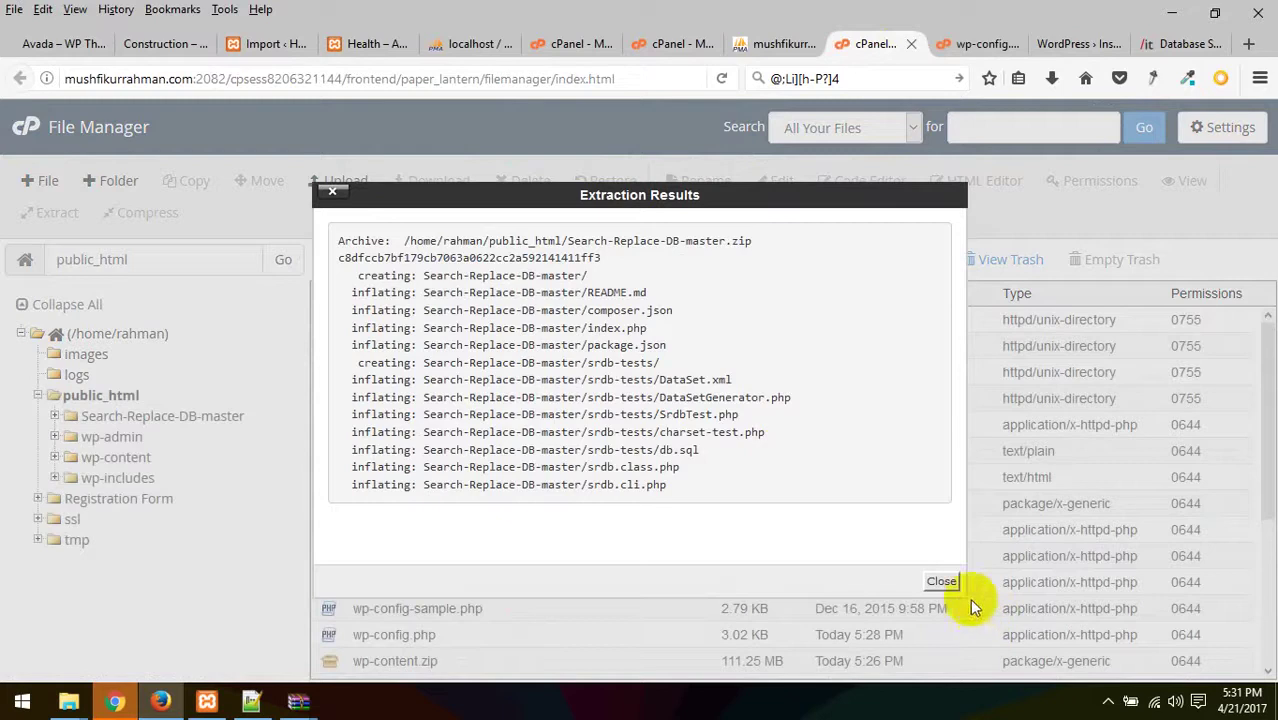
click(941, 581)
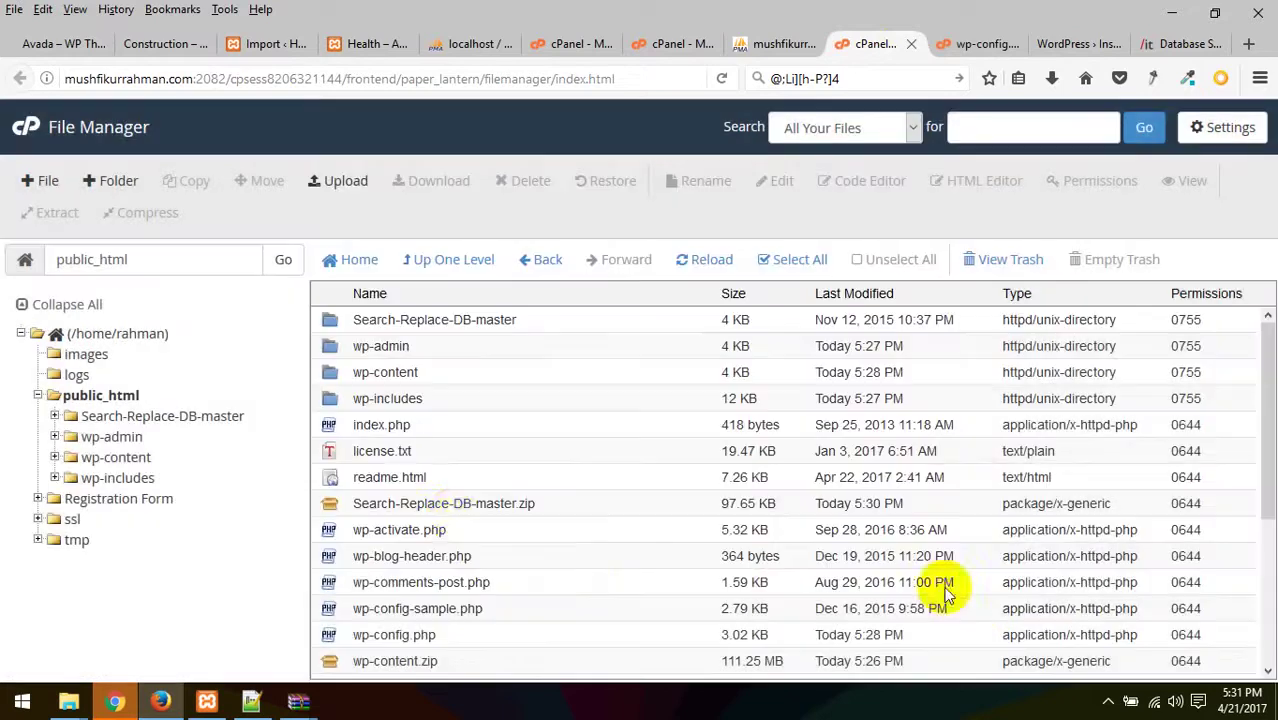
- Sort the File Manager list by name ascending and select the Search-Replace-DB-master folder
right_click(432, 323)
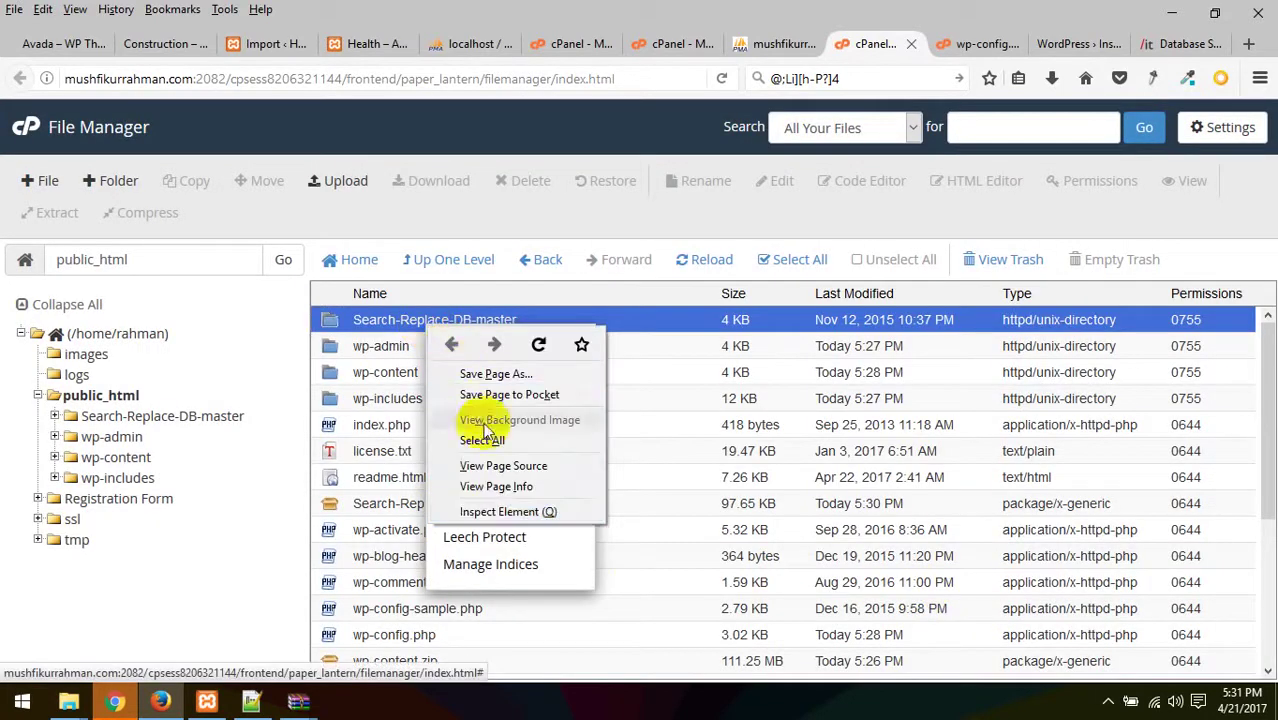
click(655, 300)
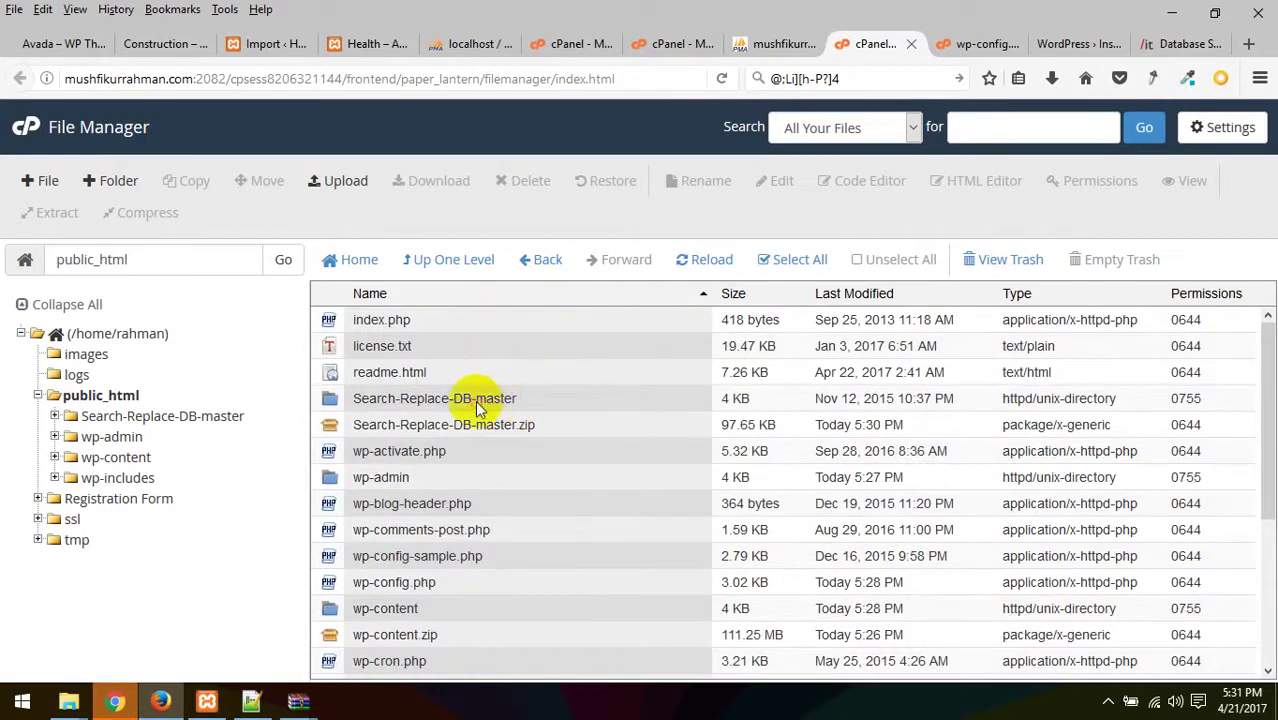
click(478, 404)
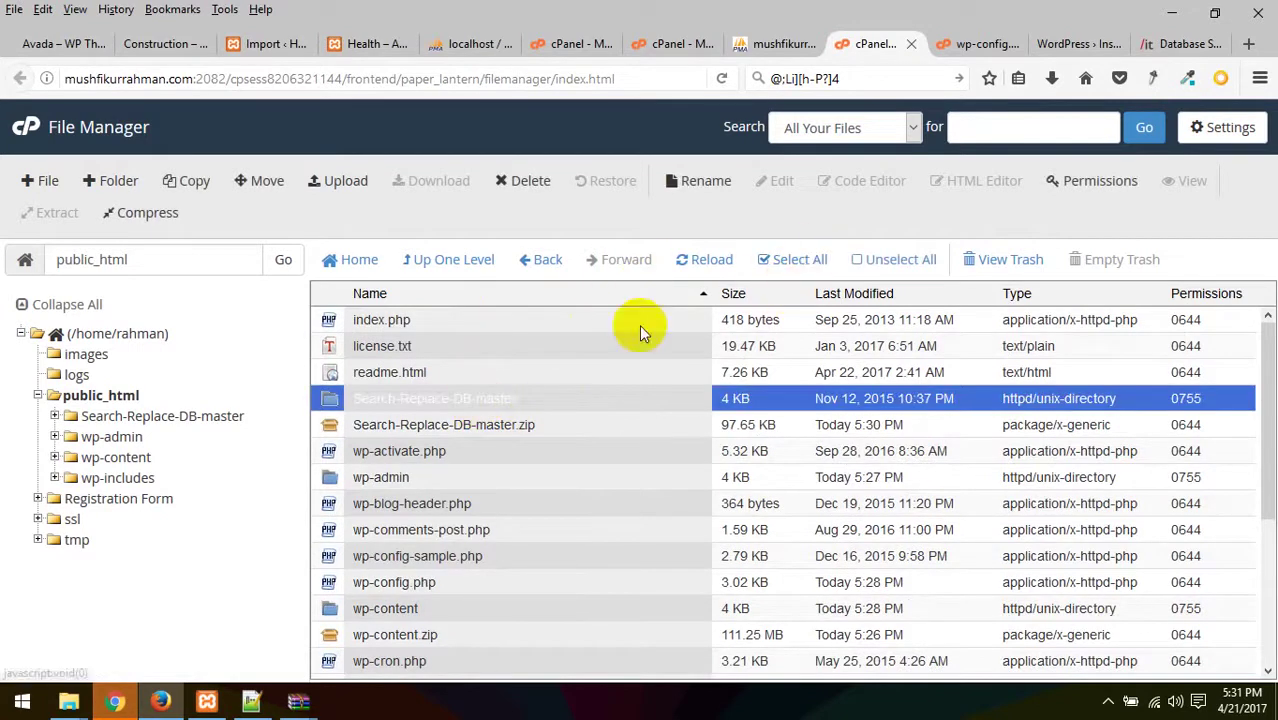
click(698, 291)
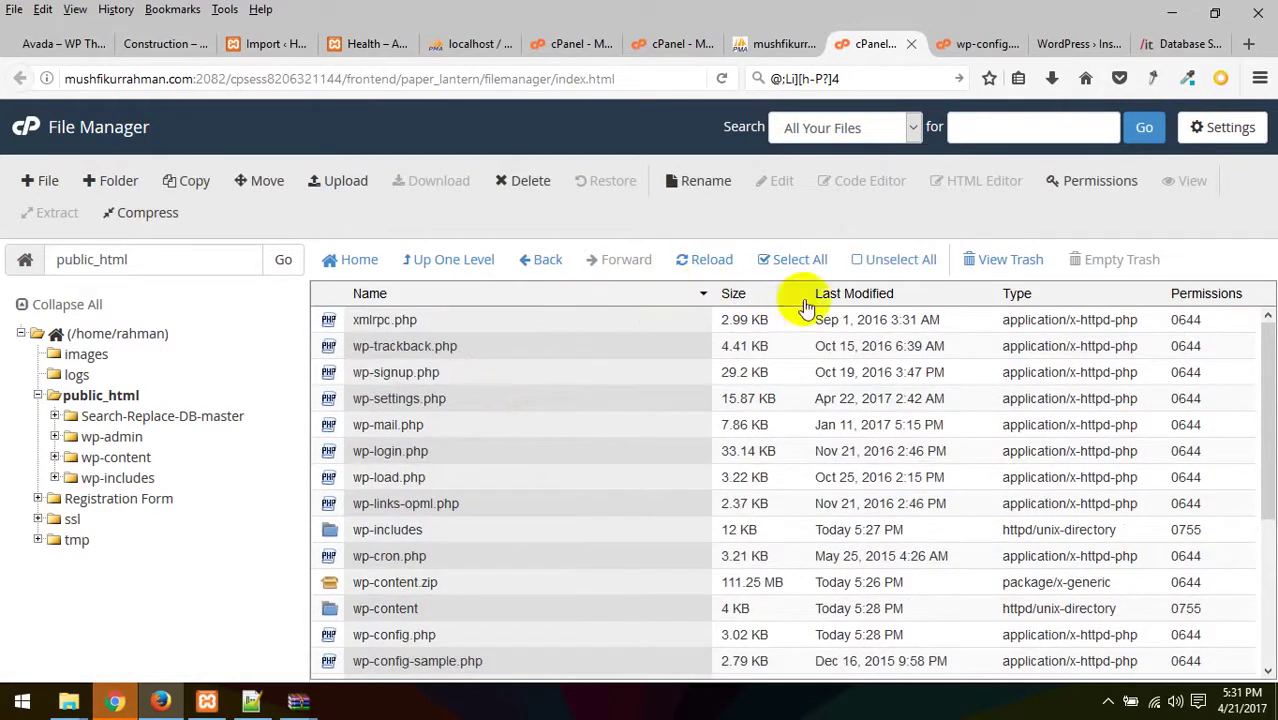
click(699, 294)
- Copy the Search-Replace-DB-master folder name from its Rename form, then switch to the WordPress install tab
drag(1257, 399, 491, 371)
right_click(468, 378)
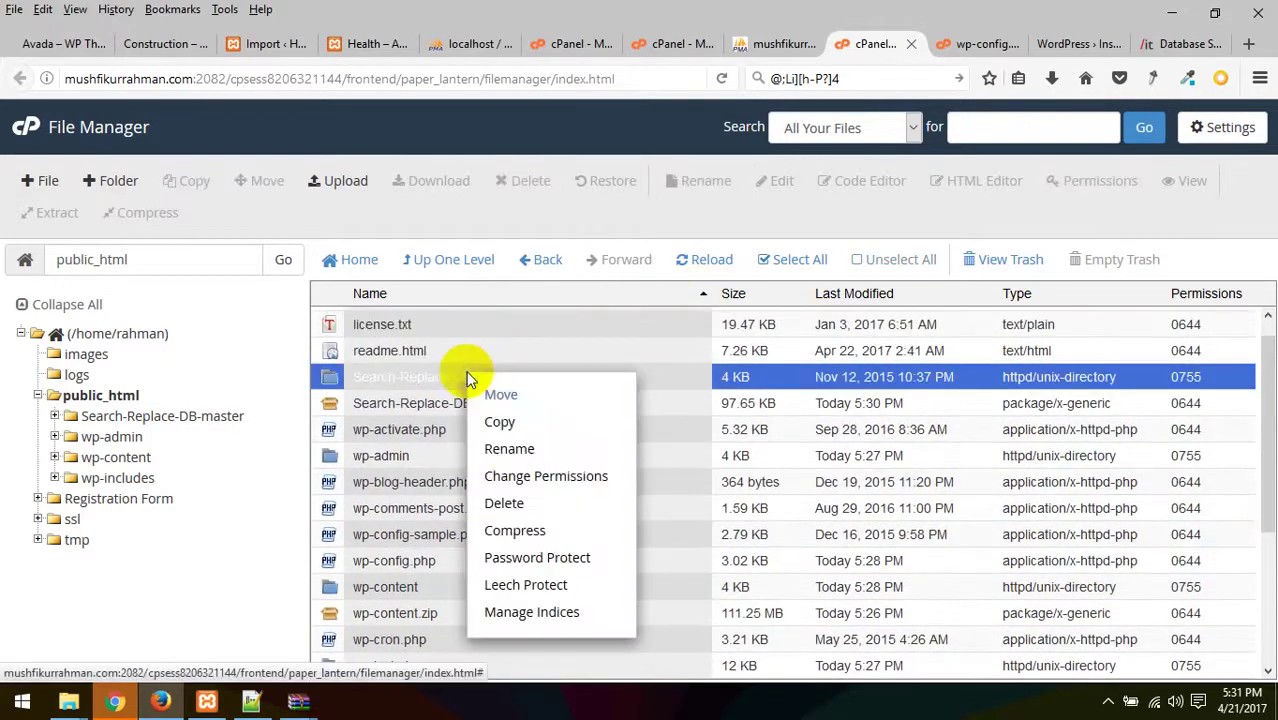
click(505, 448)
key(ctrl+c)
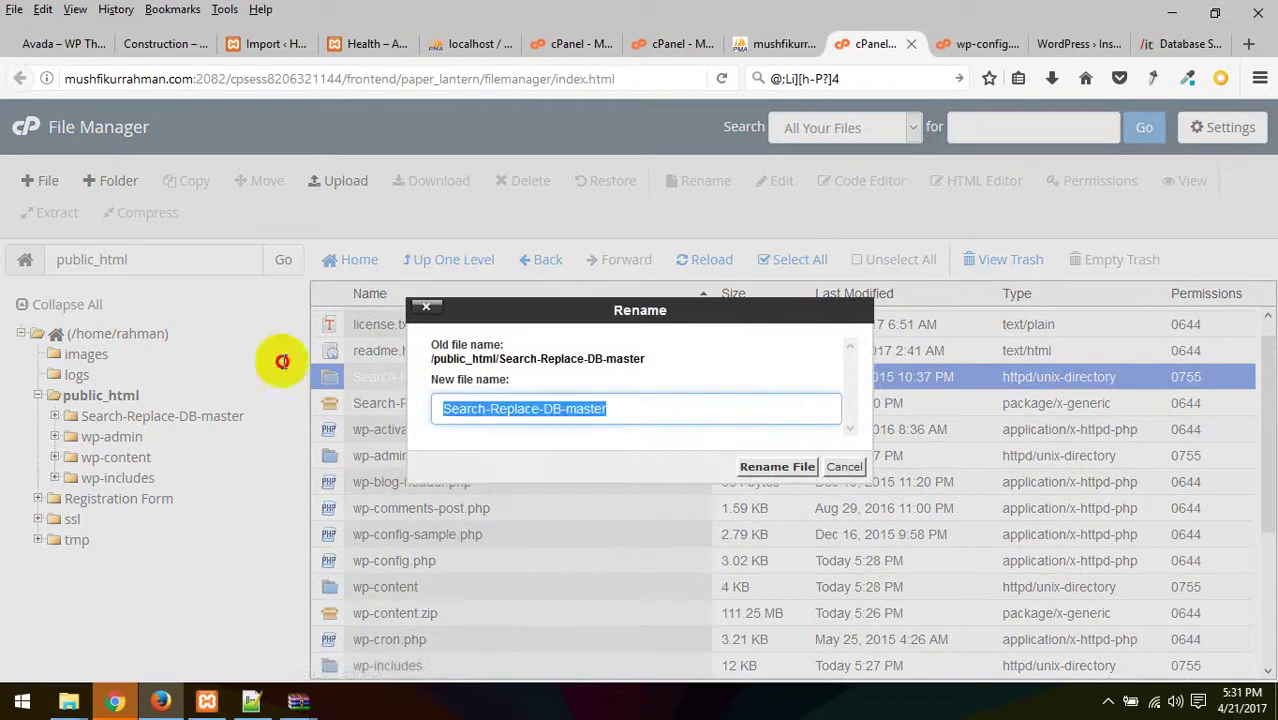
click(1070, 46)
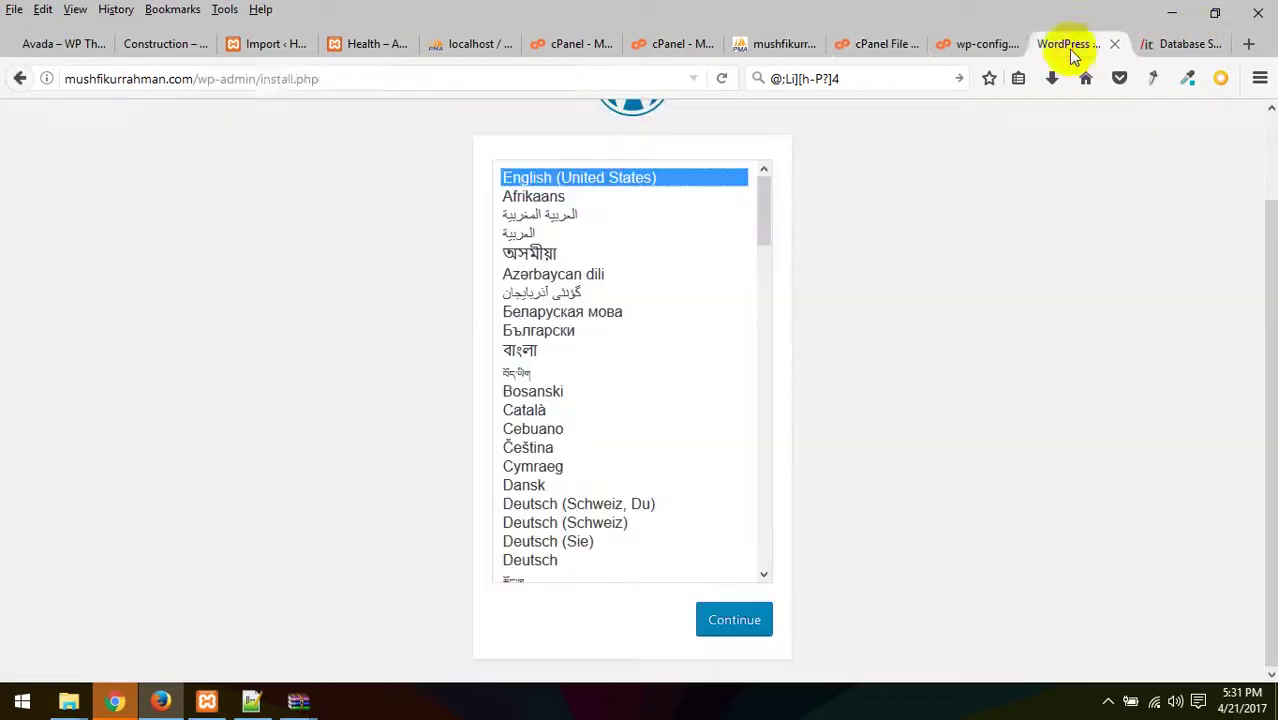
- Replace wp-admin/install.php in the address with Search-Replace-DB-master and load that page
drag(196, 78, 442, 74)
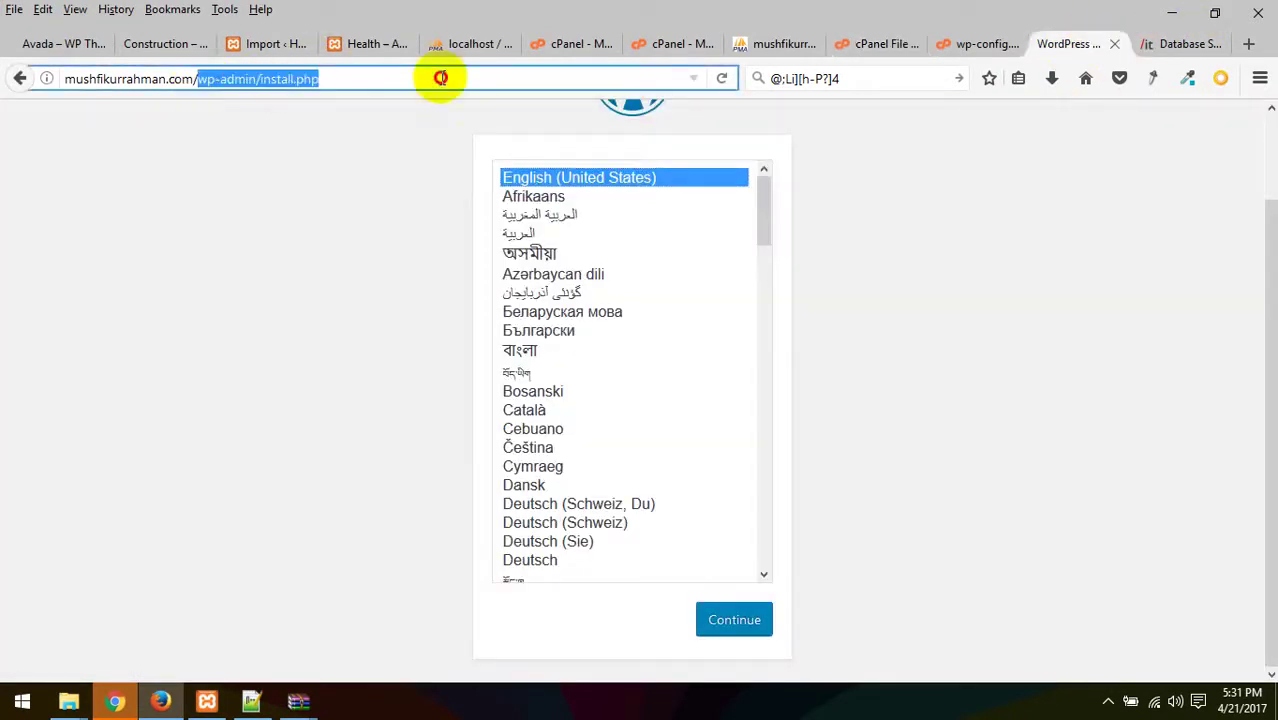
key(ctrl+v)
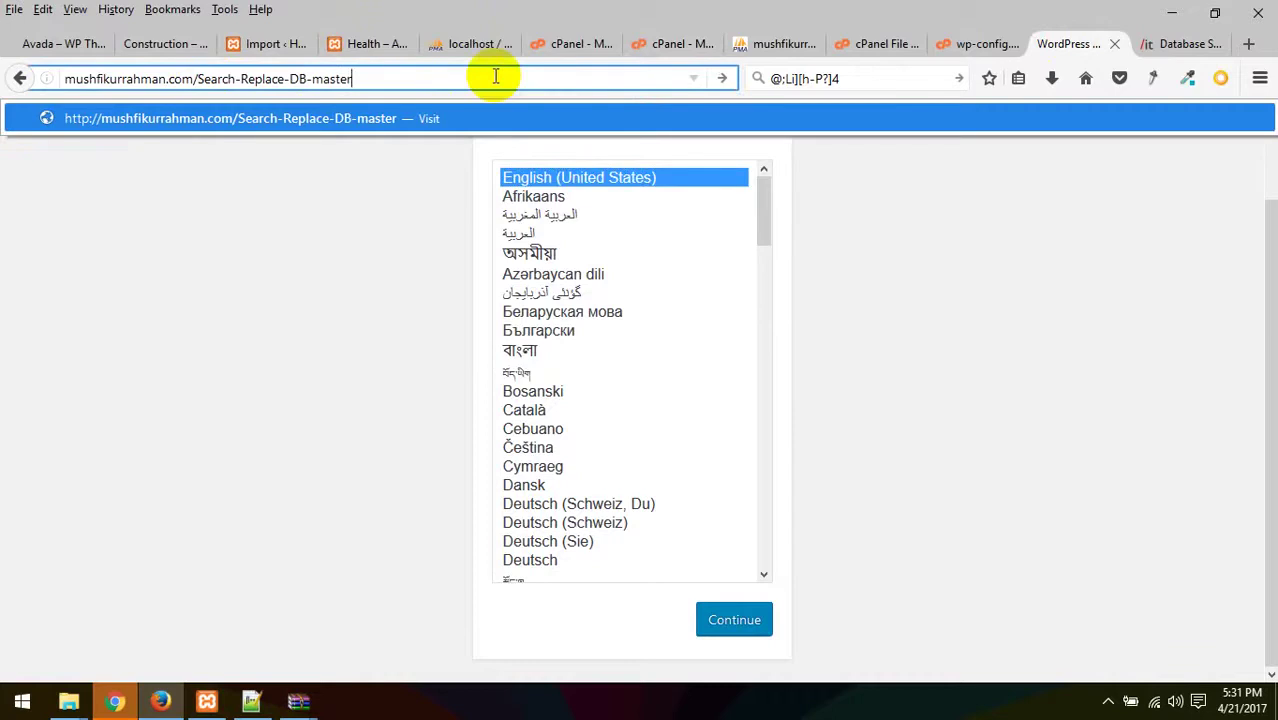
key(Return)
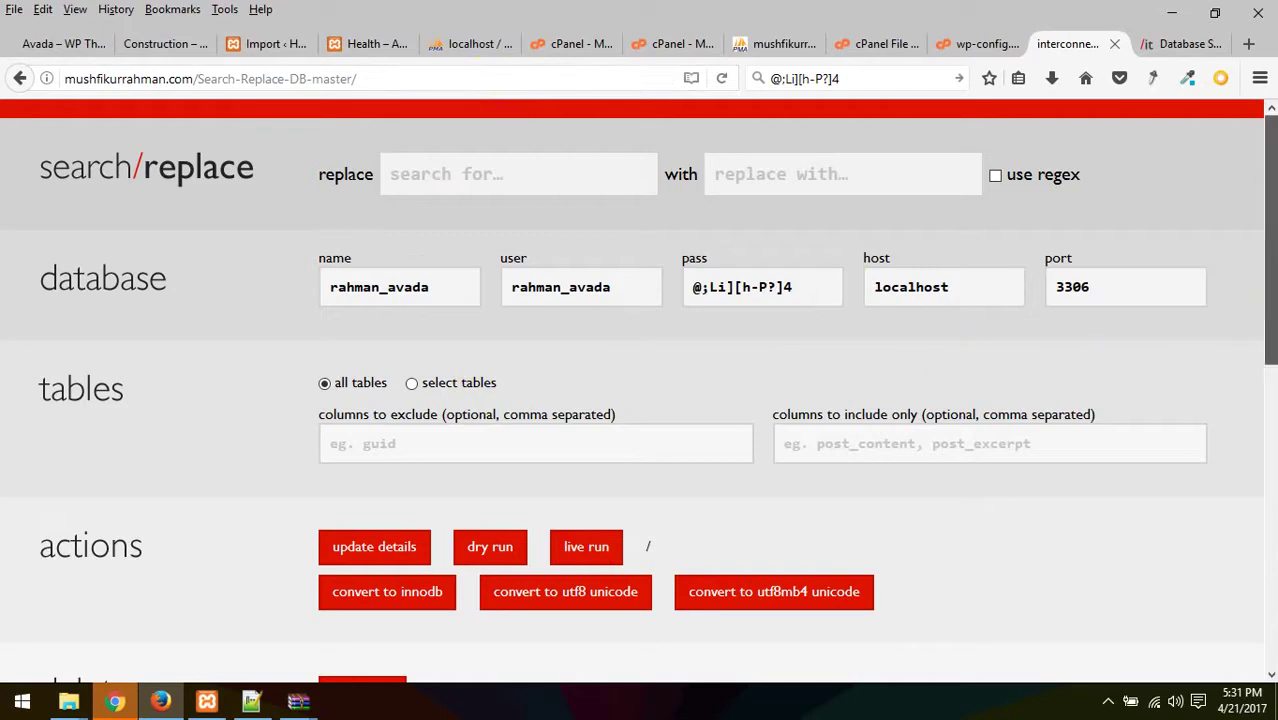
- Check the prefilled database name, user, password and host, keeping all tables included
drag(440, 288, 316, 287)
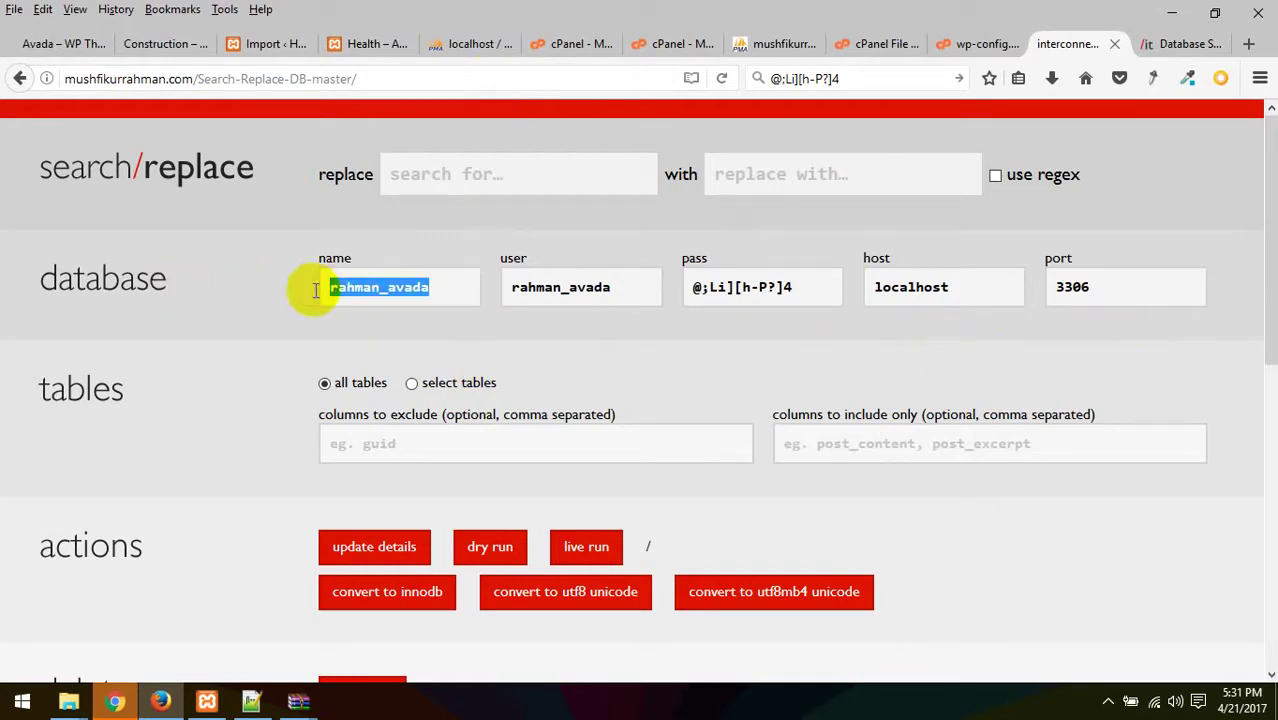
drag(628, 291, 442, 294)
drag(807, 286, 690, 288)
drag(970, 289, 816, 289)
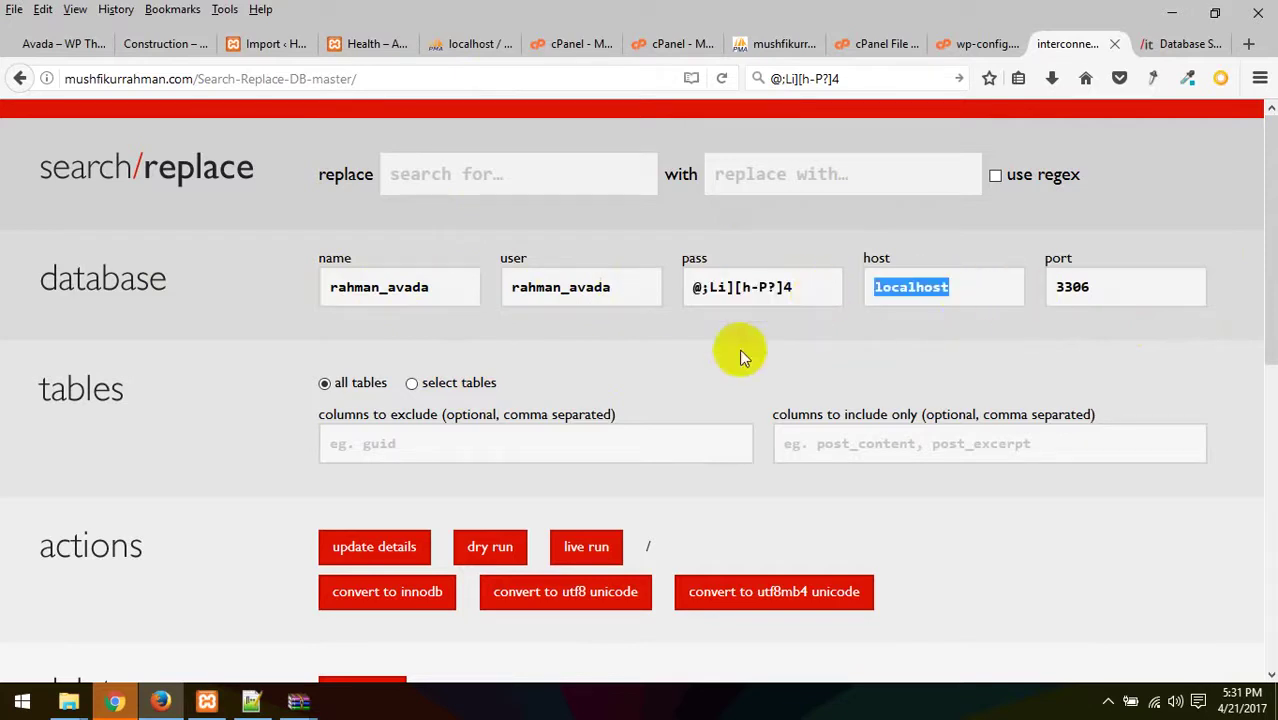
click(440, 384)
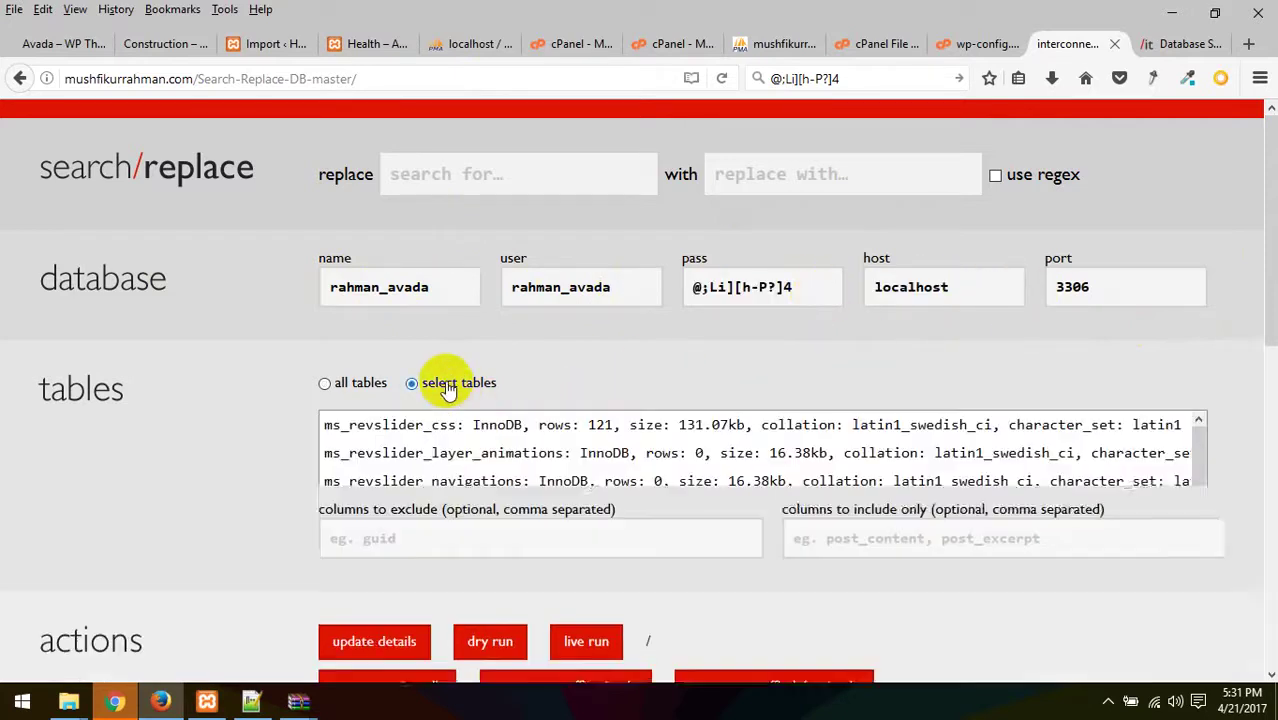
click(345, 383)
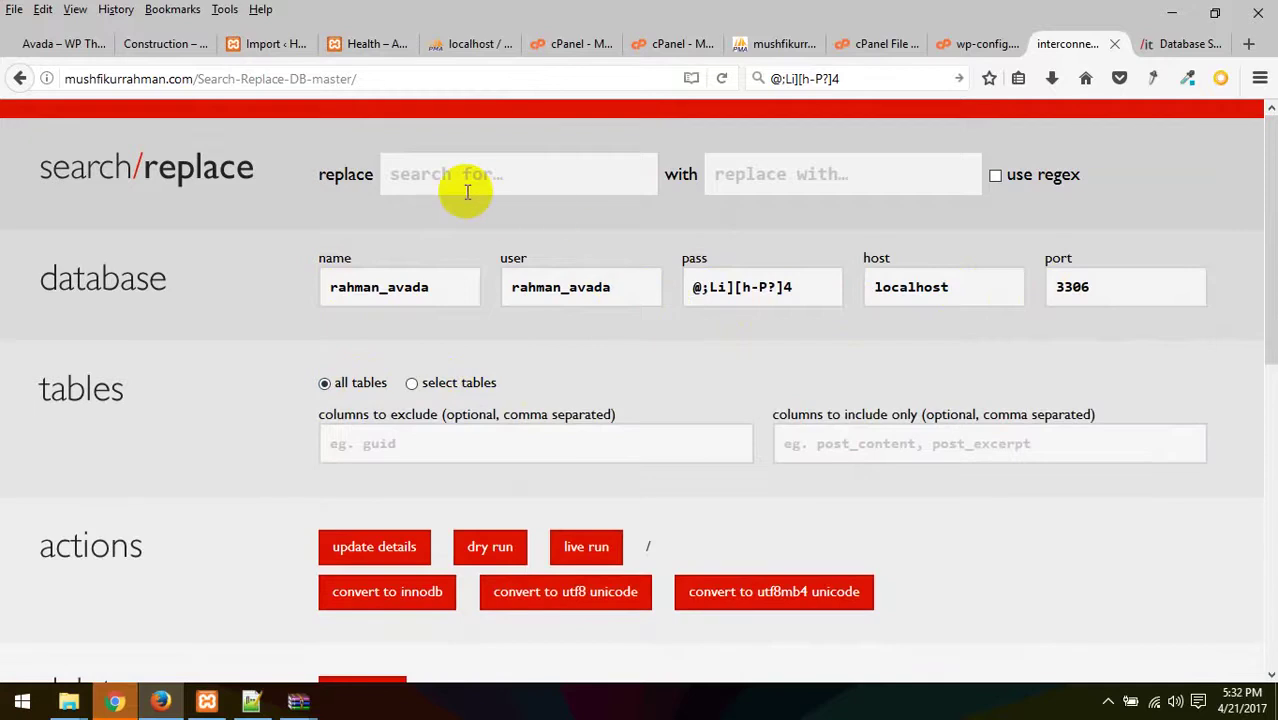
click(786, 178)
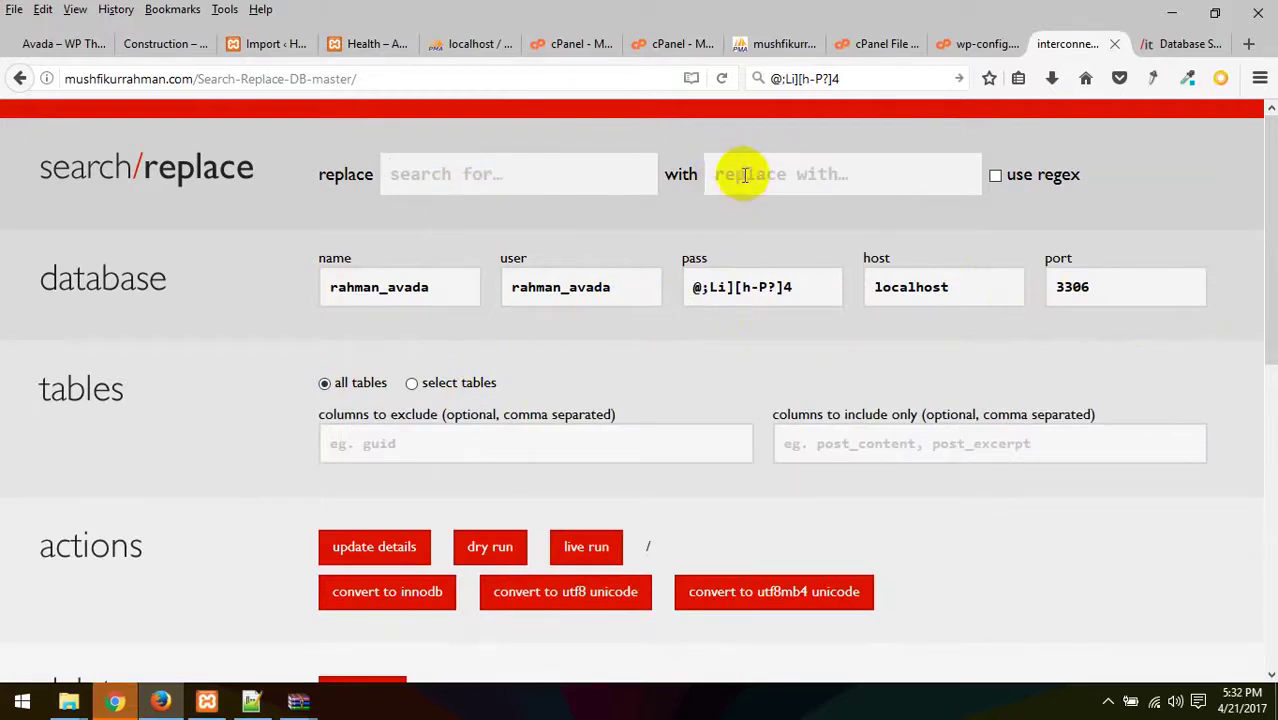
click(783, 42)
double_click(757, 449)
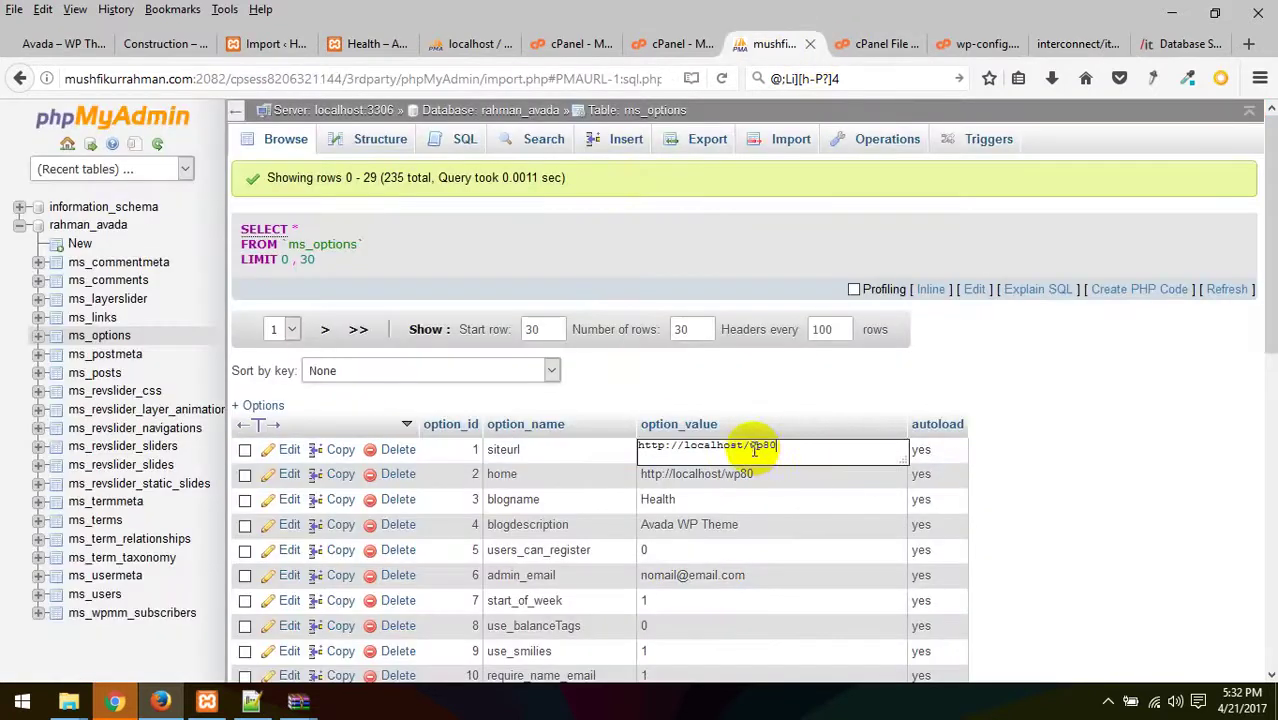
drag(799, 448, 571, 422)
key(ctrl+c)
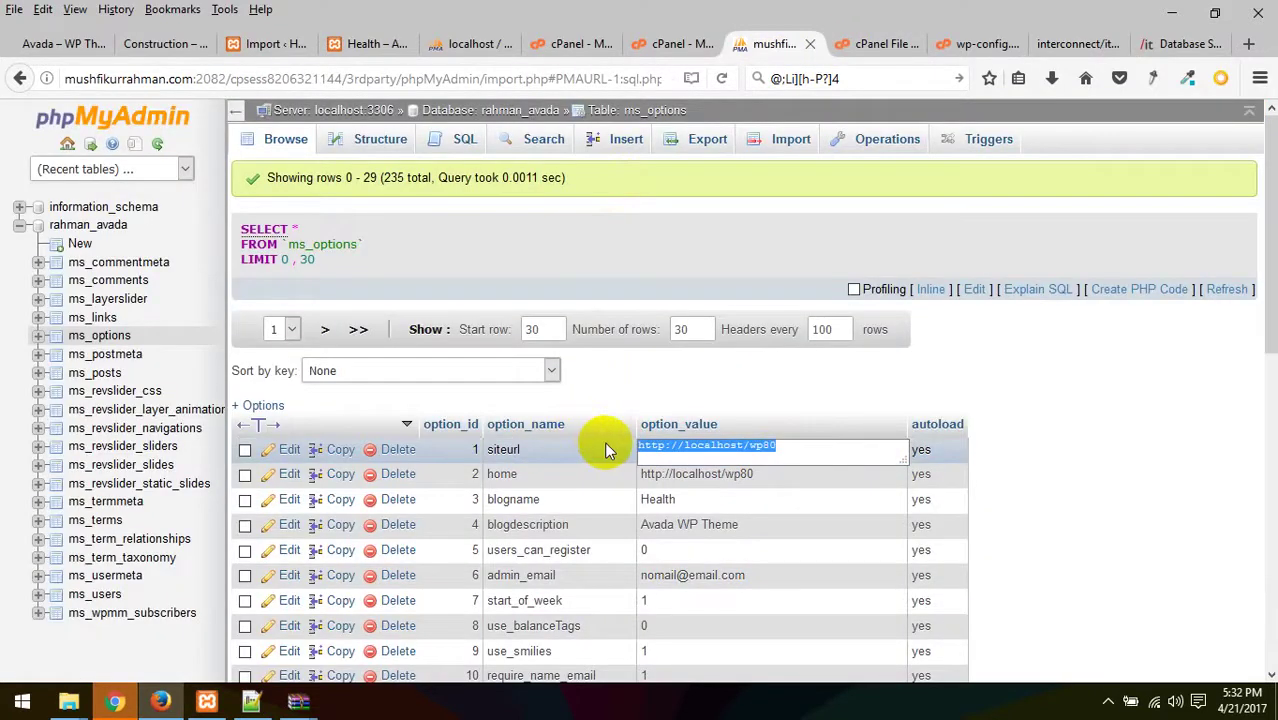
click(1068, 44)
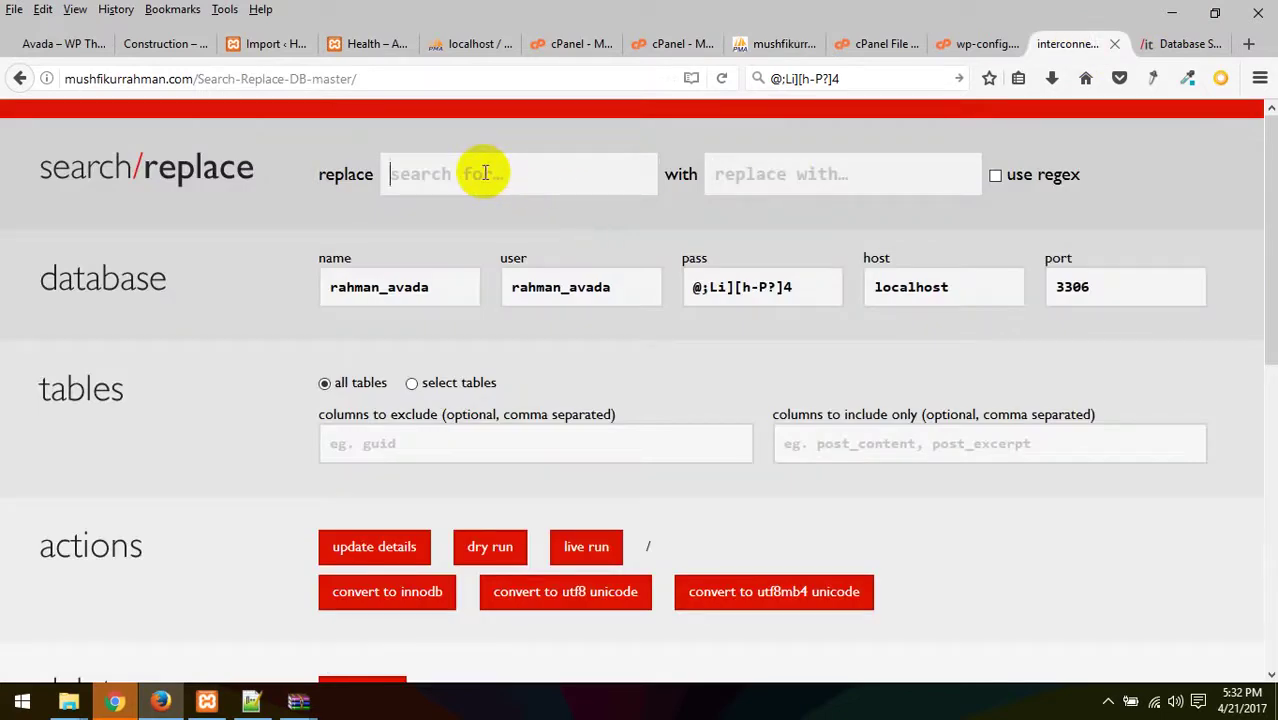
key(ctrl+v)
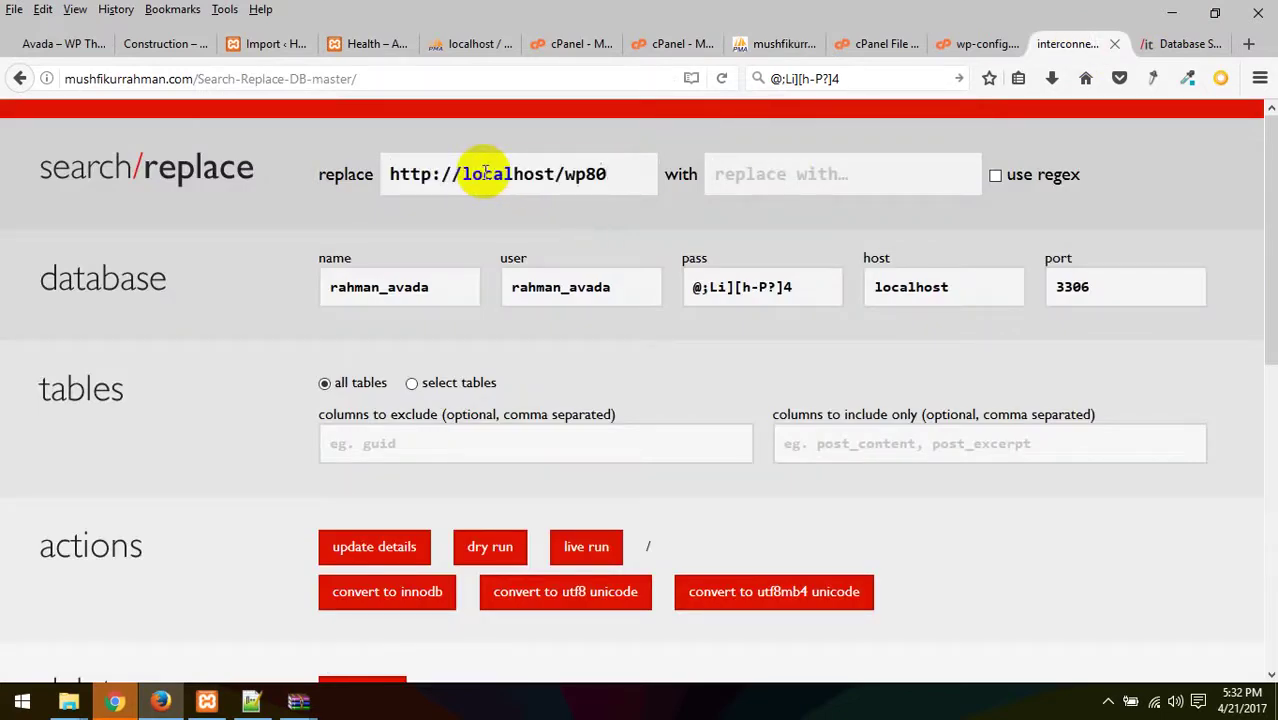
click(467, 175)
drag(463, 175, 305, 184)
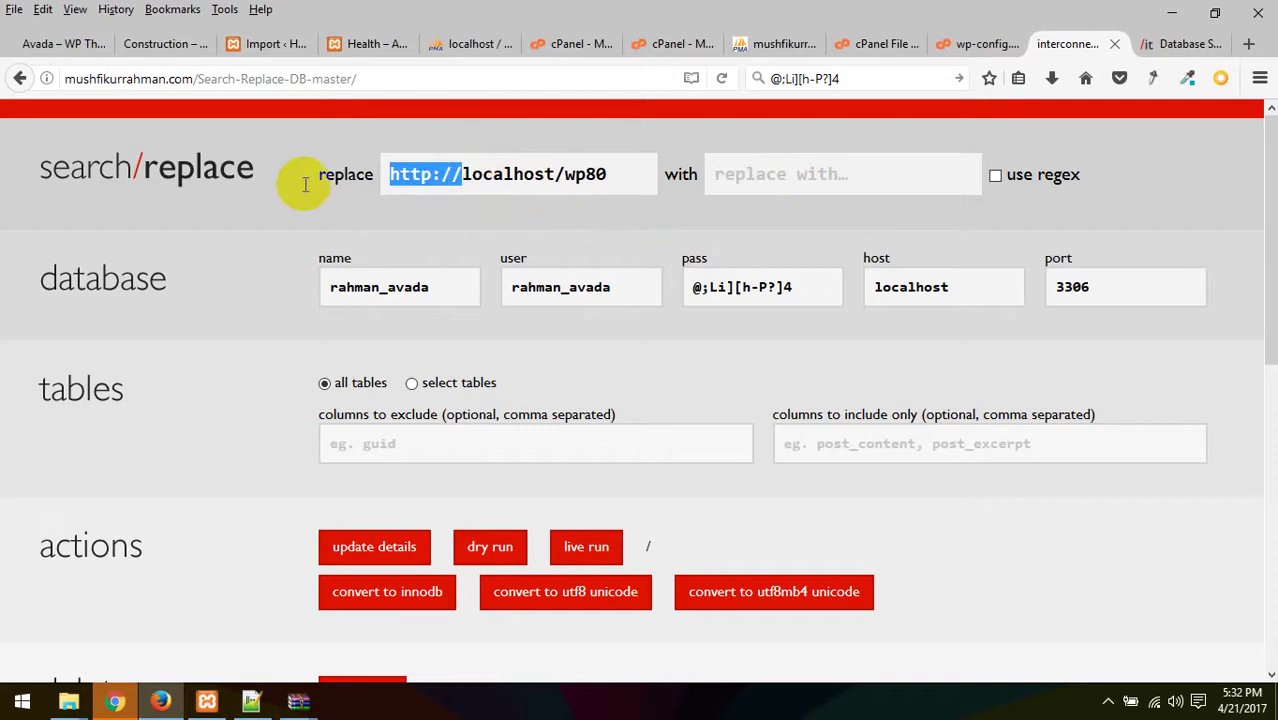
key(BackSpace)
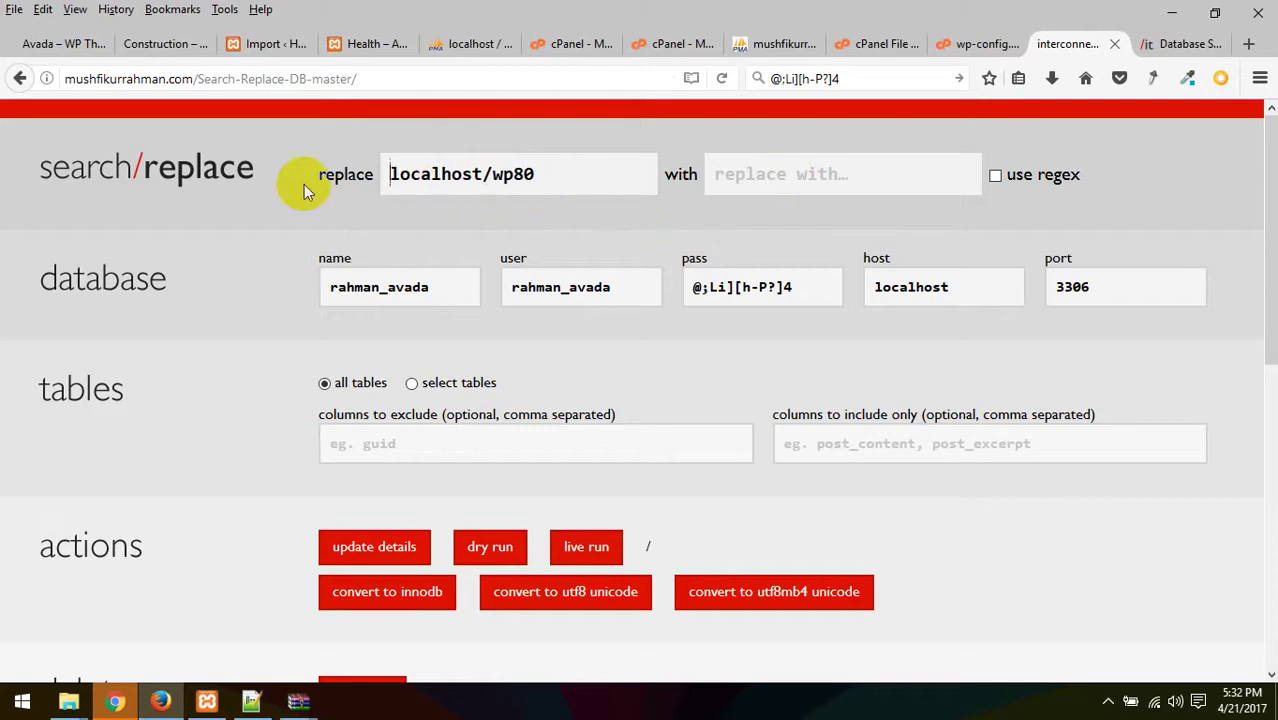
click(565, 172)
- Paste the live domain from the wp-config tab as the replacement, keeping regex off
click(980, 43)
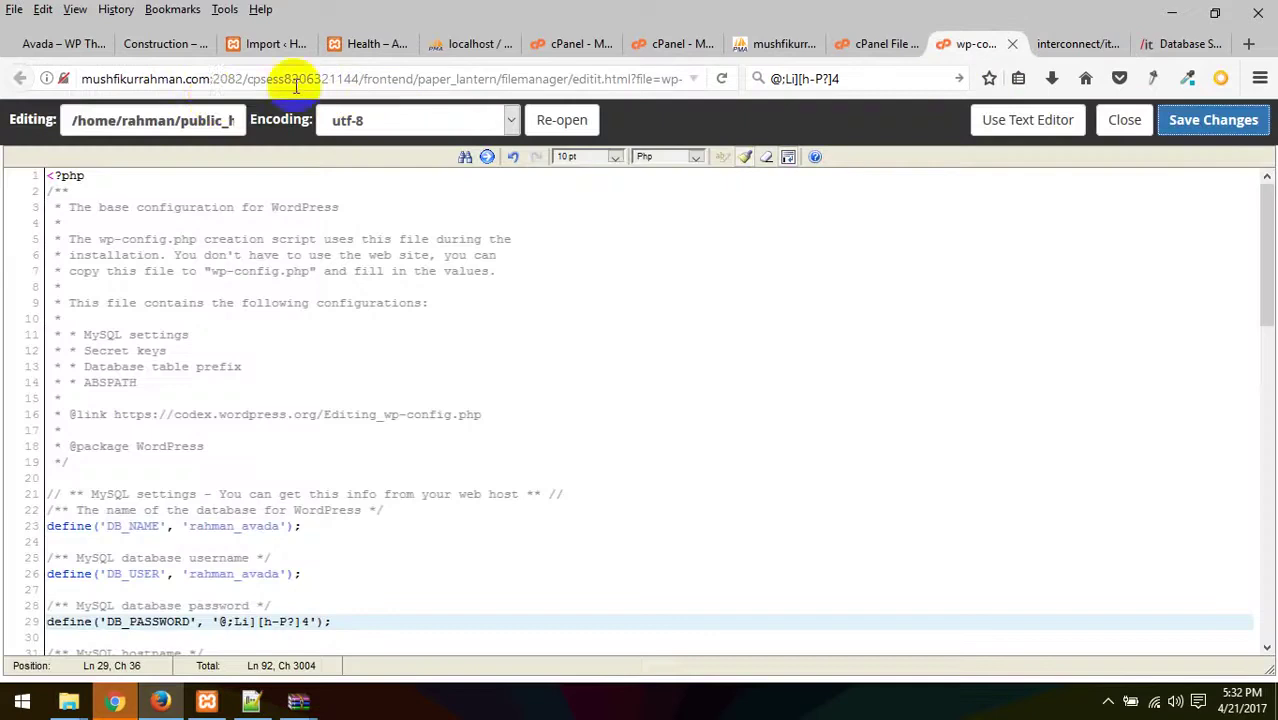
drag(211, 80, 82, 80)
key(ctrl+c)
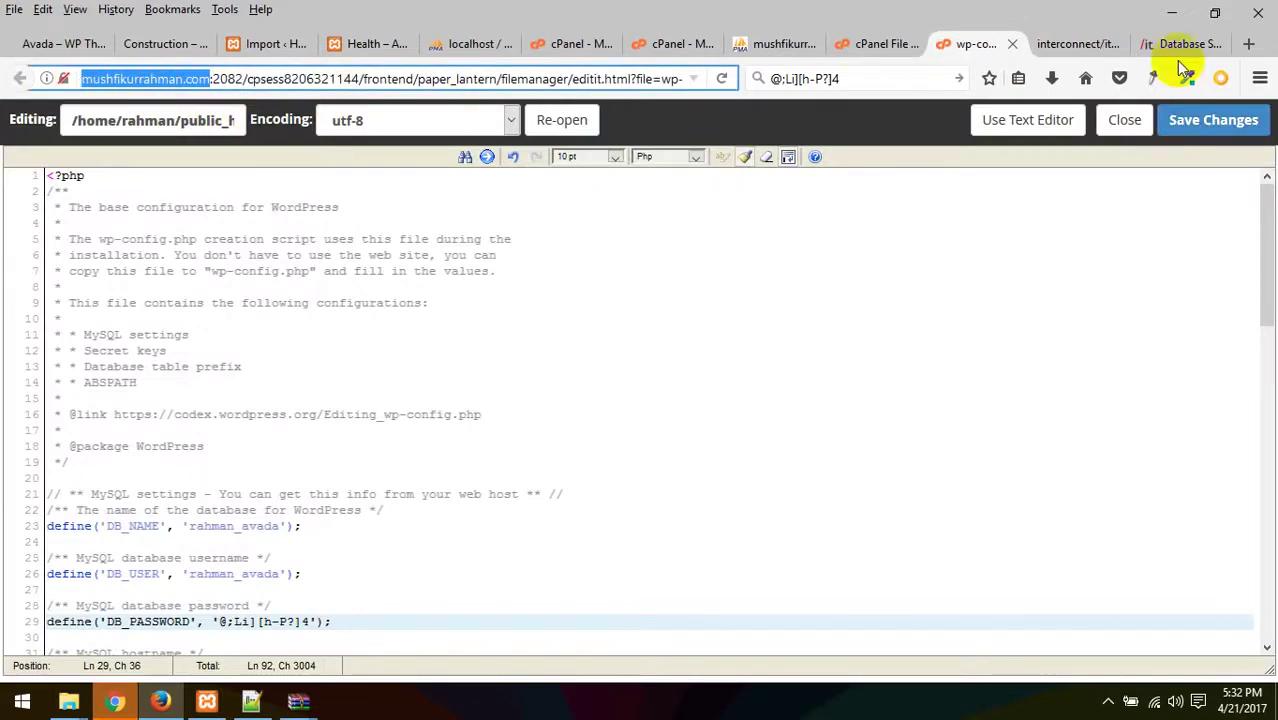
click(1066, 38)
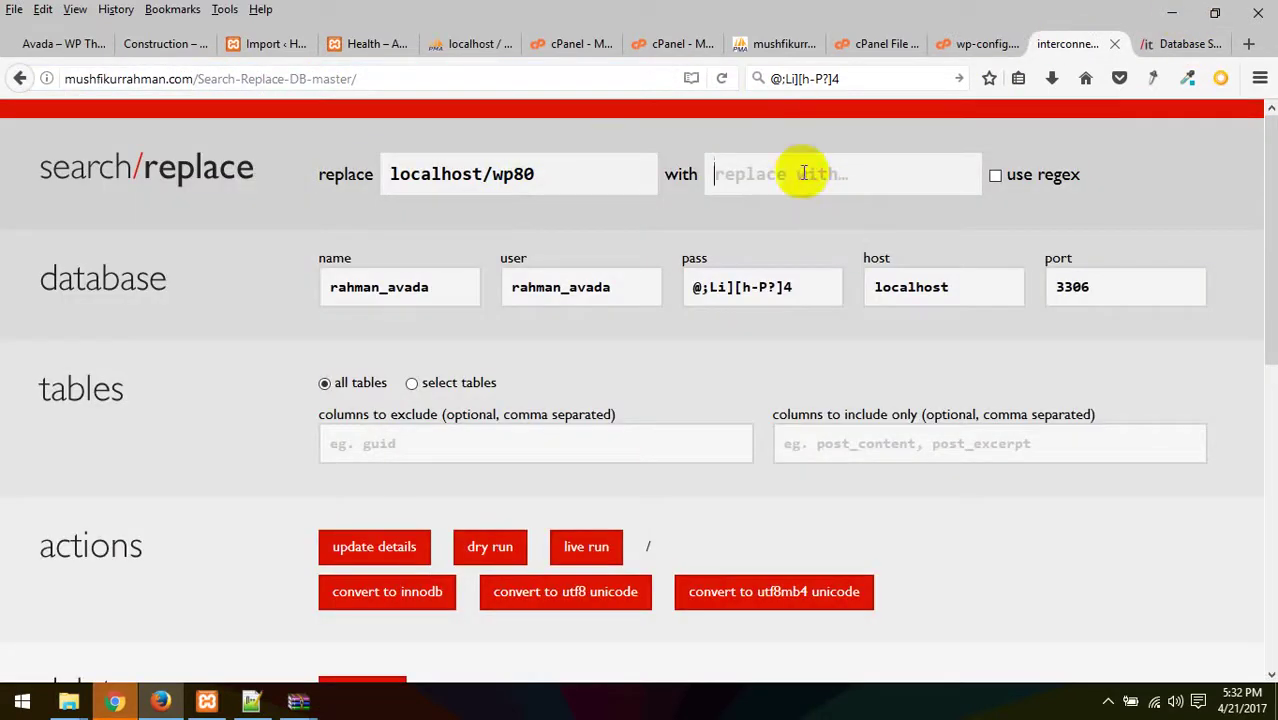
key(ctrl+v)
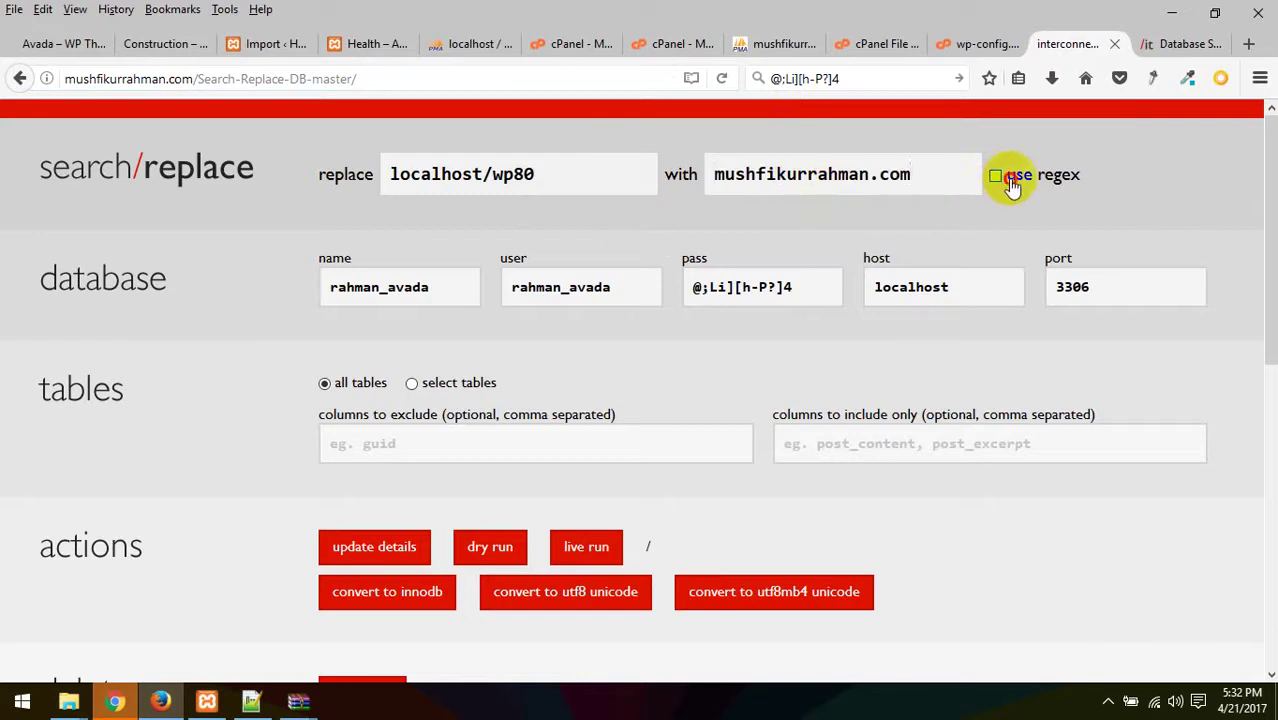
click(996, 176)
click(1013, 187)
drag(562, 170, 210, 195)
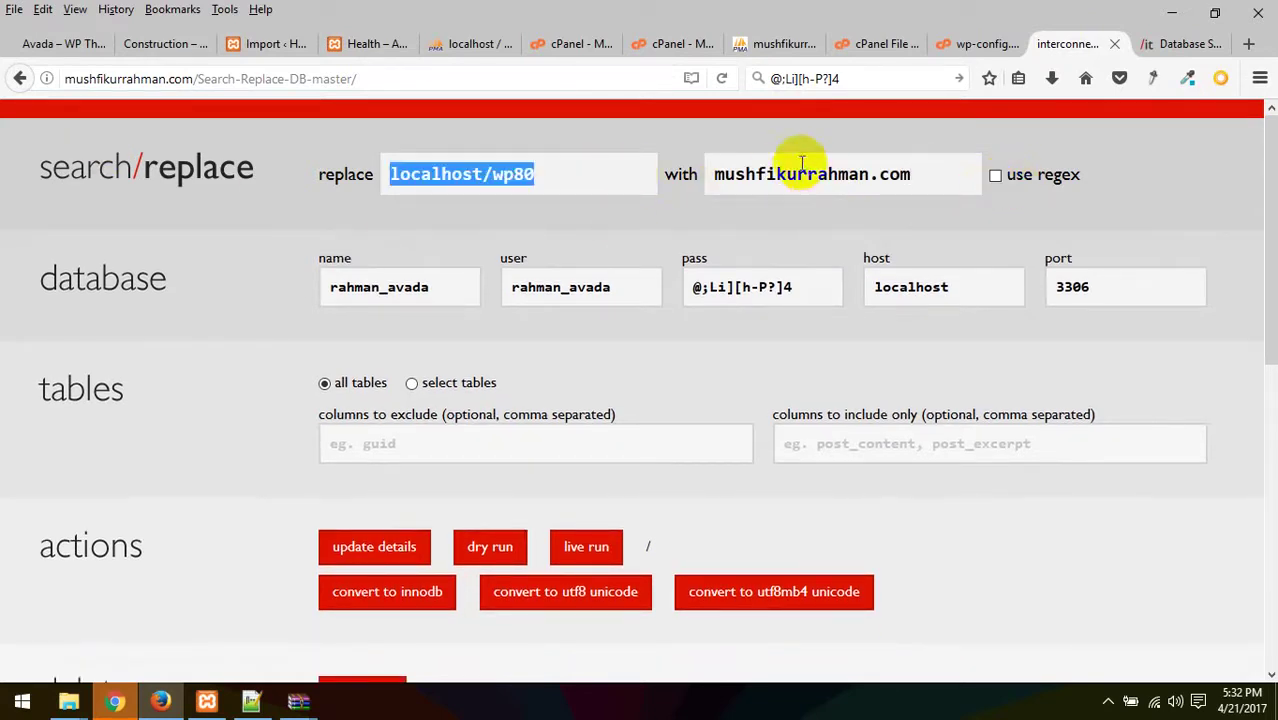
drag(919, 174, 546, 193)
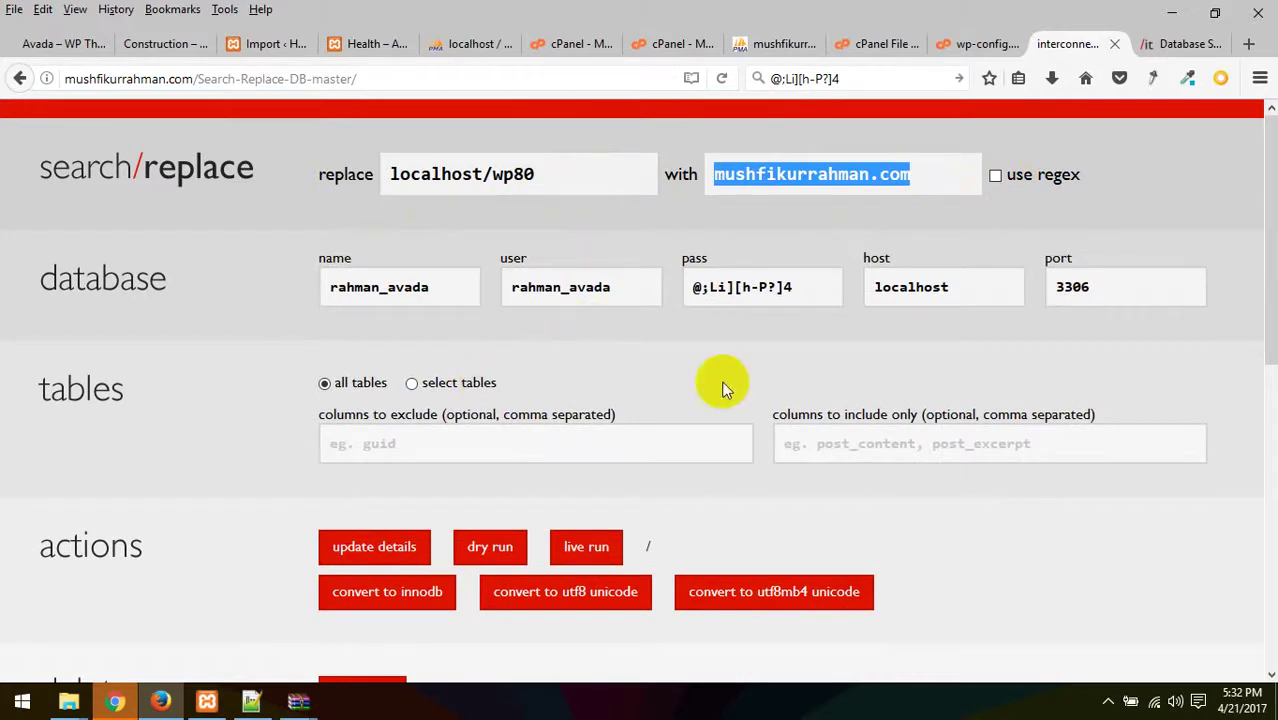
- Start a dry run of the localhost/wp80 to live-domain replacement
scroll(845, 391, down, 2)
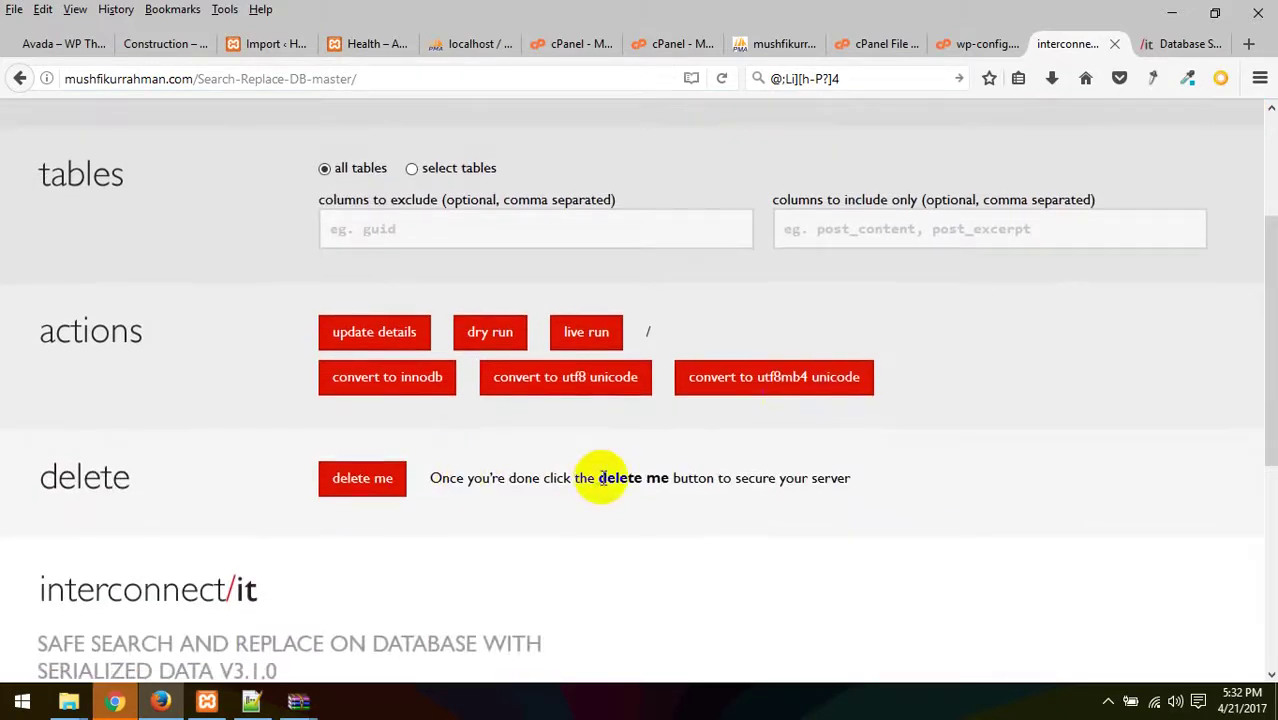
scroll(602, 485, down, 3)
scroll(603, 485, up, 2)
scroll(602, 485, up, 2)
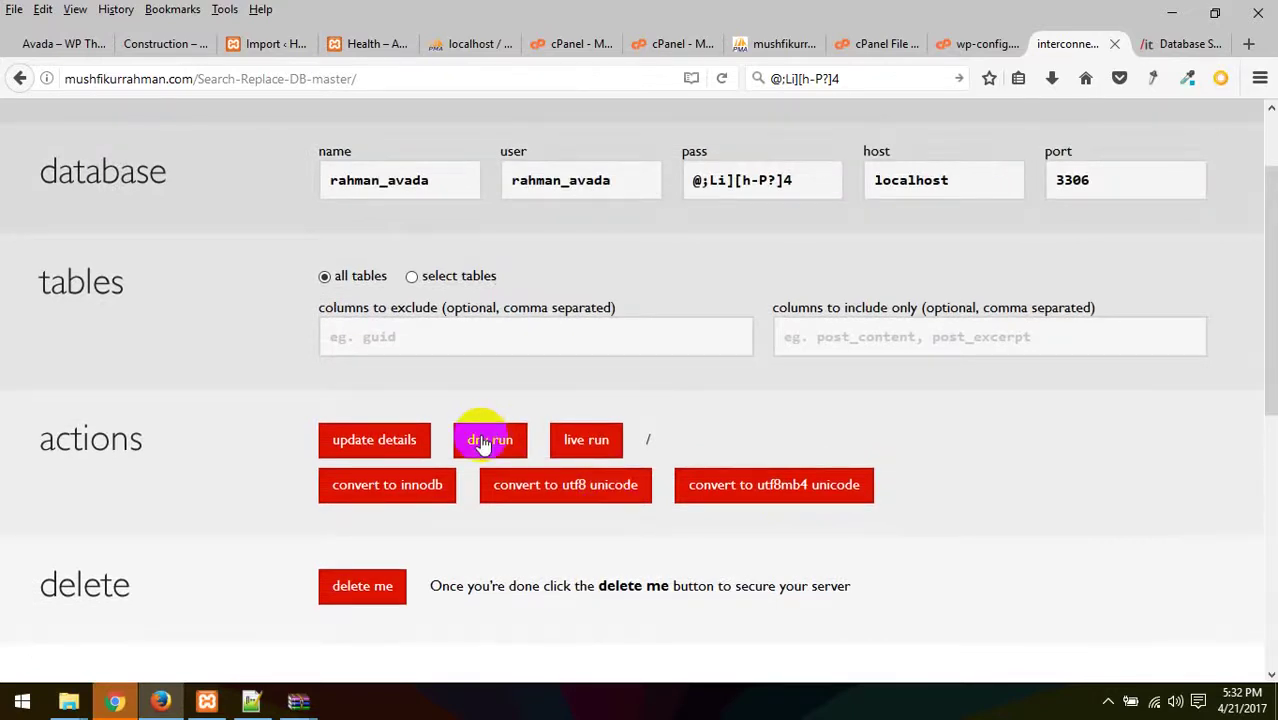
scroll(480, 440, up, 1)
click(491, 548)
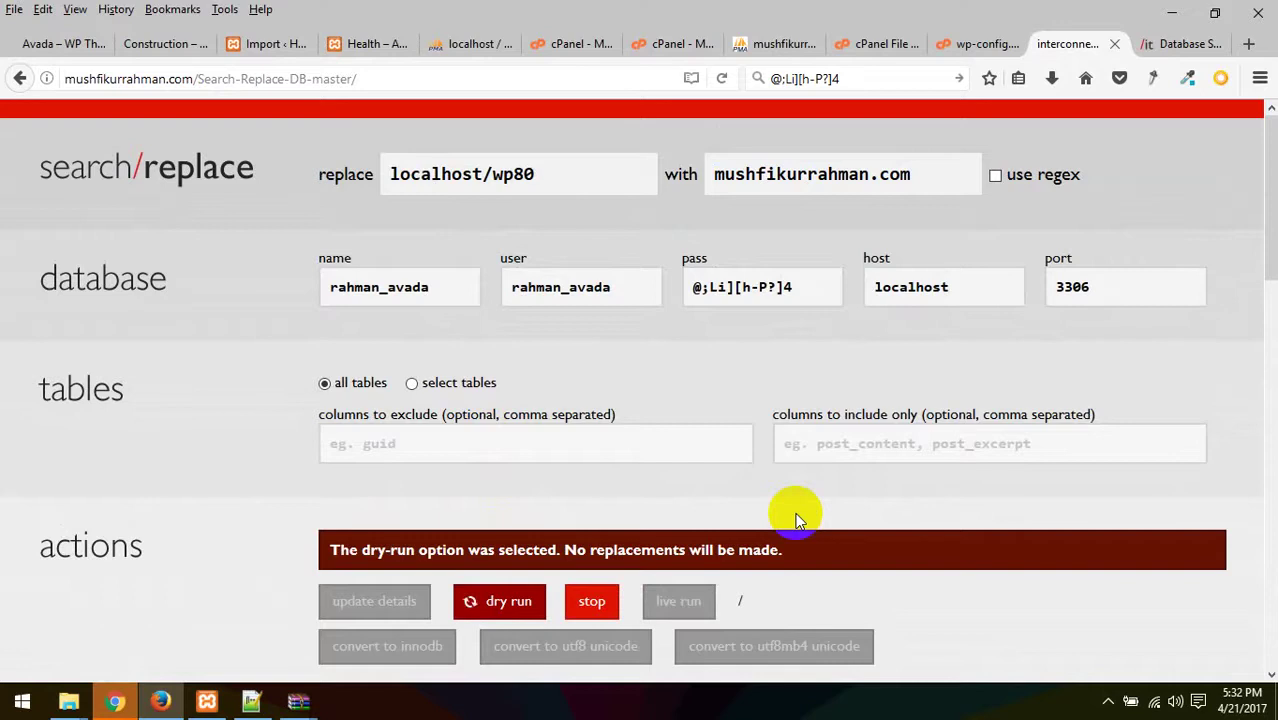
- Review the dry run's 124 changed cells across 20 tables, then launch and confirm the live run
scroll(797, 518, down, 5)
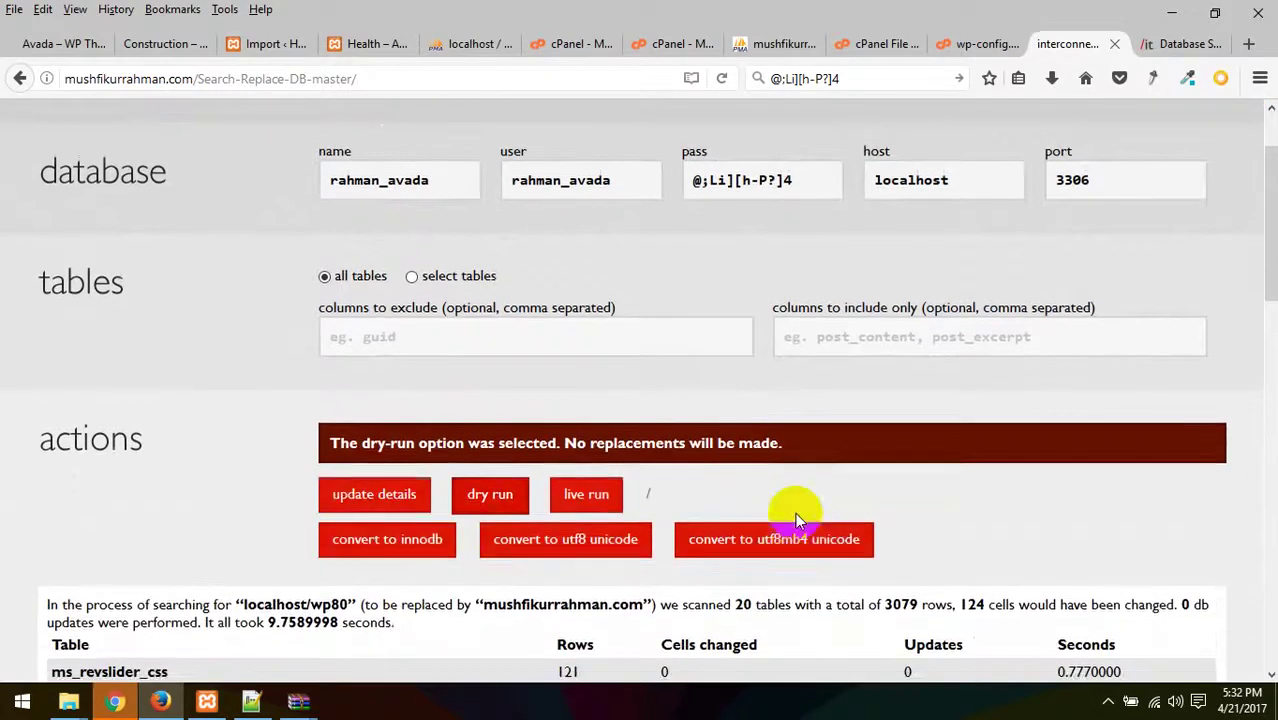
scroll(797, 518, down, 5)
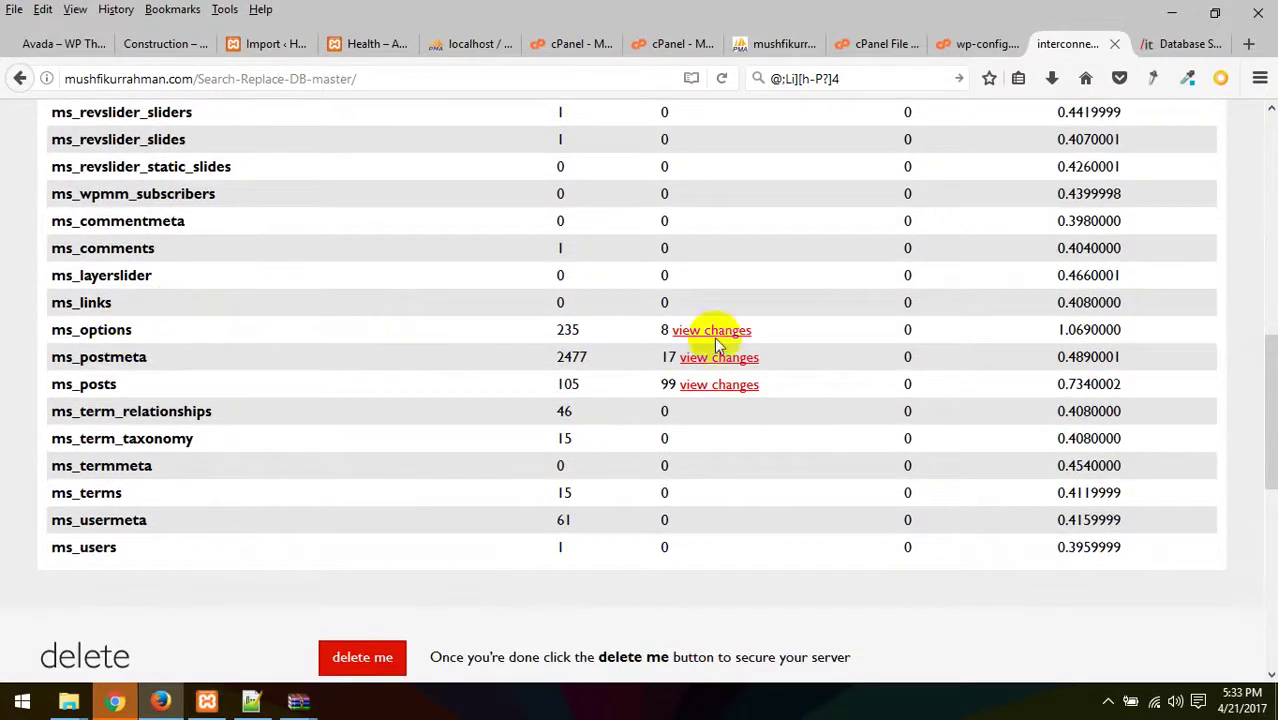
scroll(555, 503, down, 4)
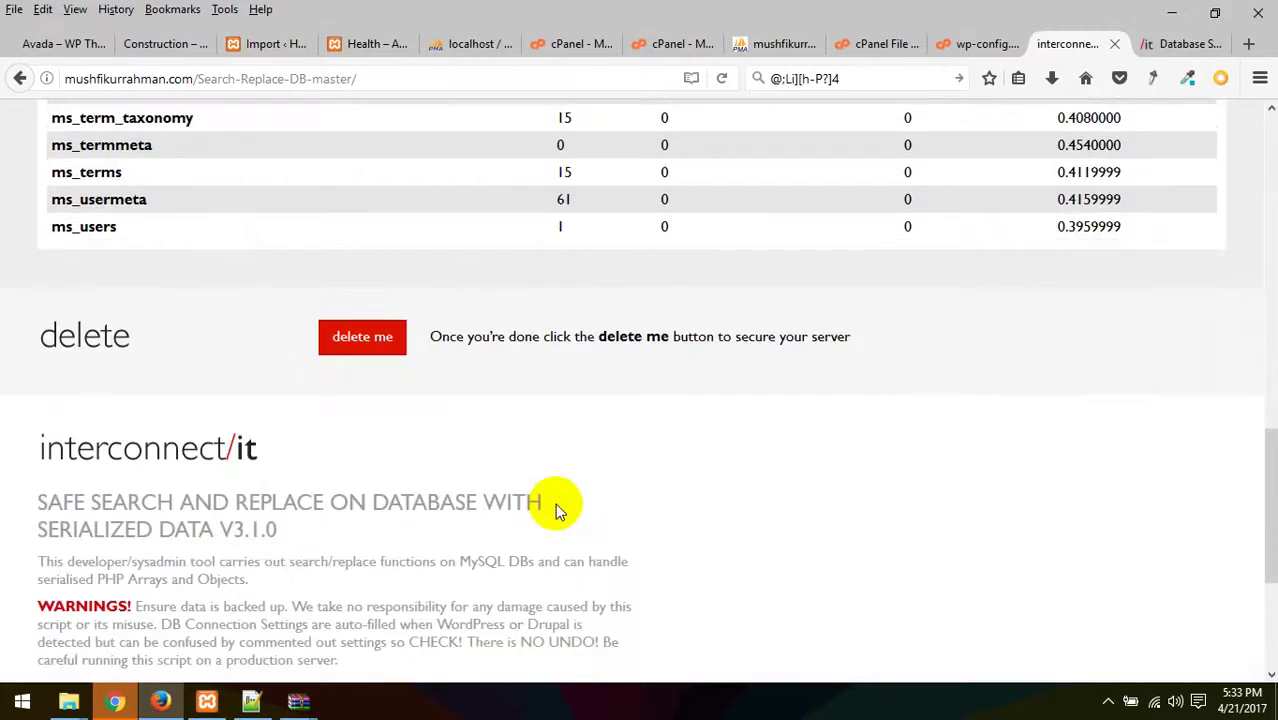
scroll(557, 510, up, 10)
scroll(557, 510, up, 4)
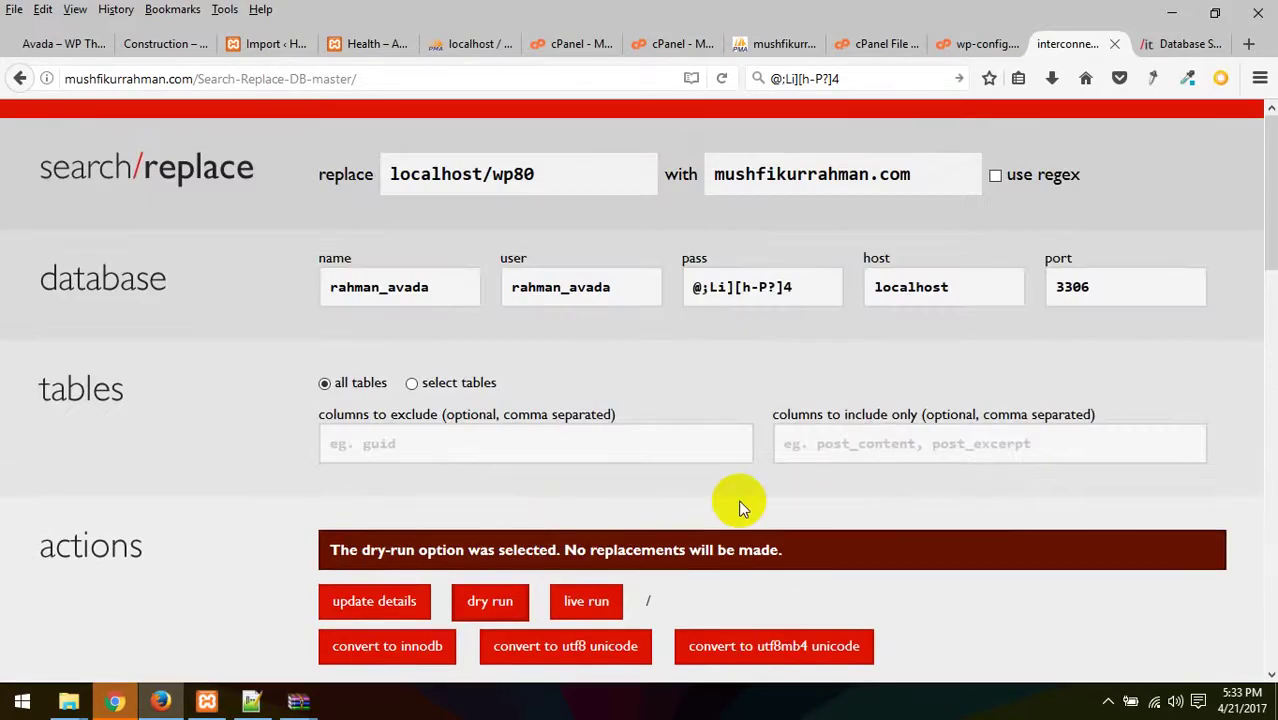
scroll(738, 499, down, 4)
click(587, 283)
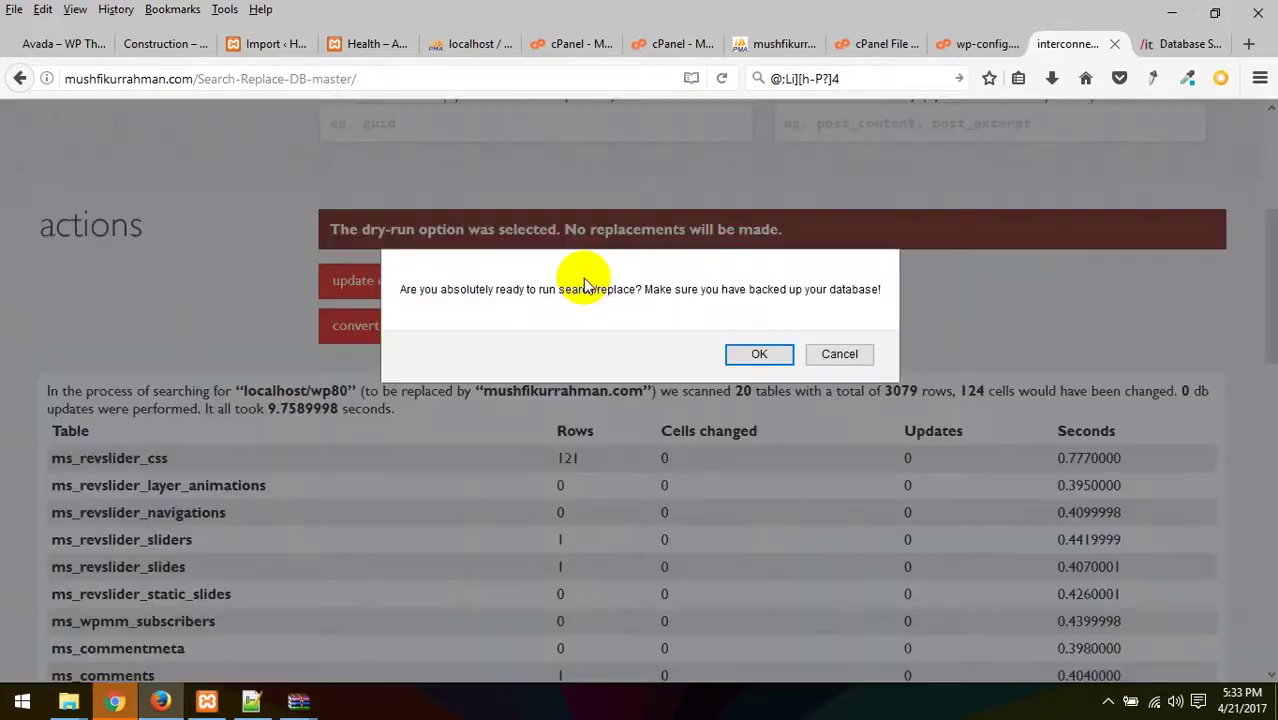
click(757, 356)
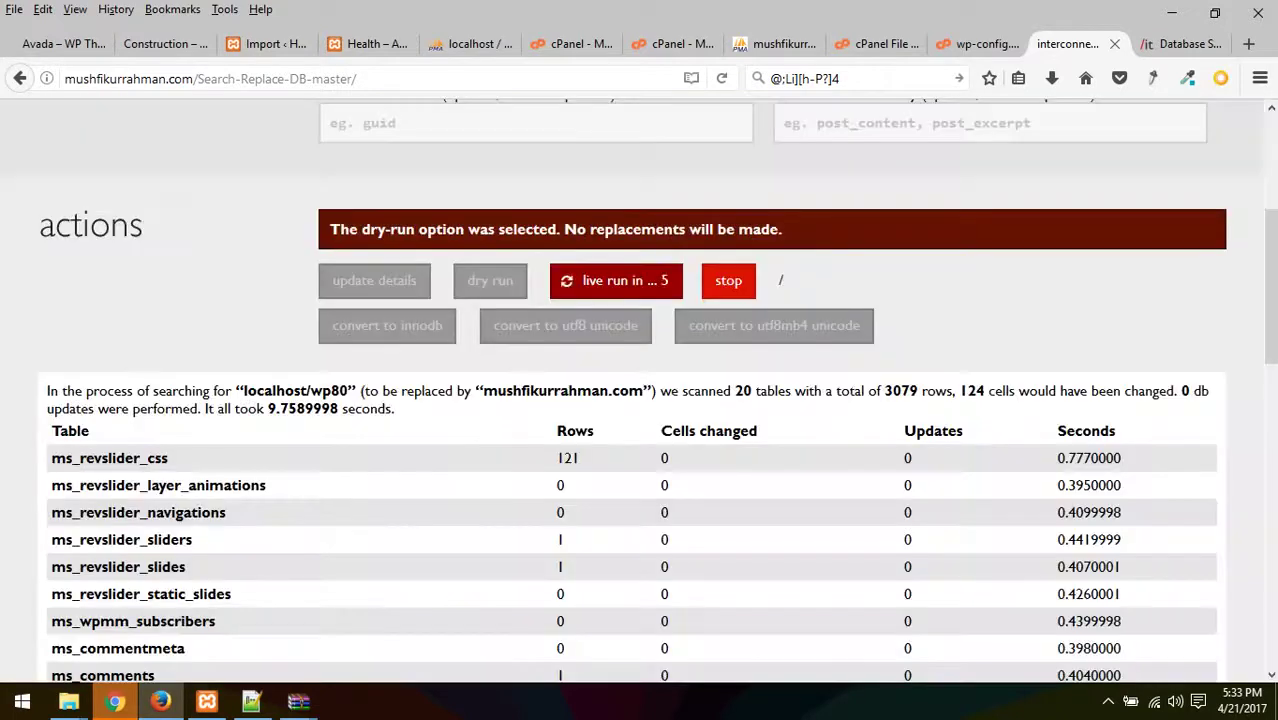
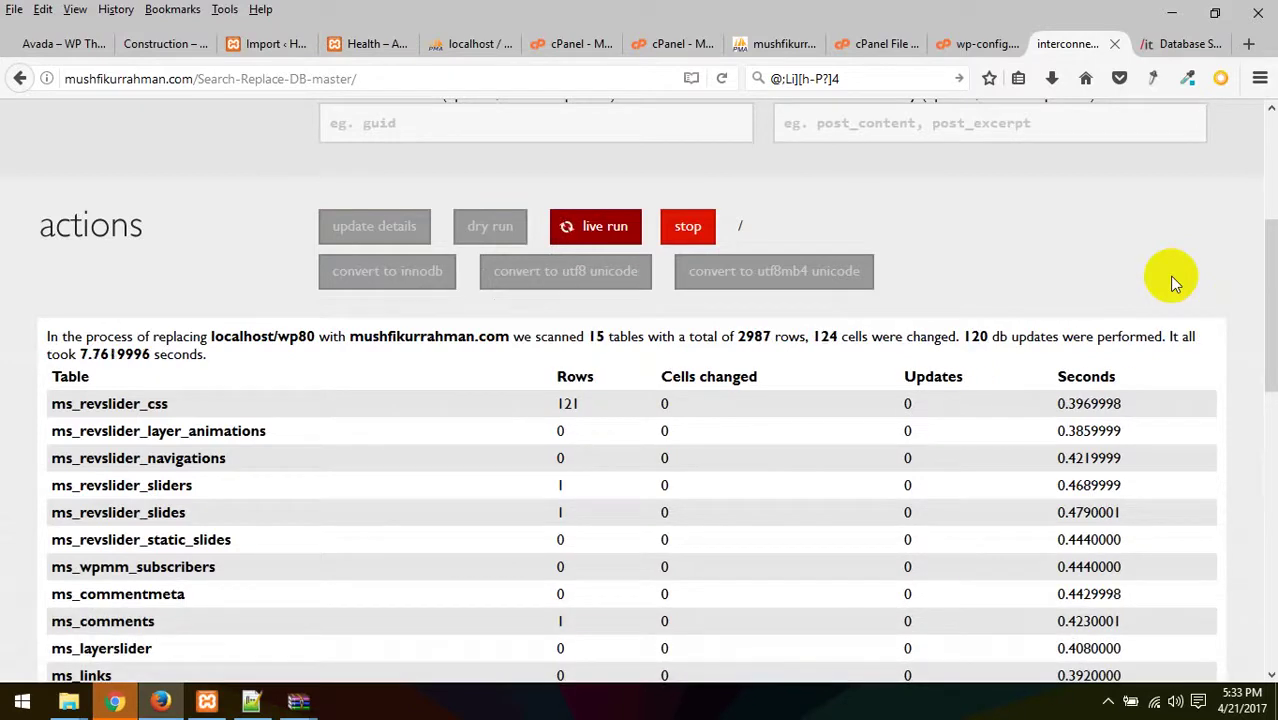
- Review the Search Replace DB results and select the site domain in the address bar
scroll(1172, 280, down, 3)
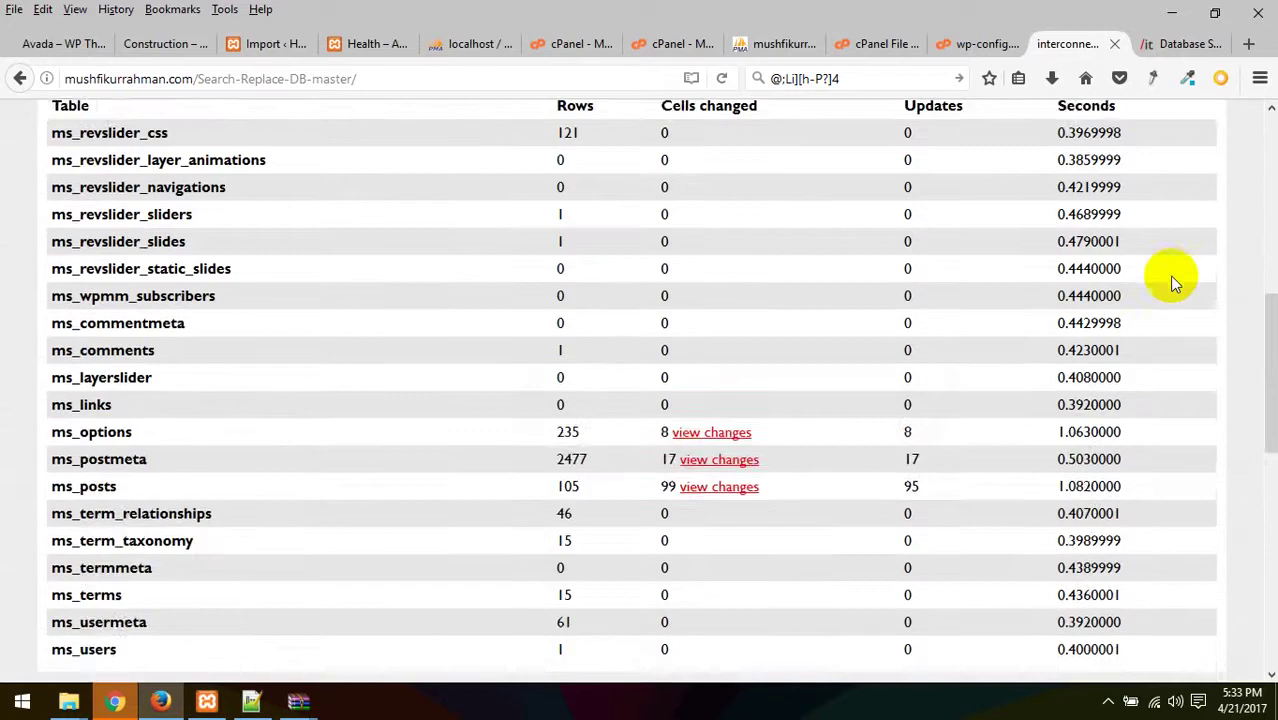
scroll(1172, 283, up, 6)
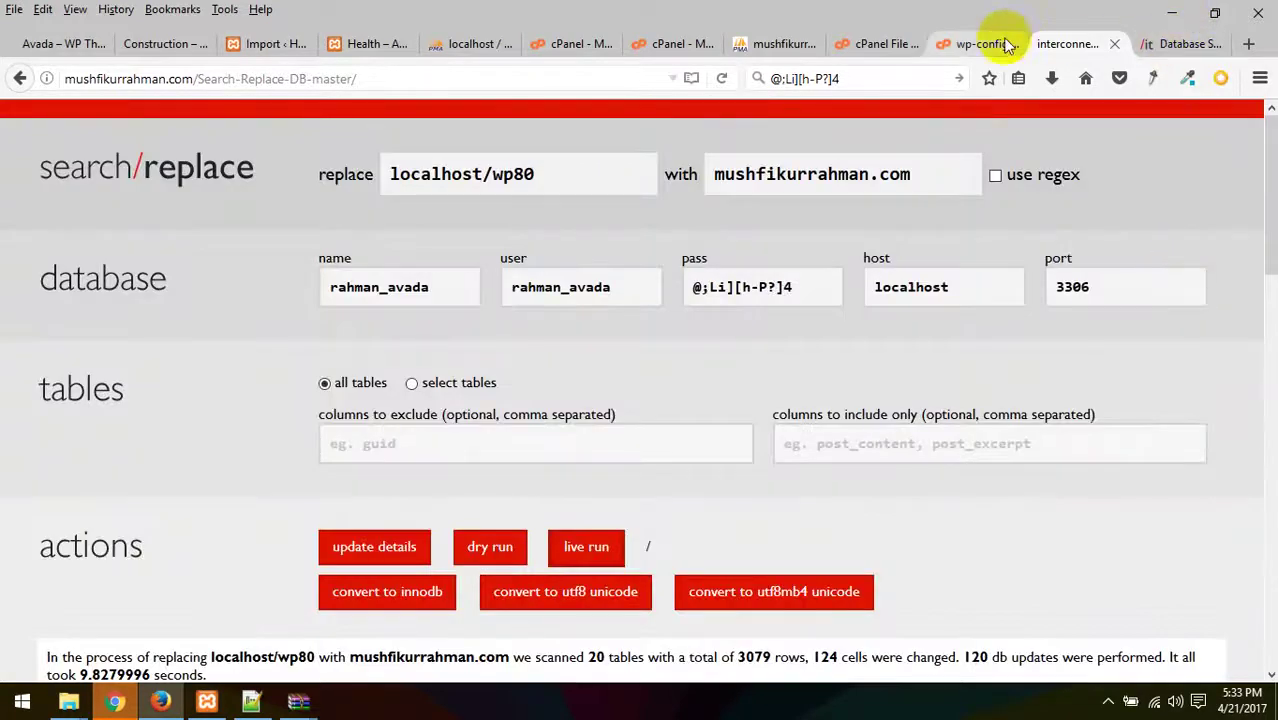
click(972, 44)
click(1075, 44)
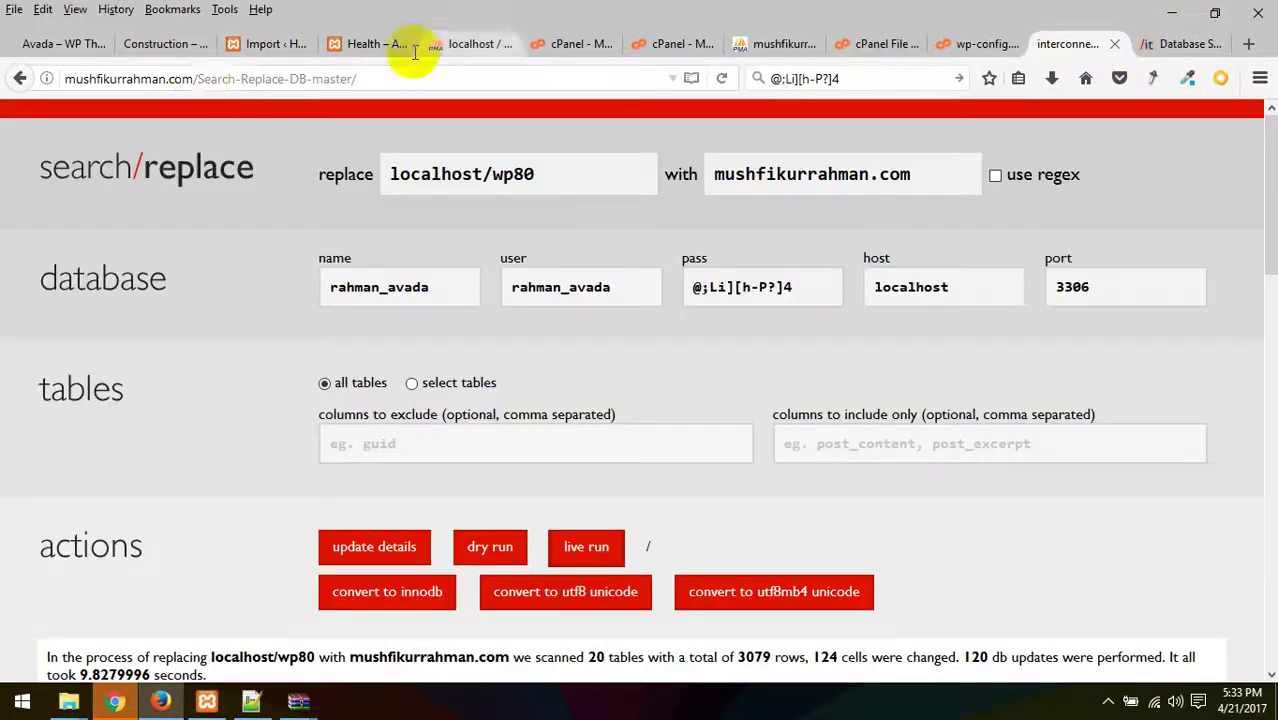
drag(191, 80, 23, 78)
key(ctrl+c)
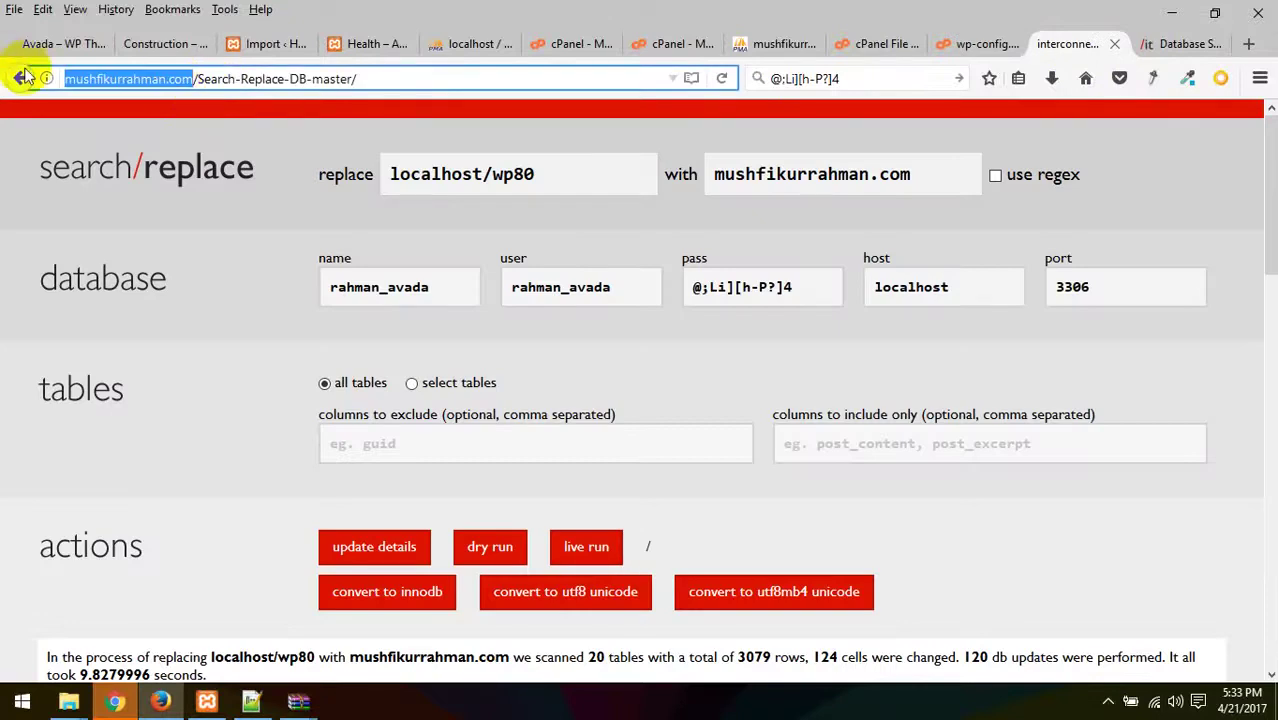
- Load mushfikurrahman.com in the spare interconnect/it tab
click(1168, 44)
click(656, 77)
key(ctrl+v)
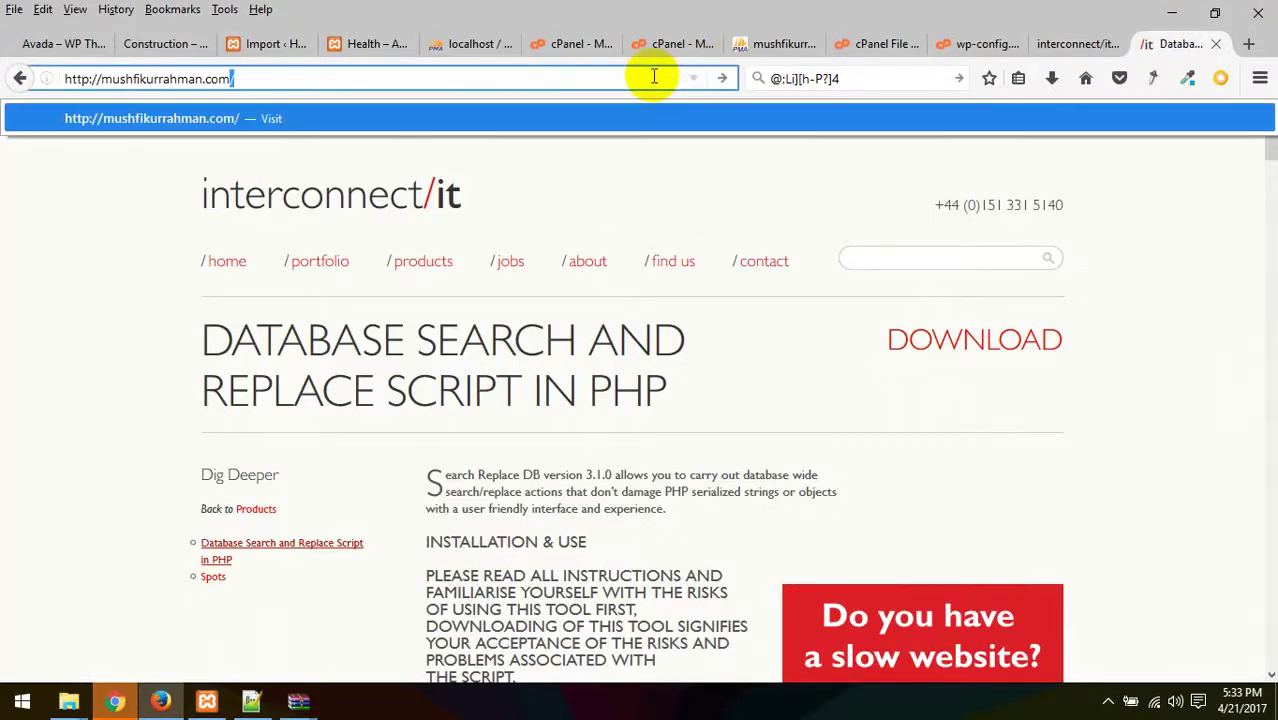
key(Return)
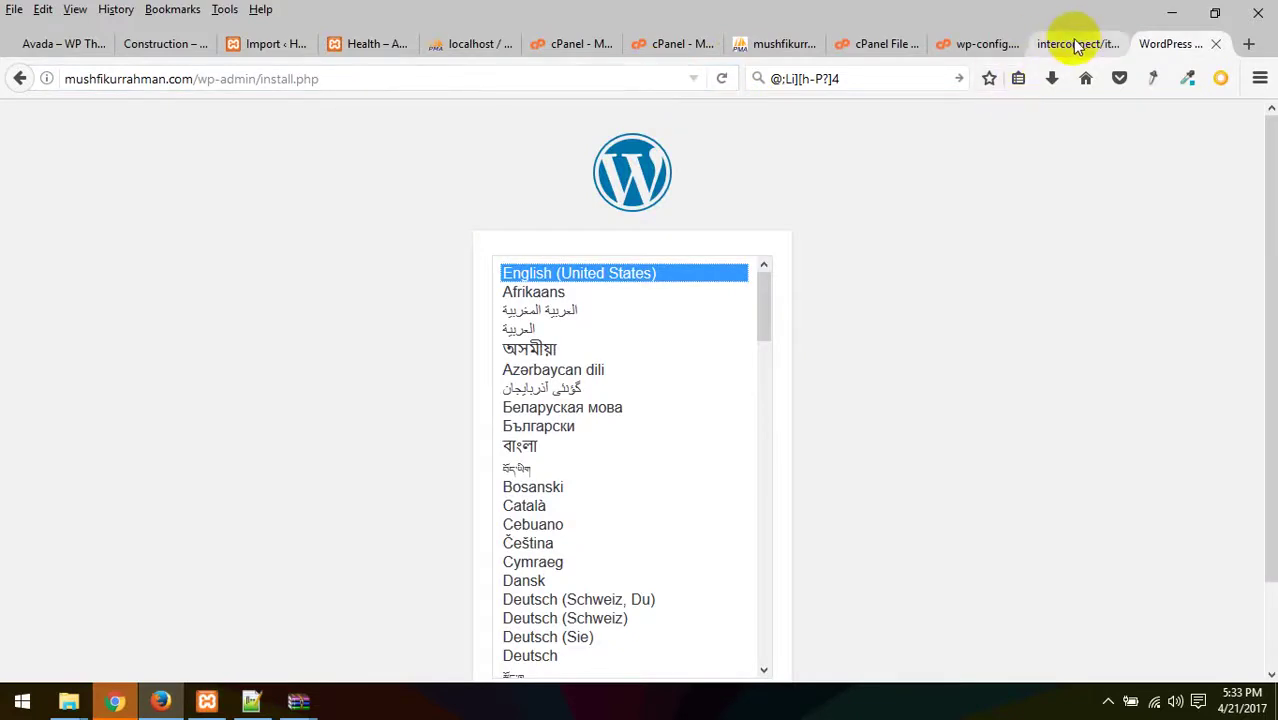
- Recheck the 124-cell replacement results and return to File Manager's folder rename dialog
click(1085, 42)
click(972, 42)
click(1058, 42)
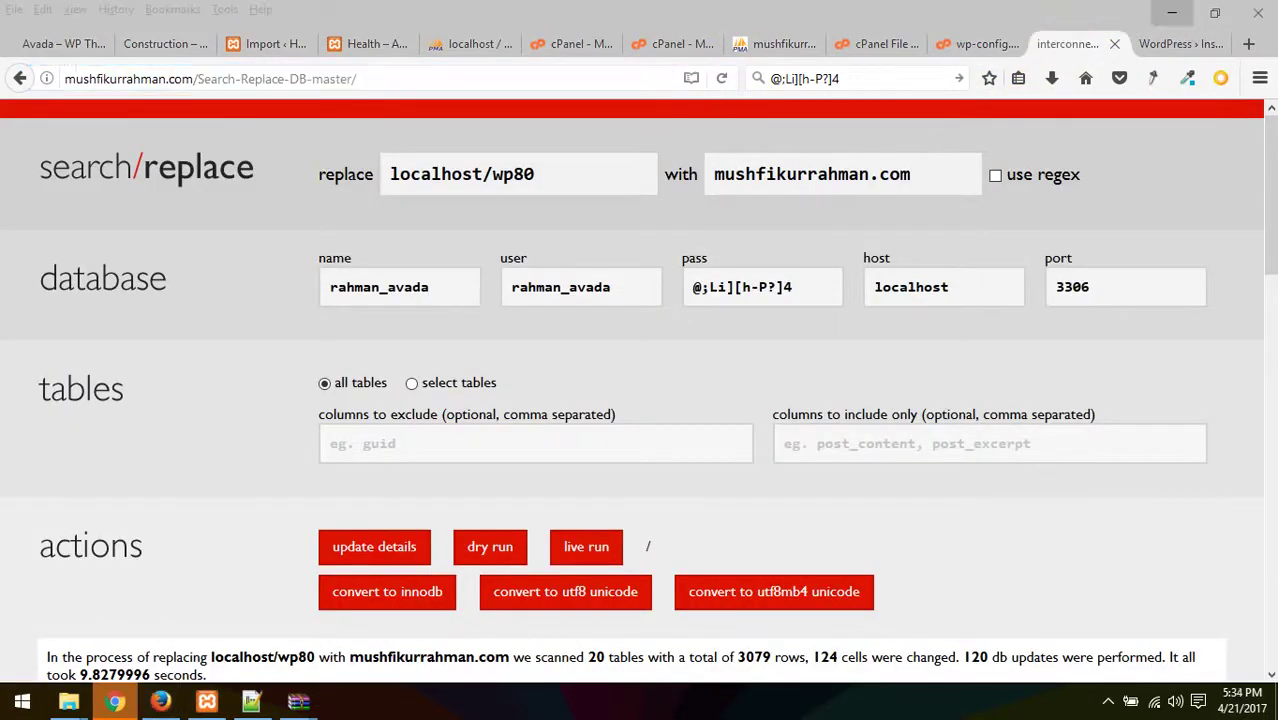
scroll(900, 345, down, 15)
scroll(937, 412, up, 4)
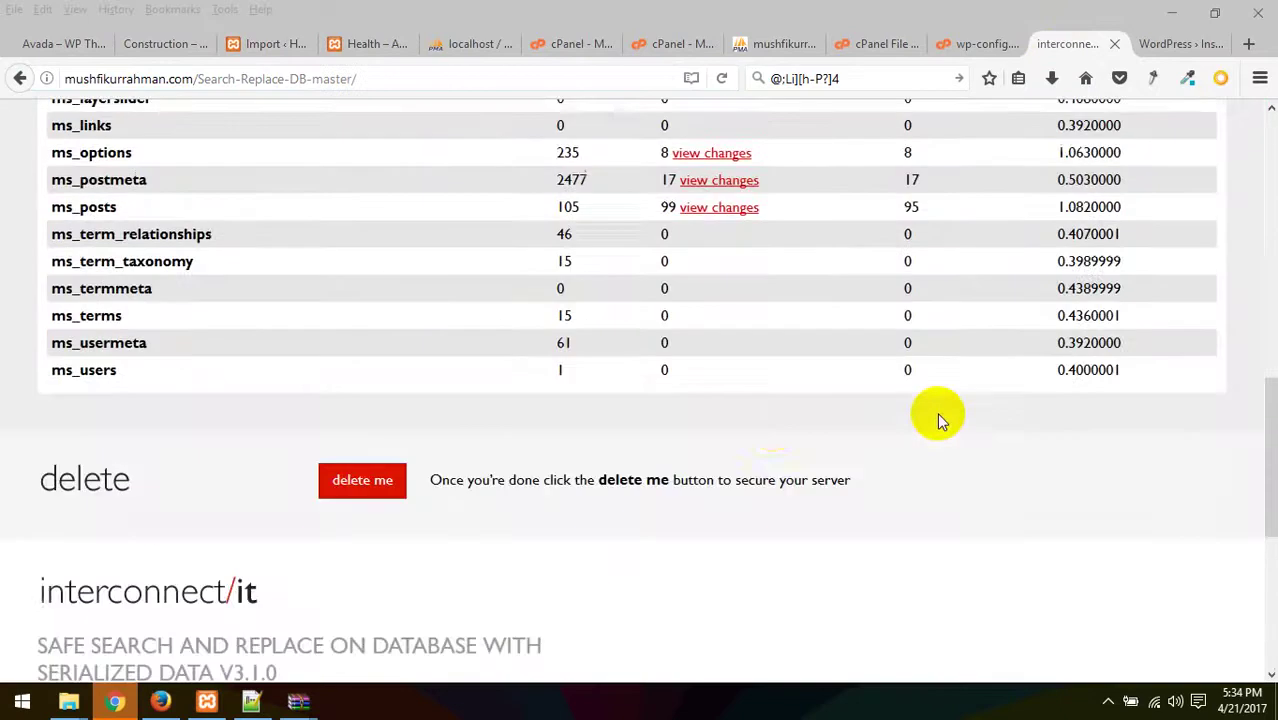
scroll(770, 424, up, 5)
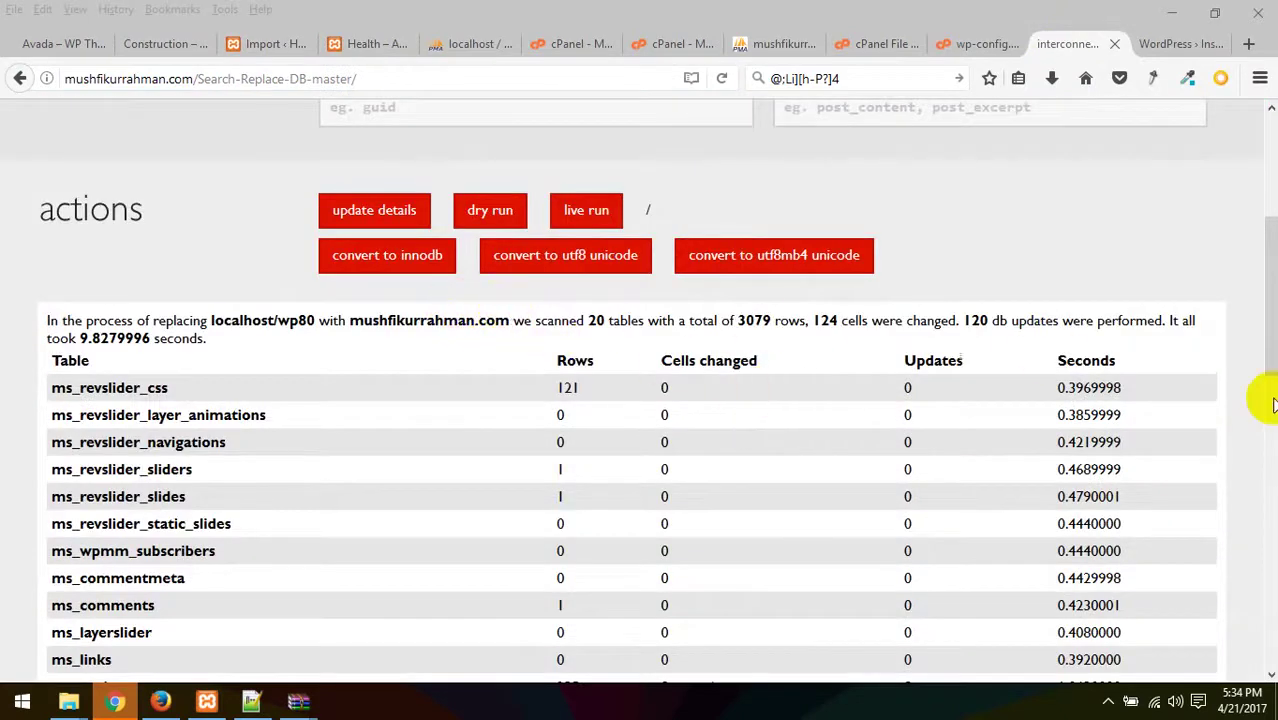
scroll(1255, 410, down, 4)
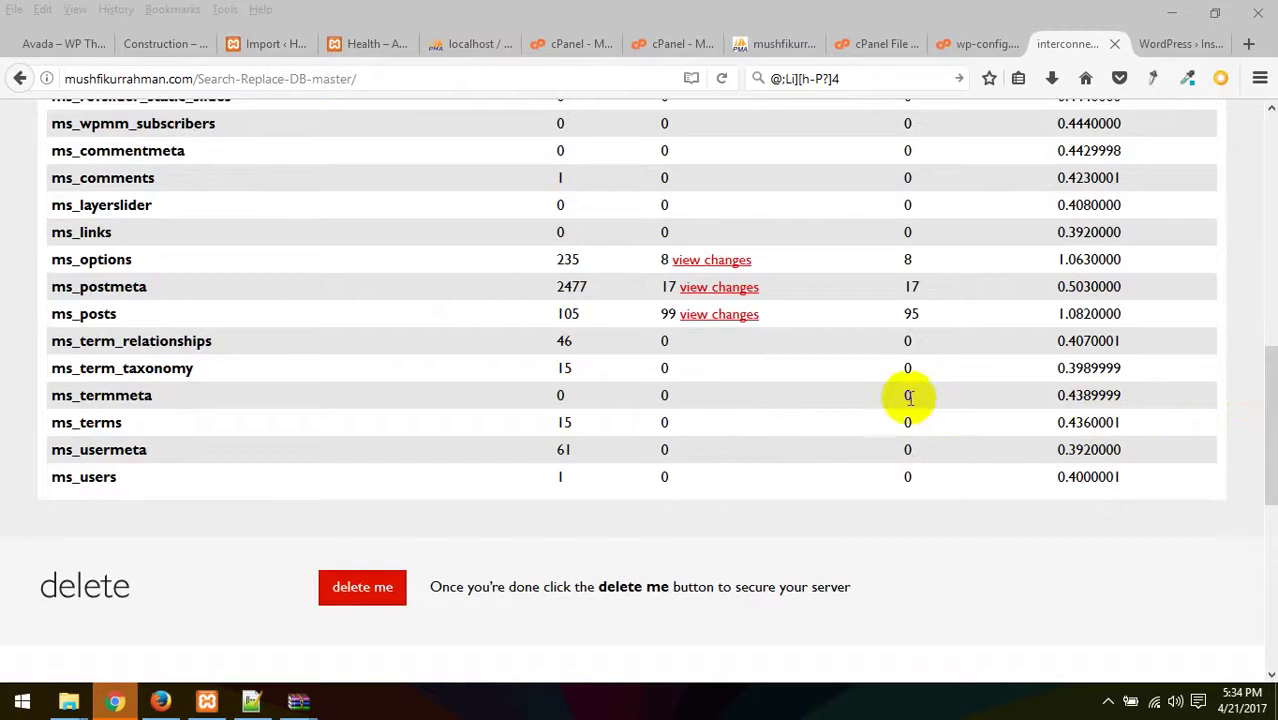
scroll(966, 125, up, 6)
click(878, 44)
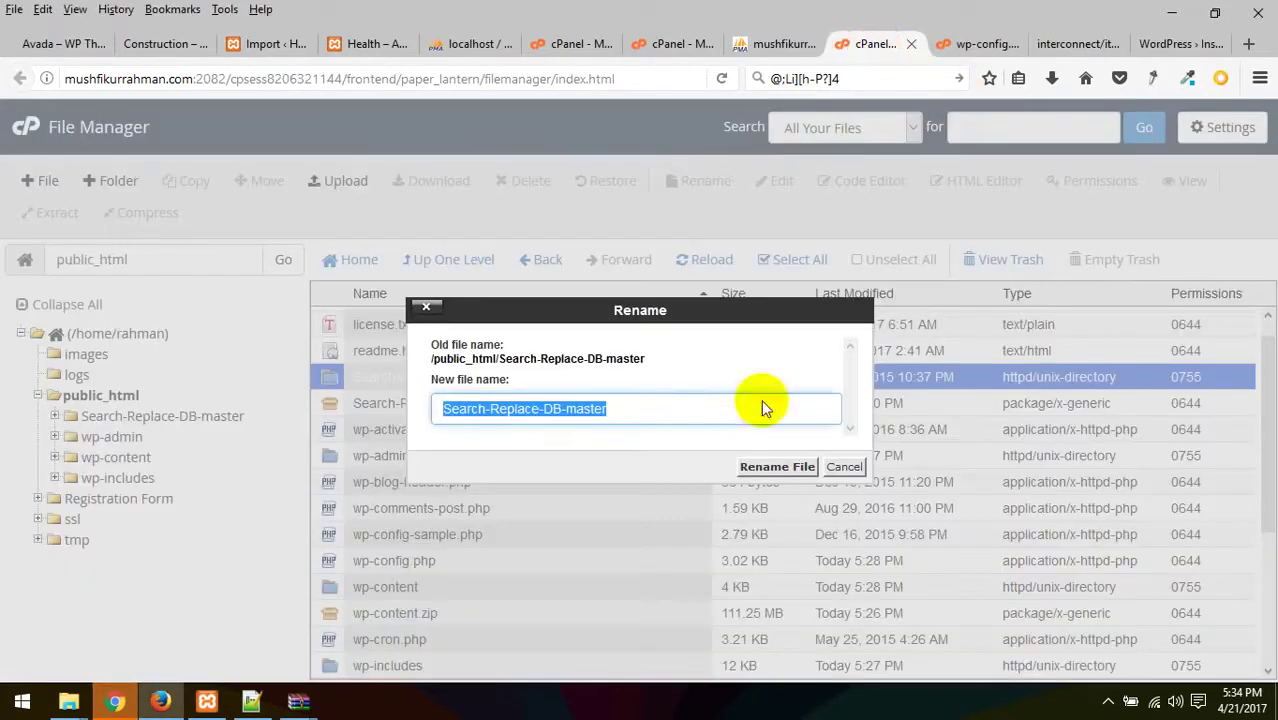
click(782, 44)
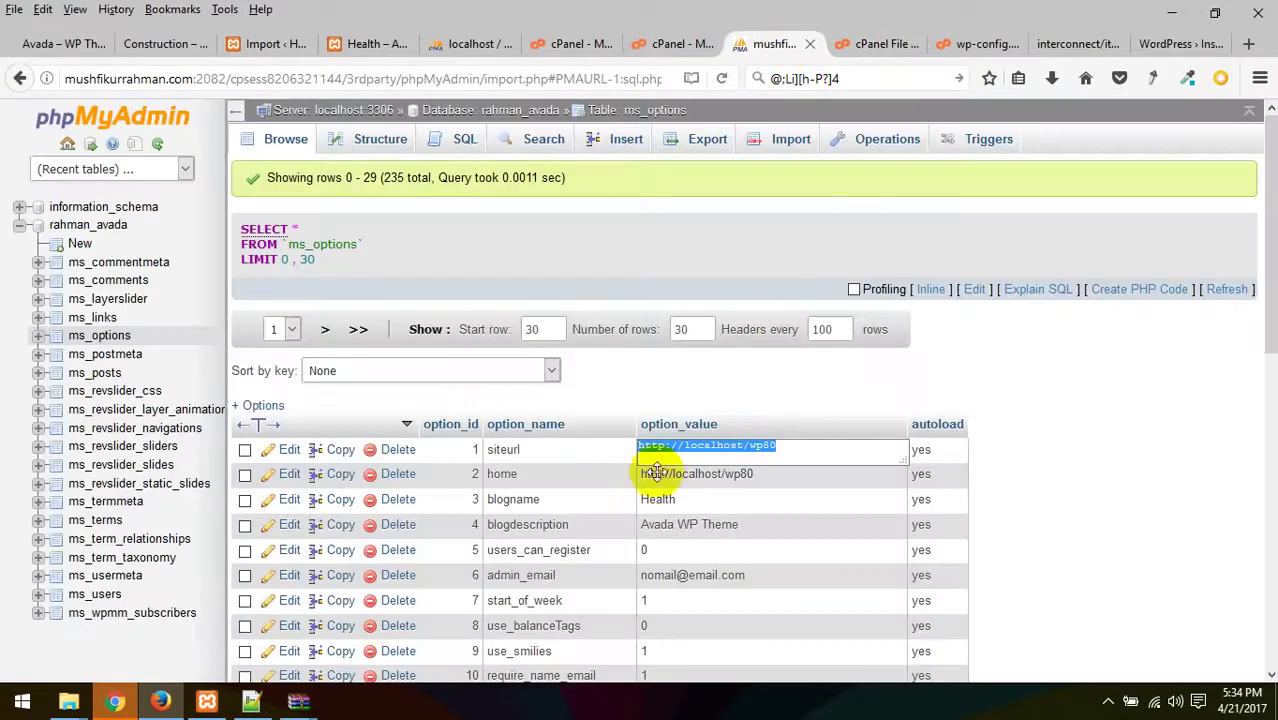
click(1114, 371)
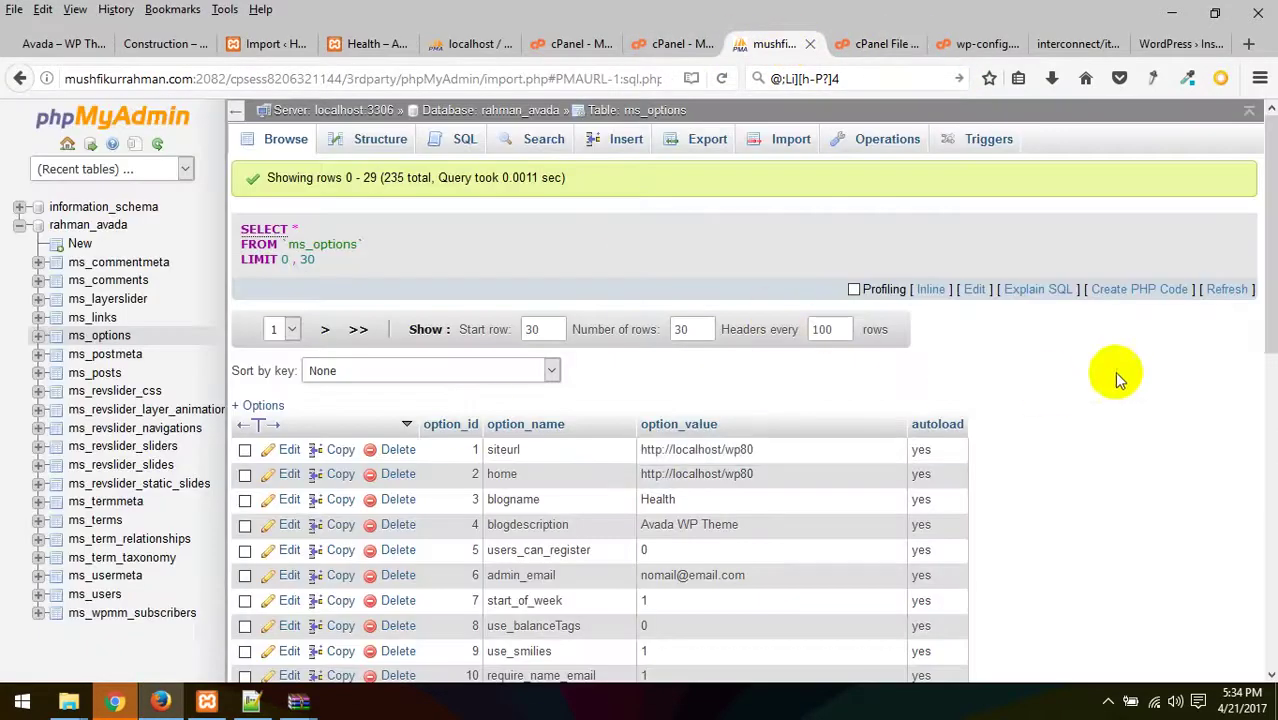
click(103, 342)
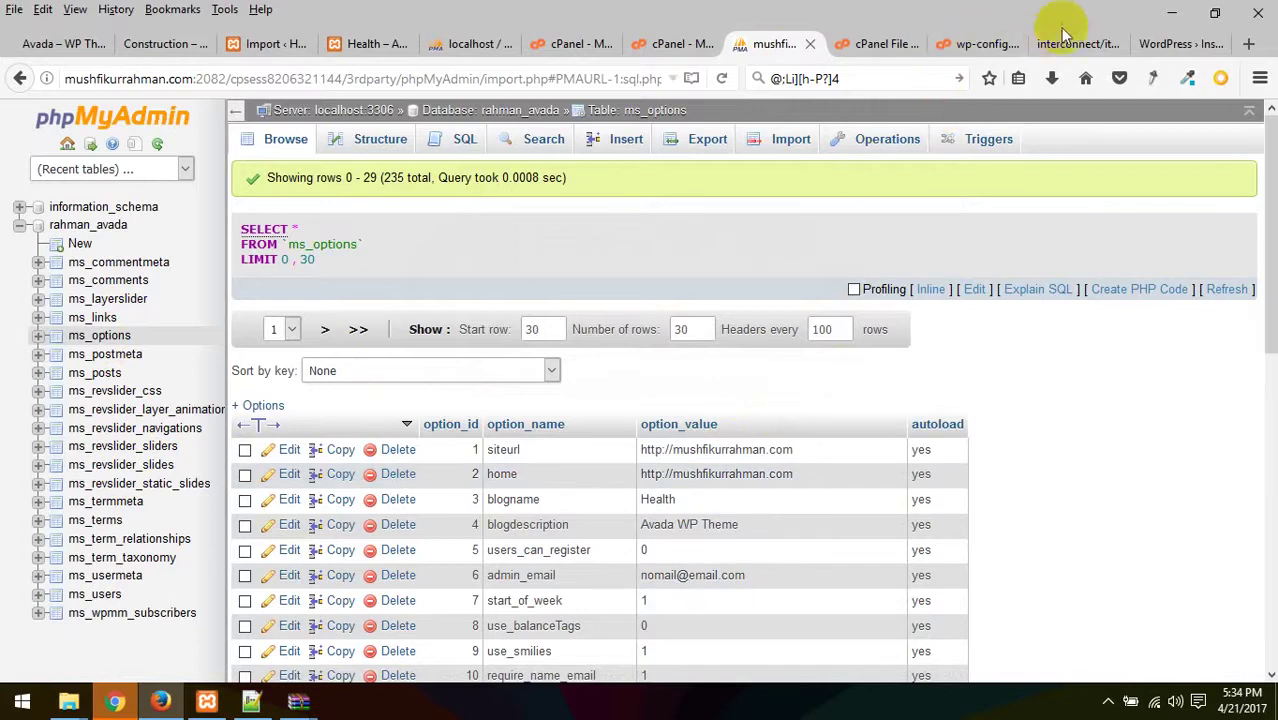
click(1100, 44)
click(1172, 44)
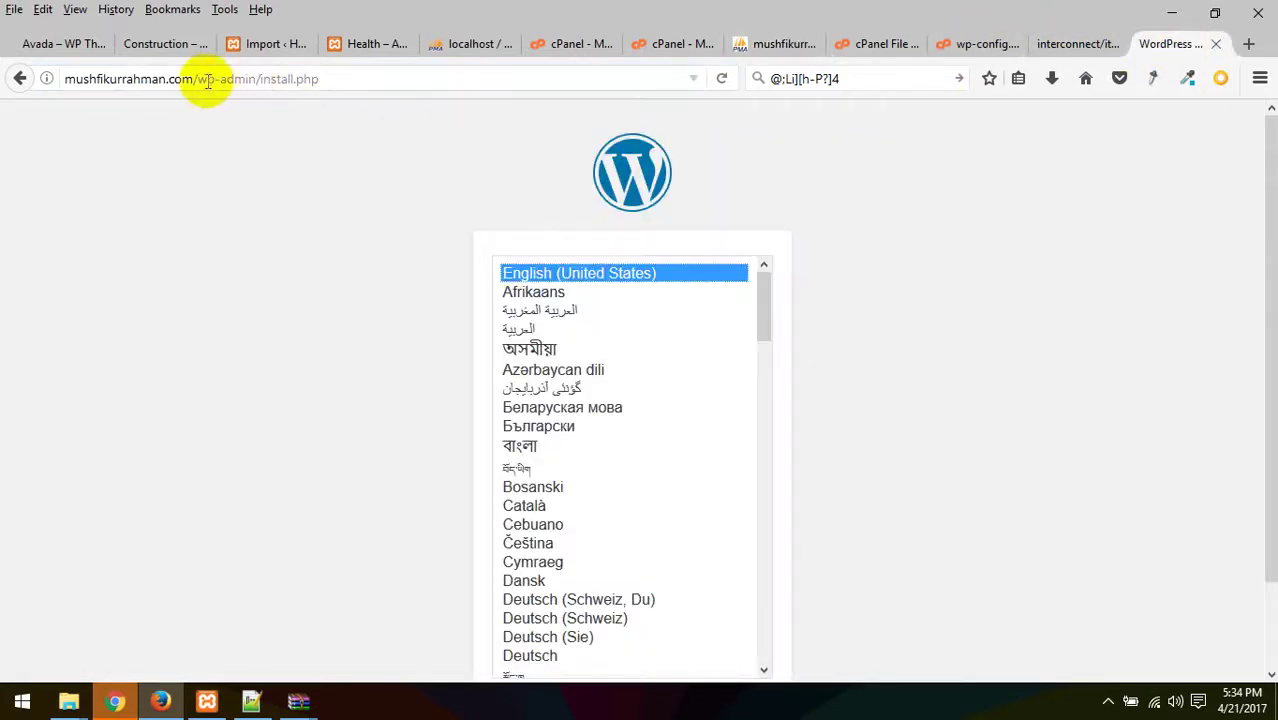
- Strip wp-admin/install.php to reload mushfikurrahman.com, which still shows the install language screen
drag(197, 78, 608, 78)
key(BackSpace)
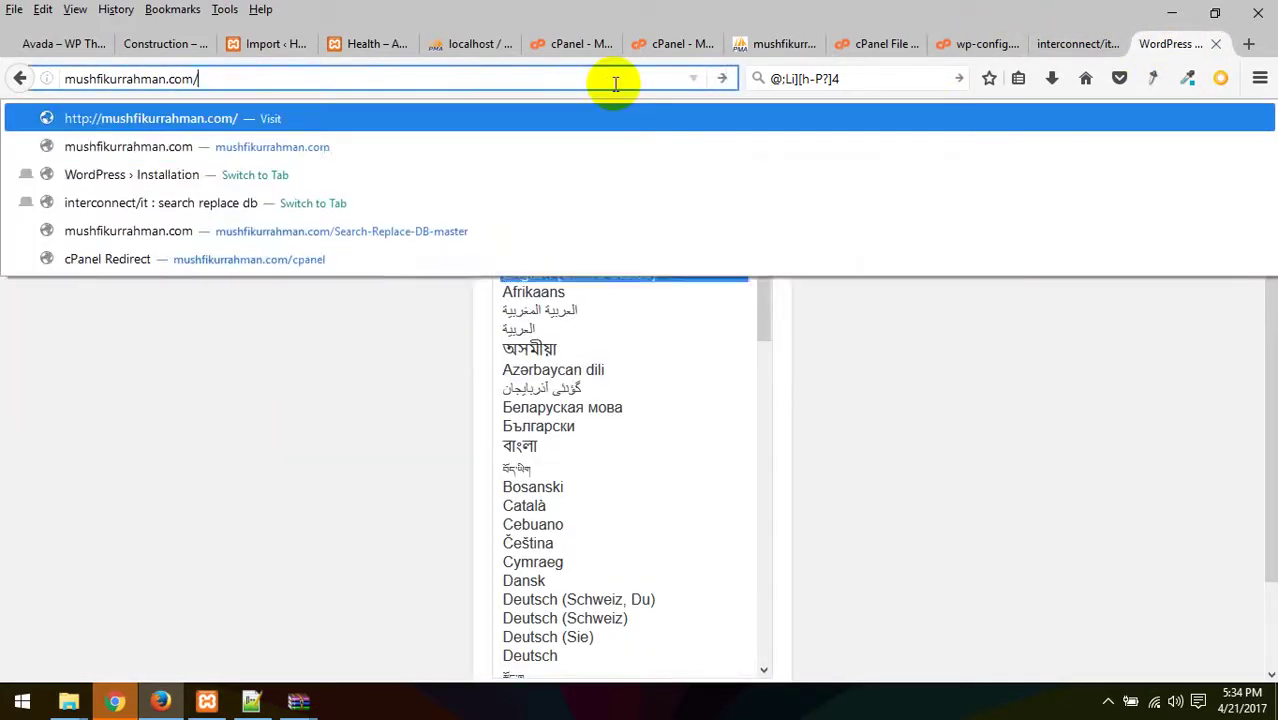
key(Return)
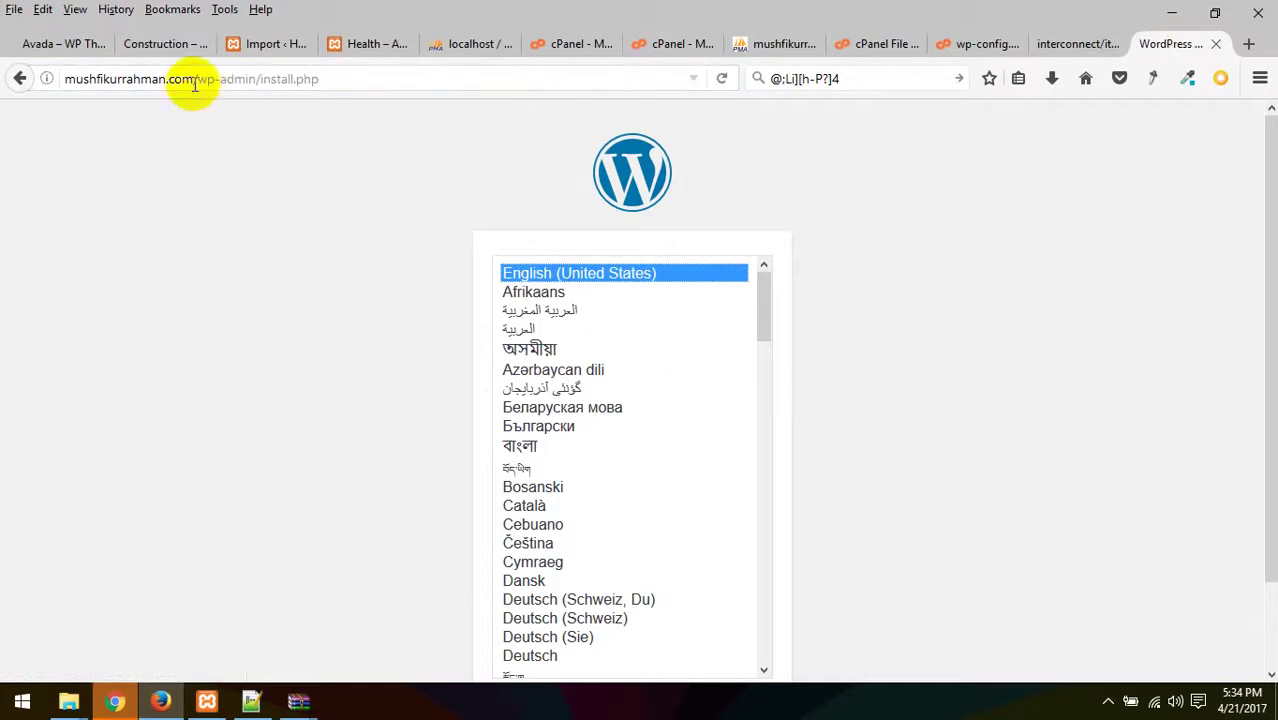
drag(197, 78, 414, 34)
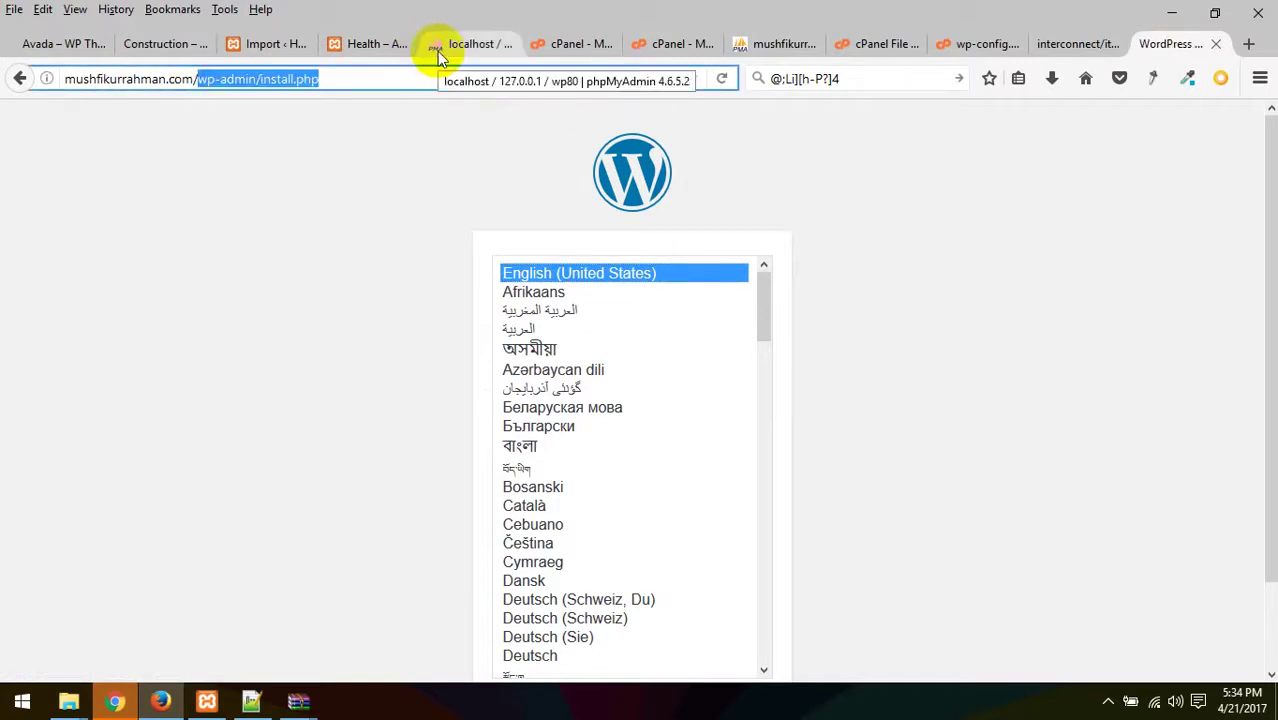
key(BackSpace)
key(BackSpace)
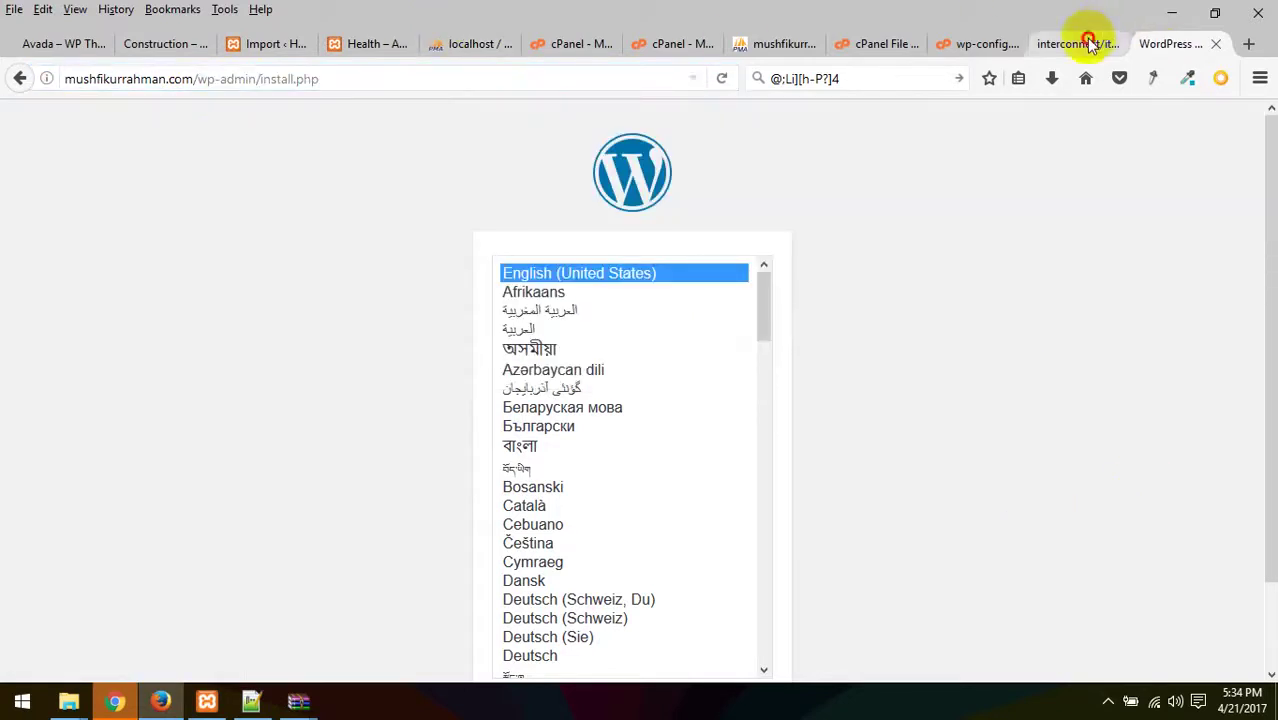
click(1090, 44)
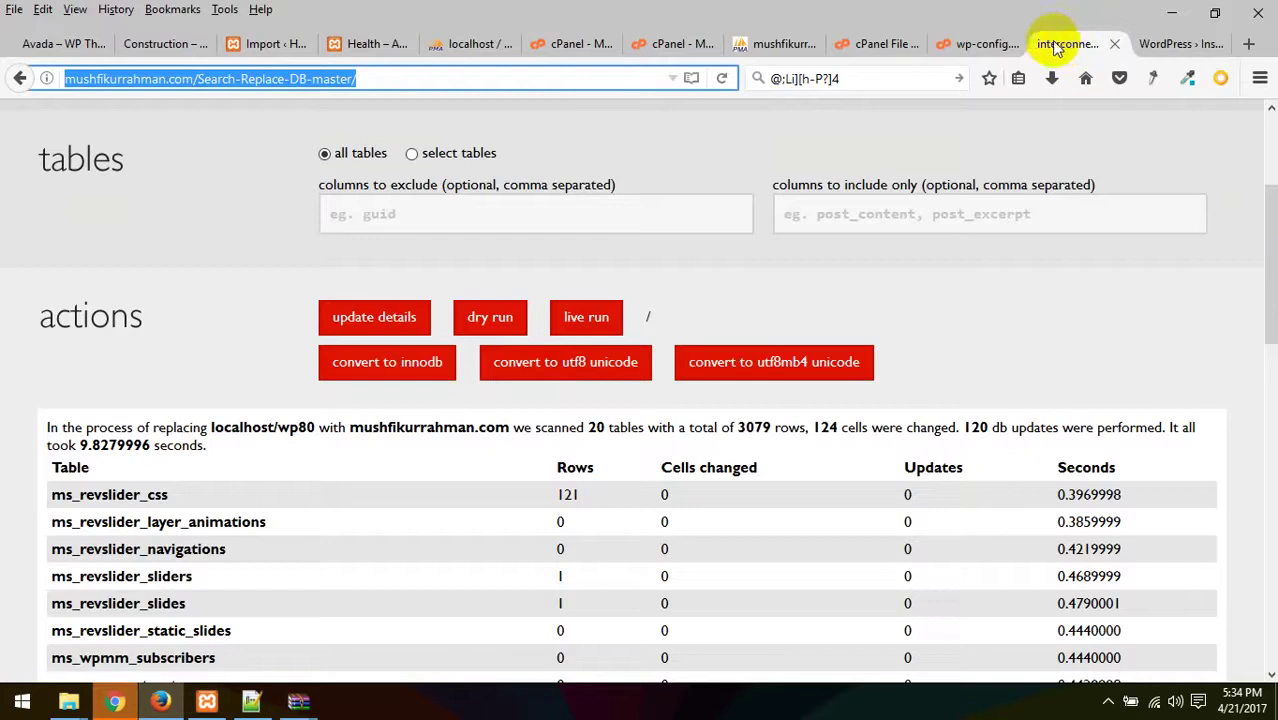
- Cancel renaming the Search-Replace-DB-master folder in File Manager
click(977, 40)
click(777, 44)
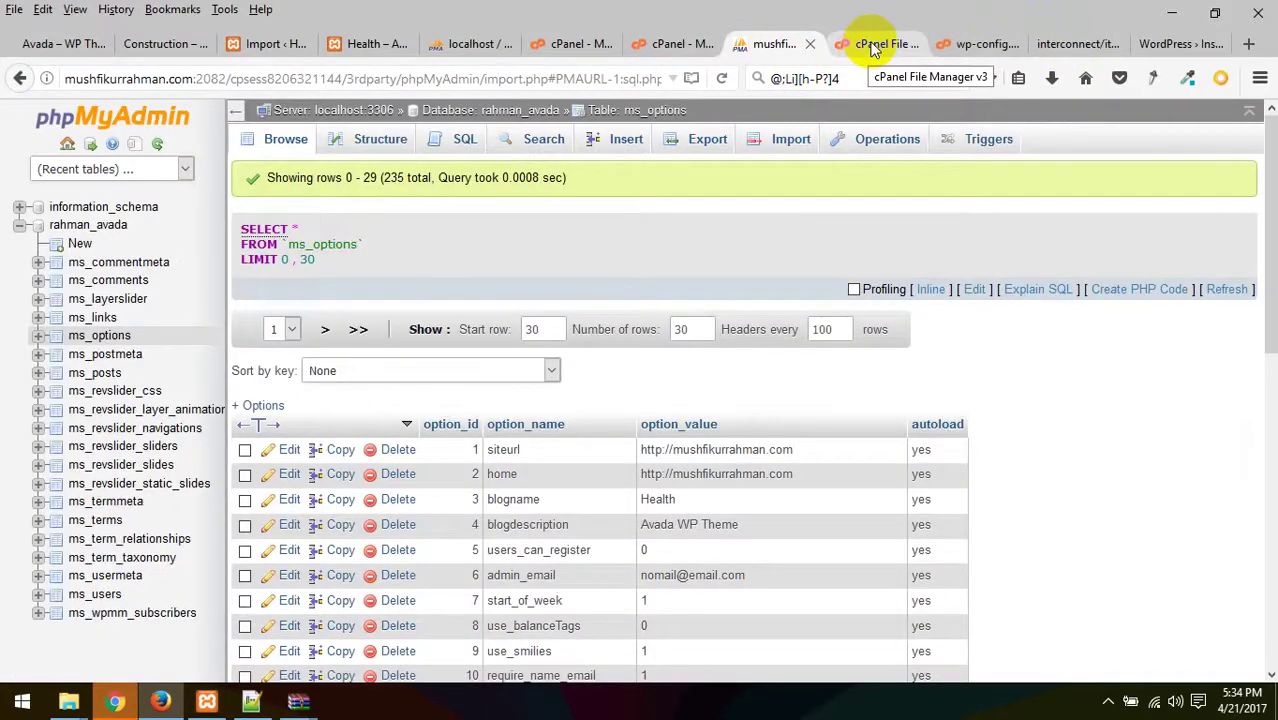
click(872, 44)
click(845, 463)
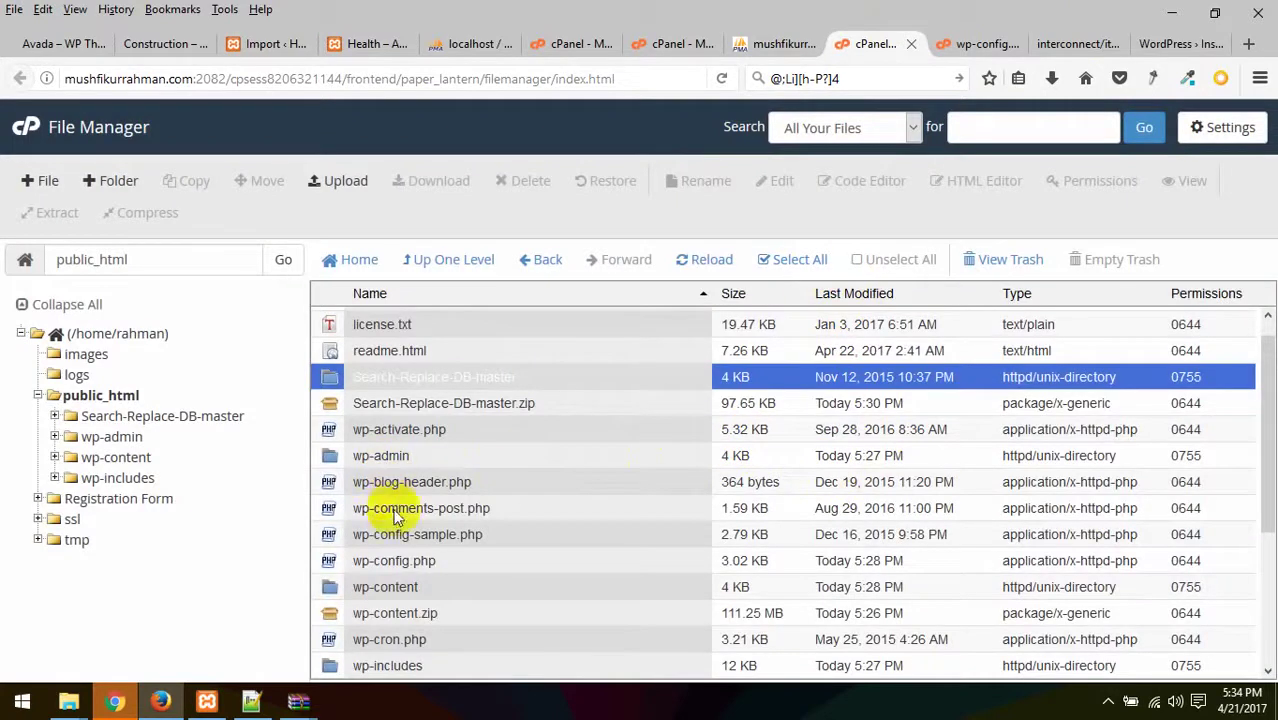
- Open wp-config.php in the Code Editor and review its database settings (DB_HOST localhost)
click(368, 561)
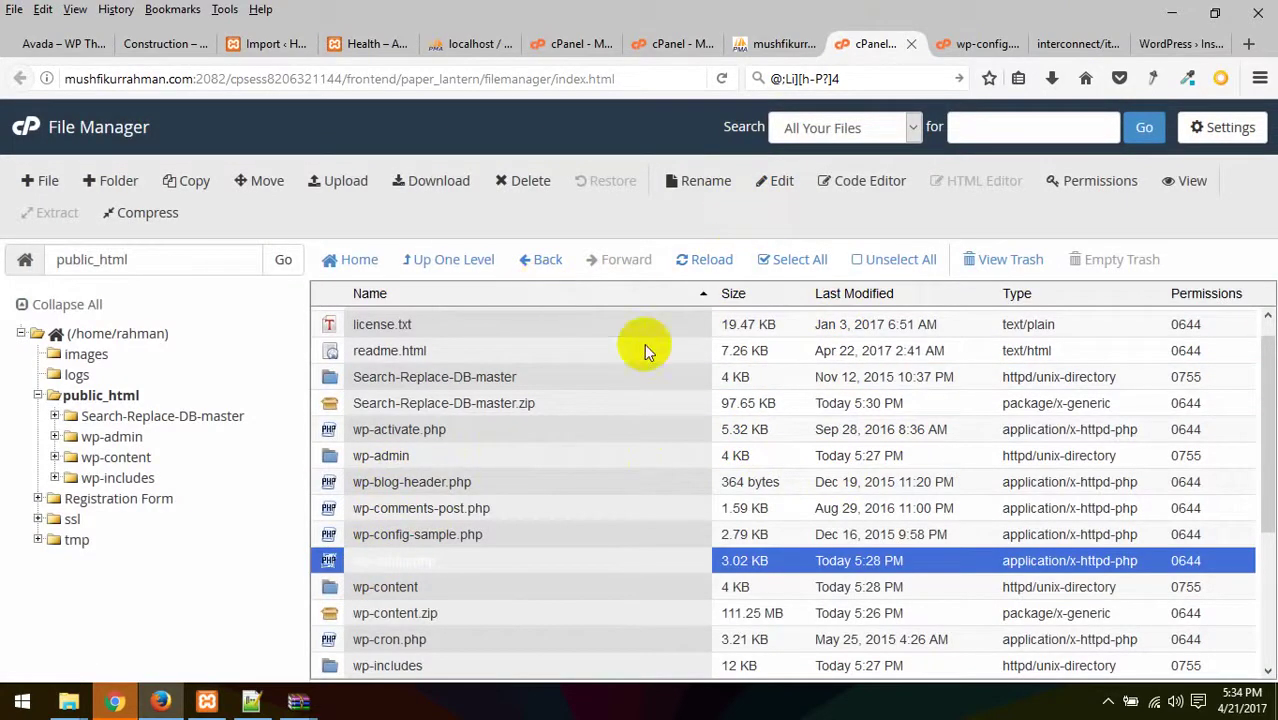
click(370, 560)
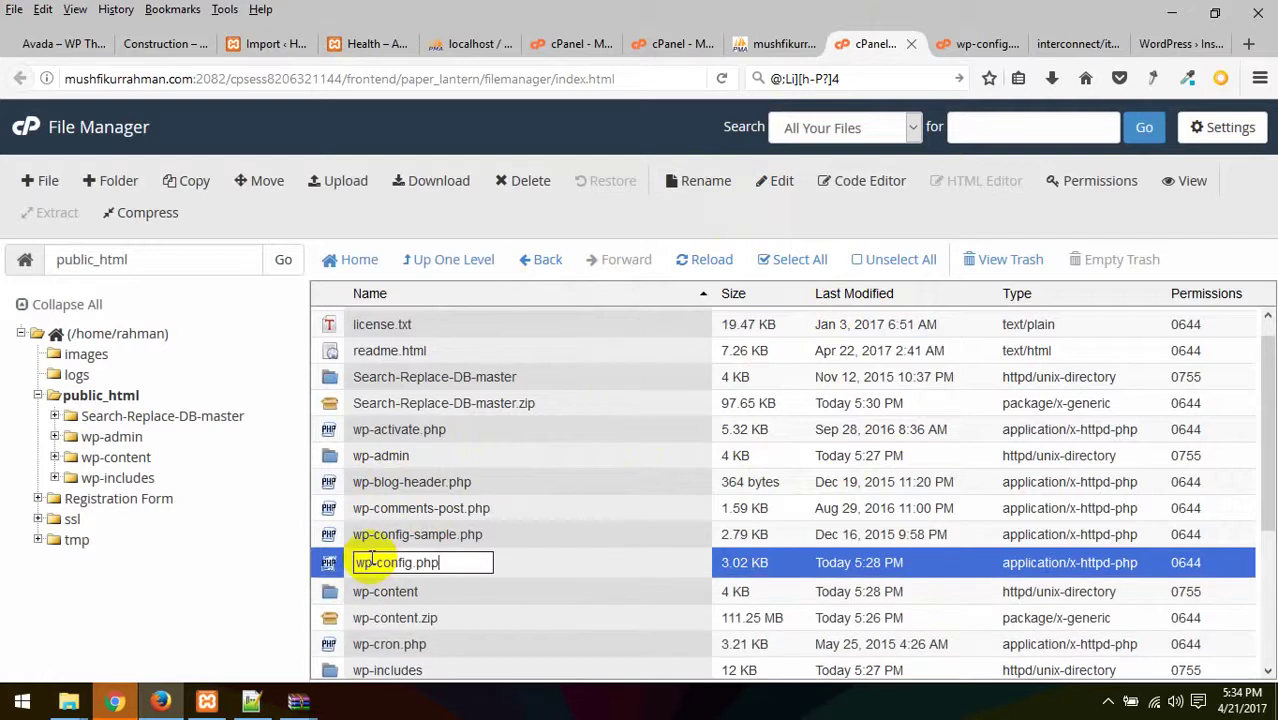
click(672, 509)
click(448, 562)
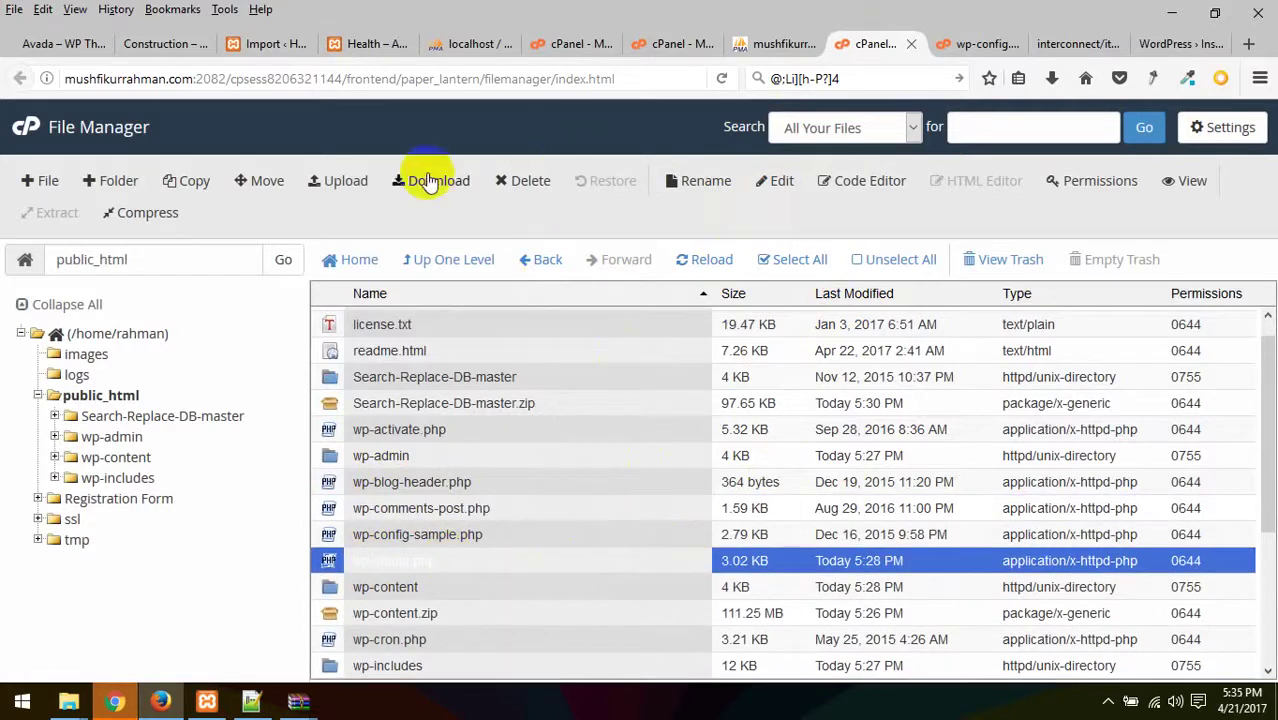
click(866, 180)
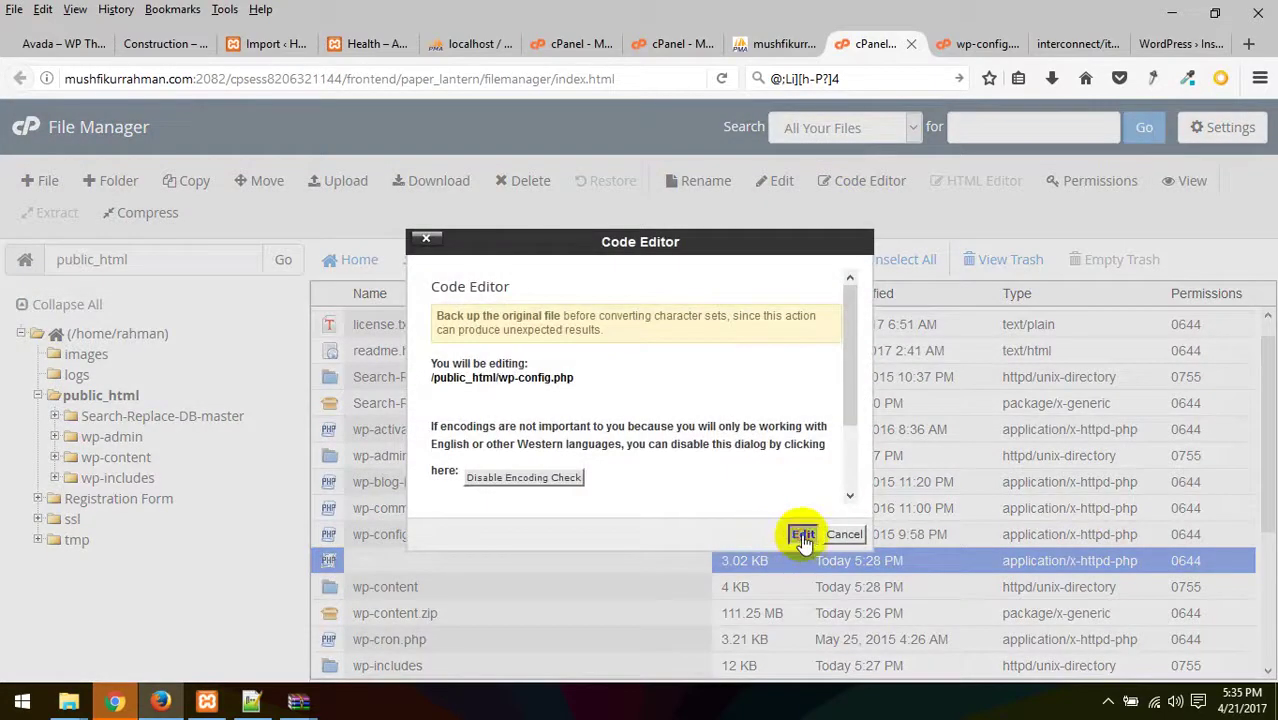
click(803, 531)
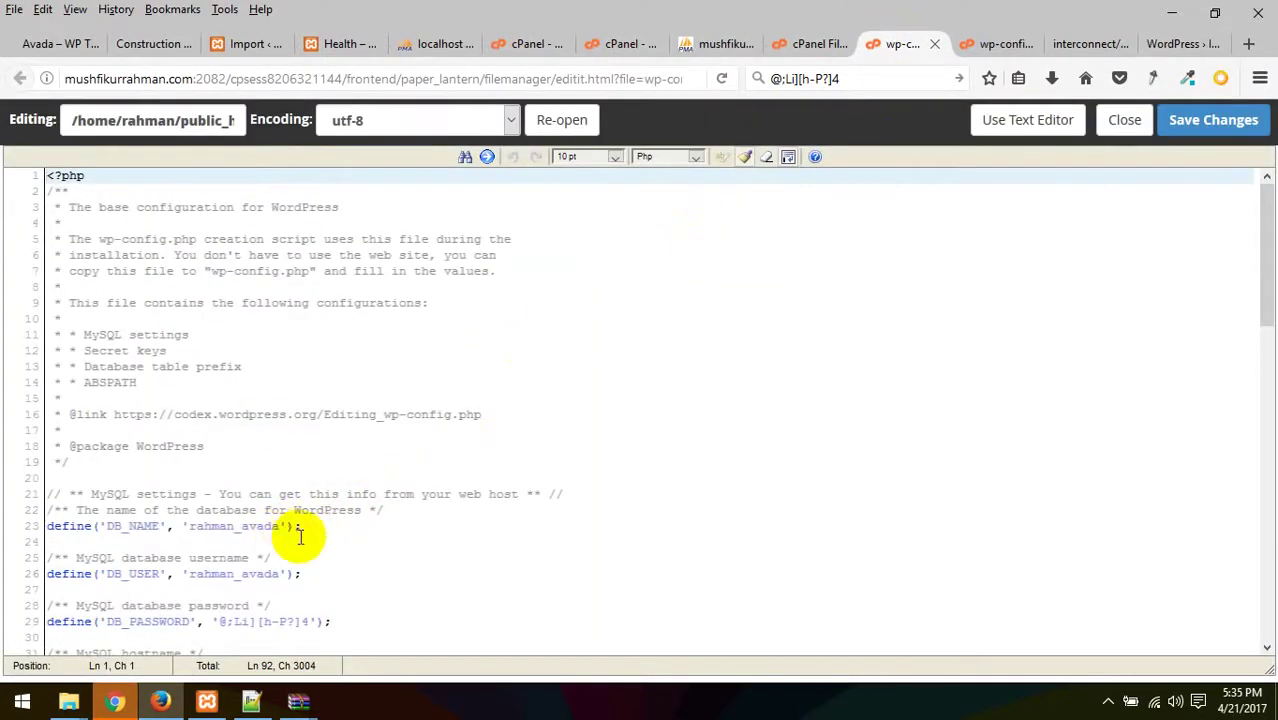
scroll(339, 545, down, 2)
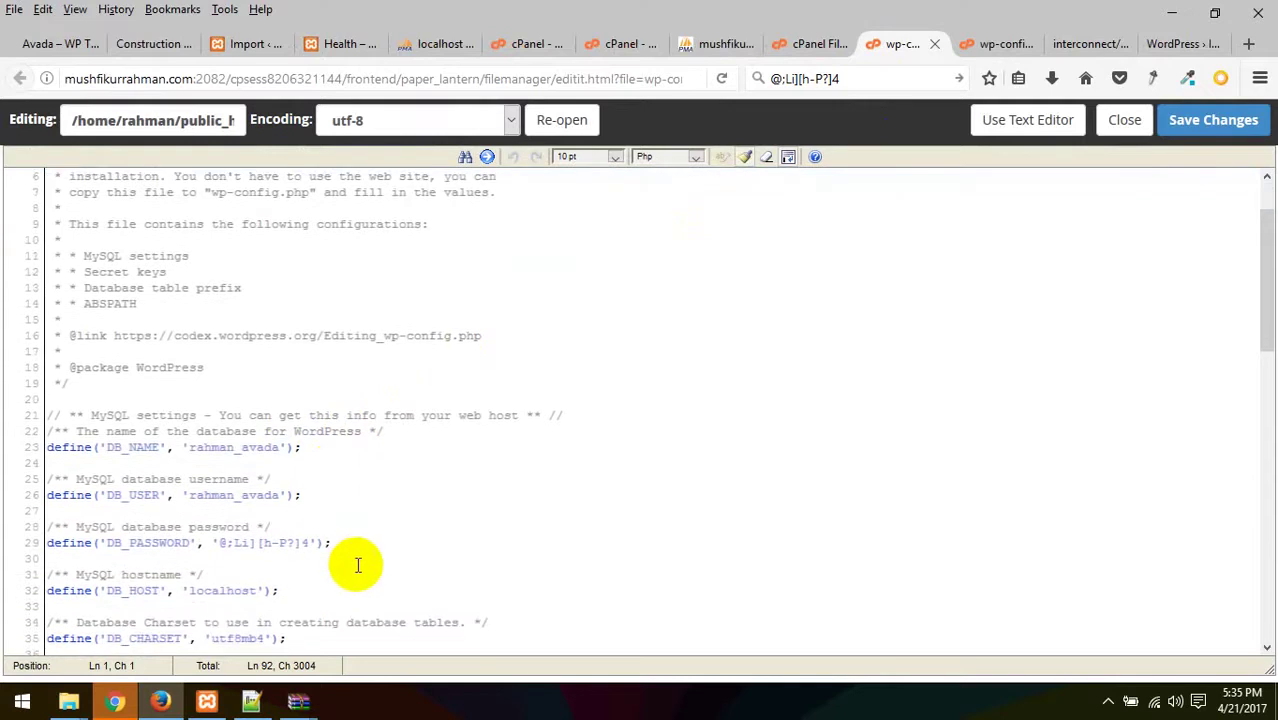
scroll(359, 566, down, 5)
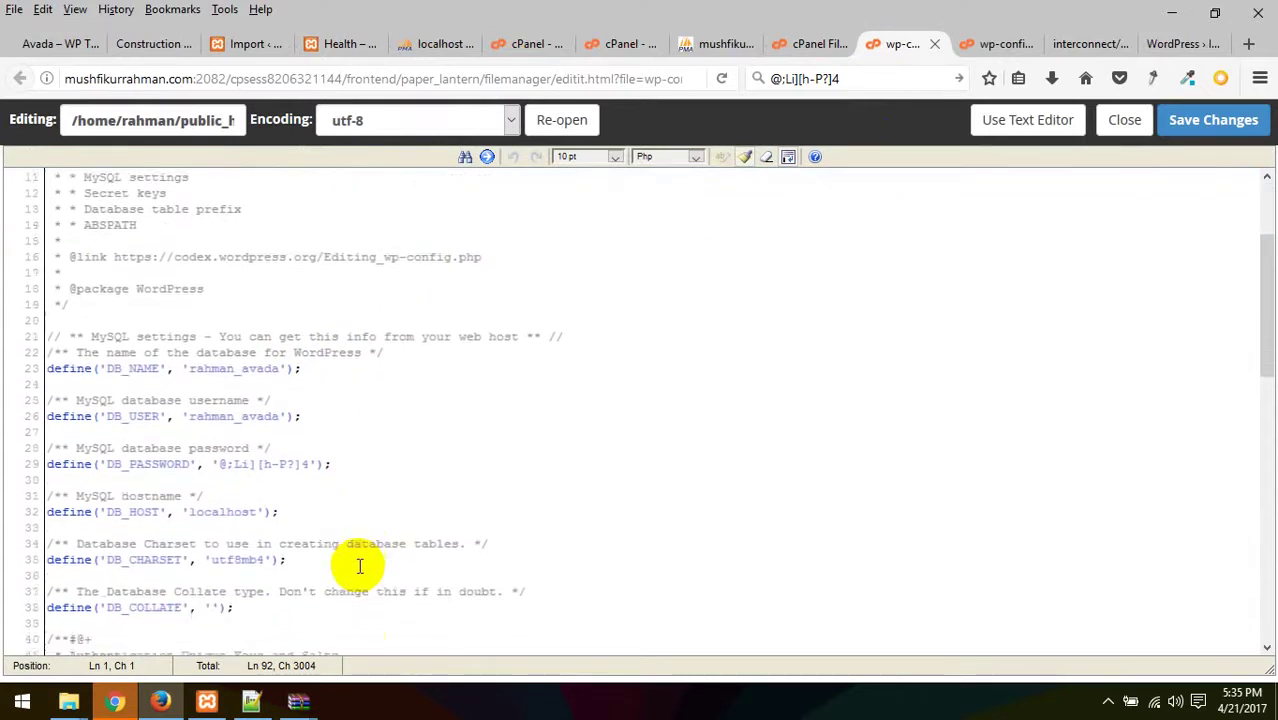
scroll(760, 380, up, 7)
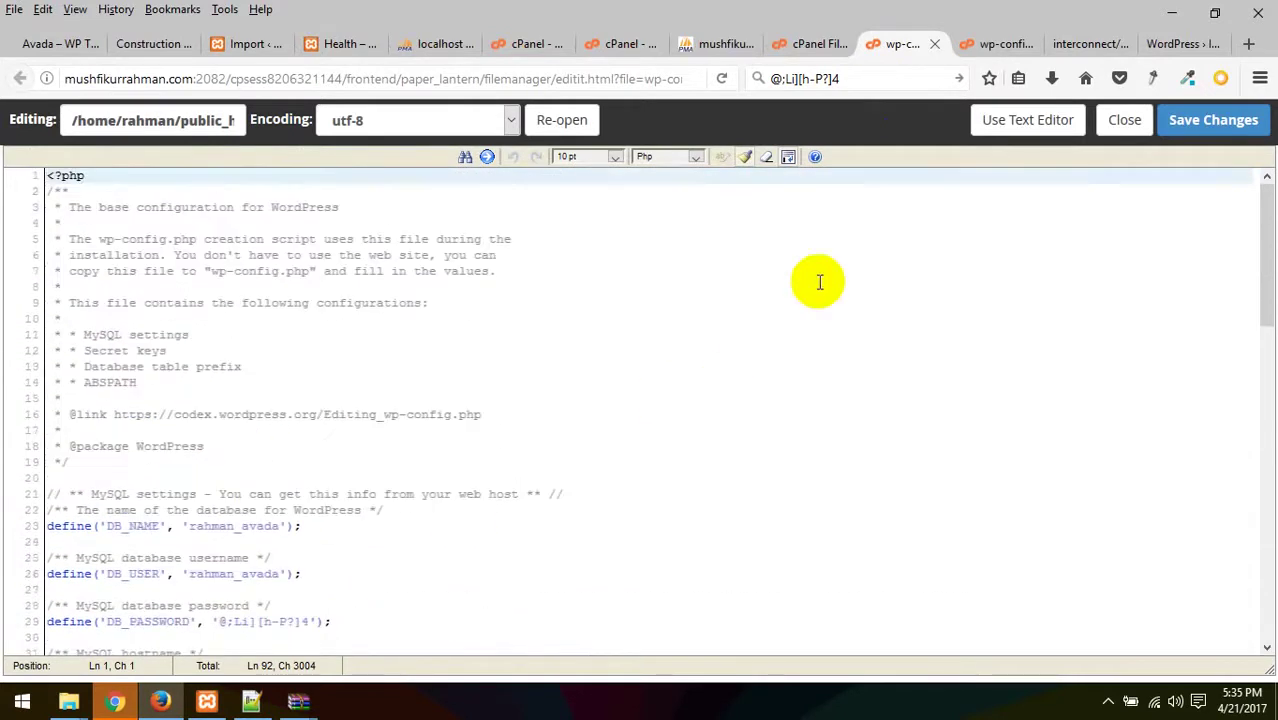
click(1078, 42)
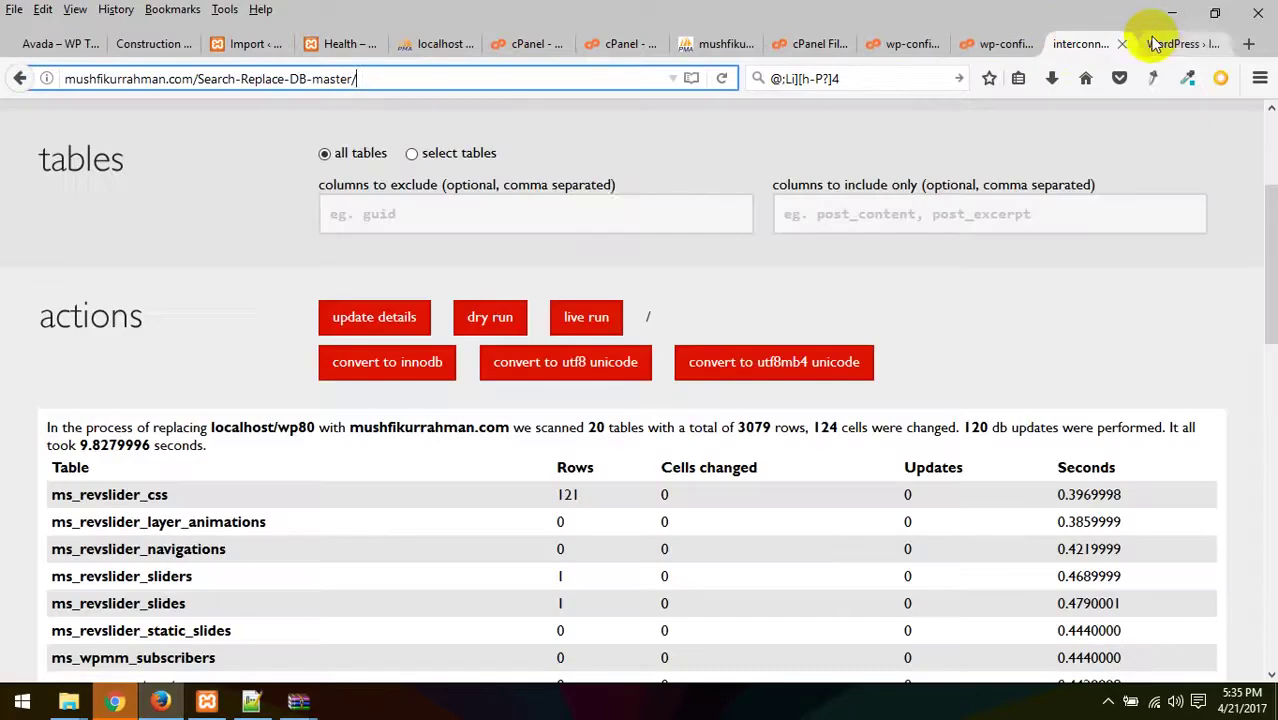
- Run the live replacement of localhost/wp80 with mushfikurrahman.com
scroll(620, 211, up, 2)
scroll(620, 211, up, 1)
click(619, 426)
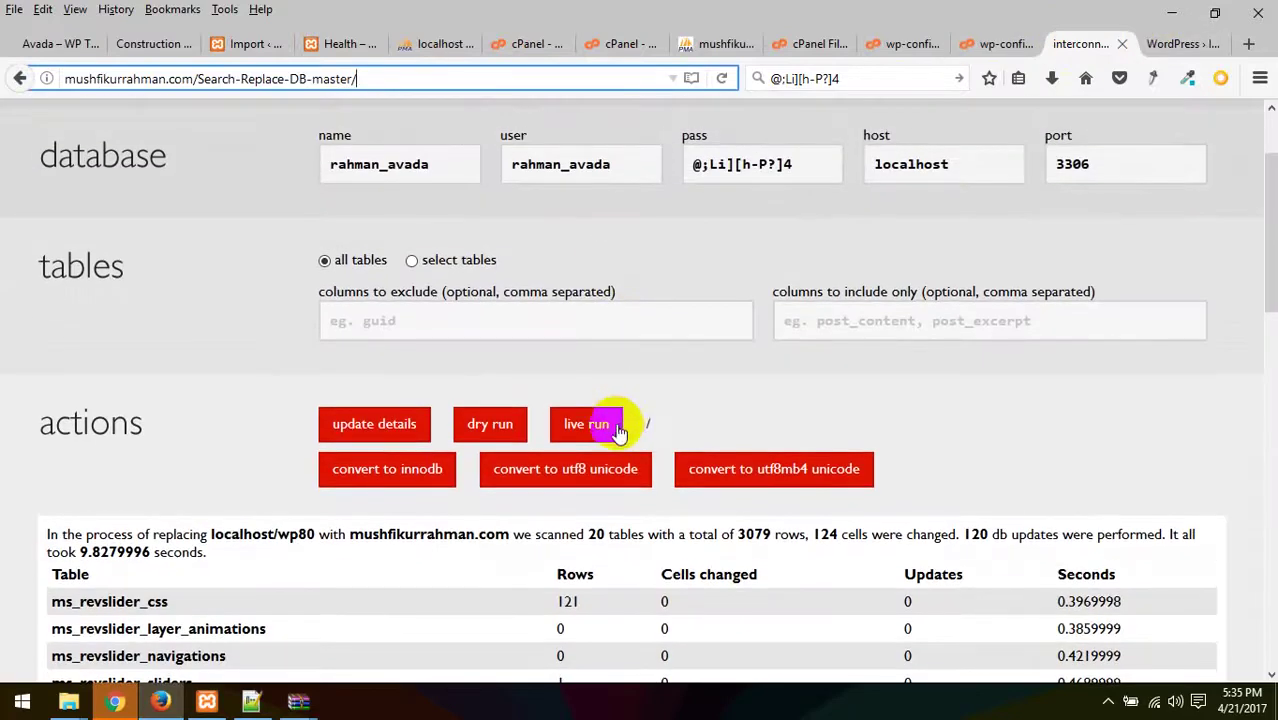
scroll(640, 410, up, 3)
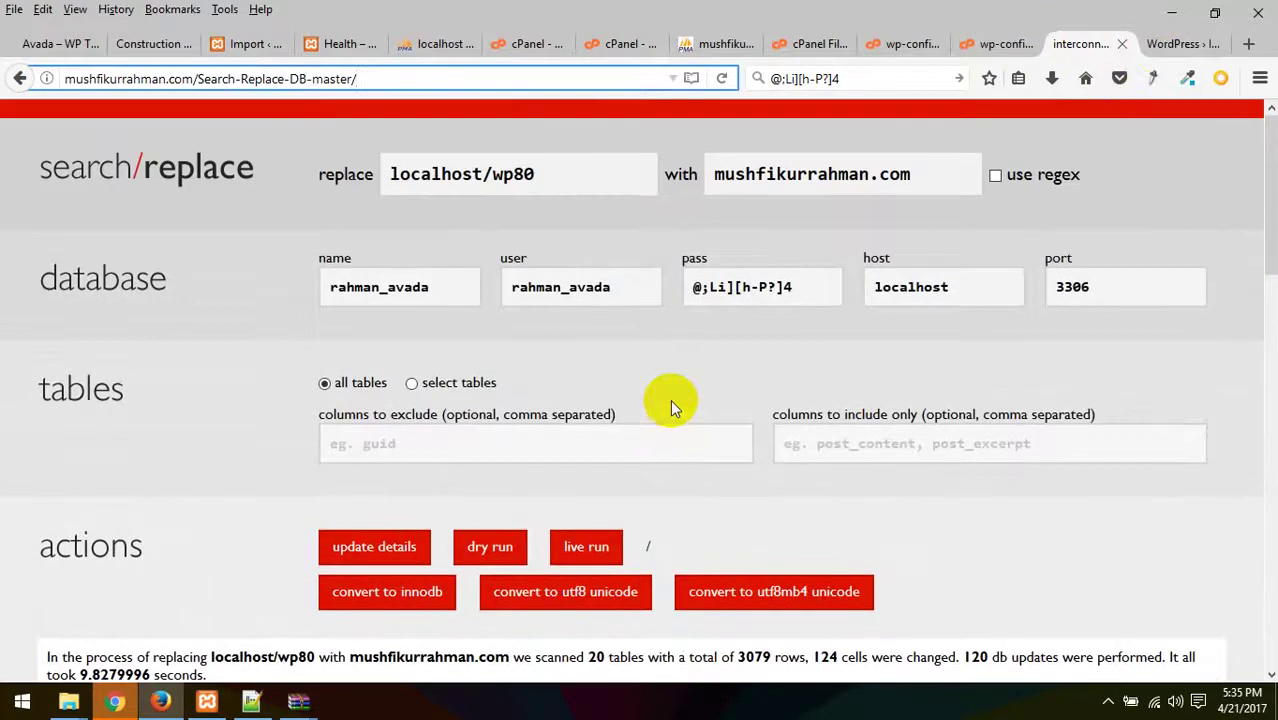
- Reload mushfikurrahman.com without the install path and continue setup in English
click(1172, 43)
click(471, 78)
click(471, 78)
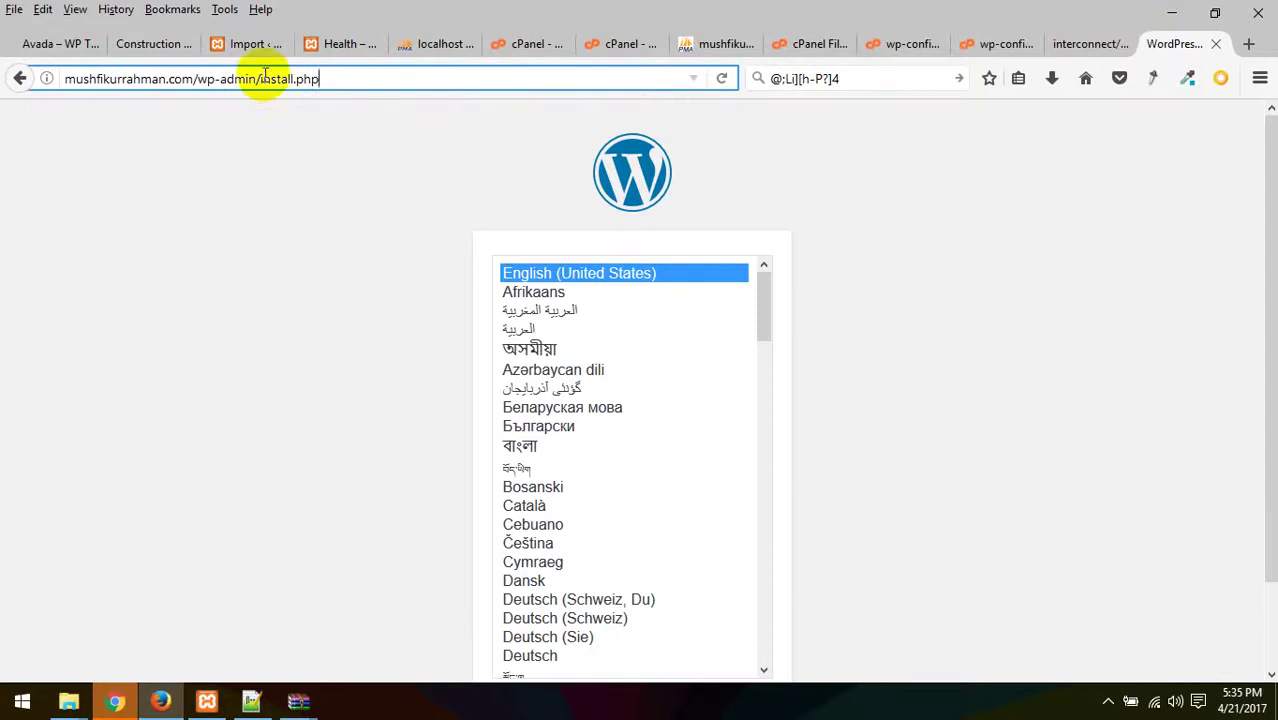
drag(198, 78, 450, 82)
key(BackSpace)
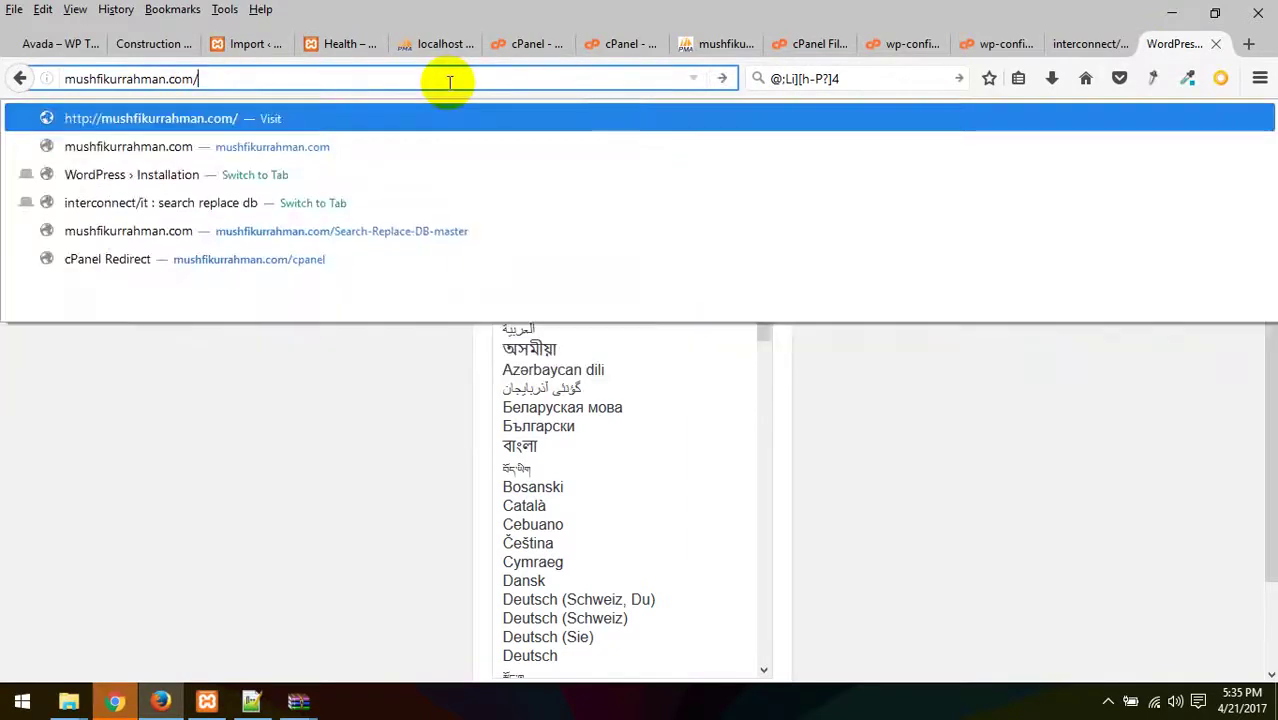
key(Return)
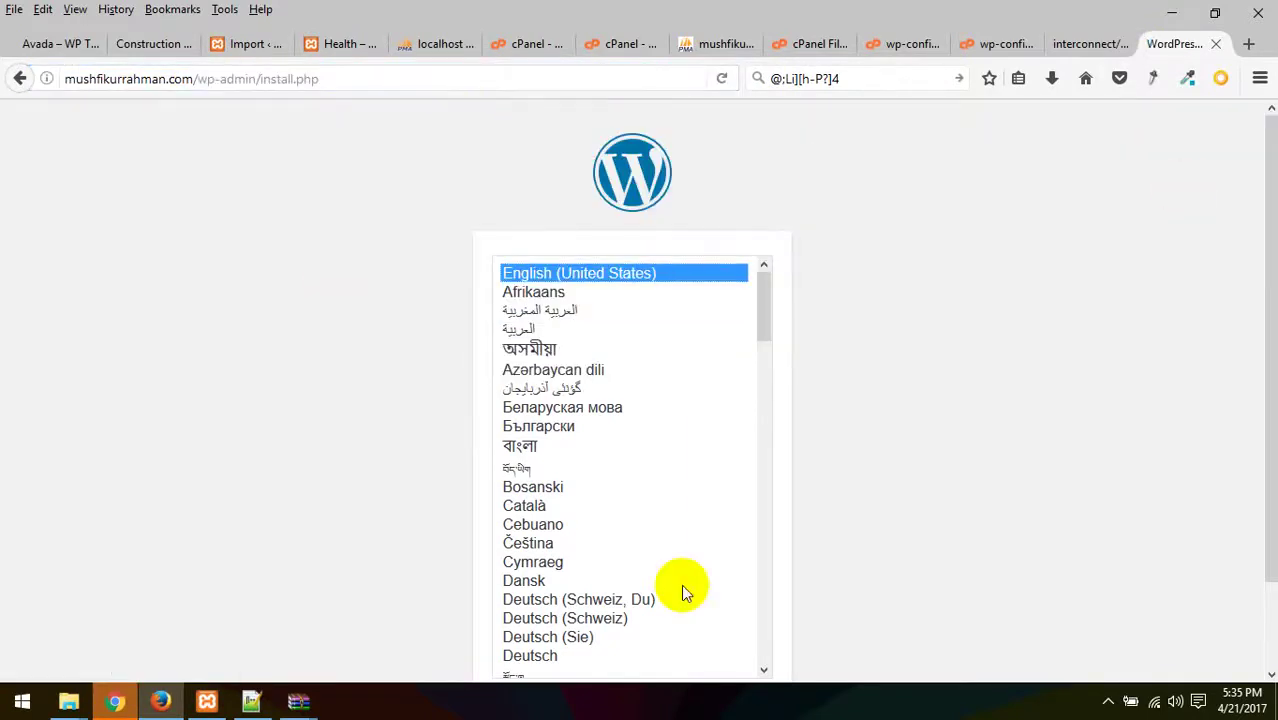
drag(360, 79, 200, 80)
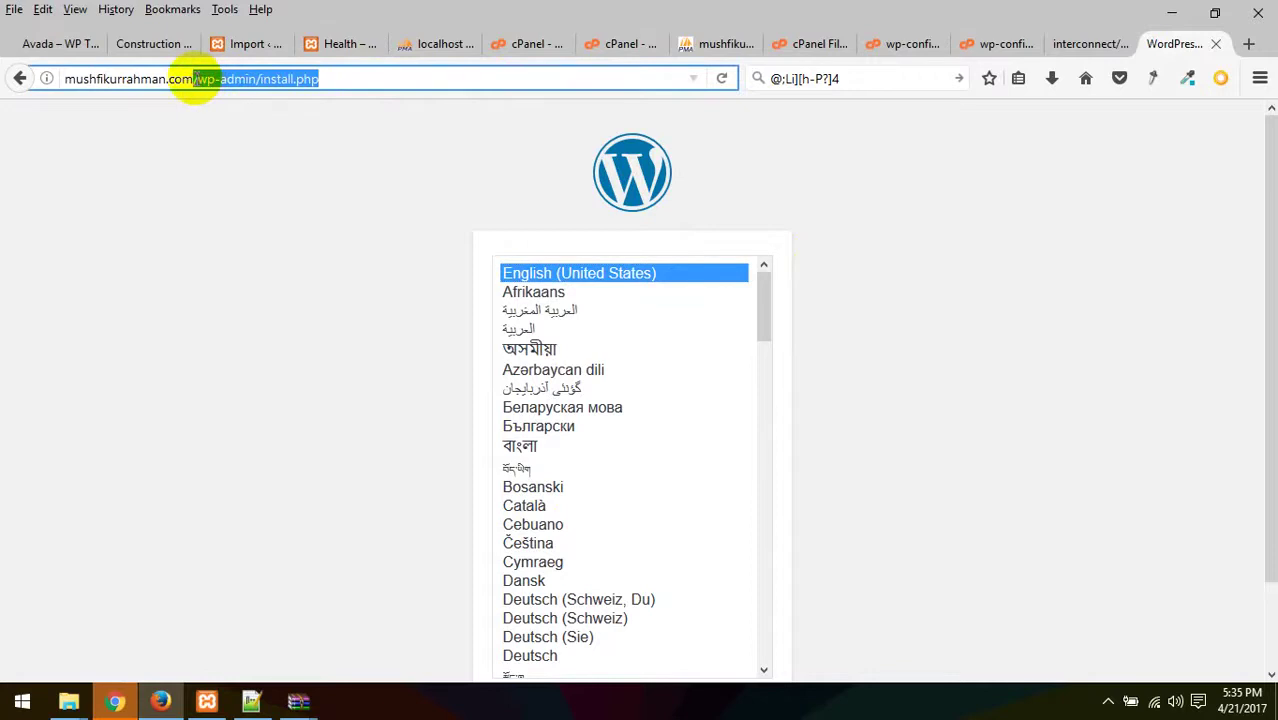
key(BackSpace)
key(Return)
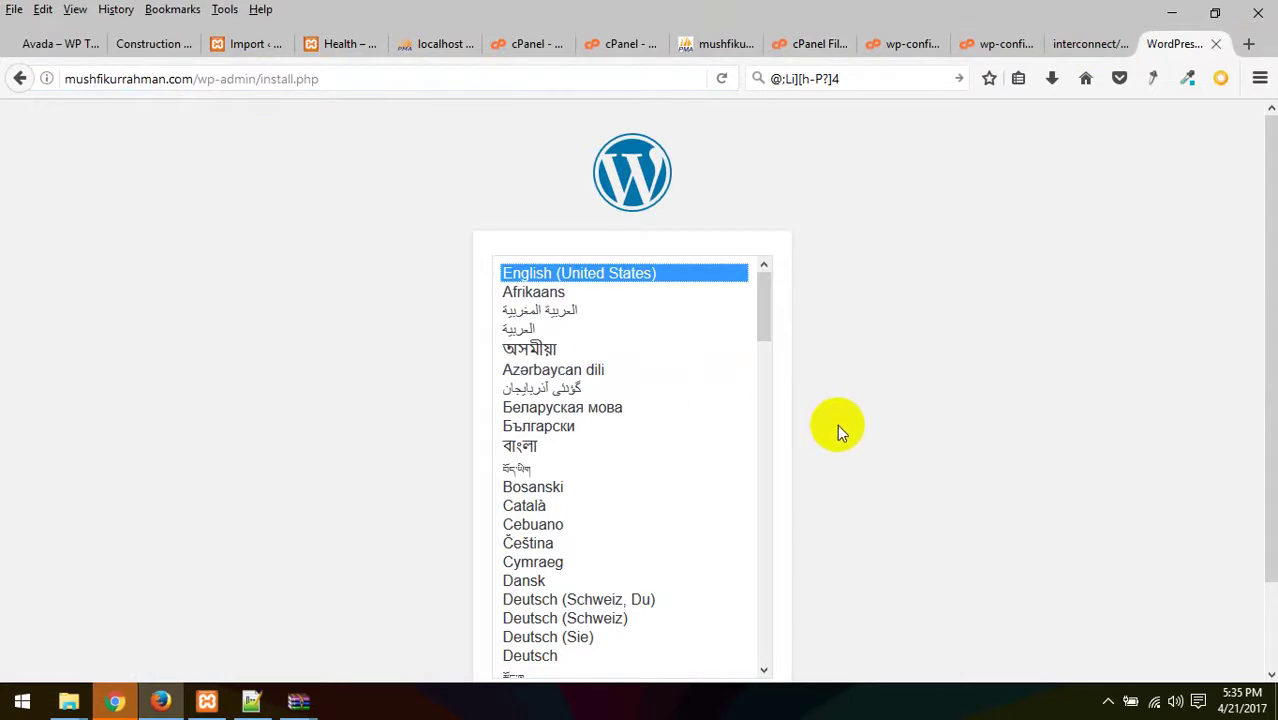
scroll(837, 424, down, 2)
click(731, 620)
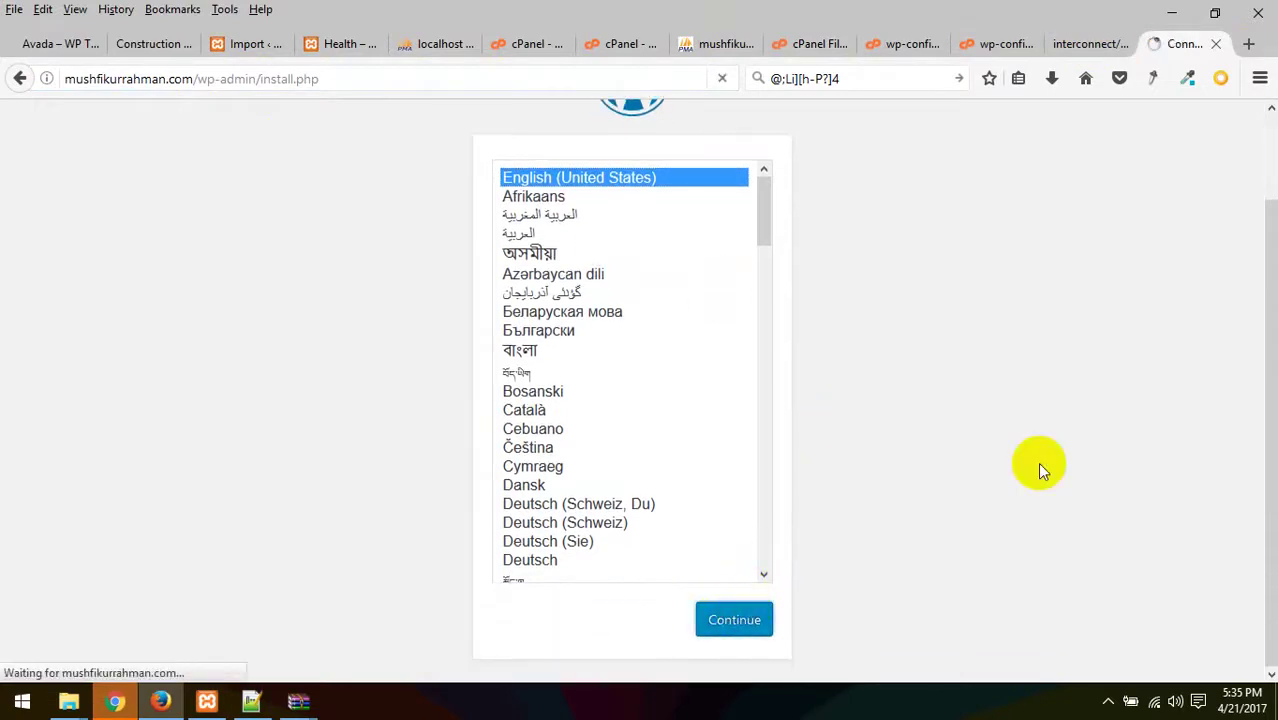
- Set the site title to 'Welcome To WordPress Website'
scroll(1037, 462, down, 3)
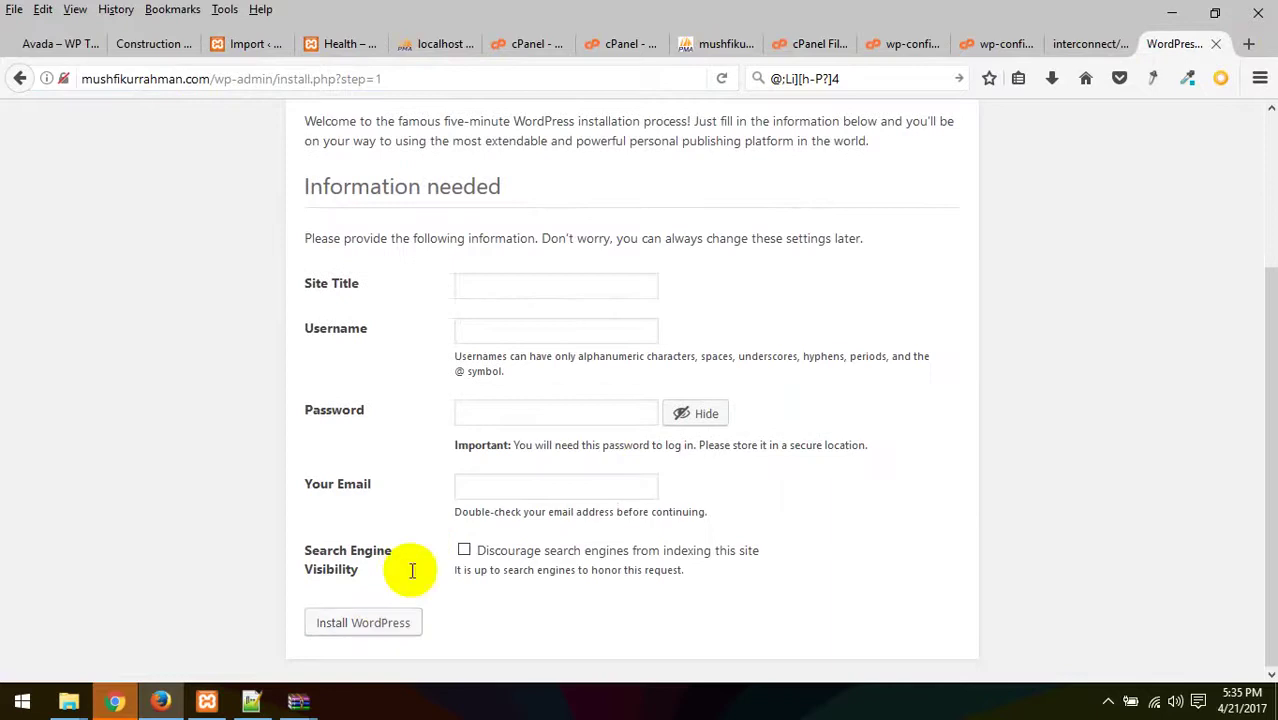
click(498, 284)
click(500, 284)
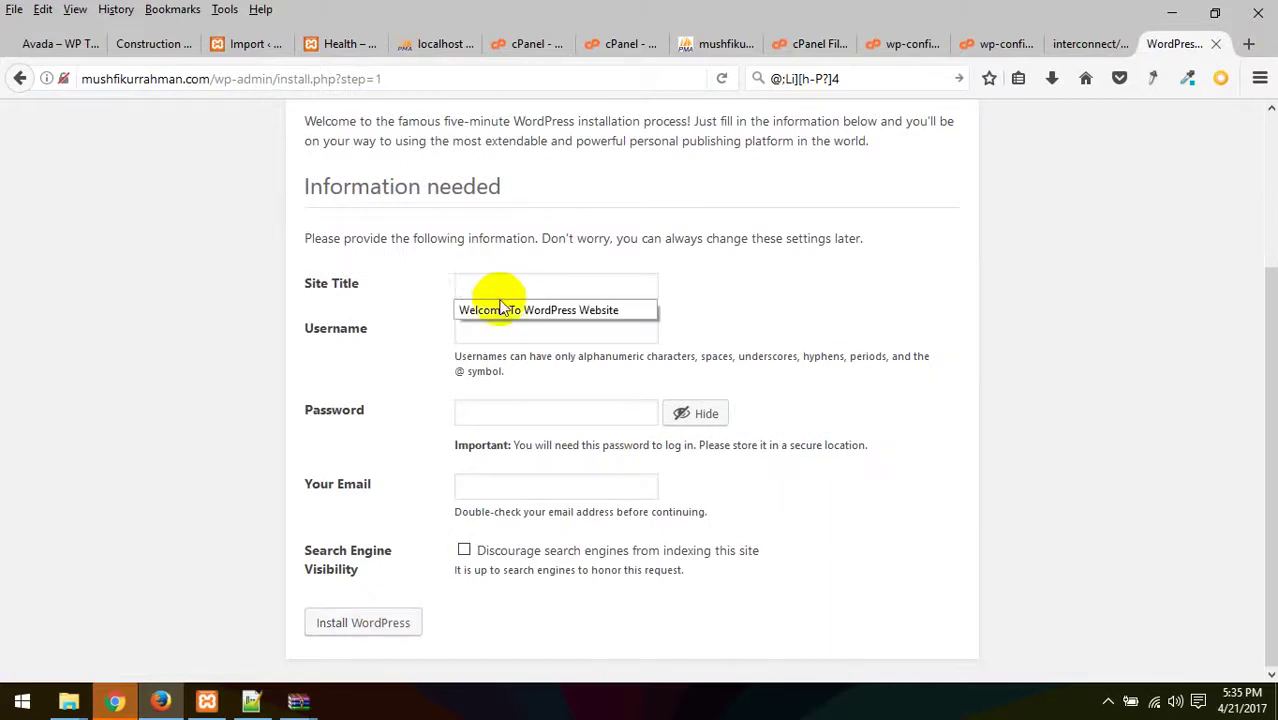
click(586, 309)
click(497, 320)
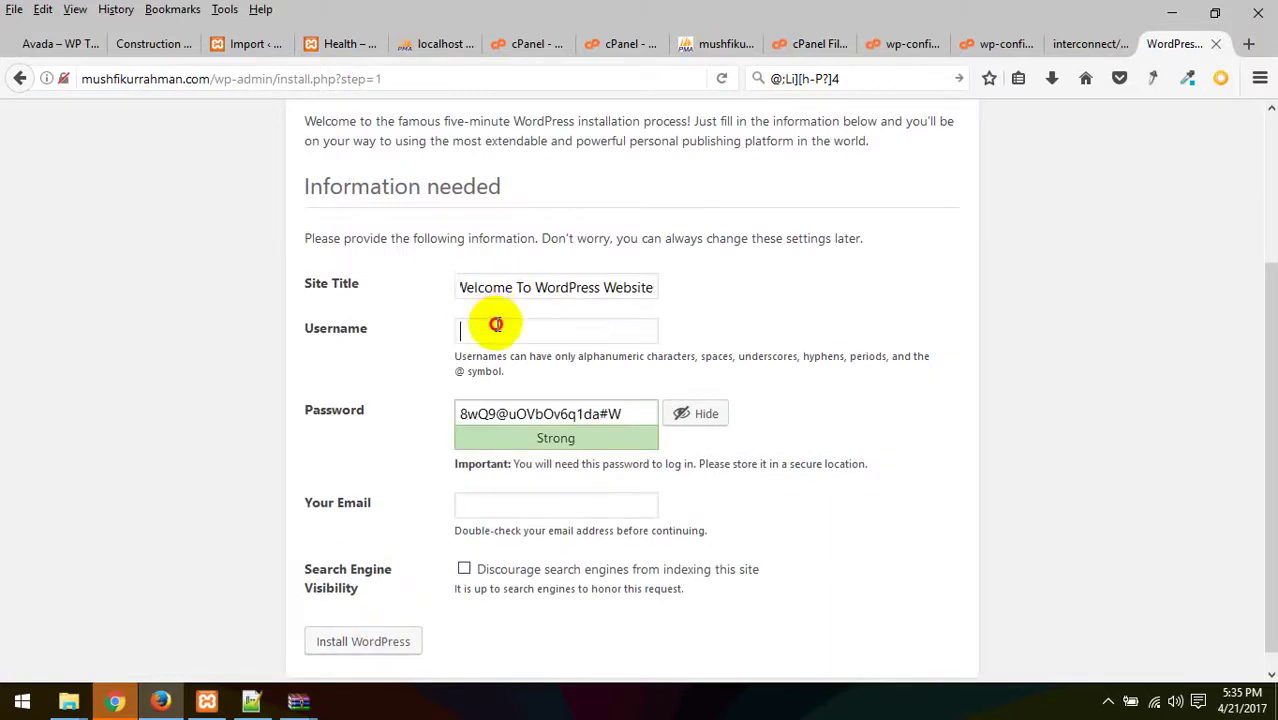
- Enter the administrator username, fixing its typo, and set a custom password
click(576, 325)
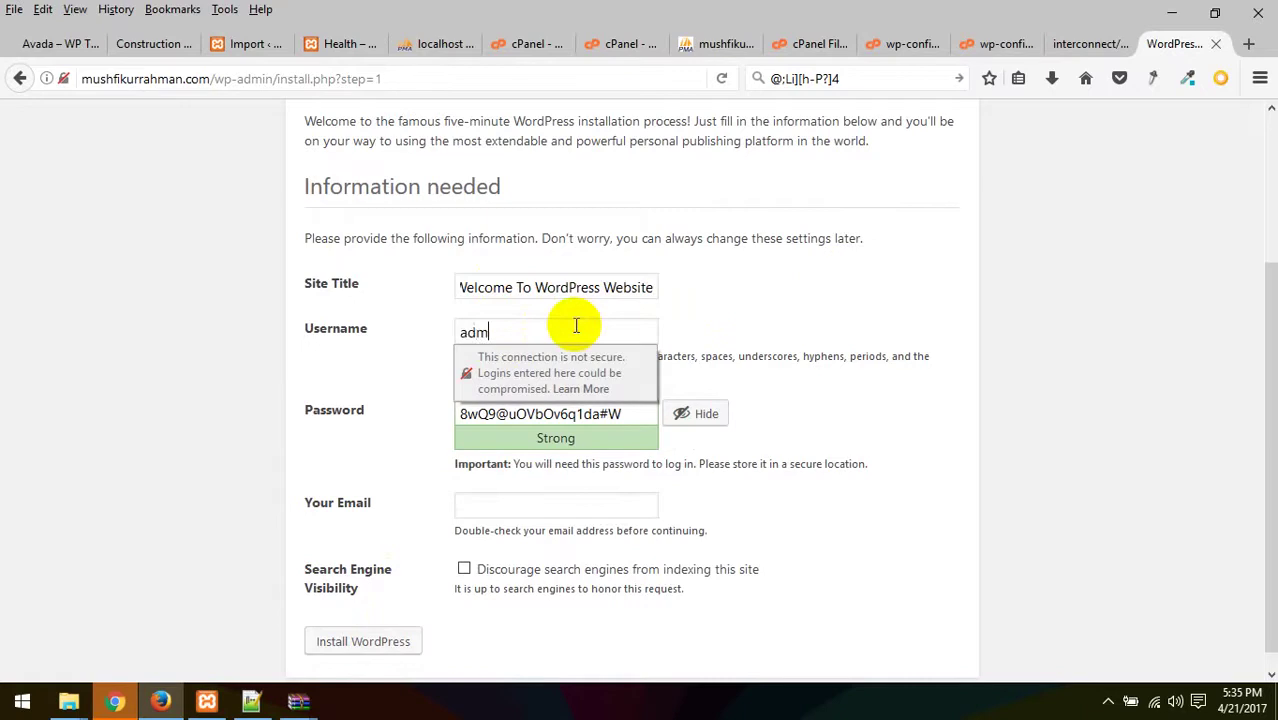
key(Tab)
text(a)
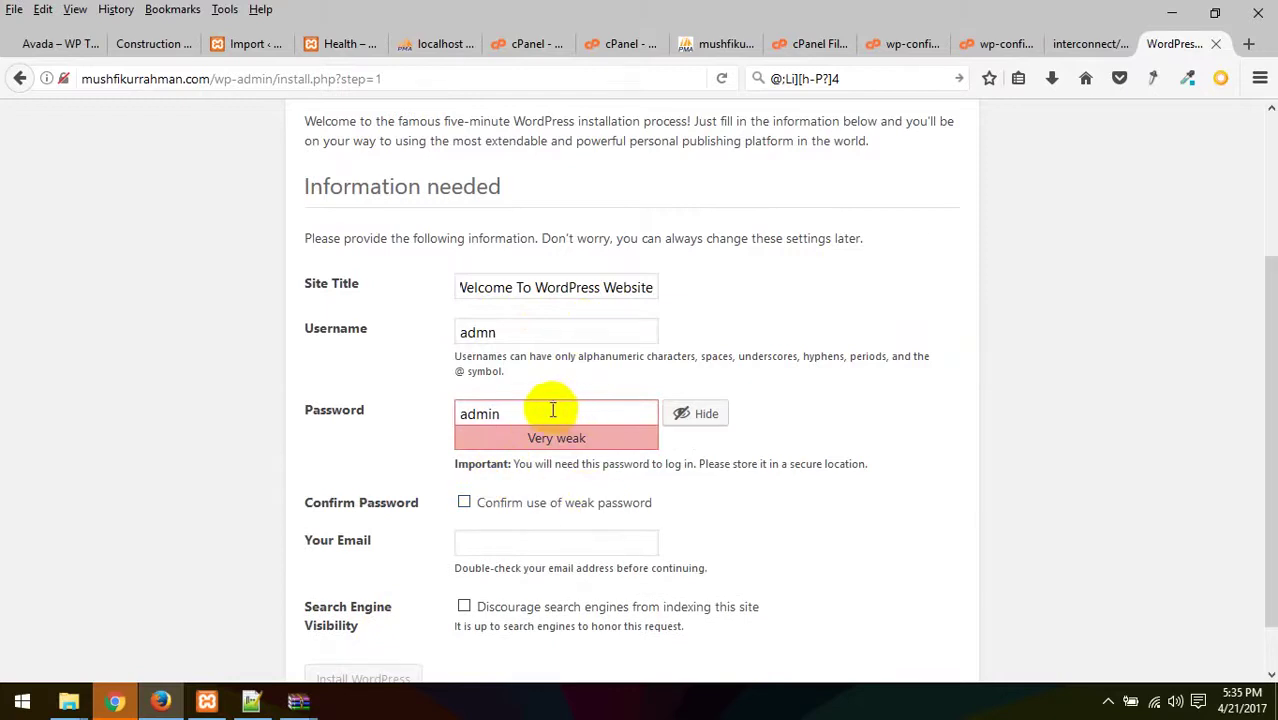
click(337, 322)
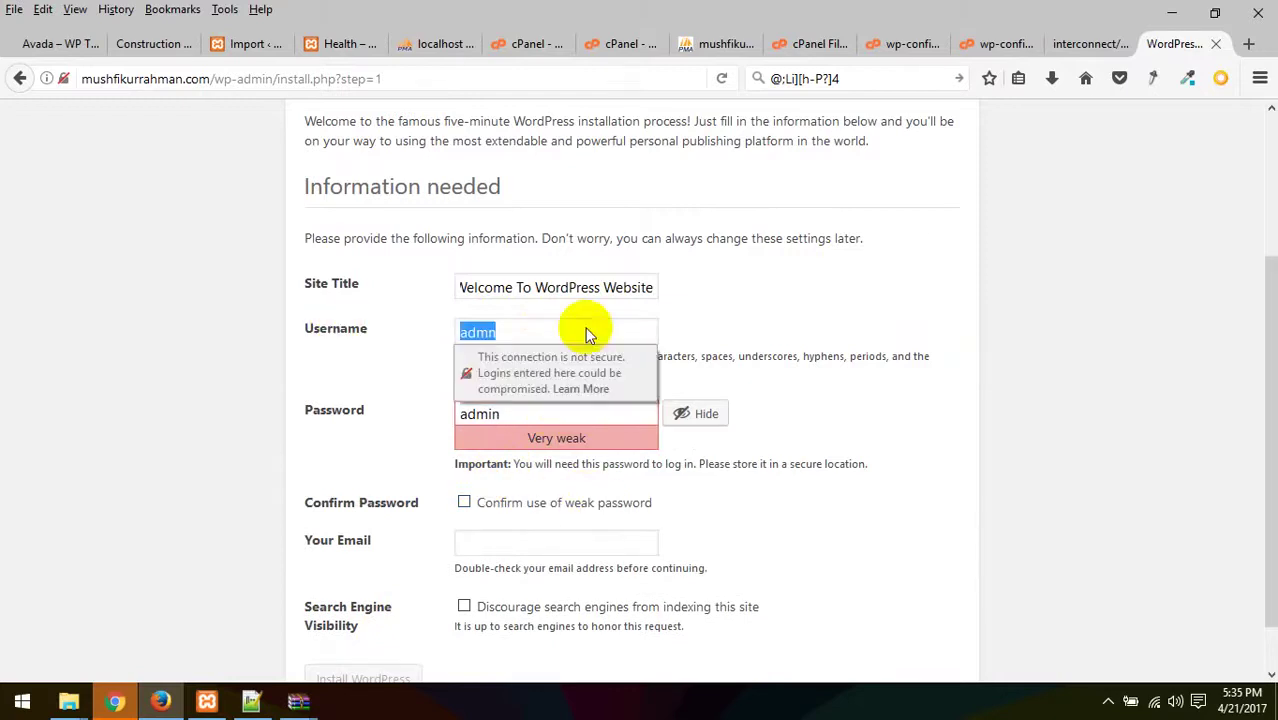
click(599, 432)
double_click(522, 414)
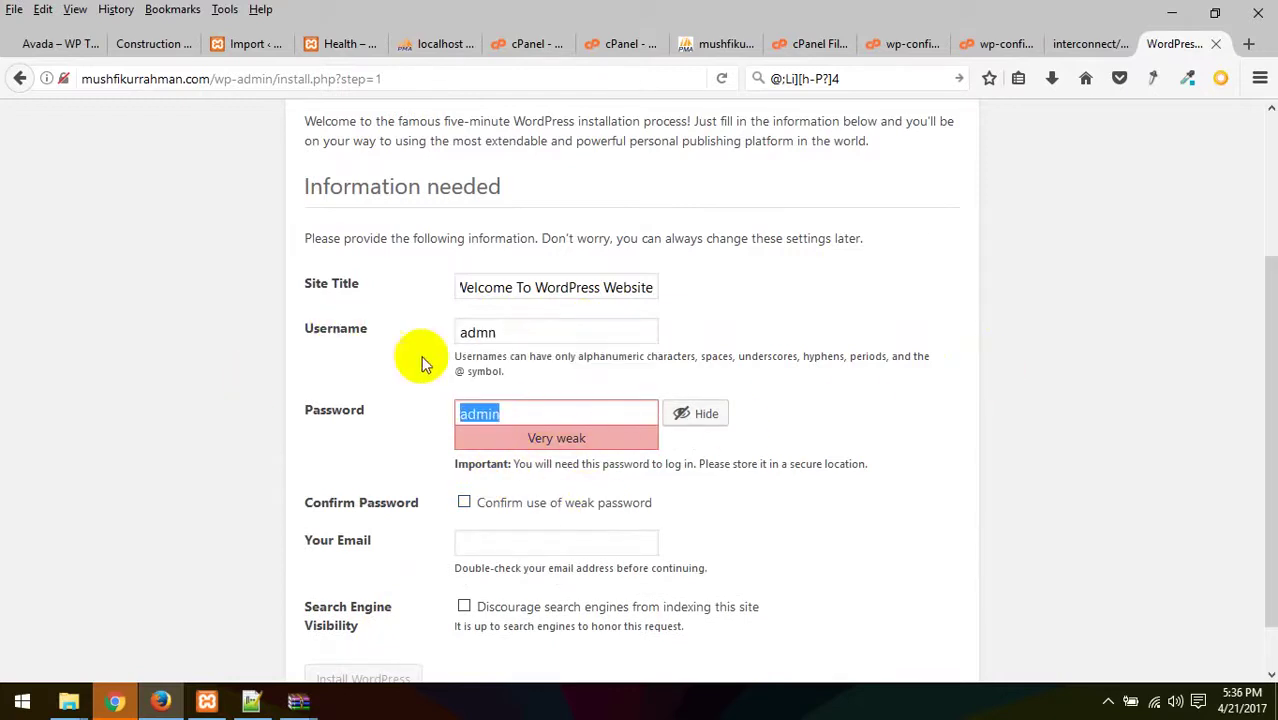
double_click(562, 328)
text(admin)
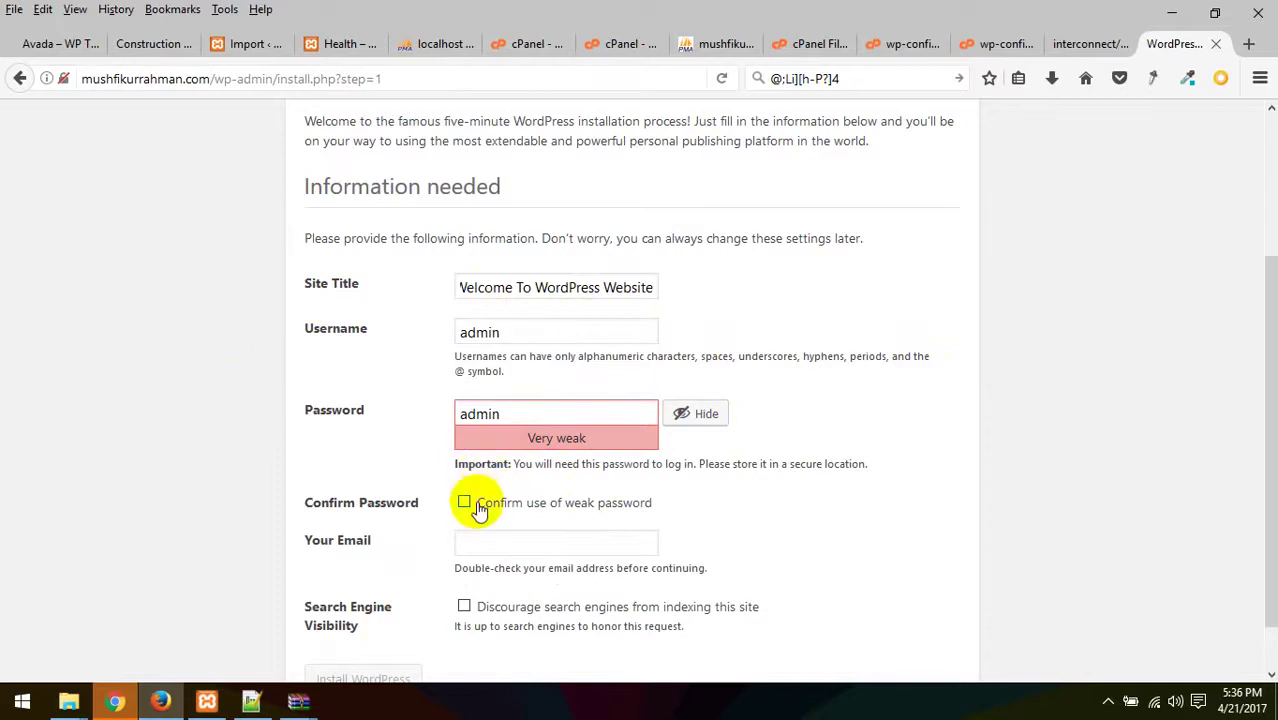
- Confirm the weak password, fill in the admin email, and install WordPress
click(491, 540)
scroll(479, 628, down, 1)
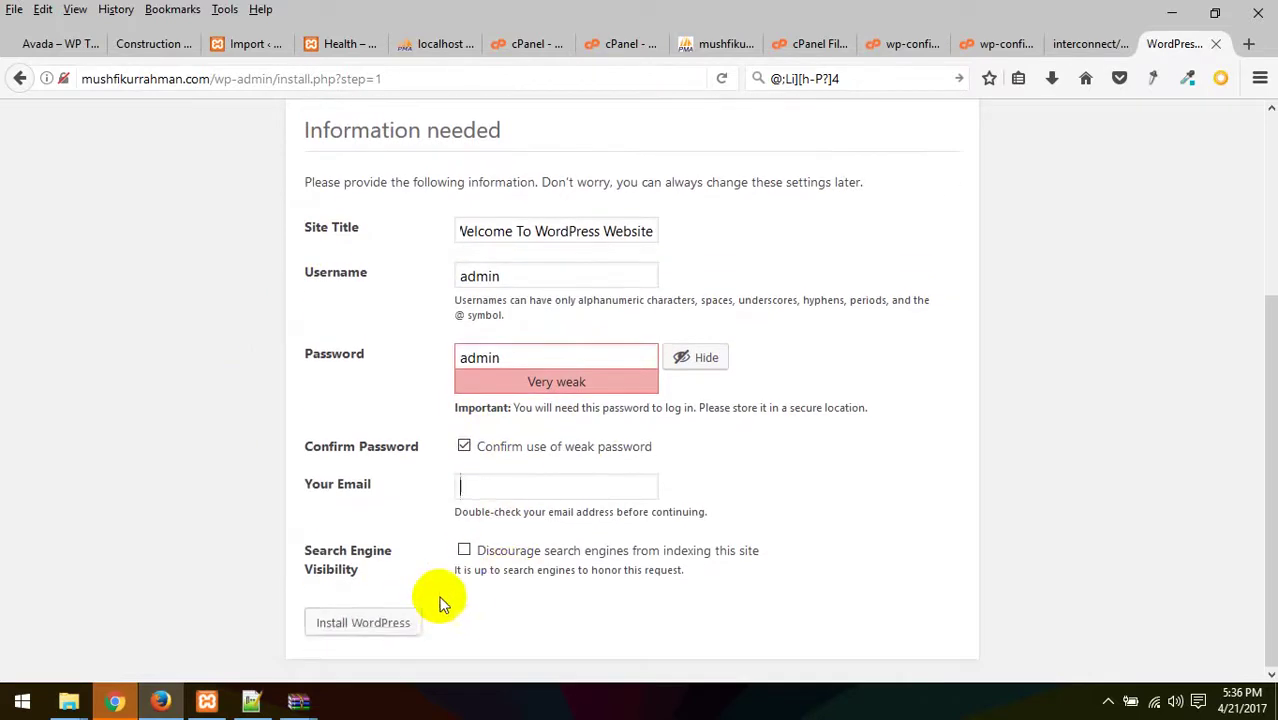
click(526, 482)
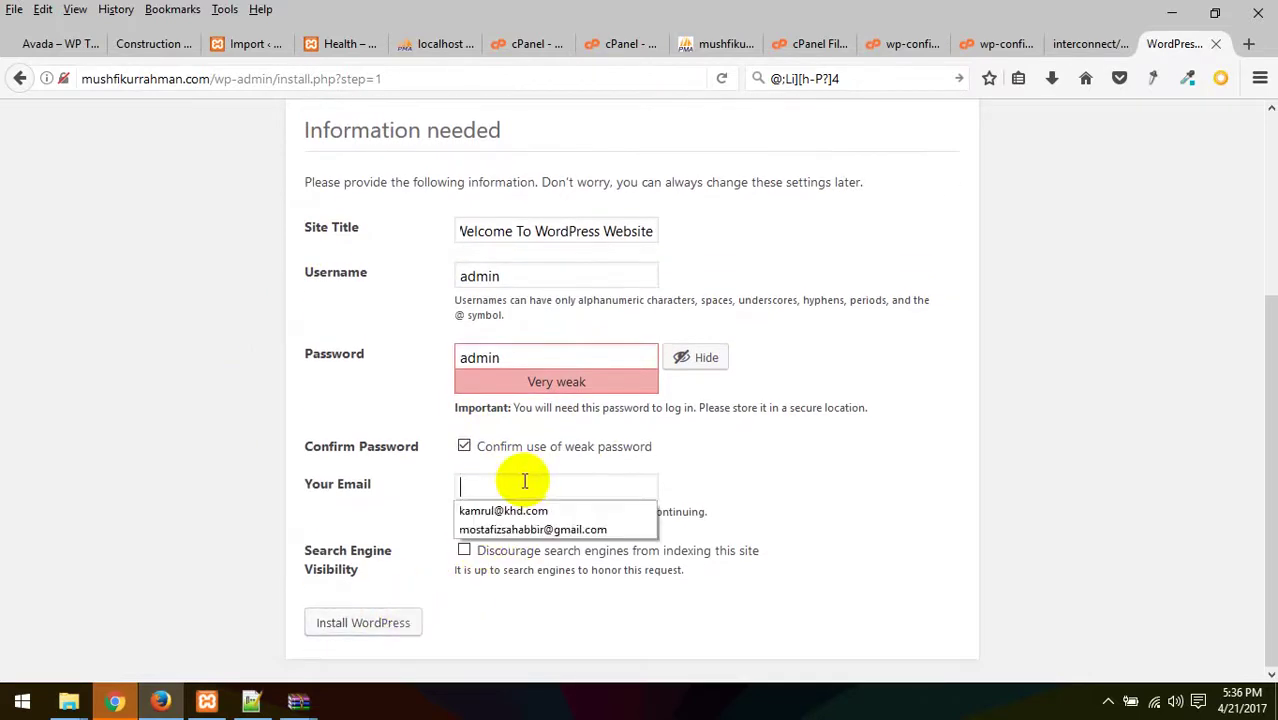
text(admin@admin.com)
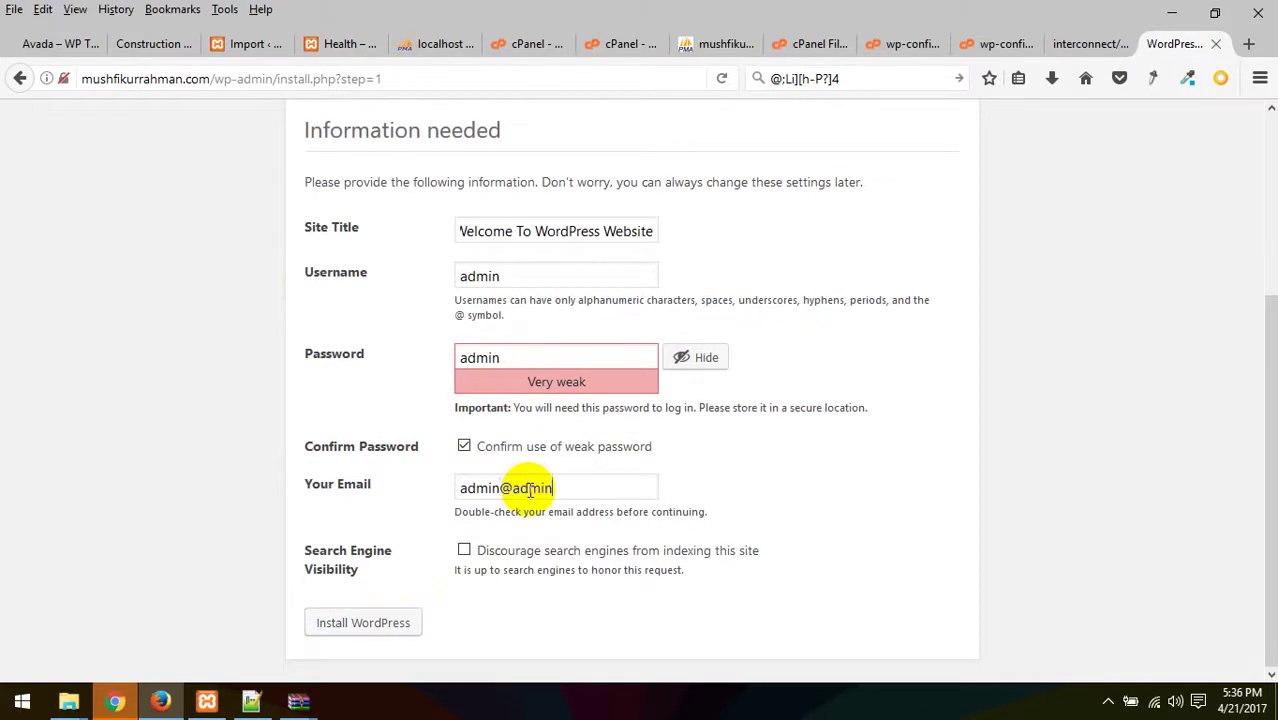
click(414, 622)
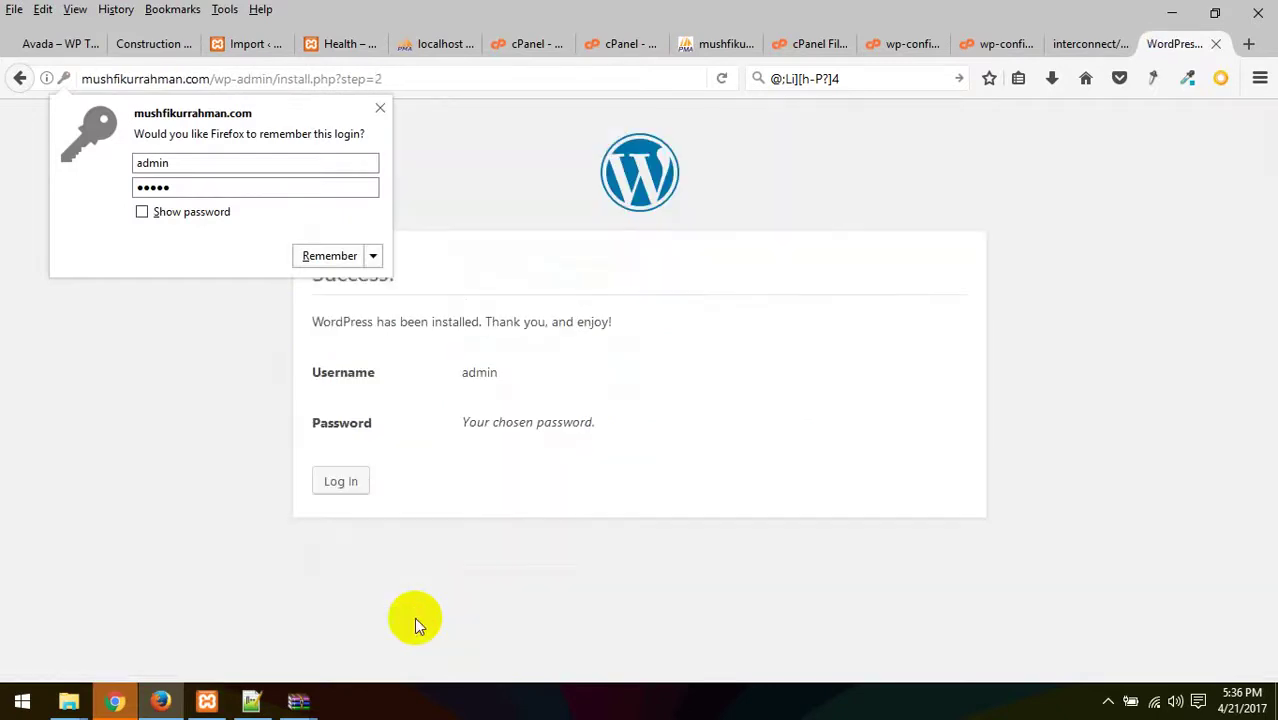
- Log in to the new site with the administrator username and password
click(343, 474)
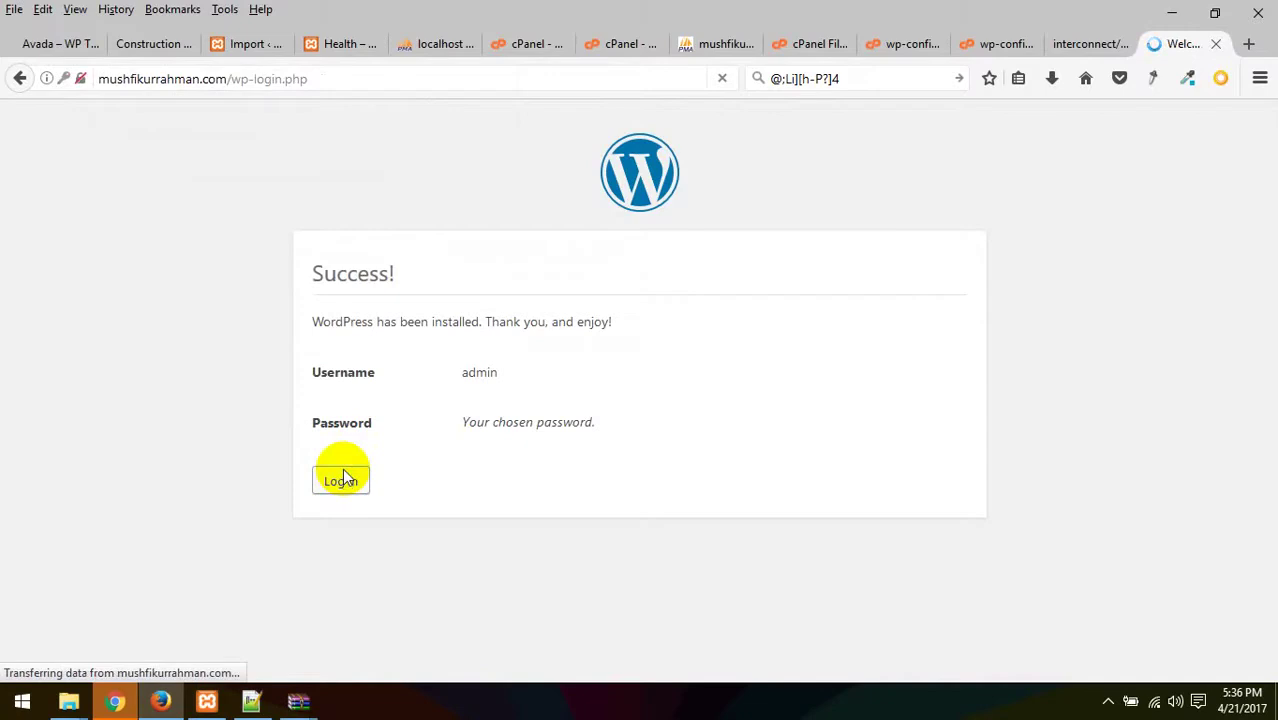
click(623, 364)
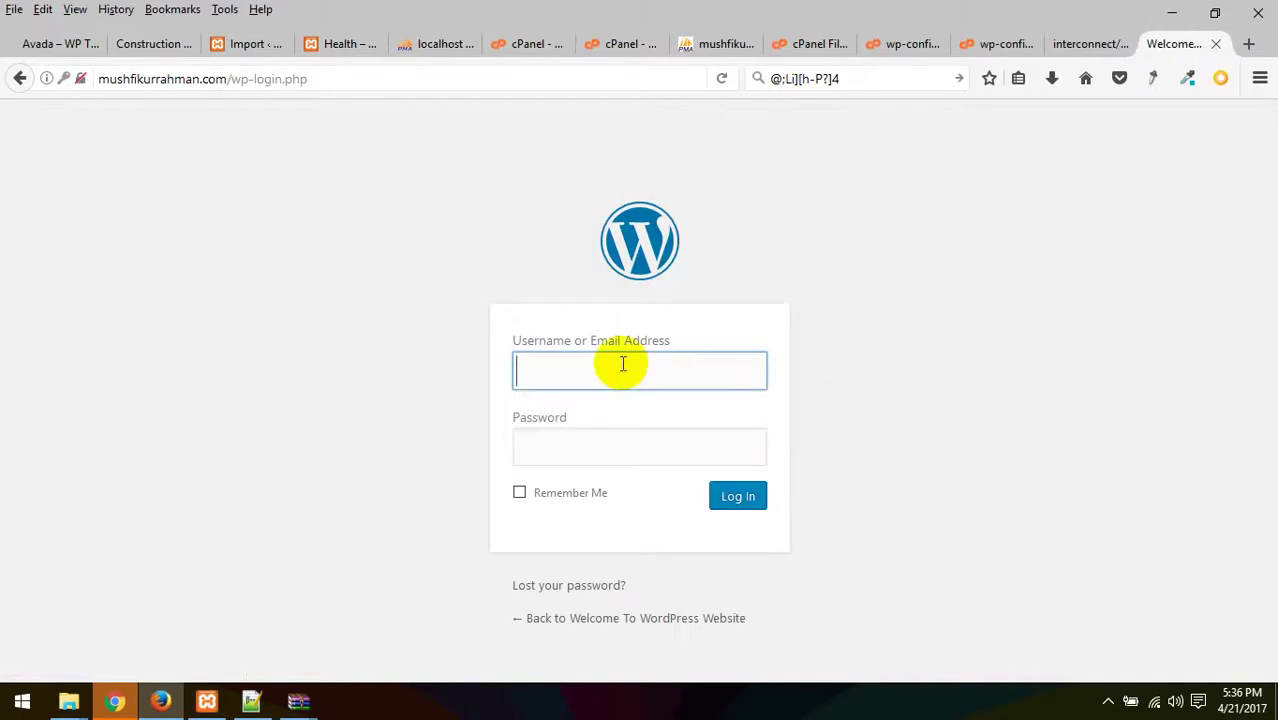
text(admin)
click(588, 455)
text(admin)
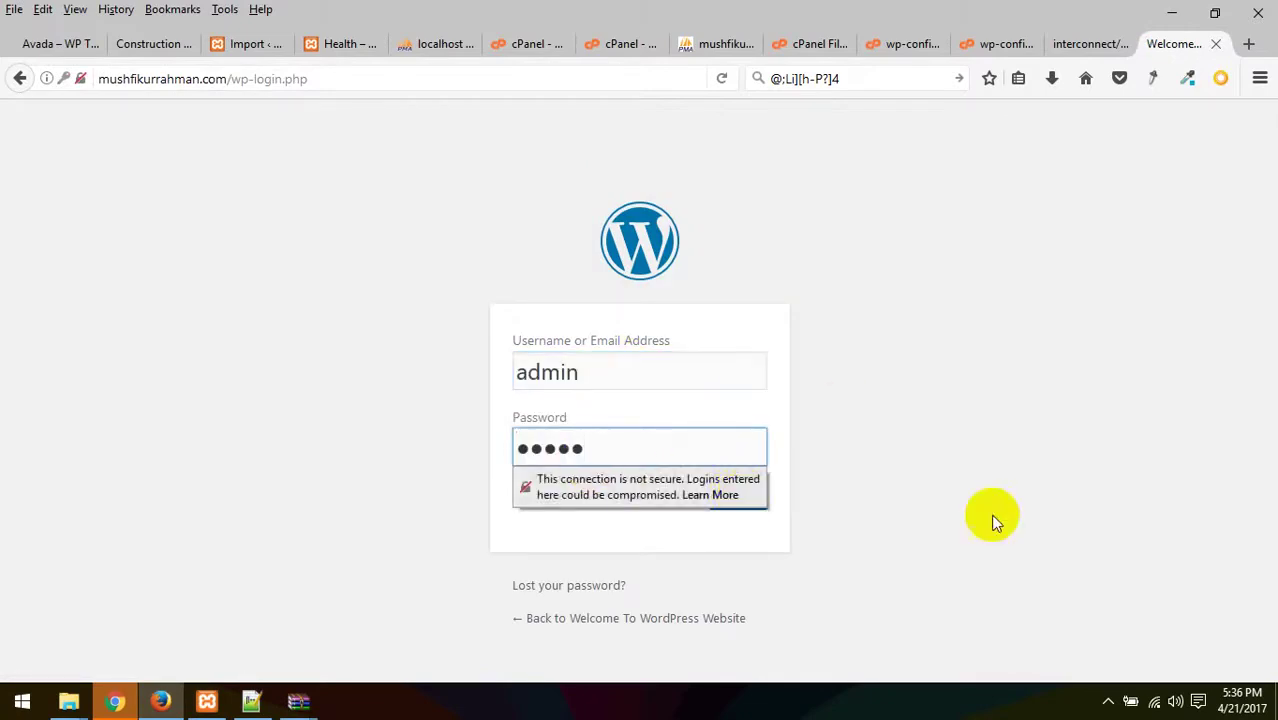
click(747, 500)
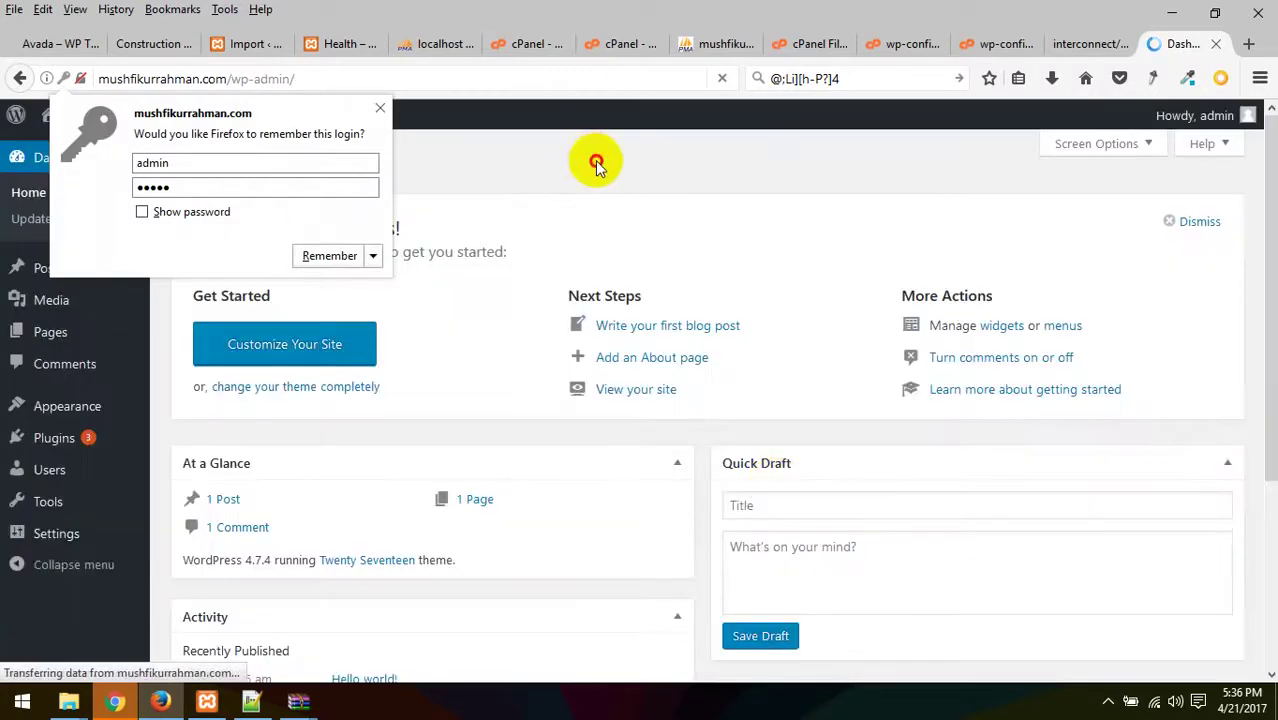
click(593, 160)
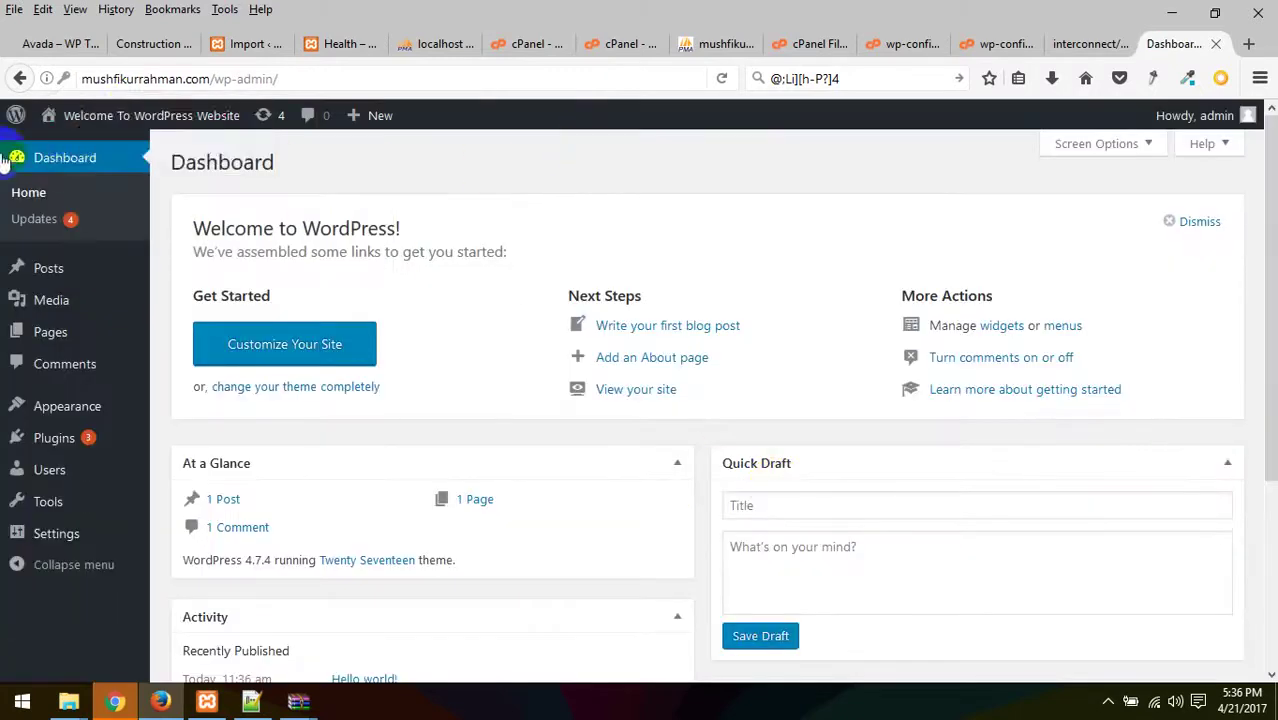
- Open the live front page in a new tab via Visit Site, then return to the Dashboard
mouse_move(107, 125)
right_click(72, 150)
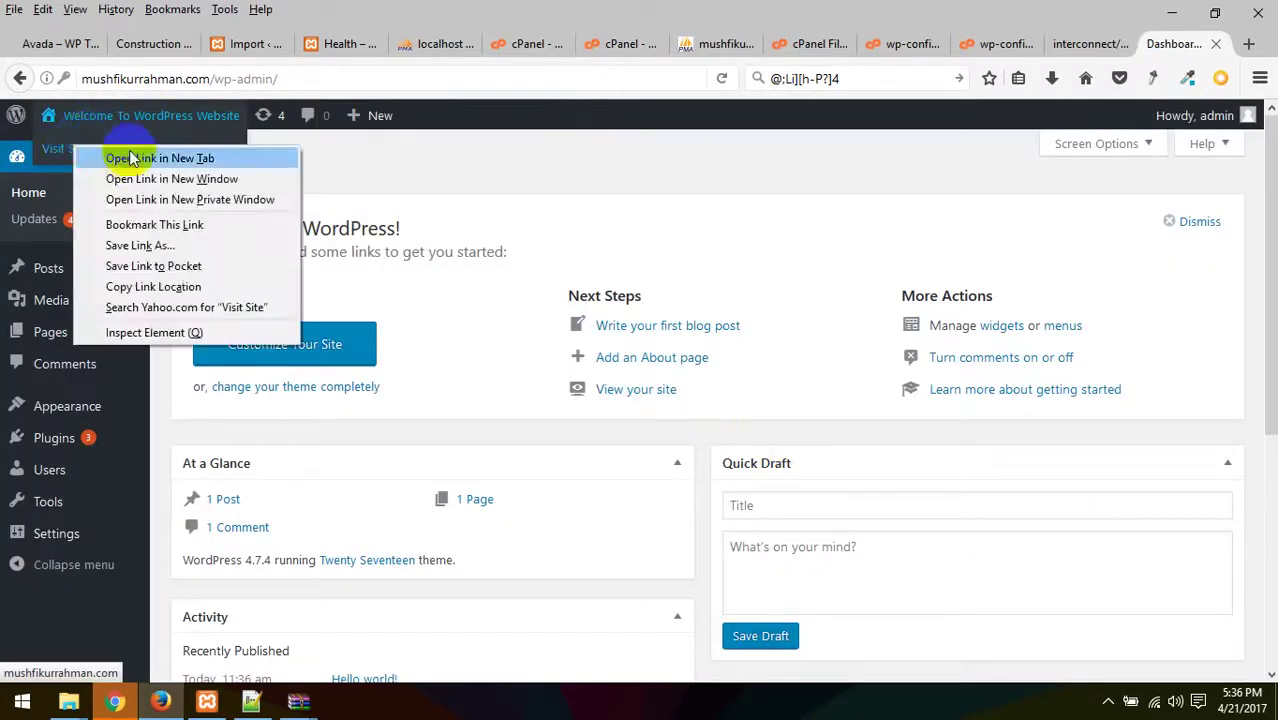
click(112, 157)
click(1163, 48)
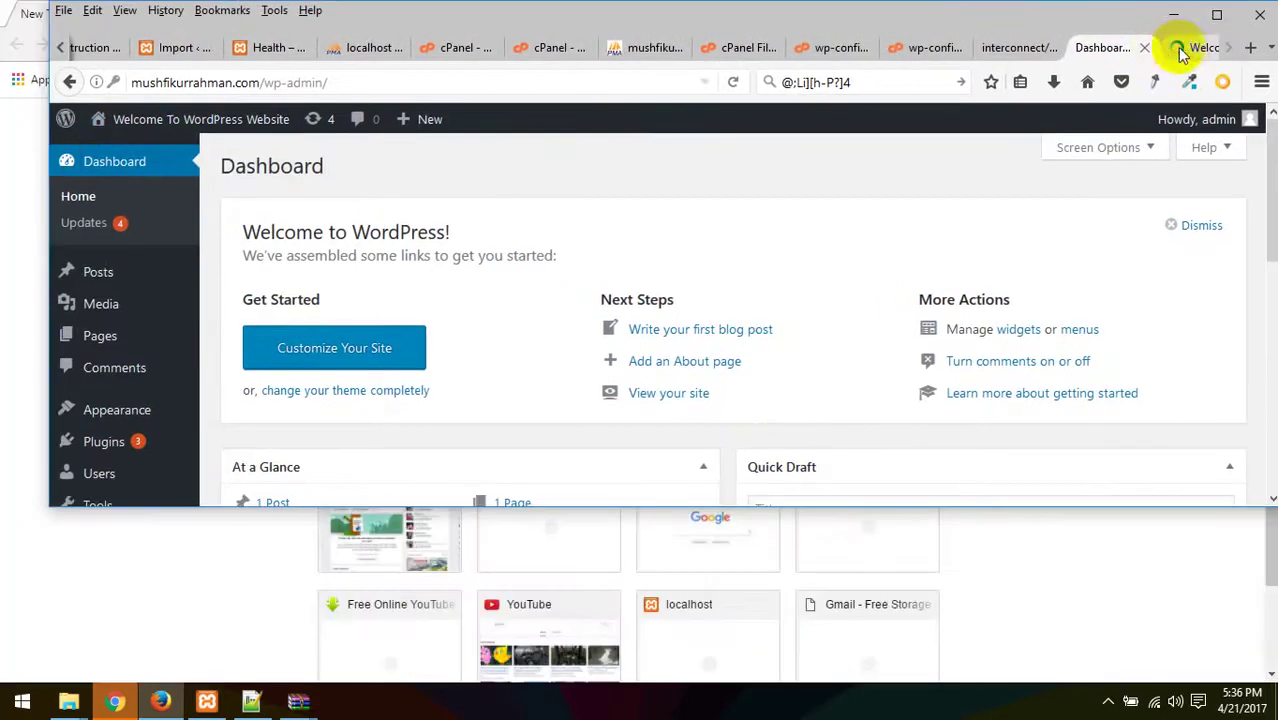
click(1181, 52)
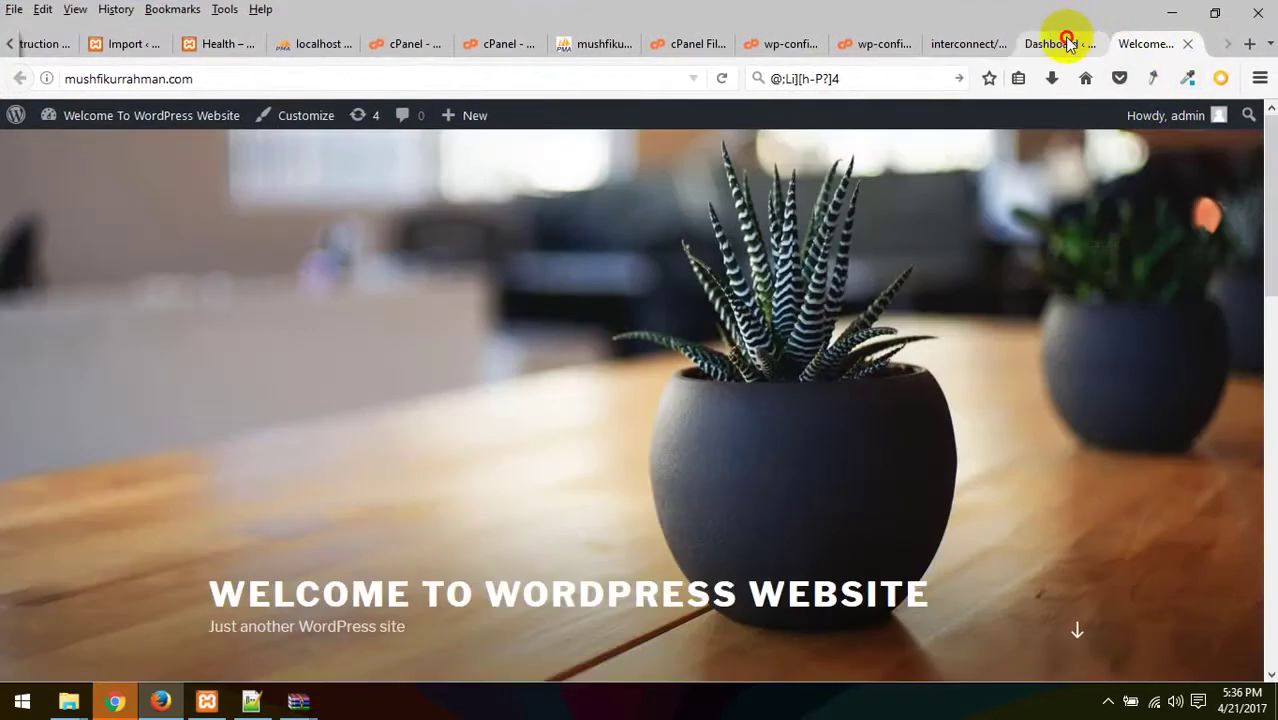
click(1058, 45)
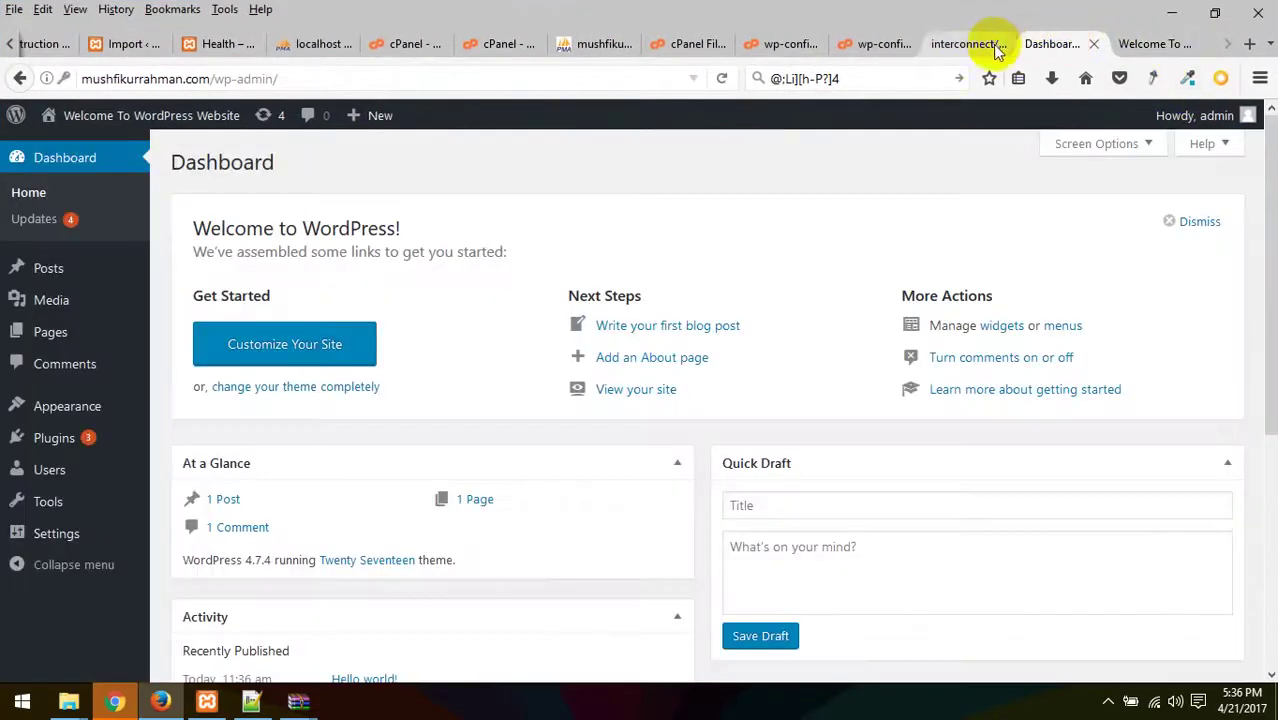
- Look through the open tabs, including both wp-config.php editors, and reach phpMyAdmin
click(996, 50)
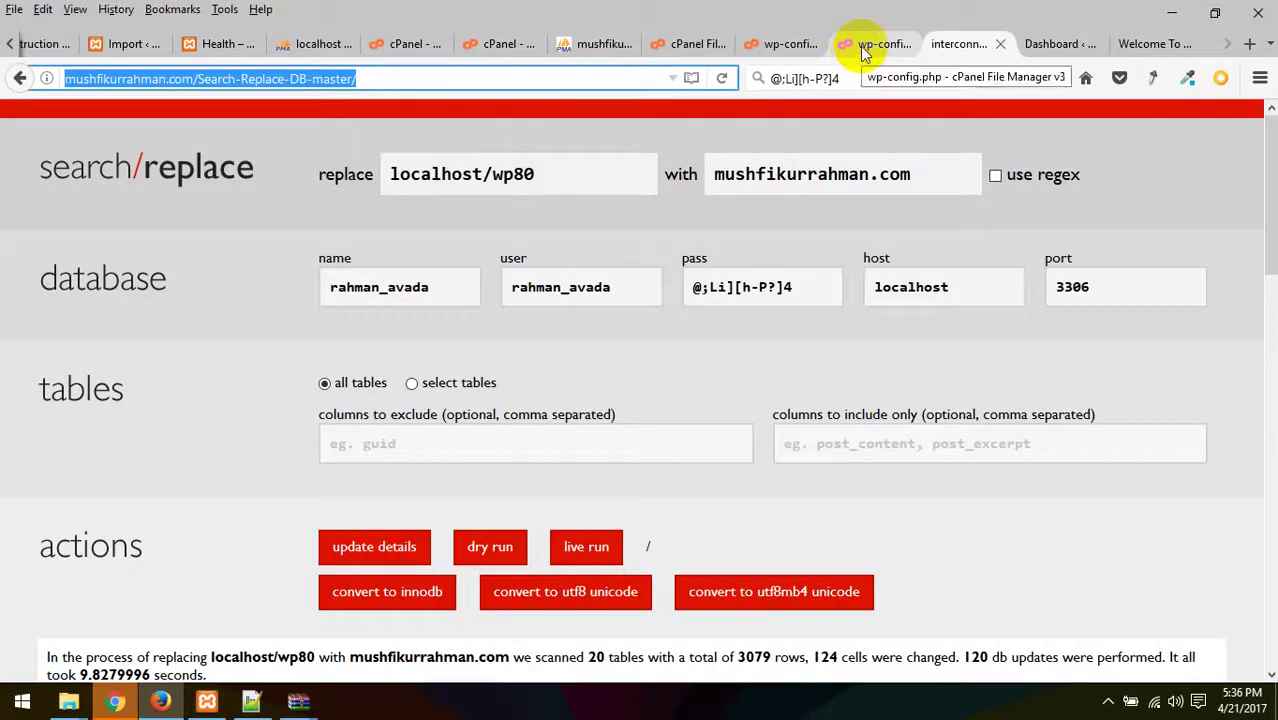
click(872, 46)
click(950, 46)
click(872, 44)
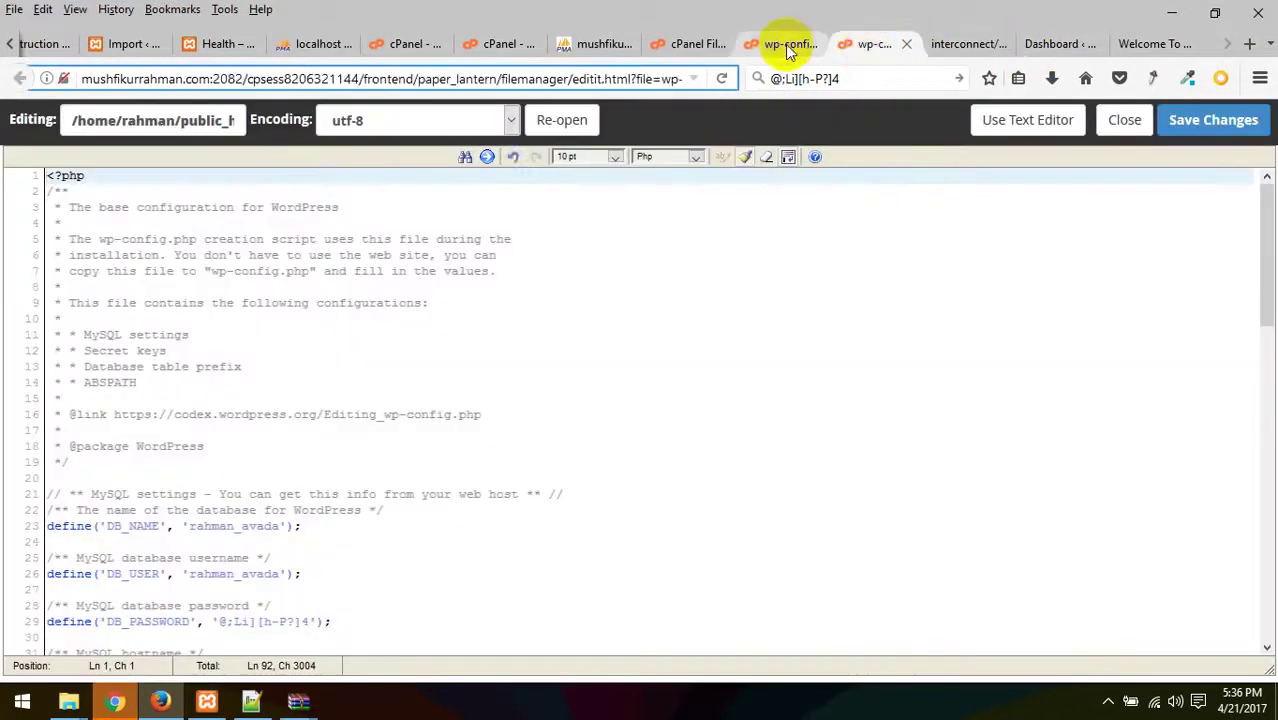
click(785, 44)
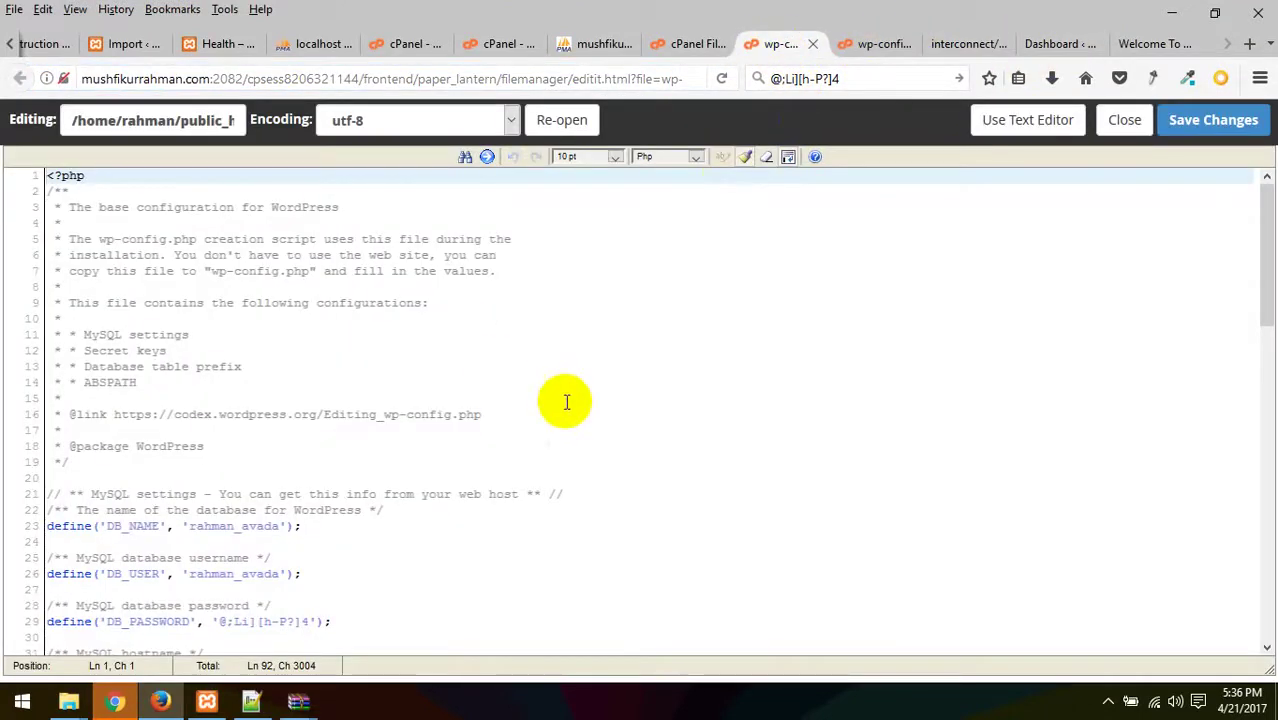
click(690, 44)
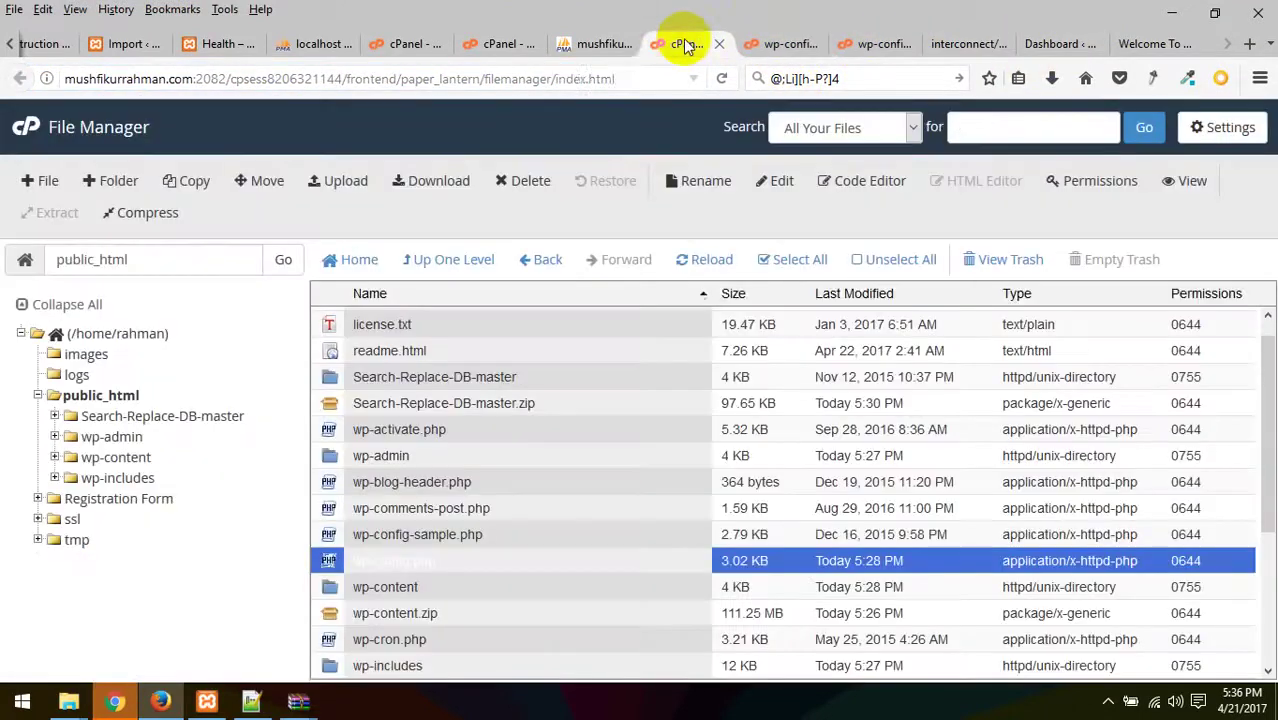
click(595, 44)
scroll(400, 440, down, 6)
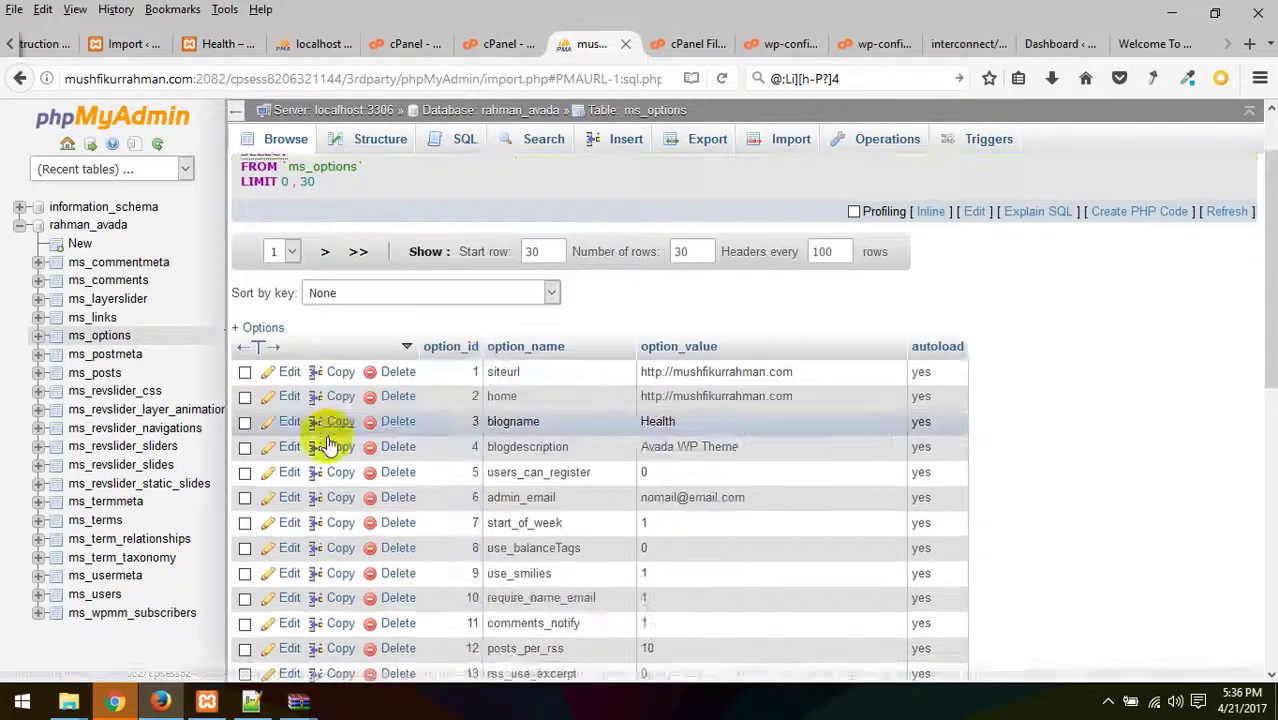
scroll(130, 415, up, 6)
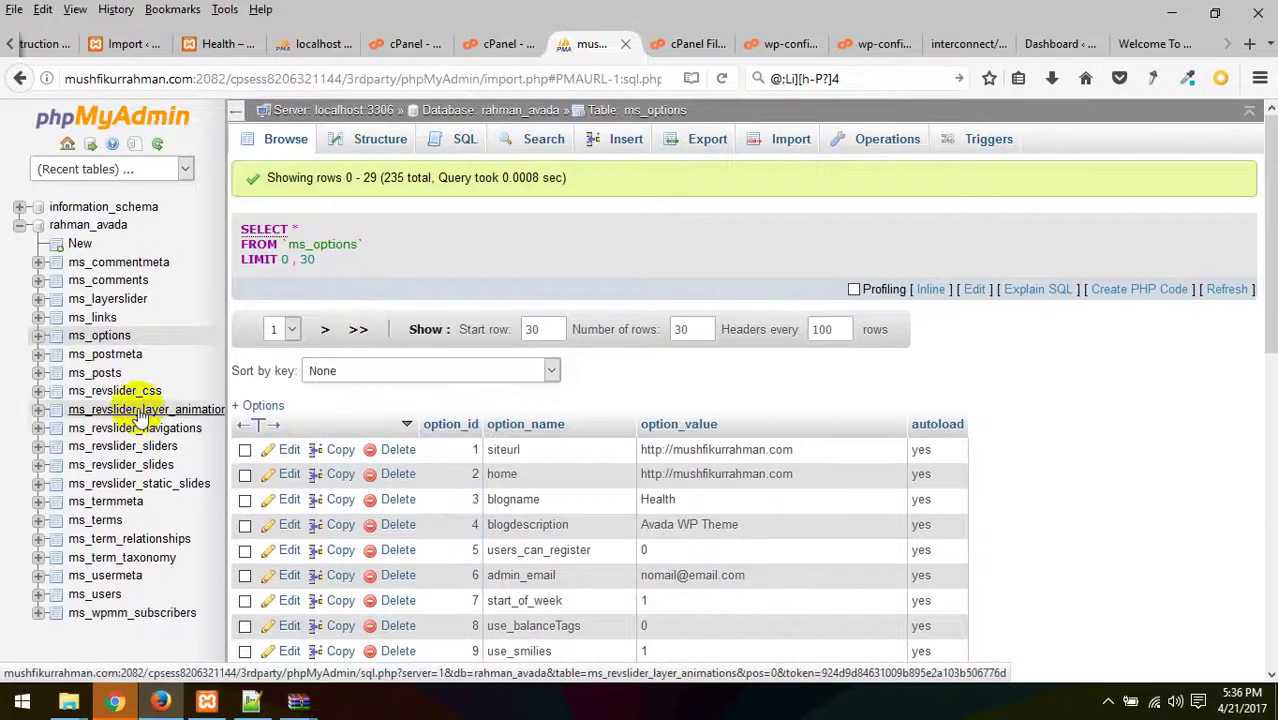
- Open the rahman_avada database's 32-table list and tick Check All
click(86, 228)
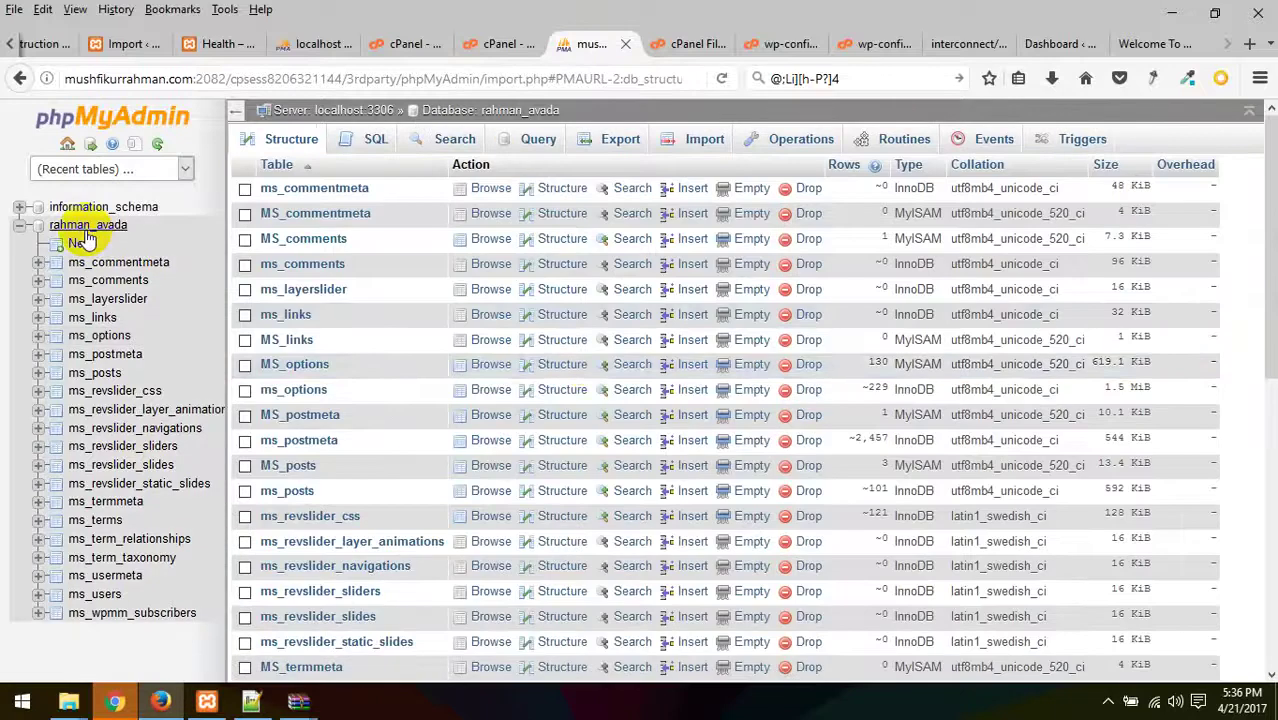
scroll(571, 357, down, 10)
scroll(448, 400, up, 6)
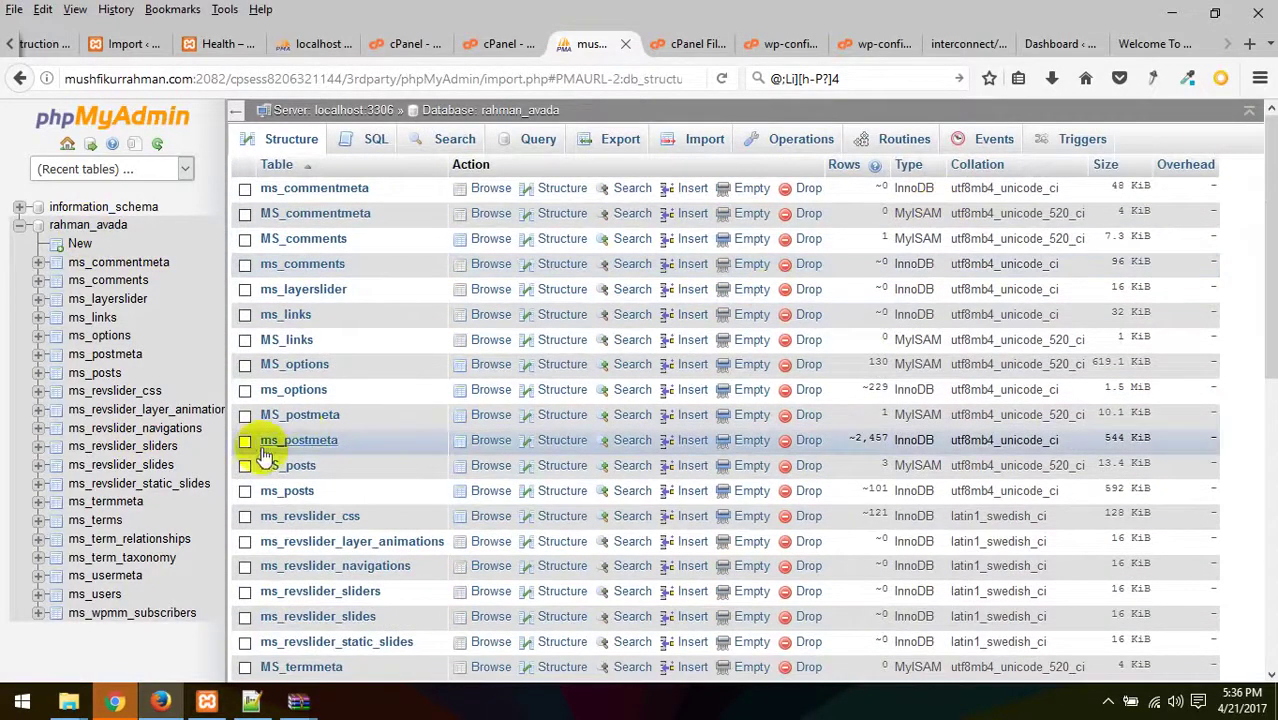
scroll(297, 414, down, 7)
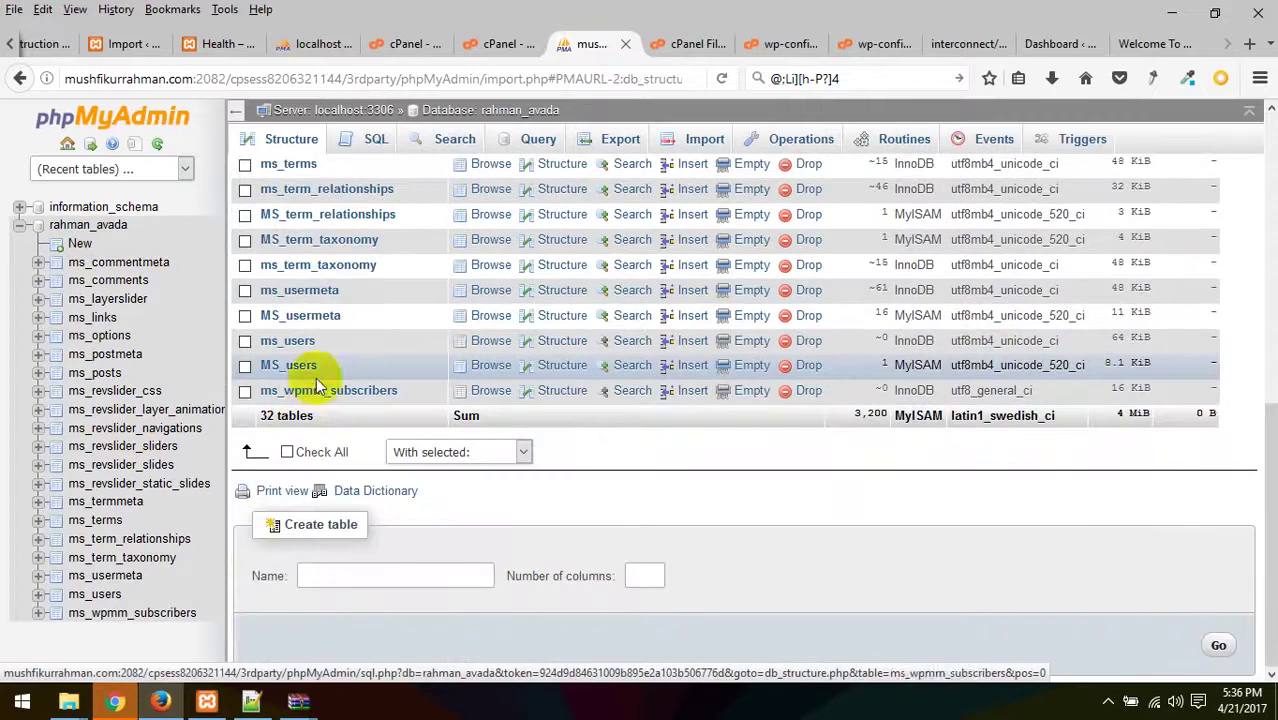
scroll(378, 392, up, 6)
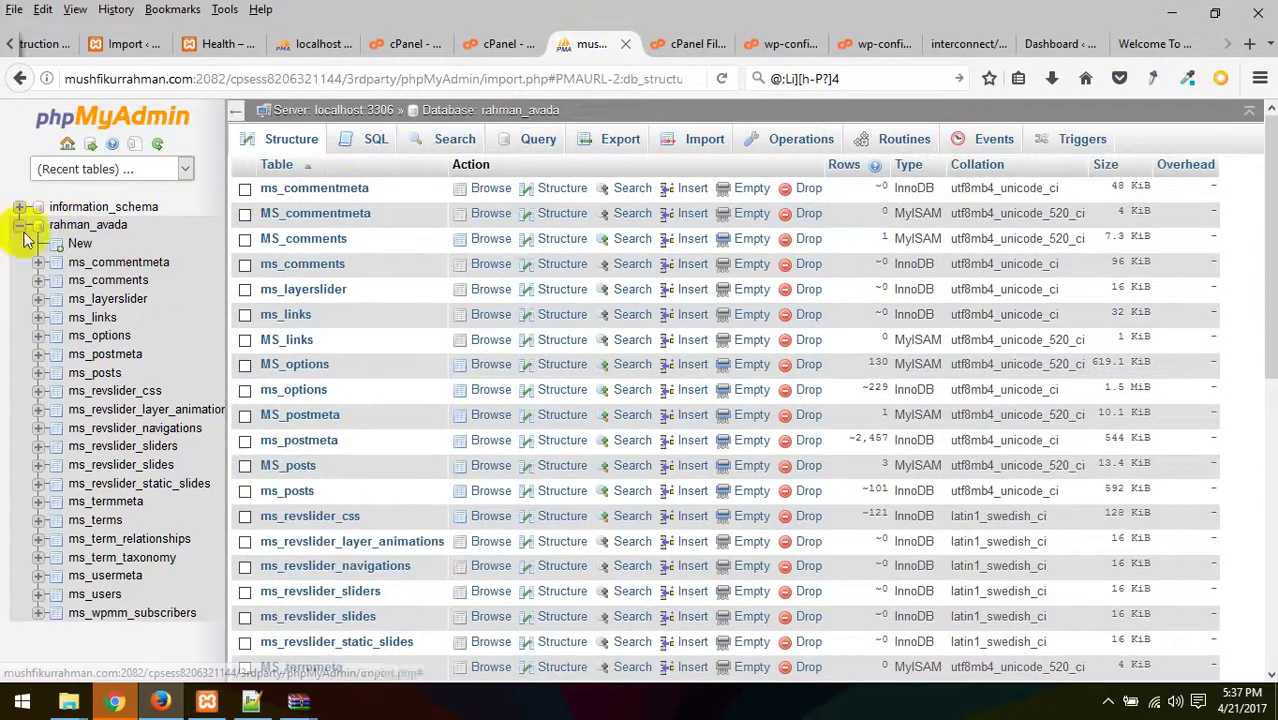
click(55, 226)
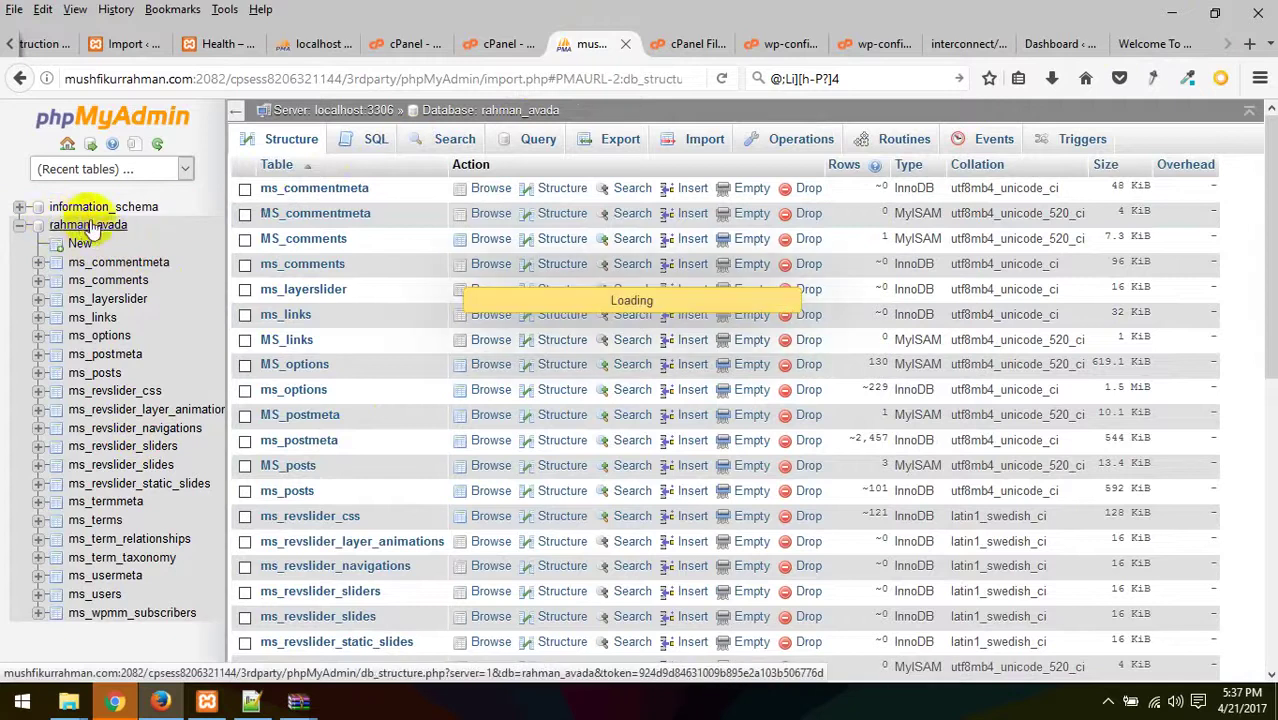
scroll(528, 549, down, 3)
scroll(528, 549, down, 3)
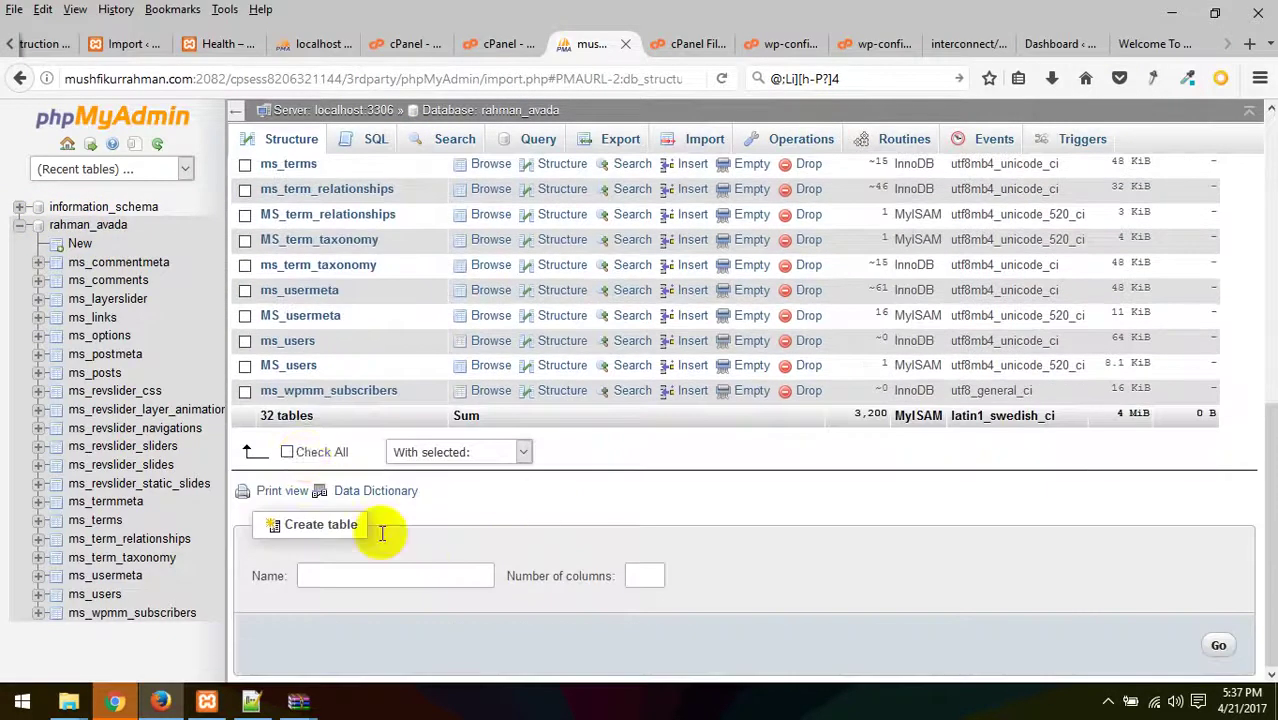
click(285, 452)
- Drop all the marked tables from rahman_avada
click(481, 454)
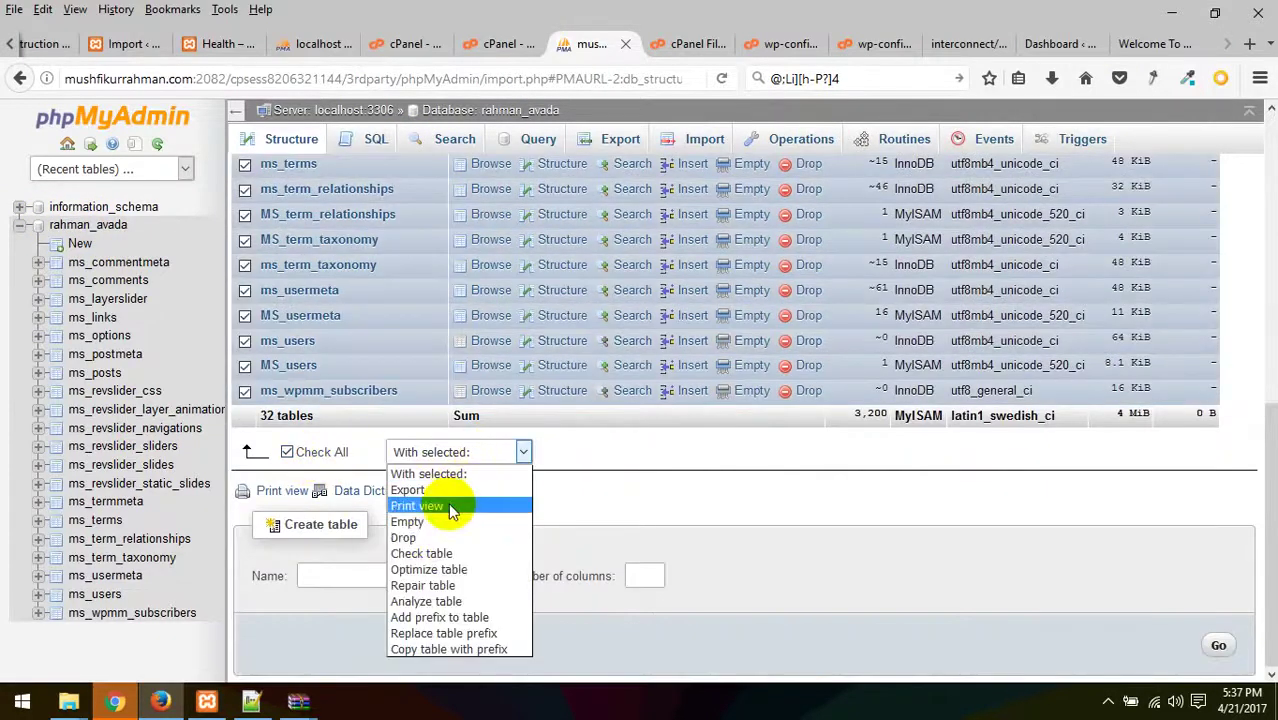
click(432, 534)
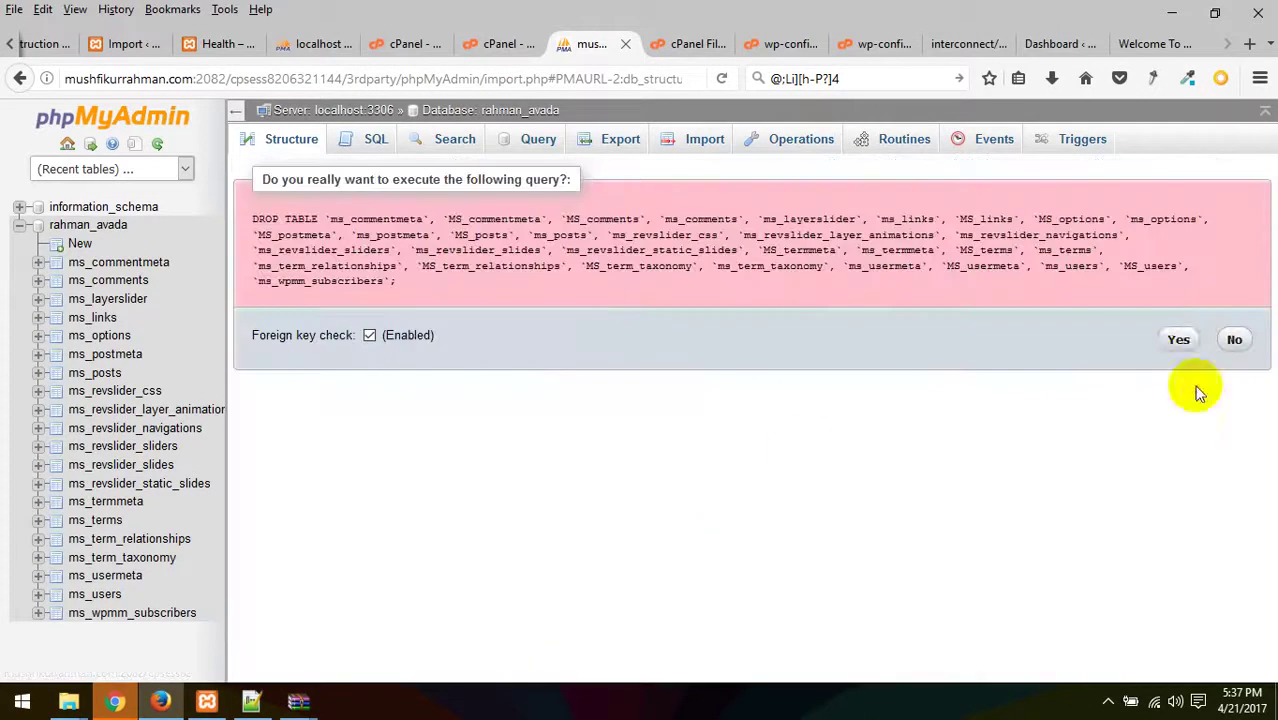
click(1178, 339)
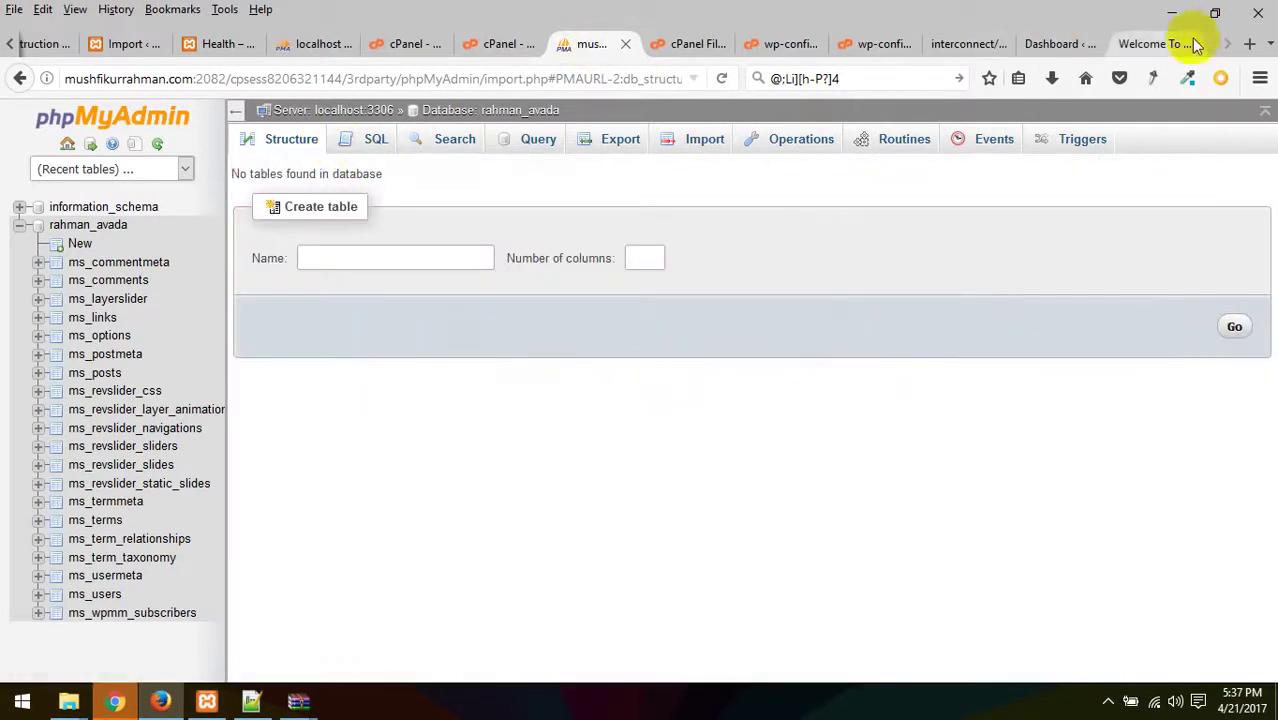
- Reload the live site, look over the other tabs, and open rahman_avada's Import page
click(1155, 43)
right_click(627, 194)
click(722, 78)
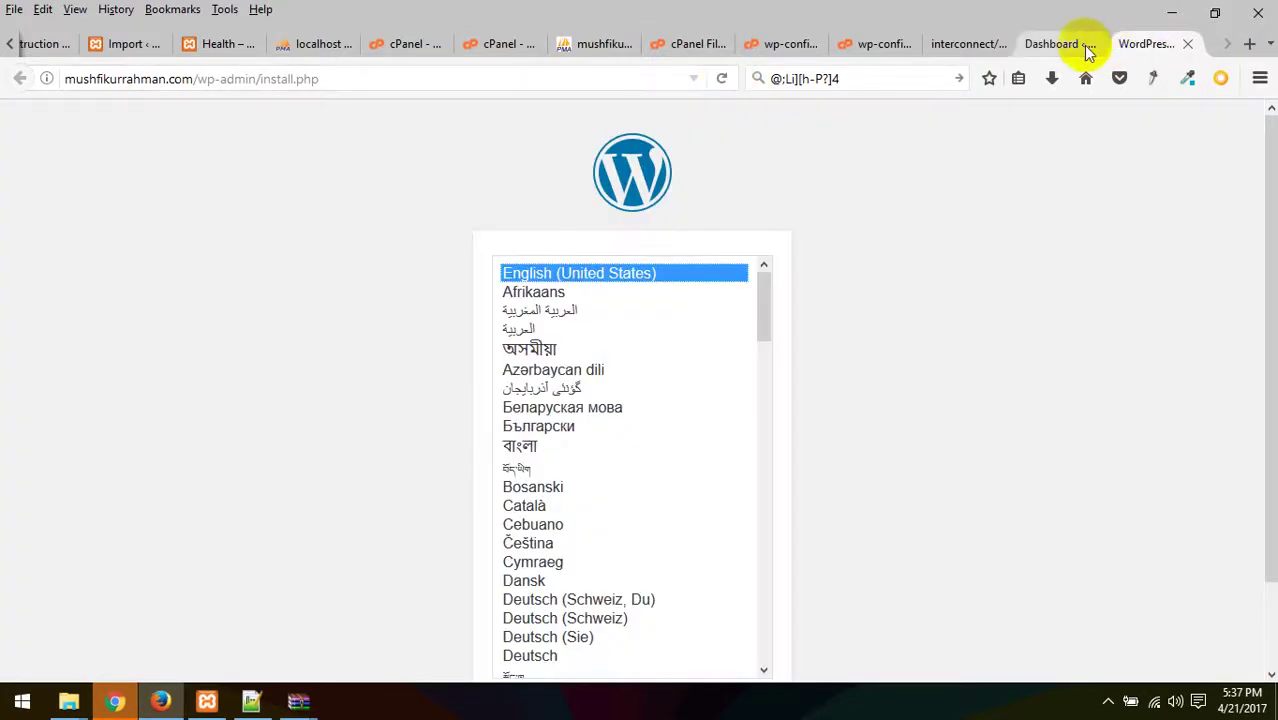
click(1075, 45)
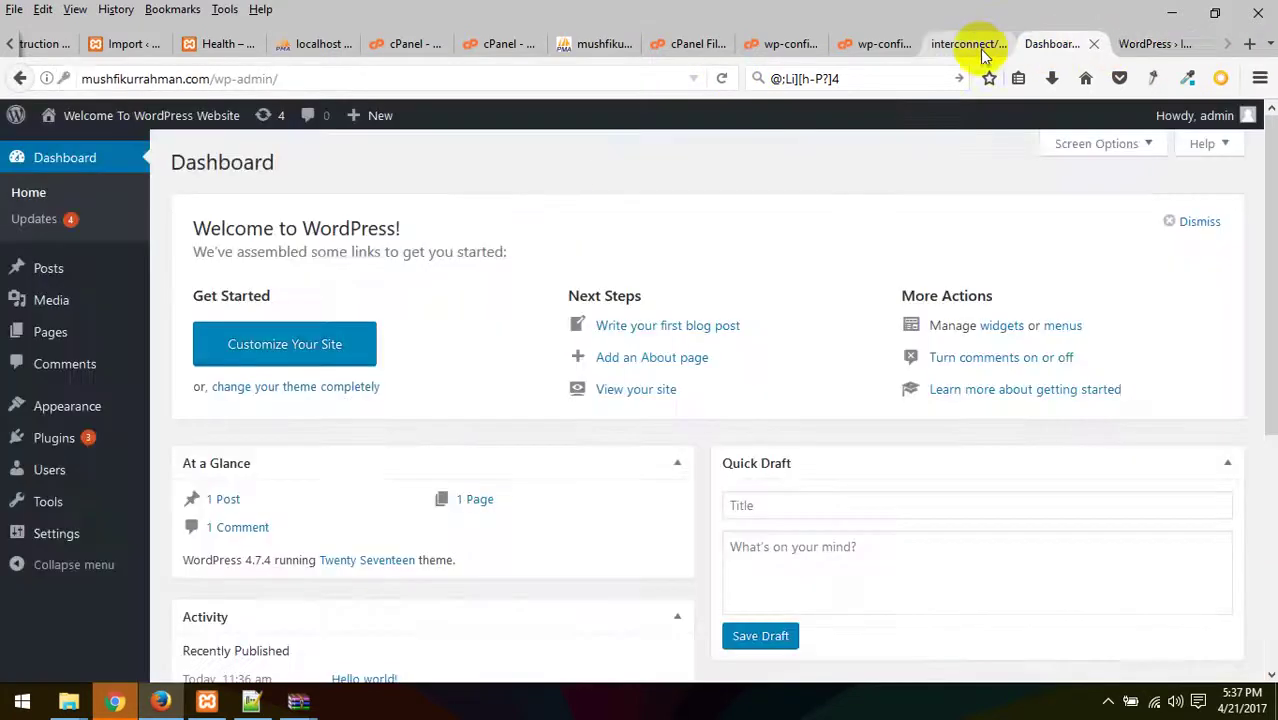
click(972, 48)
click(795, 45)
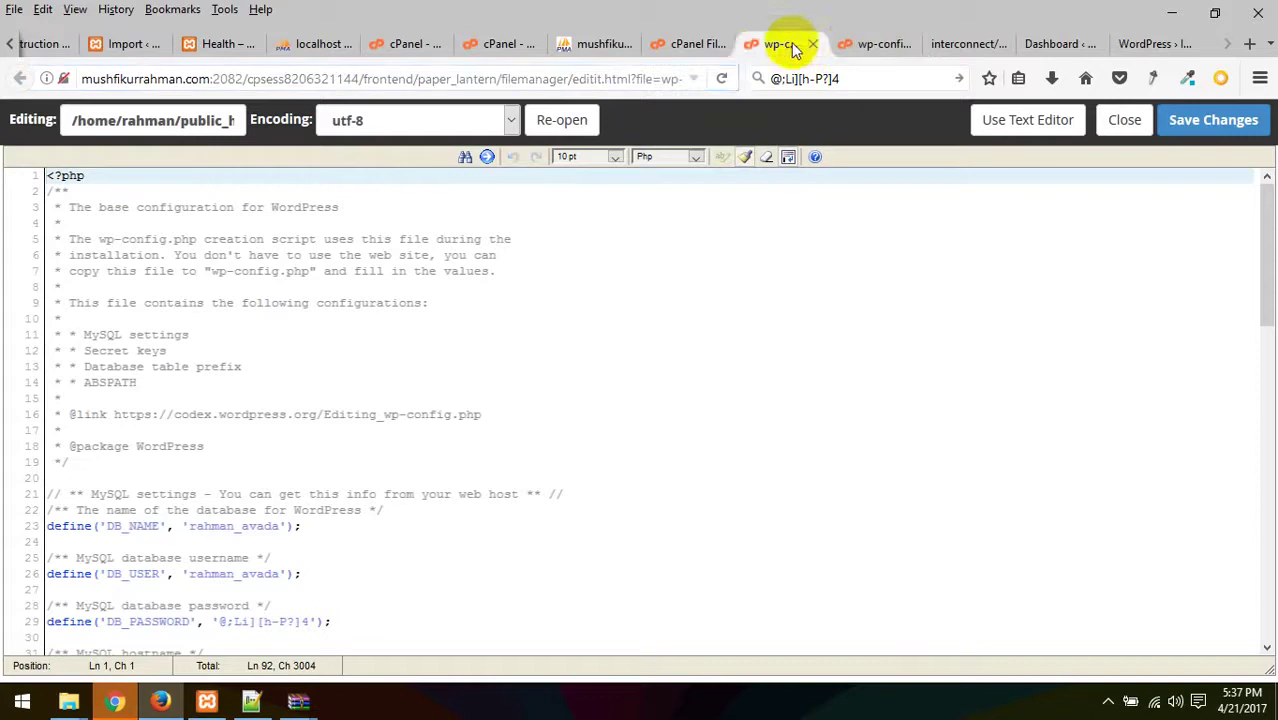
click(690, 45)
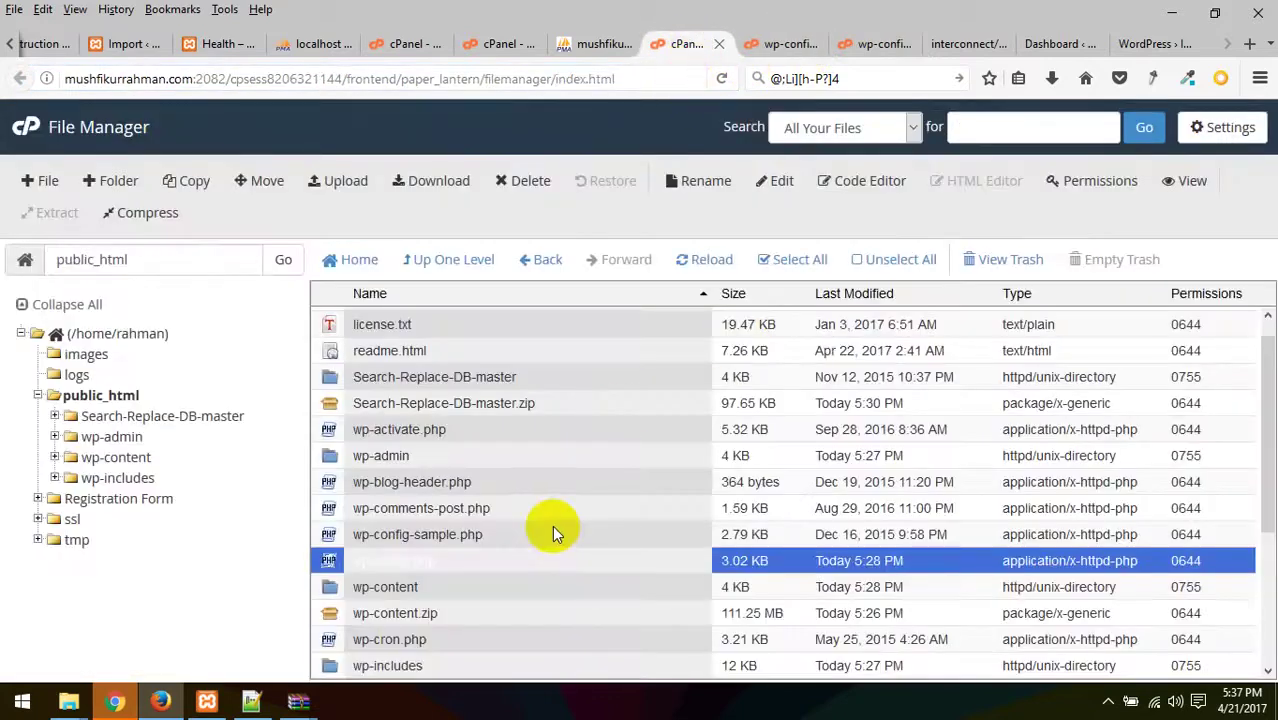
click(595, 44)
click(503, 48)
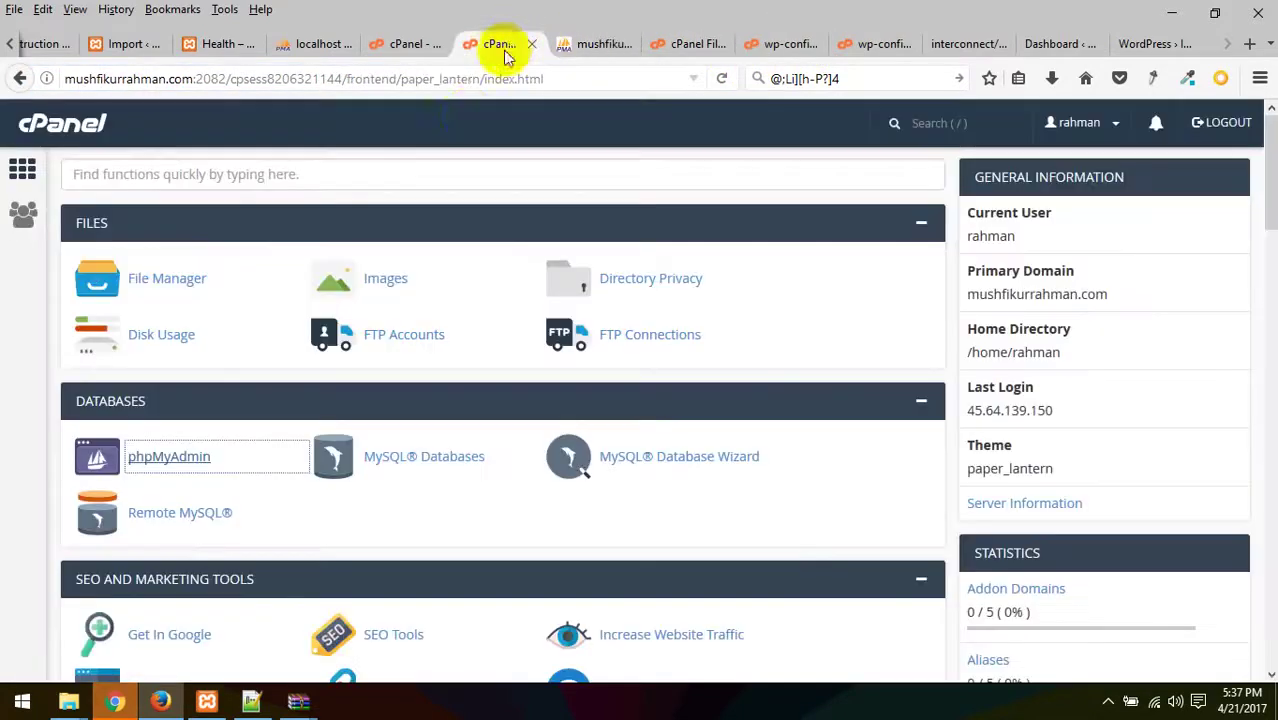
click(585, 45)
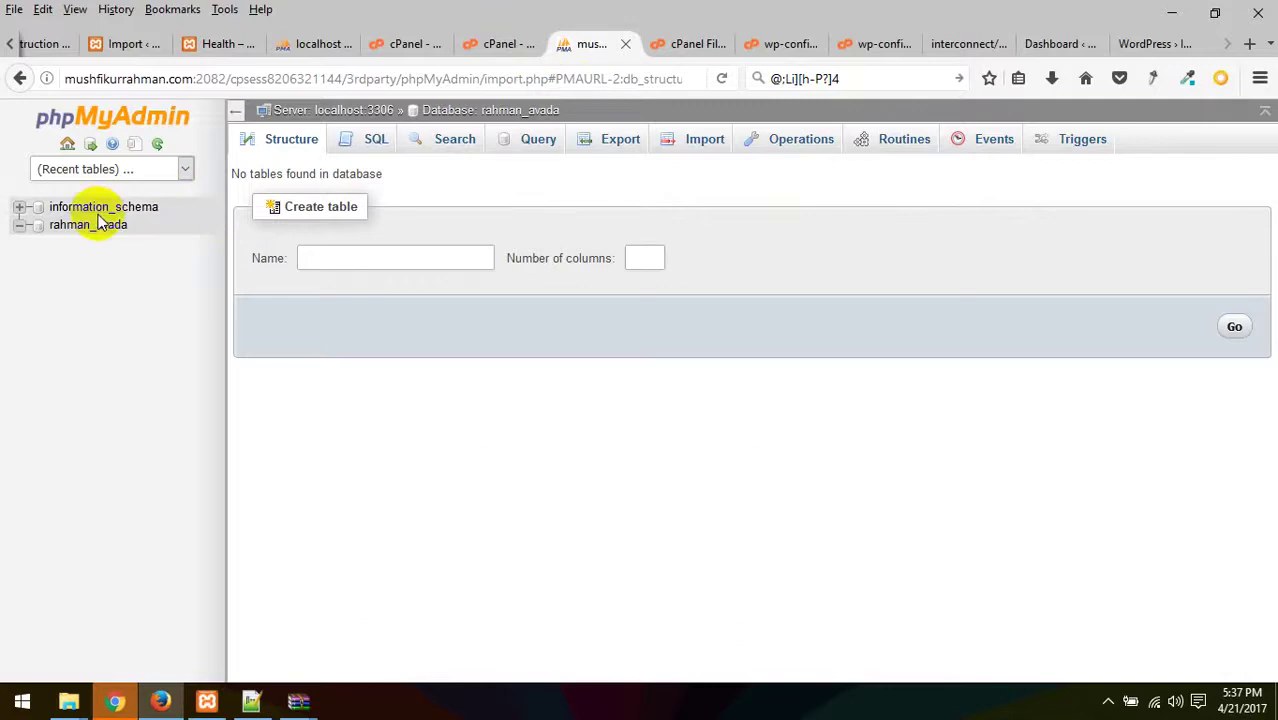
click(705, 139)
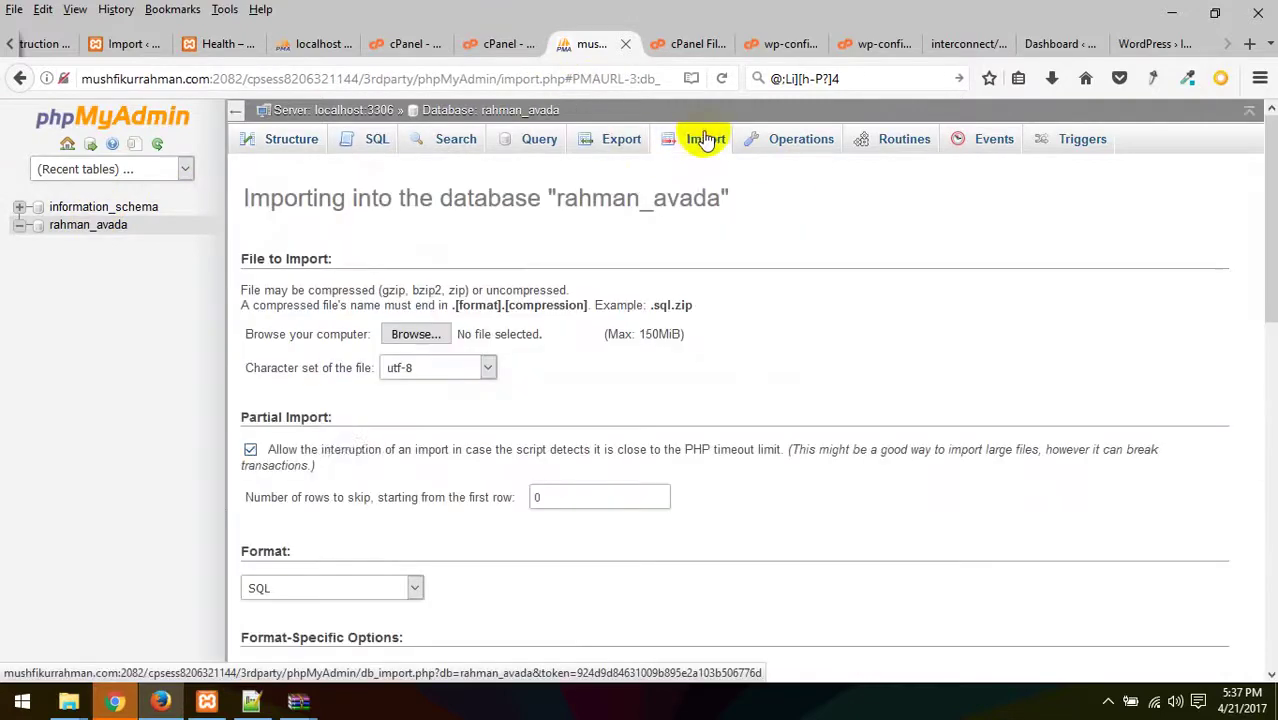
- Import wp80.sql into the empty rahman_avada database
click(415, 334)
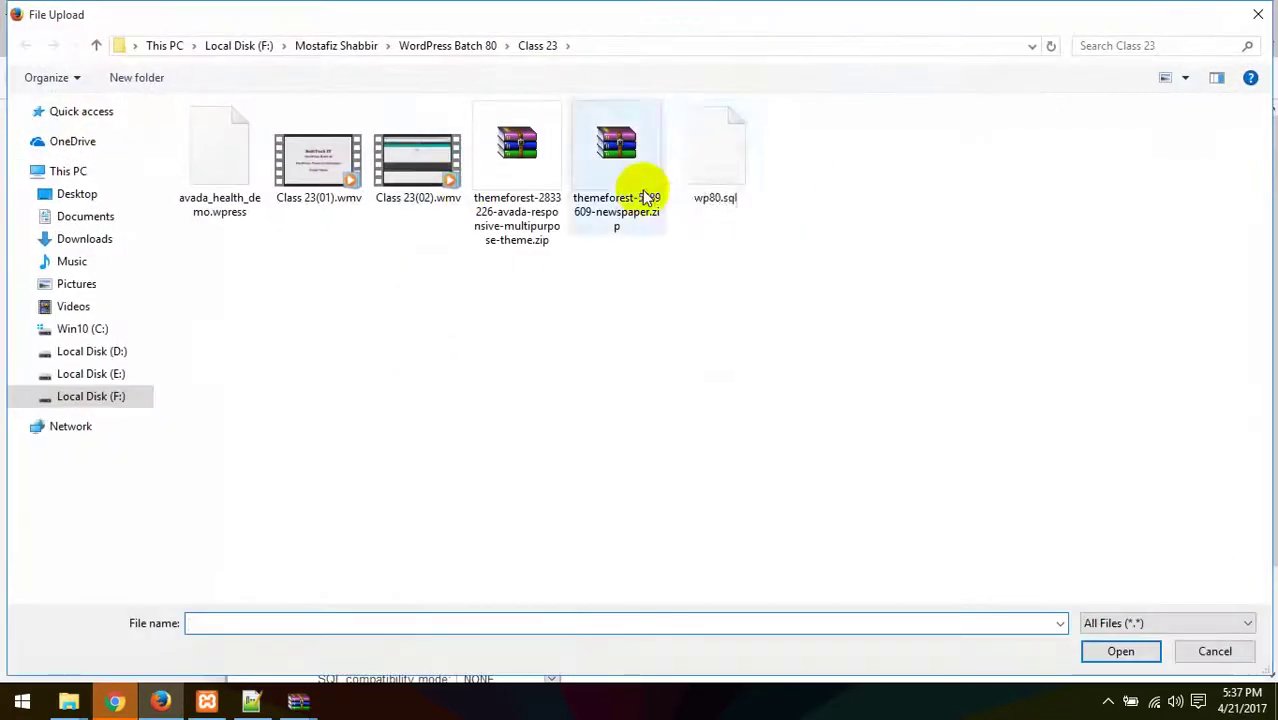
double_click(715, 160)
scroll(419, 543, down, 2)
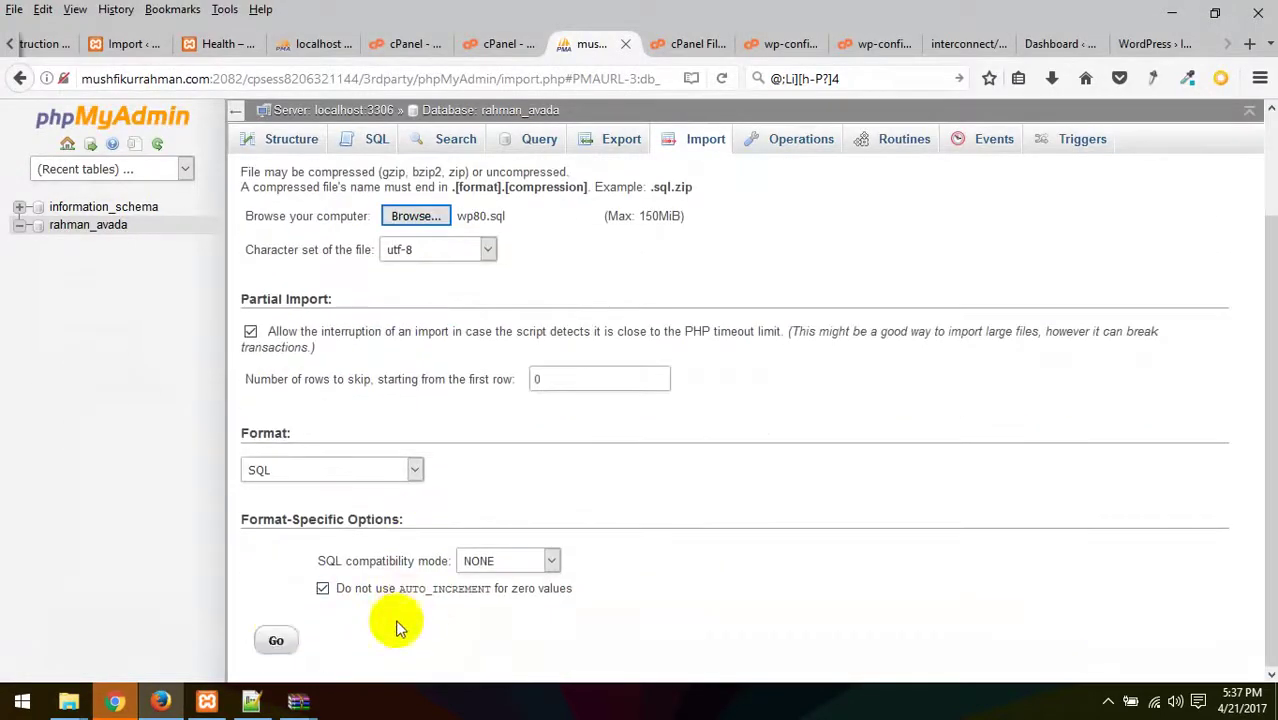
click(276, 640)
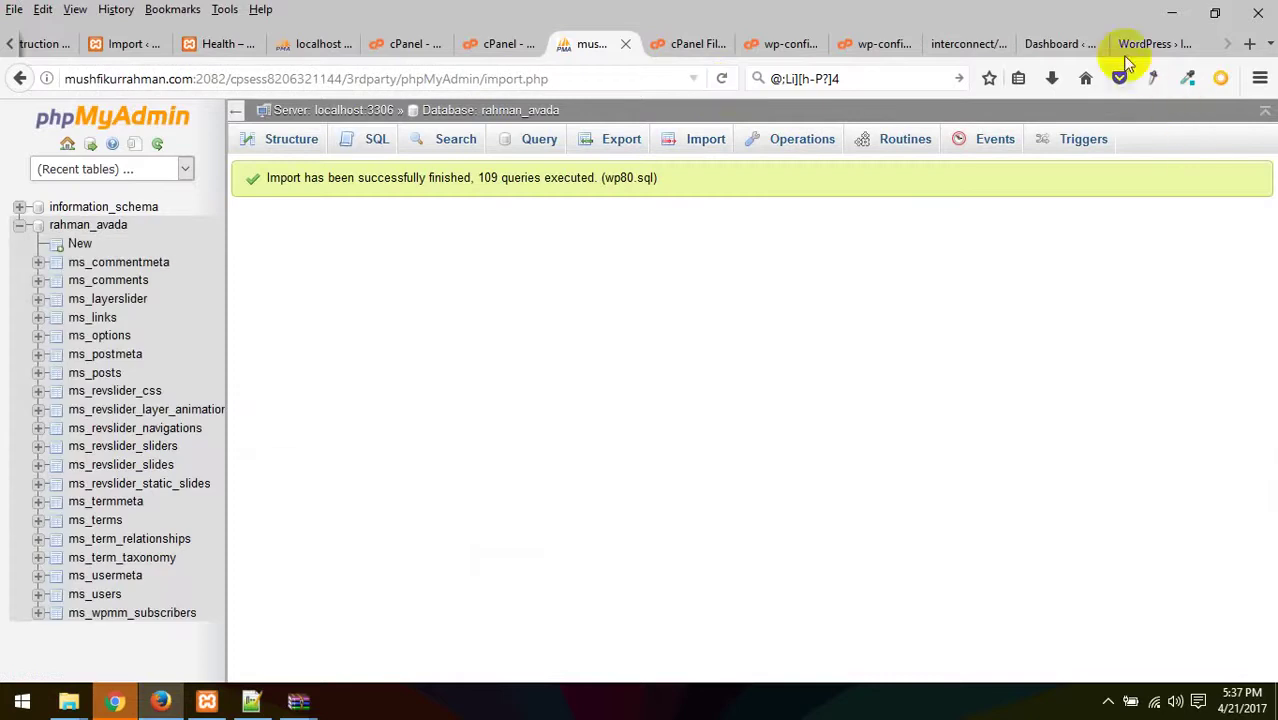
- Check the restored ms_users and ms_options rows, then go to the search/replace page
click(100, 596)
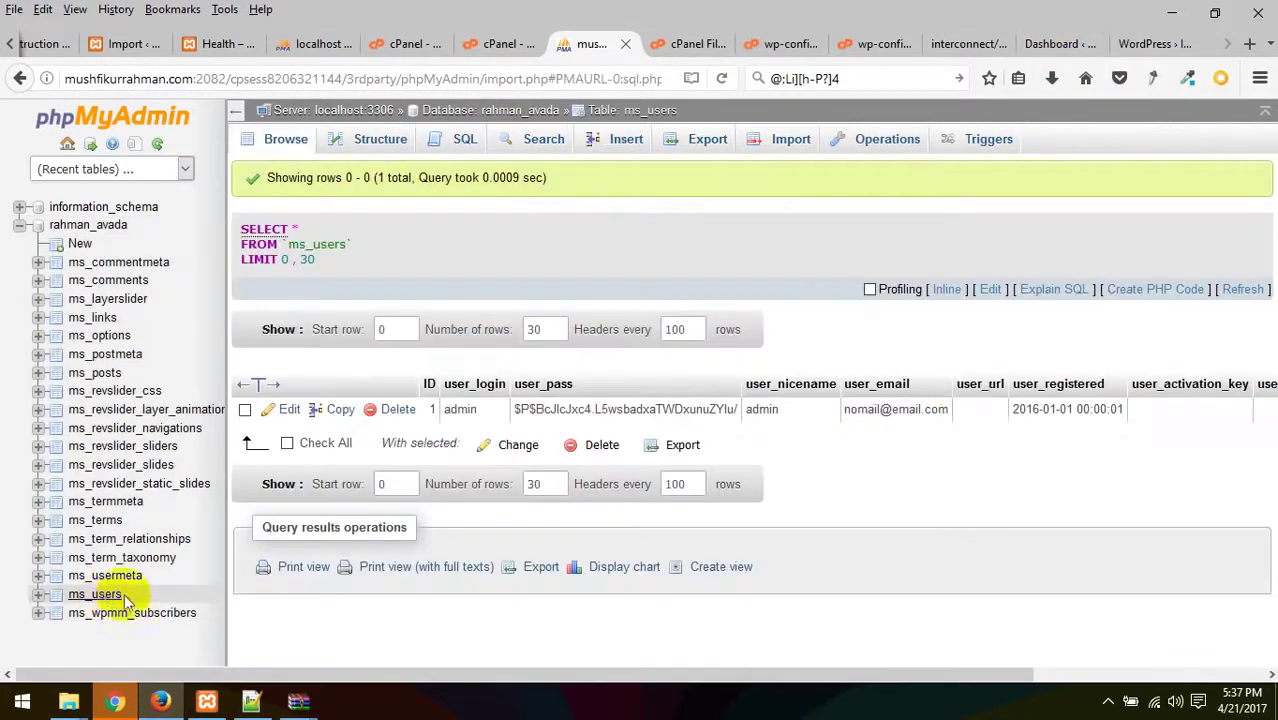
click(100, 337)
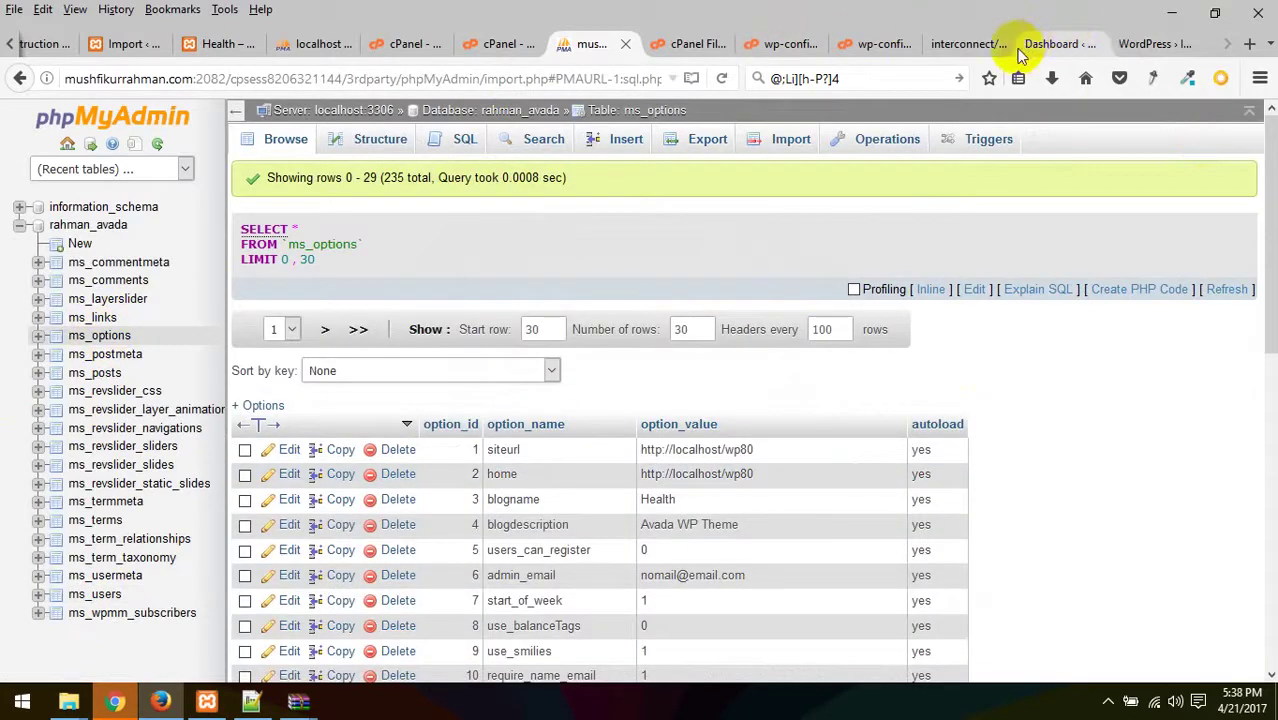
click(1058, 42)
click(770, 43)
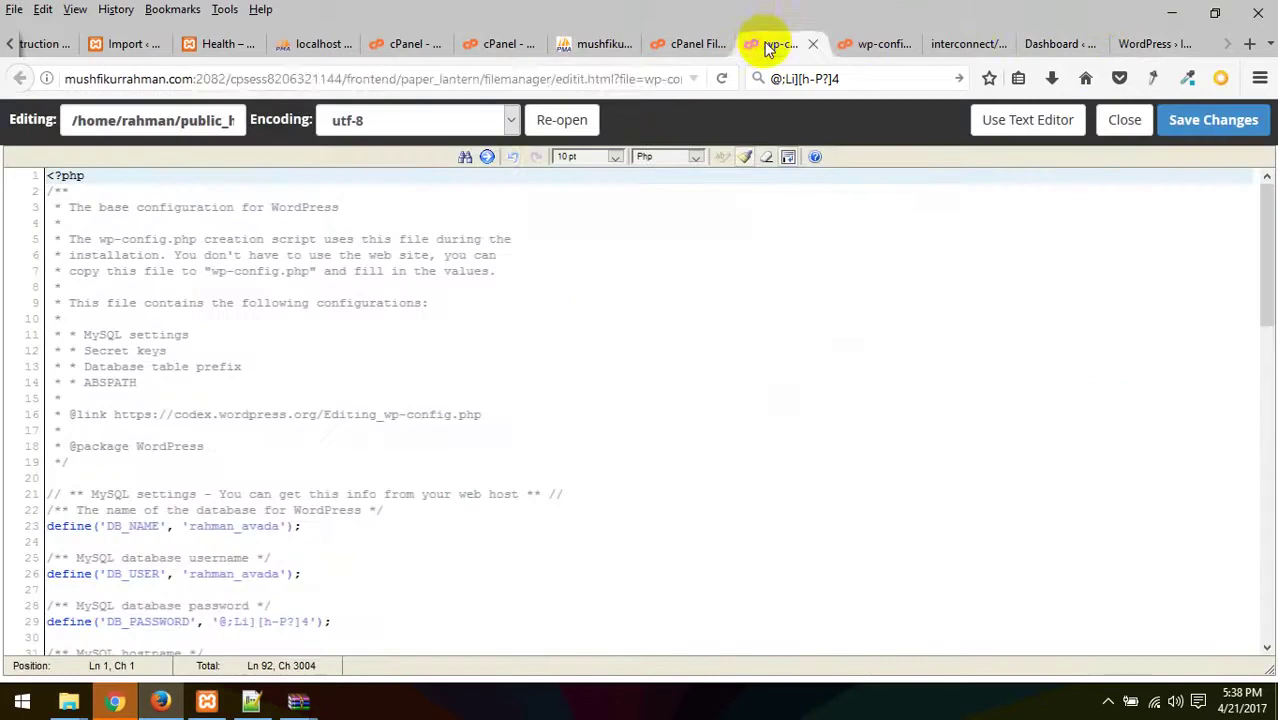
click(884, 43)
click(956, 43)
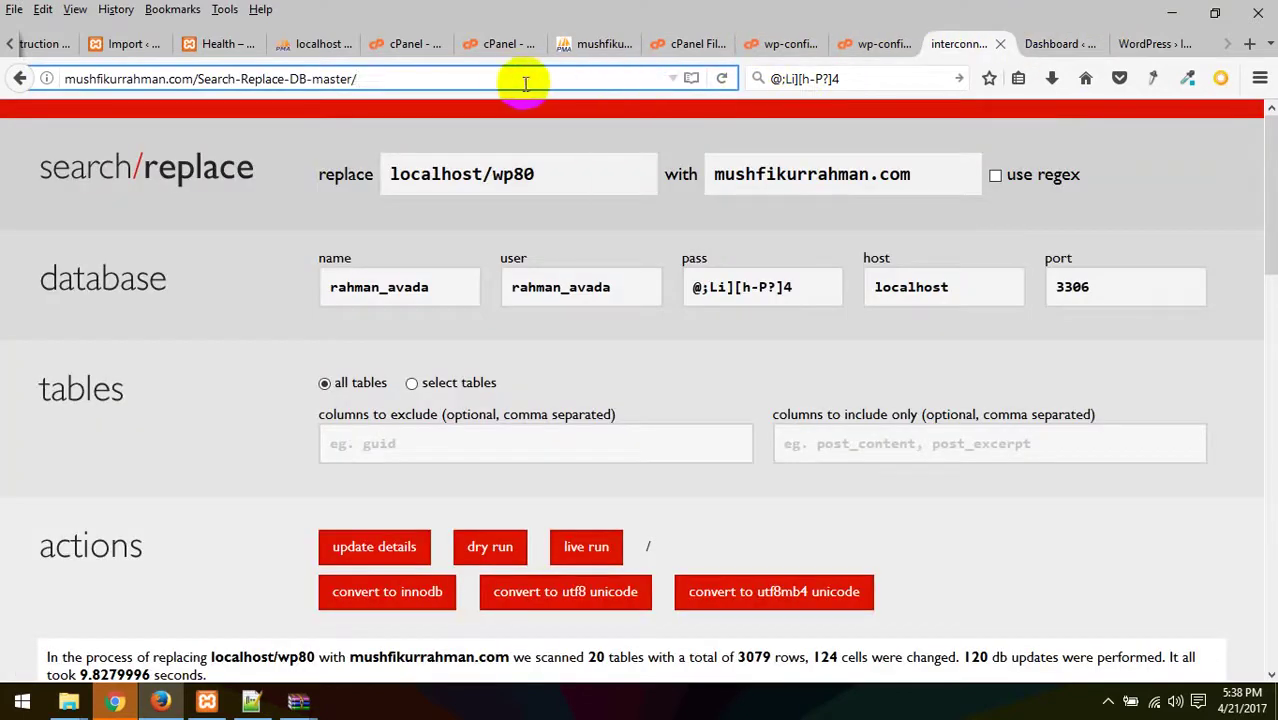
- Reload Search Replace DB and set it to replace localhost/wp80 with mushfikurrahman.com
key(Return)
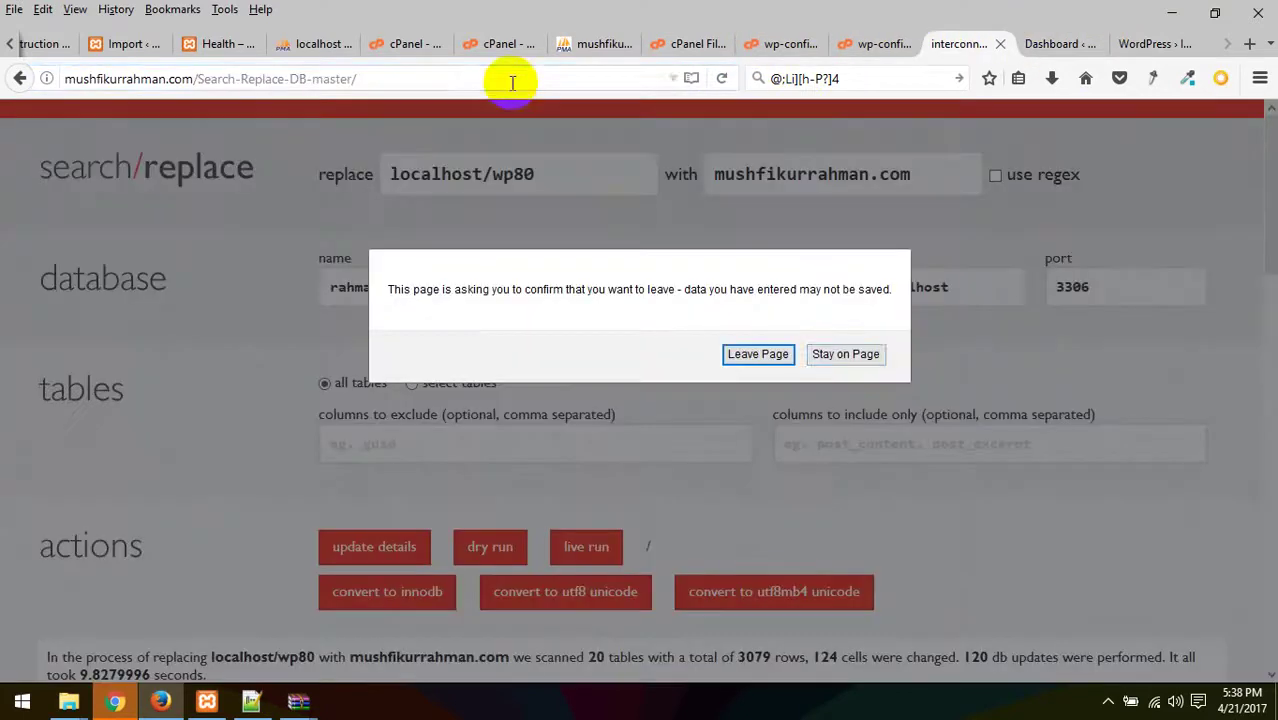
click(762, 354)
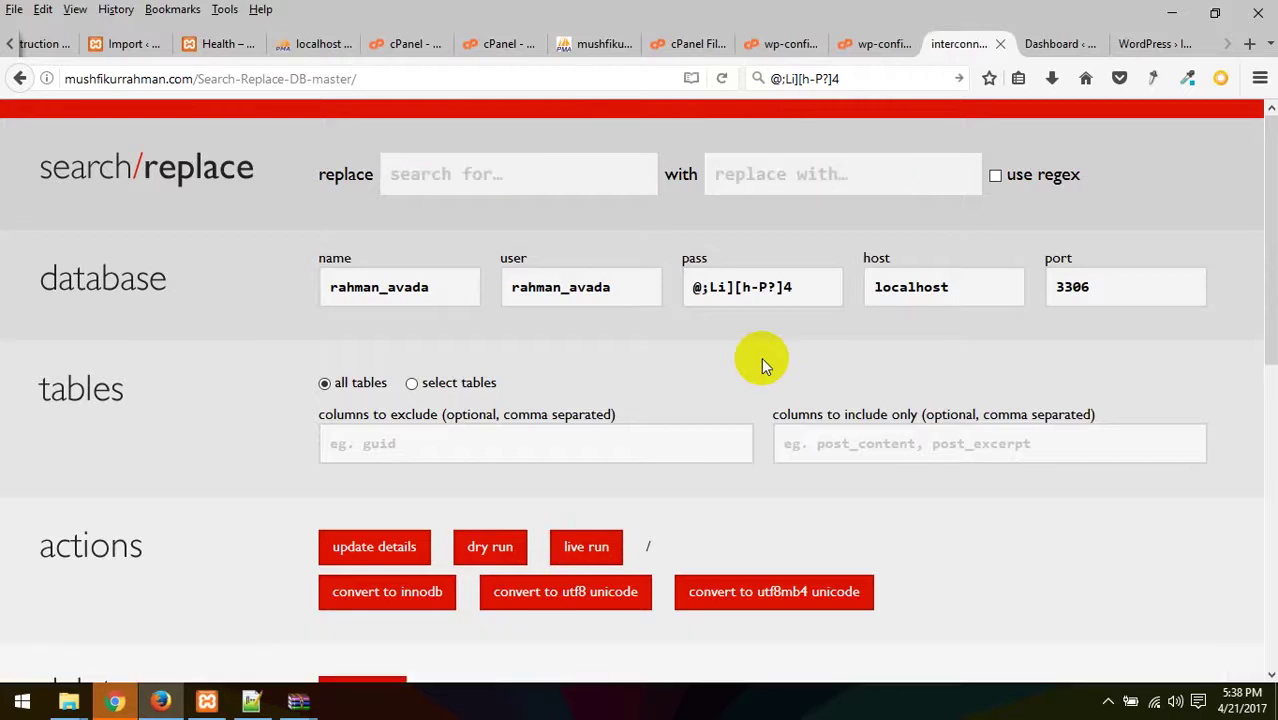
click(572, 164)
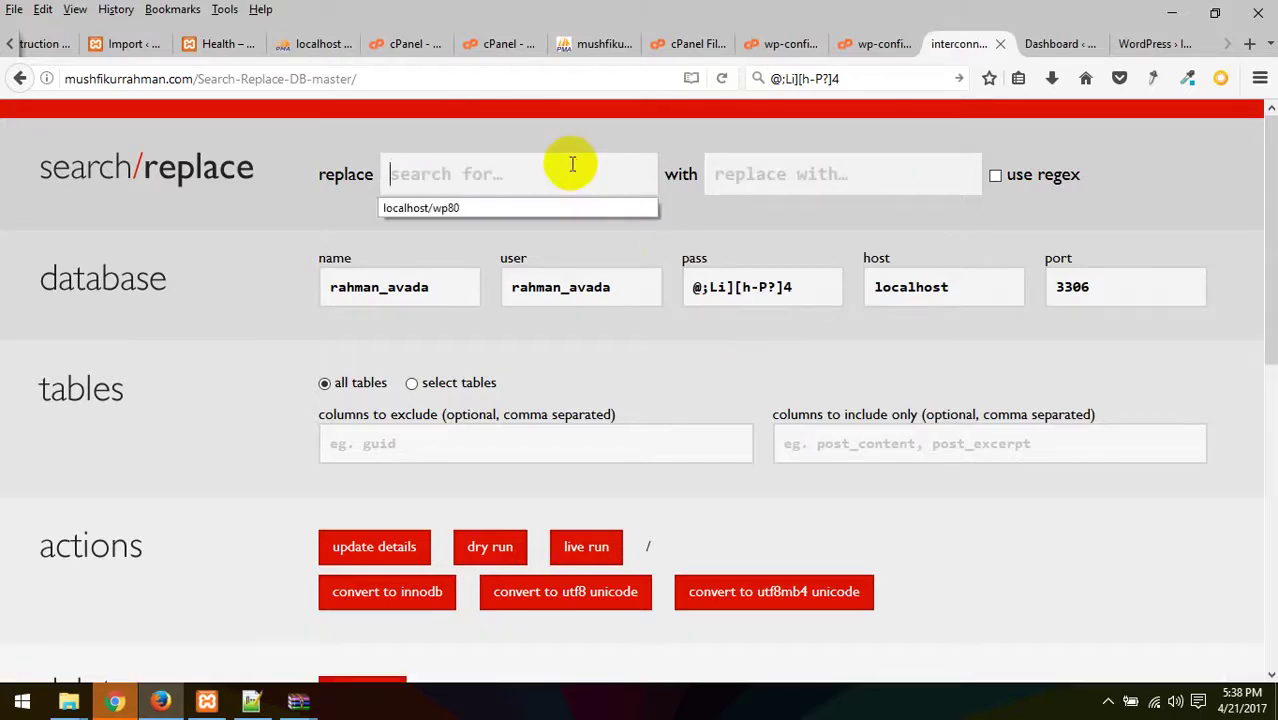
click(471, 207)
click(745, 173)
click(768, 208)
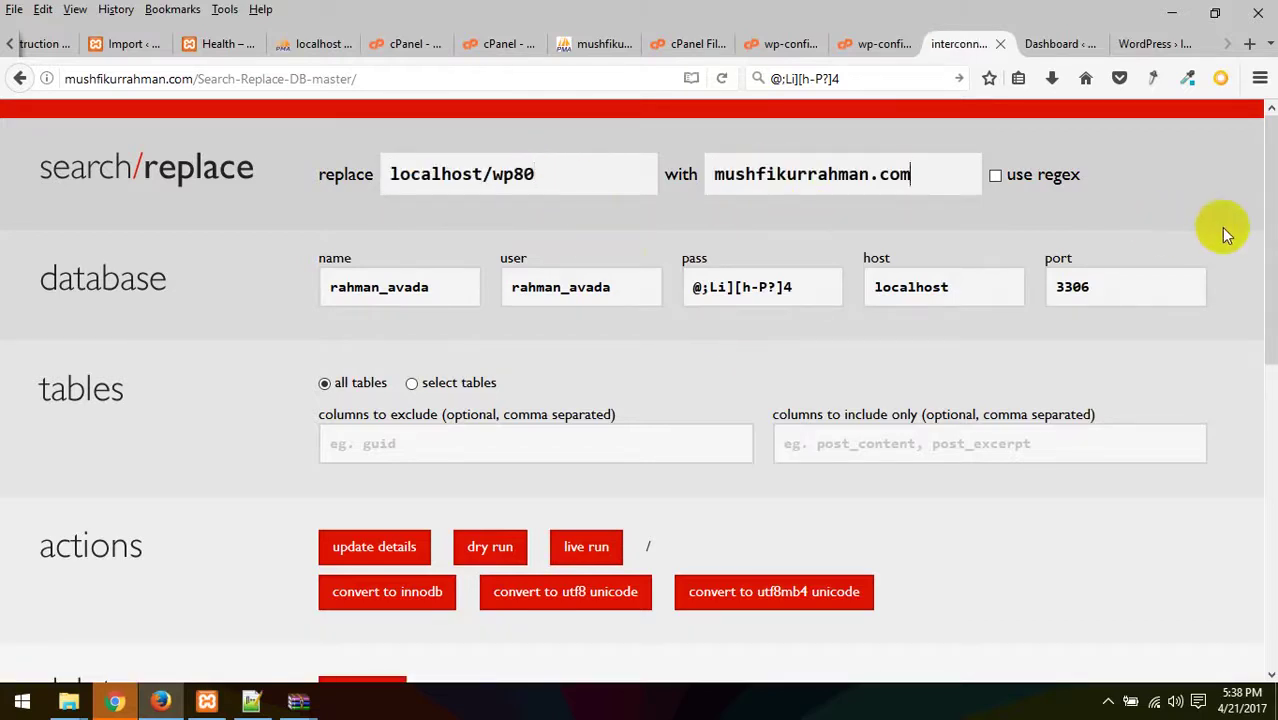
- Launch and confirm the live run, then view the WordPress Dashboard
scroll(1172, 322, down, 5)
scroll(620, 326, up, 3)
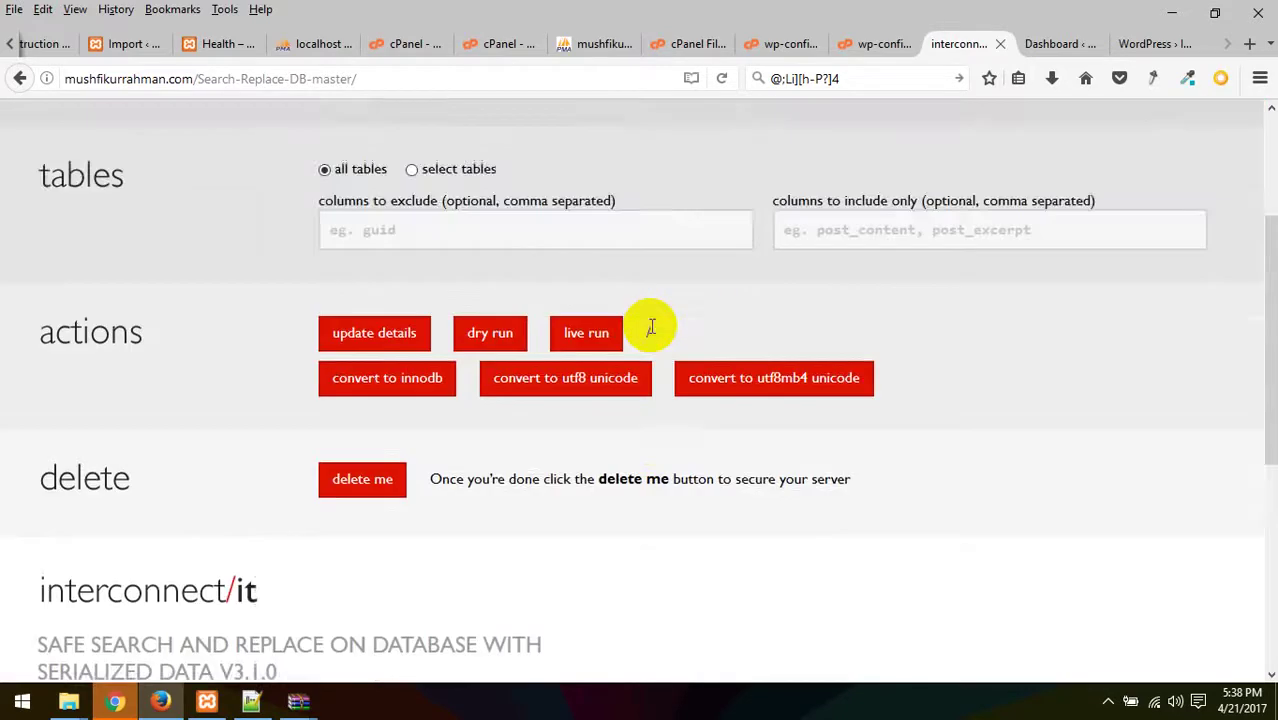
click(586, 333)
click(787, 348)
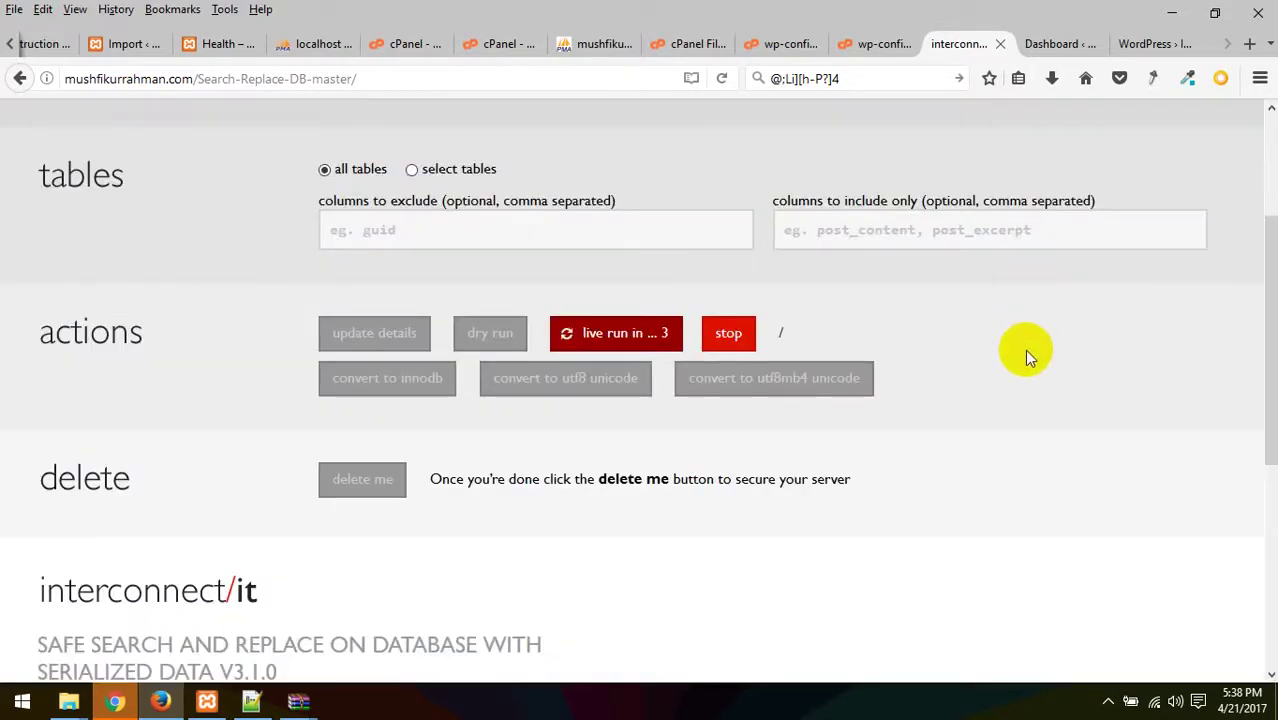
click(1058, 44)
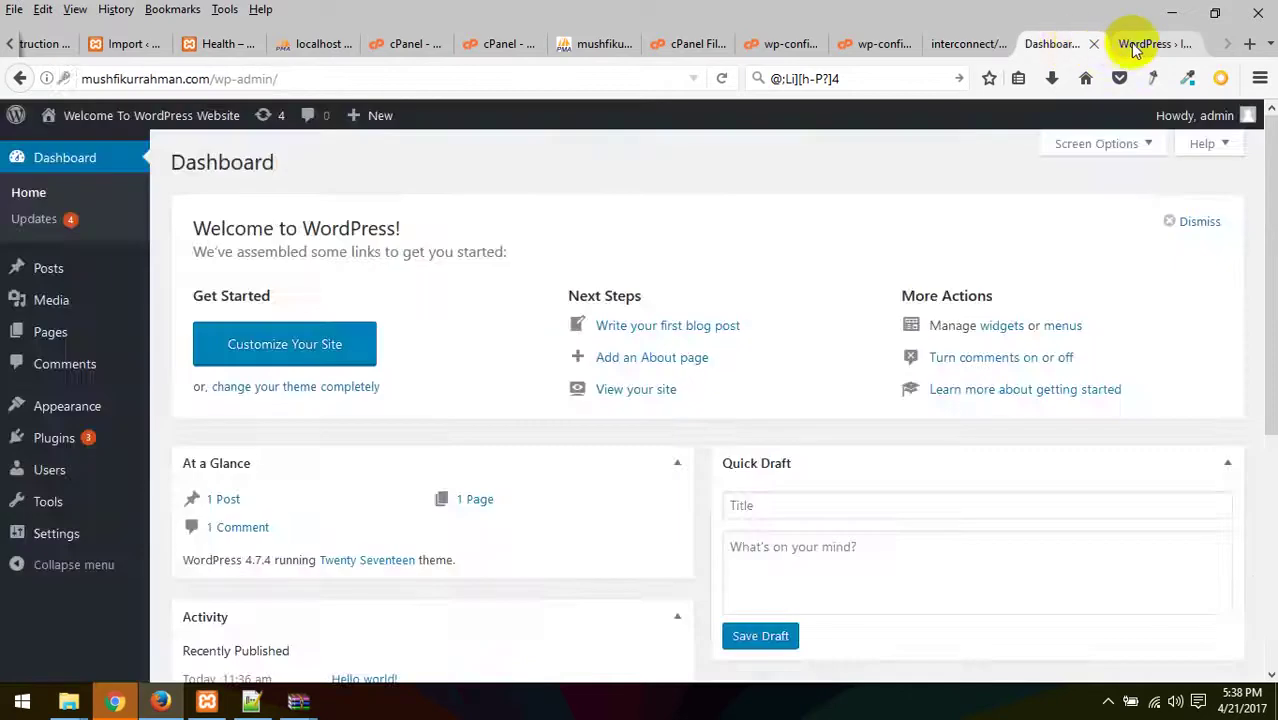
- Cut the install page address down to the bare domain by removing /wp-admin/install.php
click(1143, 44)
drag(196, 79, 388, 81)
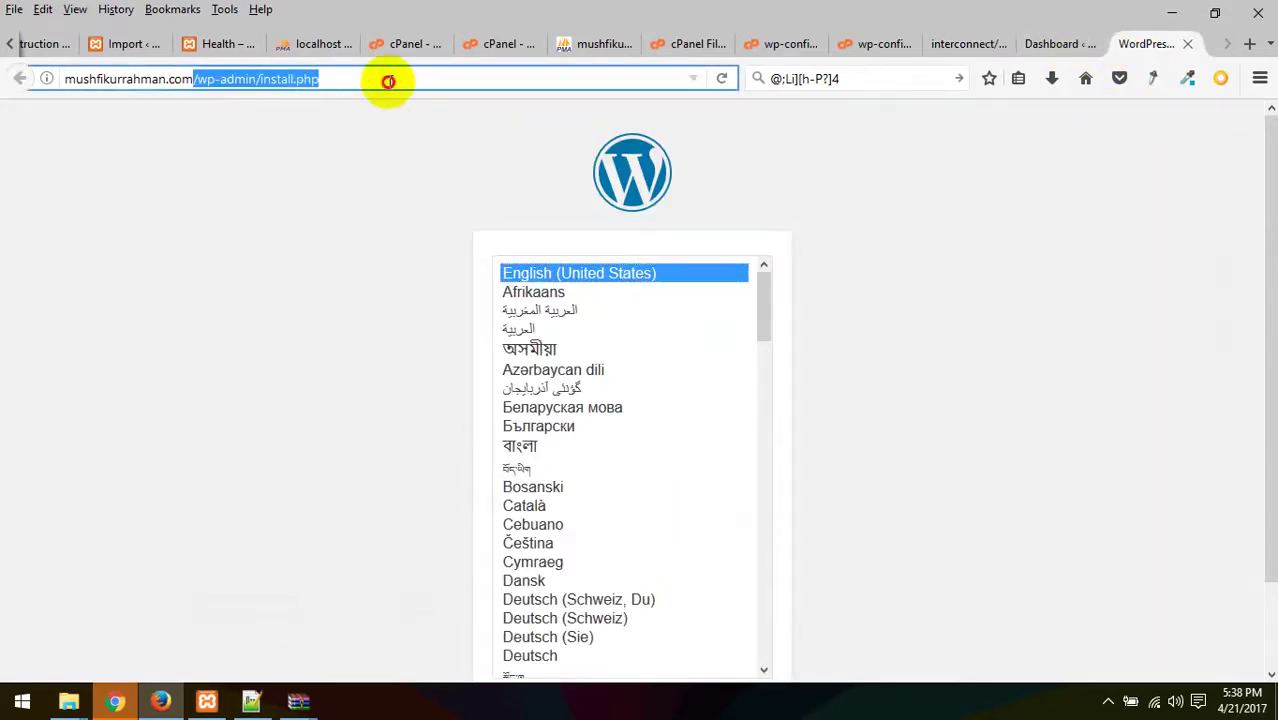
key(BackSpace)
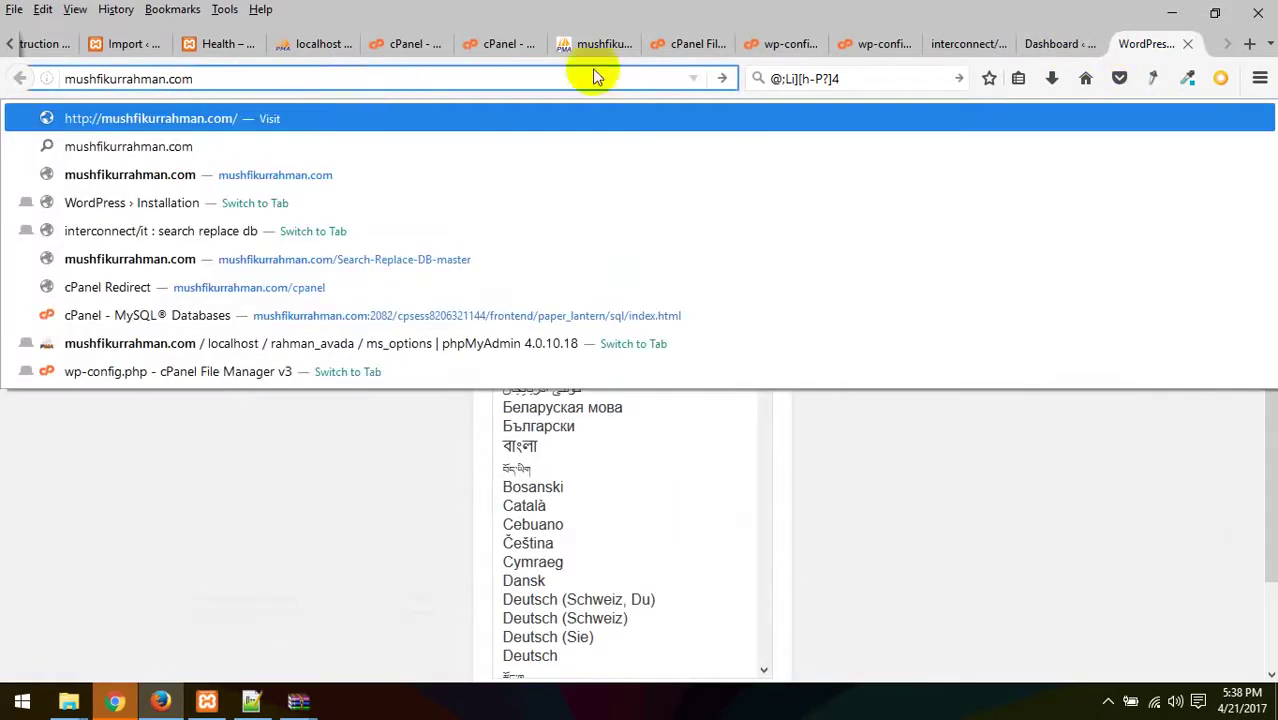
- Look through both wp-config editors and File Manager, ending on the Search Replace DB results
click(778, 45)
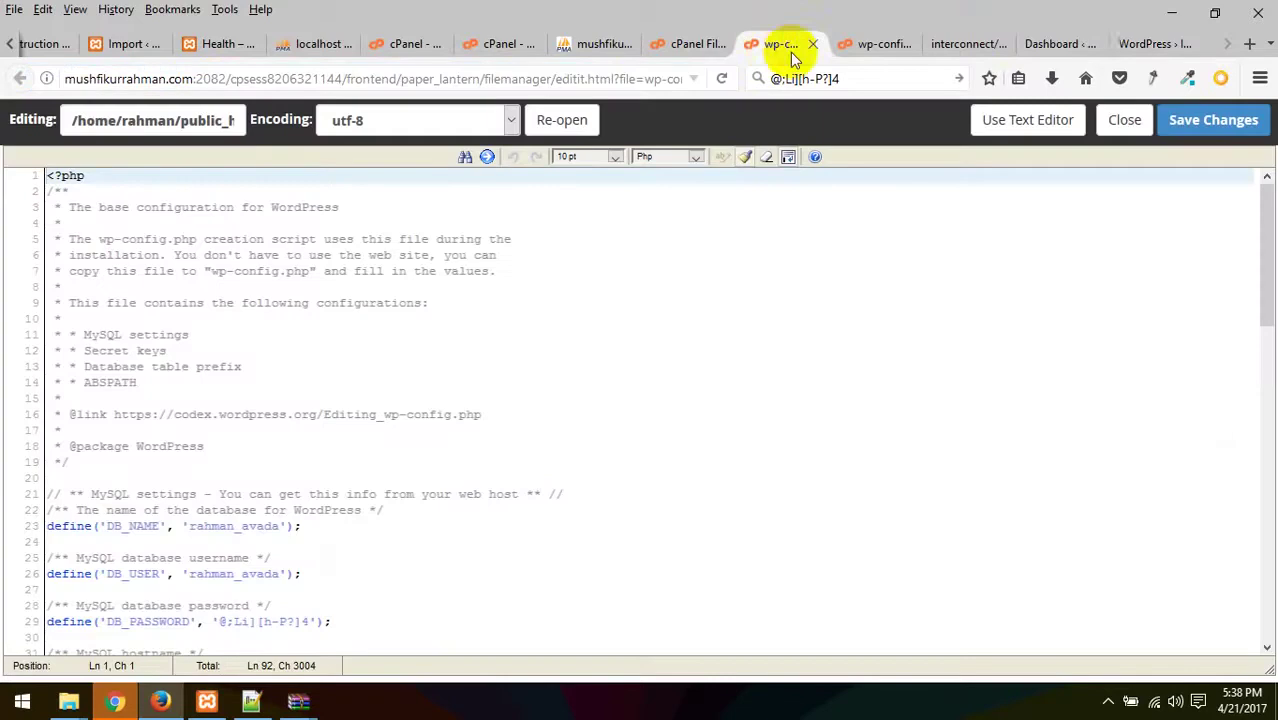
click(1140, 45)
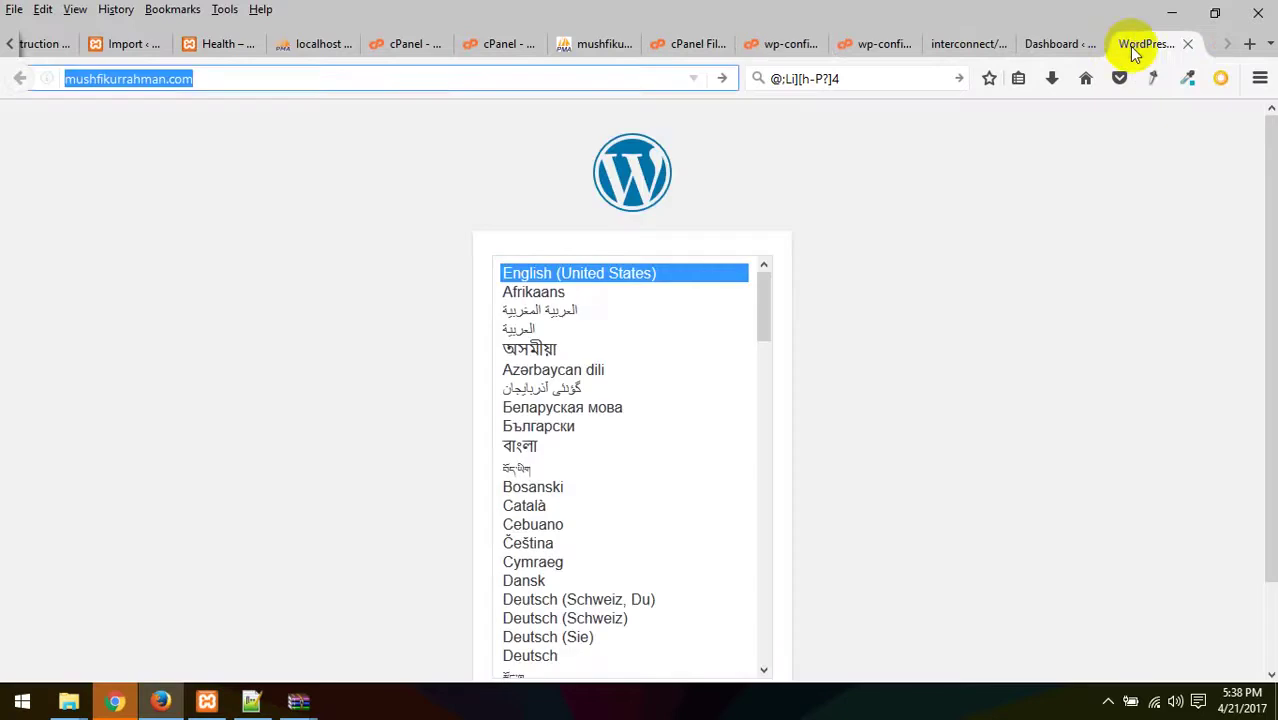
click(779, 46)
click(857, 46)
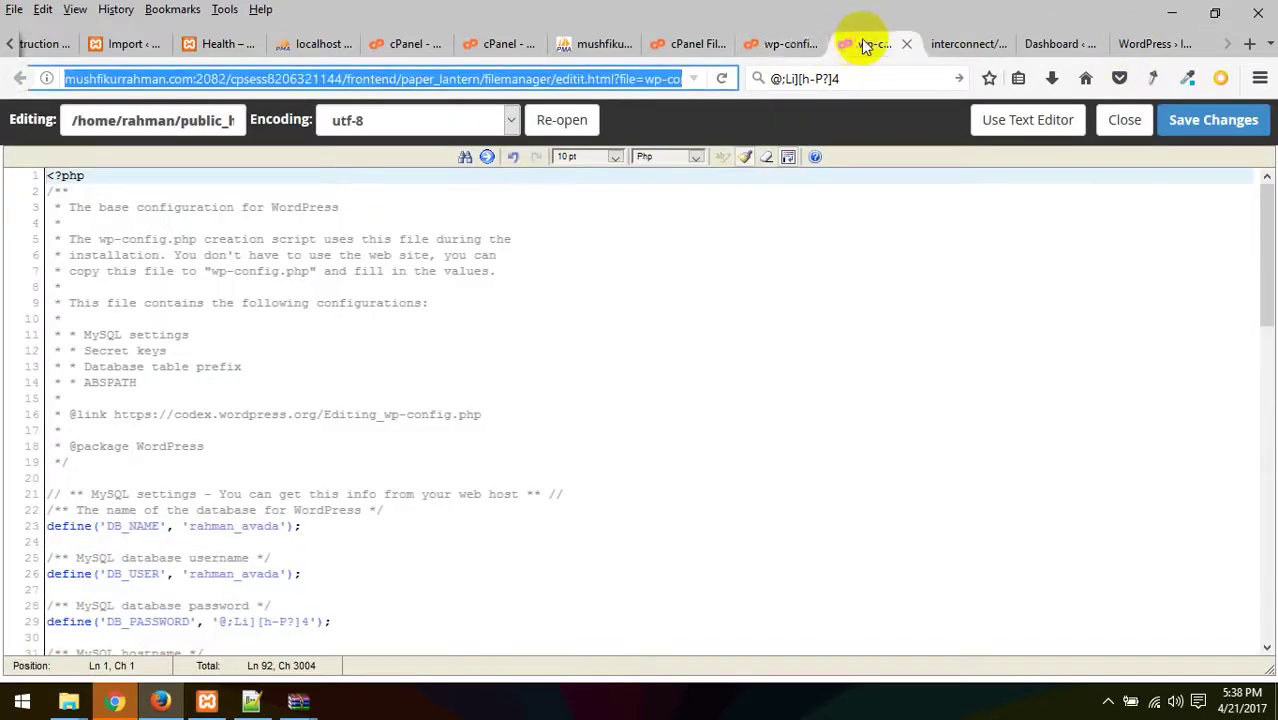
click(772, 44)
click(700, 44)
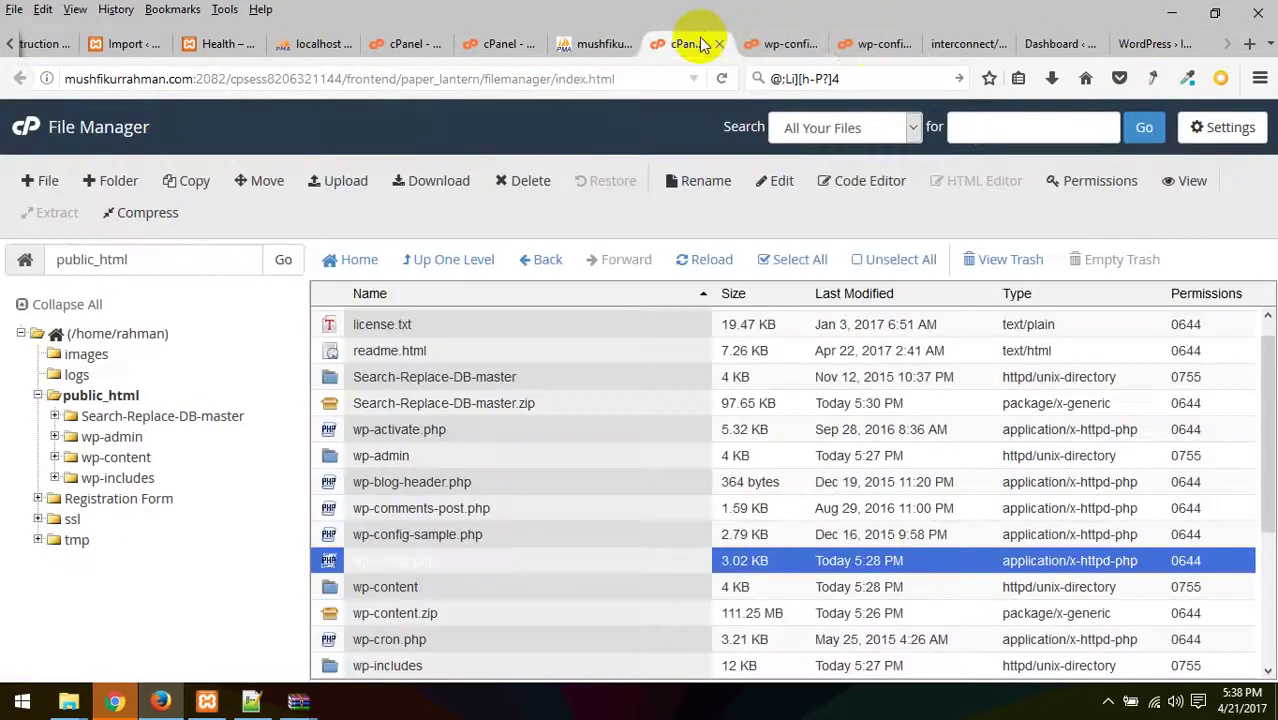
click(962, 44)
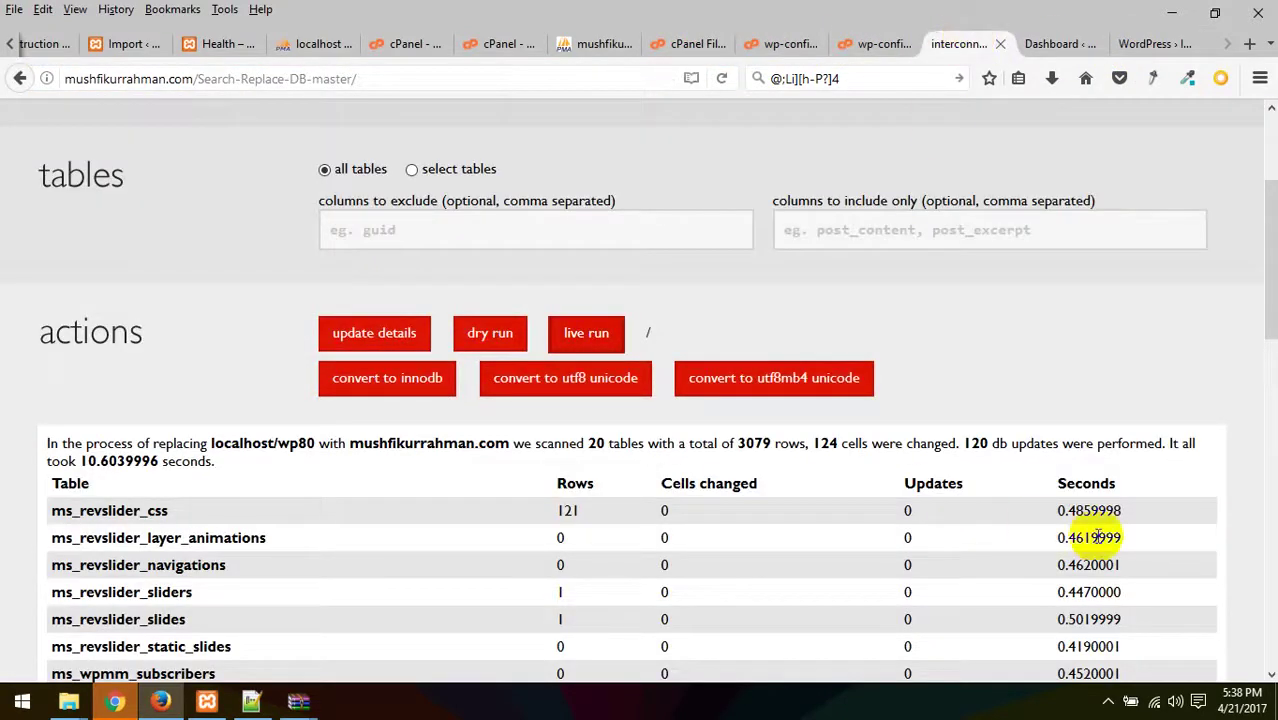
scroll(1097, 537, down, 6)
scroll(889, 539, down, 4)
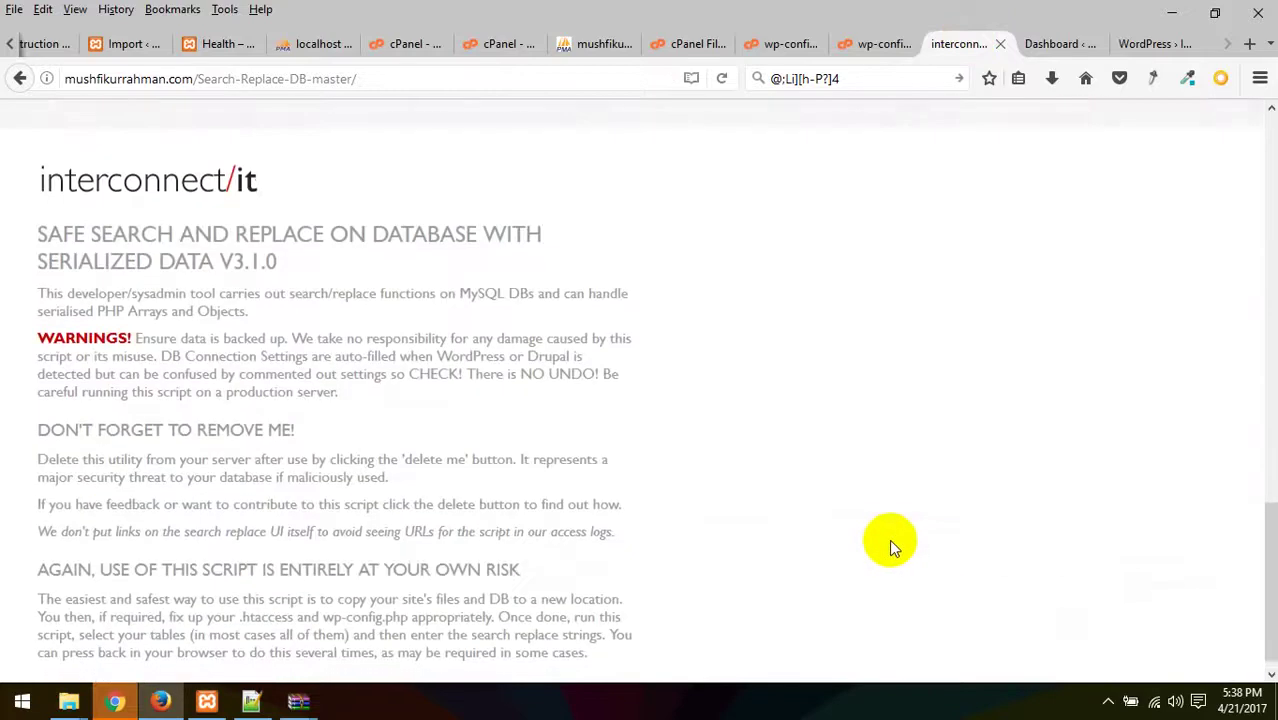
scroll(722, 548, down, 1)
scroll(724, 560, up, 3)
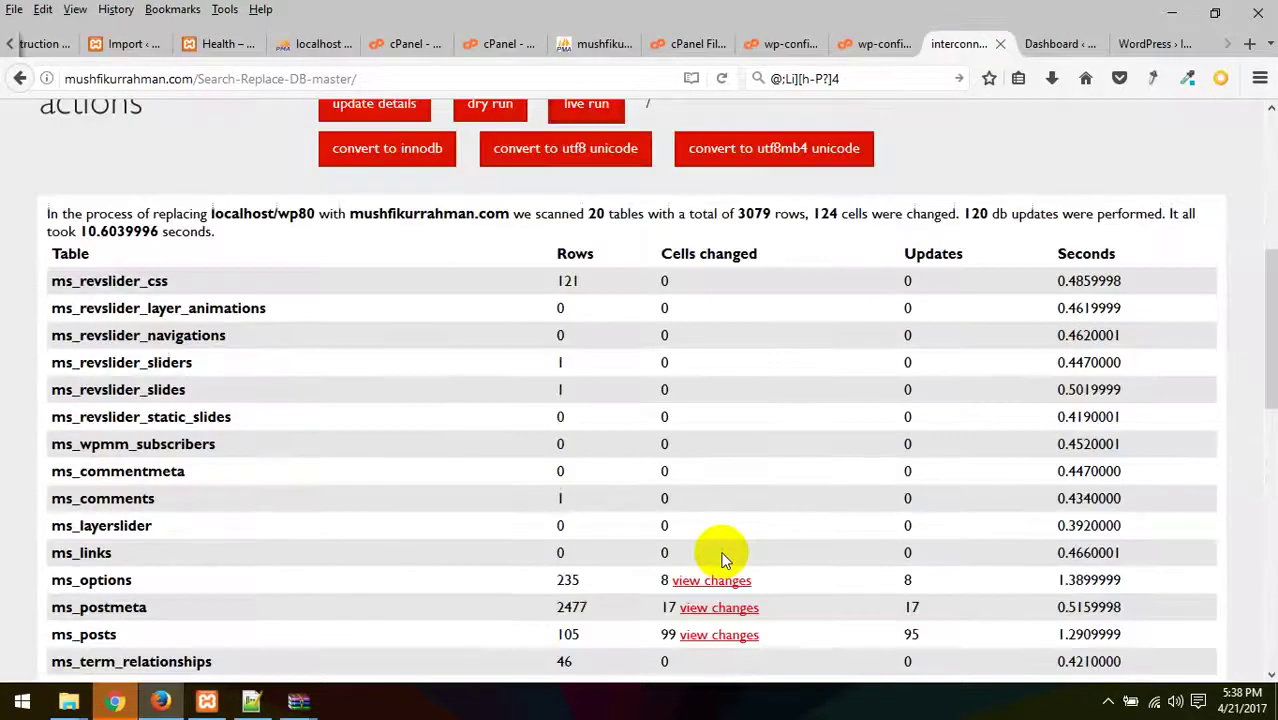
scroll(724, 560, up, 2)
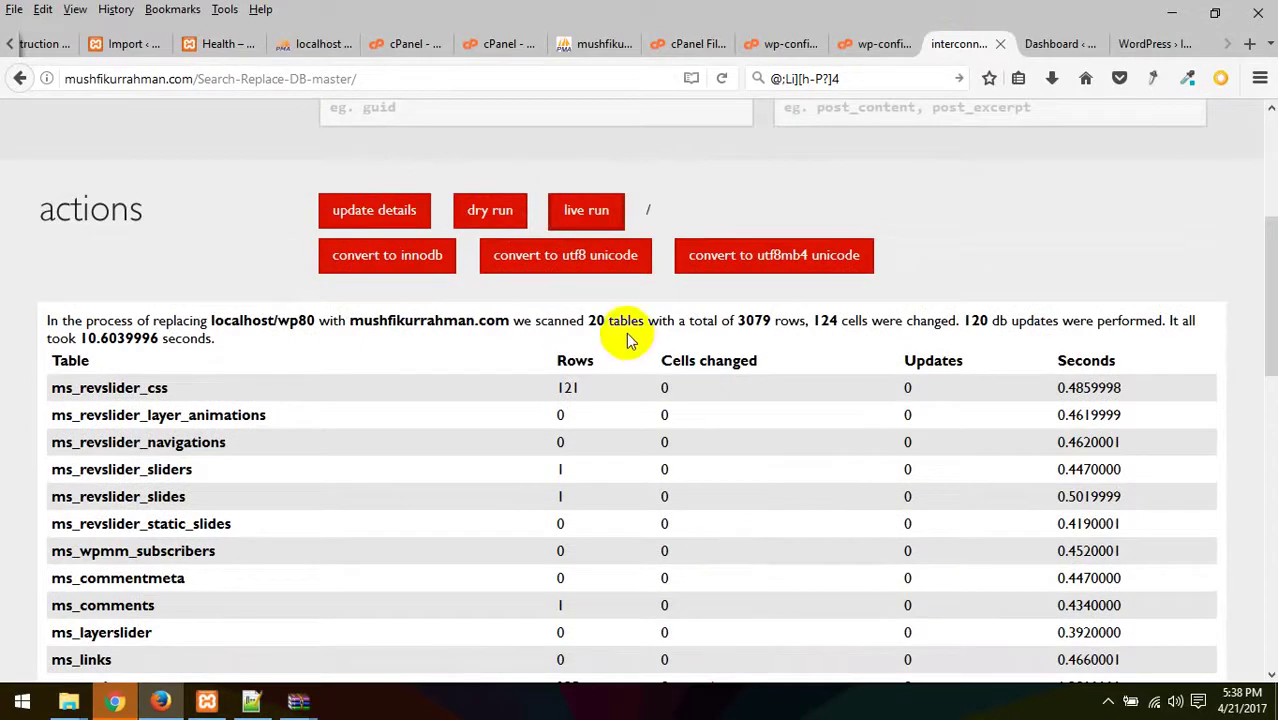
click(577, 262)
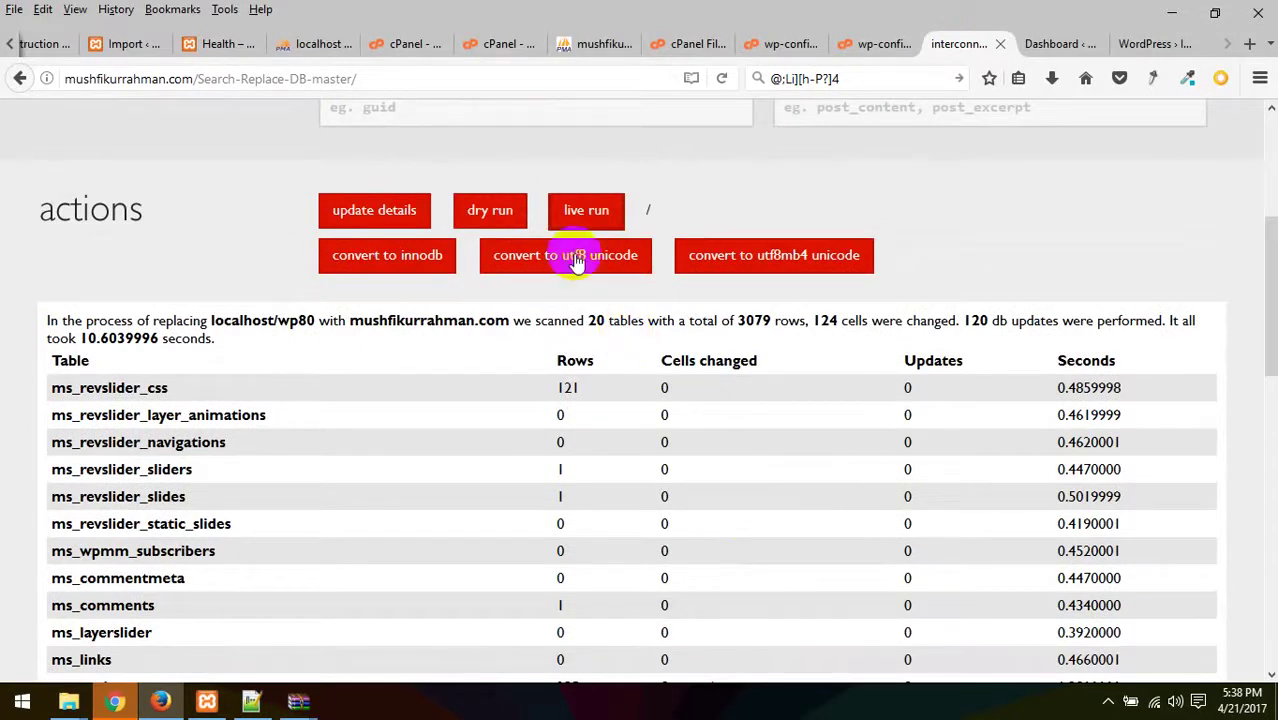
click(1143, 44)
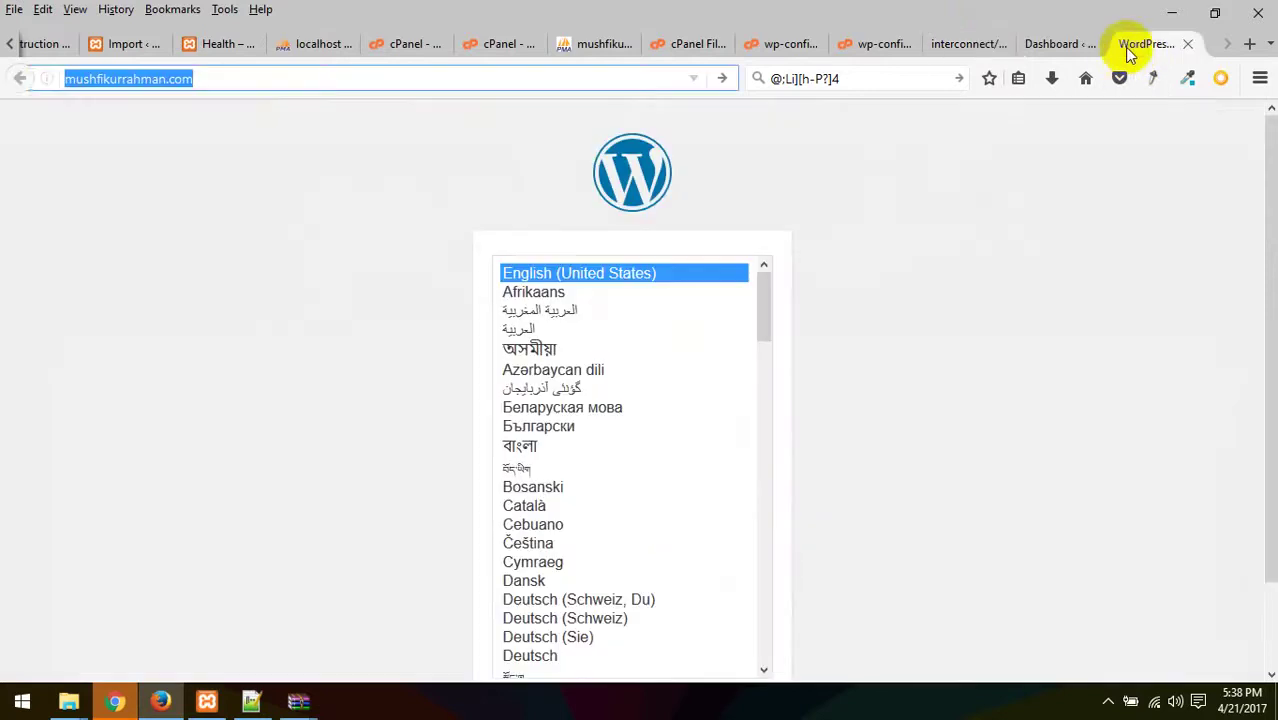
key(Return)
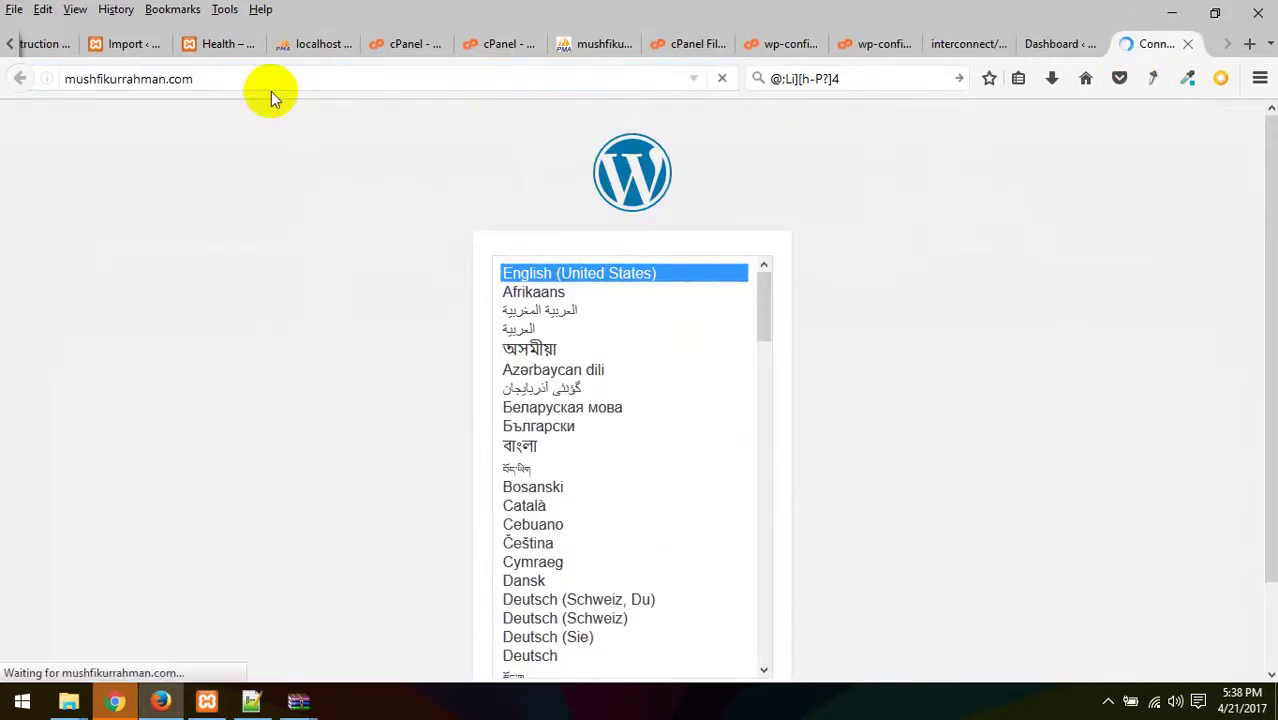
click(958, 44)
click(1058, 44)
click(1140, 44)
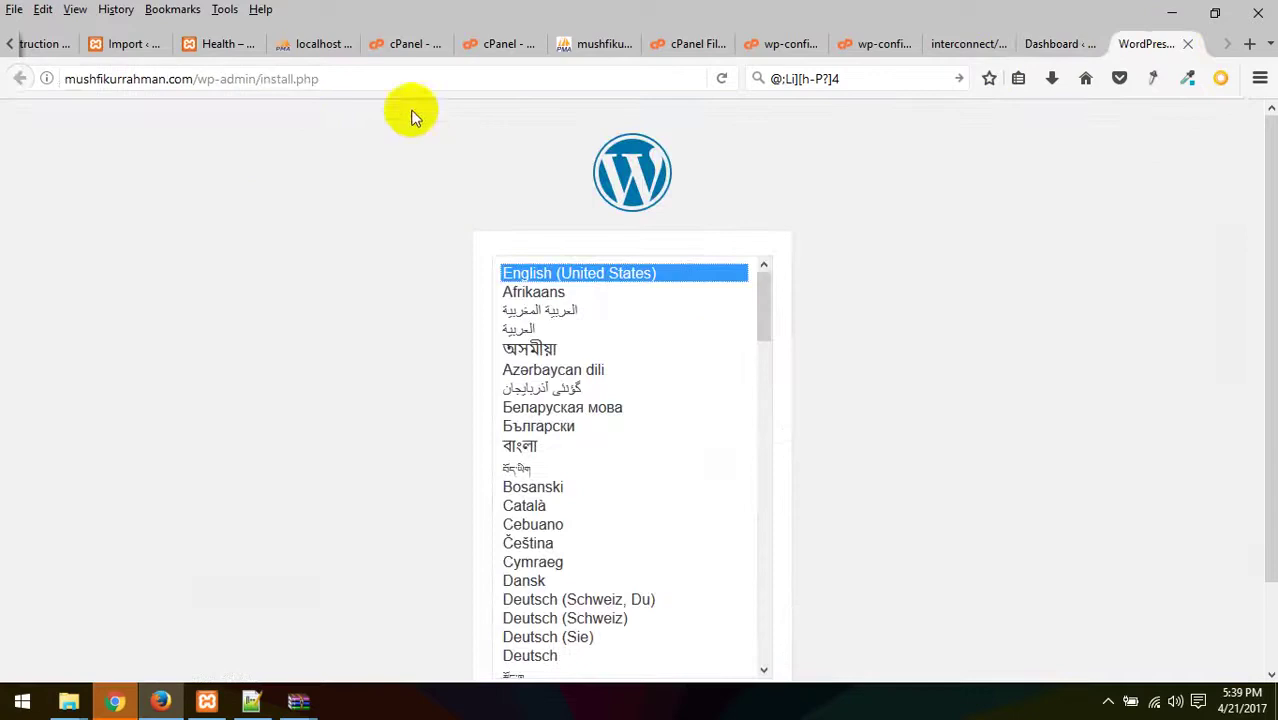
click(1040, 52)
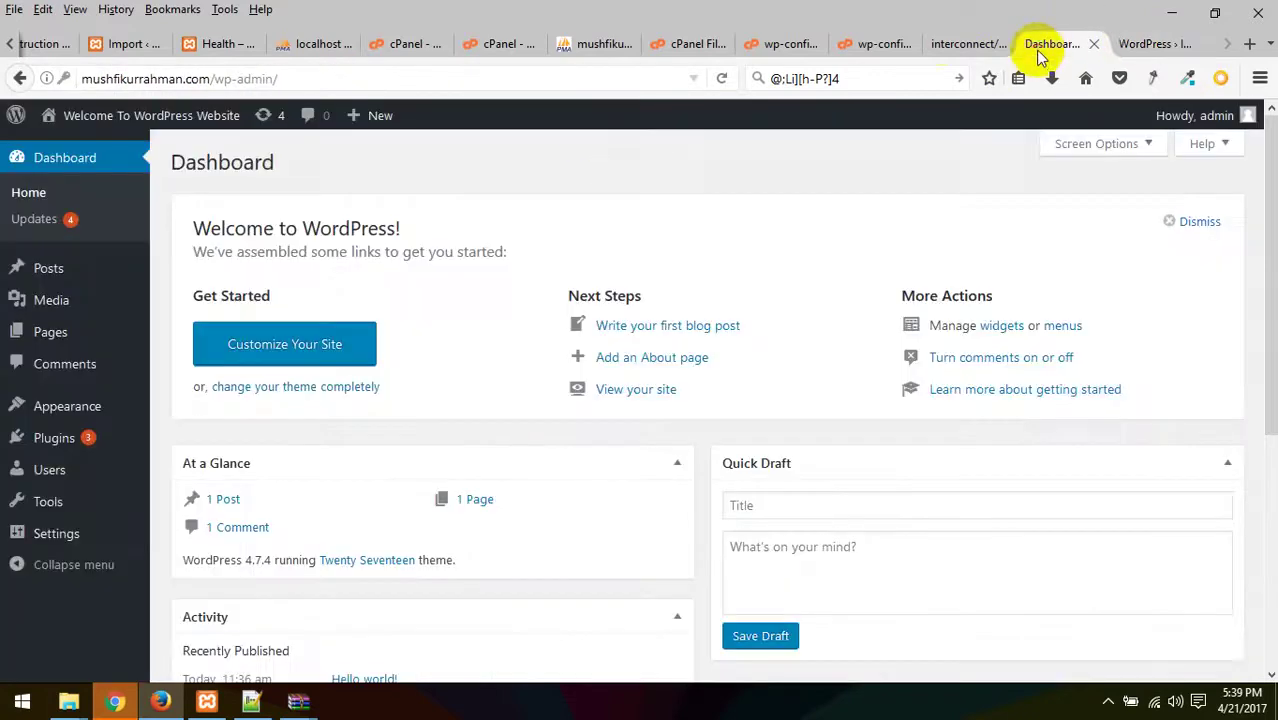
click(940, 44)
click(884, 44)
click(962, 40)
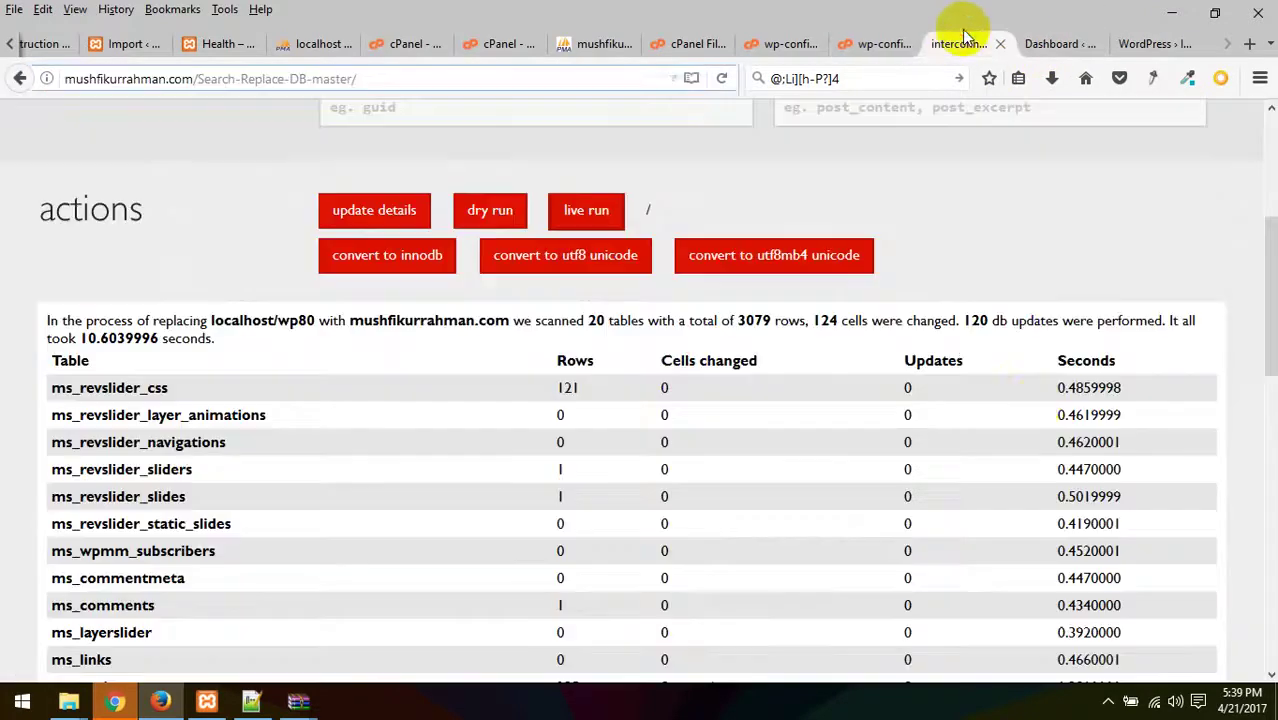
scroll(1033, 404, down, 10)
scroll(932, 430, up, 3)
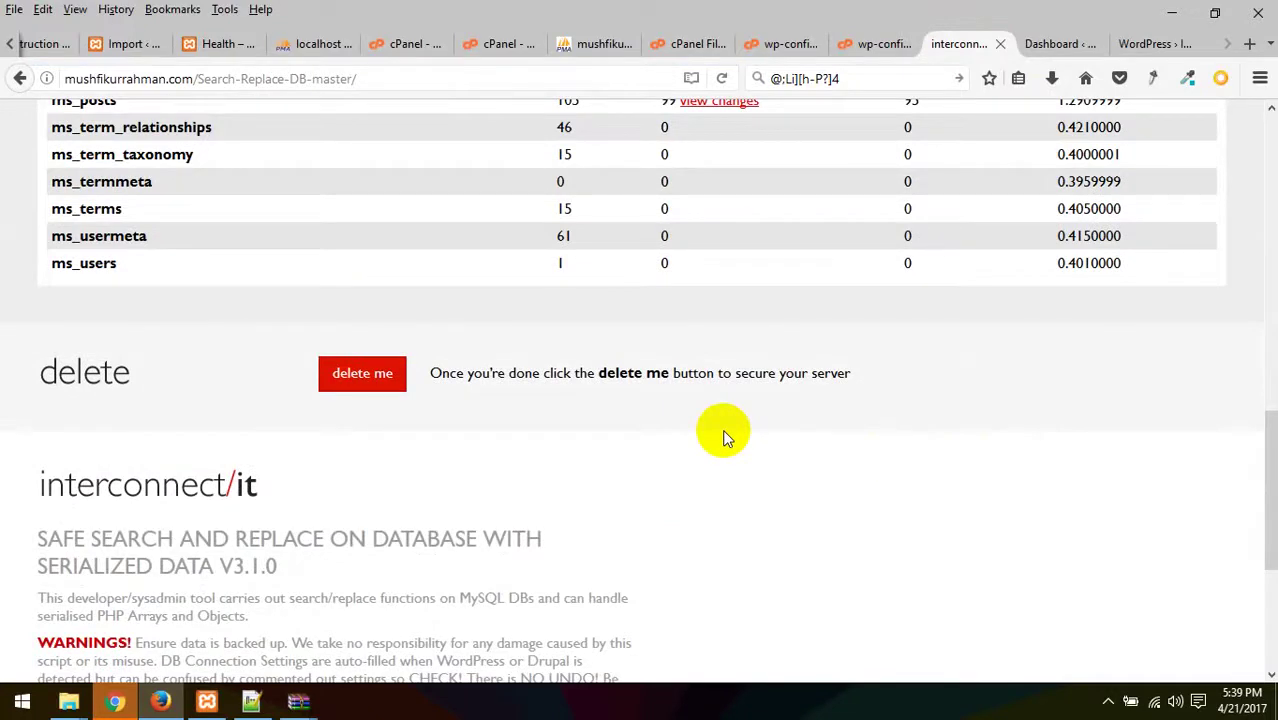
- Ask Search Replace DB to delete itself and confirm; it refuses and asks for manual removal
click(370, 375)
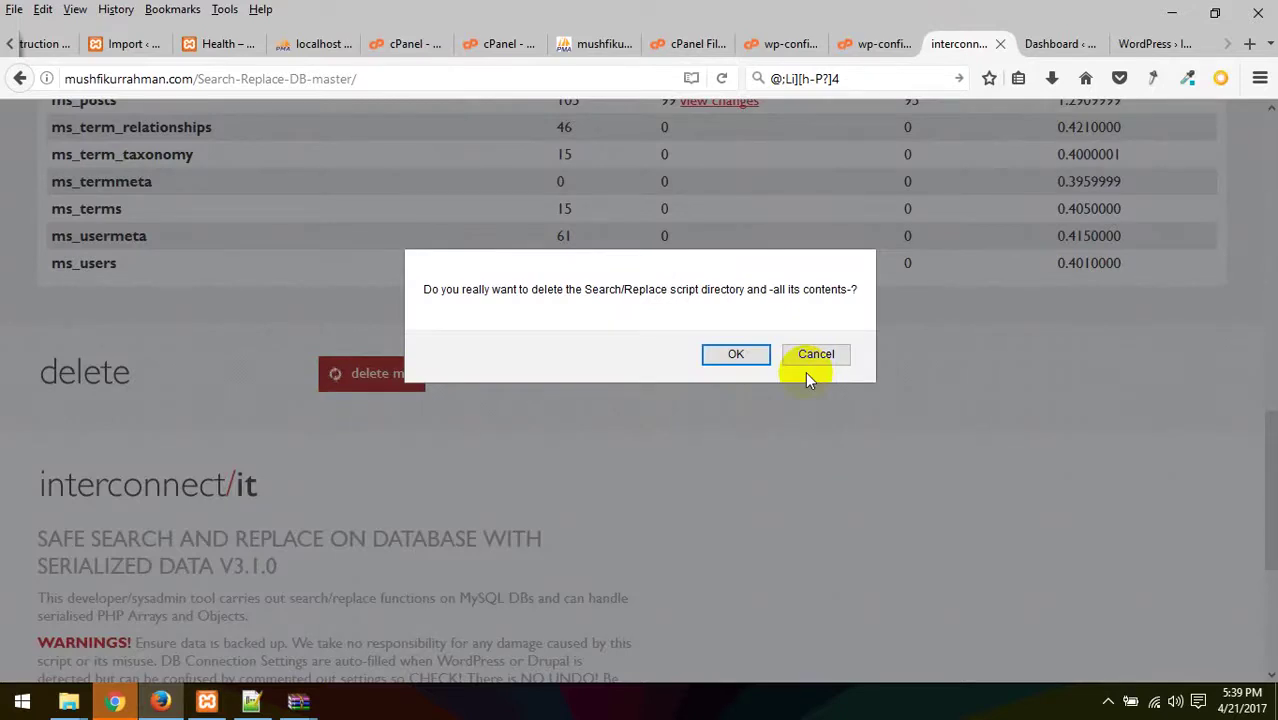
click(734, 353)
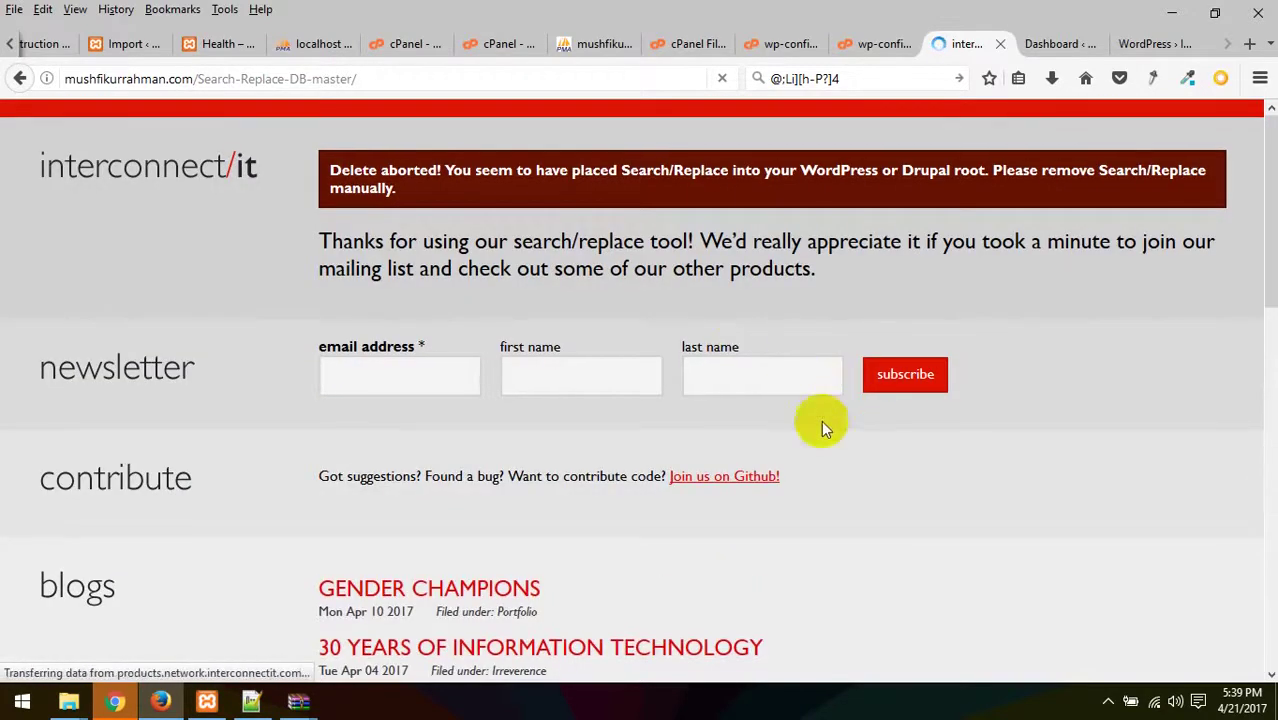
scroll(819, 429, down, 10)
scroll(815, 430, up, 9)
scroll(812, 424, up, 2)
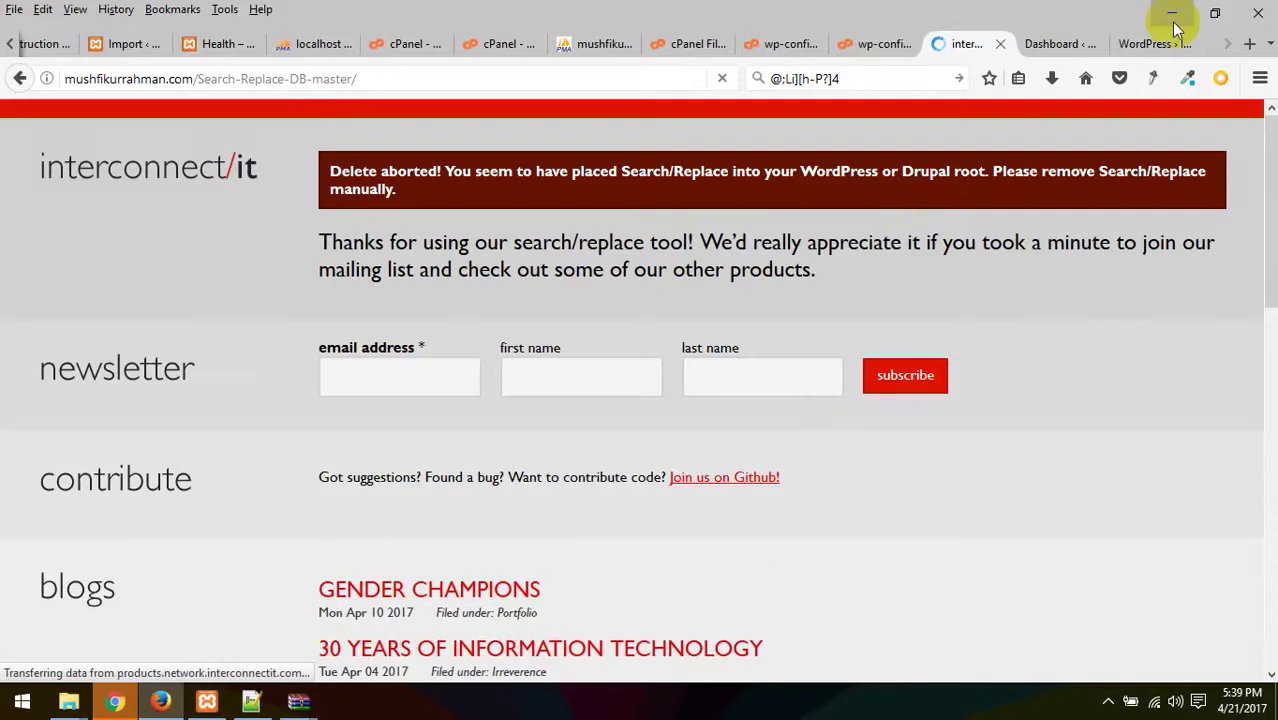
click(1030, 44)
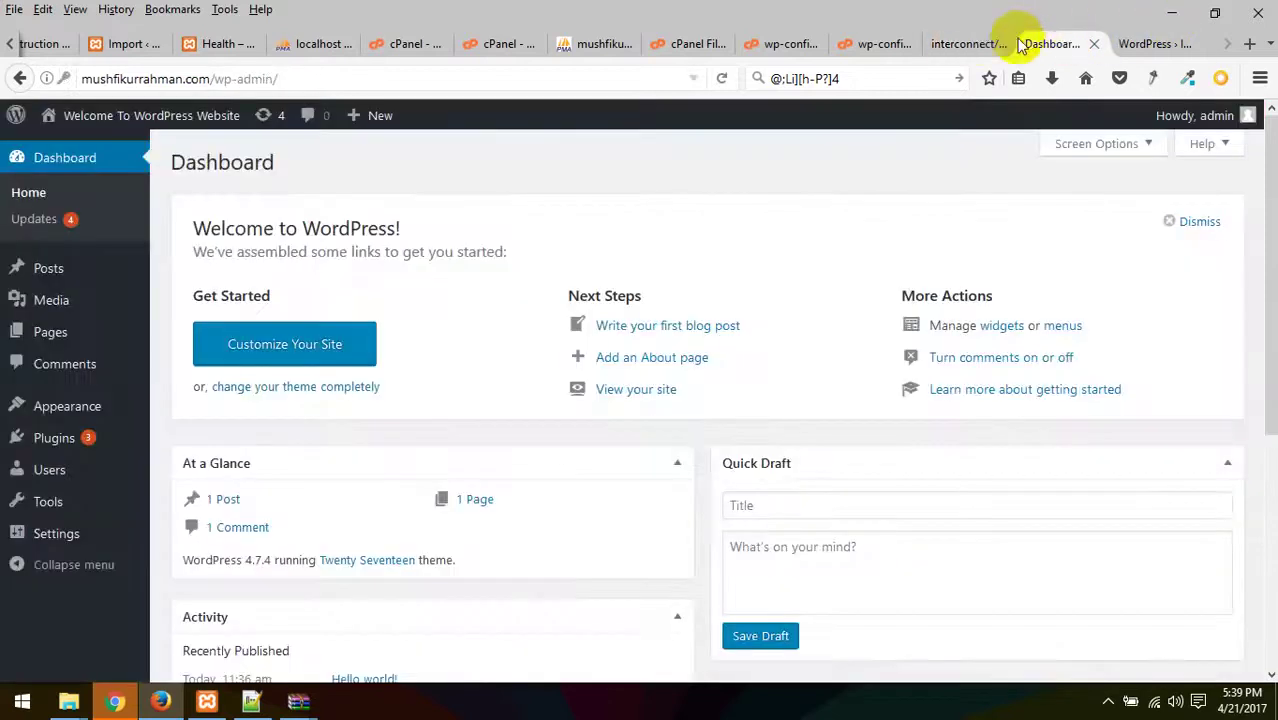
- Reload the WordPress installation page
click(1158, 48)
click(470, 87)
key(Return)
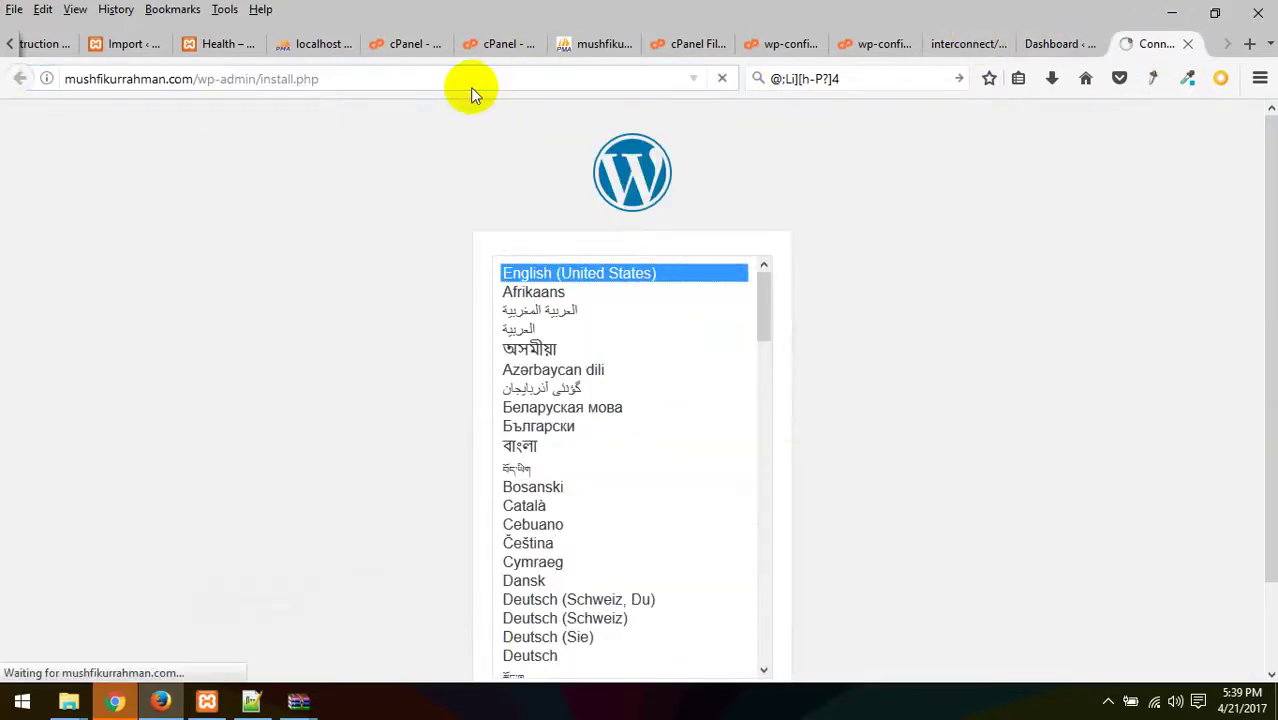
- Reload the Search Replace DB tool page
click(940, 44)
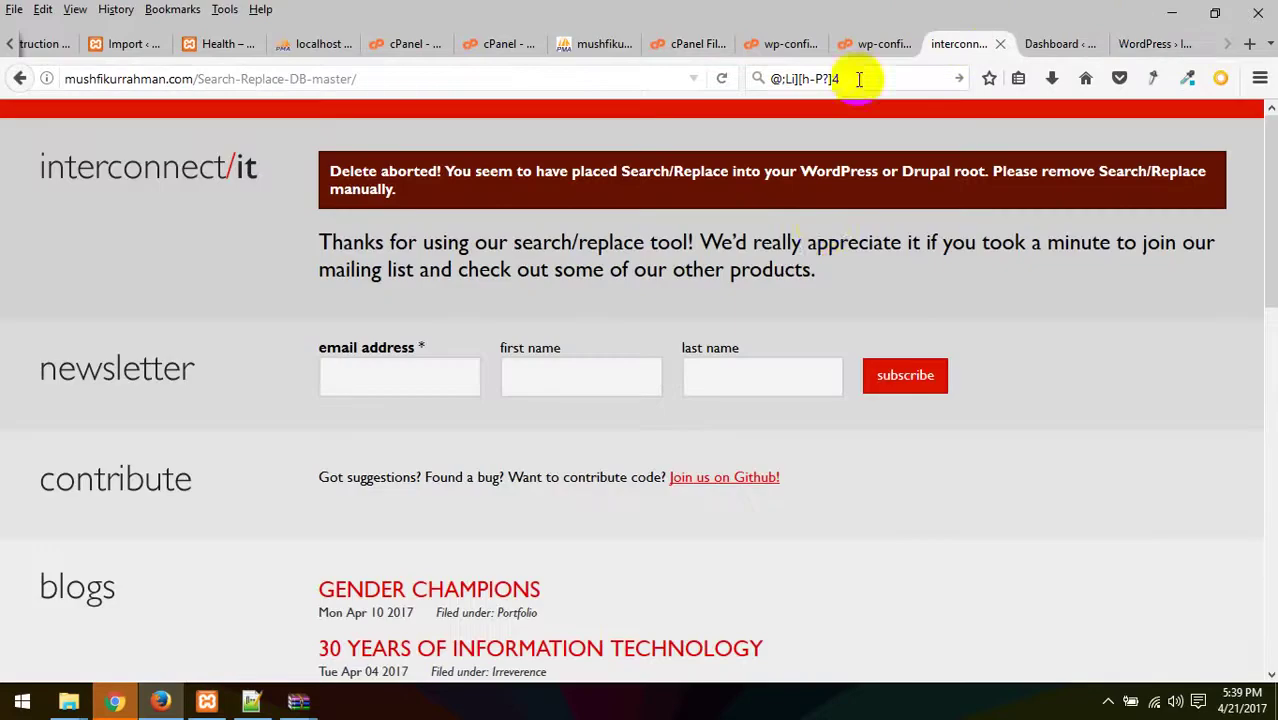
click(388, 77)
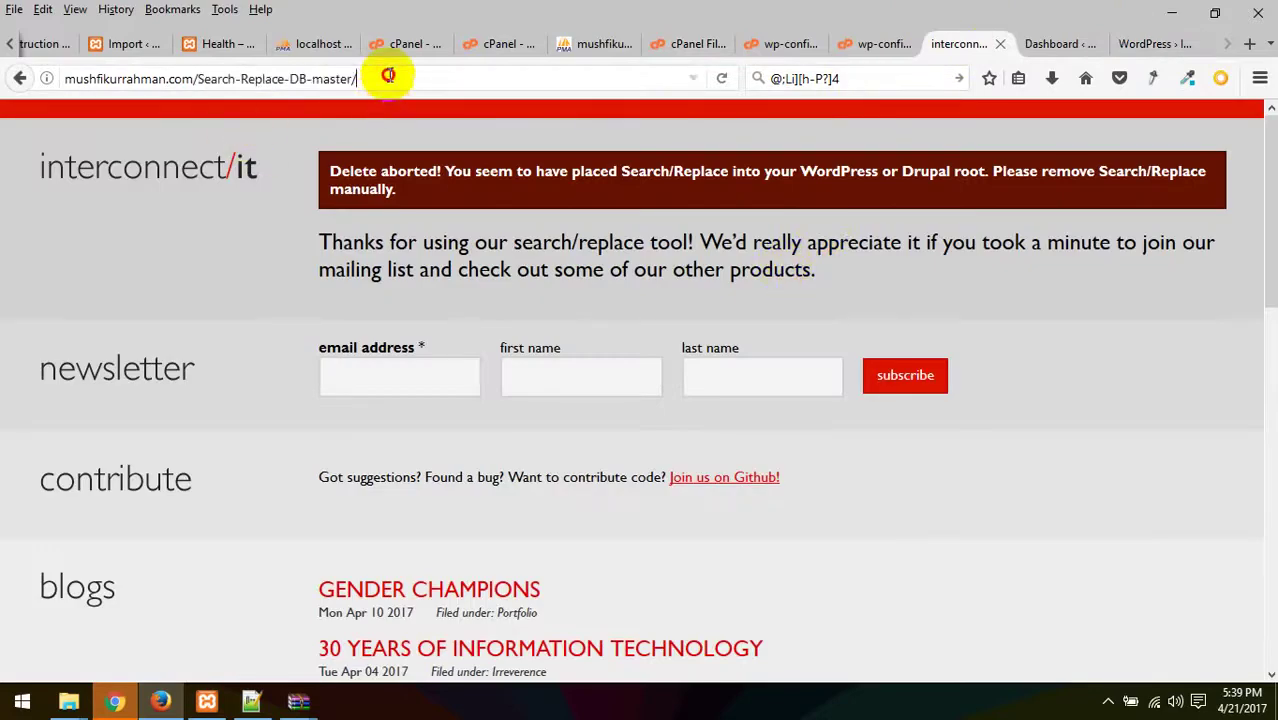
key(Return)
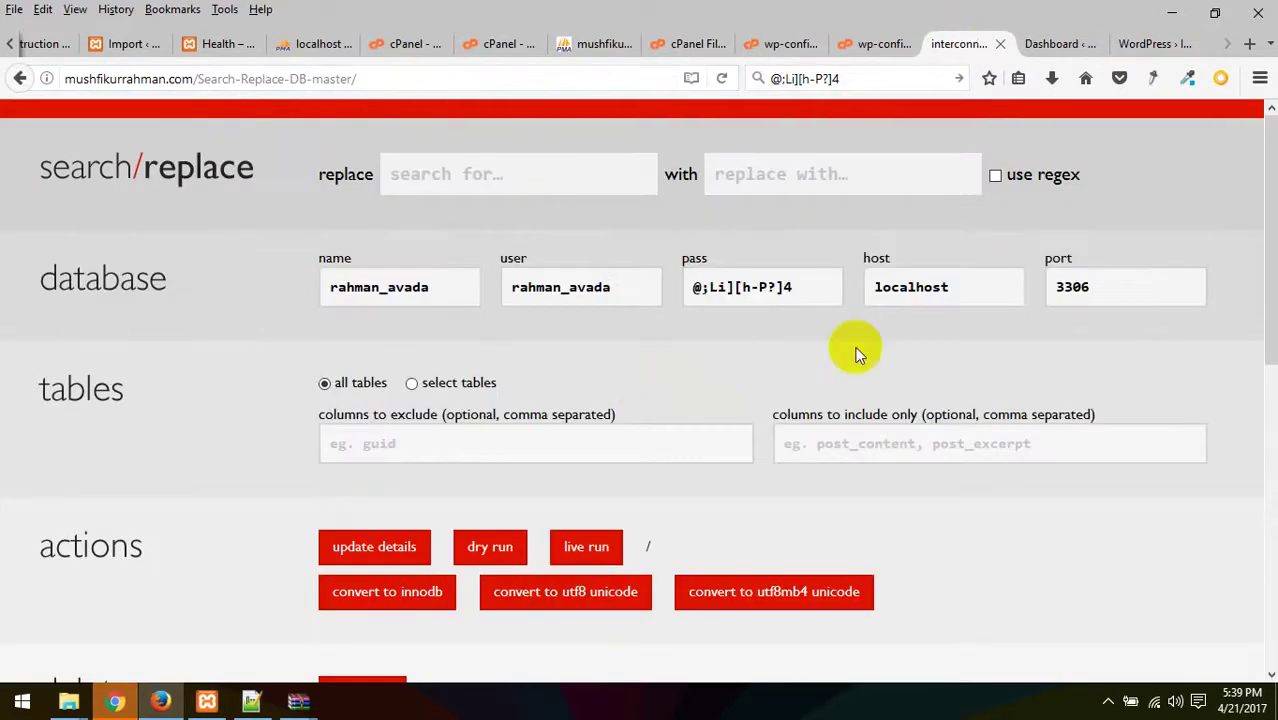
click(783, 290)
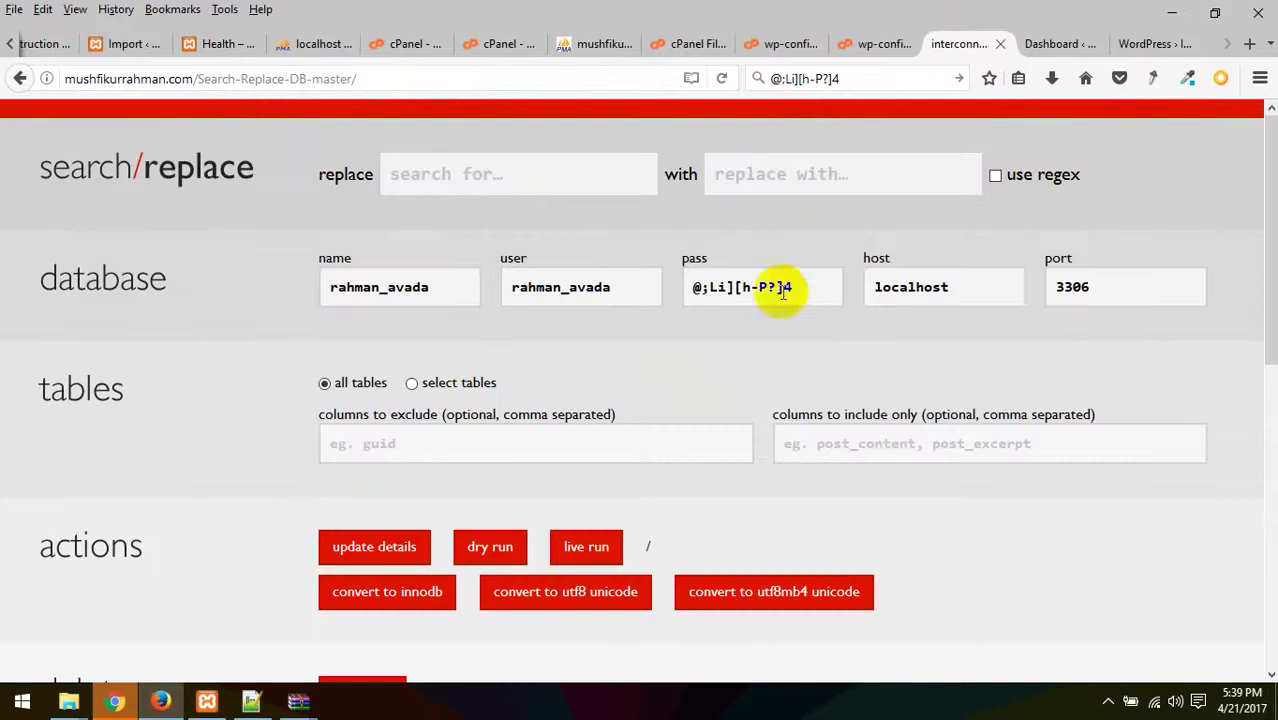
- Start and confirm another live run replacing localhost/wp80 with mushfikurrahman.com
click(551, 188)
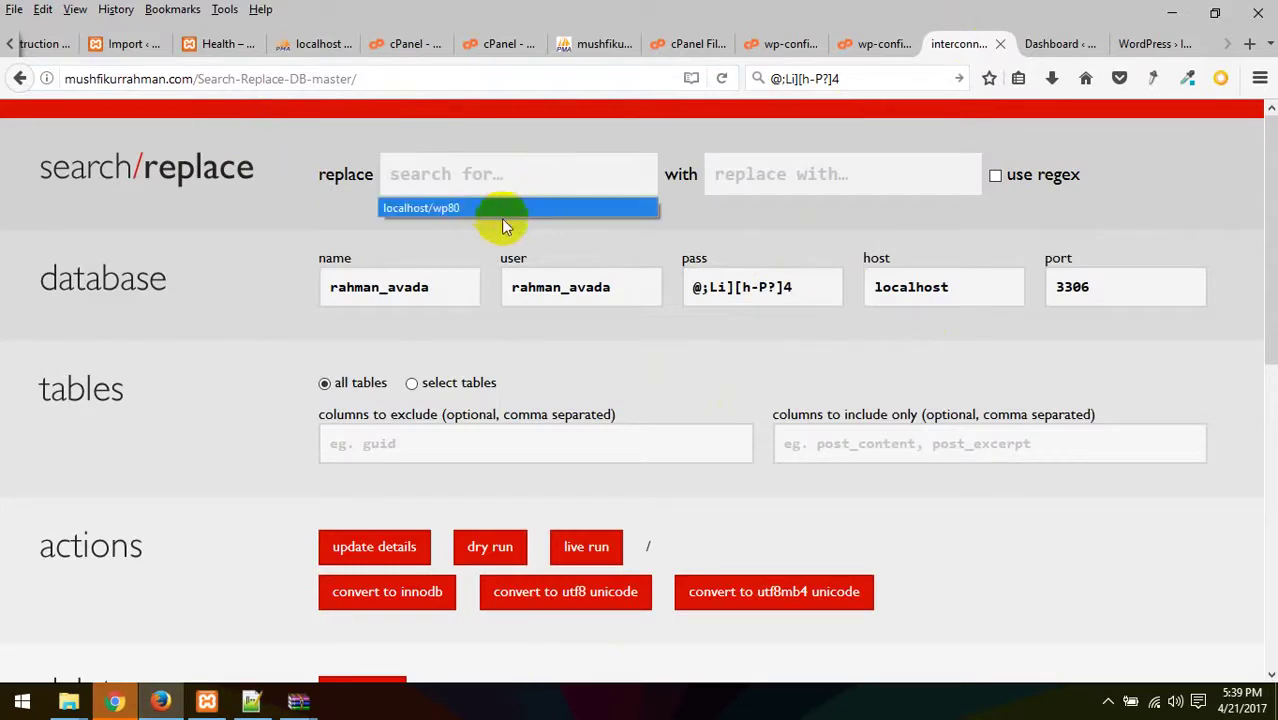
key(Escape)
click(757, 188)
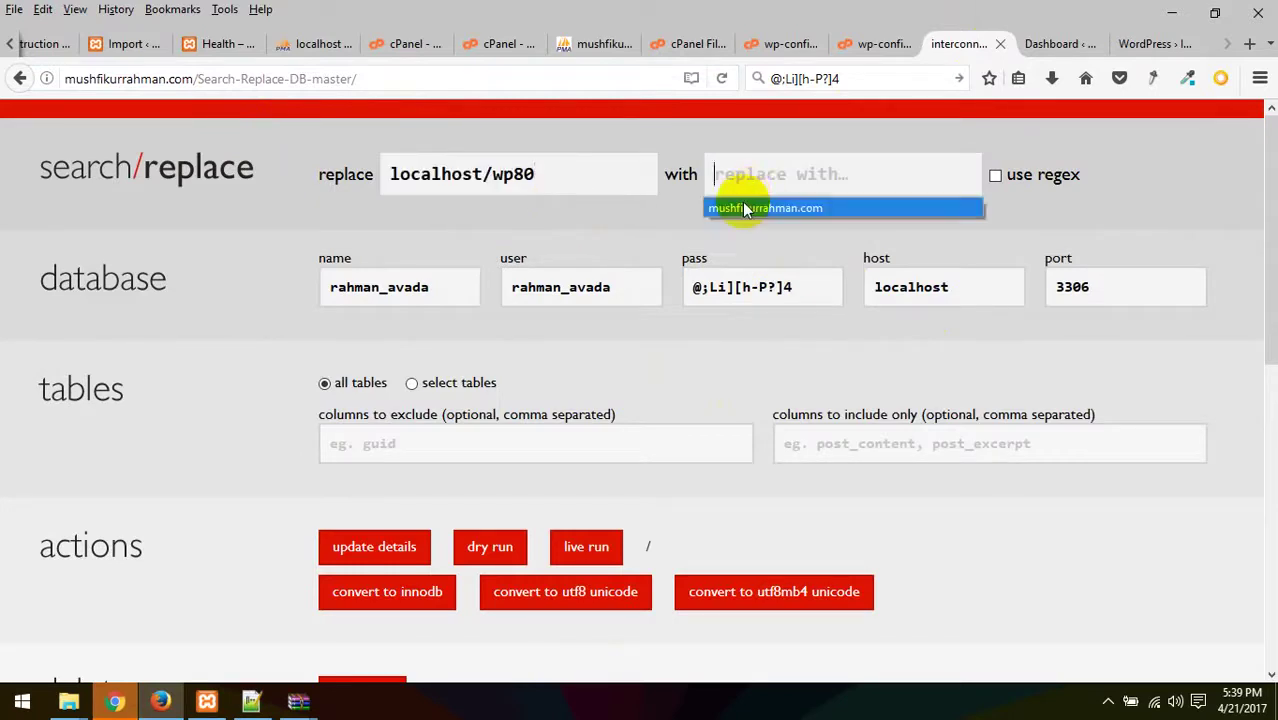
click(745, 206)
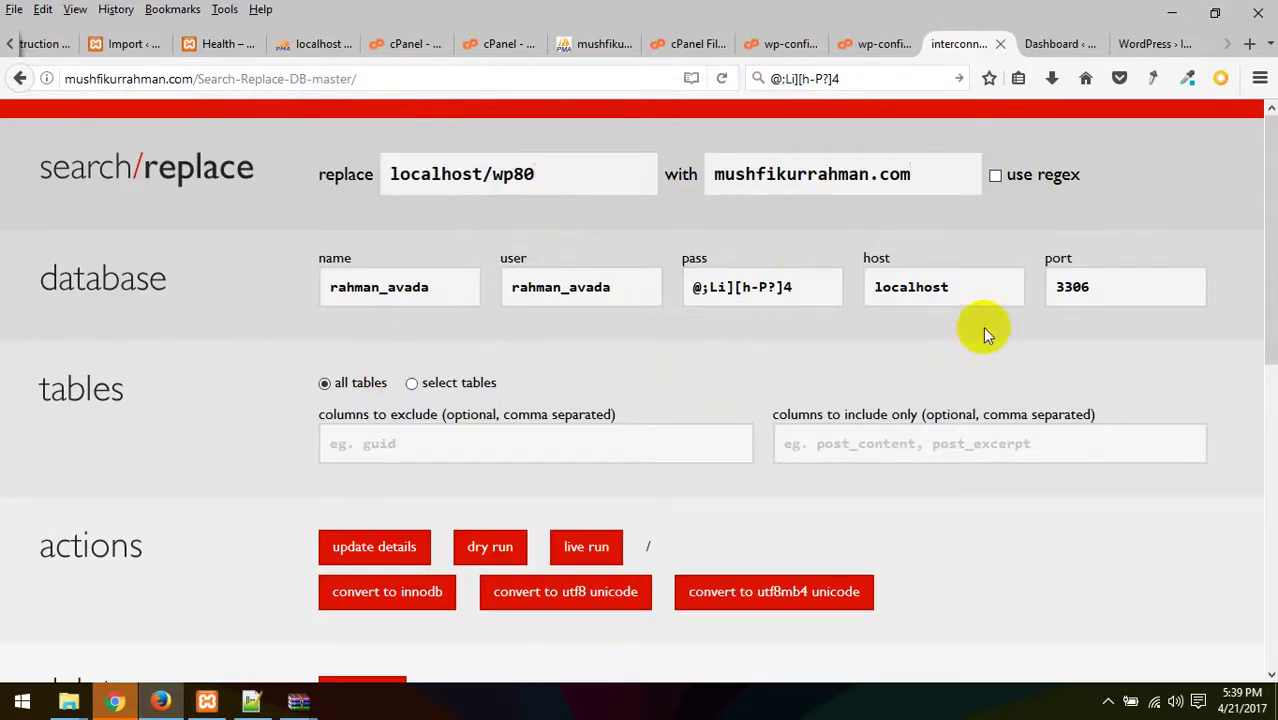
scroll(785, 362, down, 2)
click(588, 344)
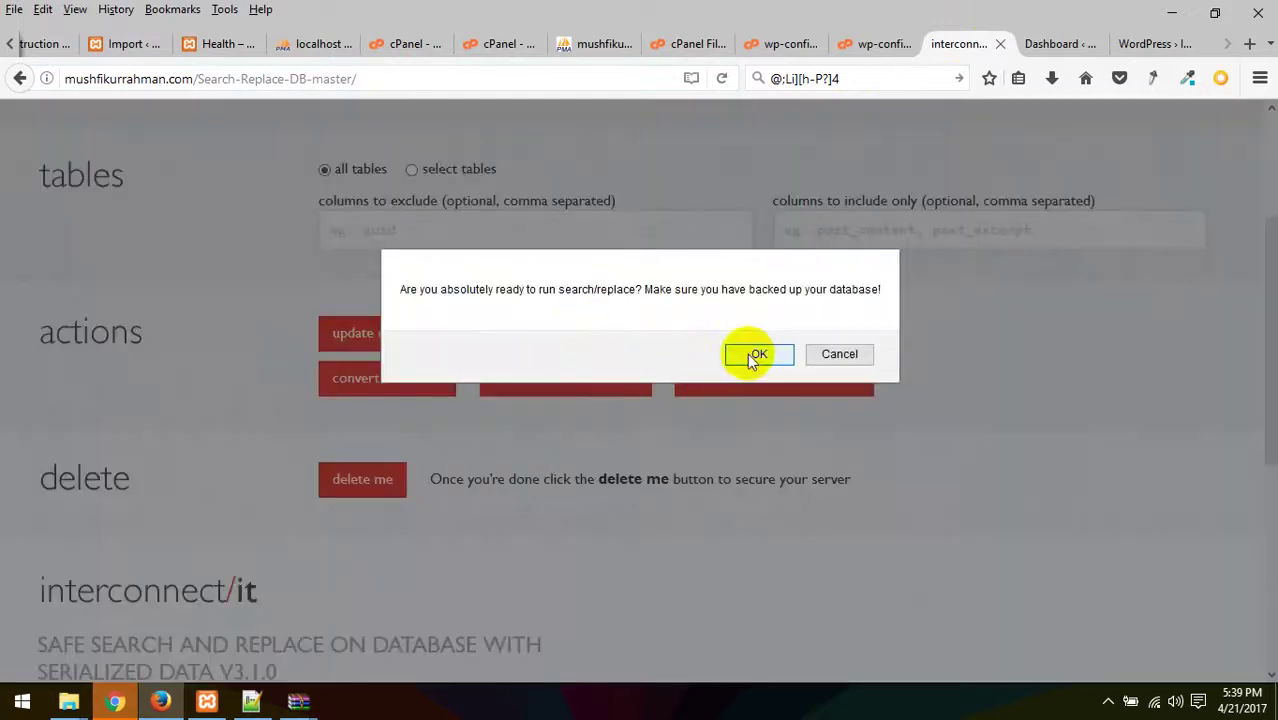
click(757, 355)
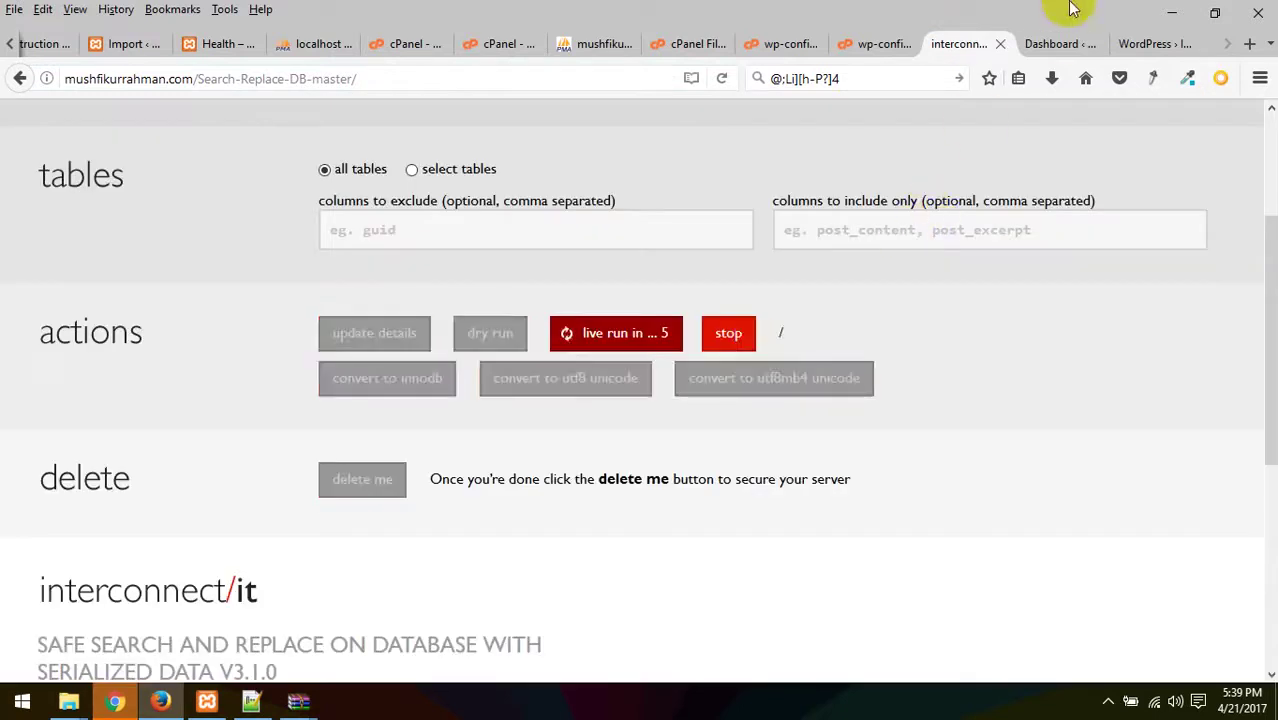
- Glance over the Dashboard, install page and wp-config.php editor, ending on the File Manager listing
click(1062, 42)
click(1150, 43)
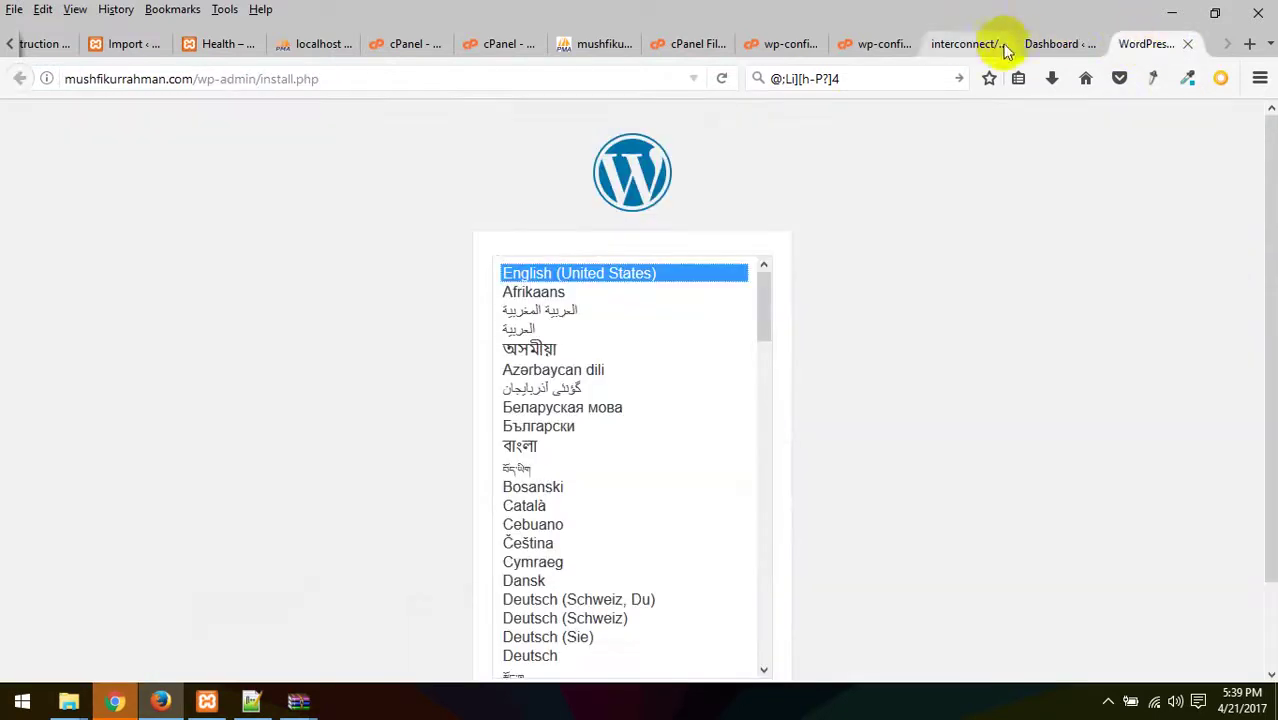
click(878, 40)
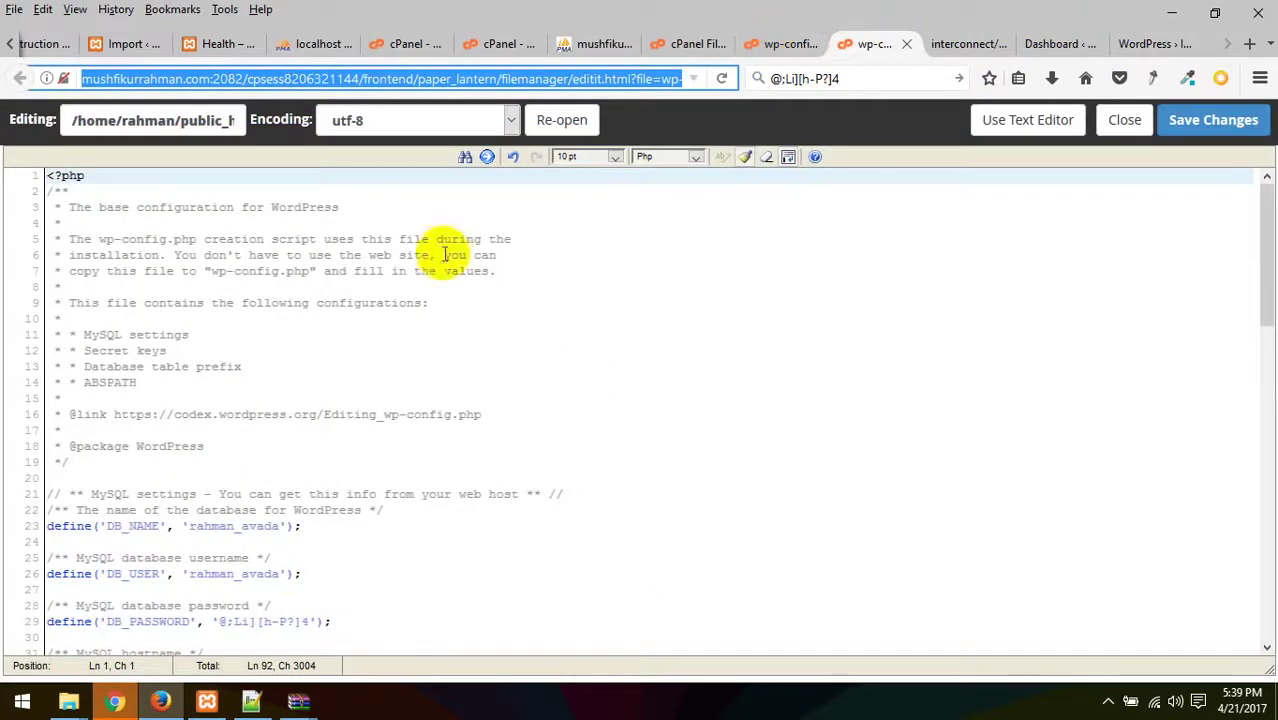
scroll(322, 455, down, 2)
click(690, 44)
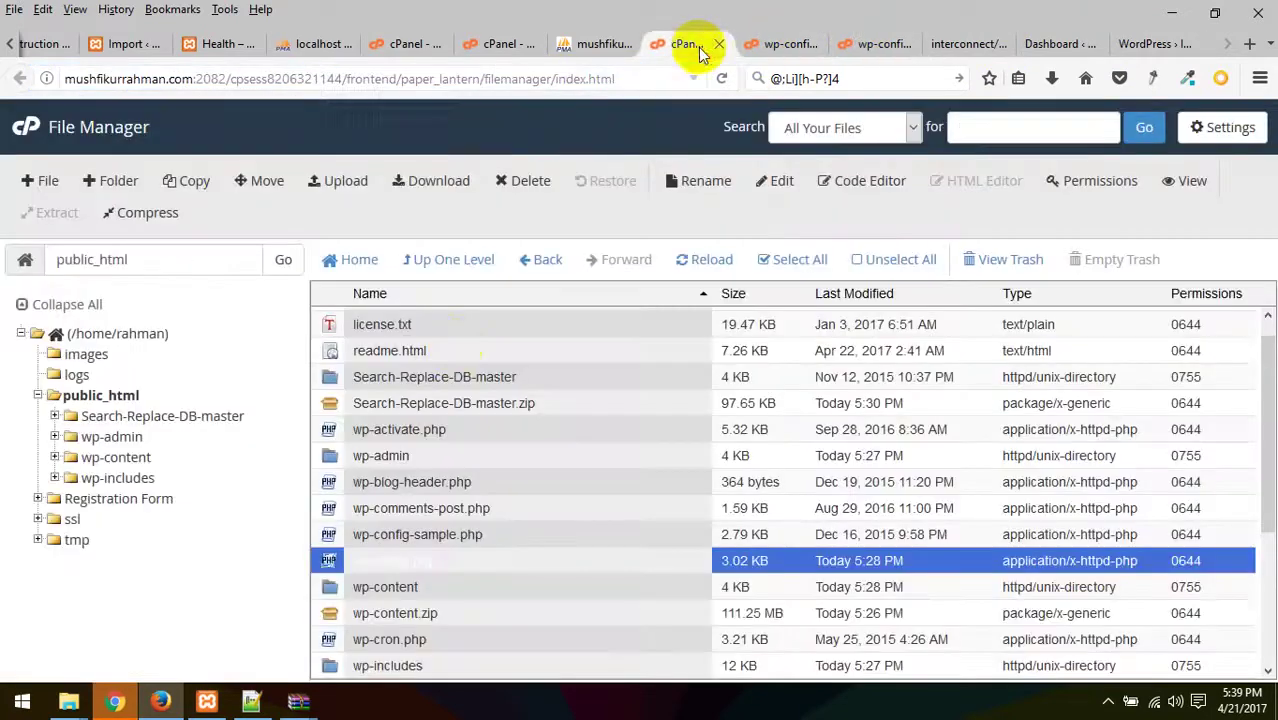
- Open cPanel's MySQL Databases in a new tab and select the rahman_avada username under Current Users
click(525, 46)
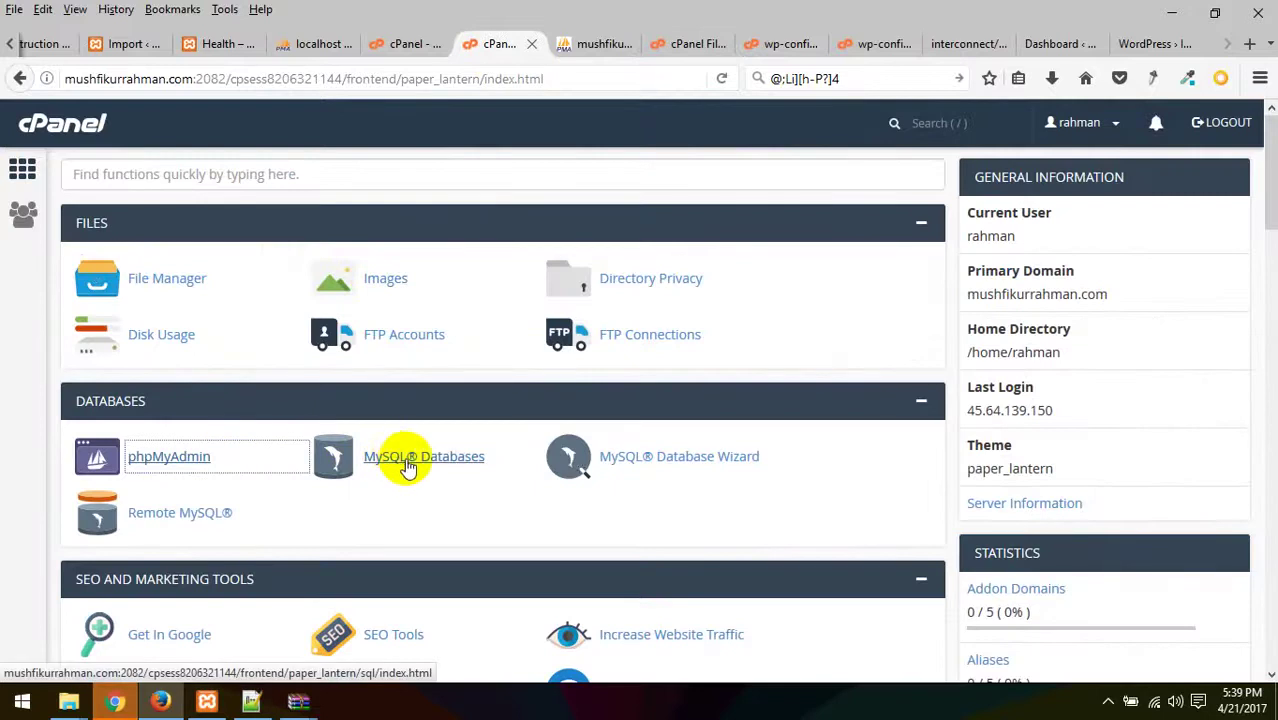
right_click(465, 463)
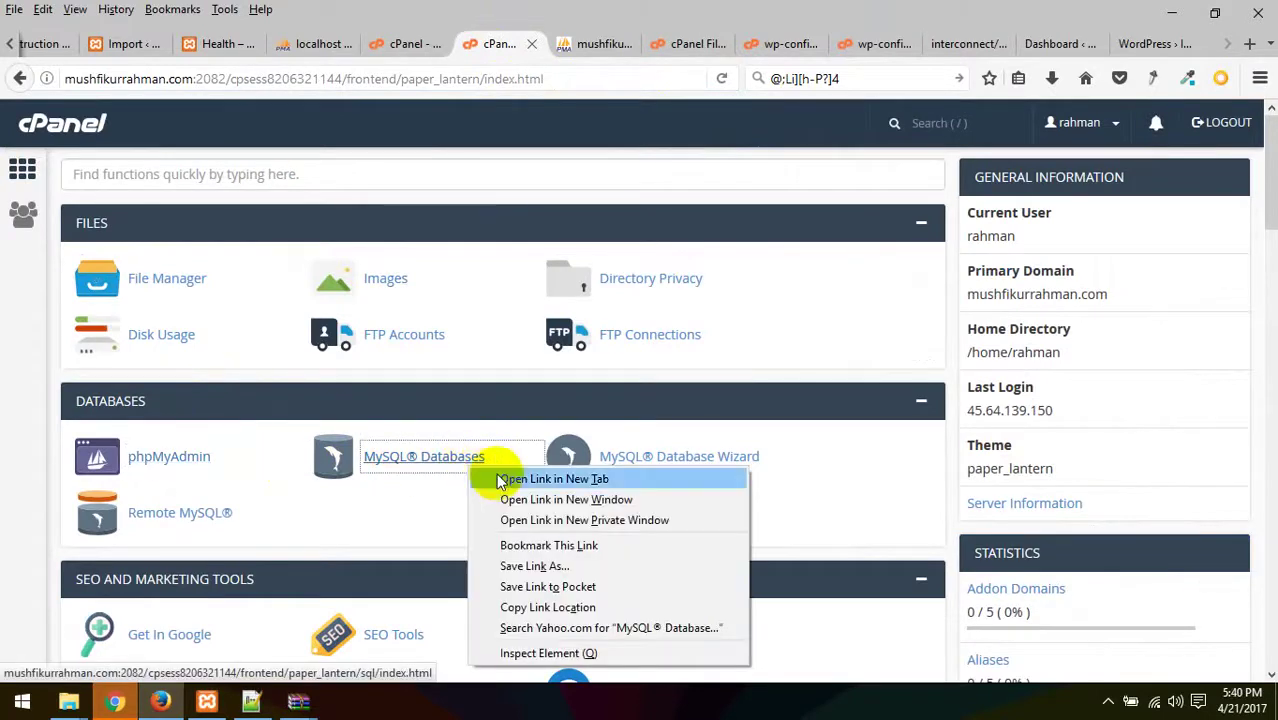
click(496, 474)
click(570, 47)
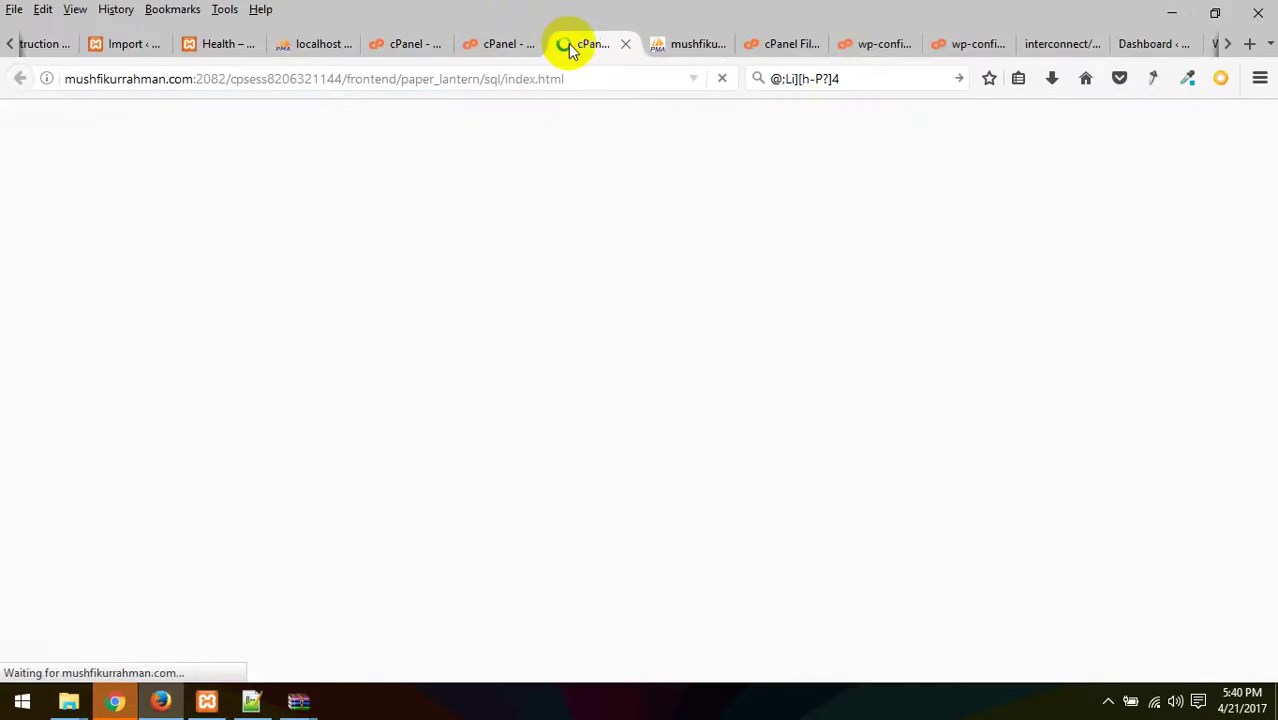
scroll(220, 416, down, 5)
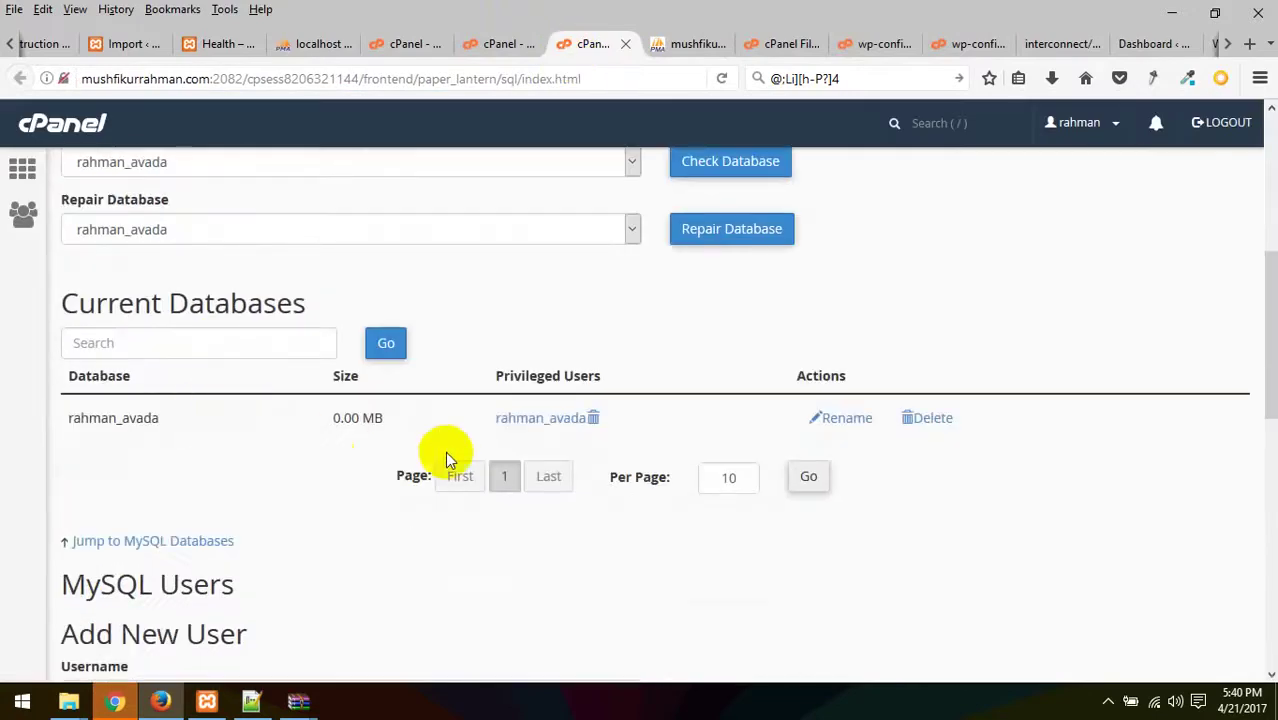
scroll(322, 457, down, 3)
scroll(285, 442, down, 3)
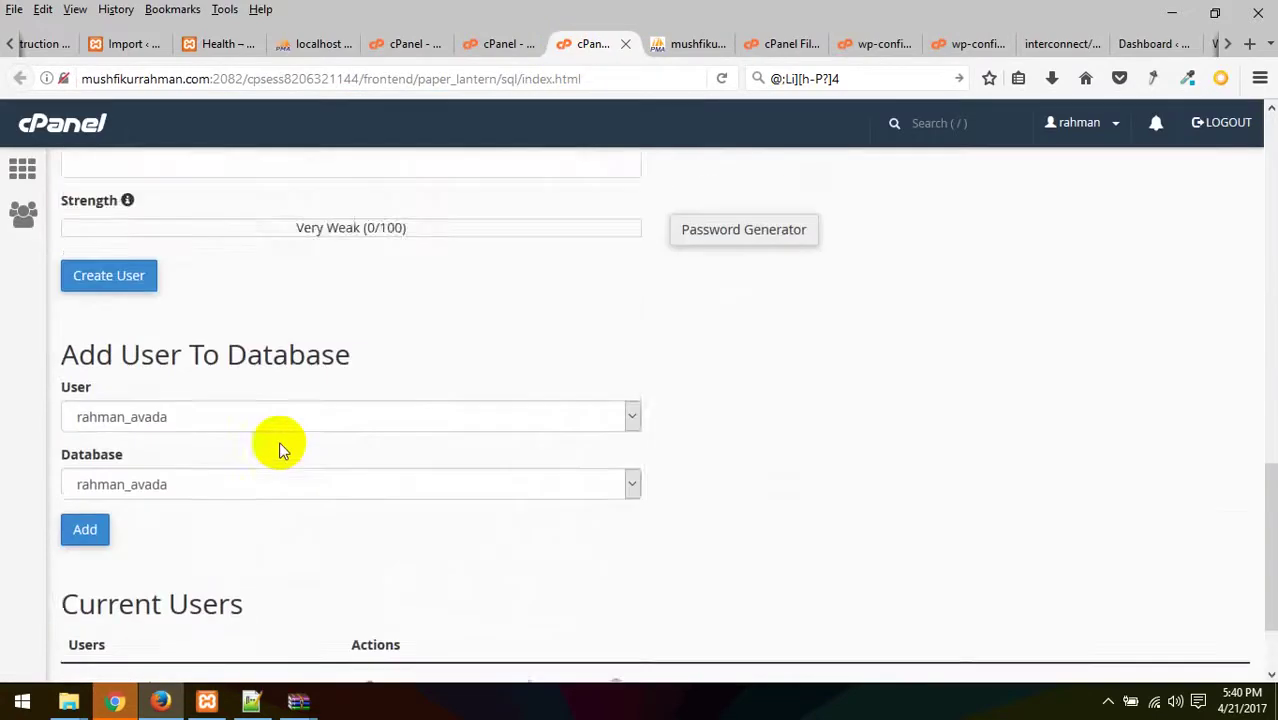
scroll(280, 450, down, 2)
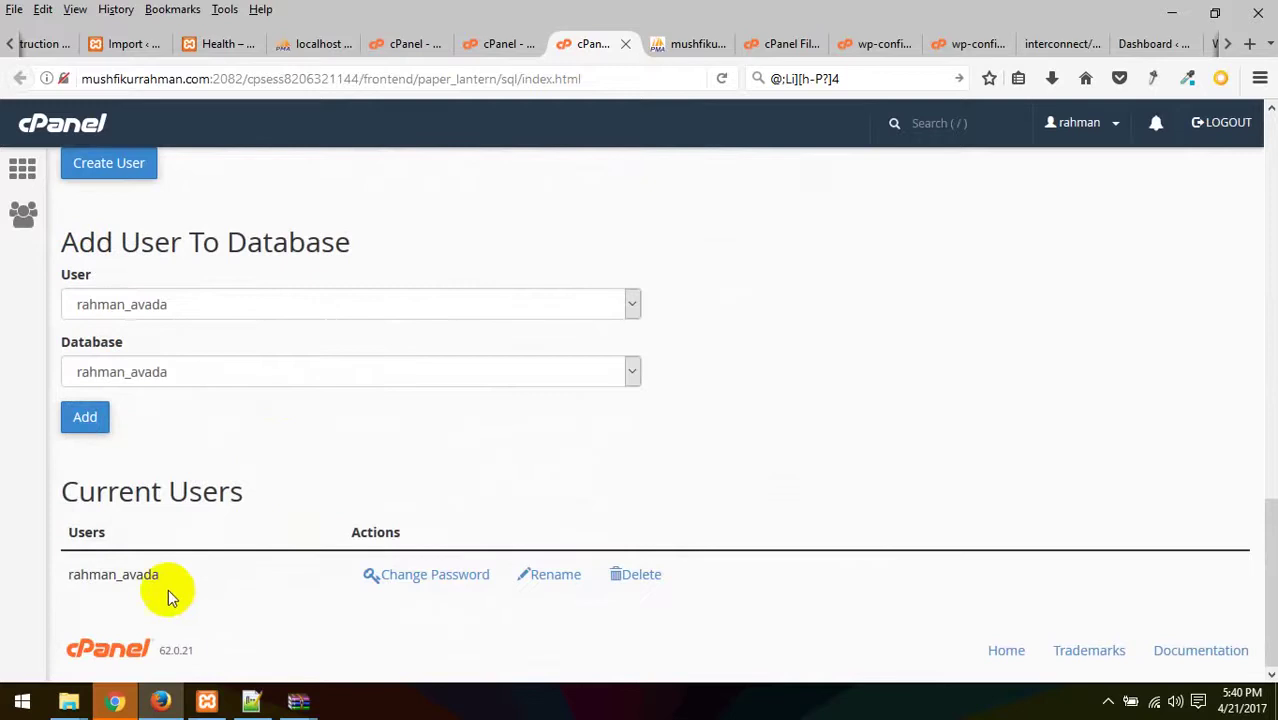
drag(168, 589, 70, 586)
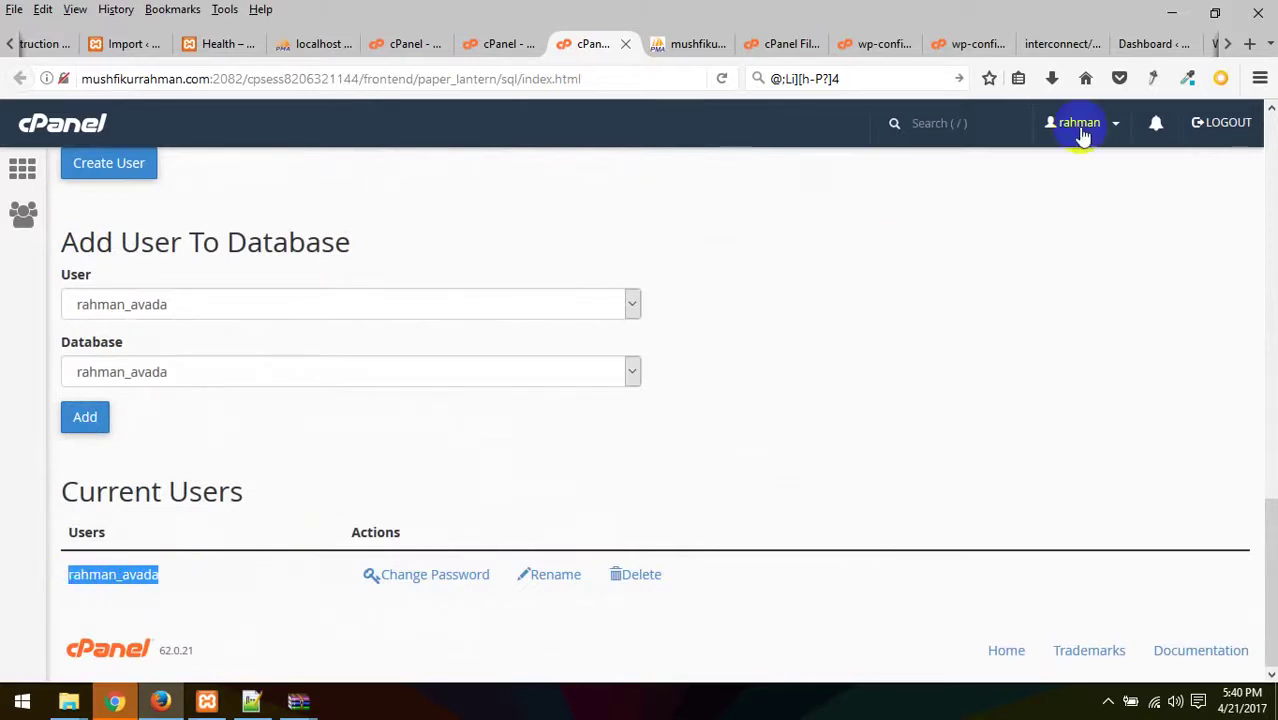
click(703, 43)
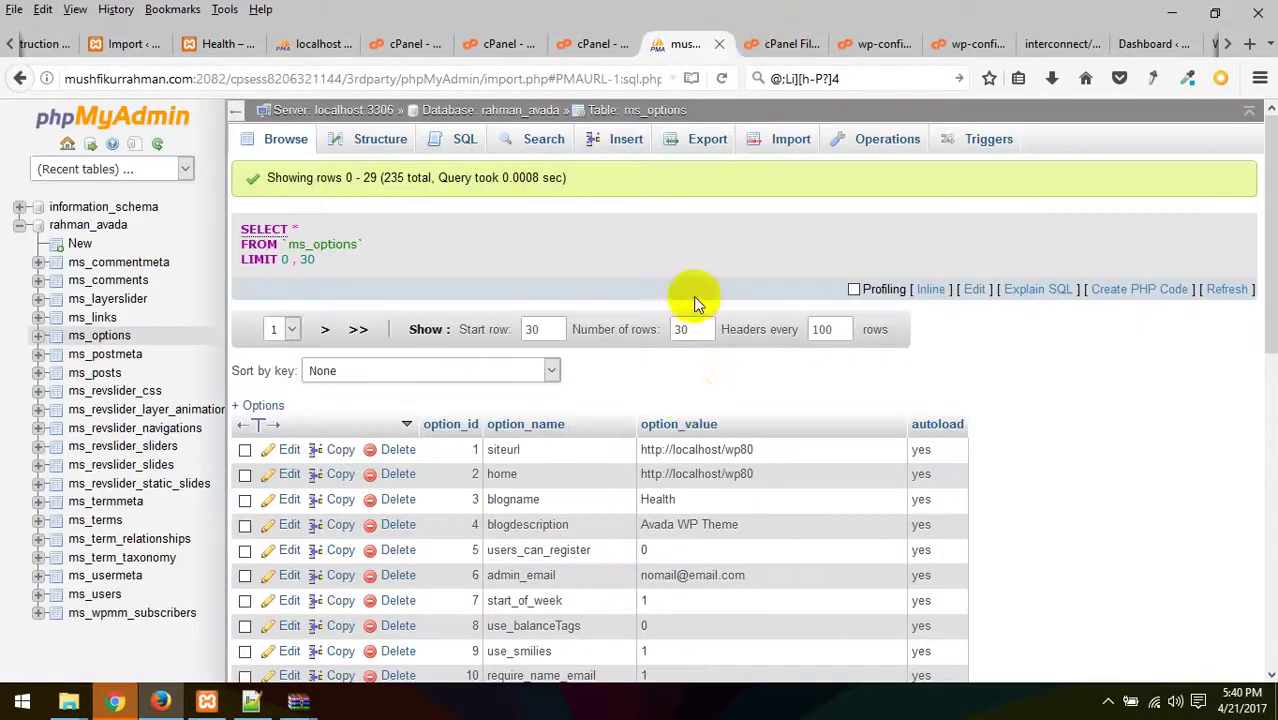
click(104, 337)
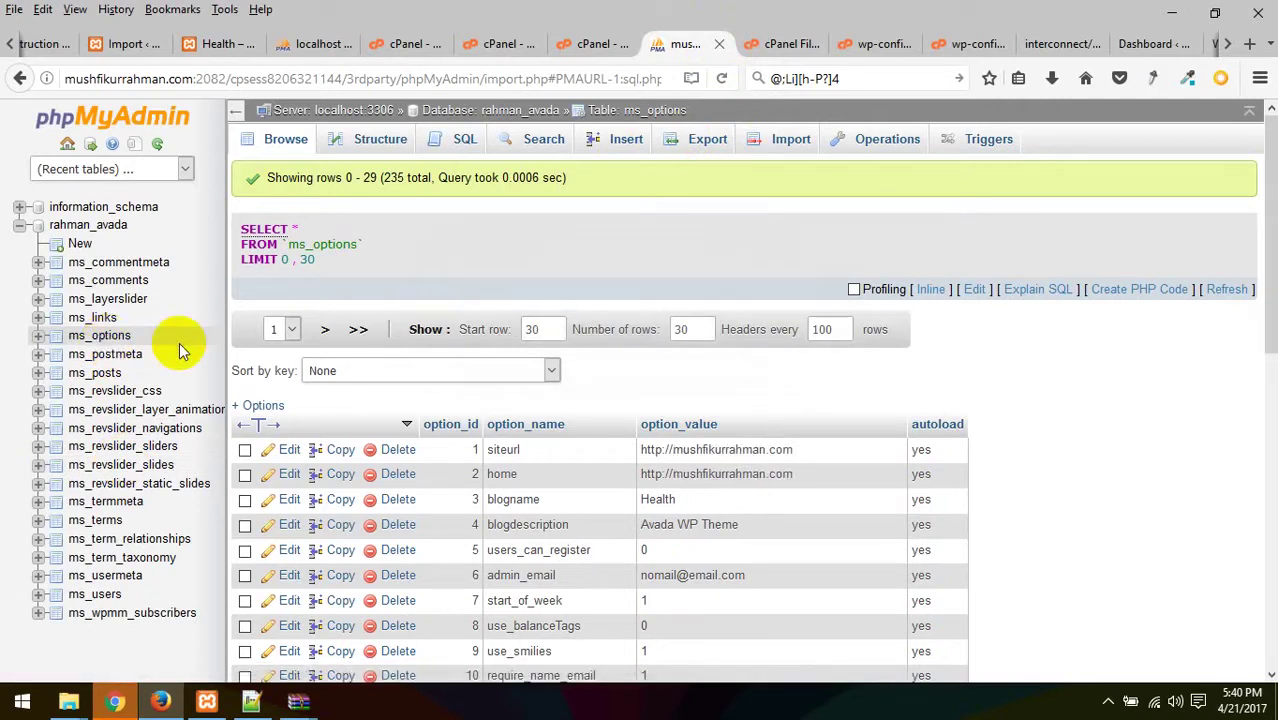
click(785, 45)
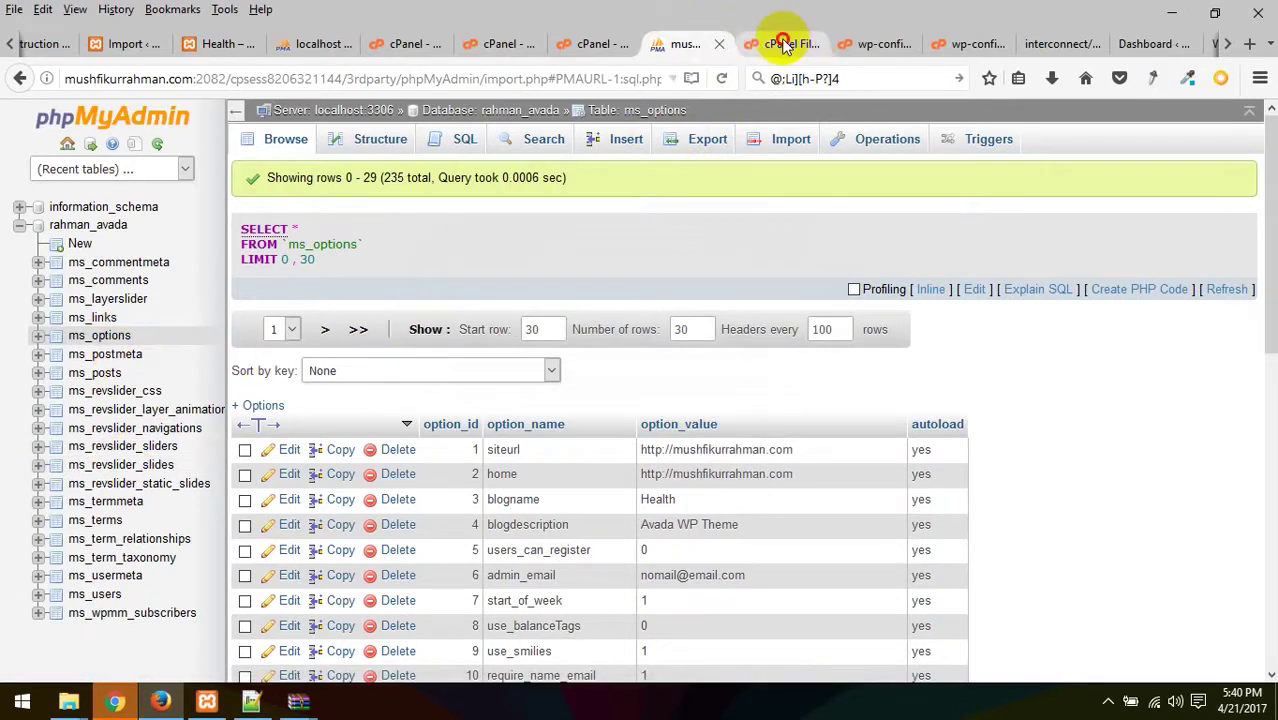
- Select DB_NAME and DB_USER in wp-config.php and compare them with cPanel's MySQL users
click(873, 46)
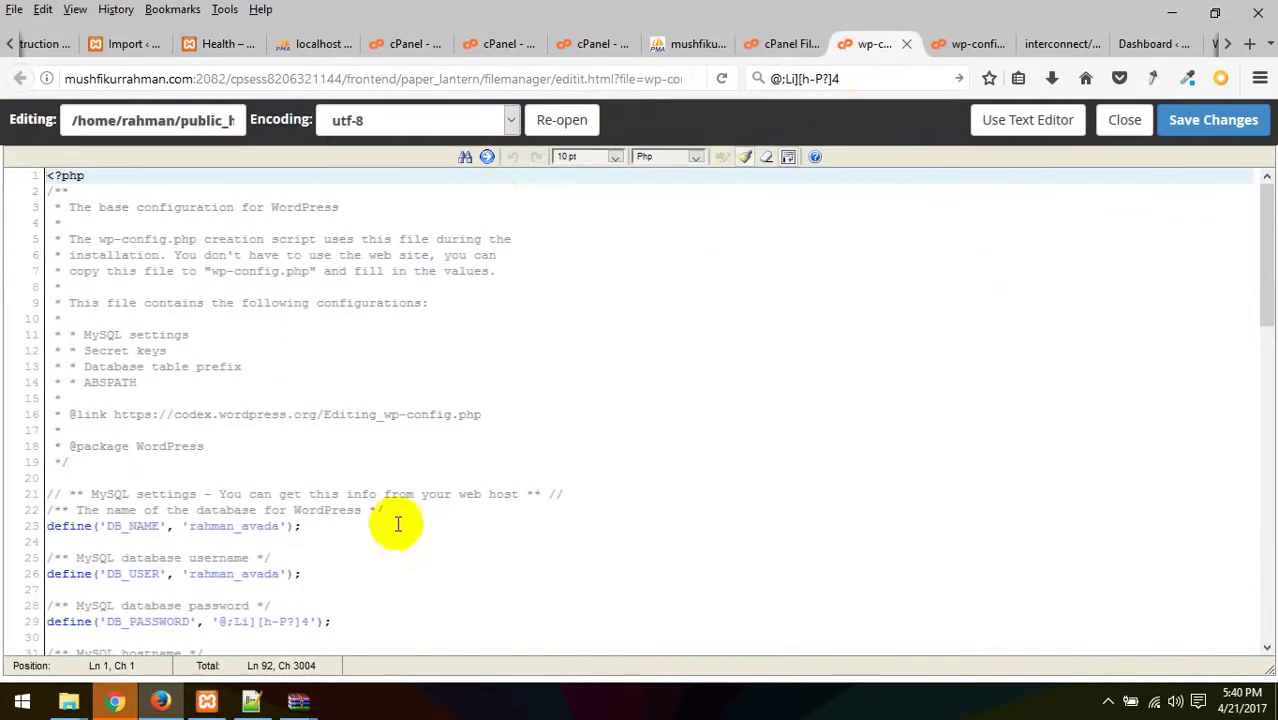
drag(280, 528, 203, 530)
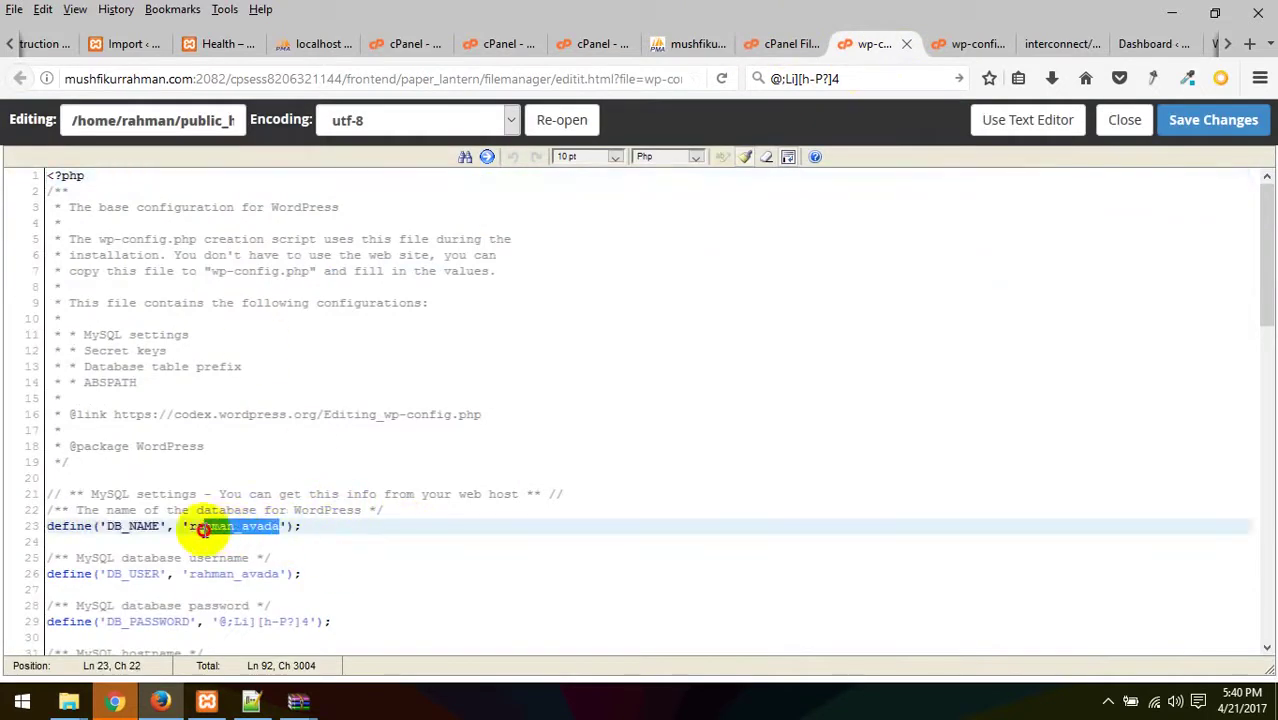
key(Right)
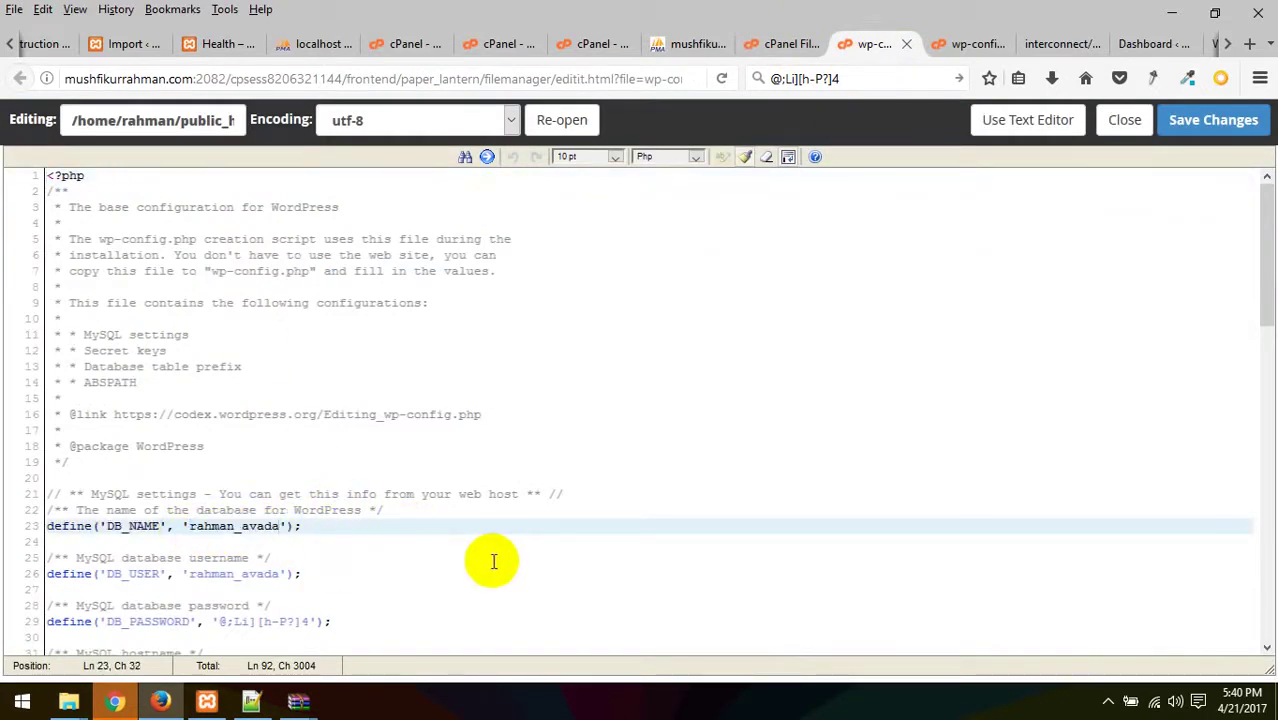
drag(280, 576, 198, 578)
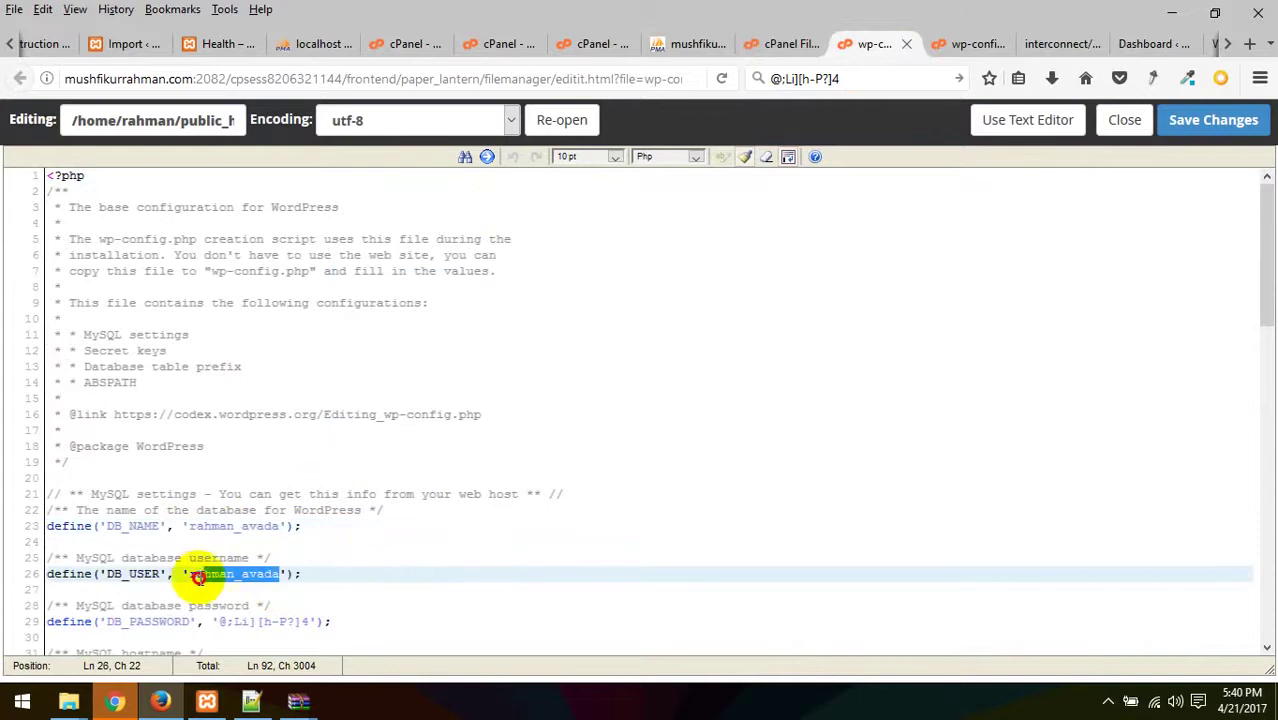
click(599, 43)
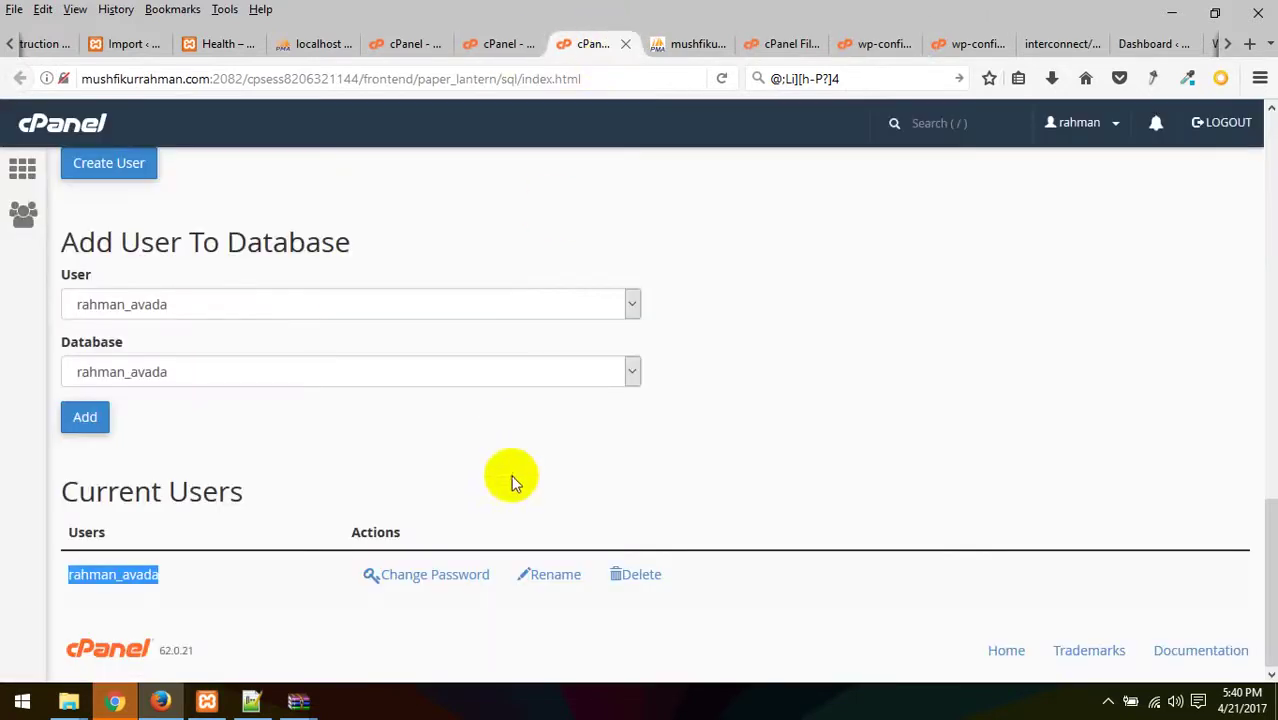
scroll(411, 476, up, 2)
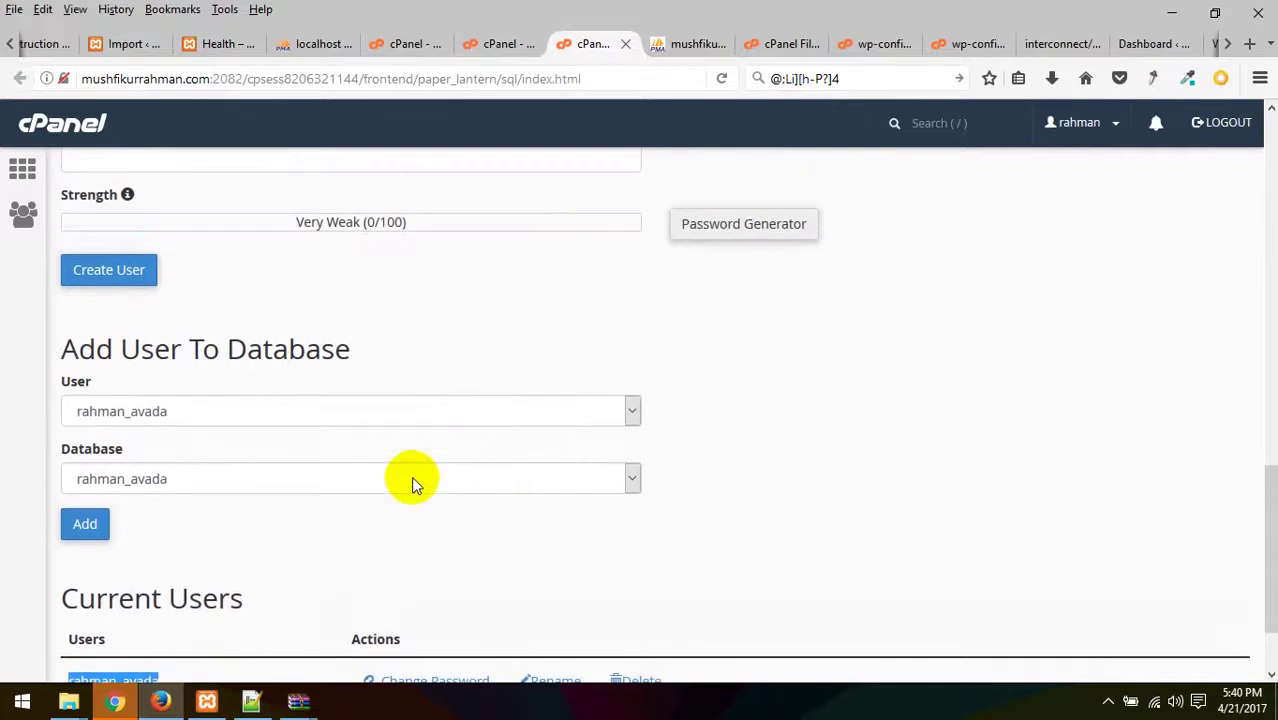
- Reselect the DB_USER value and check it against the rahman_avada user on MySQL Databases
click(880, 43)
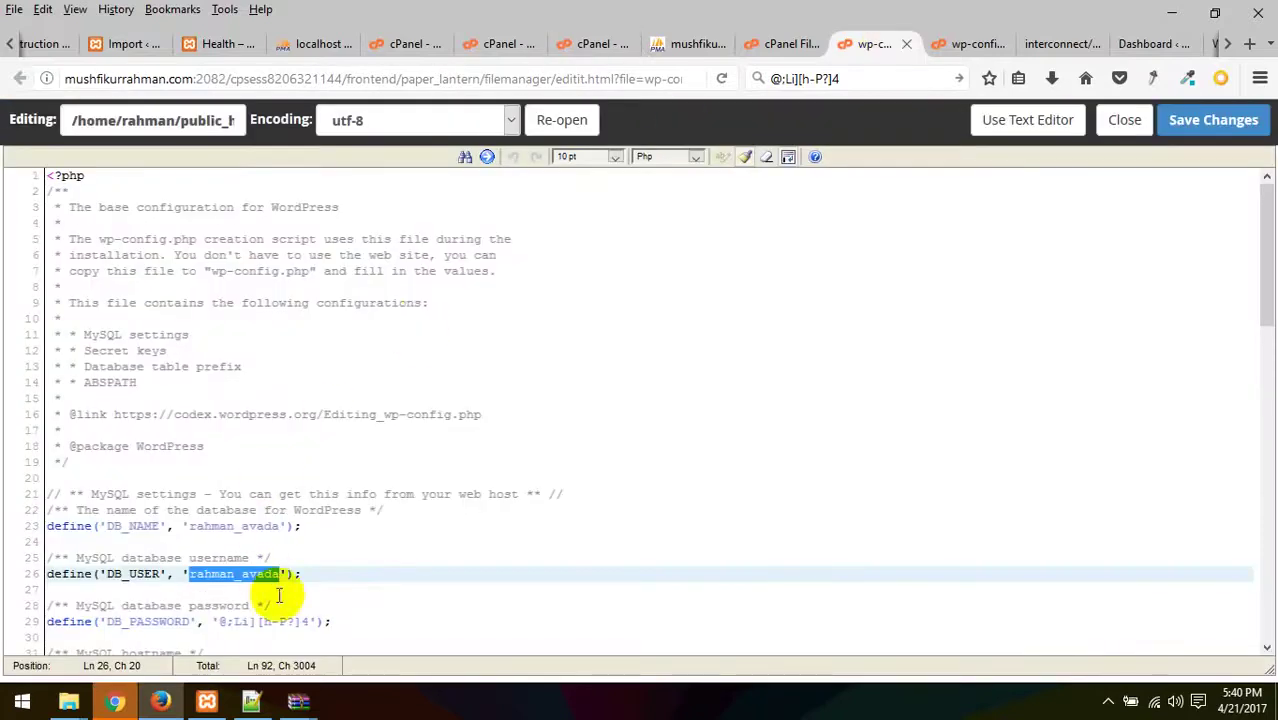
scroll(342, 613, down, 2)
click(281, 498)
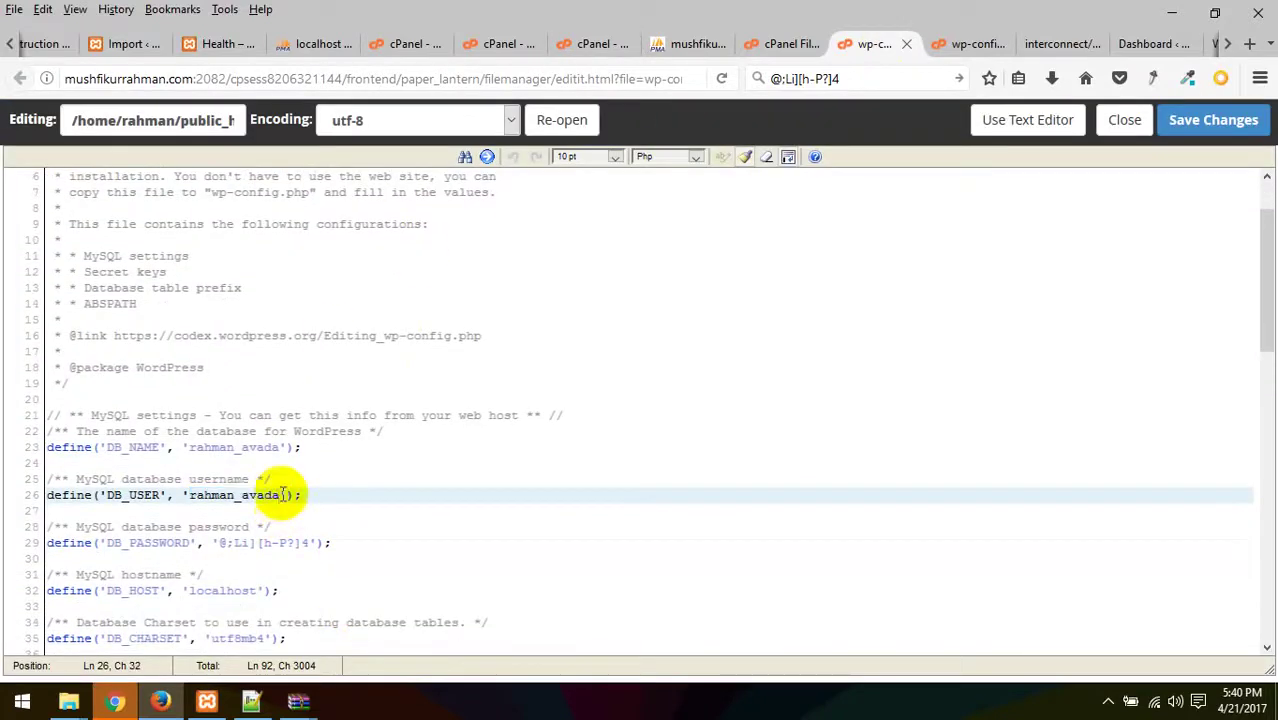
drag(281, 494, 190, 499)
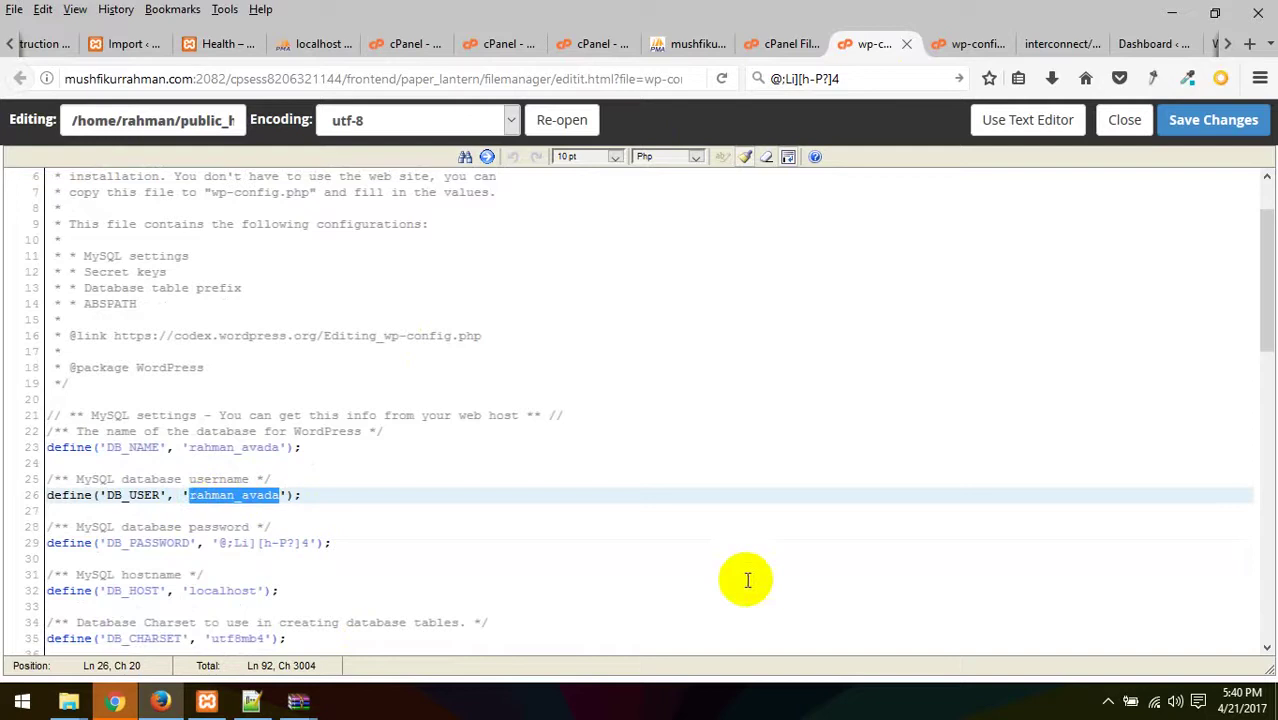
click(698, 43)
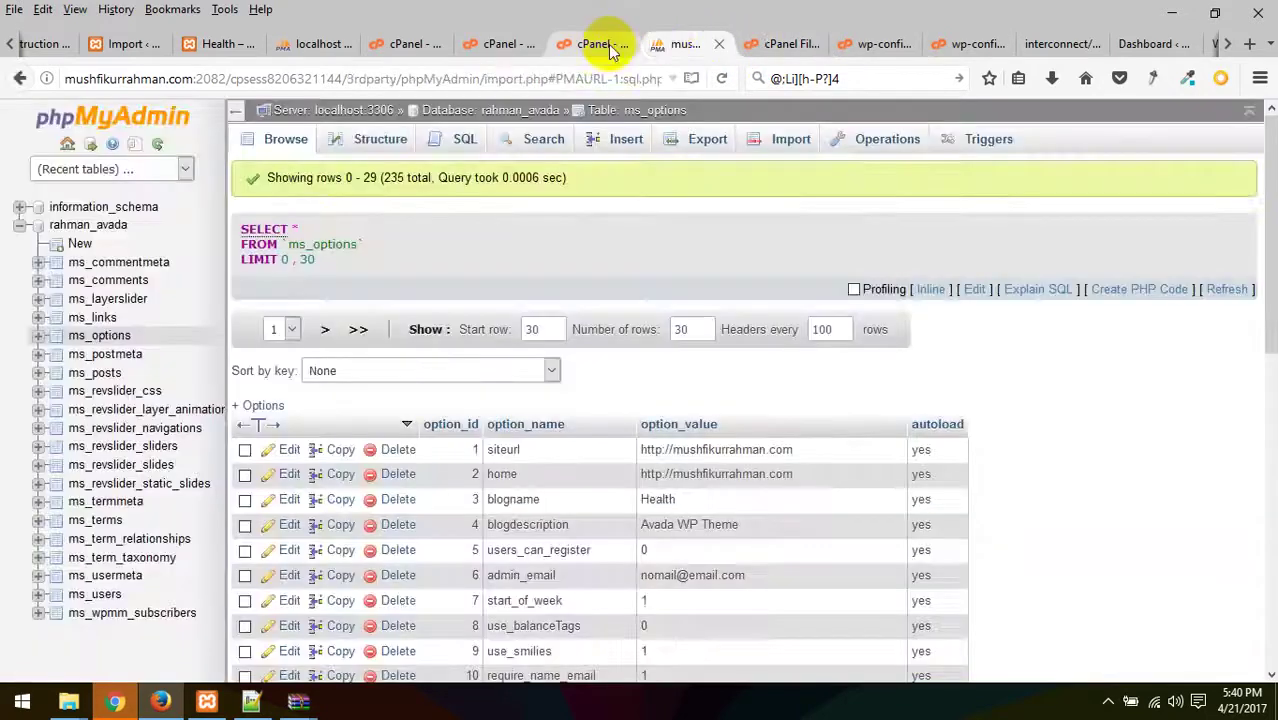
click(593, 45)
scroll(305, 339, up, 7)
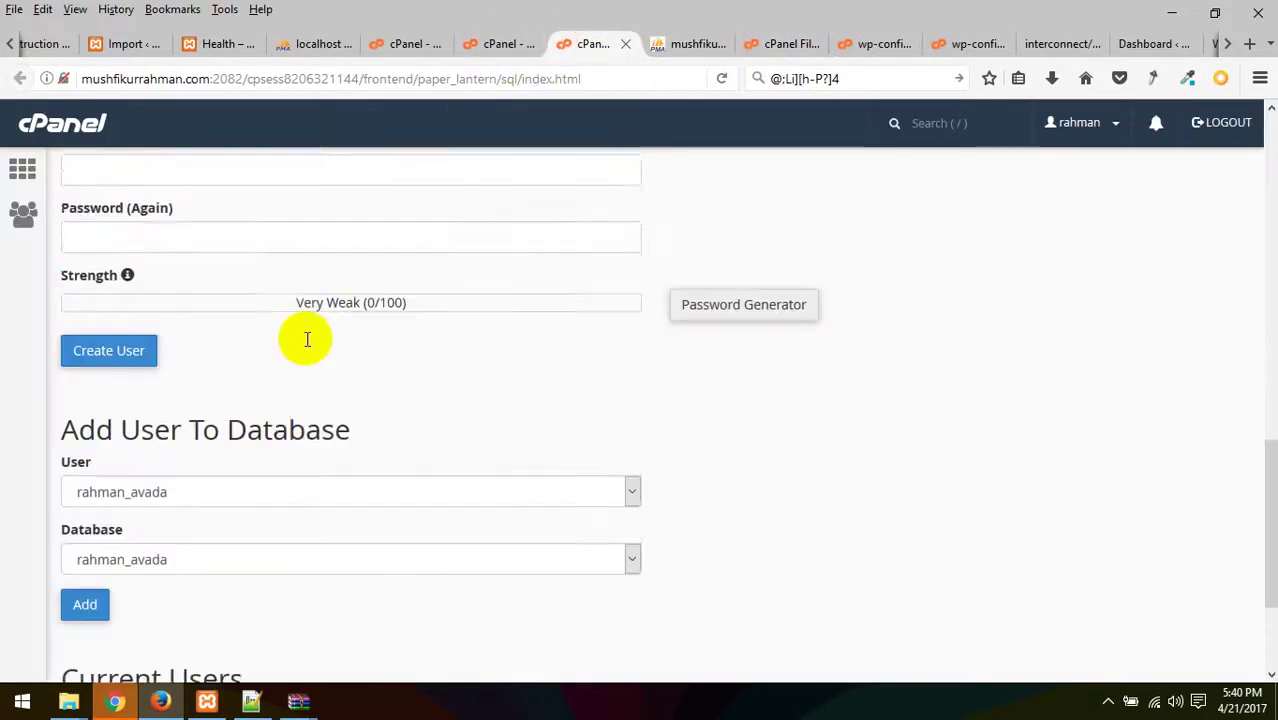
scroll(315, 345, up, 3)
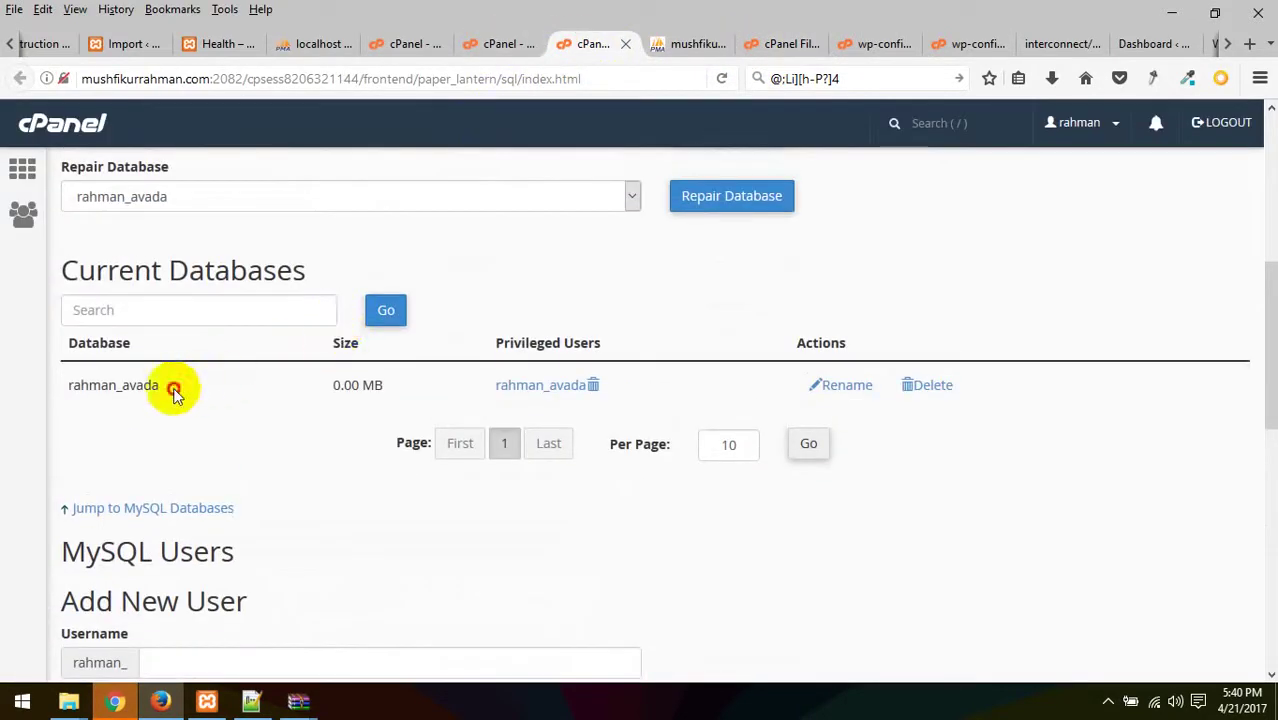
drag(171, 386, 67, 386)
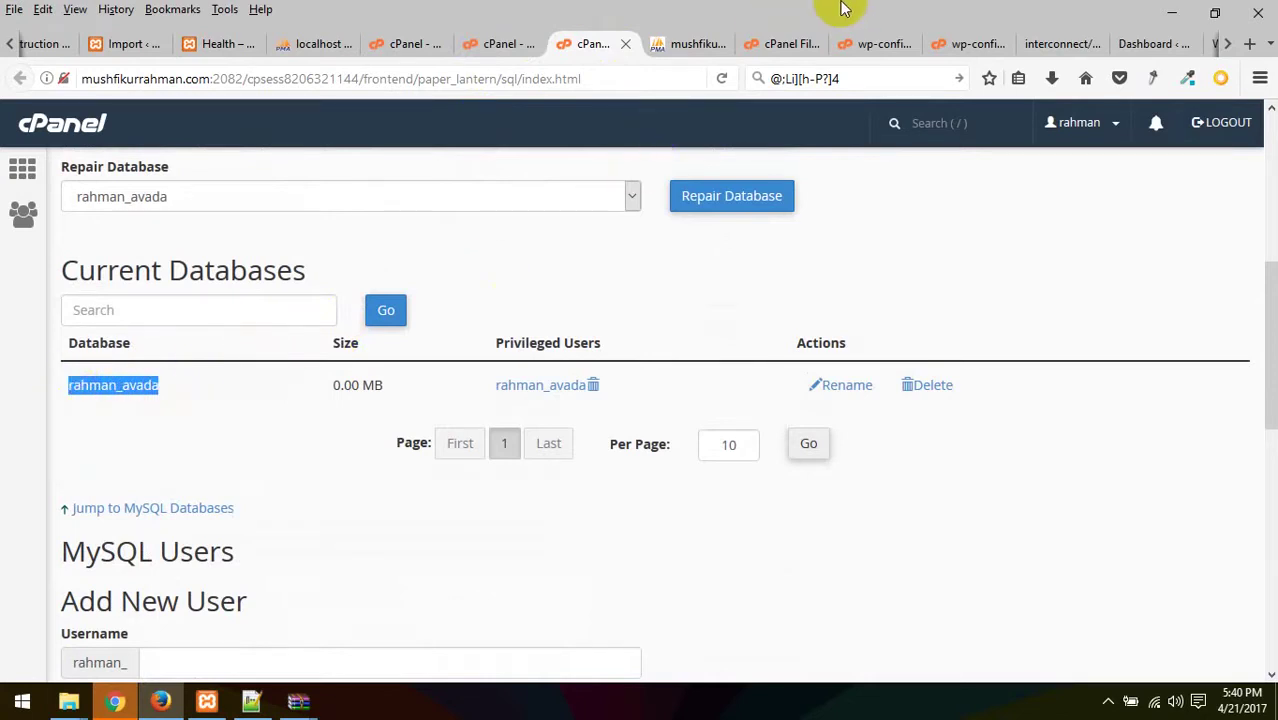
- Select the rahman_avada database name, then open the rahman_avada user's Set Password page
click(884, 45)
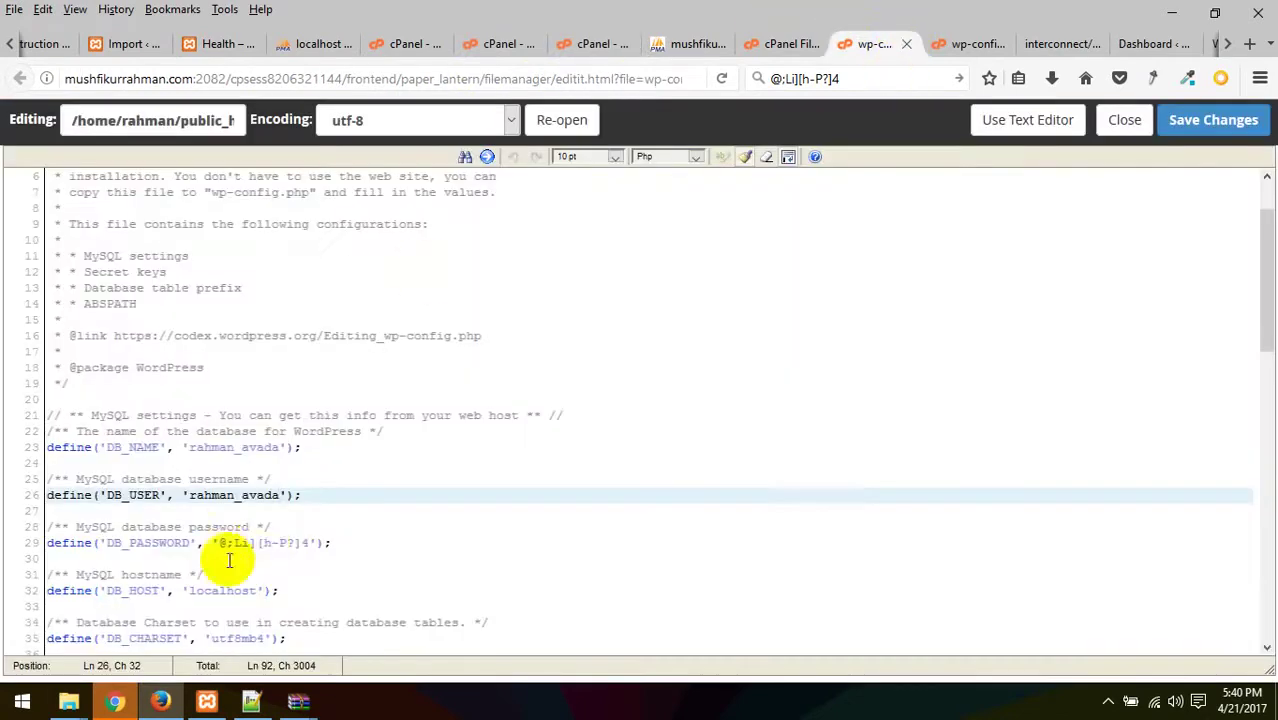
double_click(282, 447)
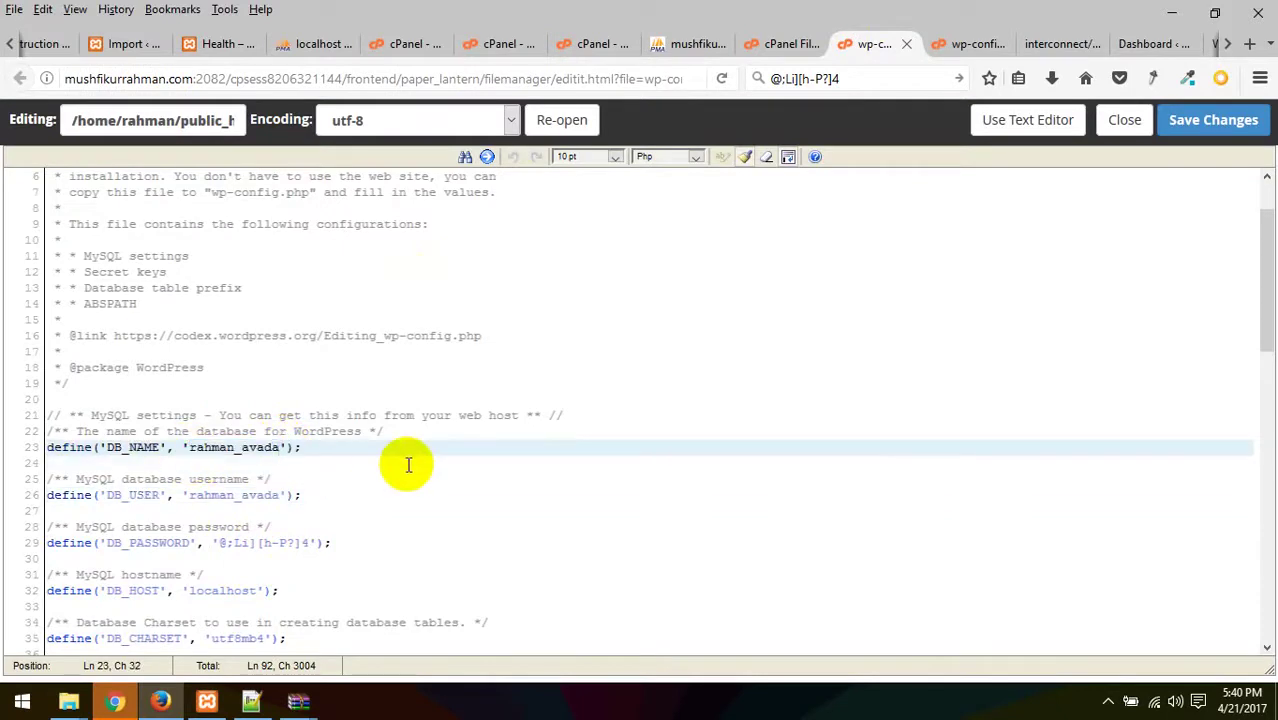
click(490, 31)
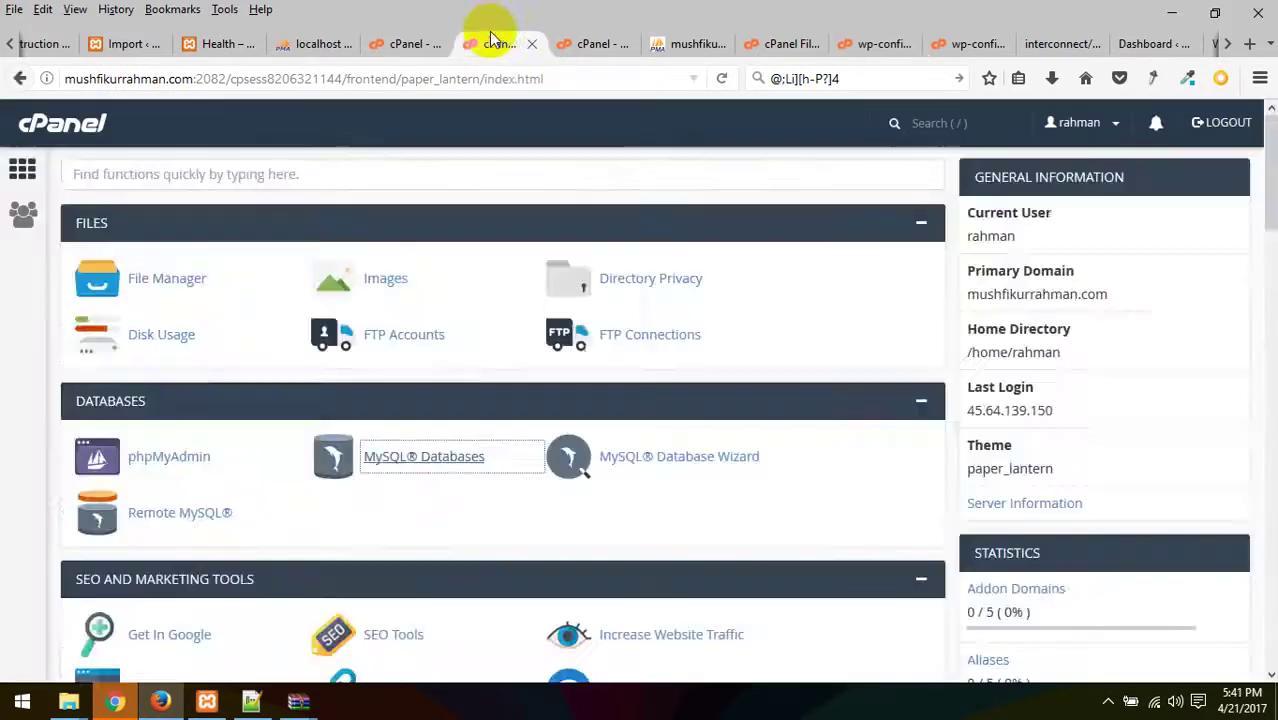
click(598, 43)
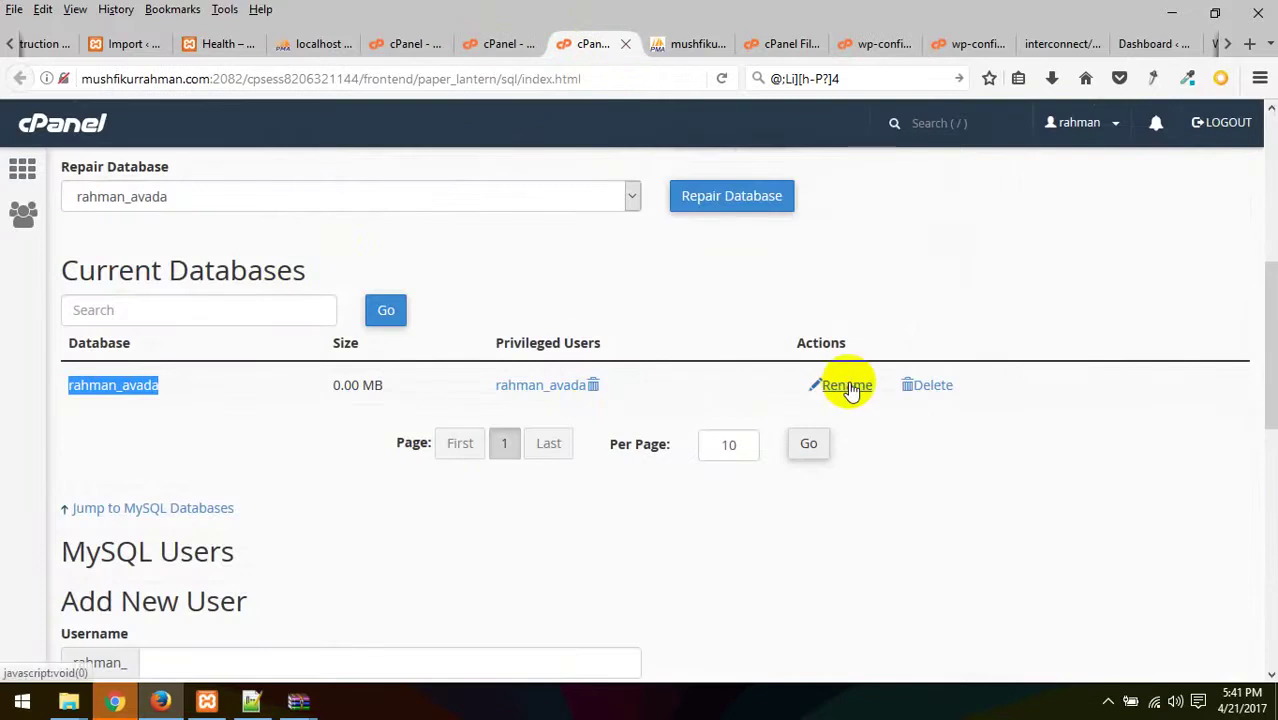
scroll(594, 412, down, 2)
scroll(594, 412, down, 5)
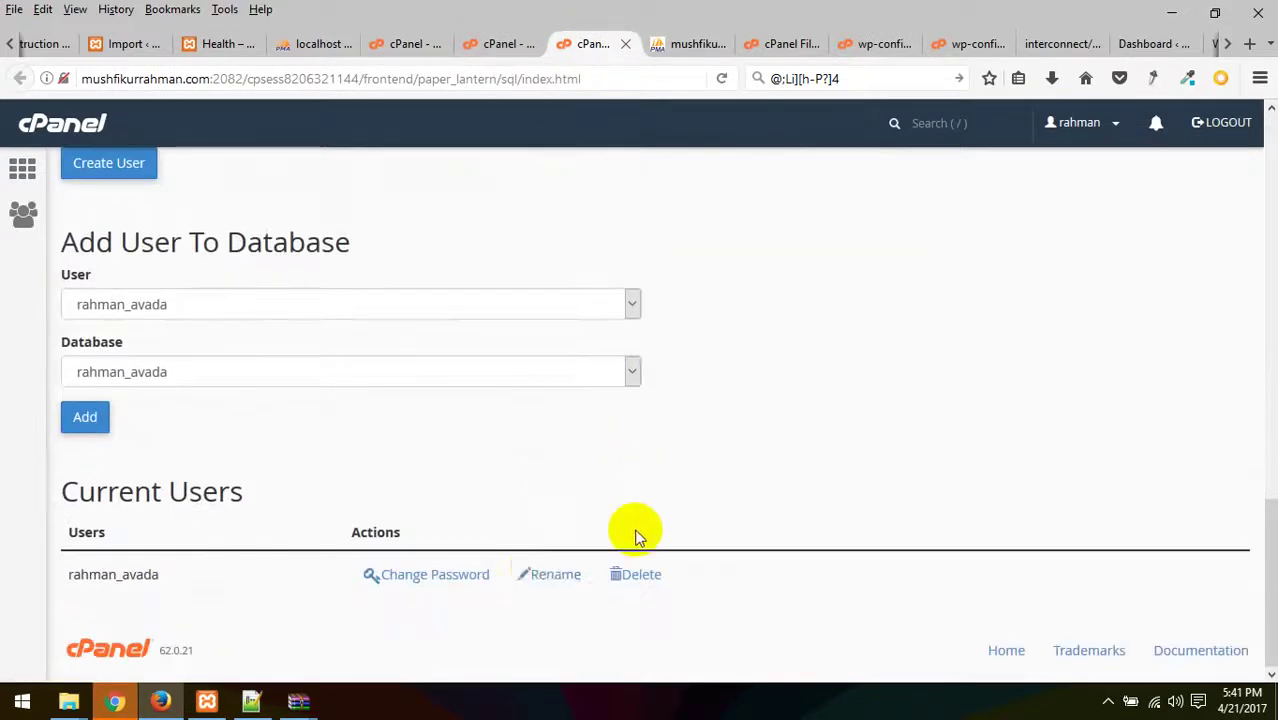
click(452, 574)
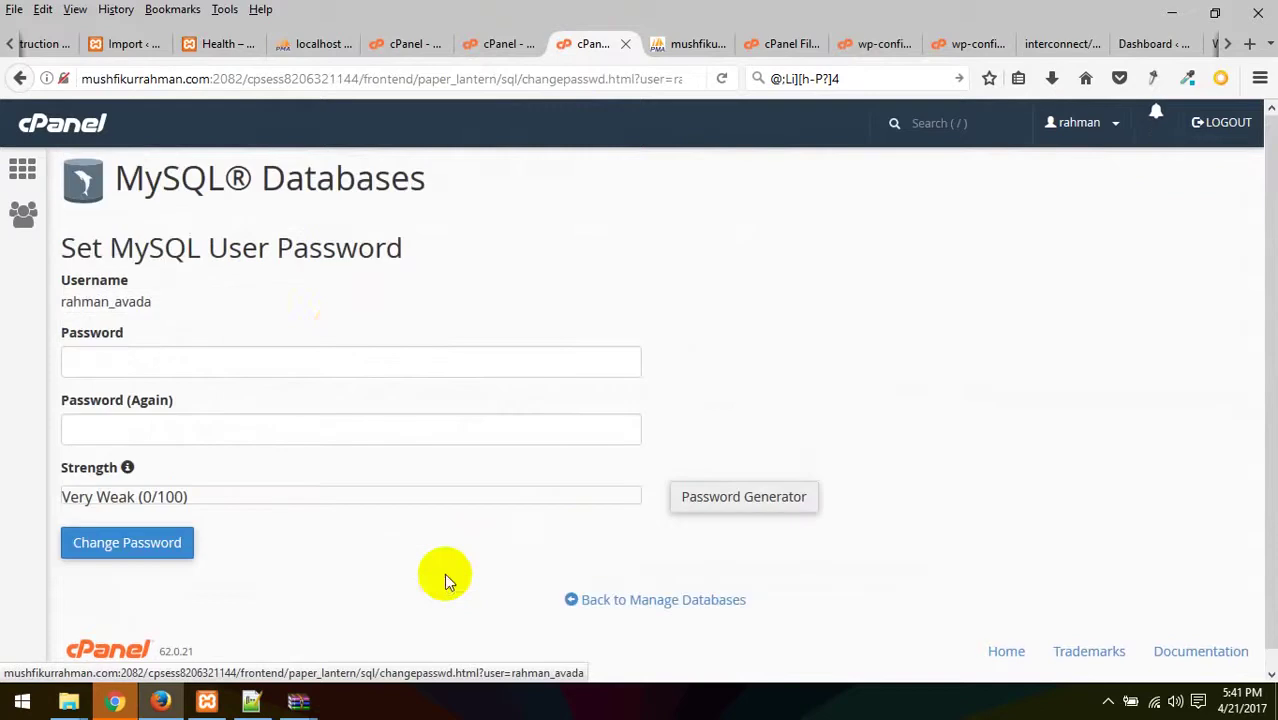
- Generate a very strong password and set it as the database user's new password
click(716, 492)
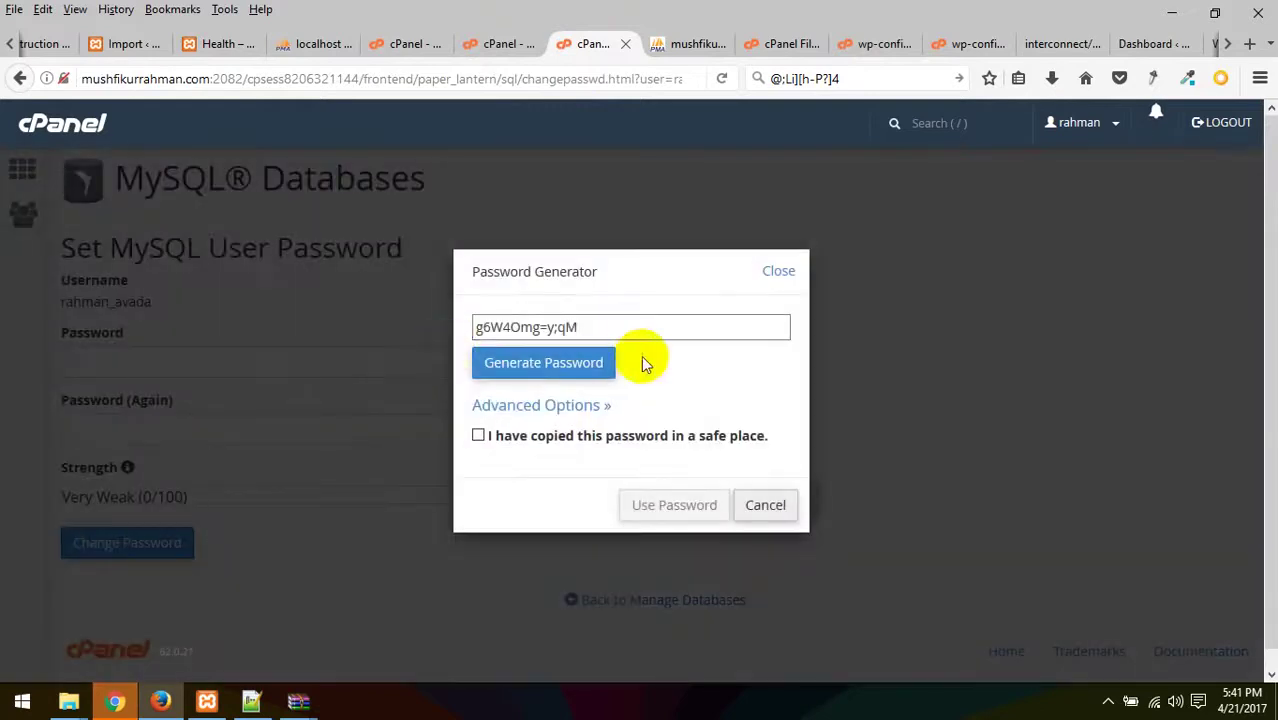
click(538, 370)
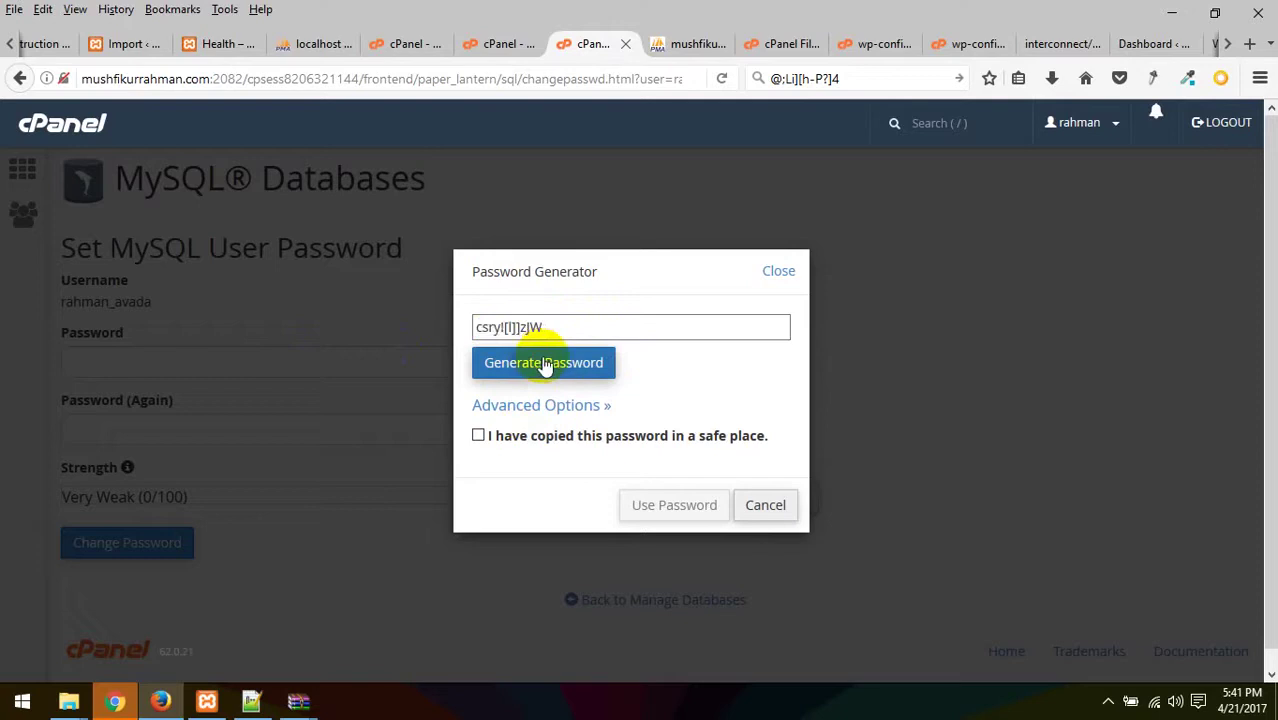
click(490, 412)
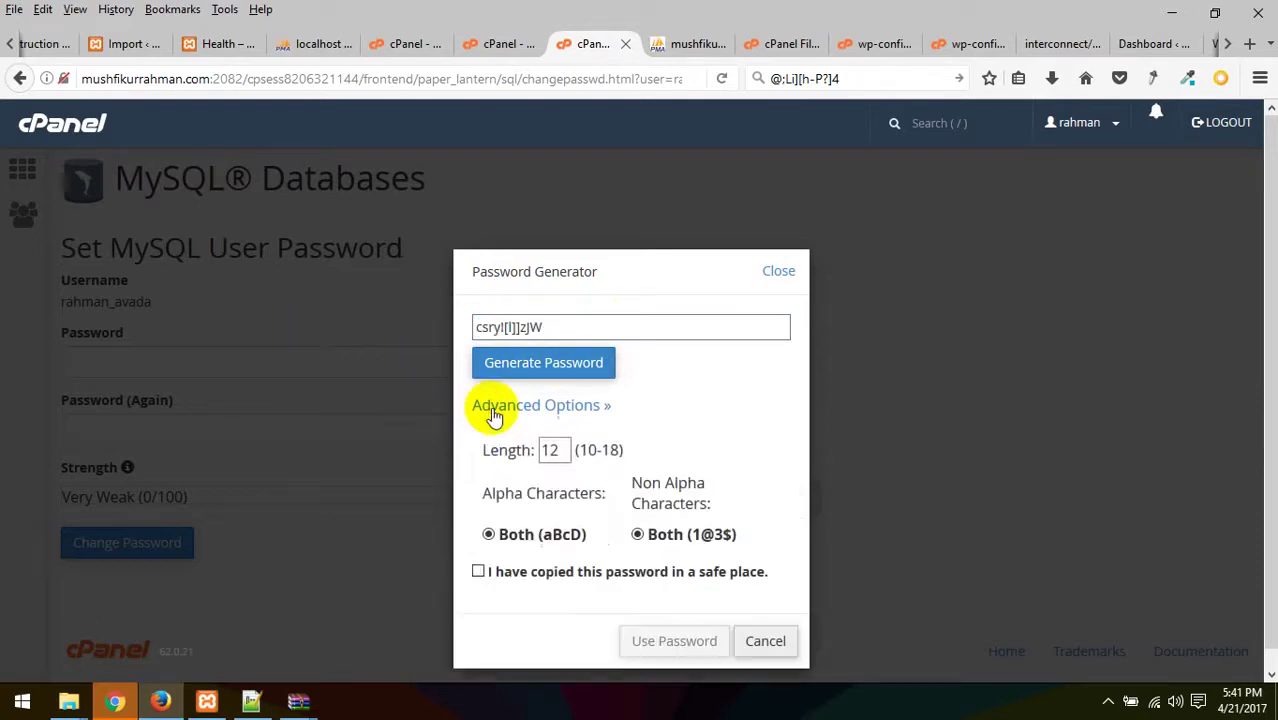
click(512, 410)
click(527, 443)
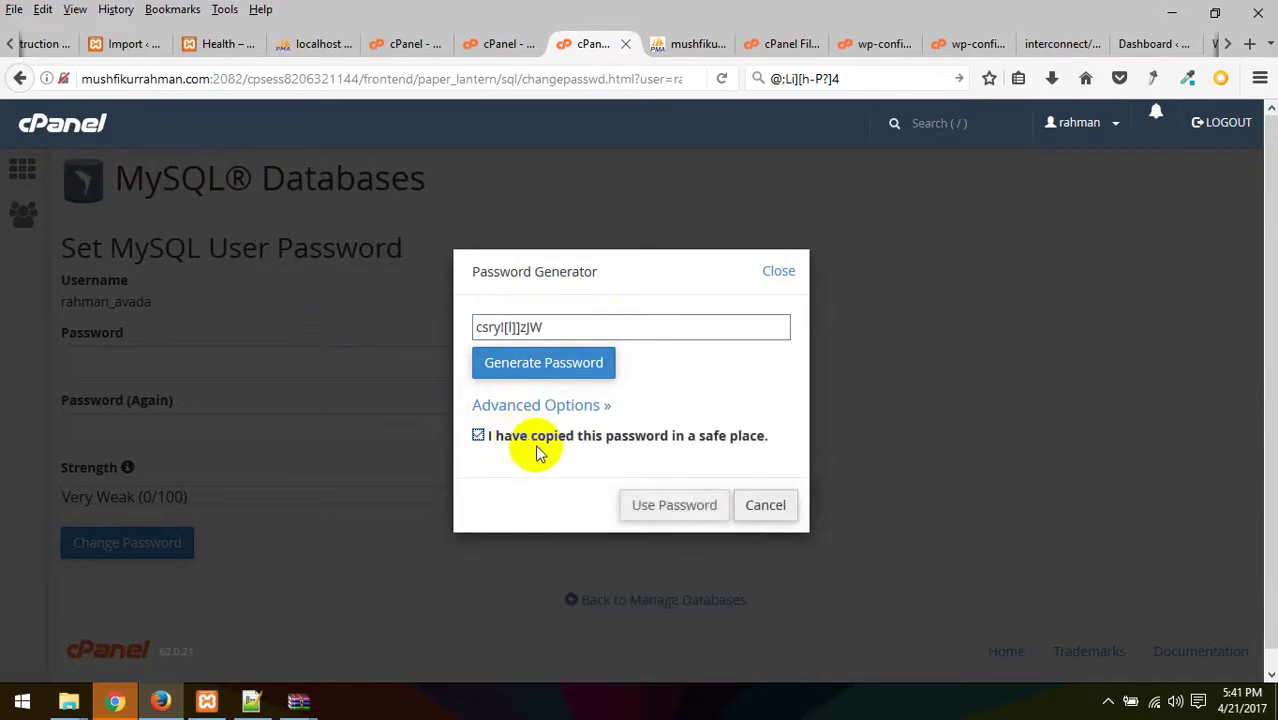
click(672, 506)
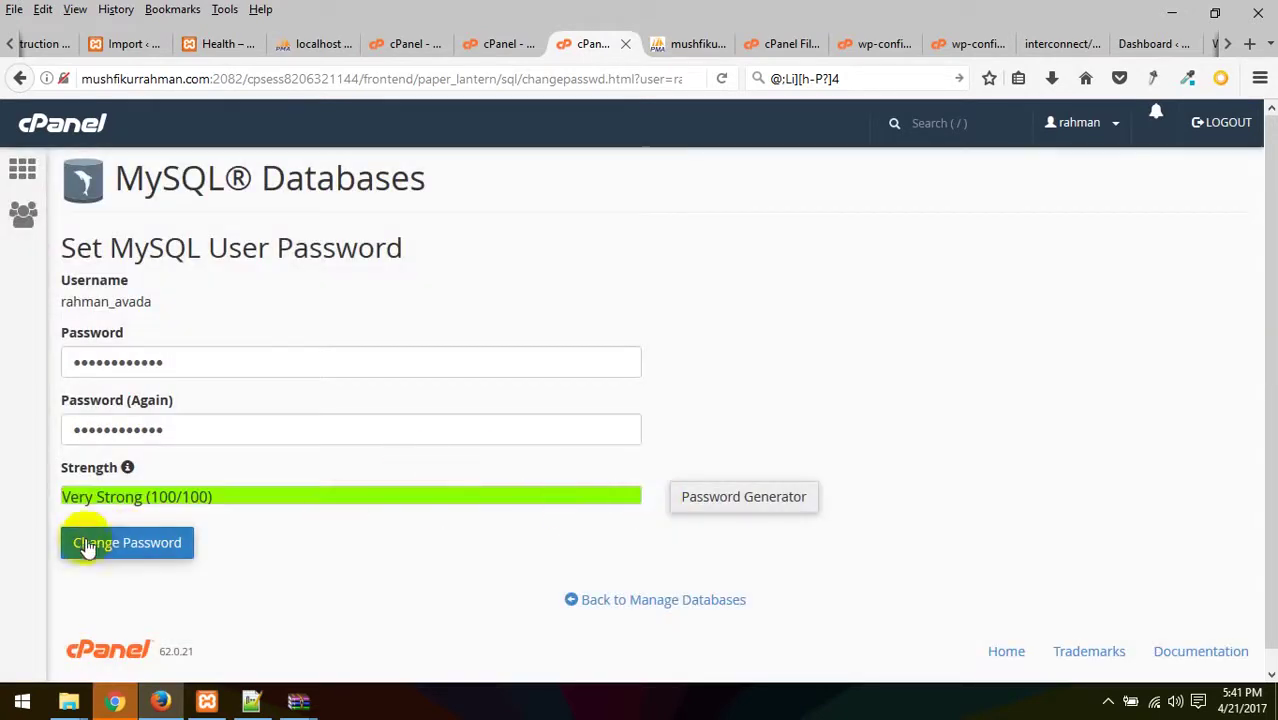
click(132, 540)
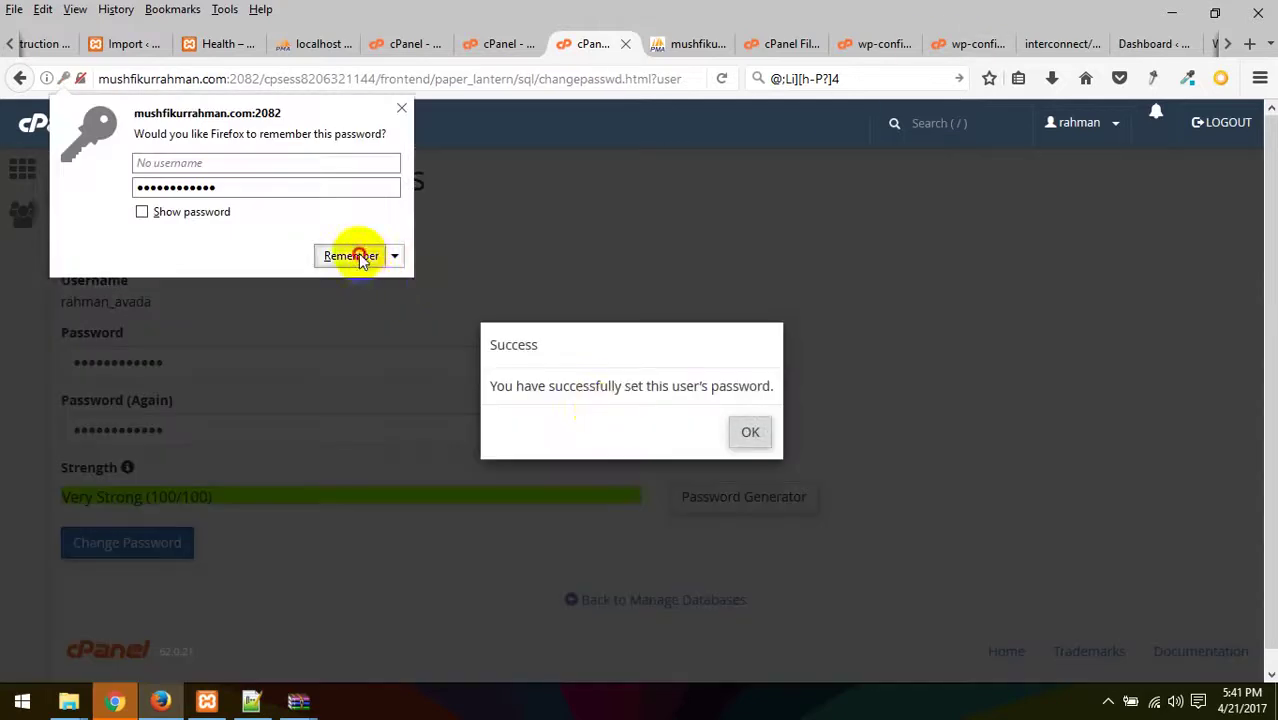
click(355, 256)
click(748, 432)
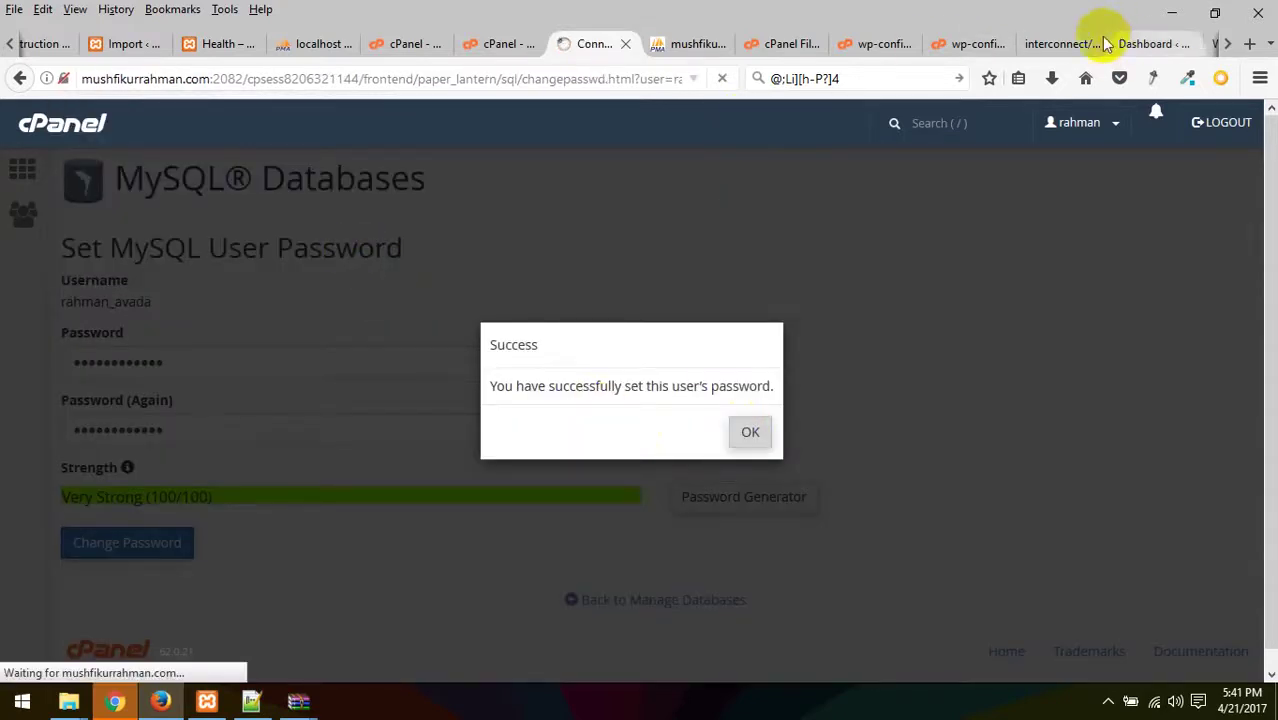
- Replace the DB_PASSWORD value in wp-config.php with the new password and save
click(1060, 43)
click(966, 44)
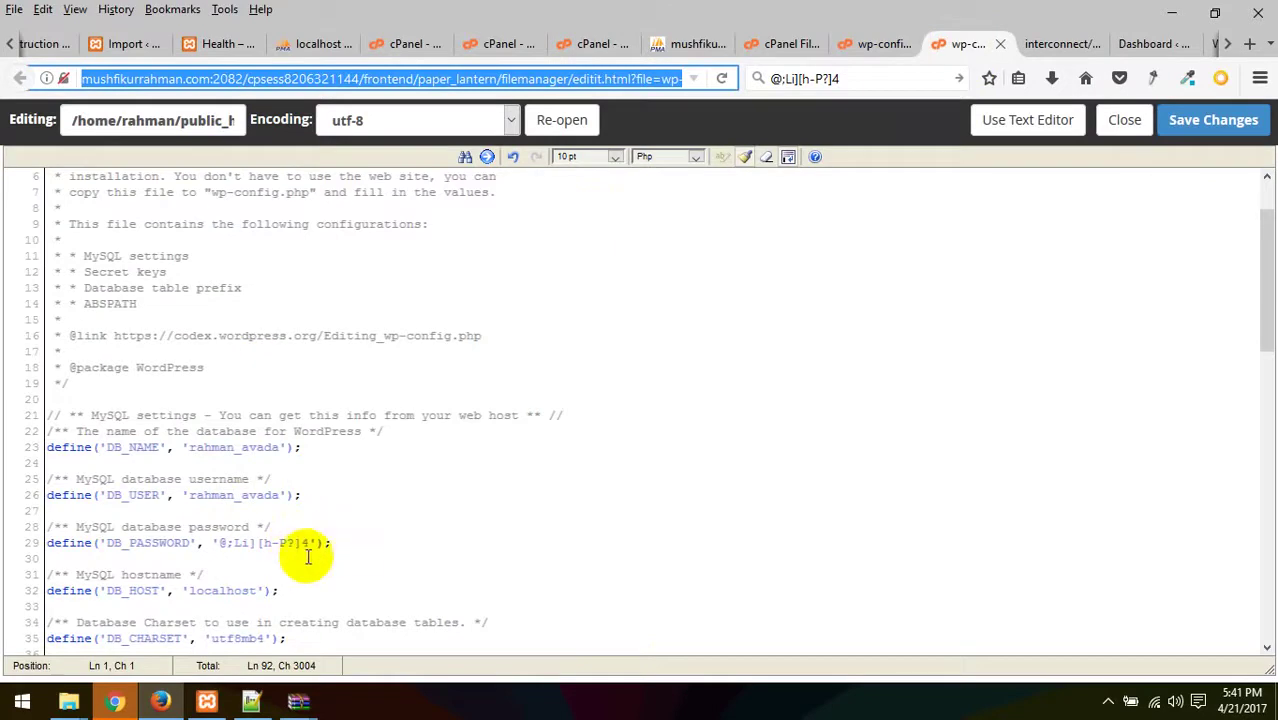
drag(310, 543, 229, 545)
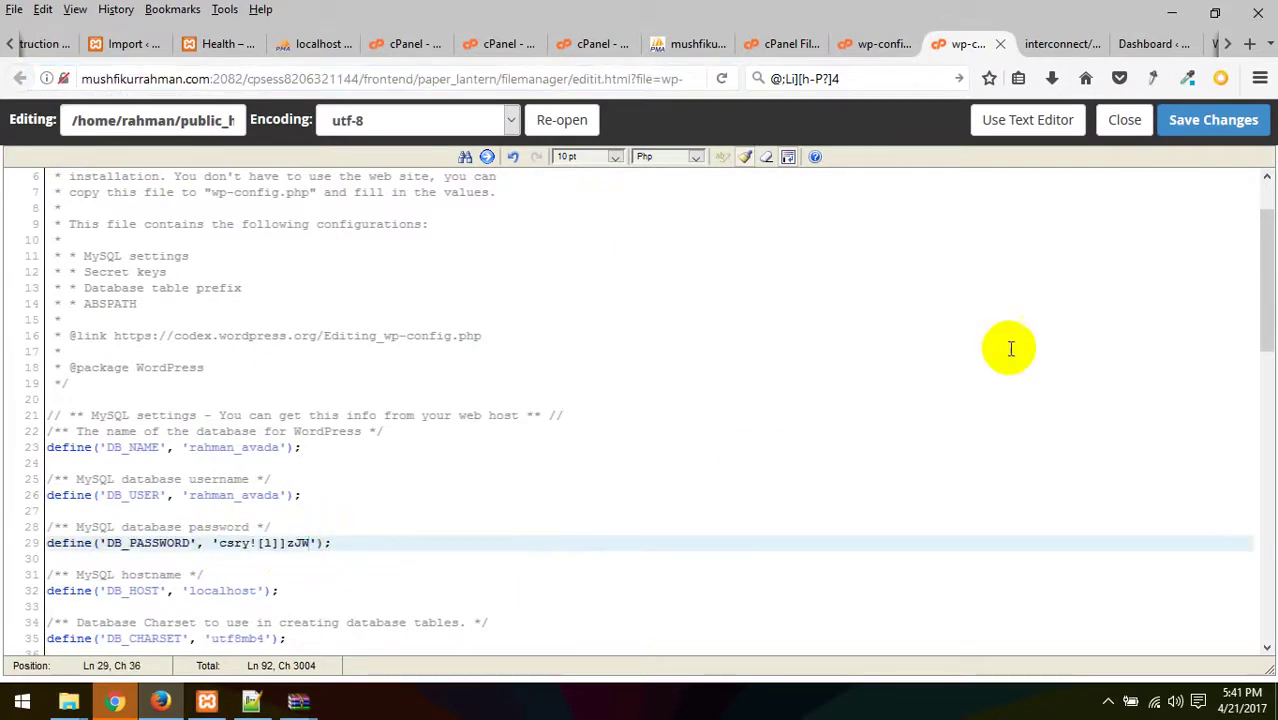
click(1214, 122)
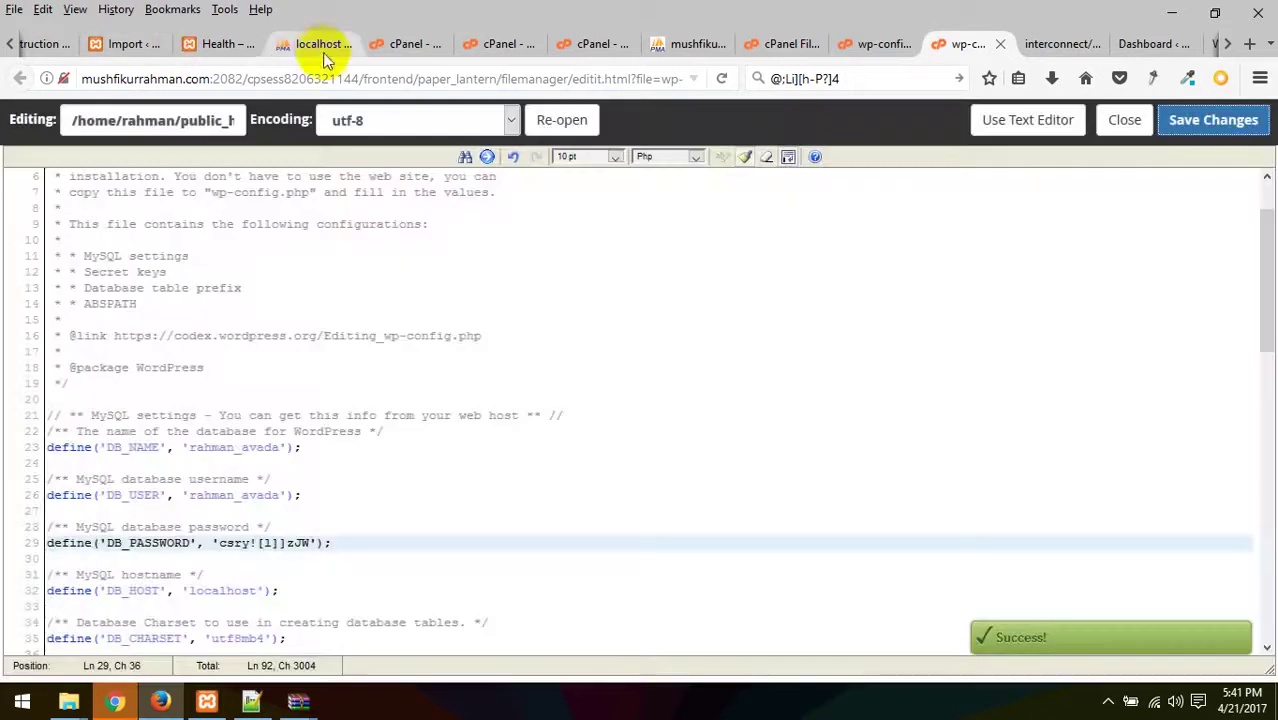
click(318, 45)
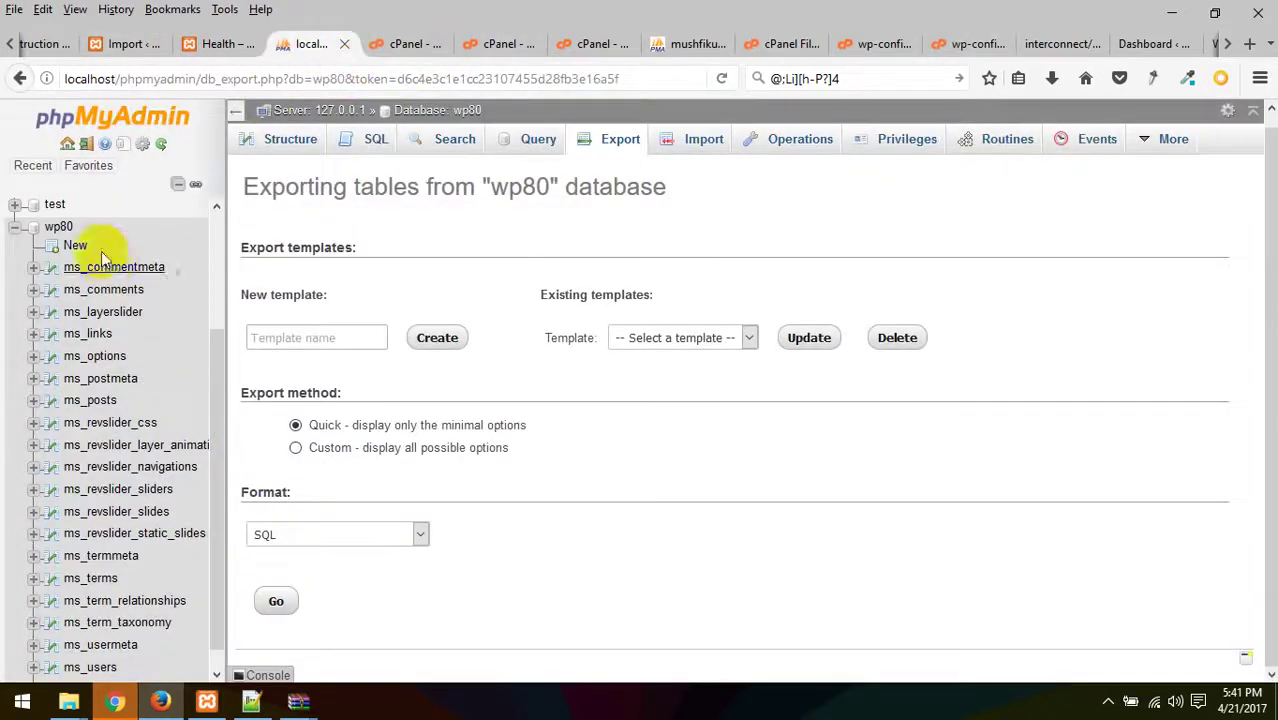
- Close the local phpMyAdmin tab and load mushfikurrahman.com/wp-admin in the WordPress tab
click(345, 45)
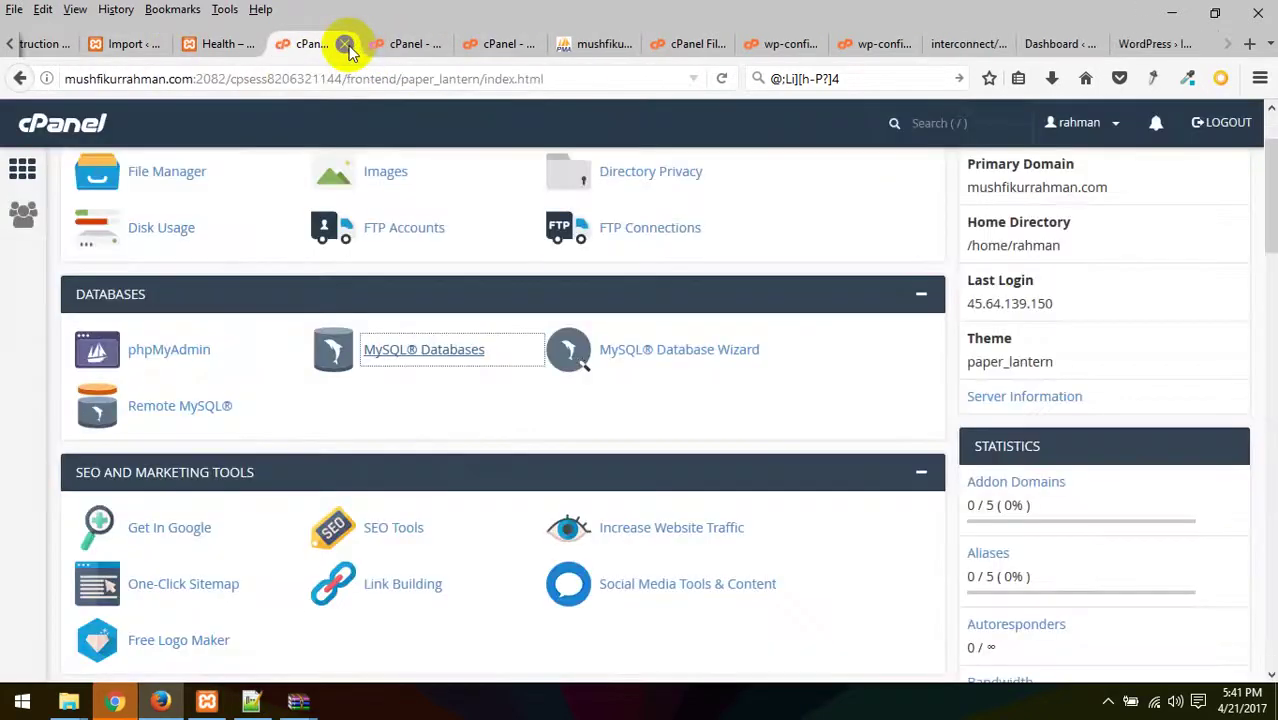
click(505, 44)
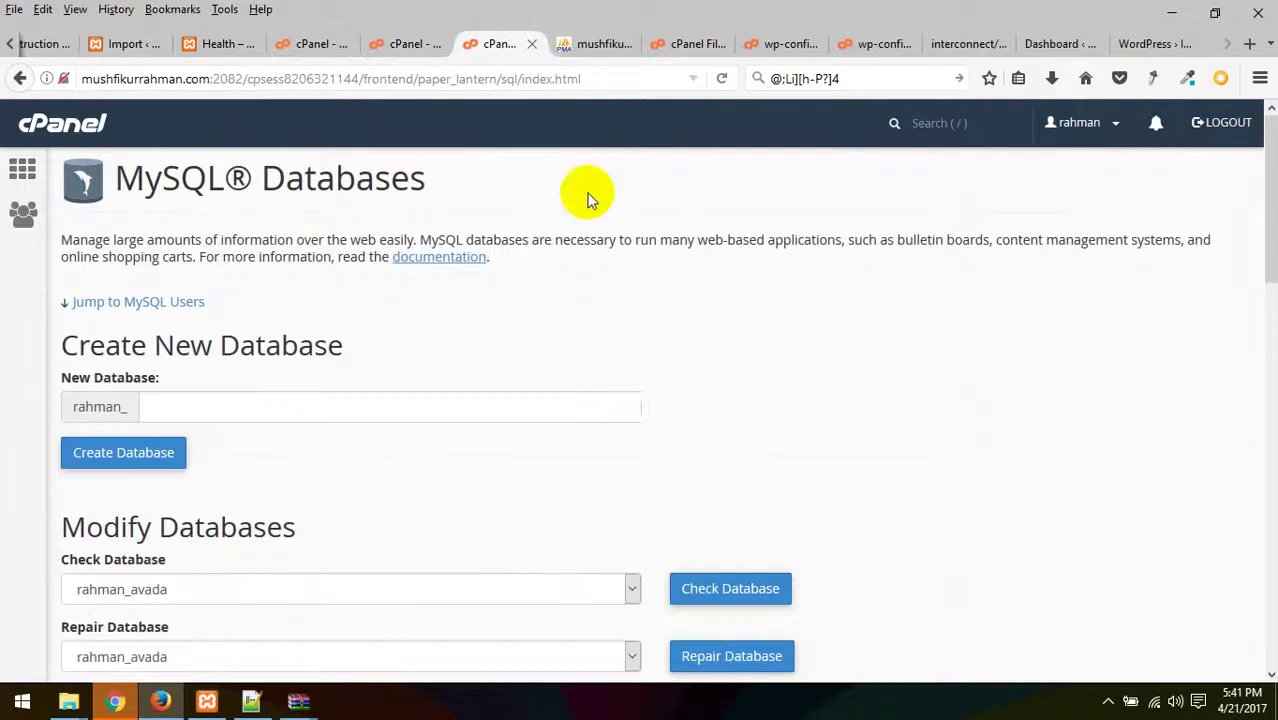
key(ctrl+9)
drag(254, 82, 347, 87)
key(BackSpace)
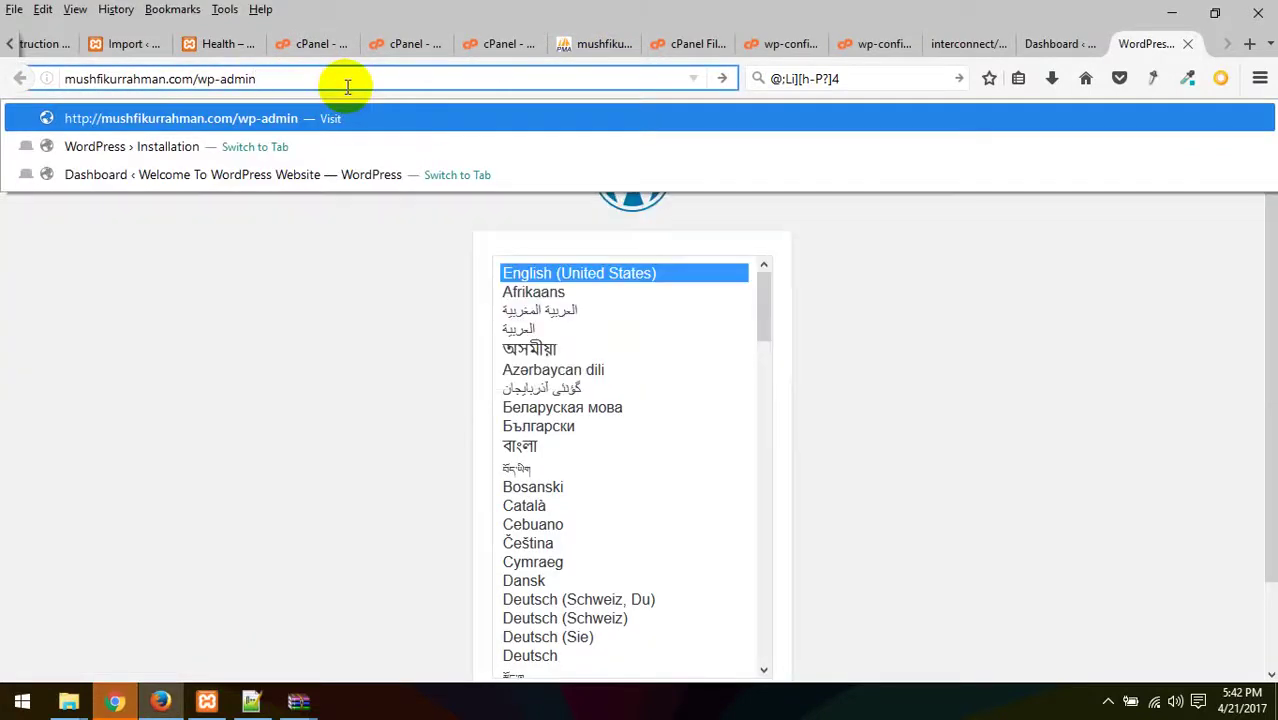
key(Return)
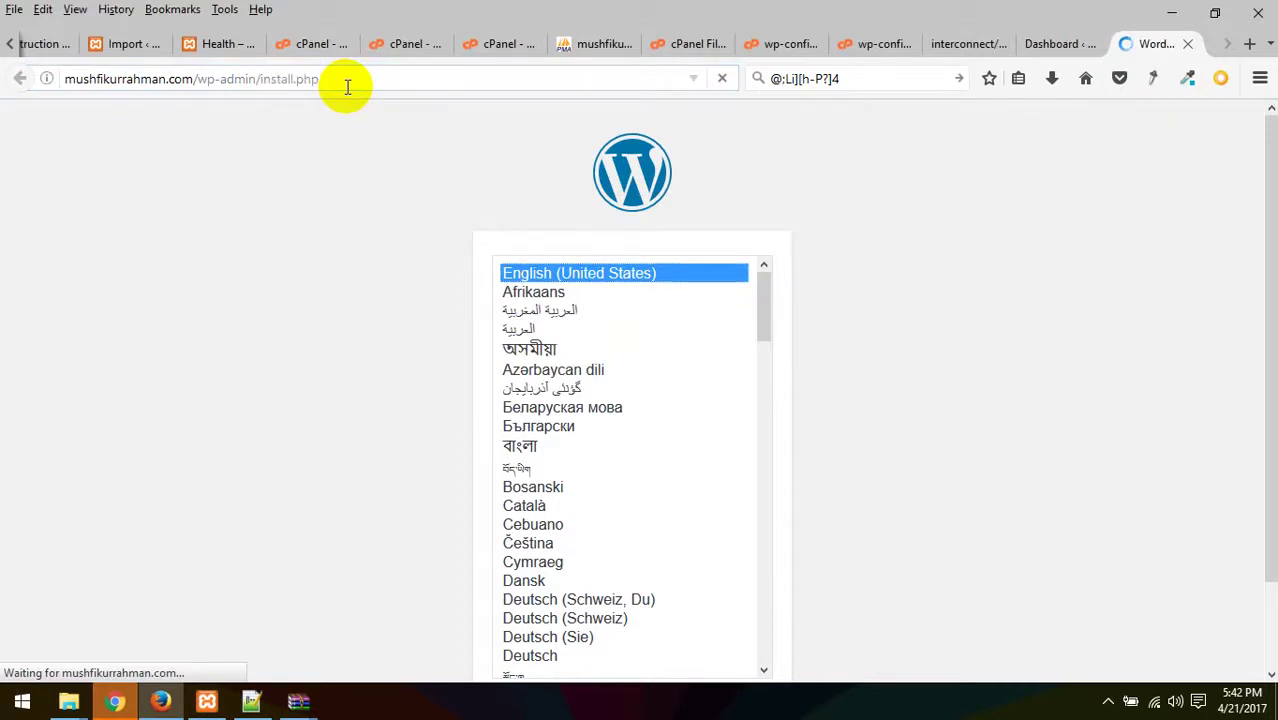
- Load the site's home address, mushfikurrahman.com, in the same tab
scroll(776, 465, down, 2)
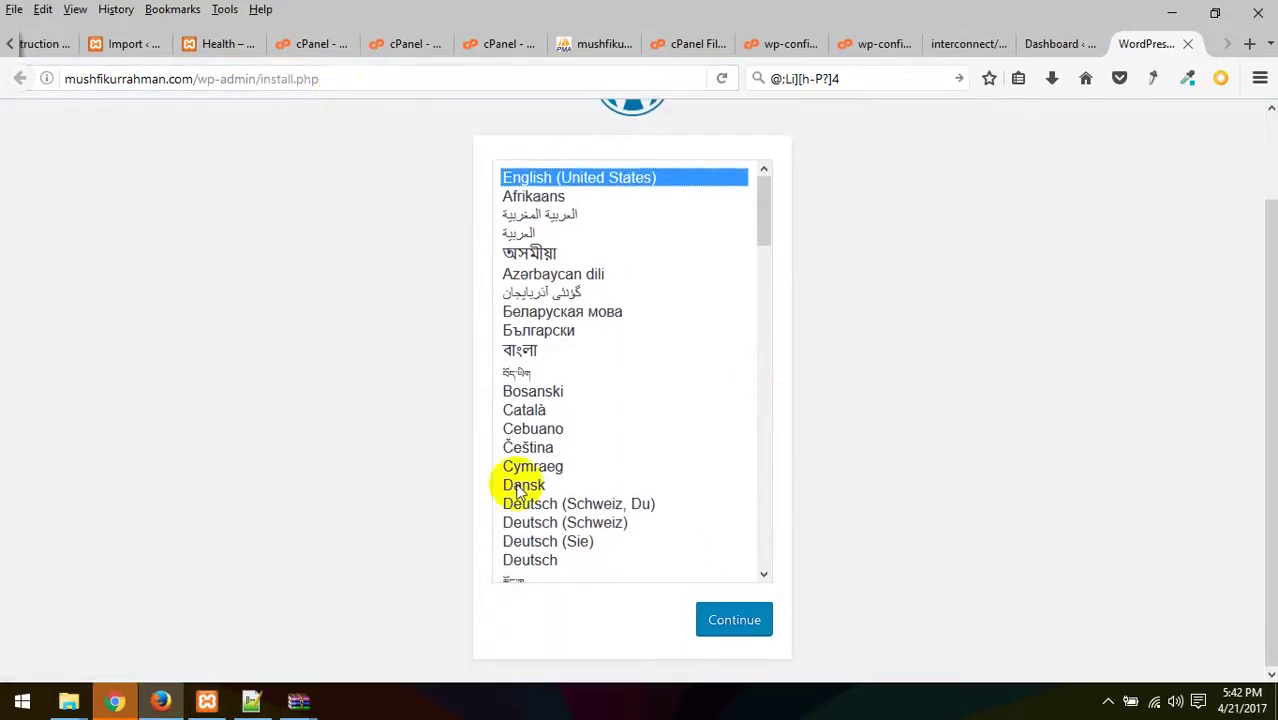
drag(362, 78, 200, 90)
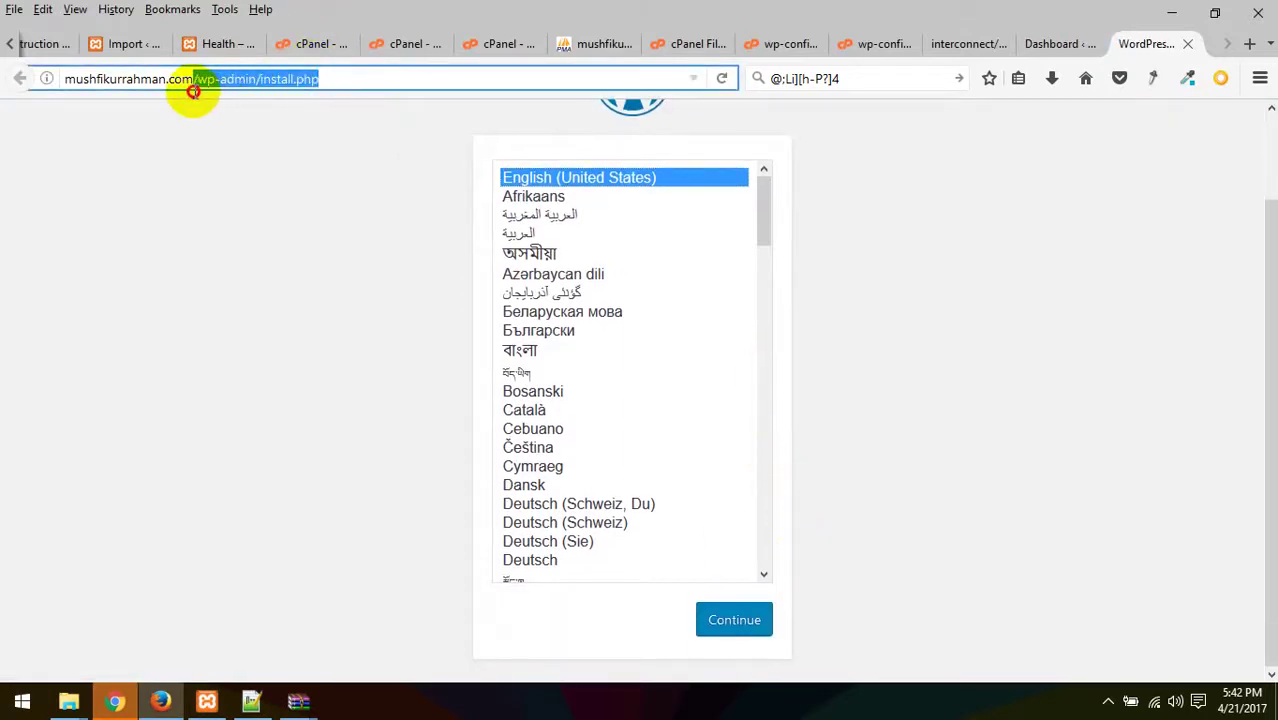
key(BackSpace)
key(Return)
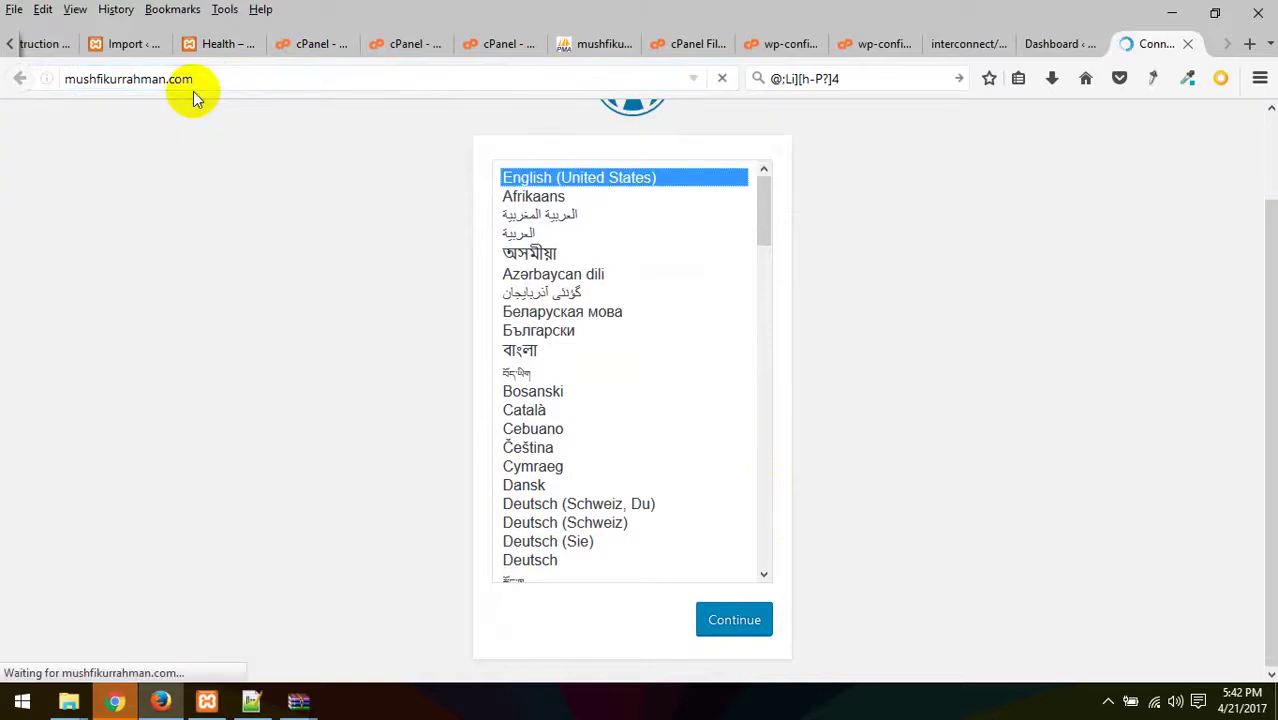
- Check the Dashboard, Search-Replace-DB and wp-config.php tabs, ending on File Manager
click(1052, 40)
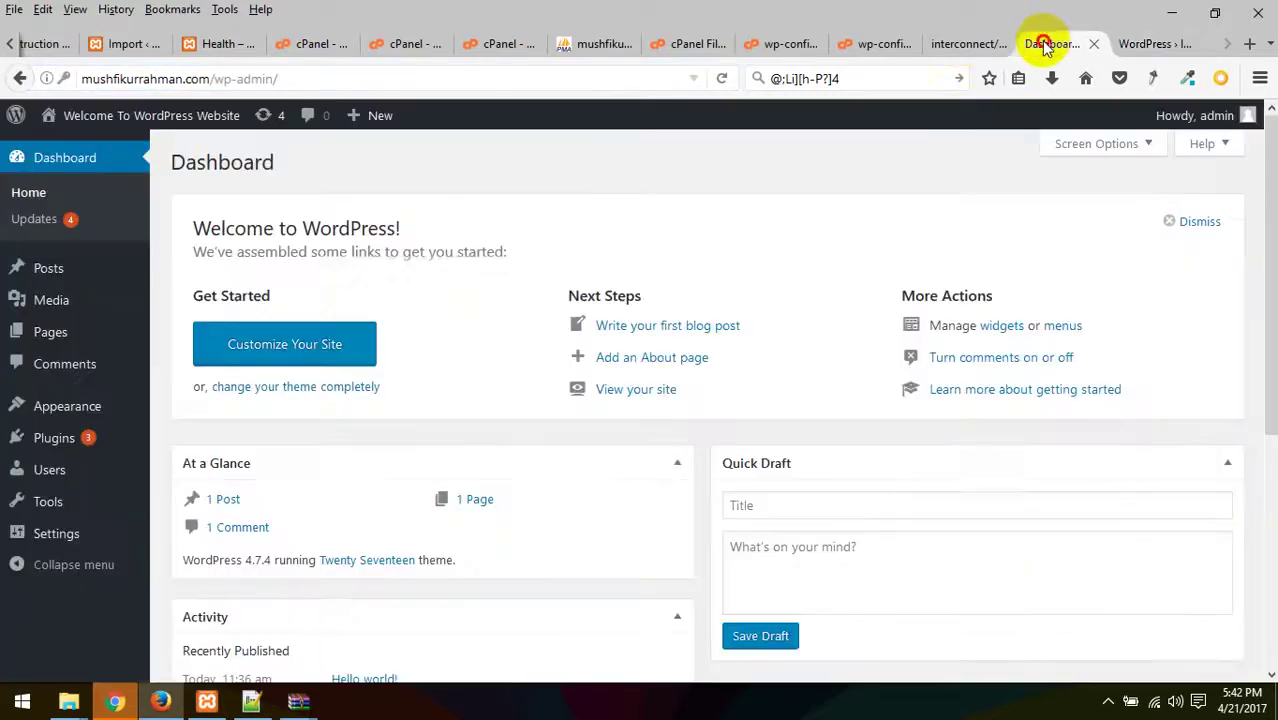
click(962, 45)
click(875, 43)
click(780, 43)
click(688, 43)
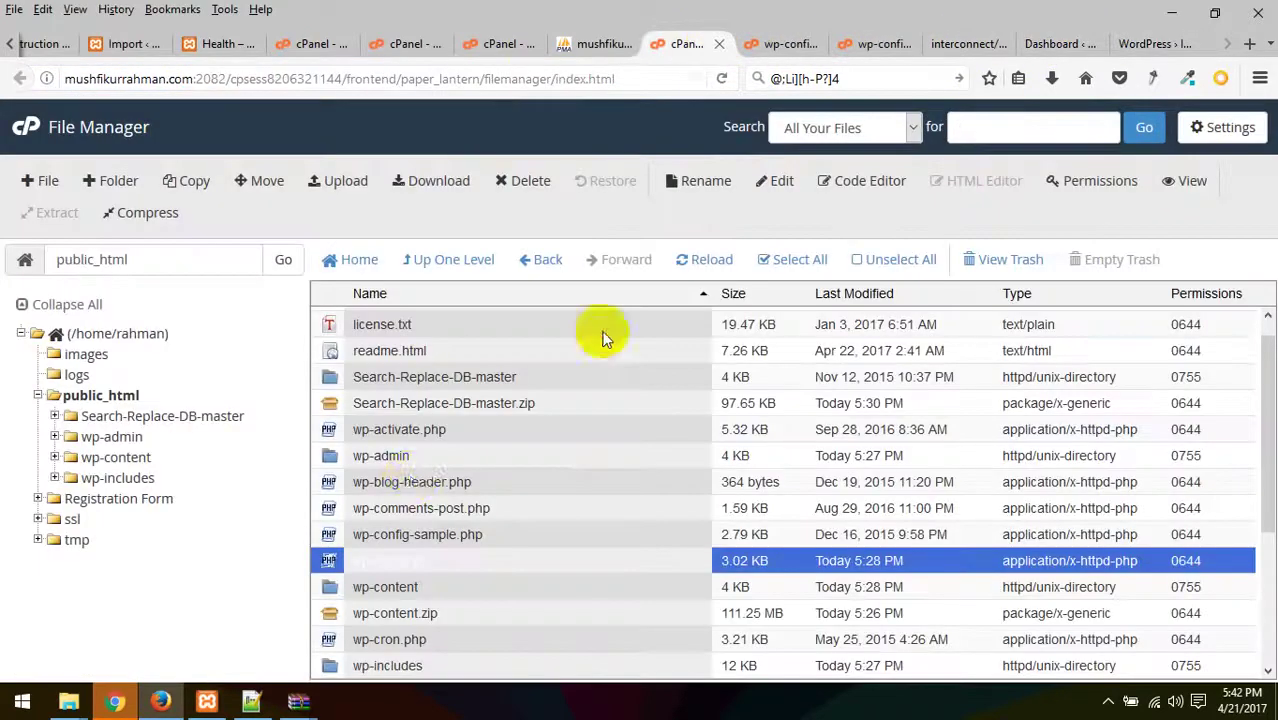
- Look over public_html, selecting the Search-Replace-DB-master folder and wp-content.zip
click(410, 377)
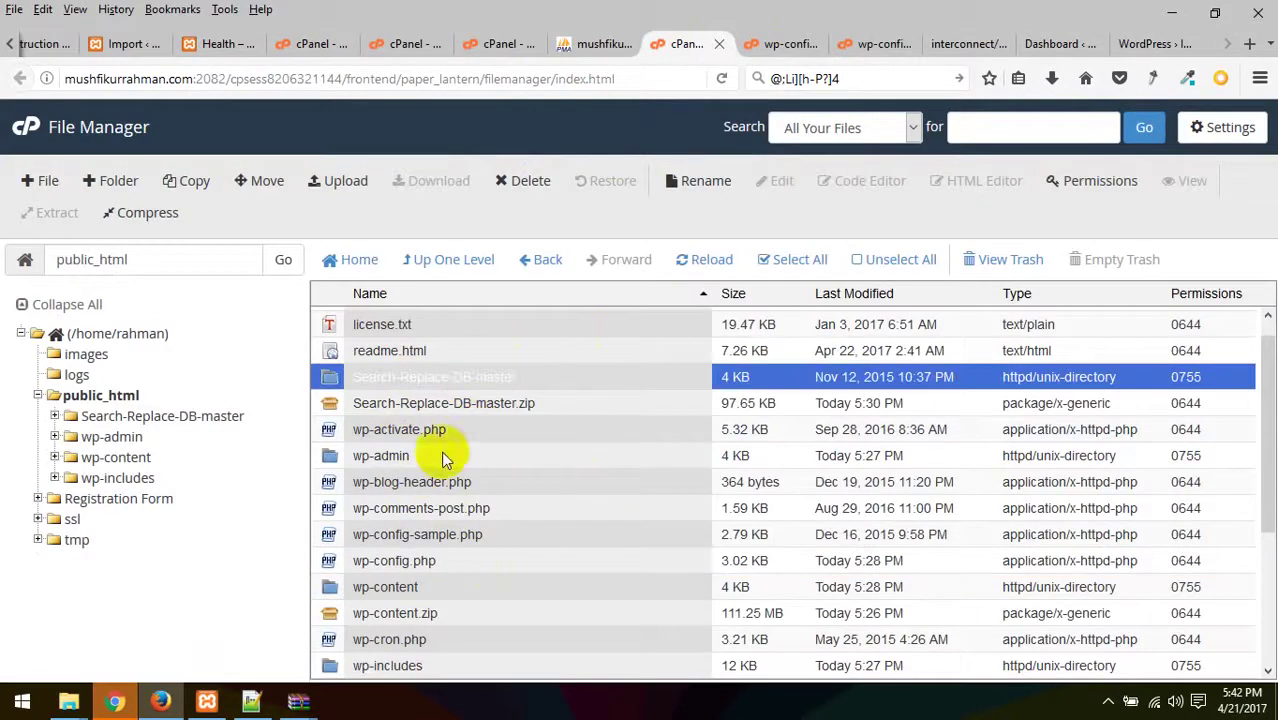
click(355, 616)
scroll(491, 620, down, 4)
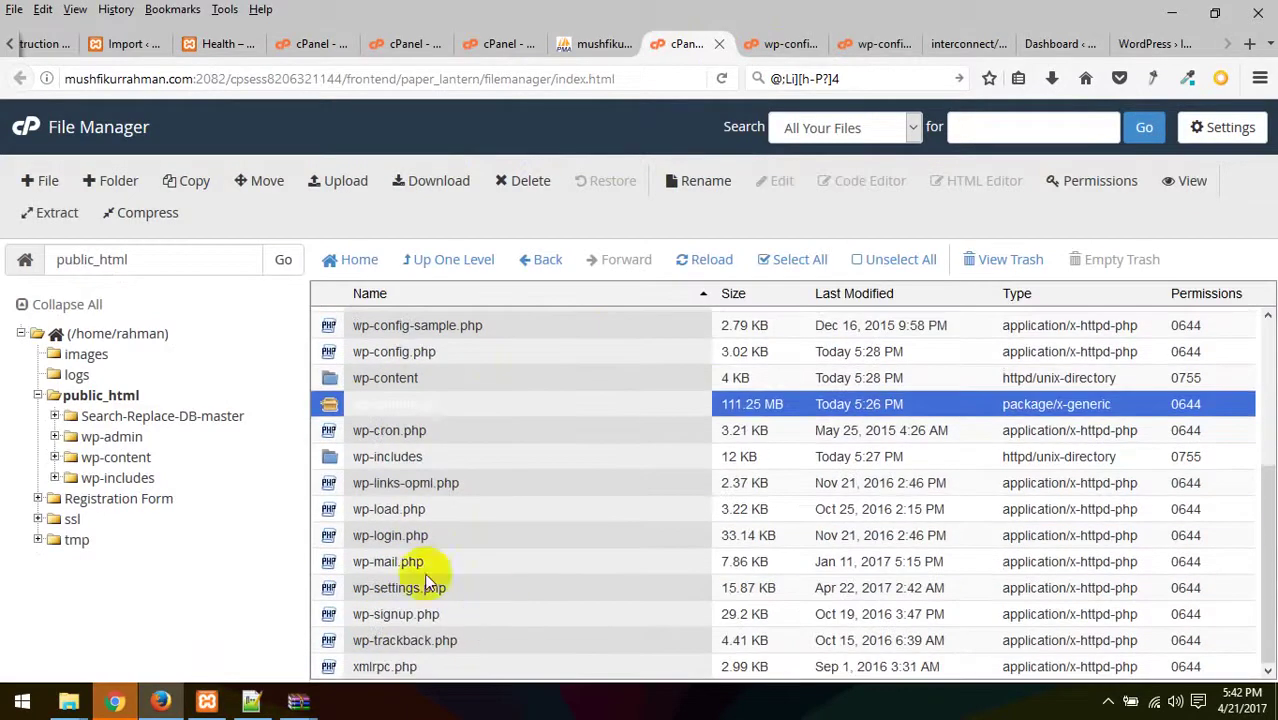
scroll(414, 571, up, 5)
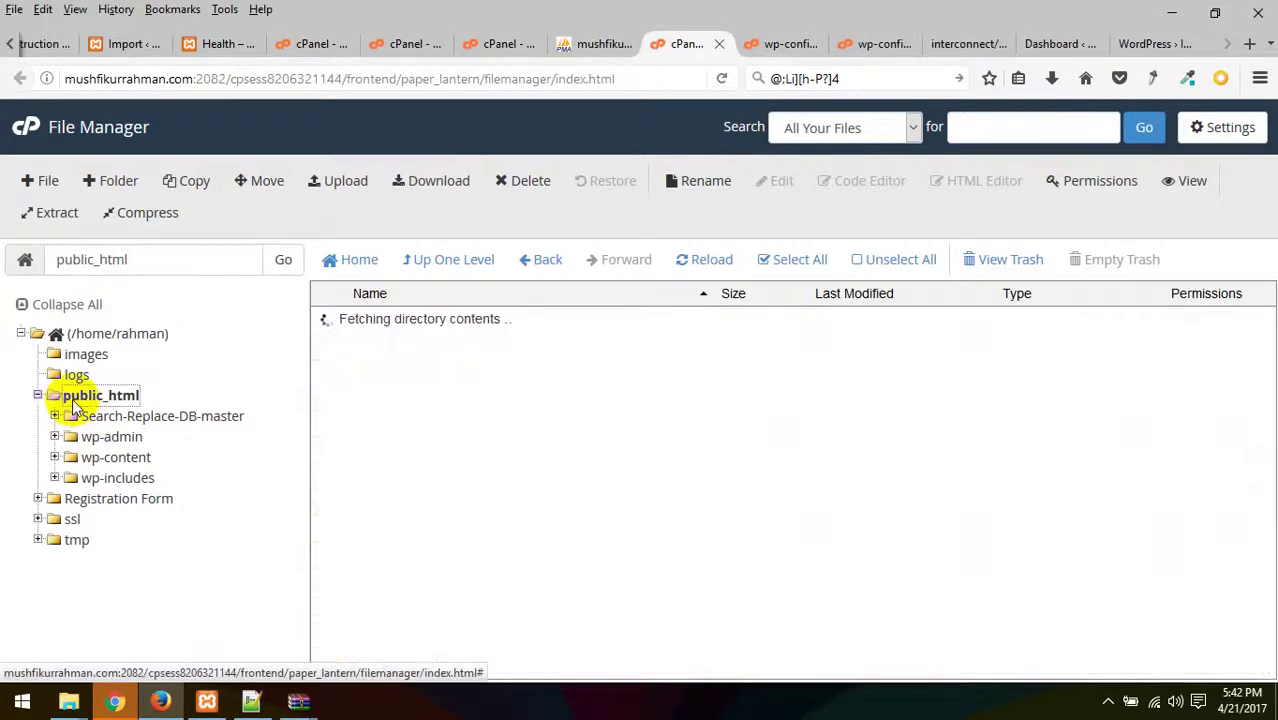
scroll(462, 455, down, 4)
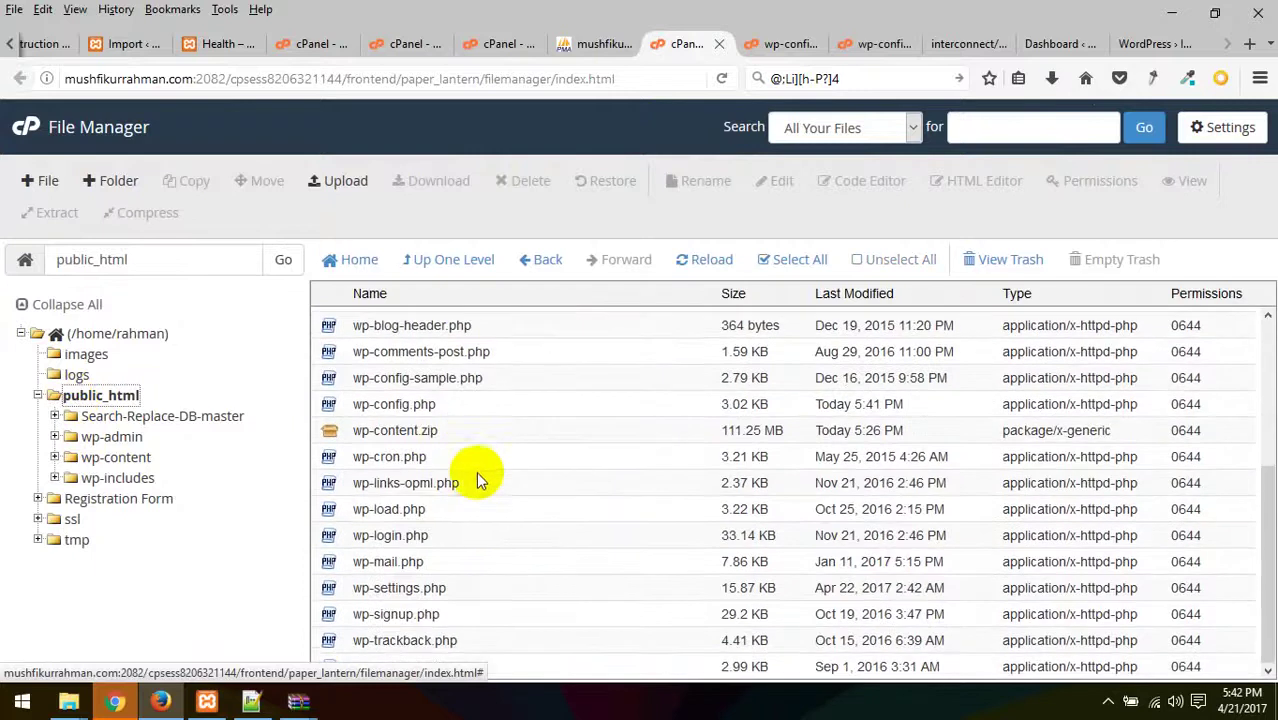
scroll(476, 518, up, 4)
scroll(476, 518, down, 4)
- Delete wp-config-sample.php to the trash, keeping wp-config.php
click(358, 404)
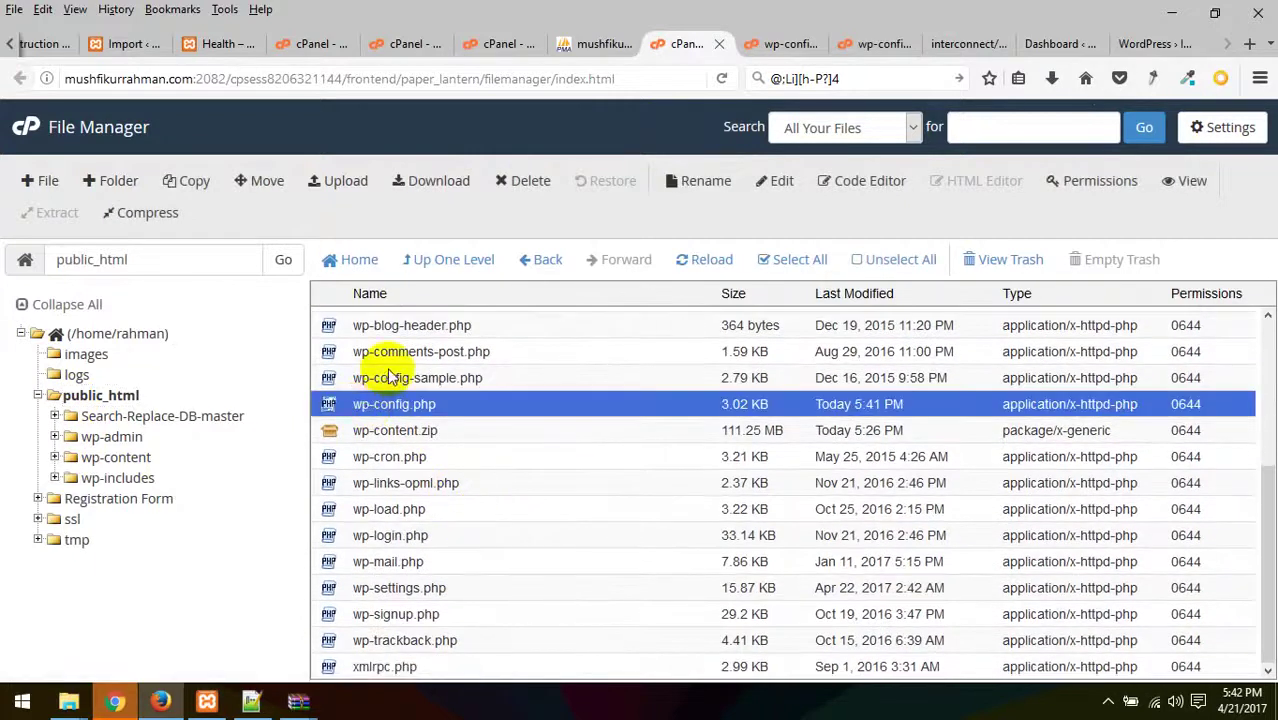
click(390, 377)
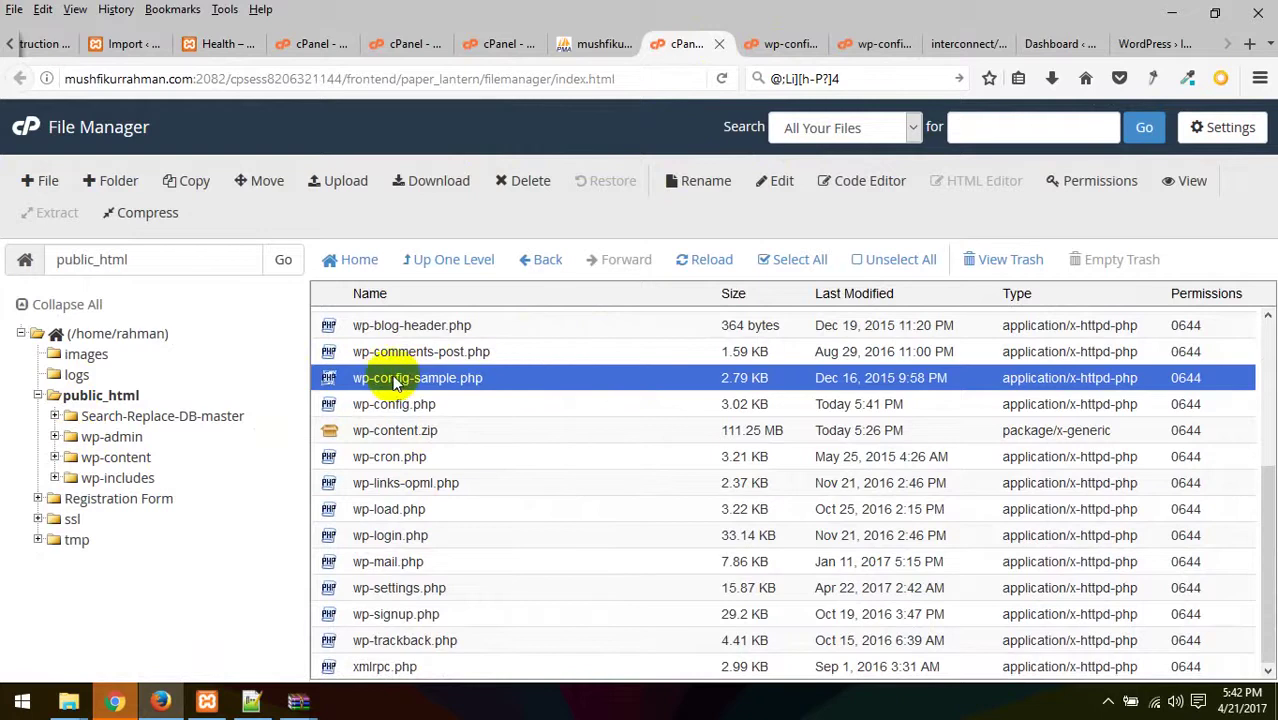
click(524, 181)
click(790, 451)
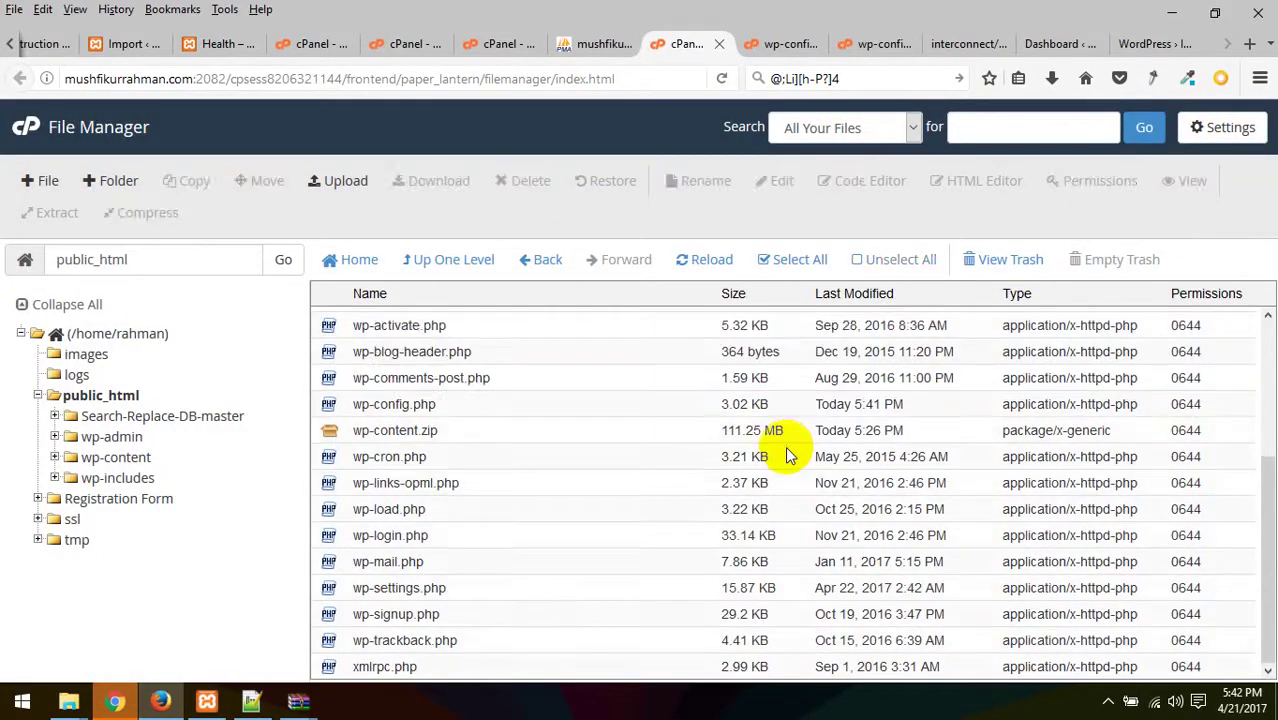
click(404, 408)
- Reload the WordPress install page and check the other tabs, ending on File Manager
click(1150, 43)
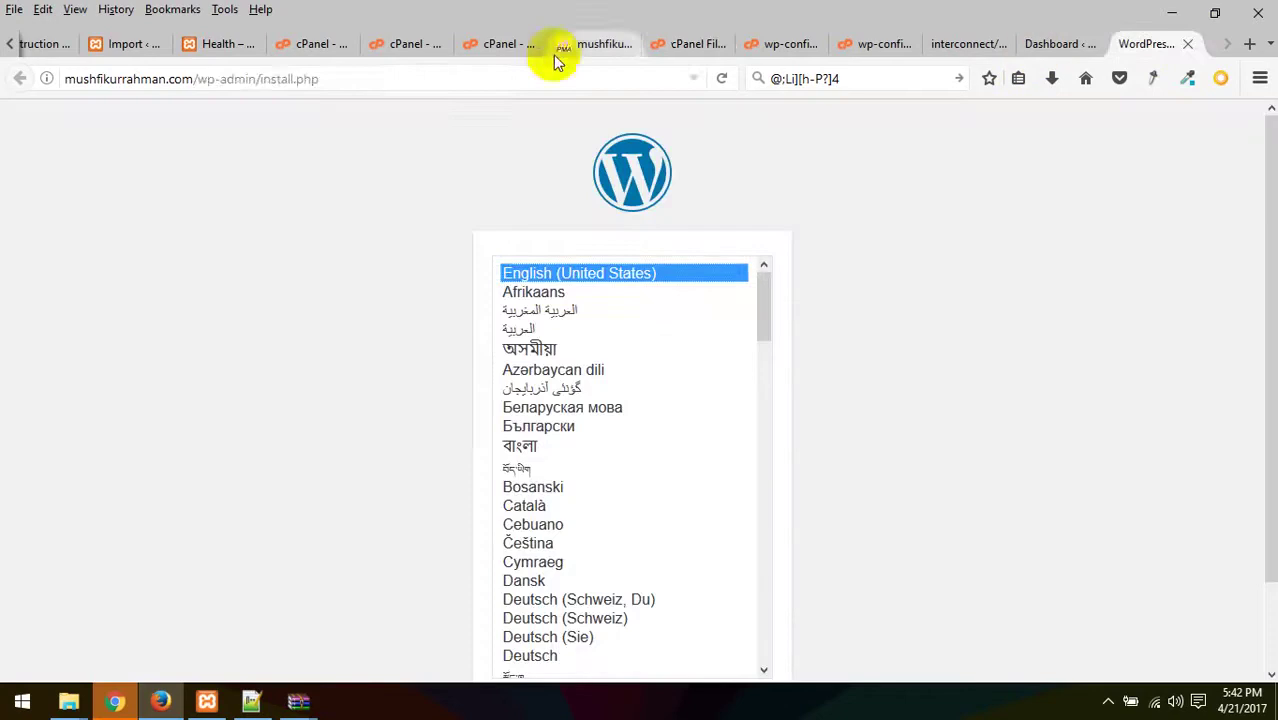
click(497, 80)
key(Return)
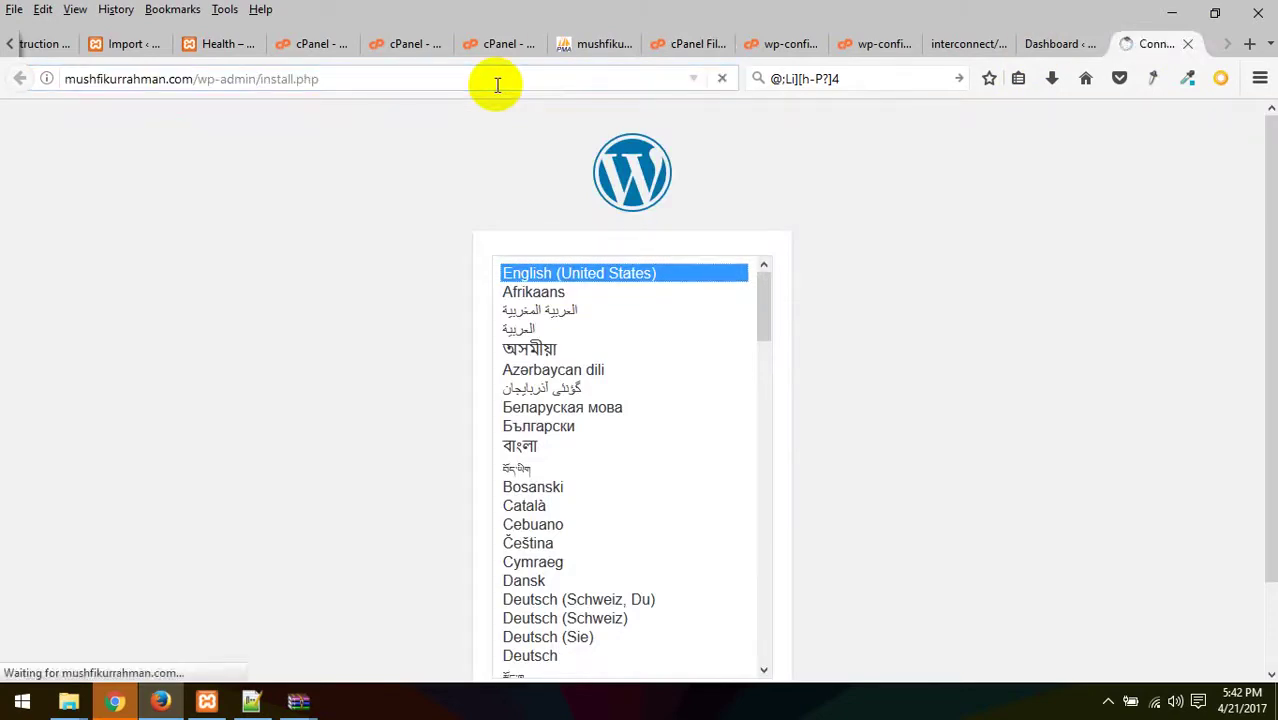
click(1052, 43)
click(978, 46)
click(856, 43)
click(785, 43)
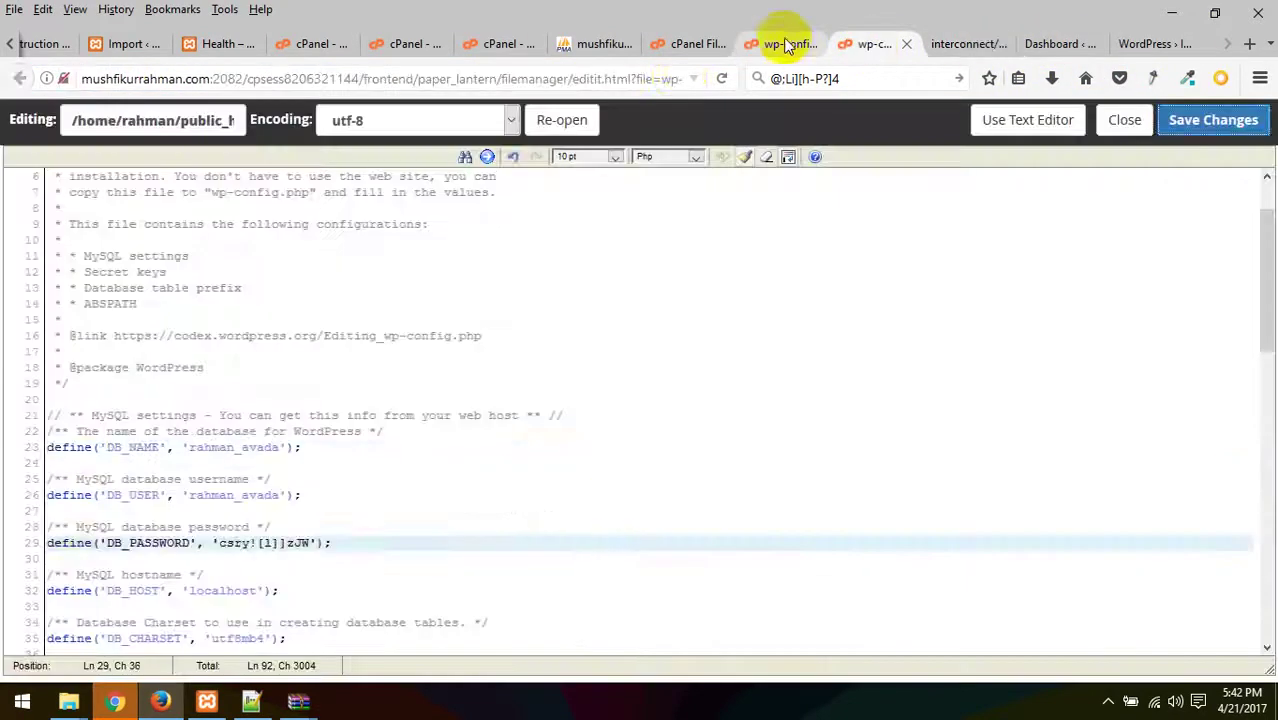
click(690, 43)
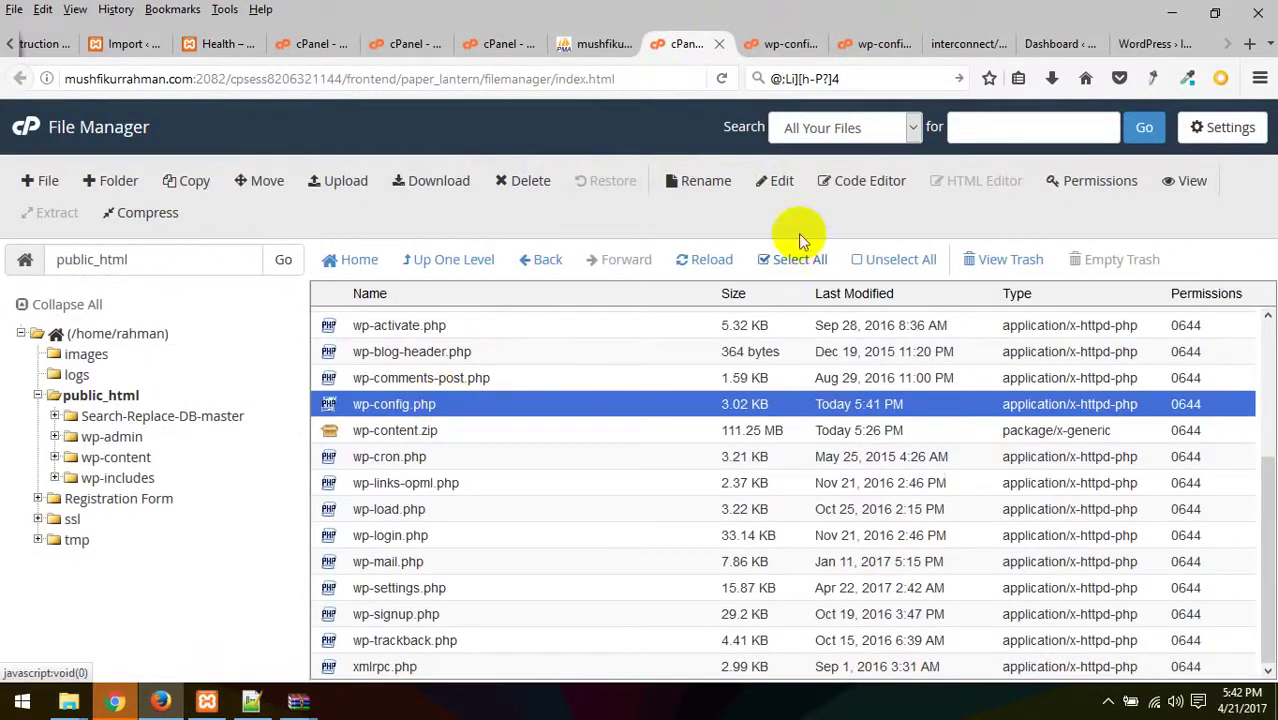
- Open wp-config.php in the code editor, save it, and return to the public_html list
click(840, 181)
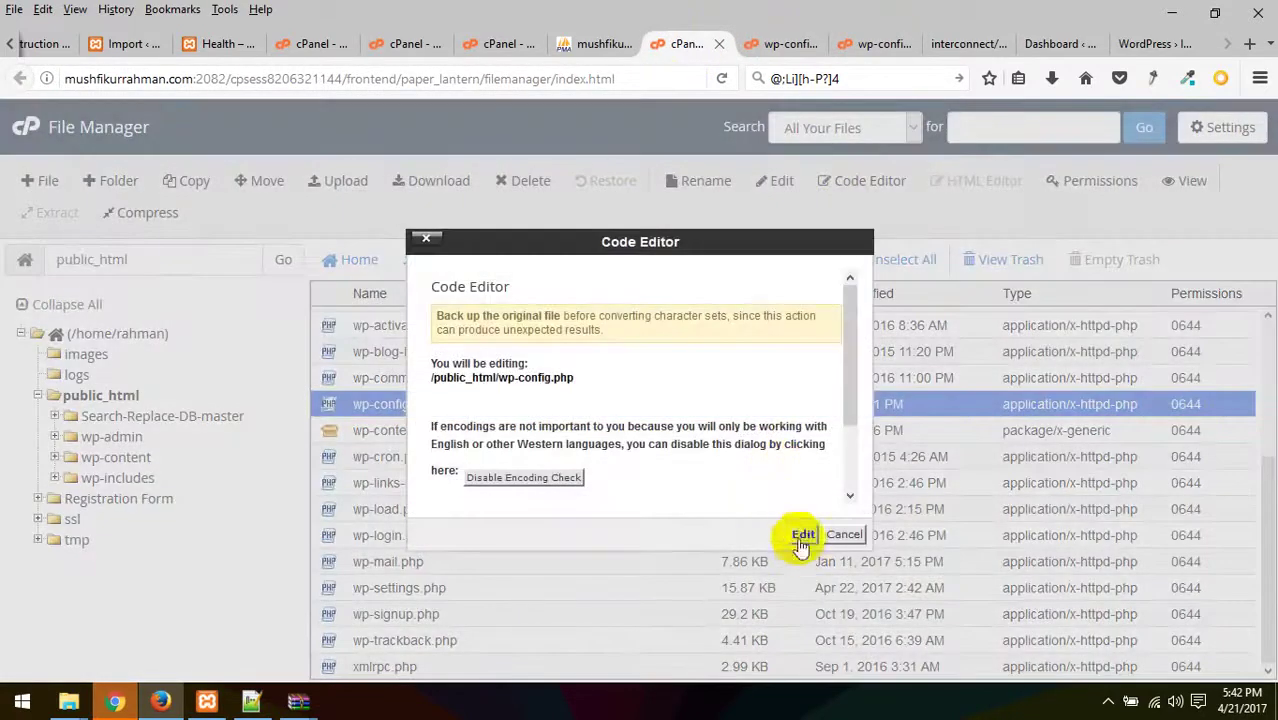
click(806, 534)
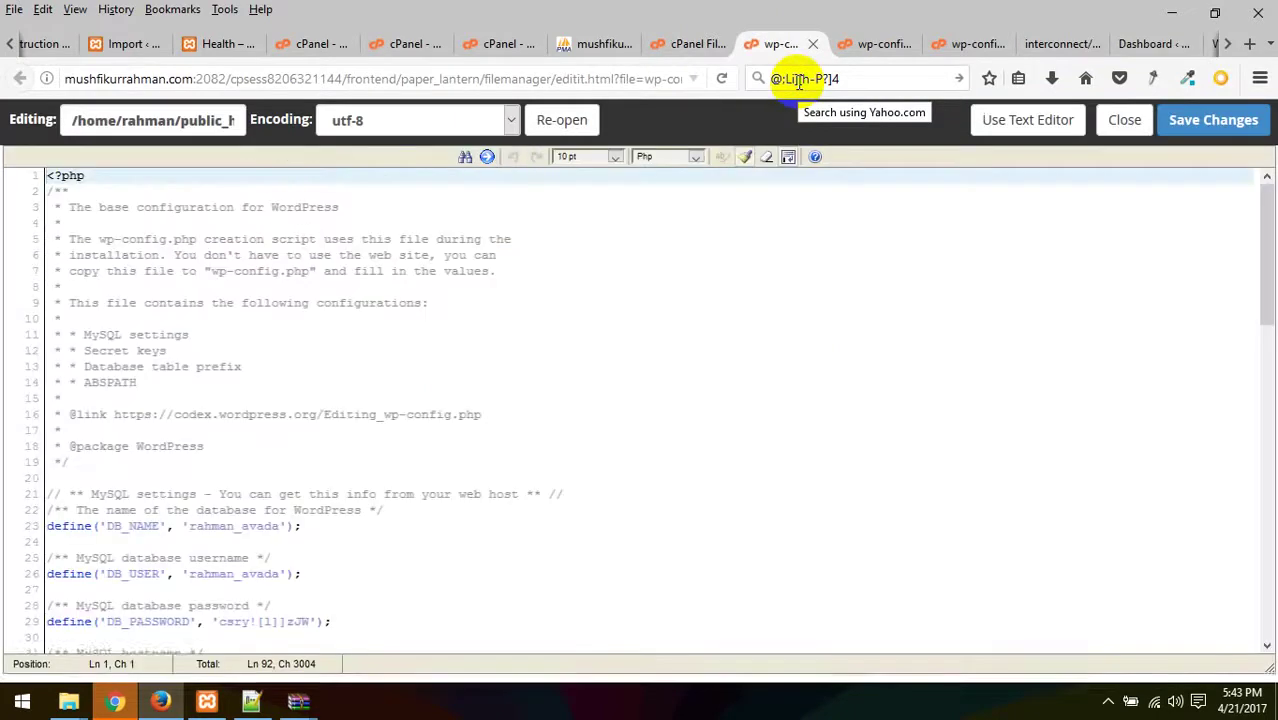
click(1213, 124)
click(700, 44)
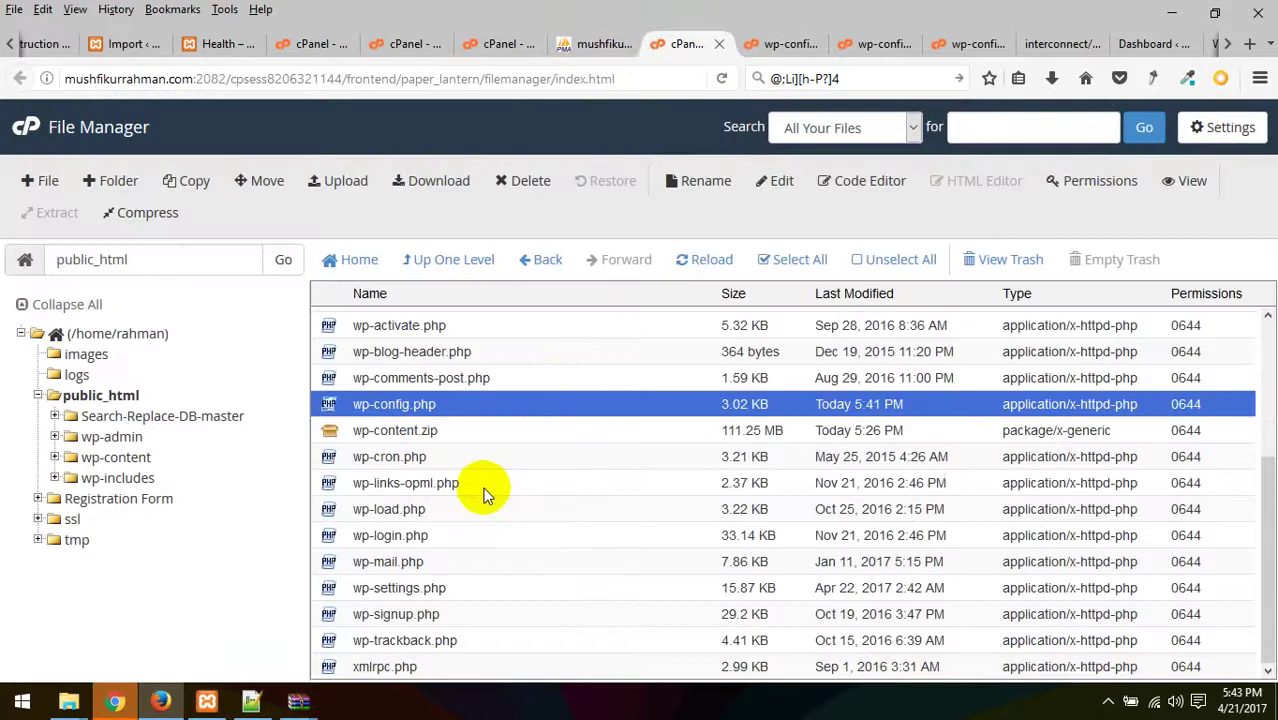
scroll(483, 490, up, 3)
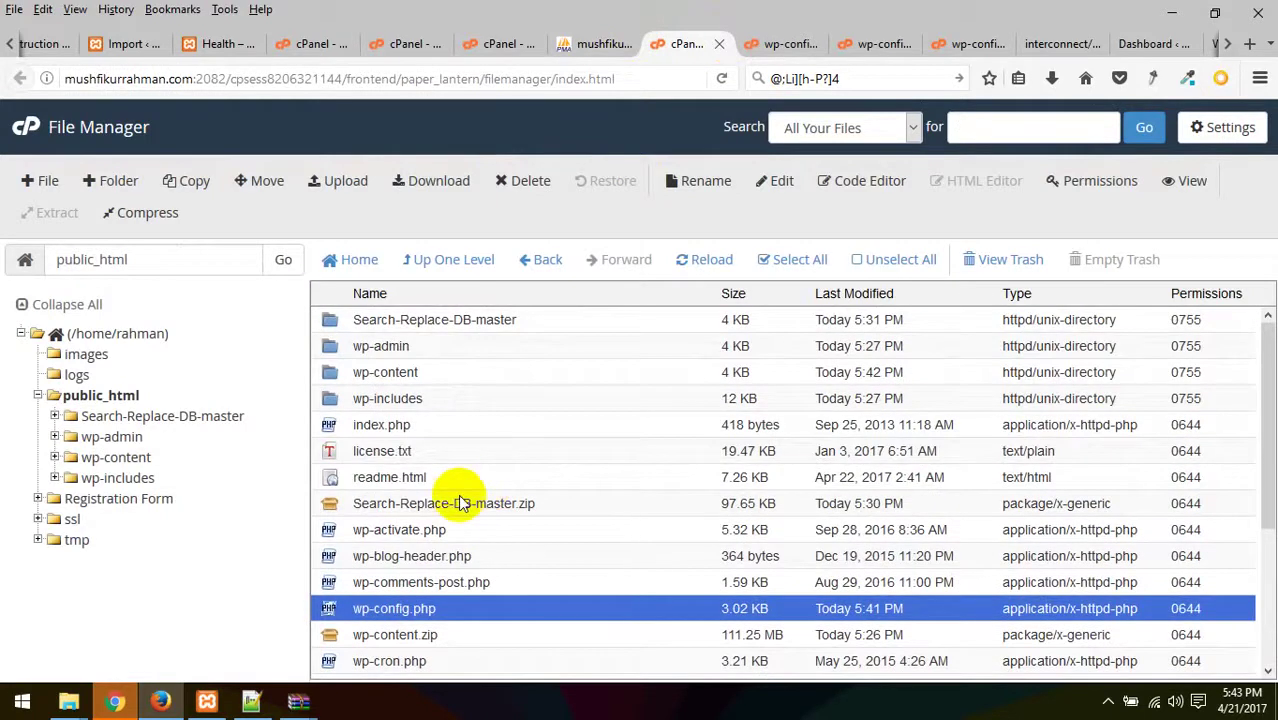
- Move the Search-Replace-DB-master folder, Search-Replace-DB-master.zip and wp-content.zip from public_html to the trash
click(419, 319)
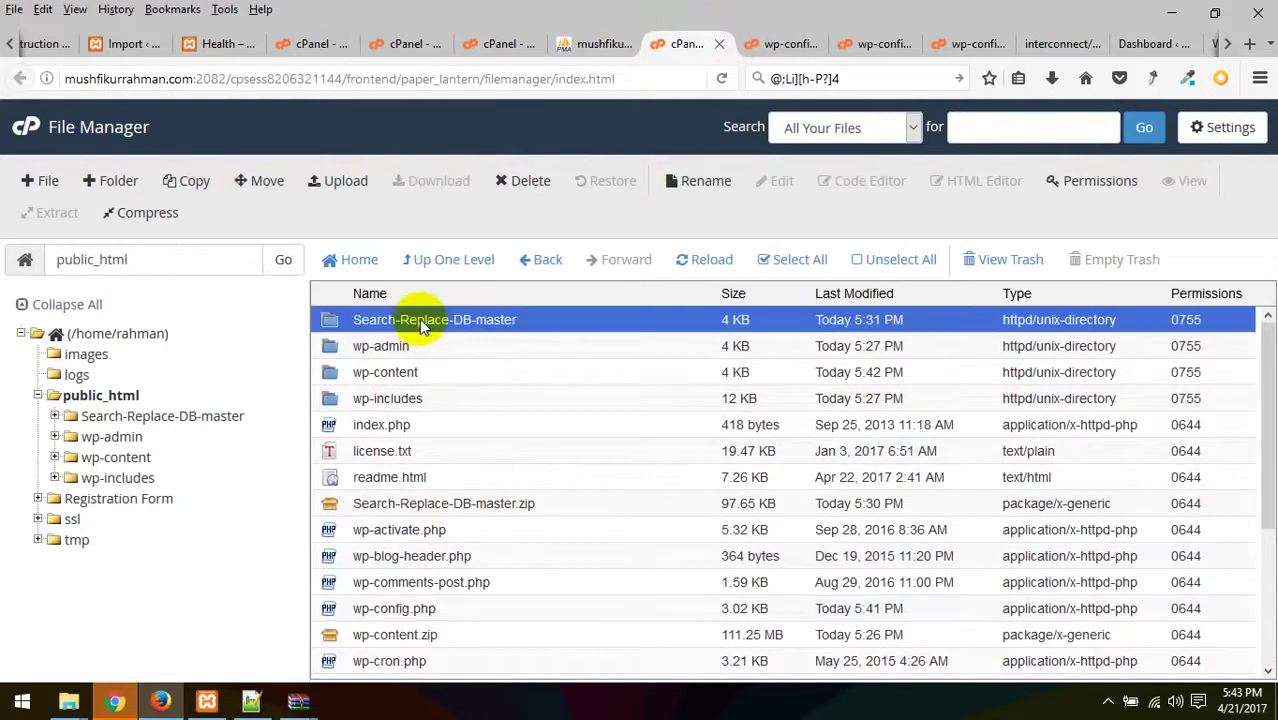
ctrl+click(413, 504)
ctrl+click(398, 638)
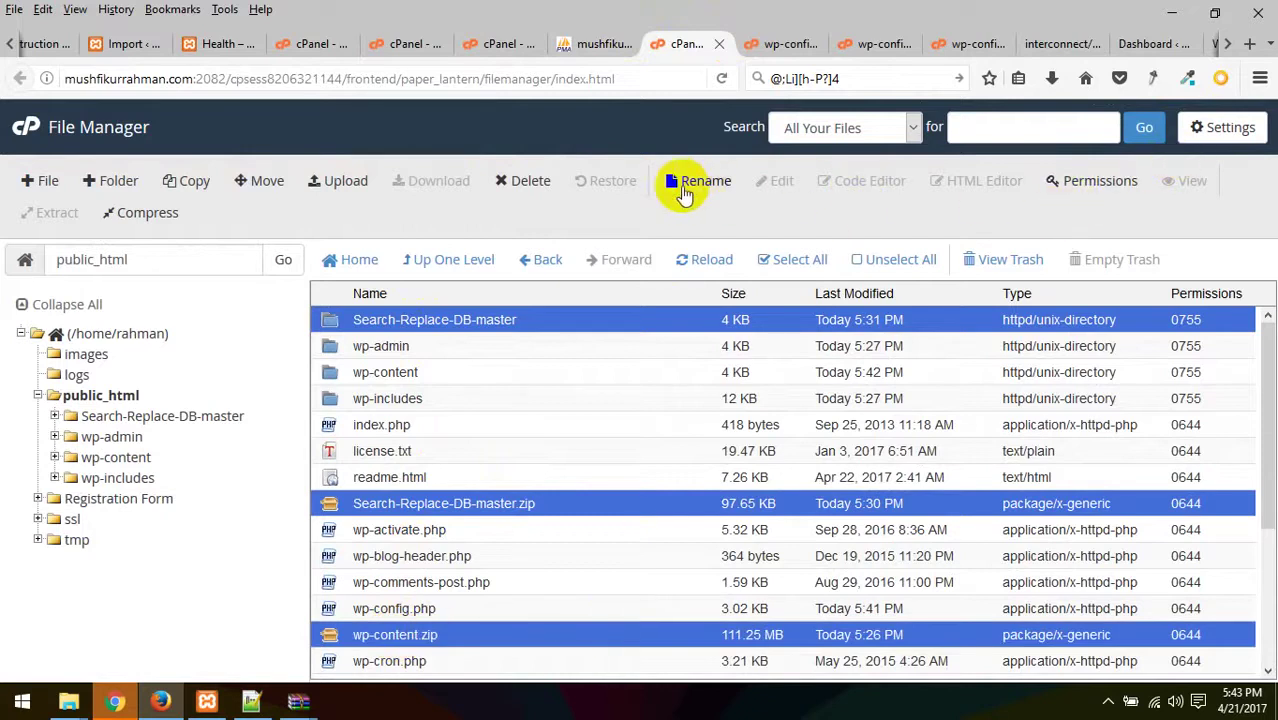
click(540, 187)
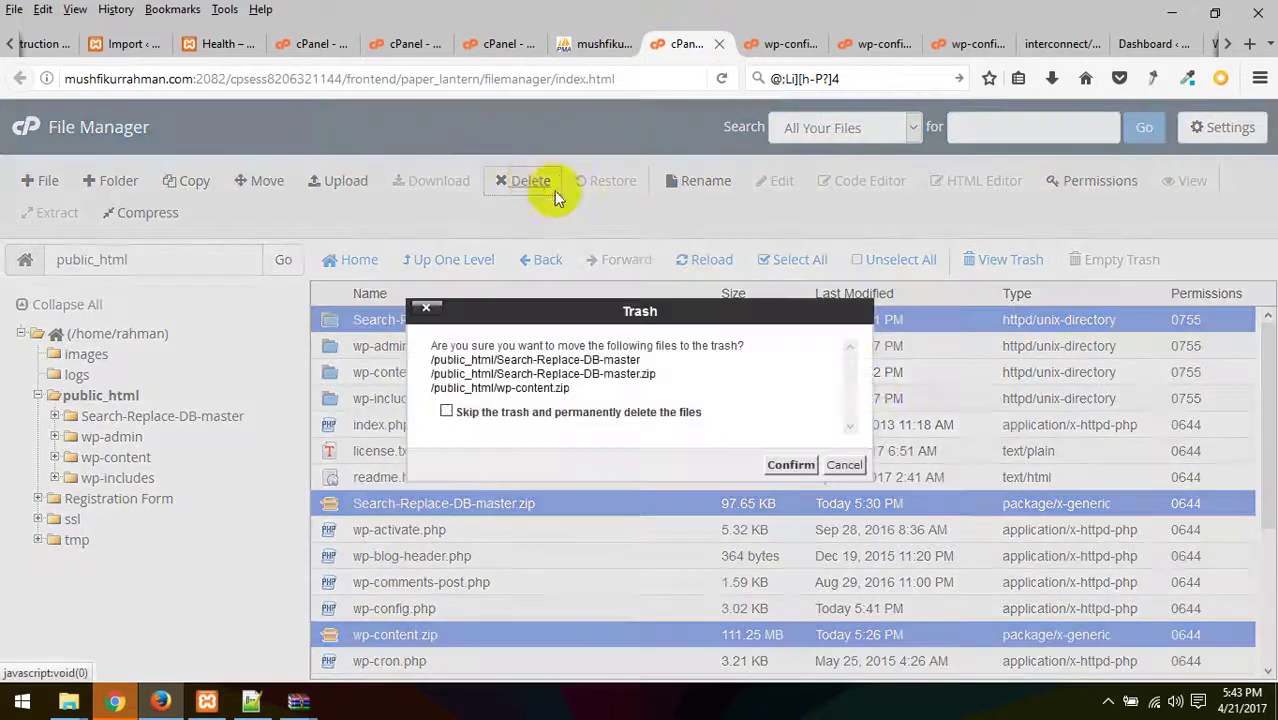
click(788, 466)
scroll(560, 440, down, 3)
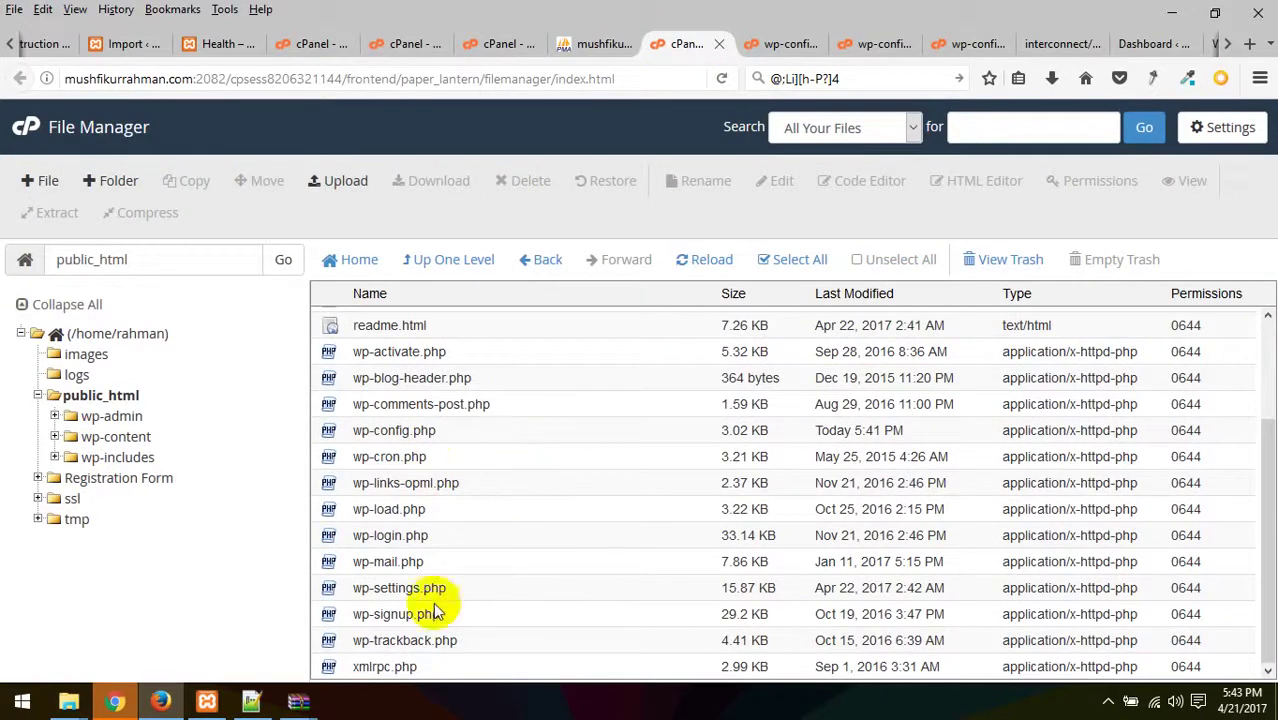
scroll(440, 570, up, 2)
scroll(436, 541, up, 1)
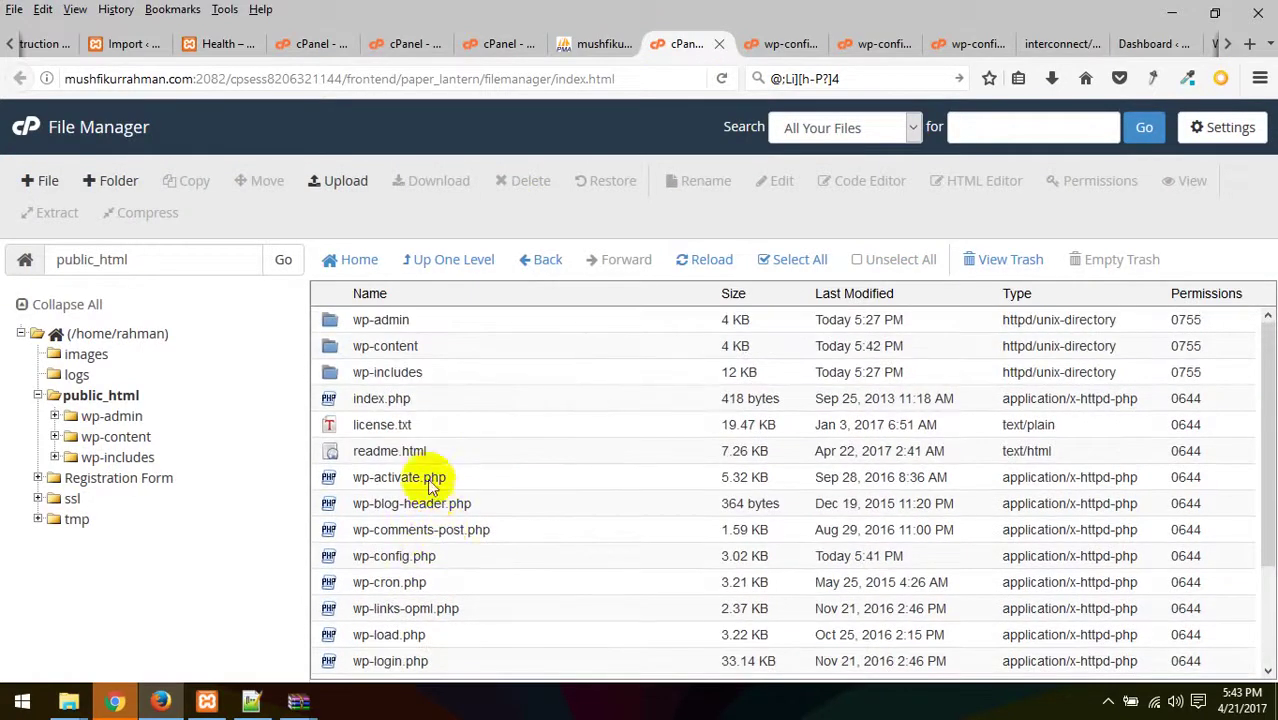
scroll(502, 556, down, 3)
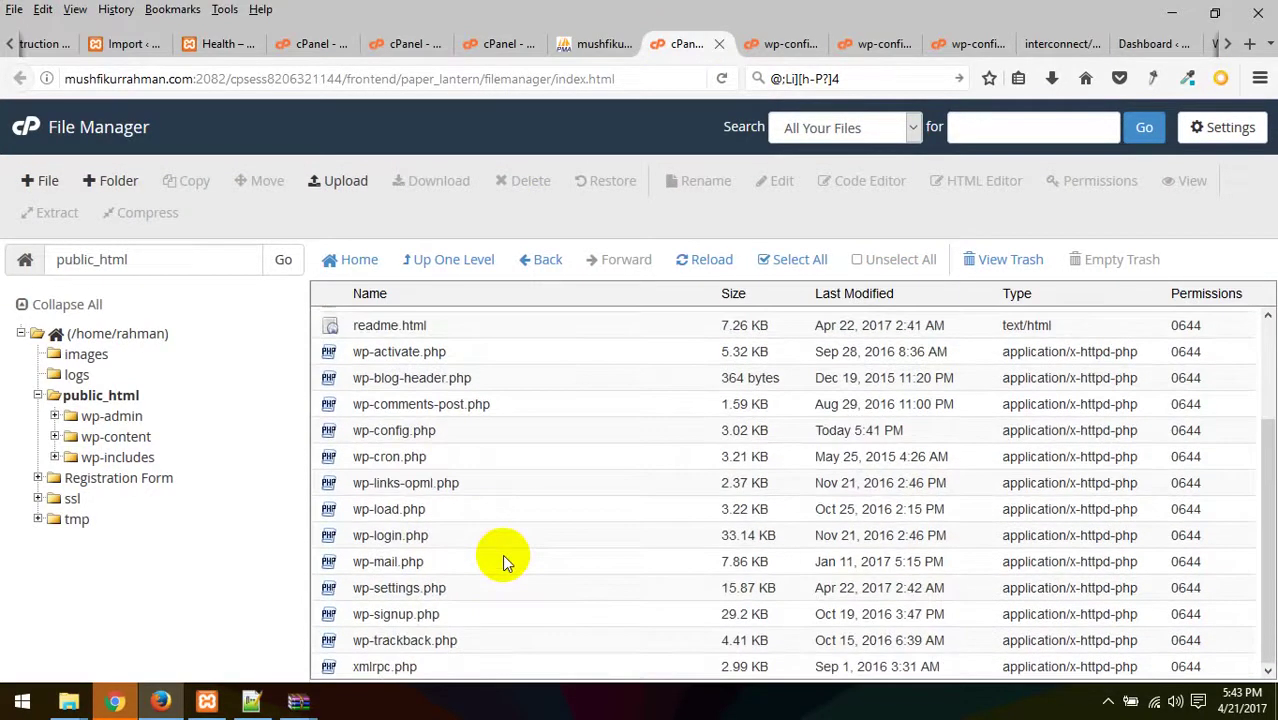
scroll(502, 556, up, 3)
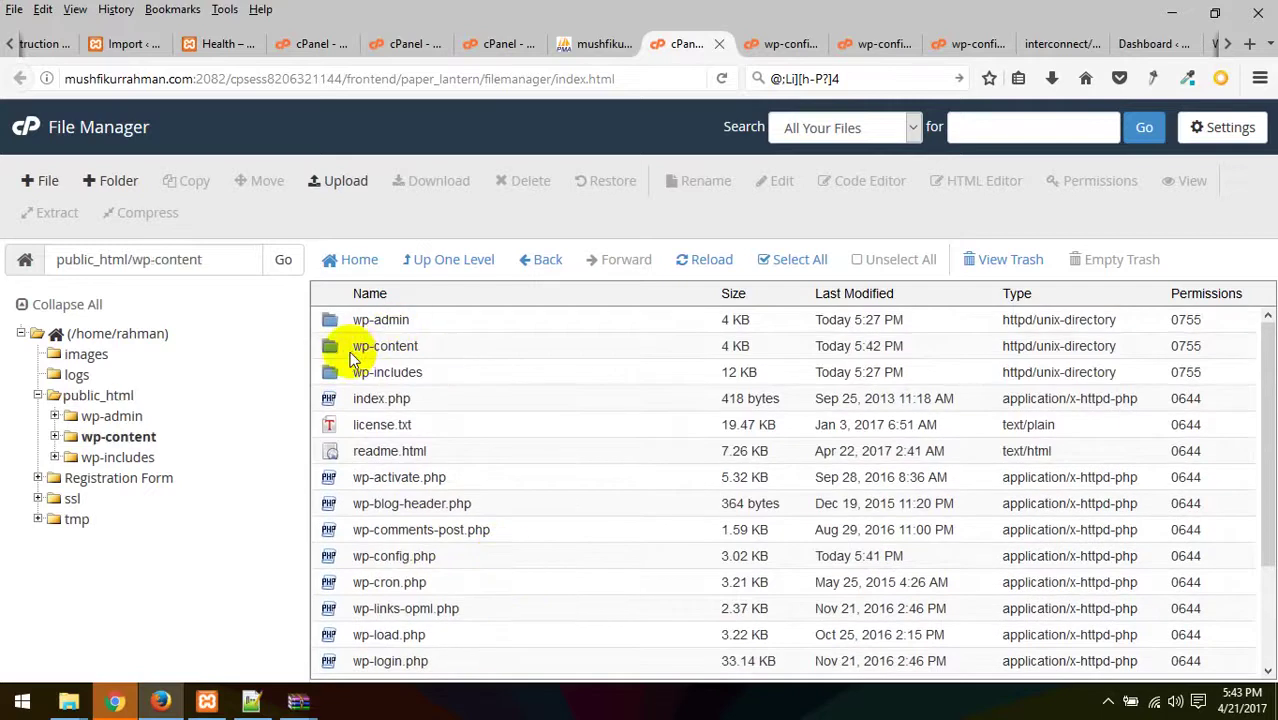
- Check the wp-content/themes folder, return to public_html, and bring up the WordPress Dashboard
double_click(351, 350)
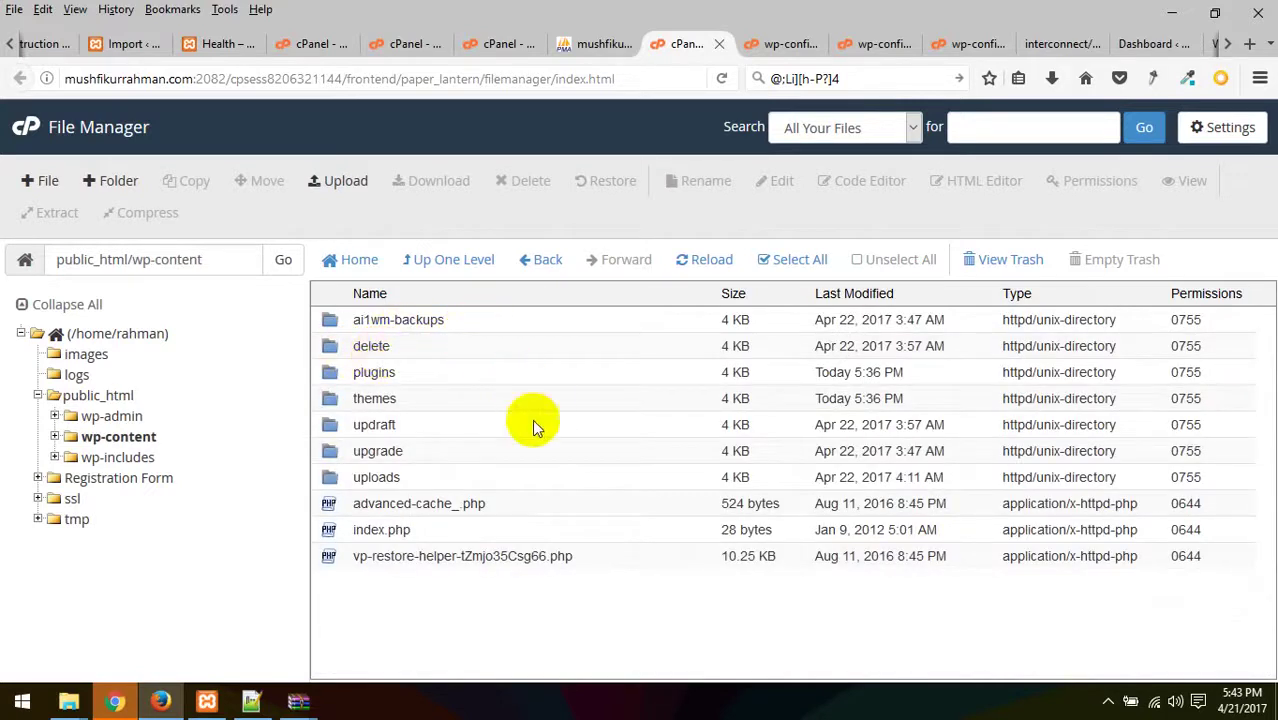
double_click(330, 404)
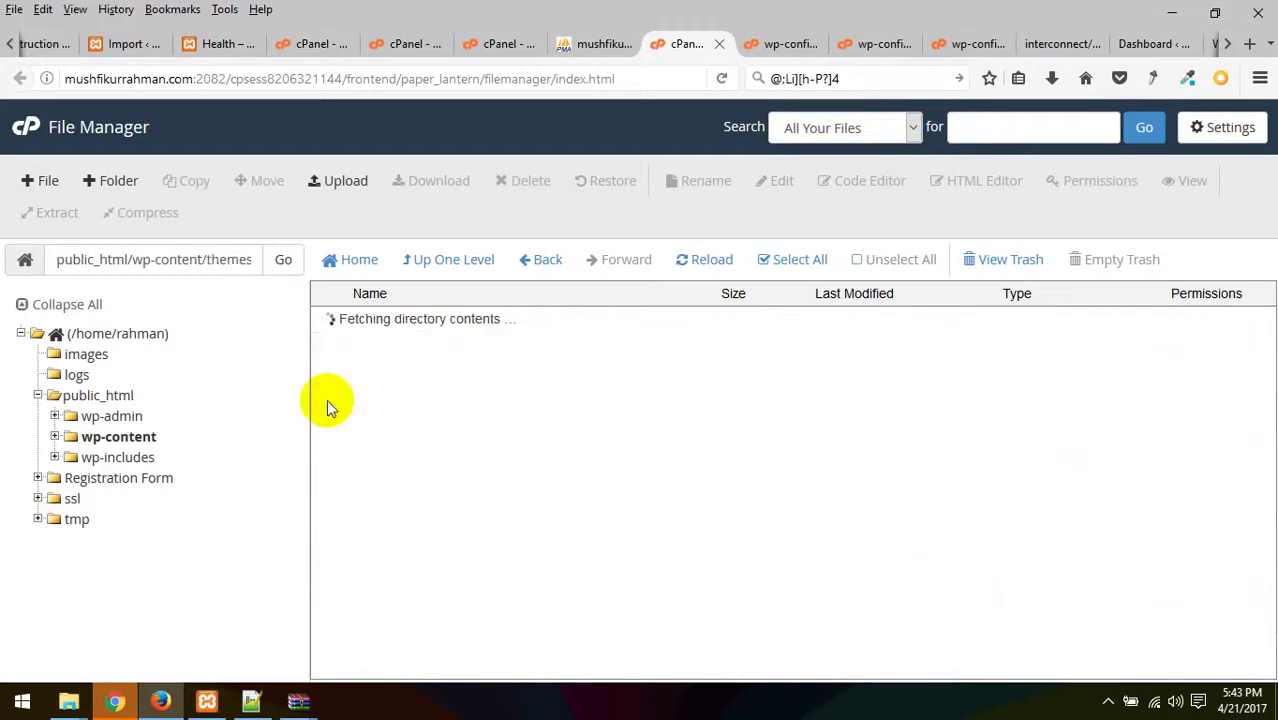
click(540, 262)
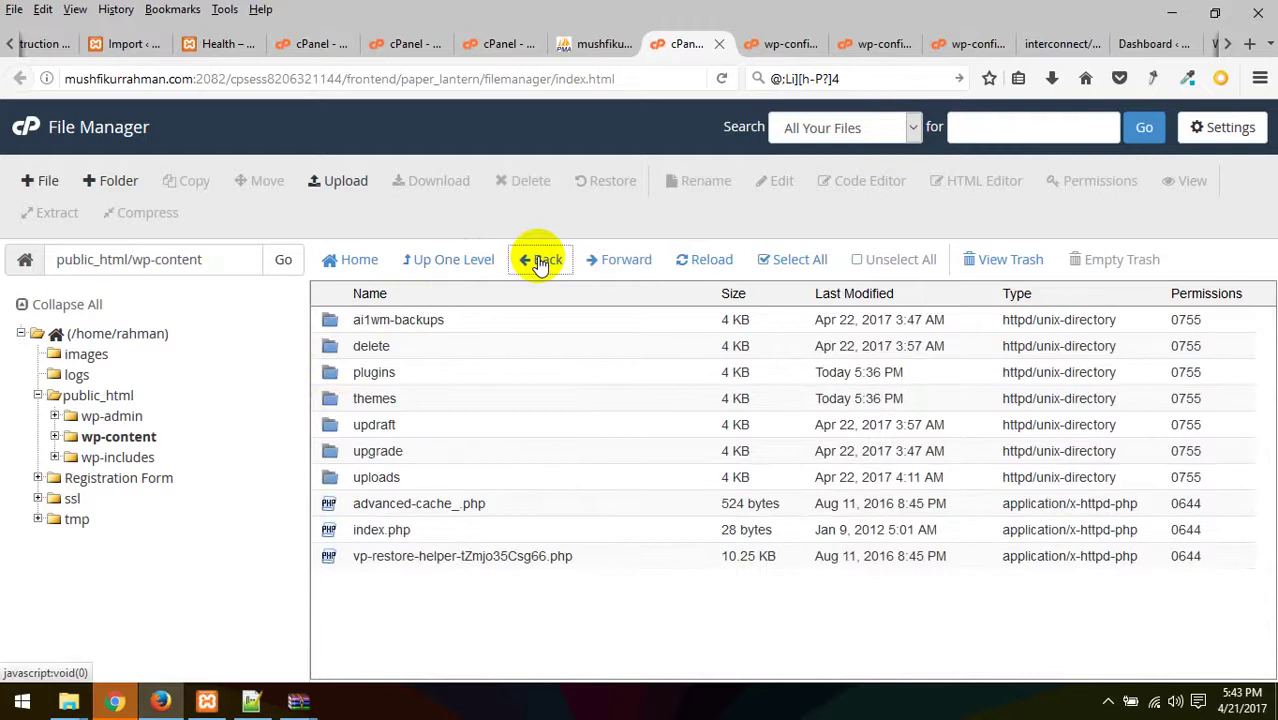
click(540, 262)
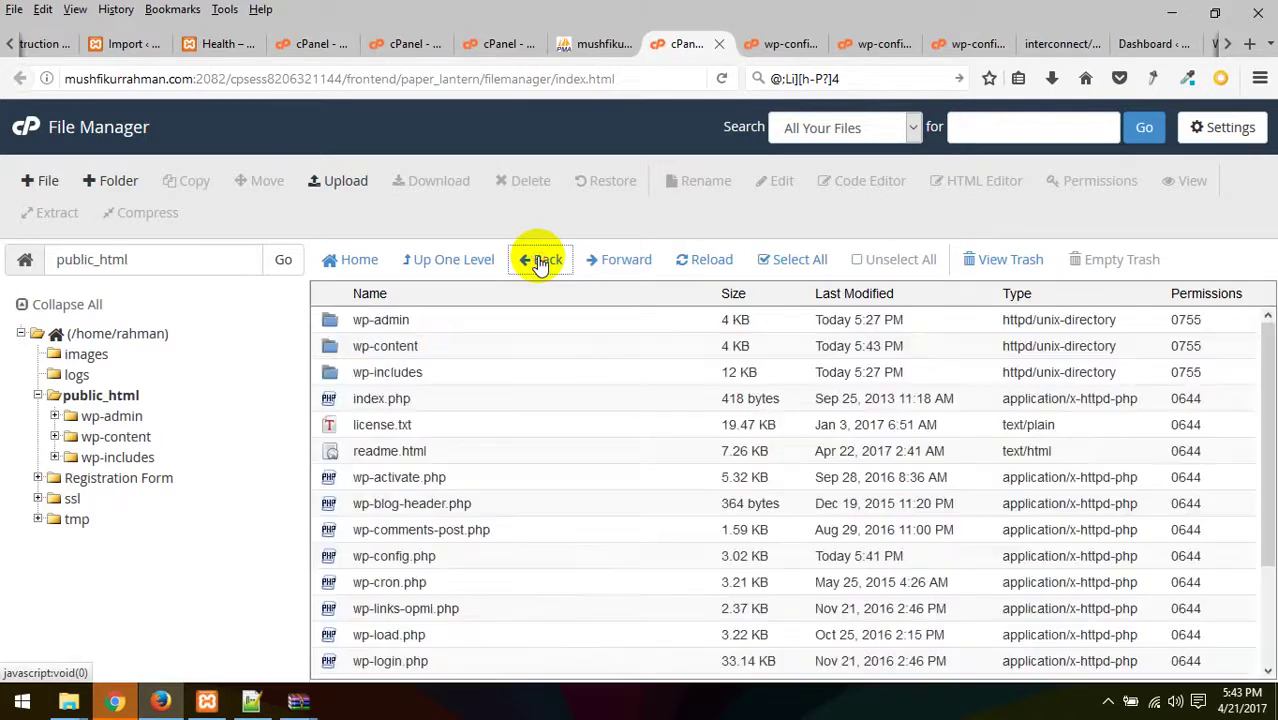
scroll(472, 545, down, 3)
scroll(472, 545, up, 2)
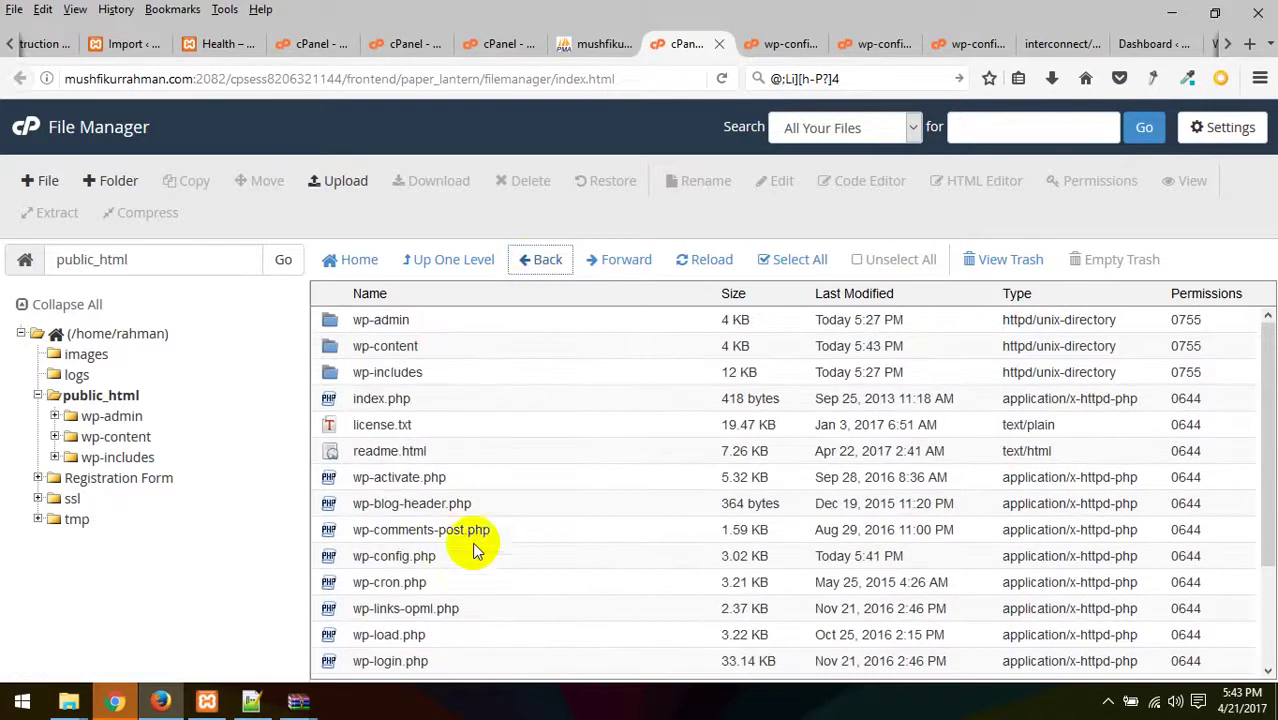
click(1150, 44)
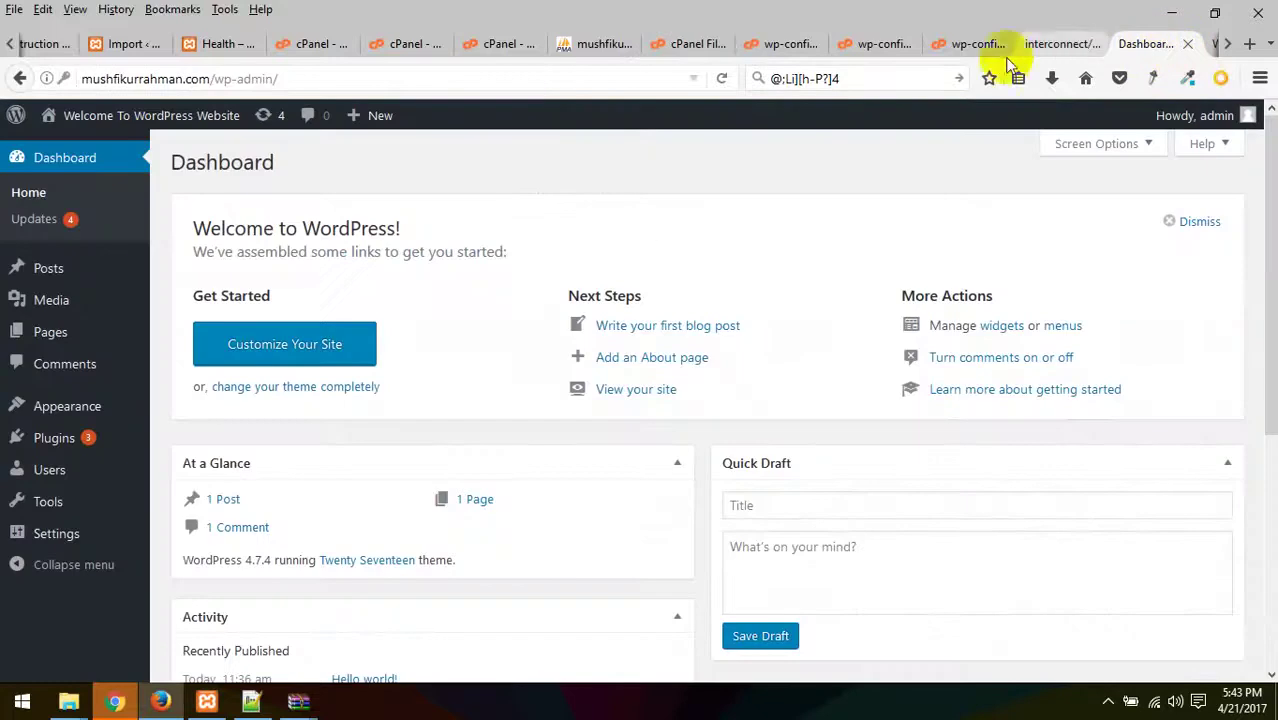
- Close the WordPress Dashboard tab, then load wp-admin in the install tab and close it
click(1188, 44)
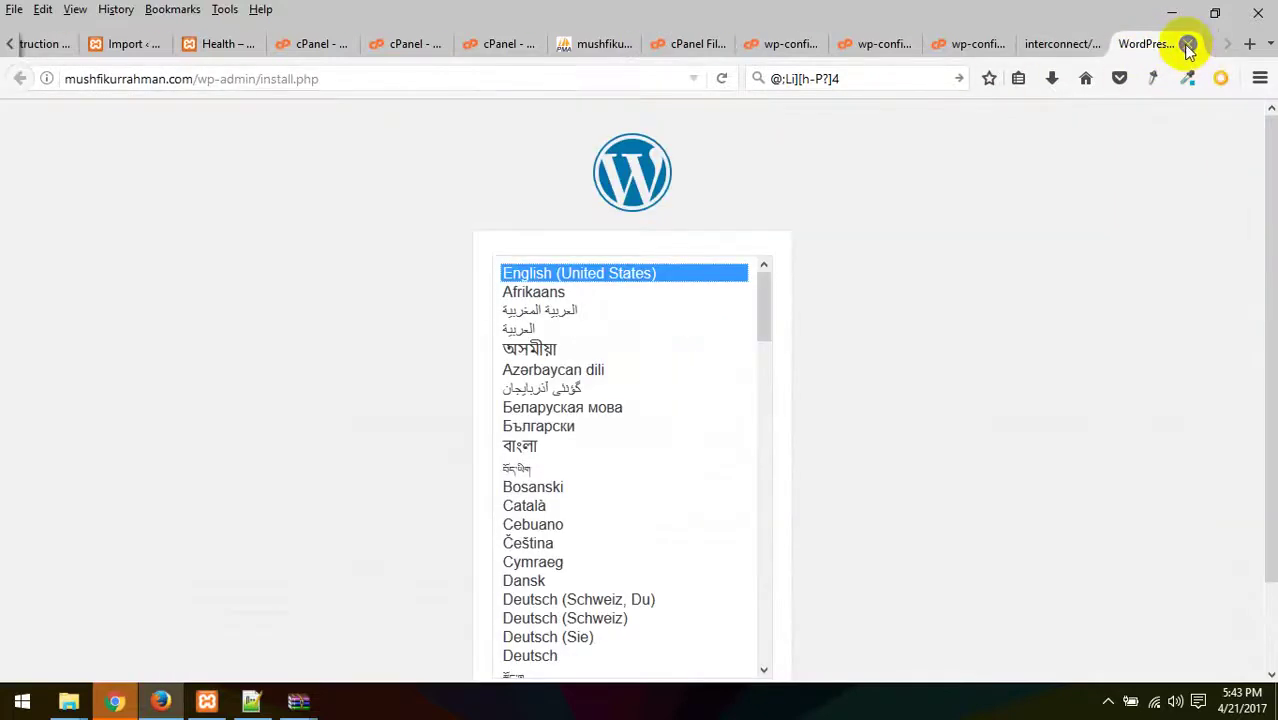
drag(336, 78, 243, 78)
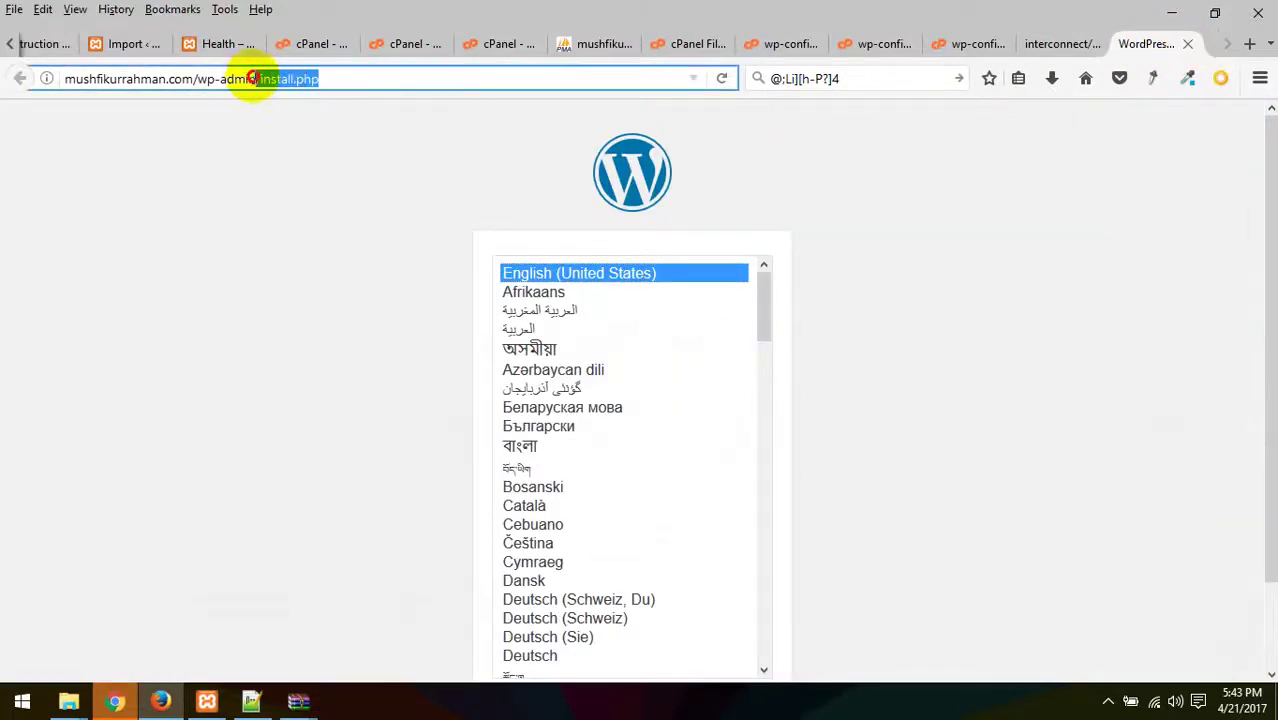
key(BackSpace)
key(Return)
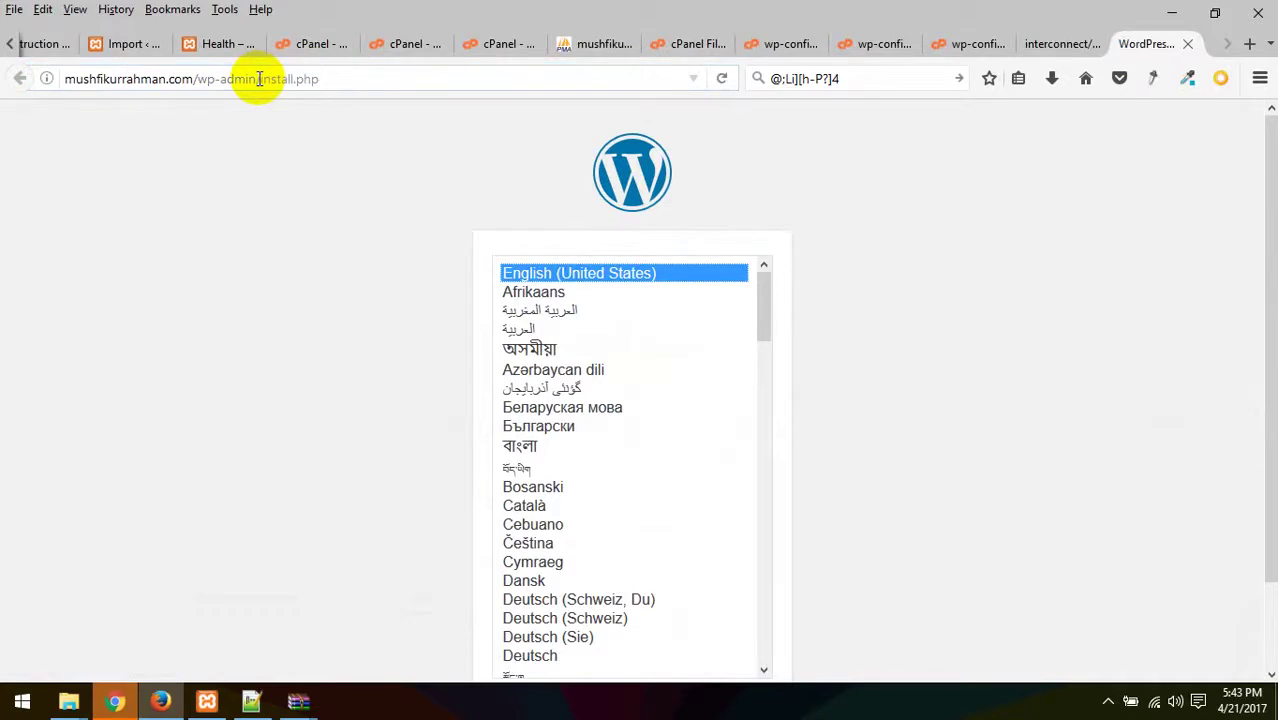
click(262, 79)
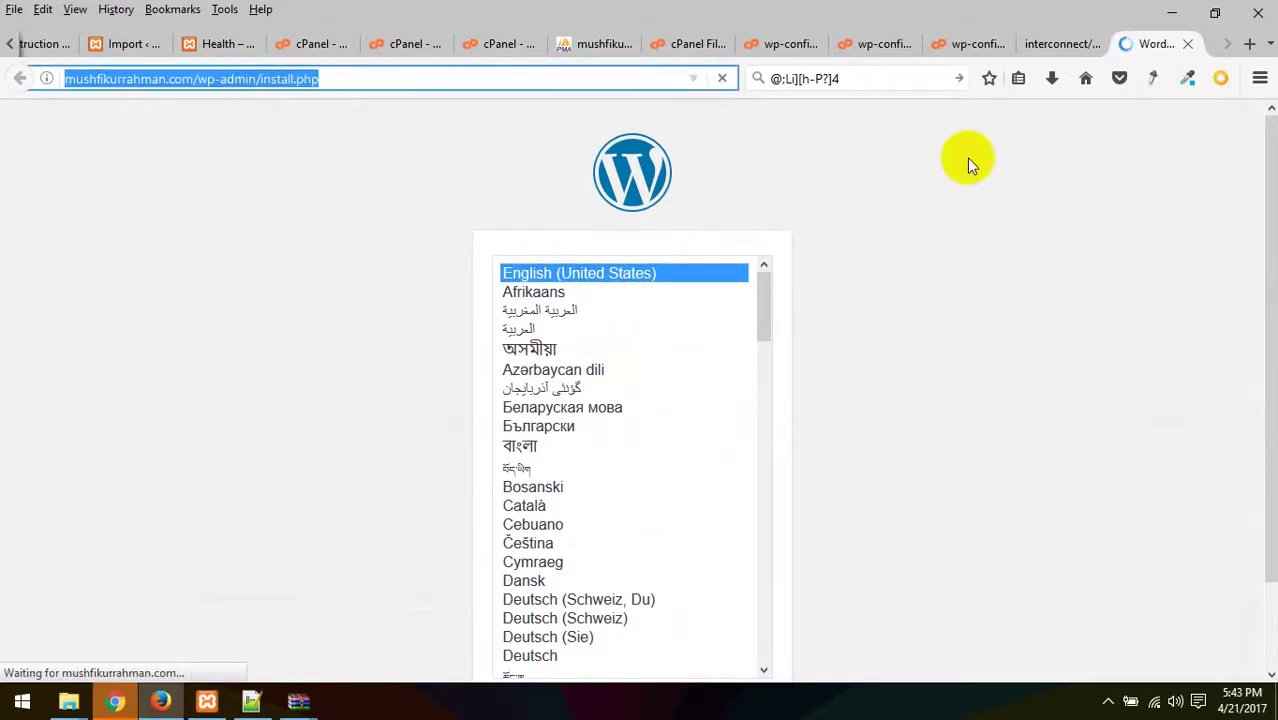
click(1188, 44)
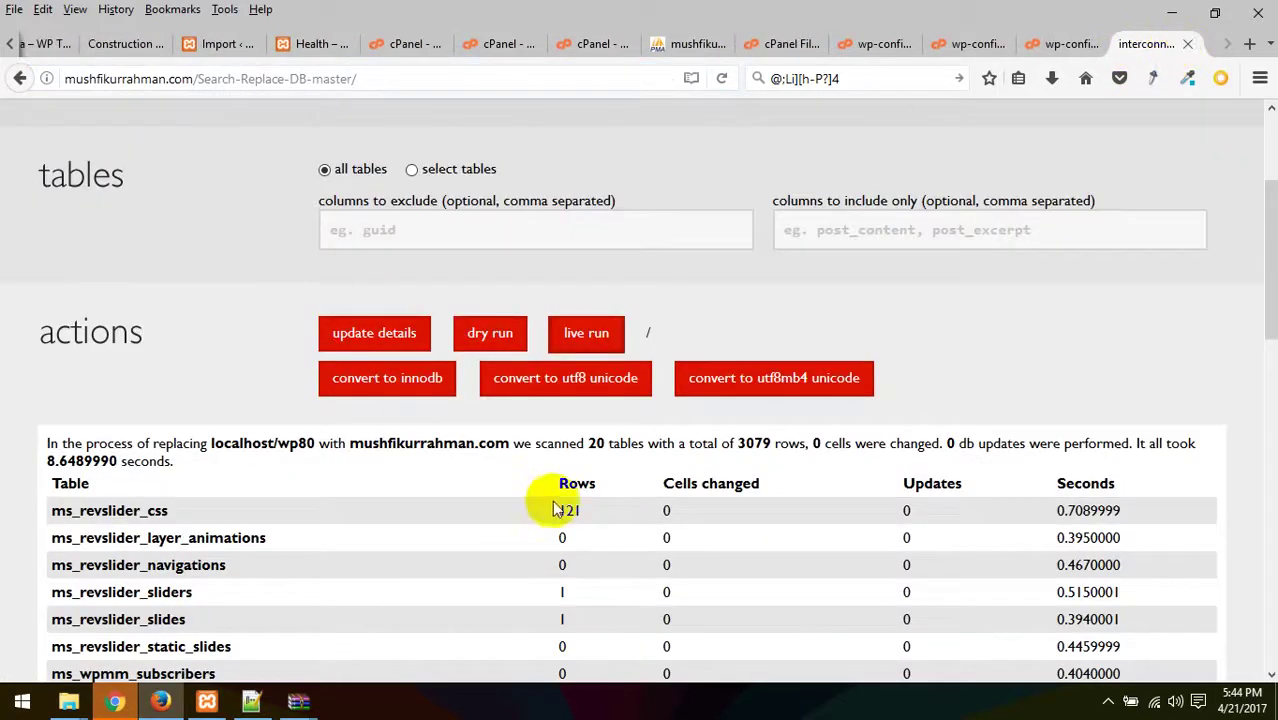
- Close the Search Replace DB tab, choosing Leave Page
scroll(557, 510, down, 10)
scroll(562, 514, up, 13)
scroll(562, 514, down, 8)
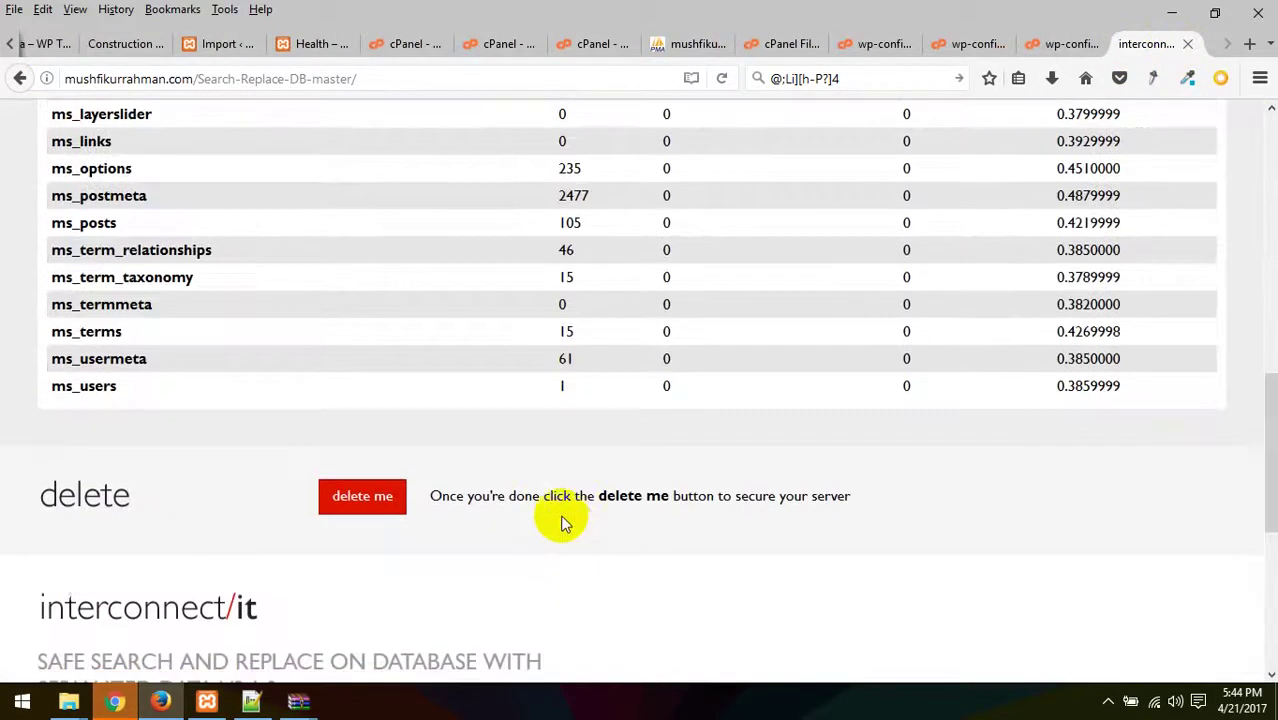
scroll(570, 523, down, 4)
scroll(716, 453, up, 15)
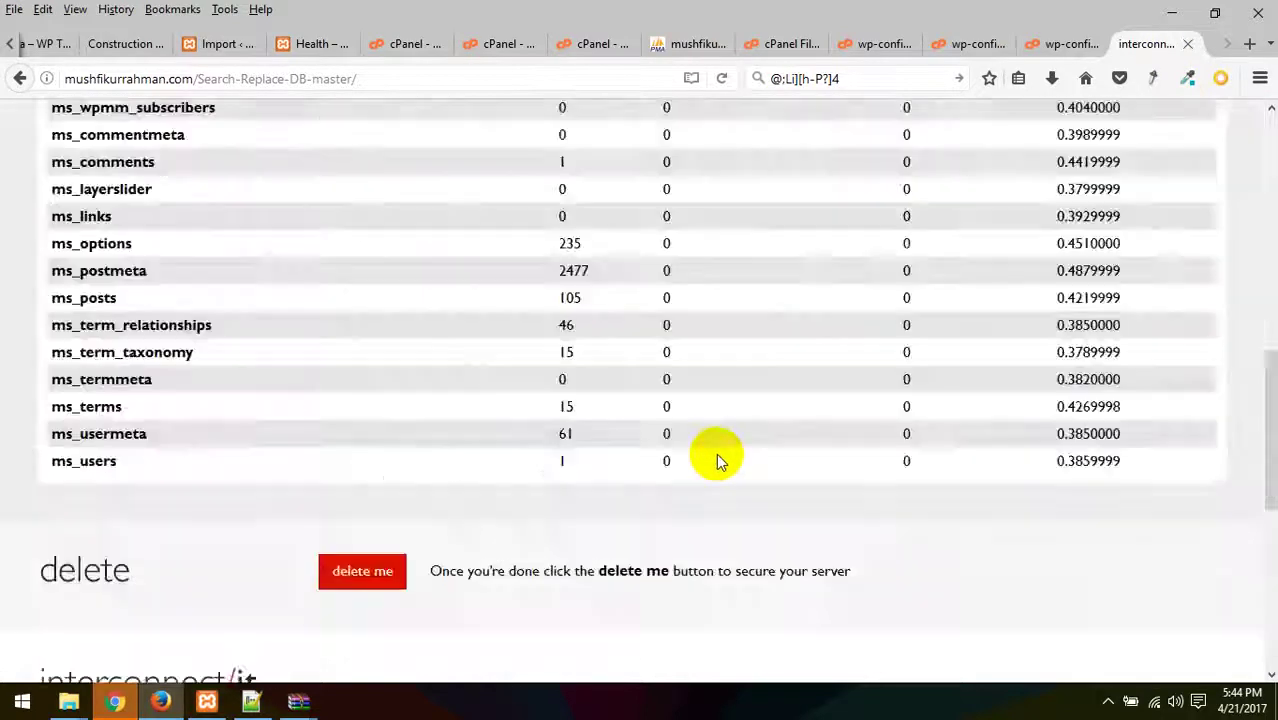
click(1188, 44)
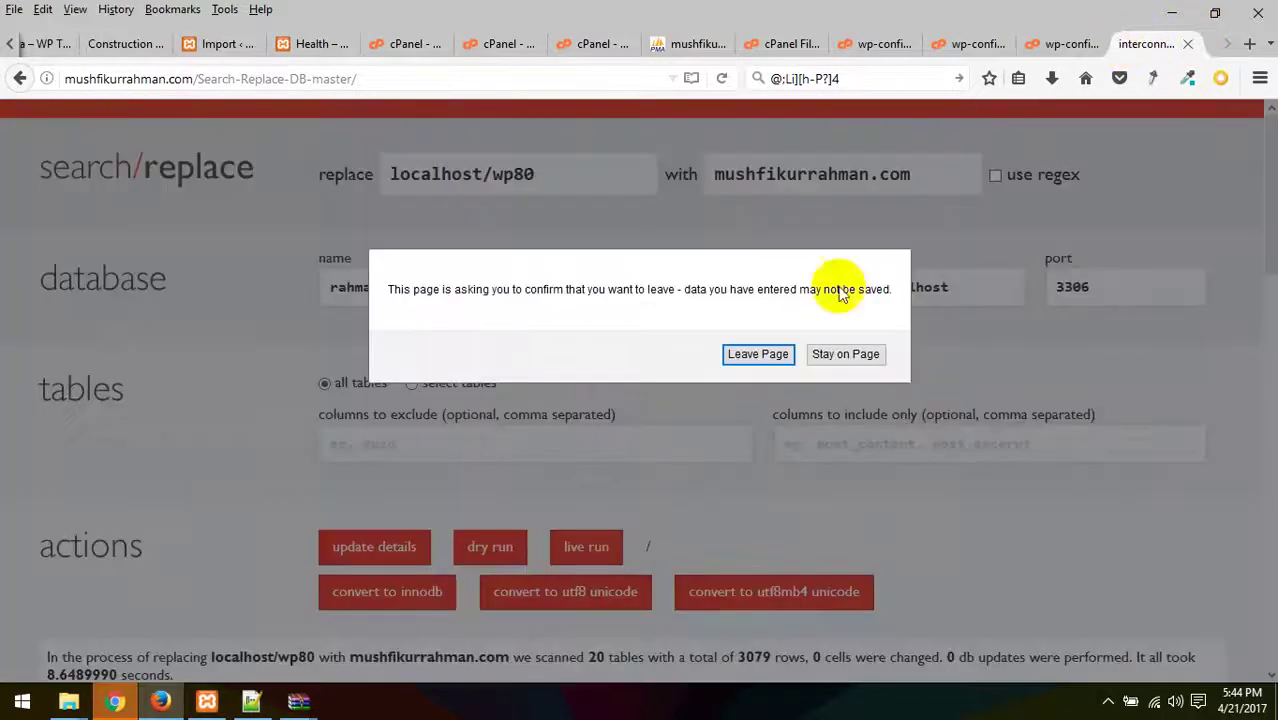
click(785, 354)
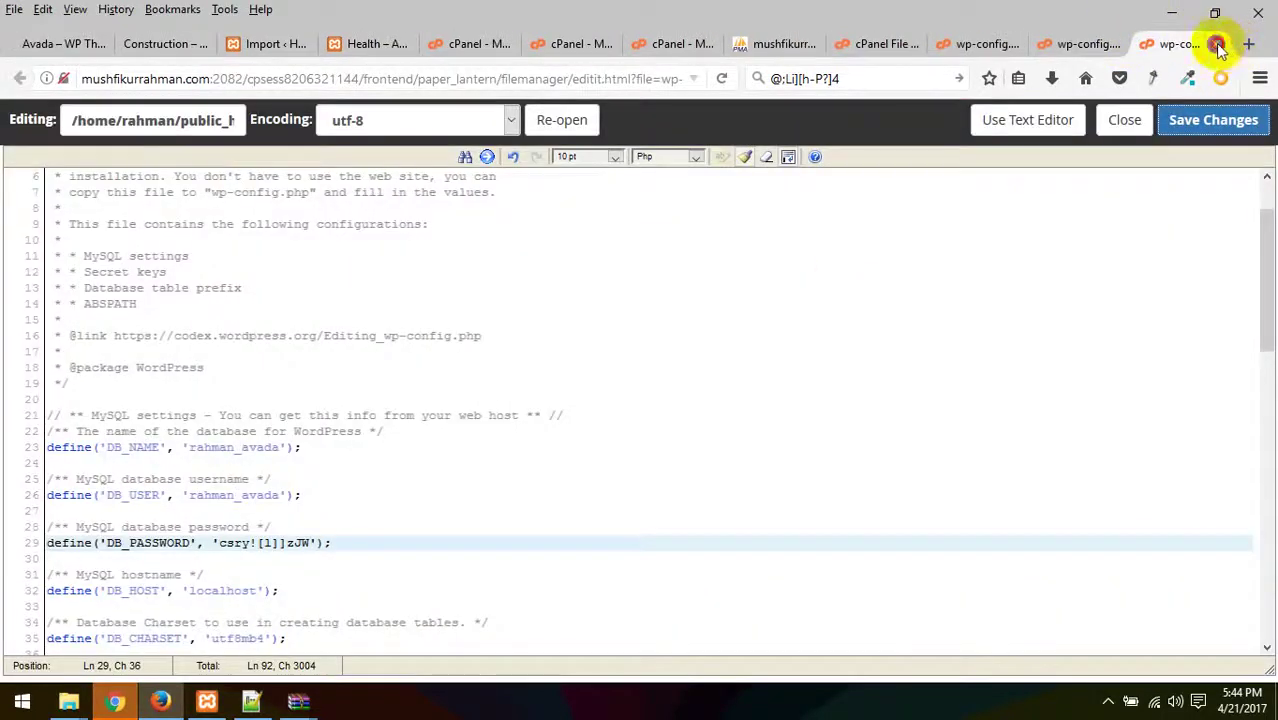
- Close the three wp-config editor, File Manager, phpMyAdmin, MySQL Databases and extra cPanel Main tabs
click(1218, 46)
click(1214, 46)
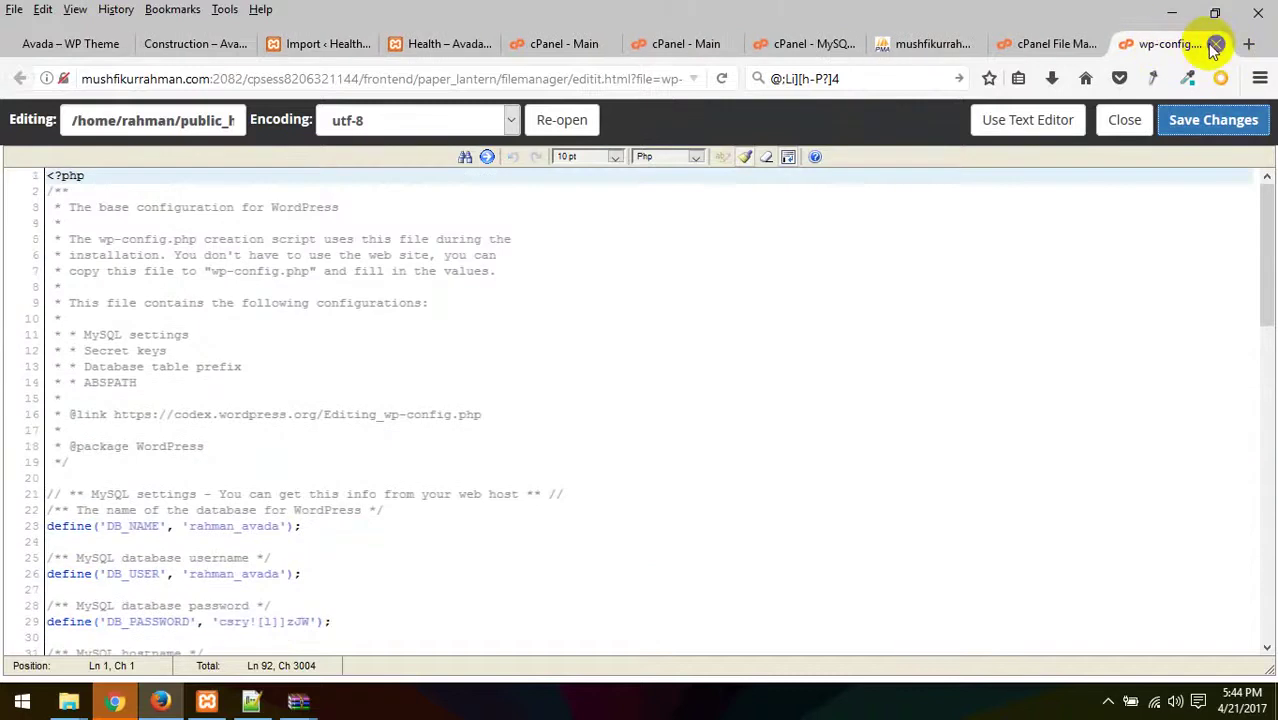
click(1215, 46)
click(1218, 46)
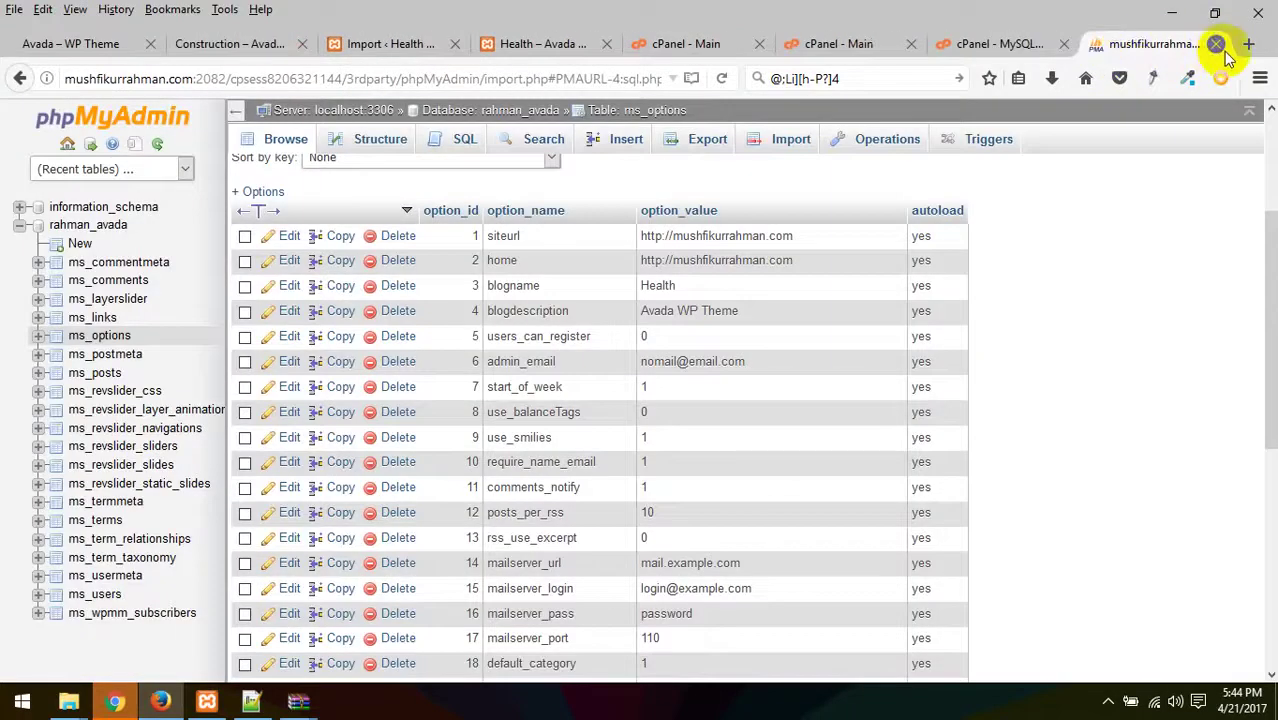
click(1216, 46)
click(1216, 46)
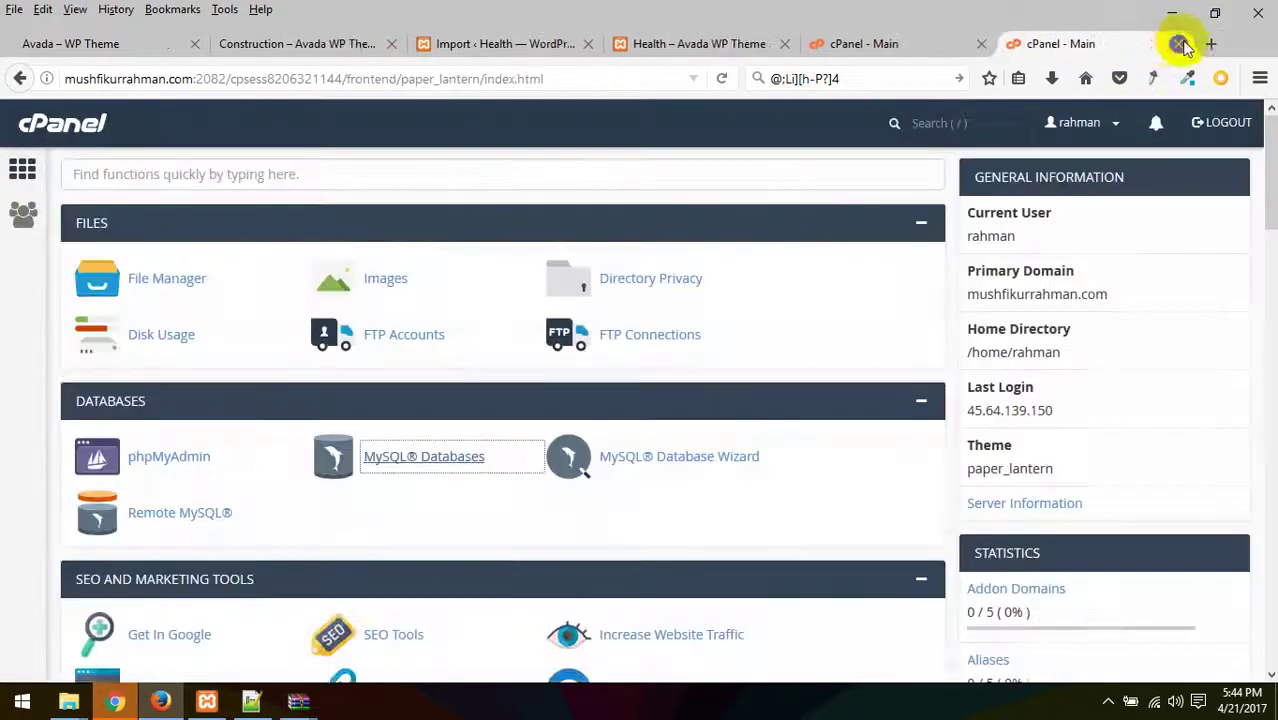
click(1172, 43)
click(1111, 701)
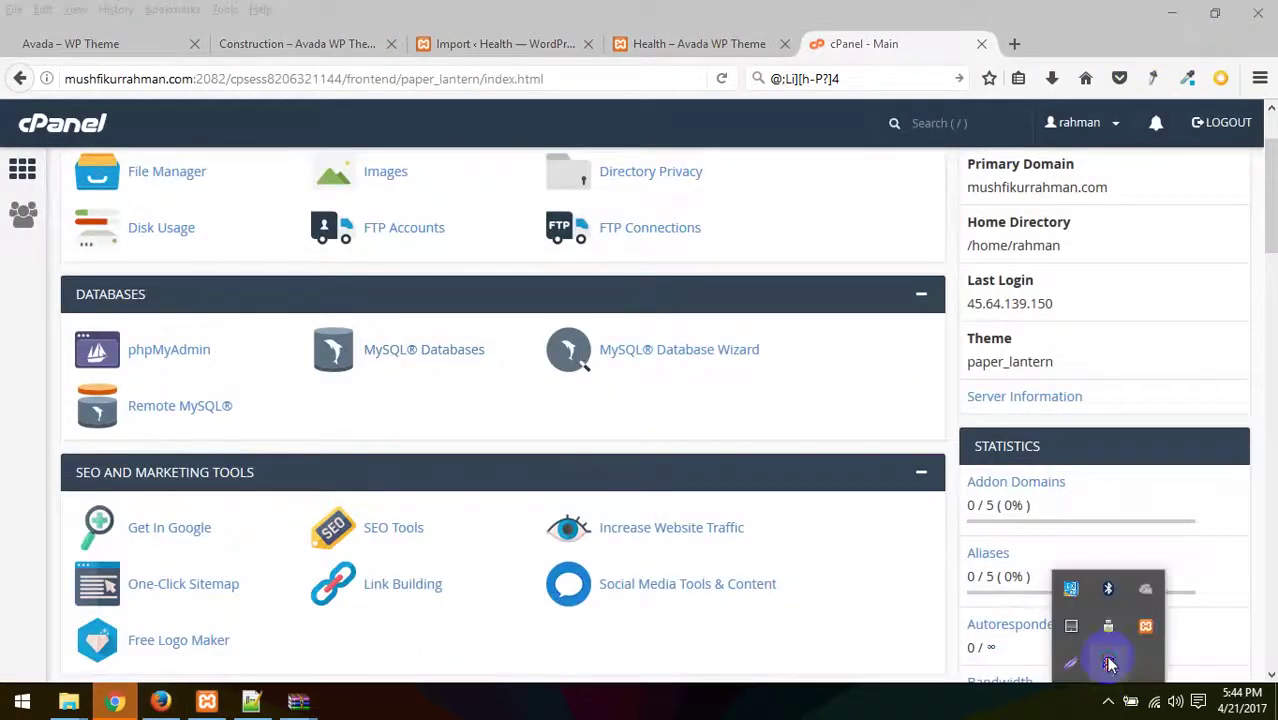